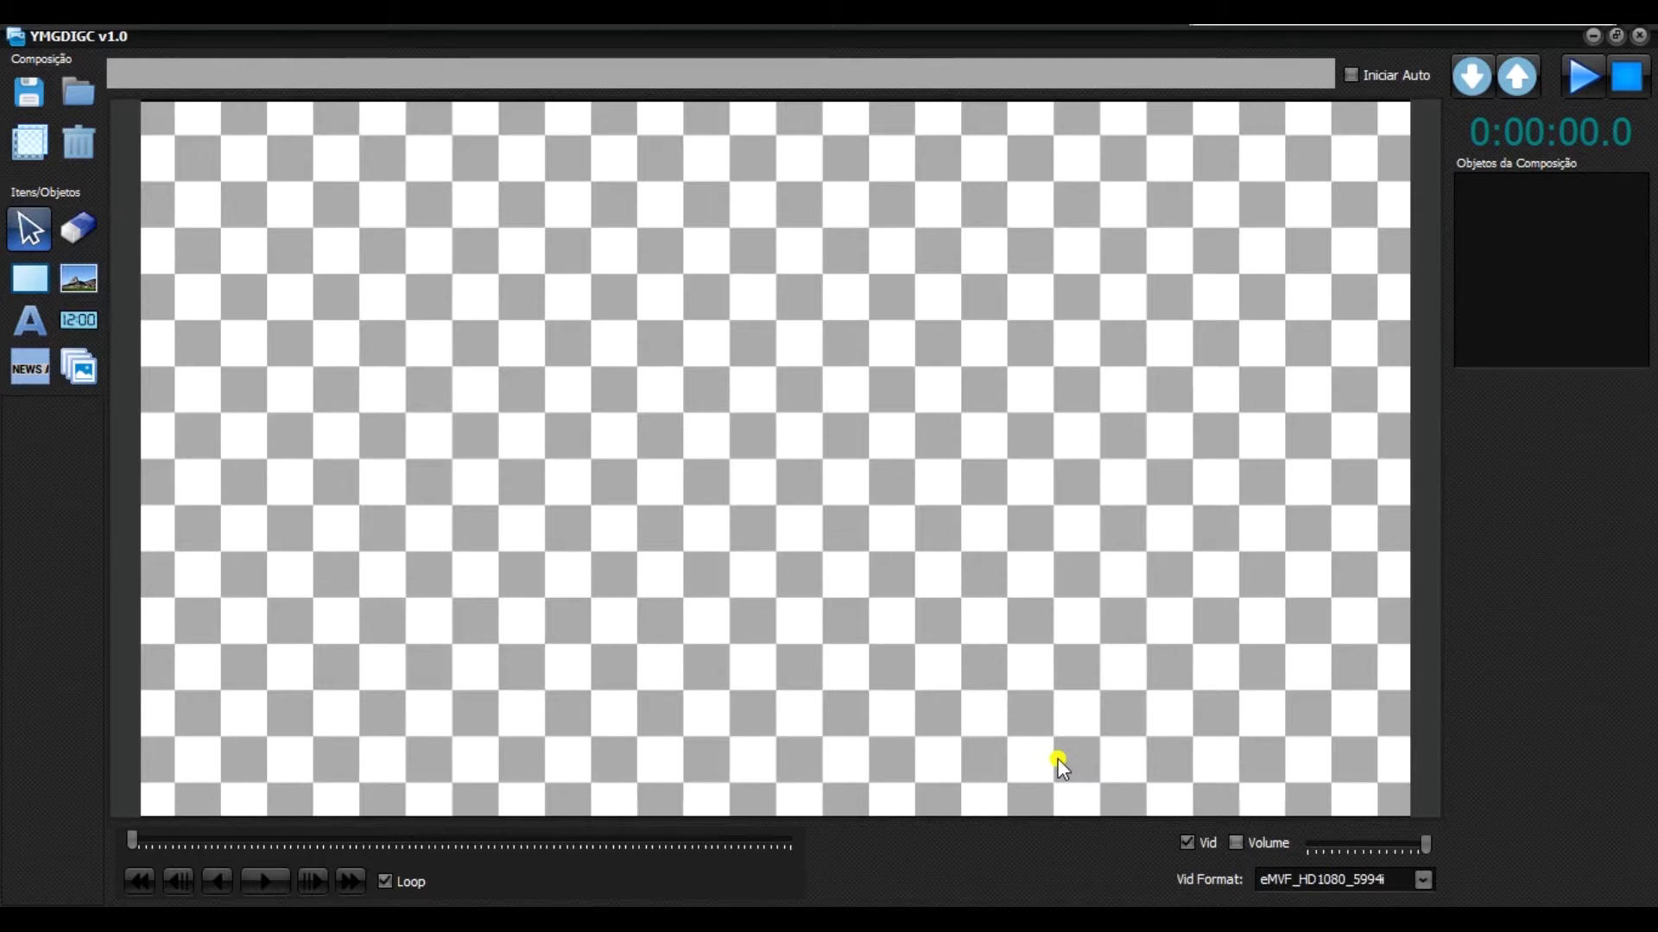
pyautogui.click(1287, 881)
pyautogui.scroll(5, 1343, 820)
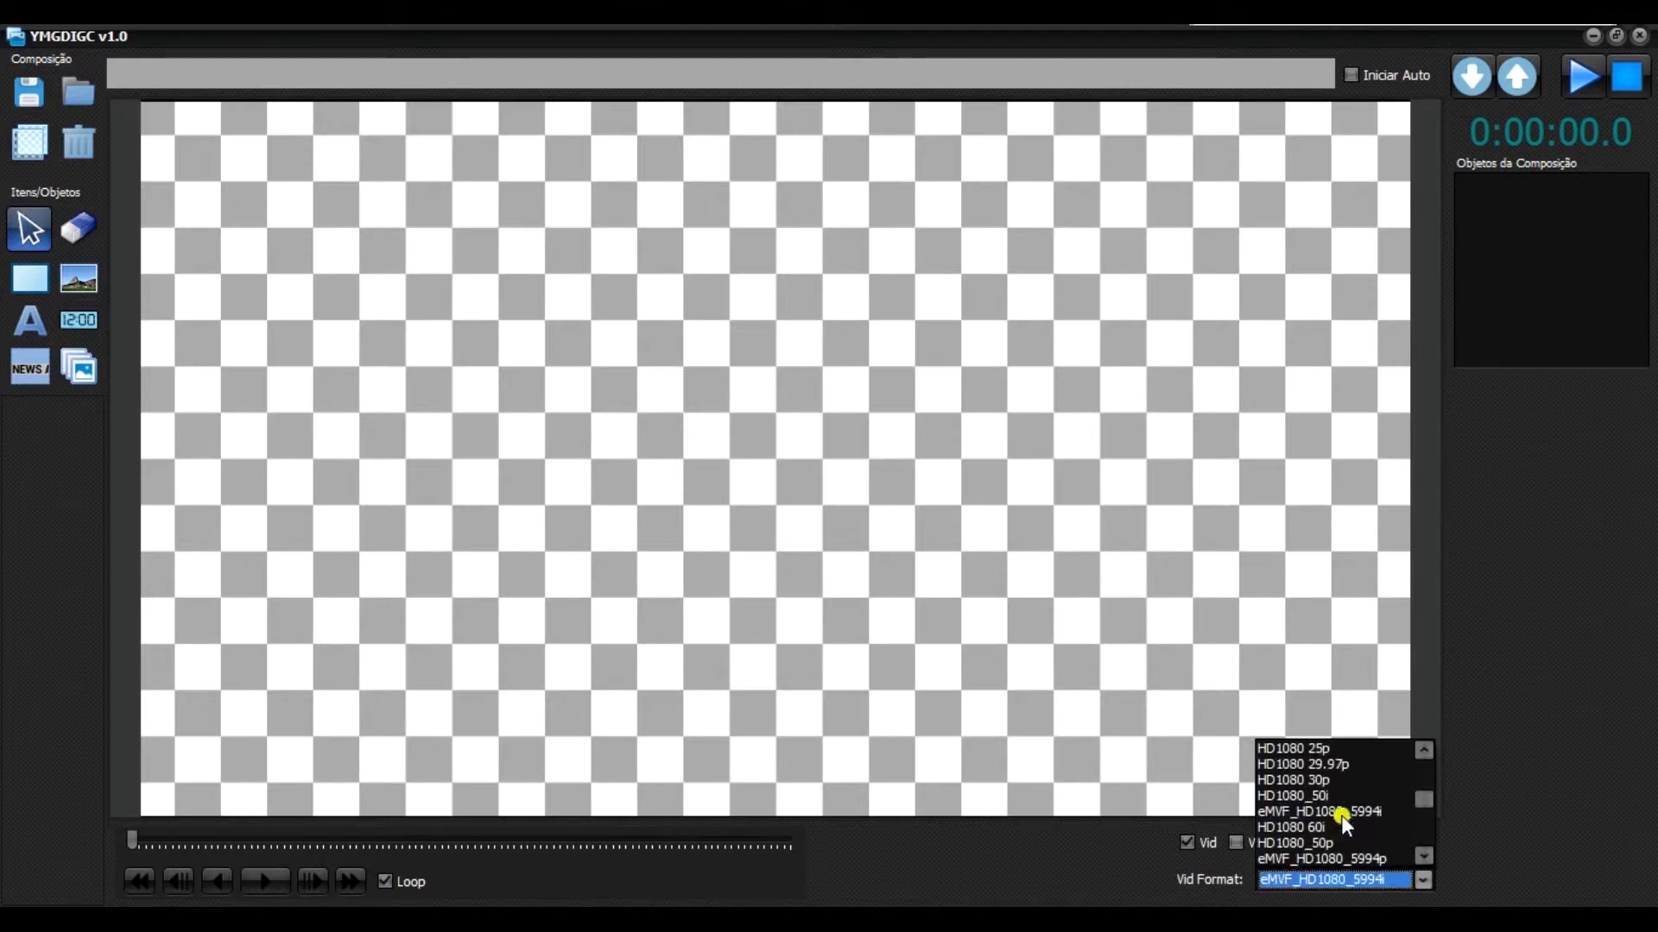
pyautogui.scroll(-1, 1340, 818)
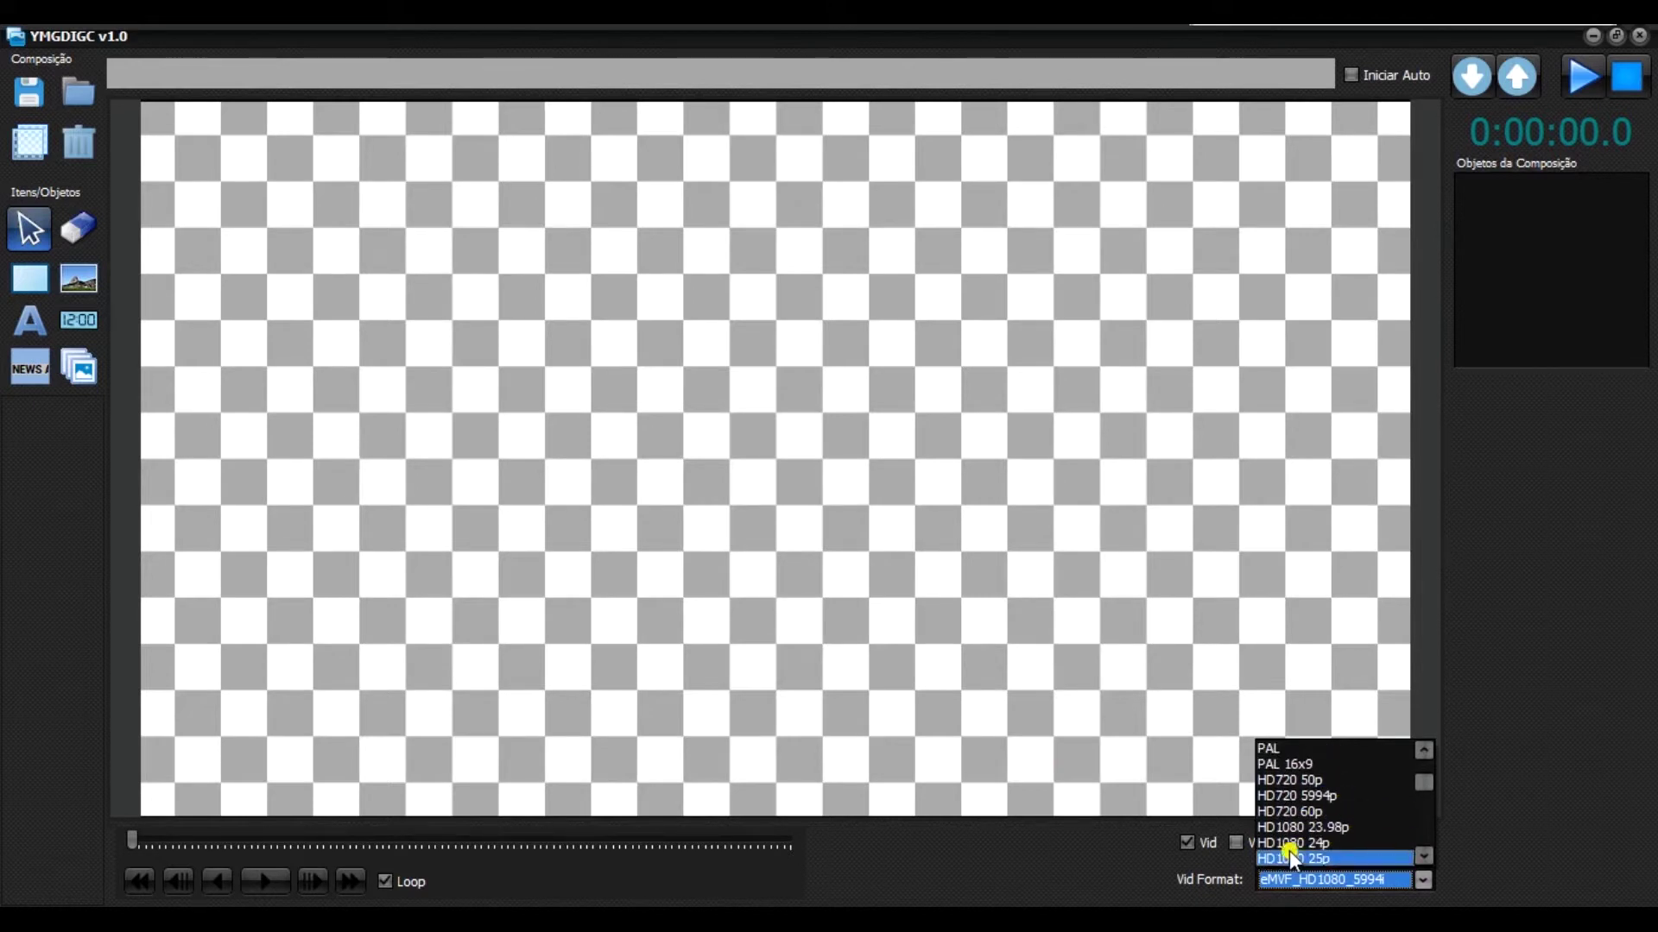
pyautogui.click(744, 580)
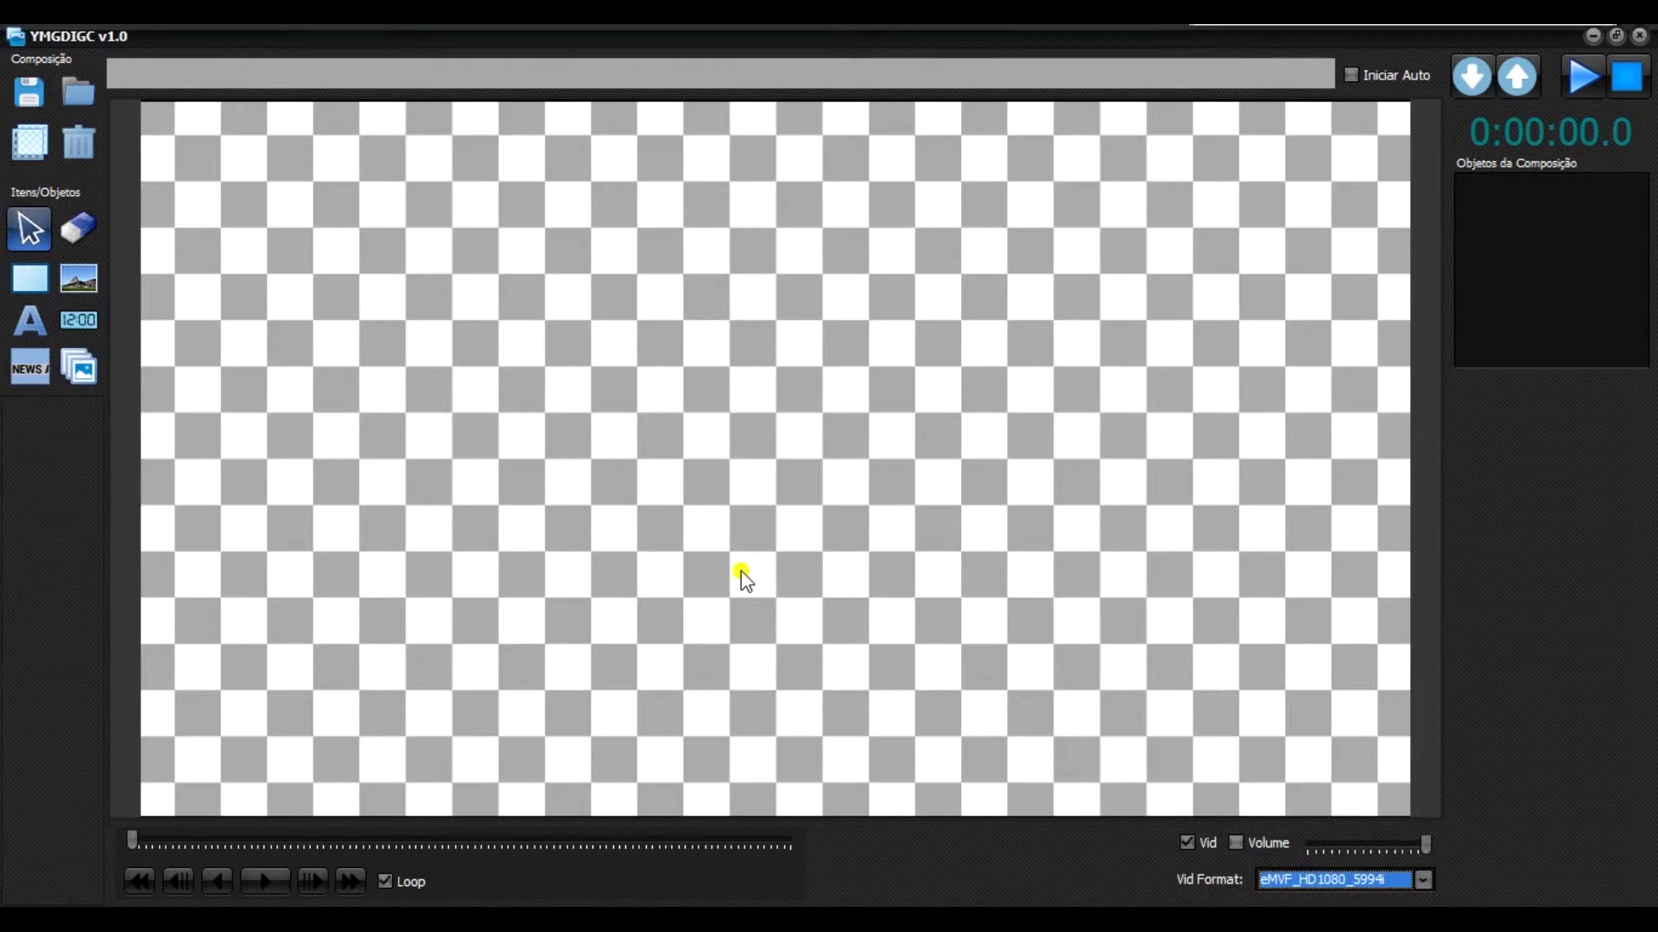
# Add a rectangle in the lower part of the canvas and stretch it to about 1049 wide by 144 high.
pyautogui.click(34, 285)
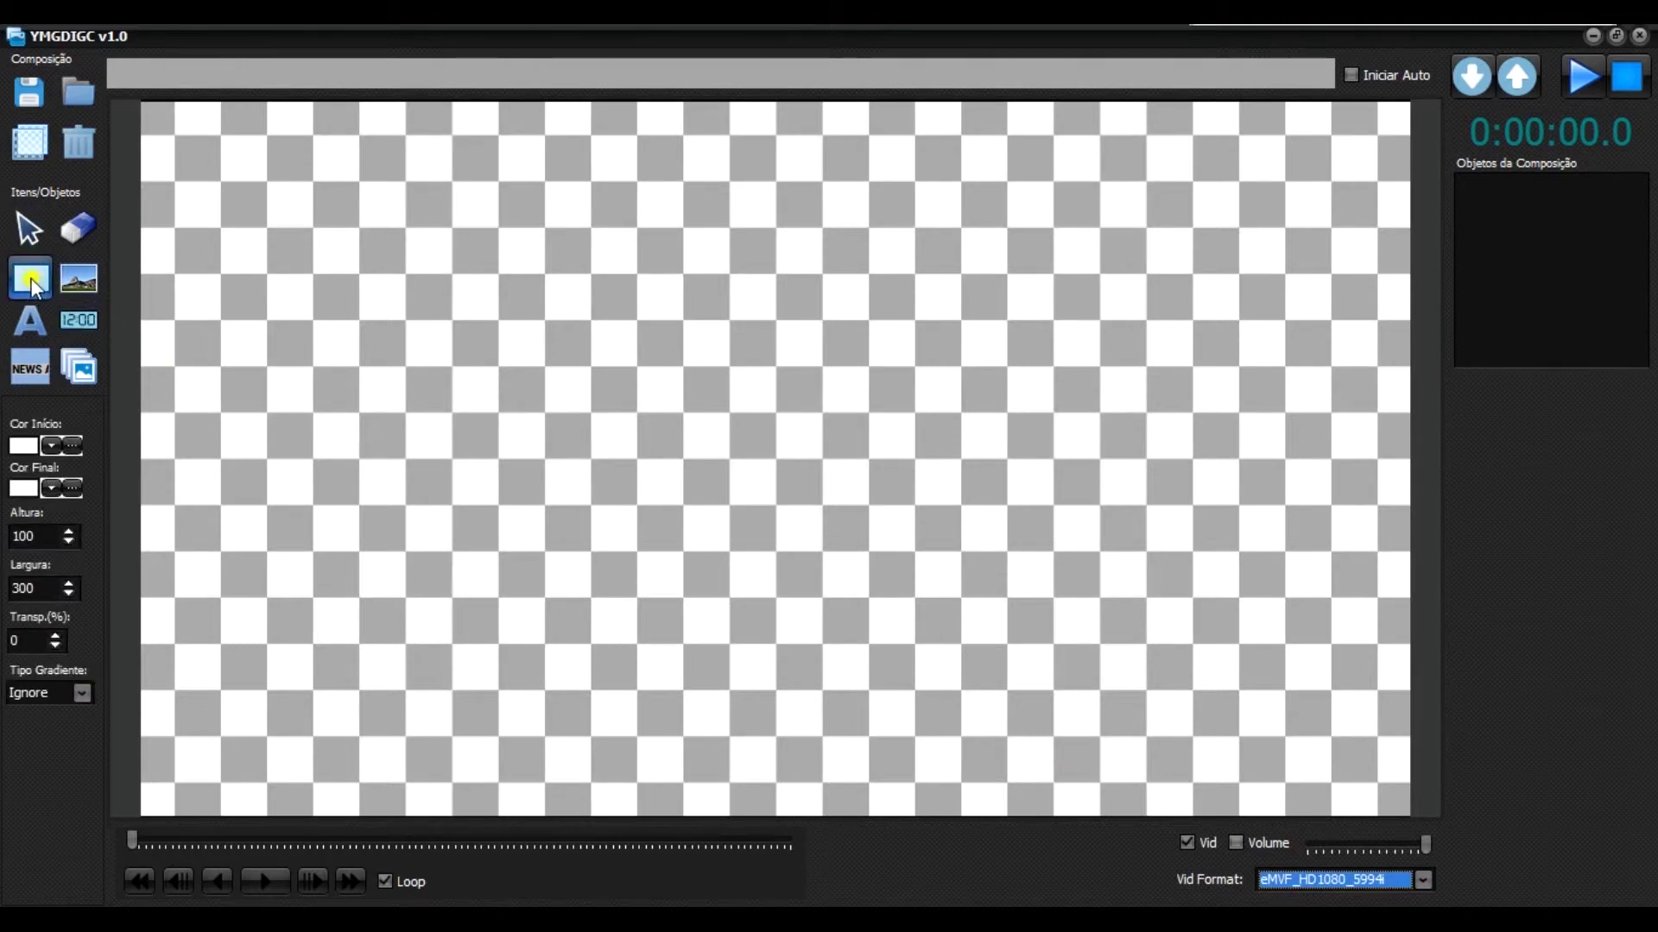
pyautogui.click(400, 453)
pyautogui.moveTo(297, 477); pyautogui.dragTo(610, 570)
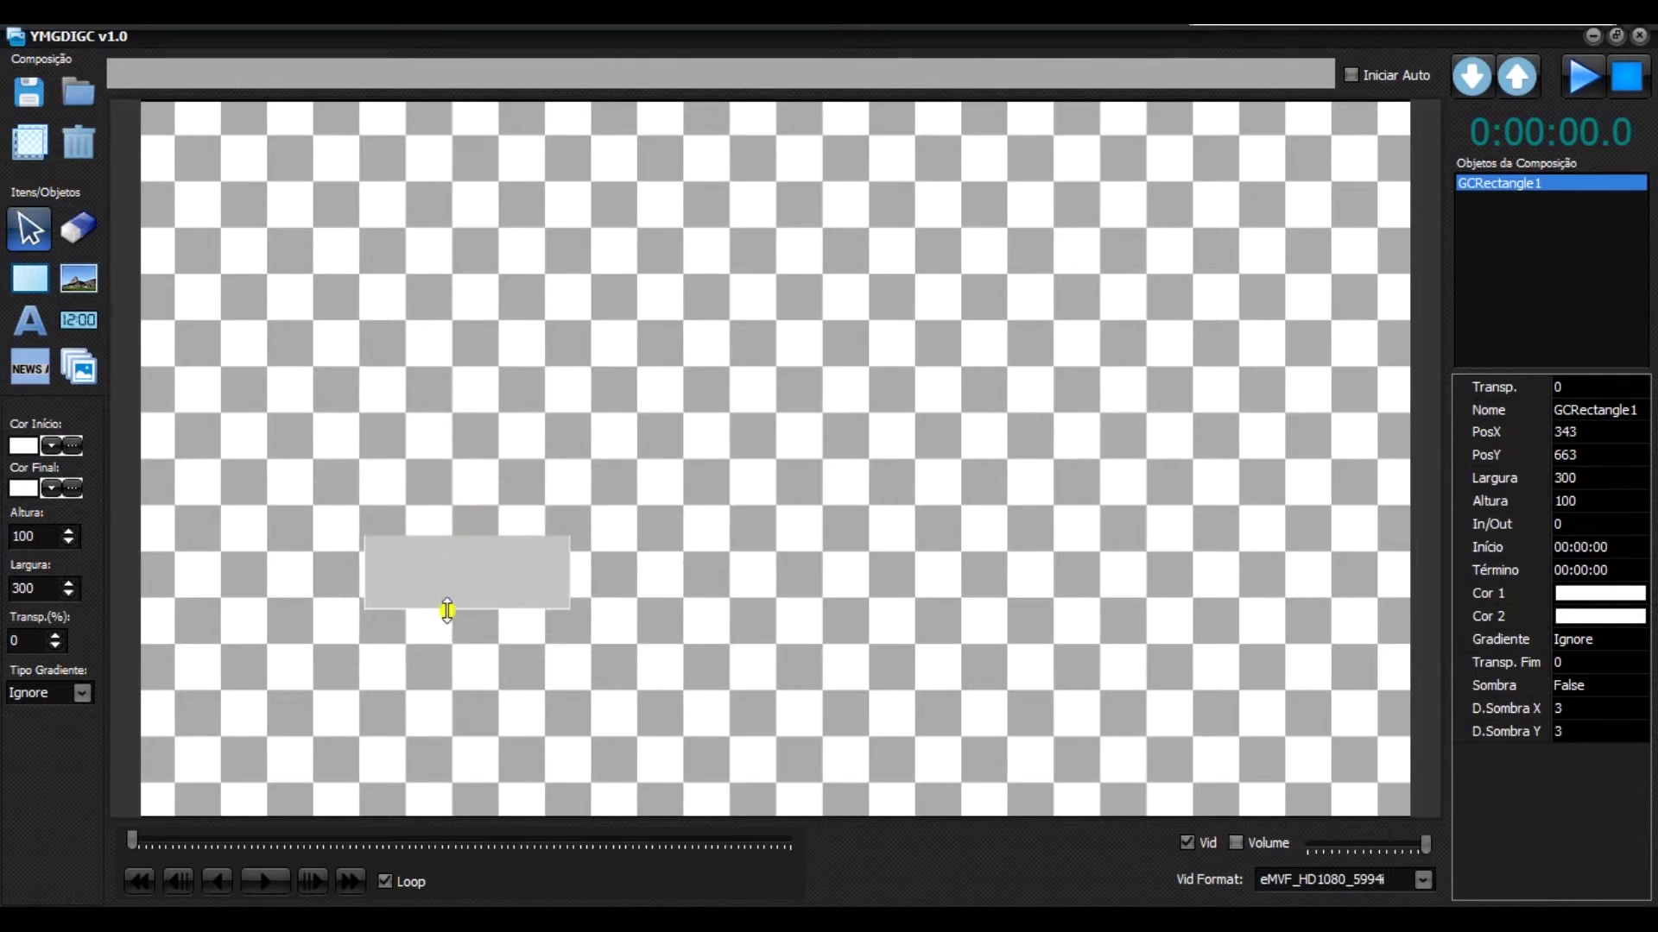
pyautogui.moveTo(448, 609); pyautogui.dragTo(440, 647)
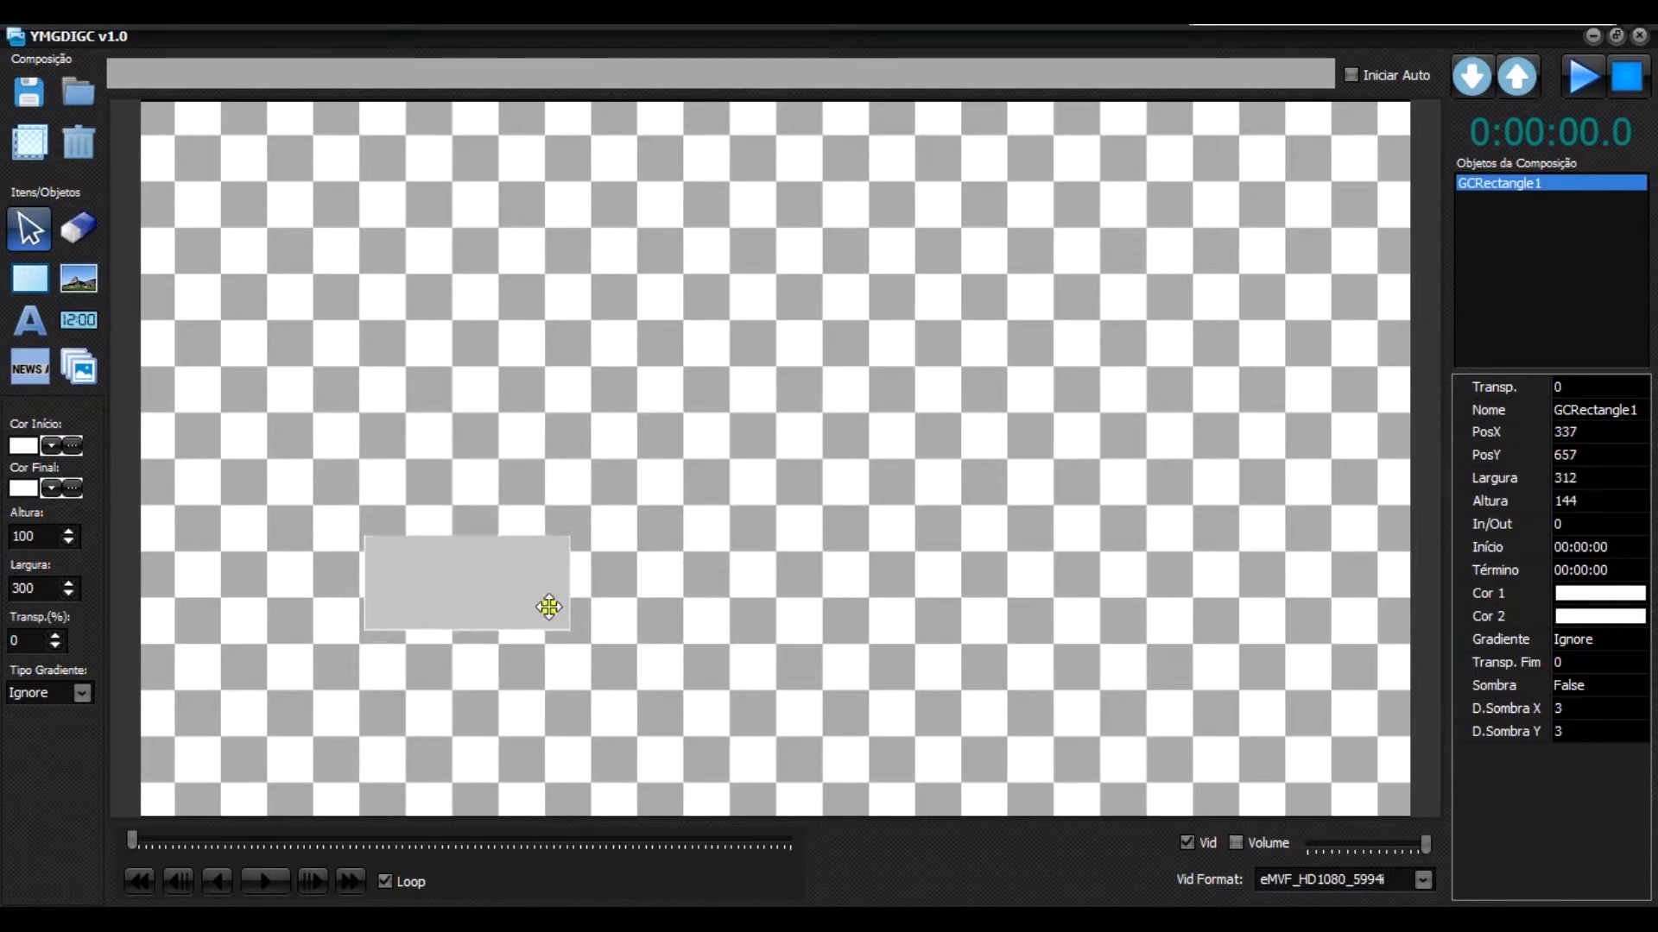
pyautogui.moveTo(568, 596); pyautogui.dragTo(1058, 575)
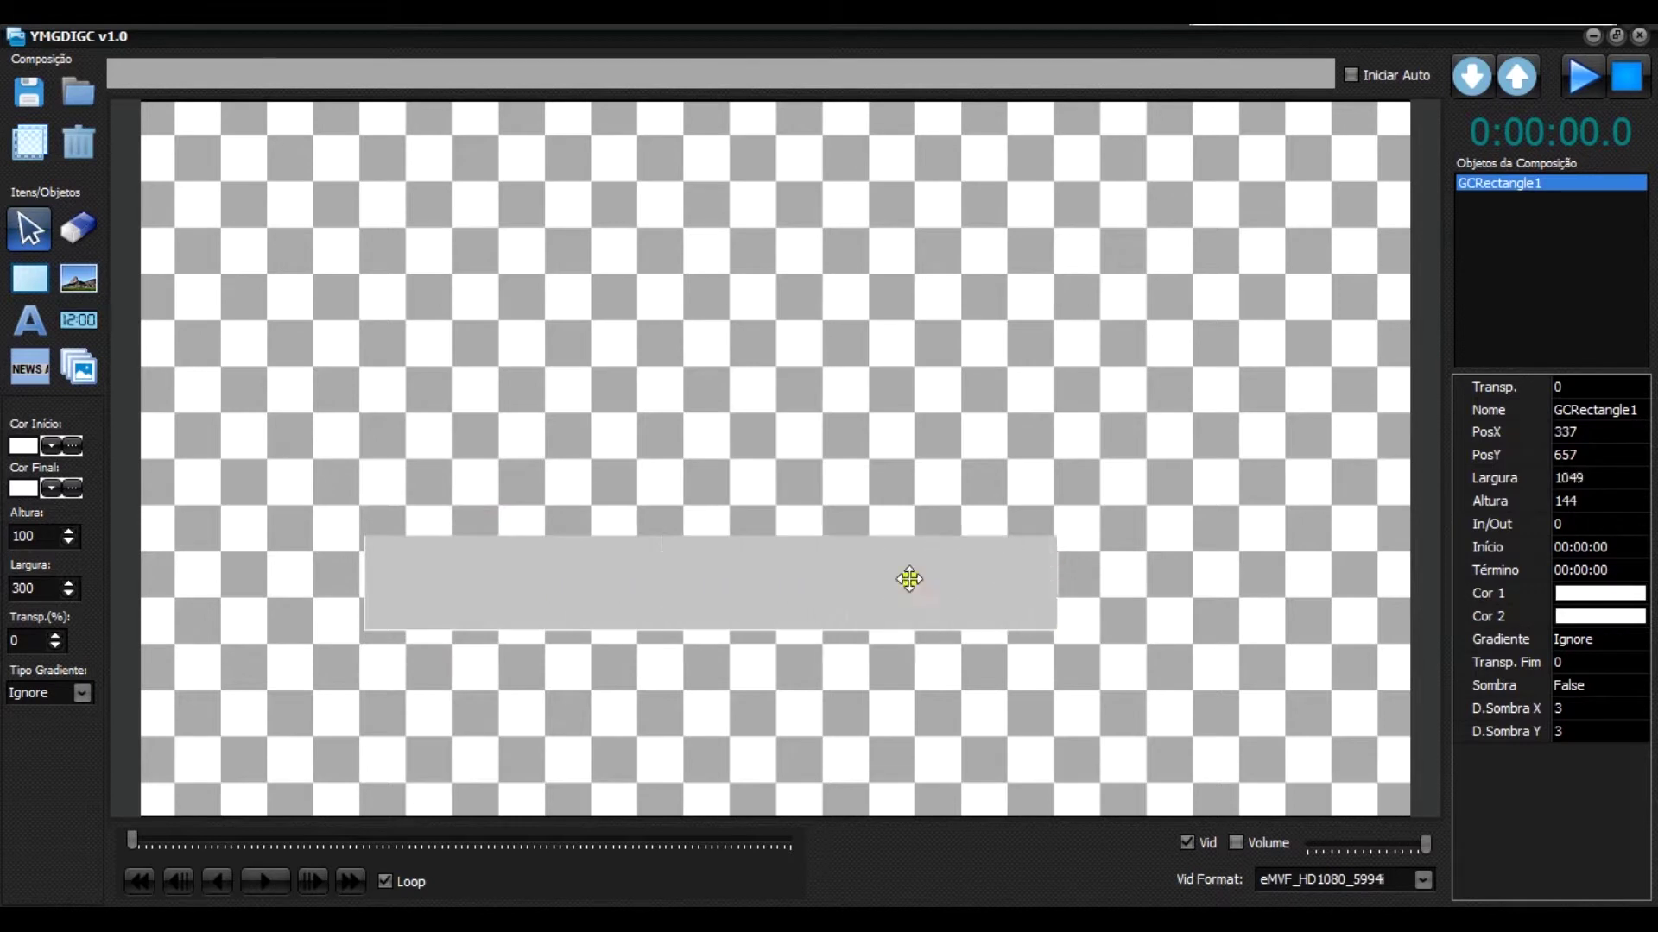
# Reshape the rectangle into a bar about 1459 wide by 108 high and move it to about X 80, Y 762.
pyautogui.moveTo(559, 623); pyautogui.dragTo(380, 594)
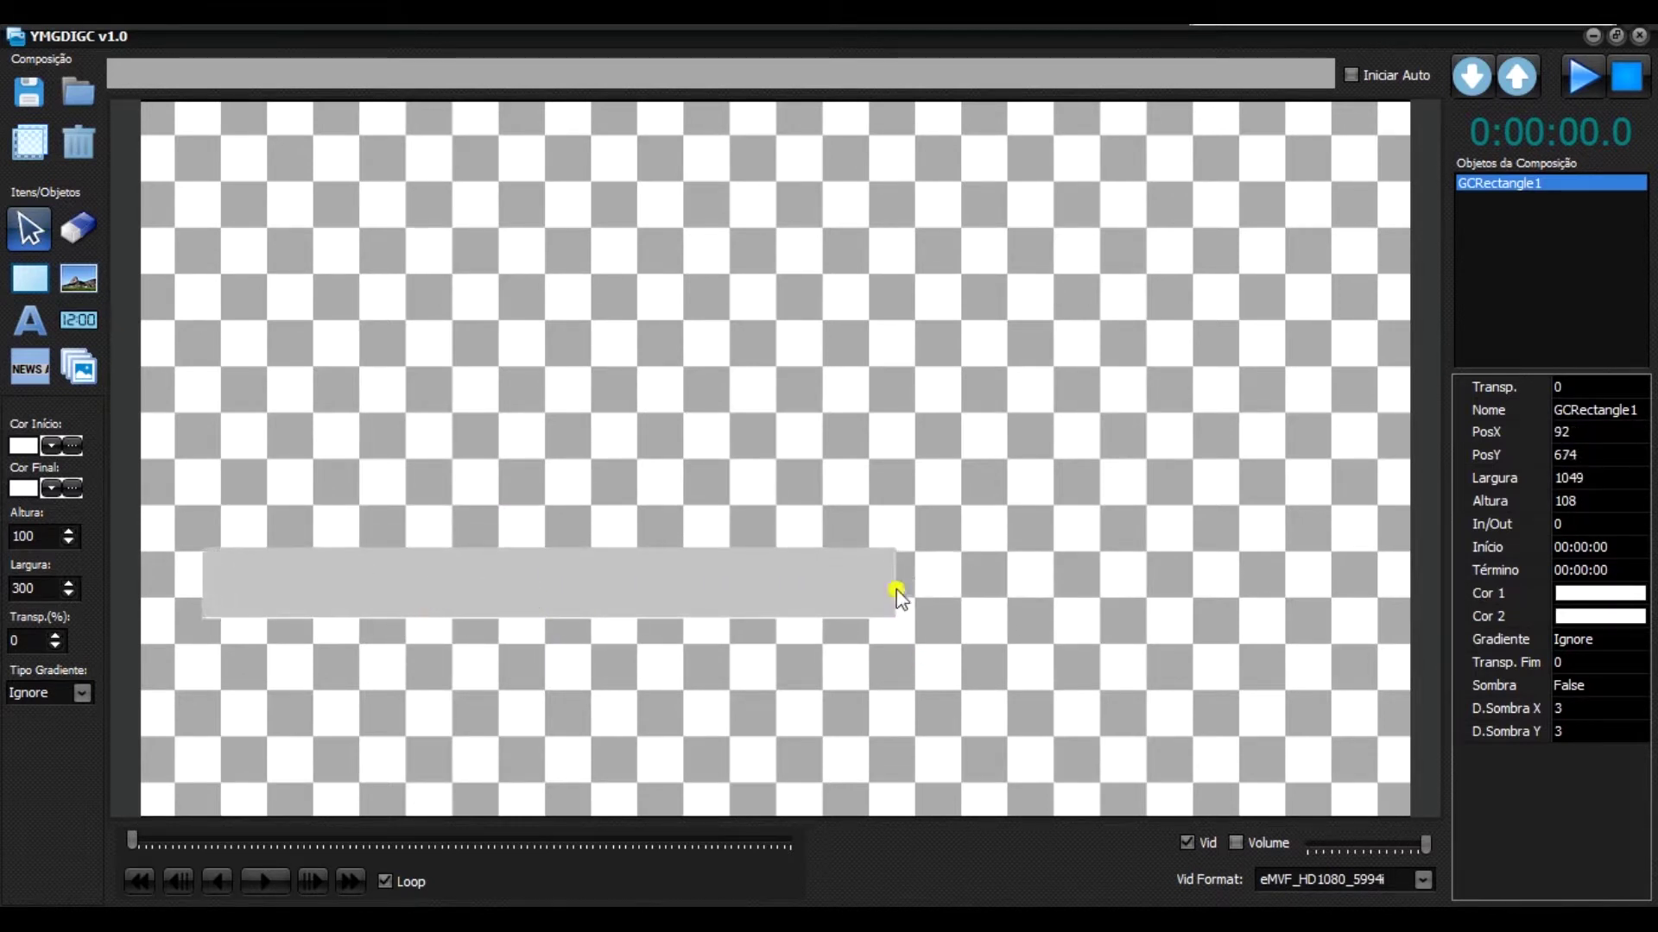
pyautogui.moveTo(894, 583); pyautogui.dragTo(1169, 599)
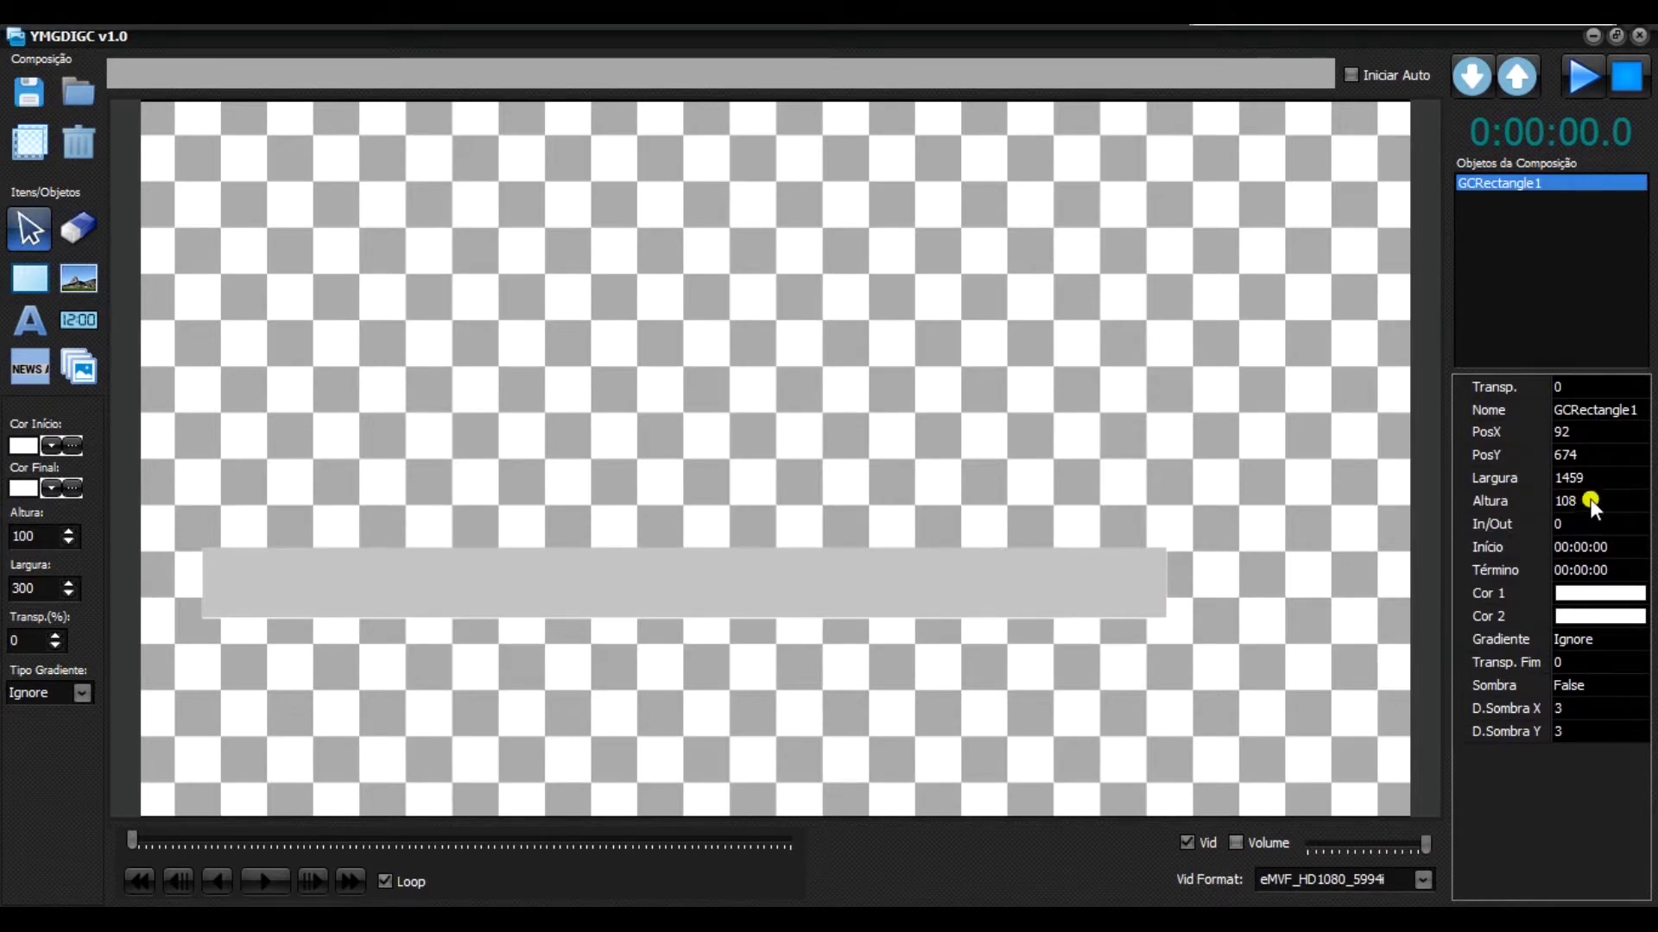
pyautogui.moveTo(743, 615)
pyautogui.mouseDown()
pyautogui.moveTo(751, 637)
pyautogui.moveTo(688, 639)
pyautogui.moveTo(736, 643)
pyautogui.mouseUp()
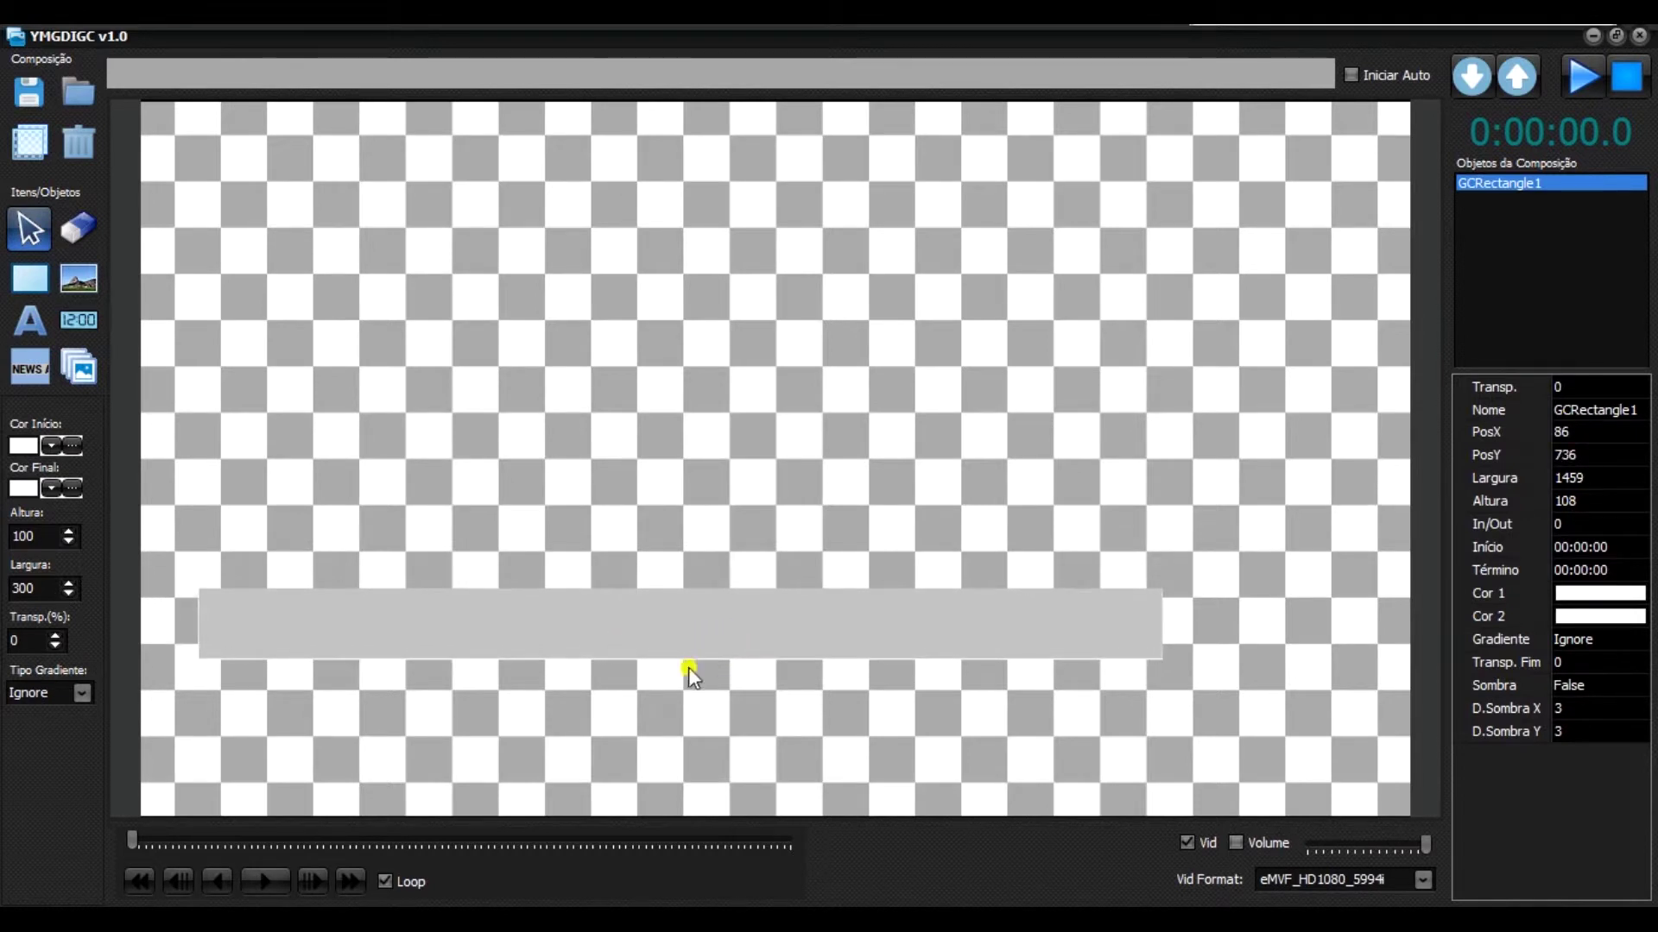
pyautogui.moveTo(374, 639)
pyautogui.mouseDown()
pyautogui.moveTo(400, 655)
pyautogui.moveTo(385, 682)
pyautogui.moveTo(376, 659)
pyautogui.mouseUp()
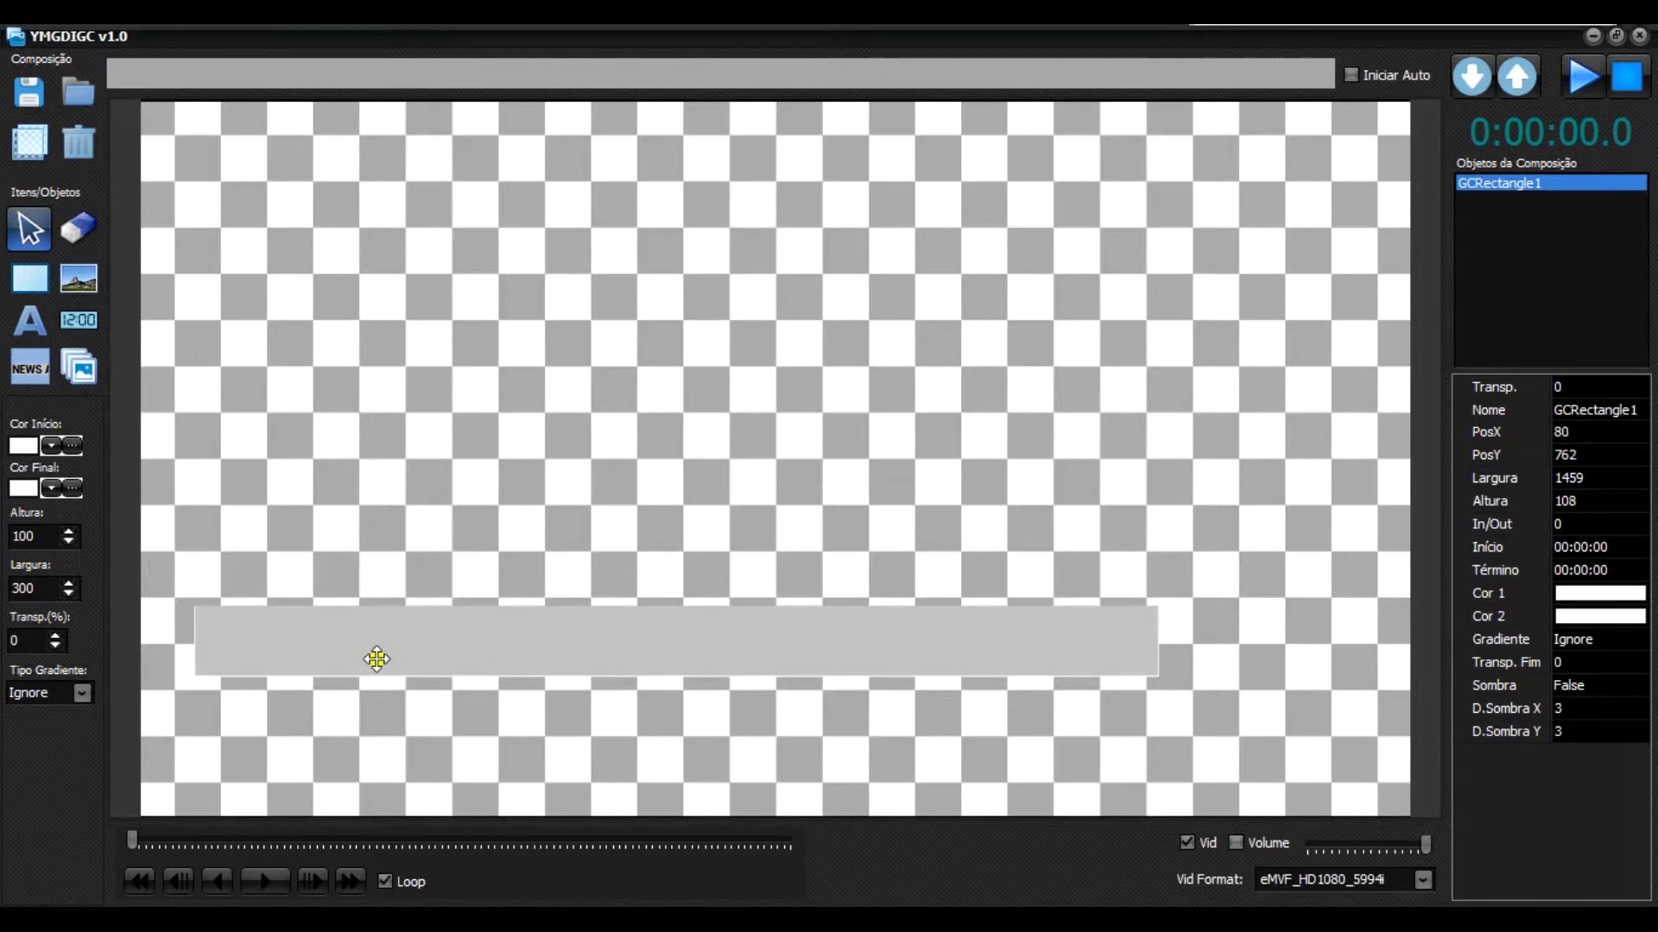
# Set the first color (Cor 1) of the bar to black.
pyautogui.click(1584, 594)
pyautogui.click(1616, 594)
pyautogui.scroll(3, 1603, 712)
pyautogui.click(1587, 618)
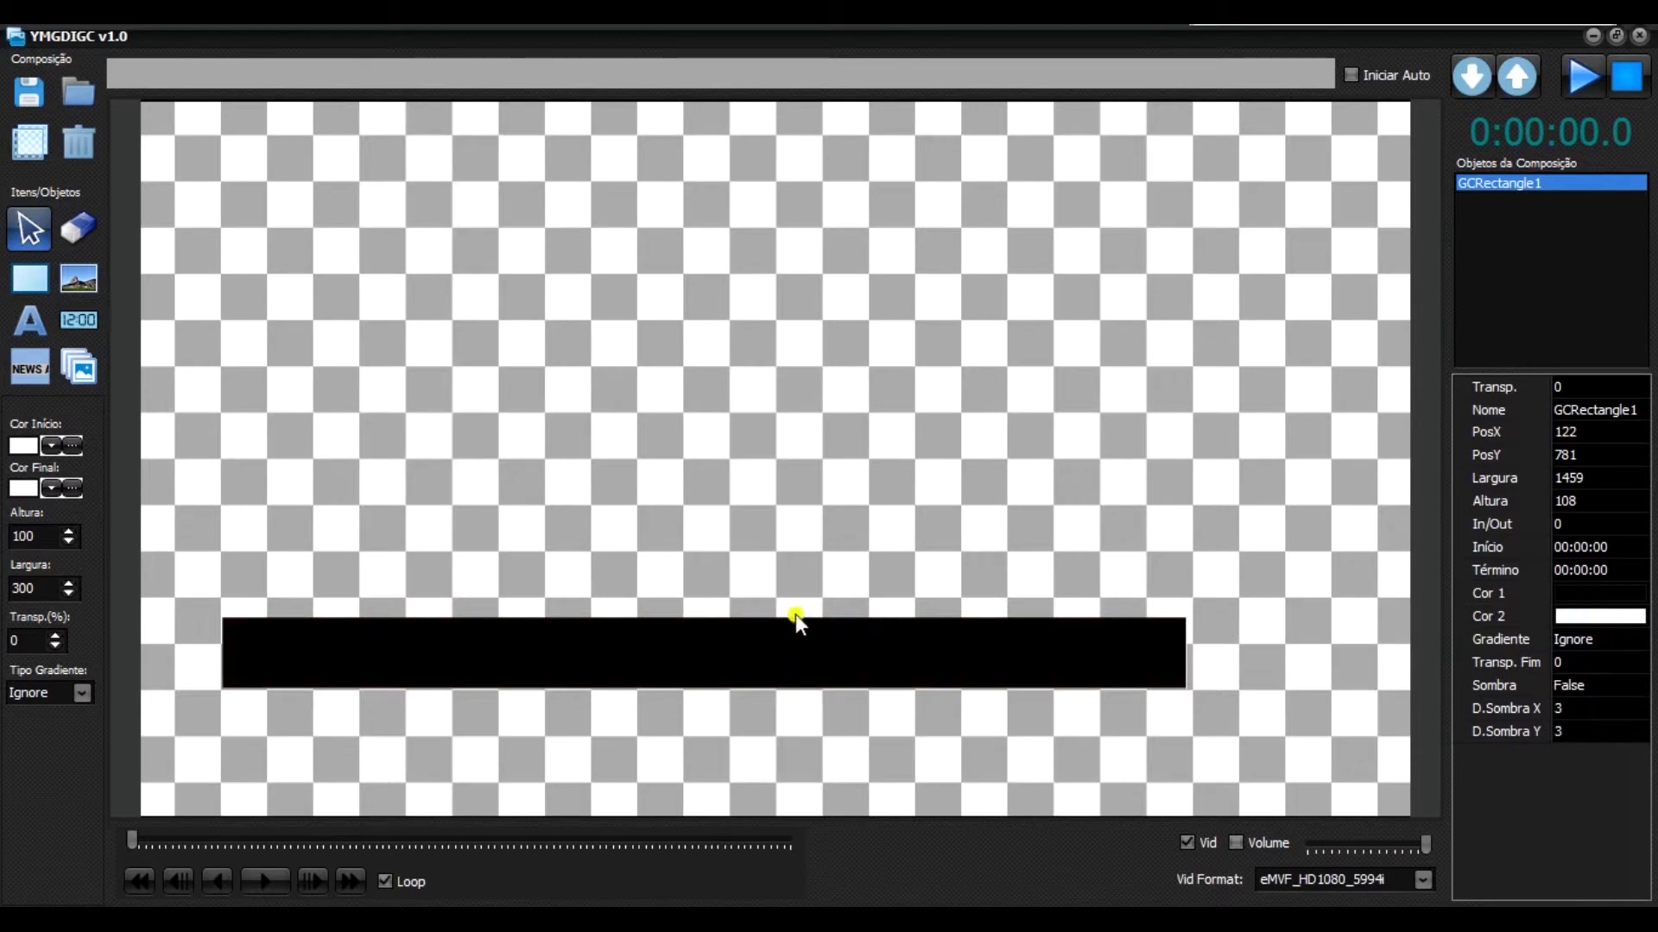
# Move the black bar to about X 115, Y 772 and place a copy directly beneath it at about X 114, Y 876.
pyautogui.moveTo(594, 665); pyautogui.dragTo(655, 659)
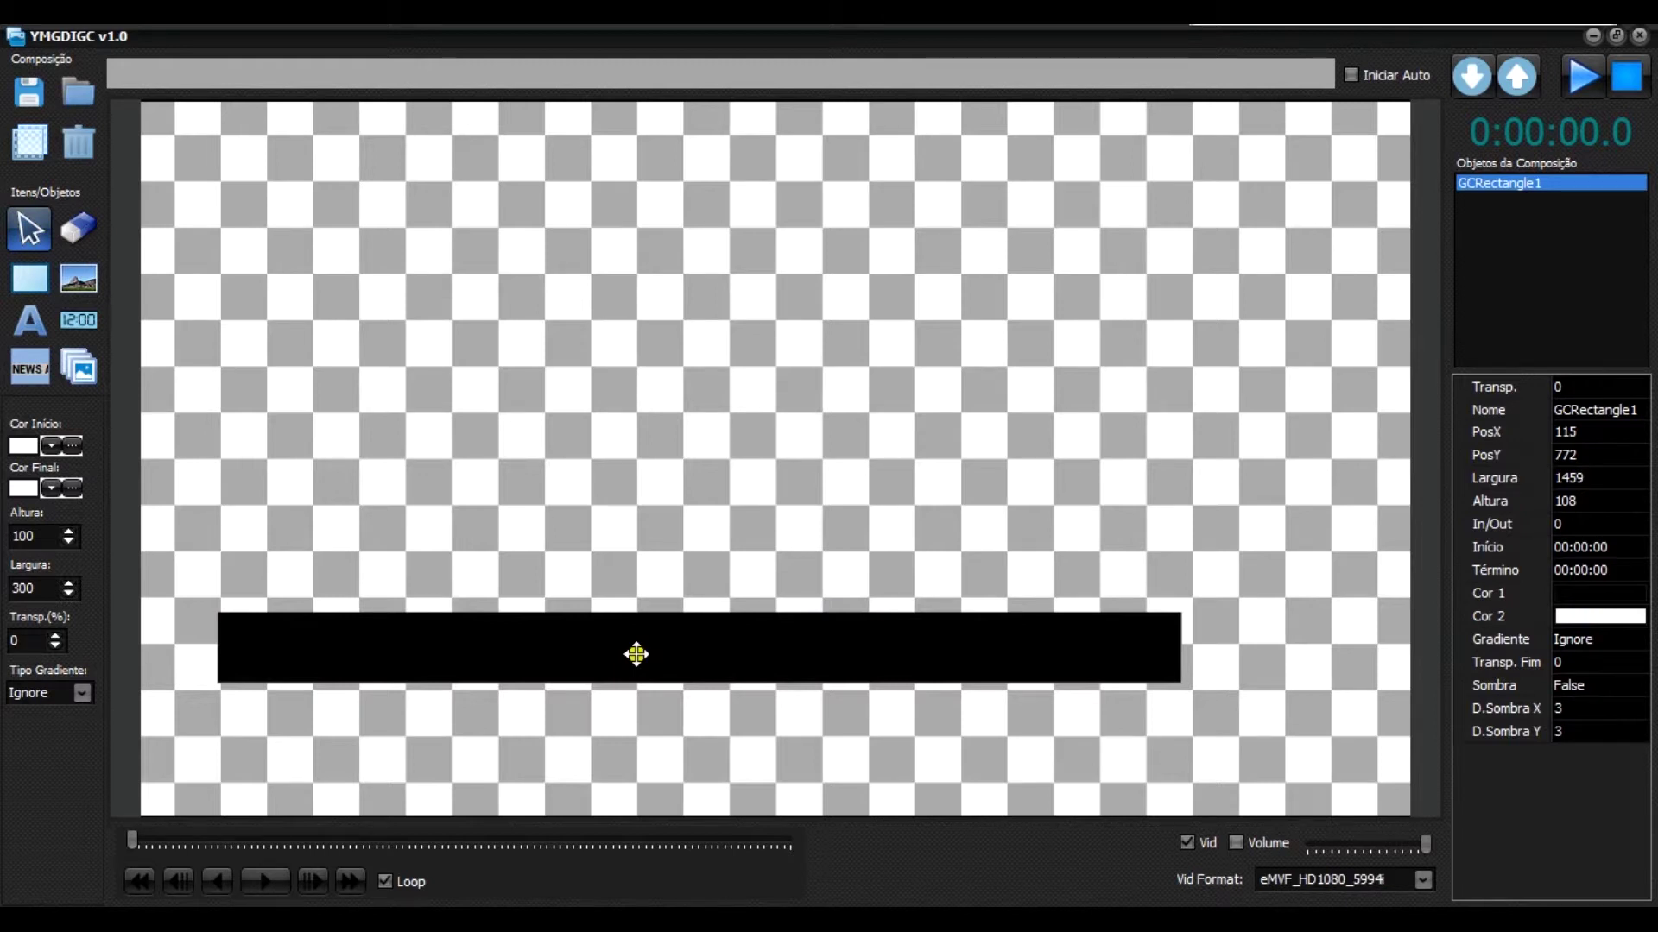
pyautogui.hotkey('ctrl', 'v')
pyautogui.moveTo(403, 670); pyautogui.dragTo(466, 733)
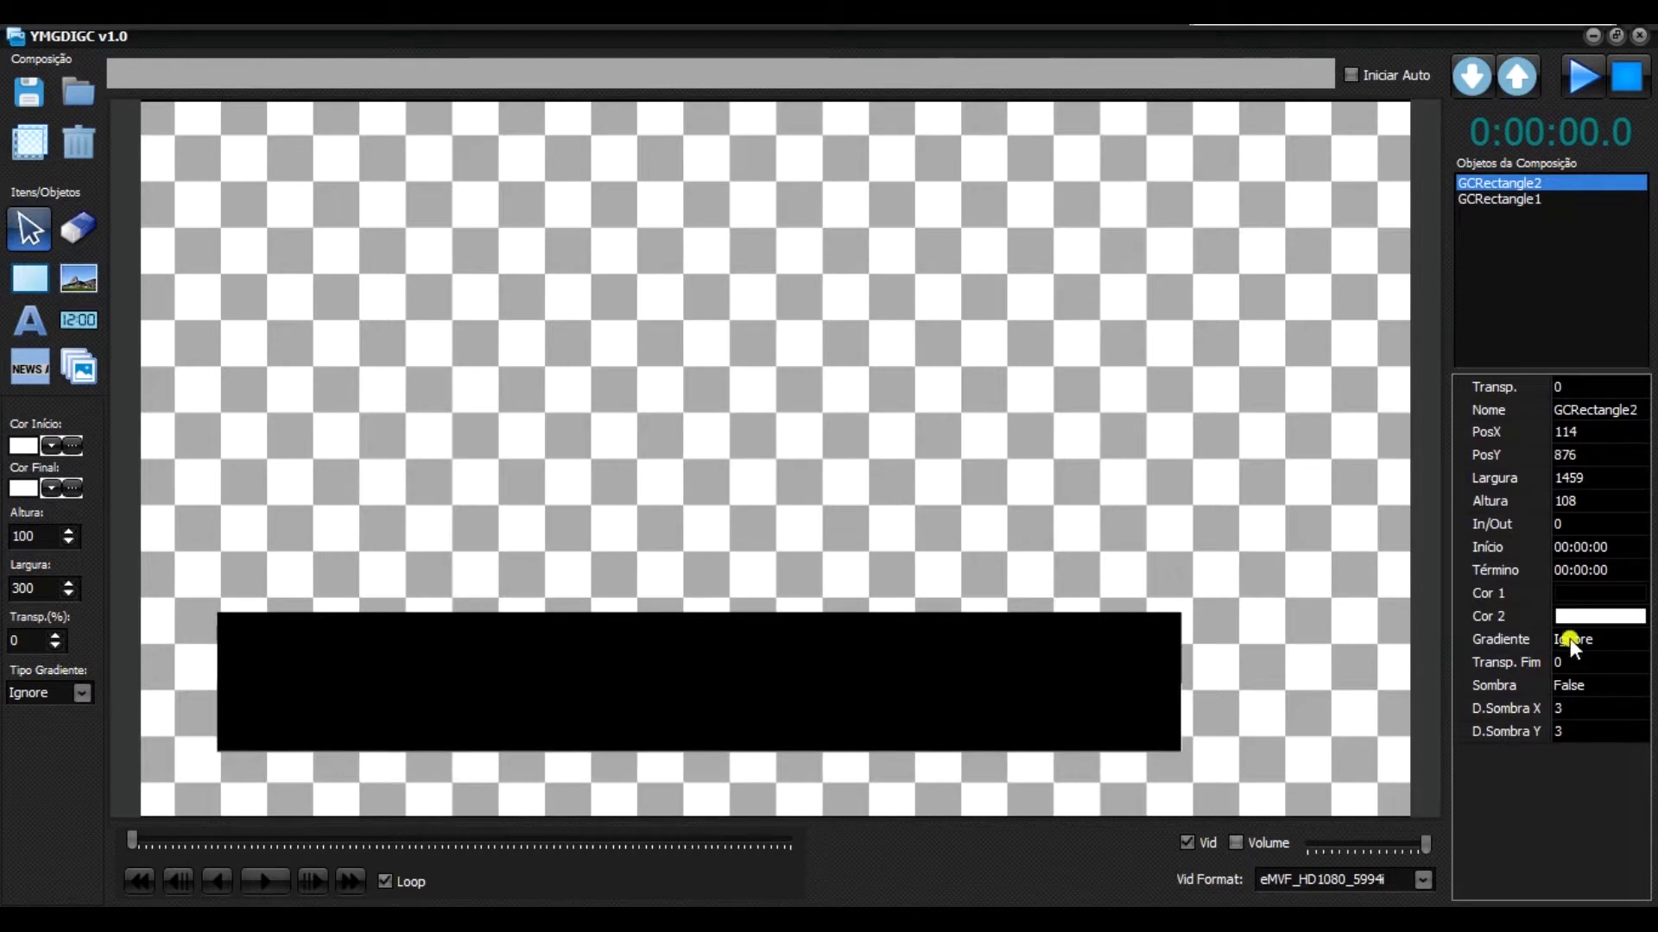
# Set the first color (Cor 1) of the lower bar to white.
pyautogui.click(1570, 593)
pyautogui.click(1617, 594)
pyautogui.scroll(-5, 1593, 696)
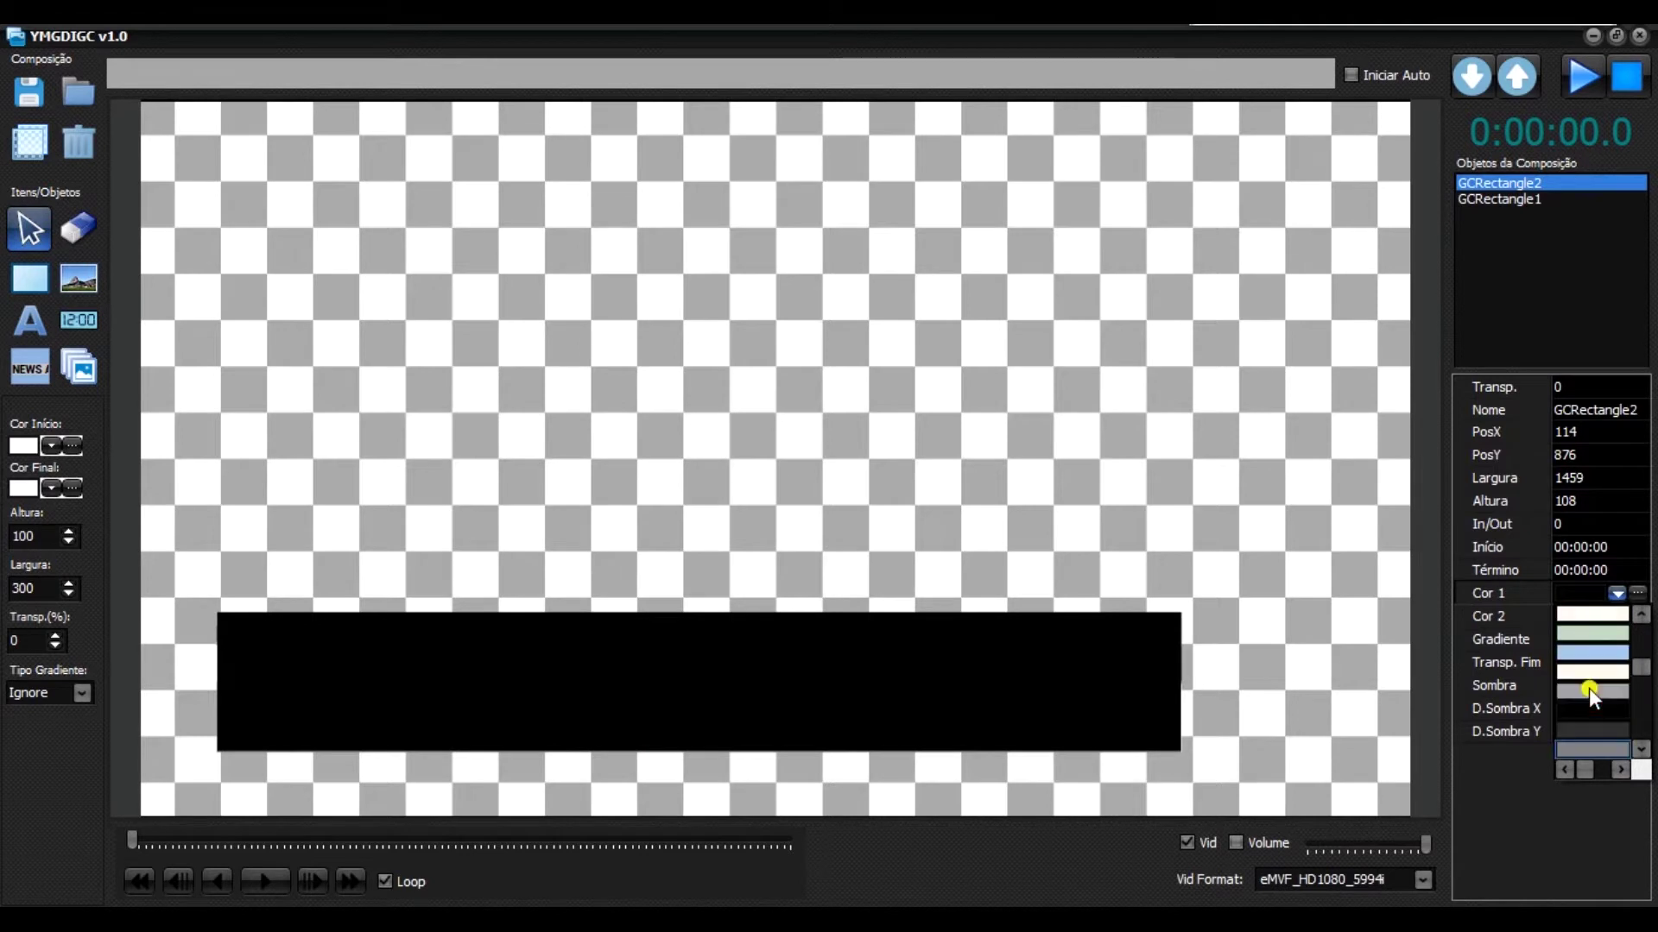
pyautogui.scroll(-4, 1597, 682)
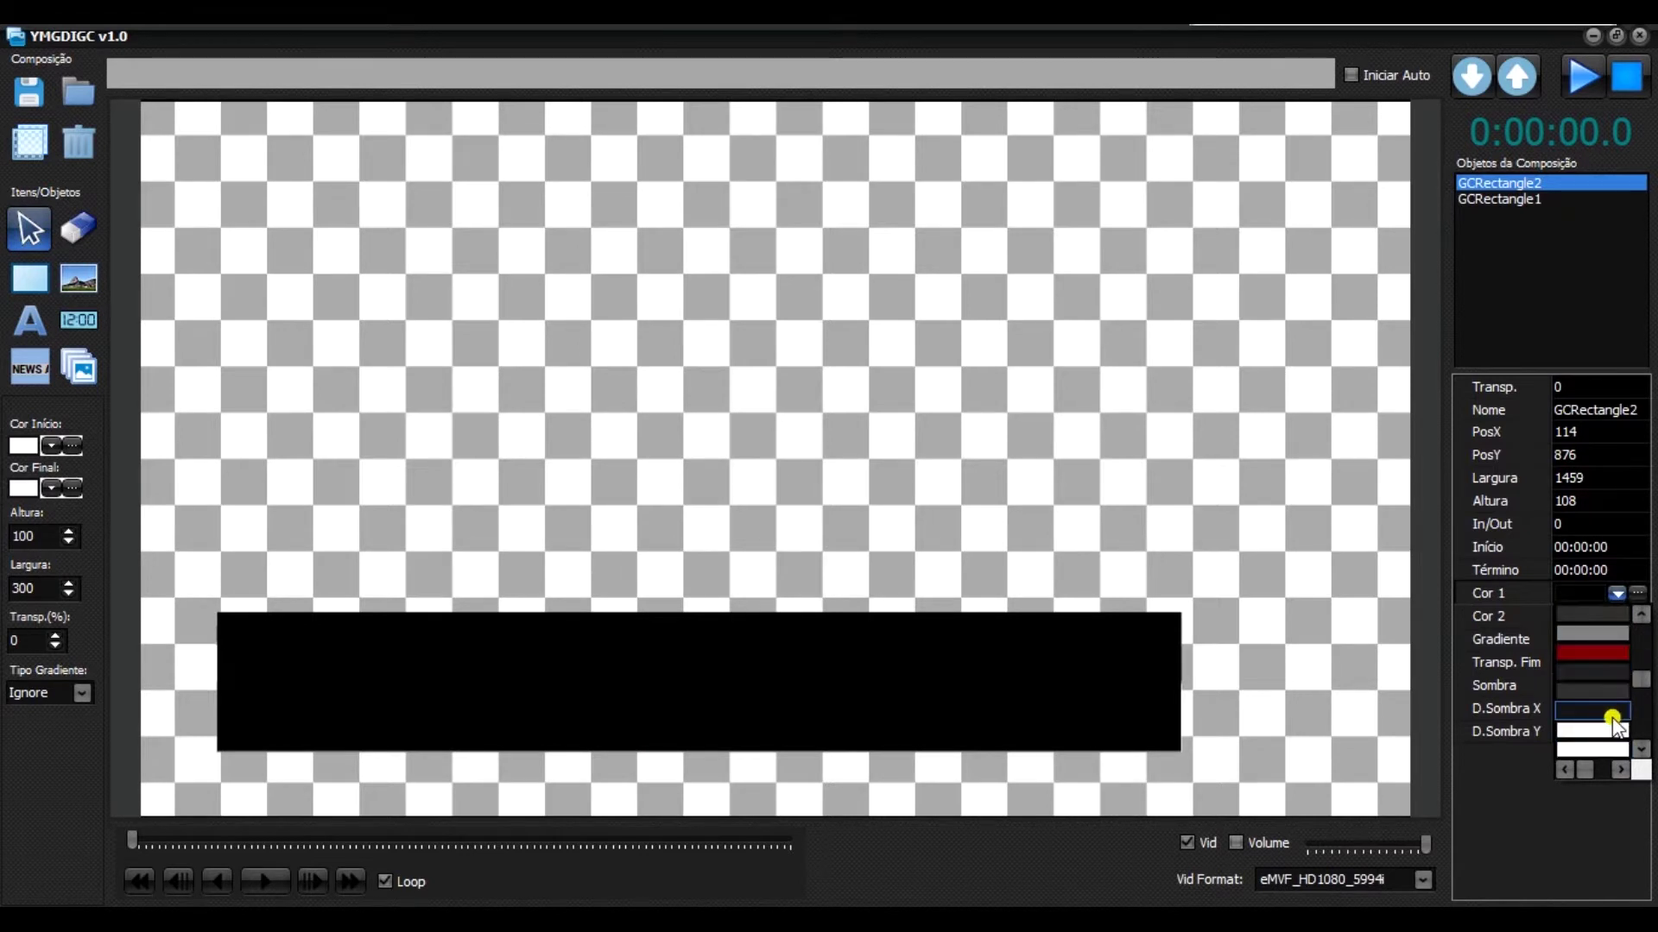
pyautogui.click(1603, 691)
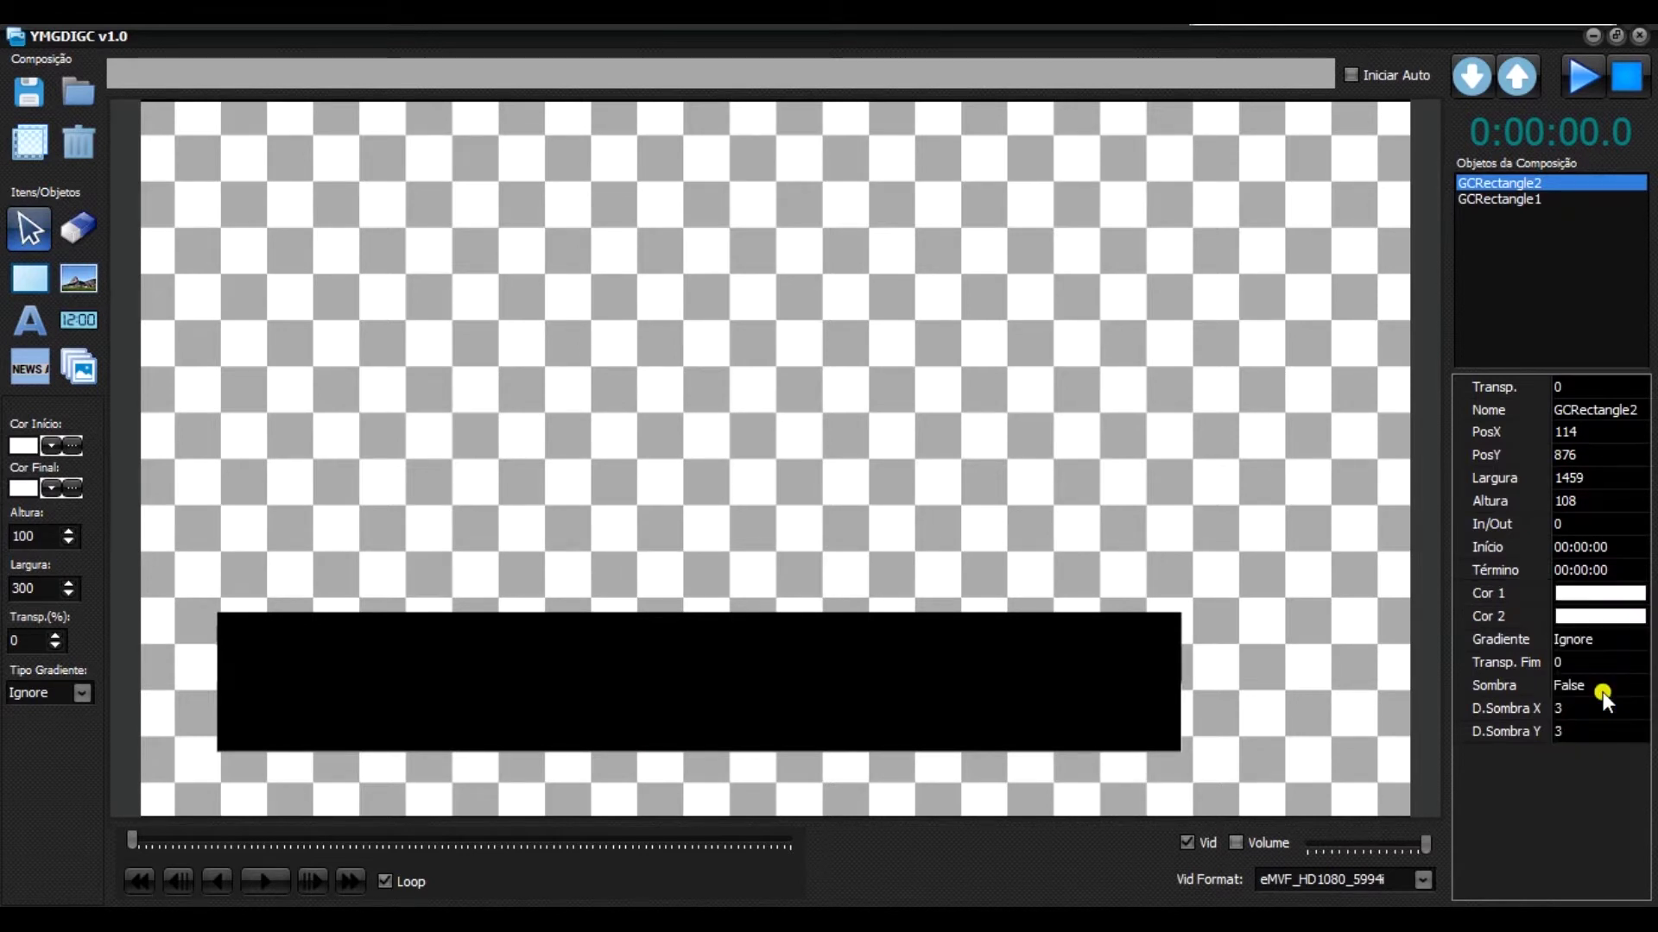
# Set the lower bar's second color (Cor 2) to light blue and its gradient to Horizontal.
pyautogui.click(1587, 623)
pyautogui.click(1589, 625)
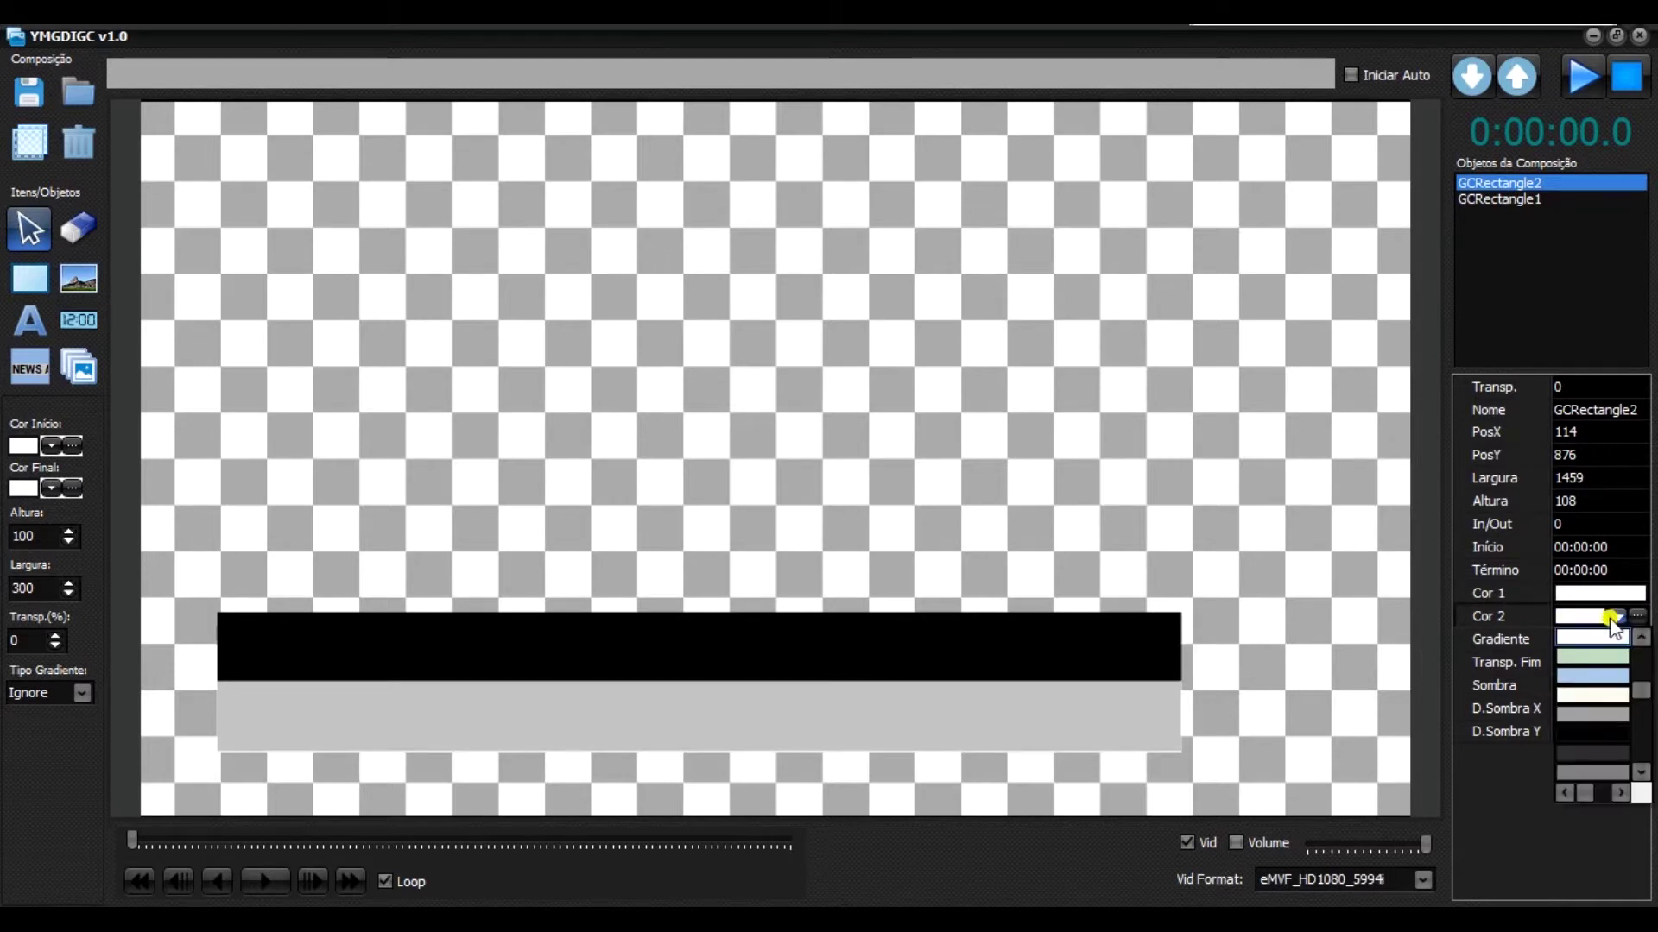
pyautogui.click(1593, 677)
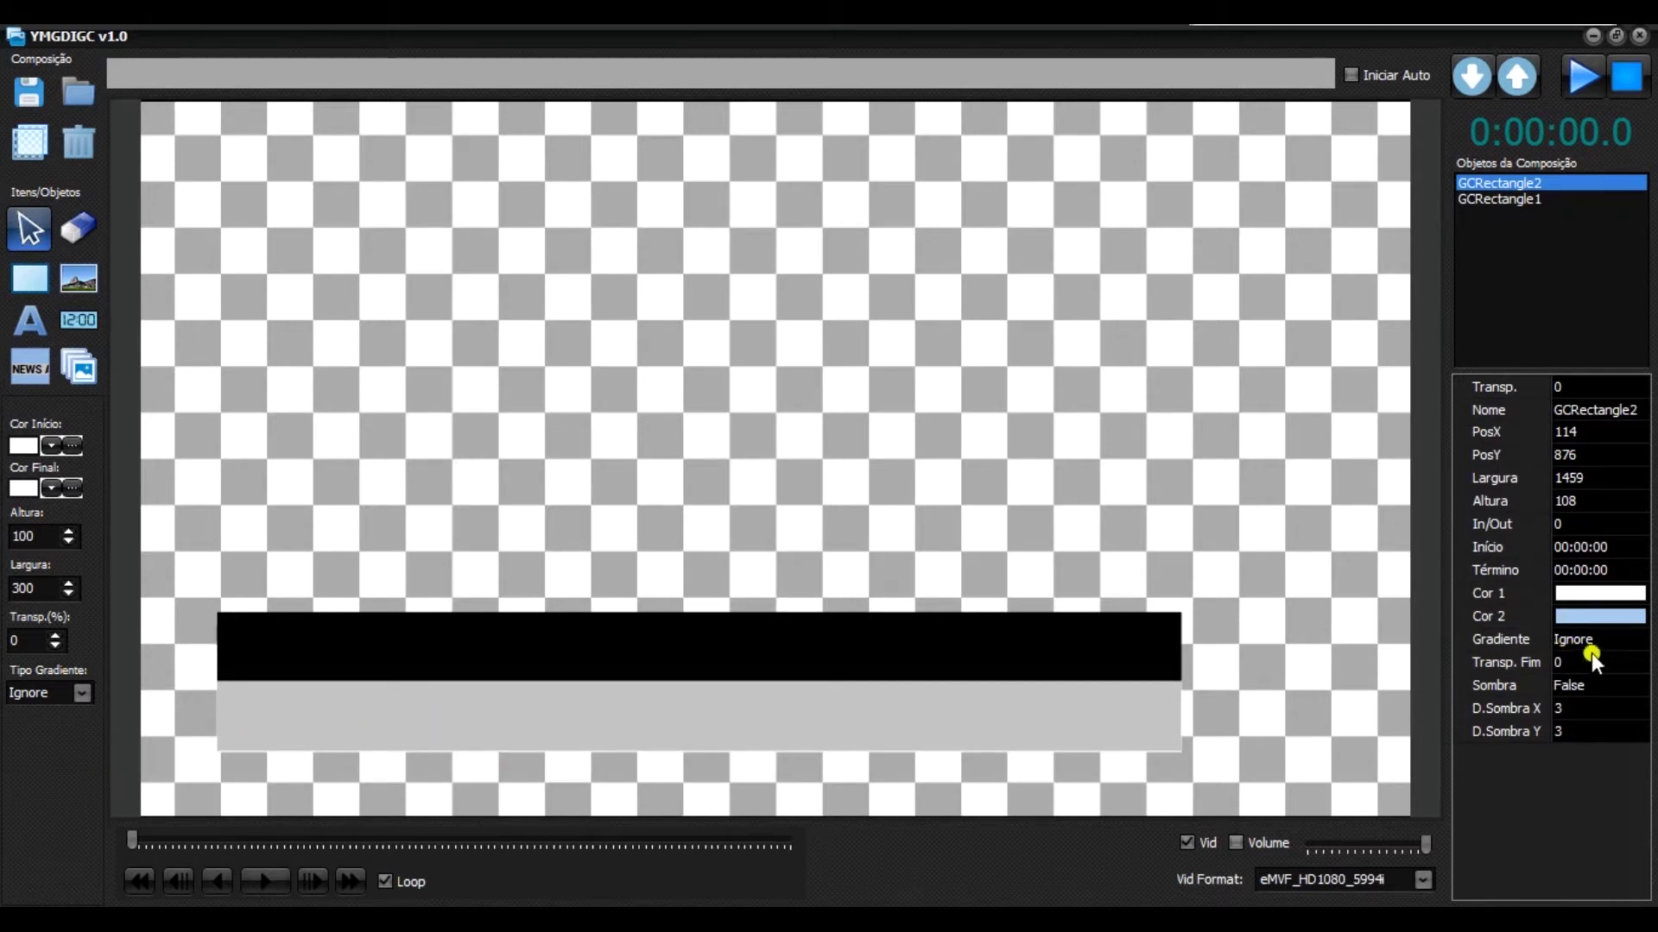
pyautogui.click(1635, 640)
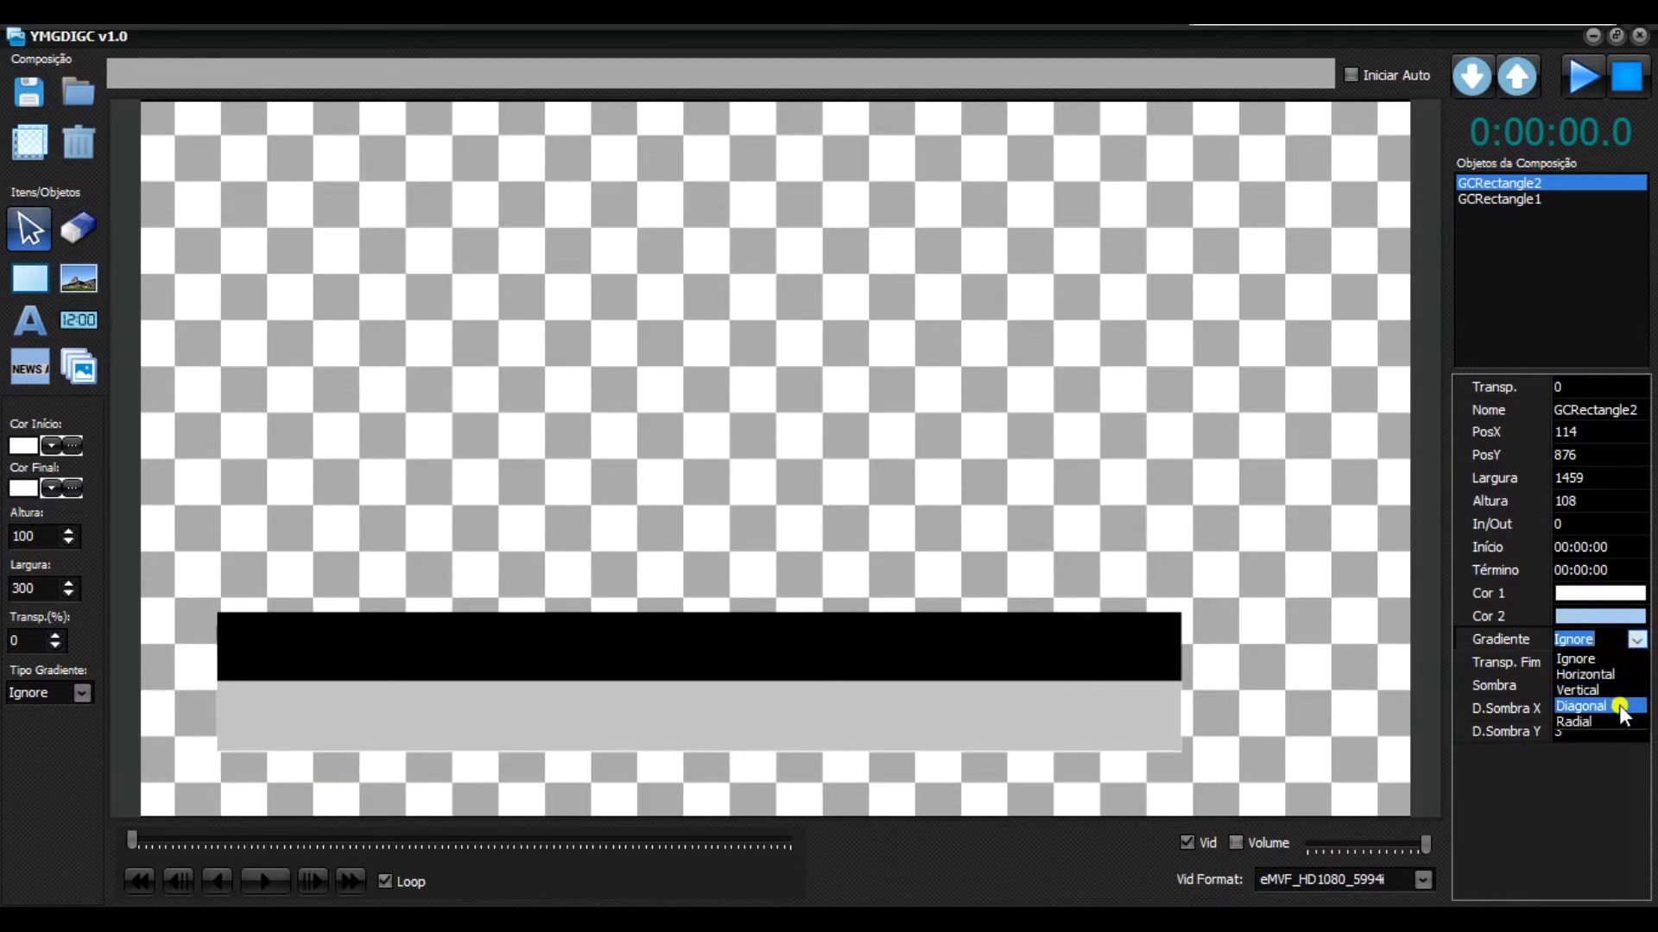
pyautogui.click(1584, 675)
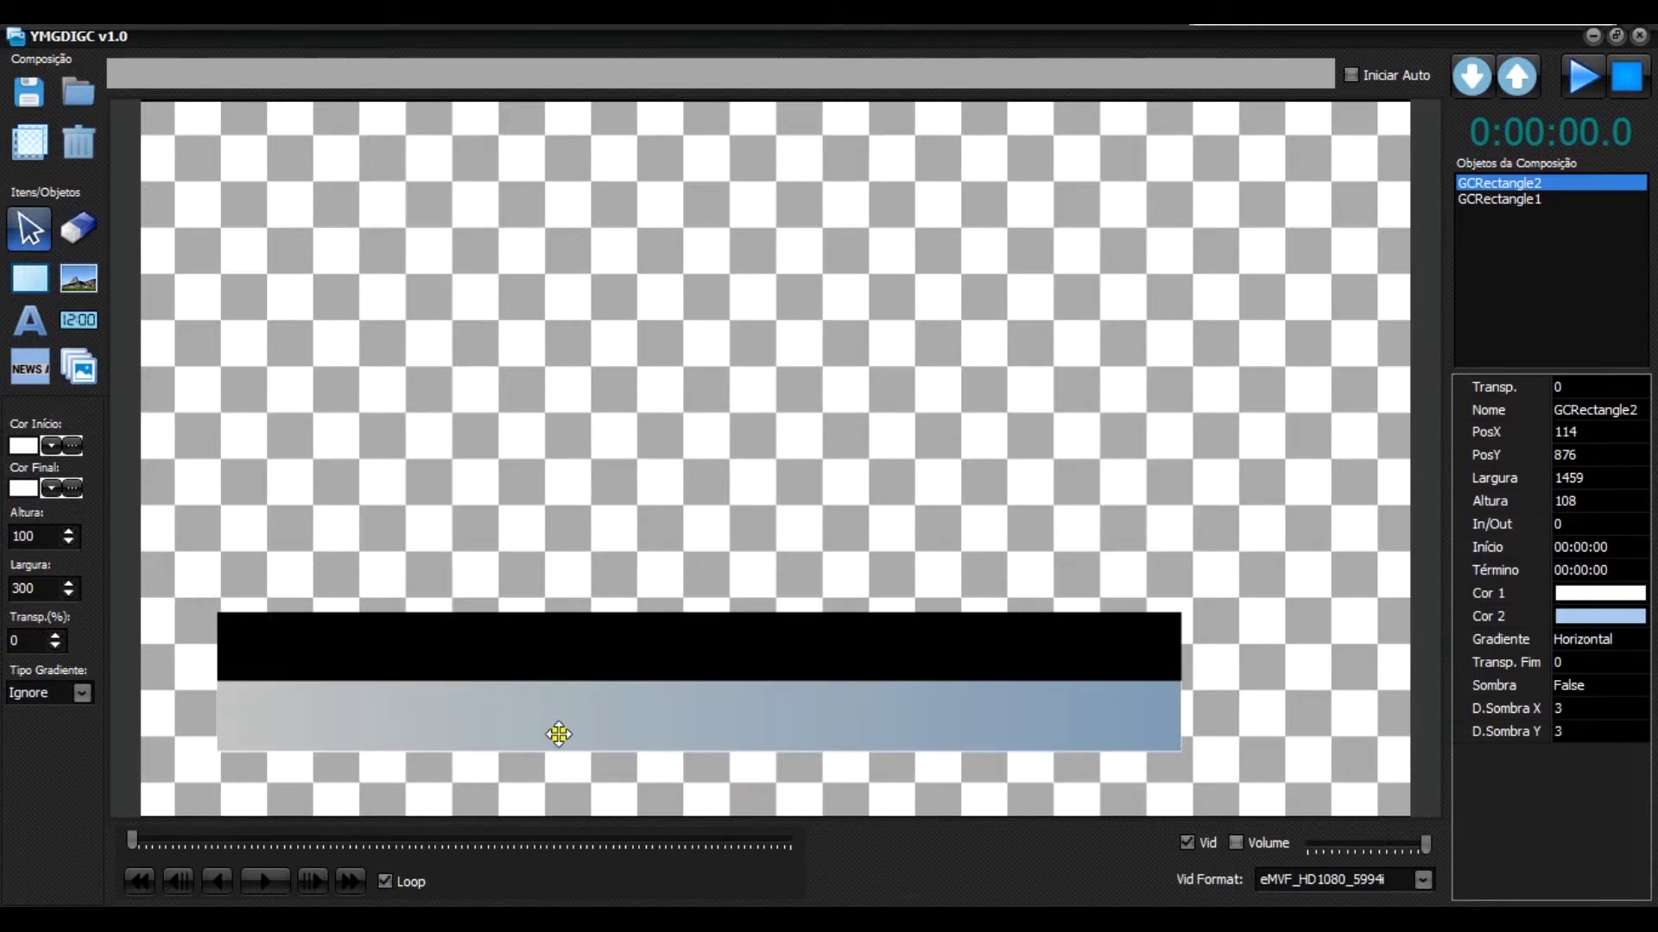
# Send the white-to-blue gradient bar behind the black bar.
pyautogui.moveTo(559, 734); pyautogui.dragTo(559, 734)
pyautogui.click(581, 655)
pyautogui.click(558, 696)
pyautogui.click(537, 642)
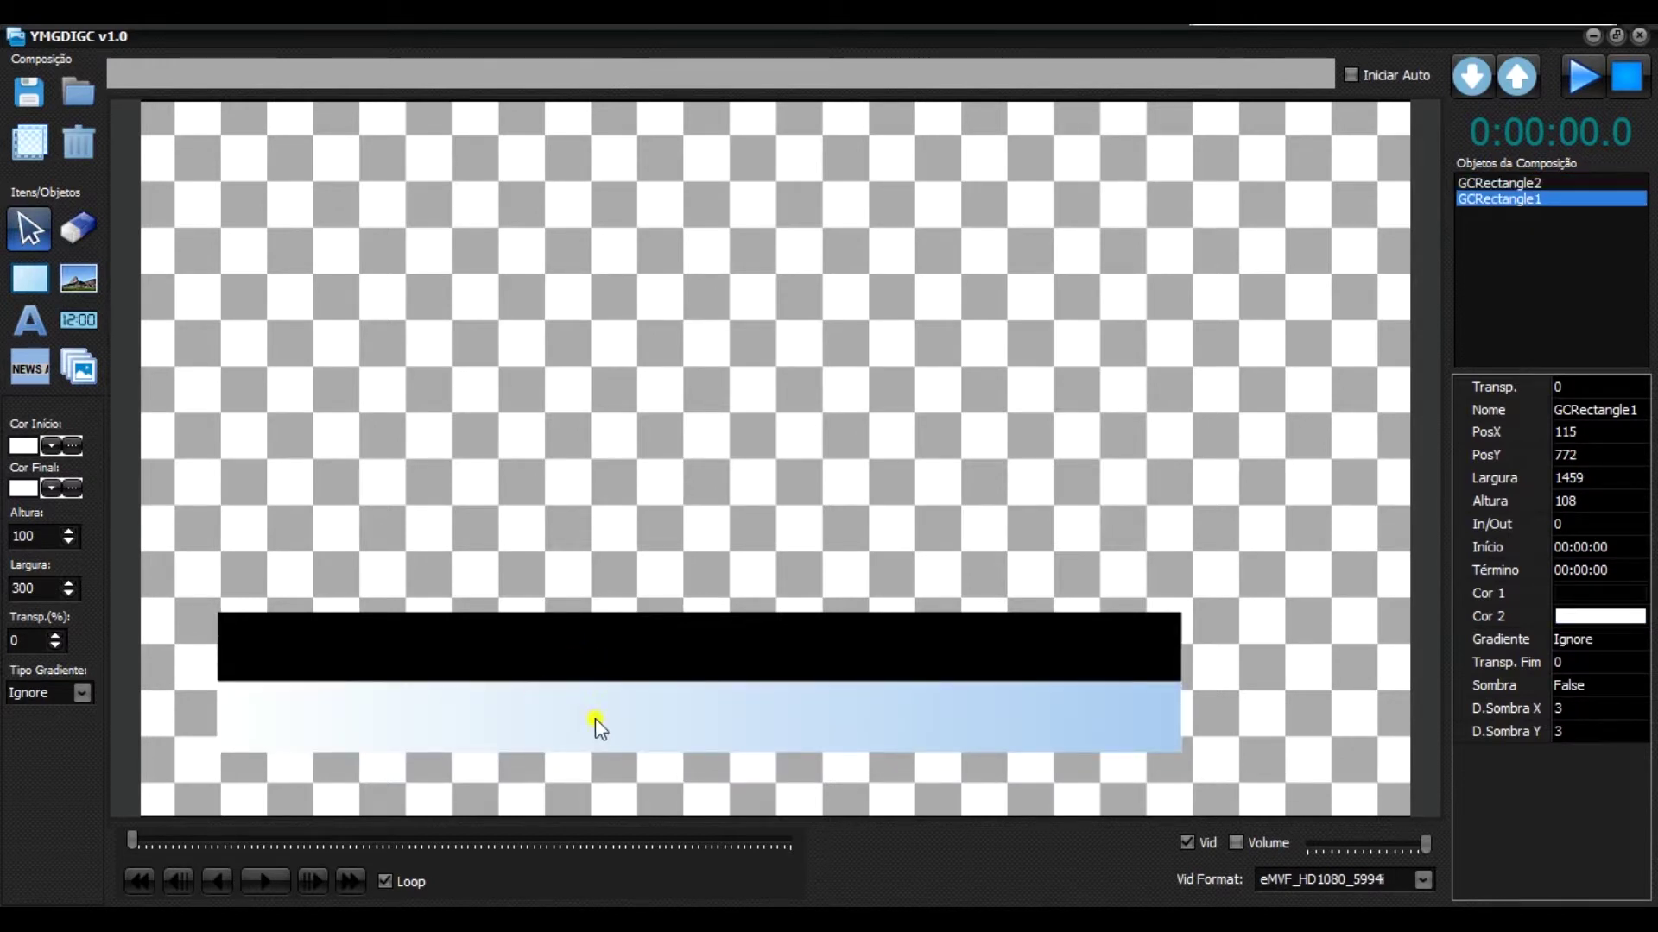
pyautogui.click(577, 719)
pyautogui.rightClick(577, 718)
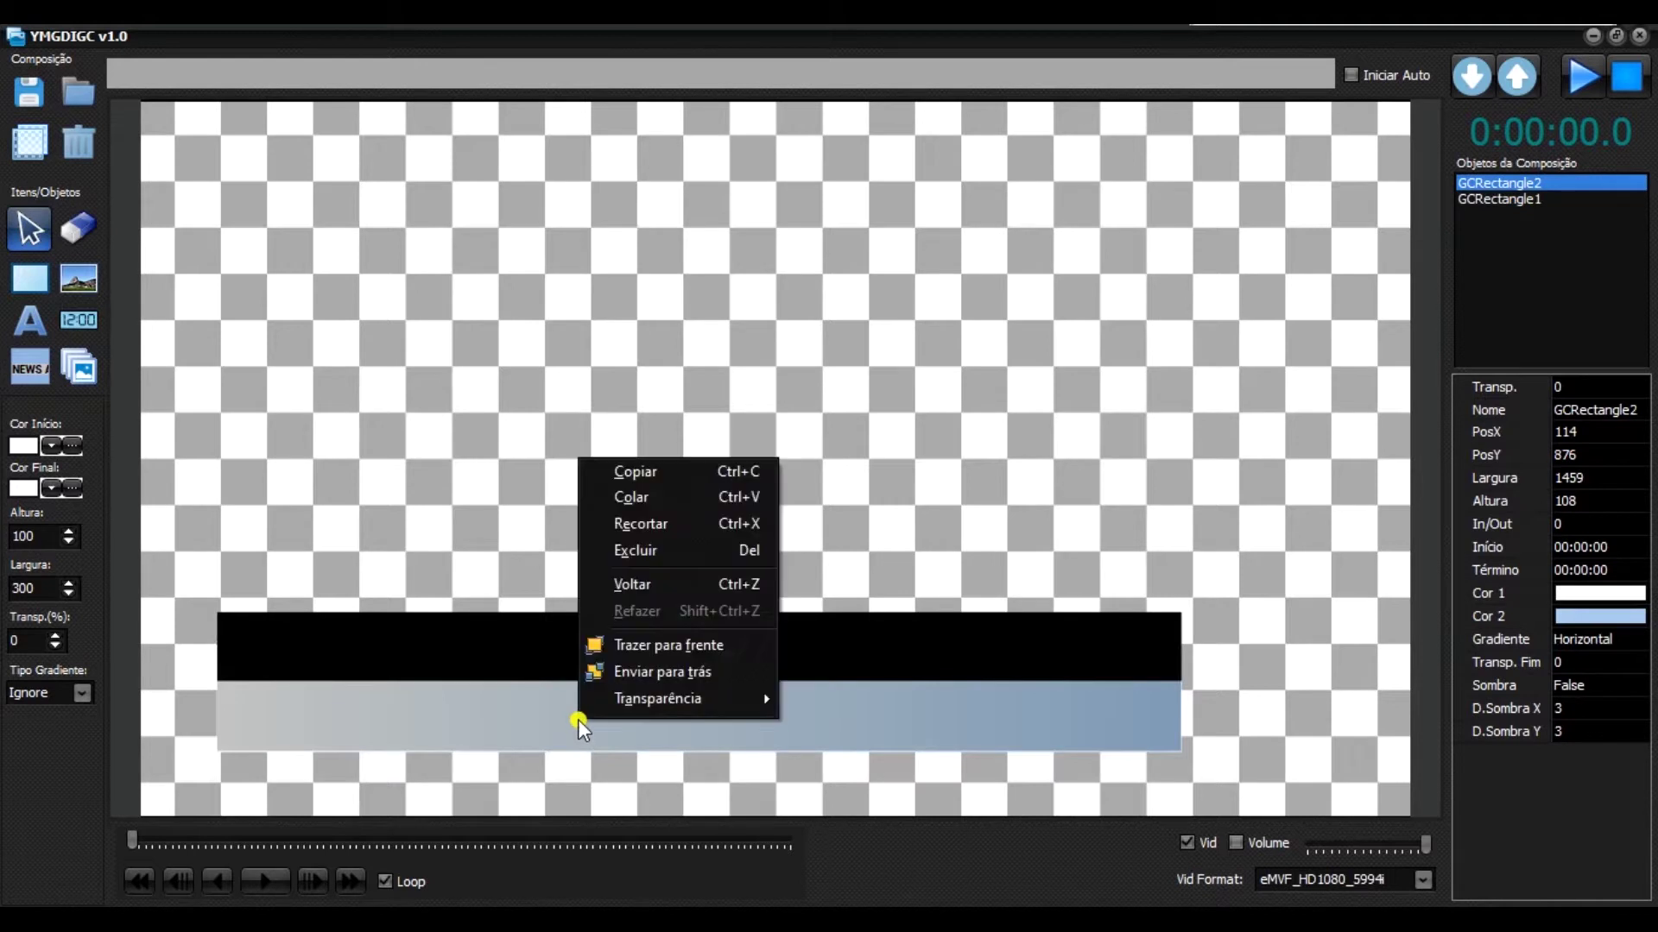
pyautogui.click(675, 674)
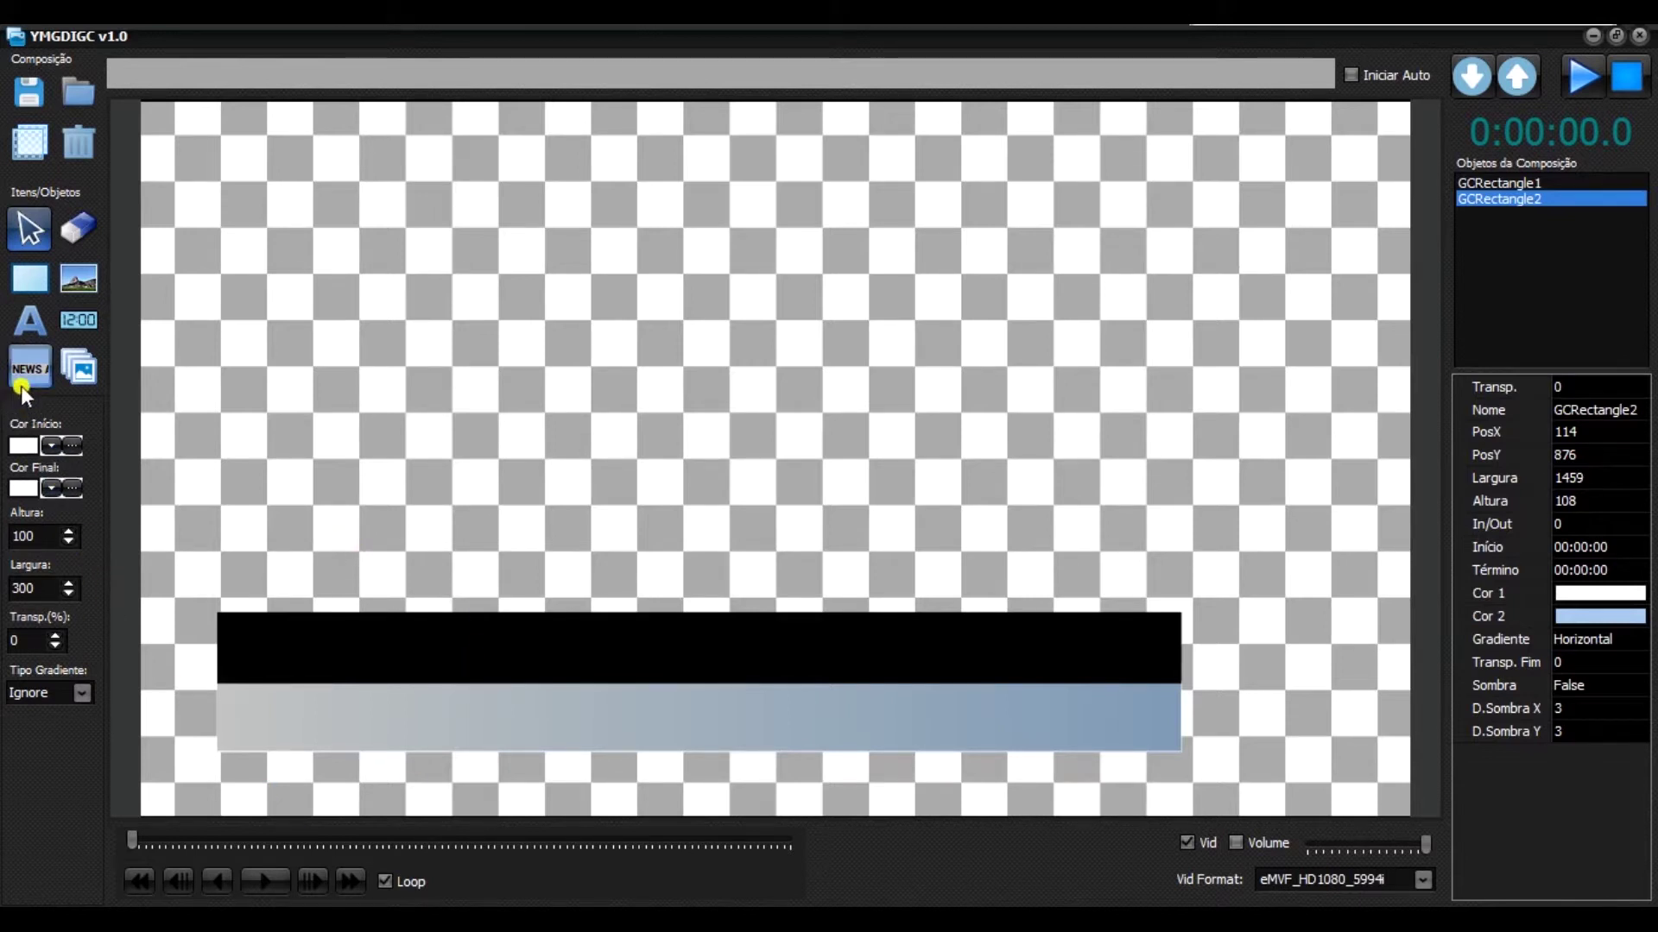
# Add a small rectangle about 114 by 58 beneath the gradient bar's left end, at about X 115, Y 1007.
pyautogui.click(30, 278)
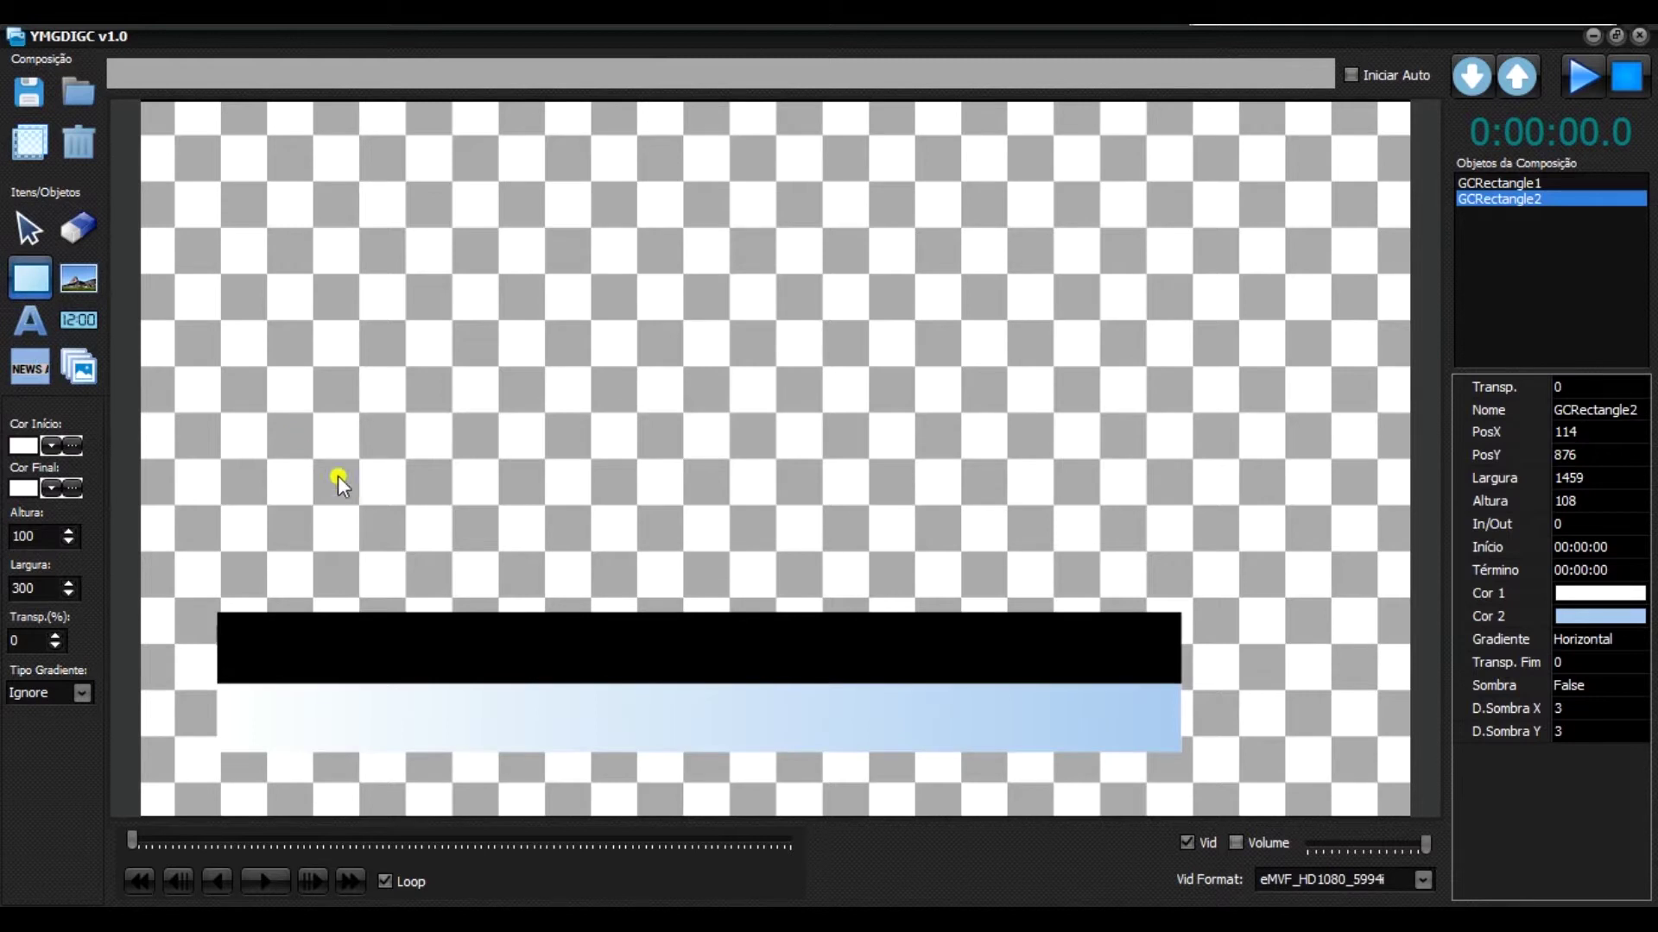
pyautogui.click(288, 411)
pyautogui.moveTo(285, 440); pyautogui.dragTo(359, 443)
pyautogui.scroll(3, 363, 444)
pyautogui.scroll(-5, 336, 449)
pyautogui.moveTo(449, 413); pyautogui.dragTo(244, 791)
pyautogui.rightClick(247, 790)
pyautogui.click(238, 789)
# Set the first color (Cor 1) of the small rectangle to black.
pyautogui.click(1540, 601)
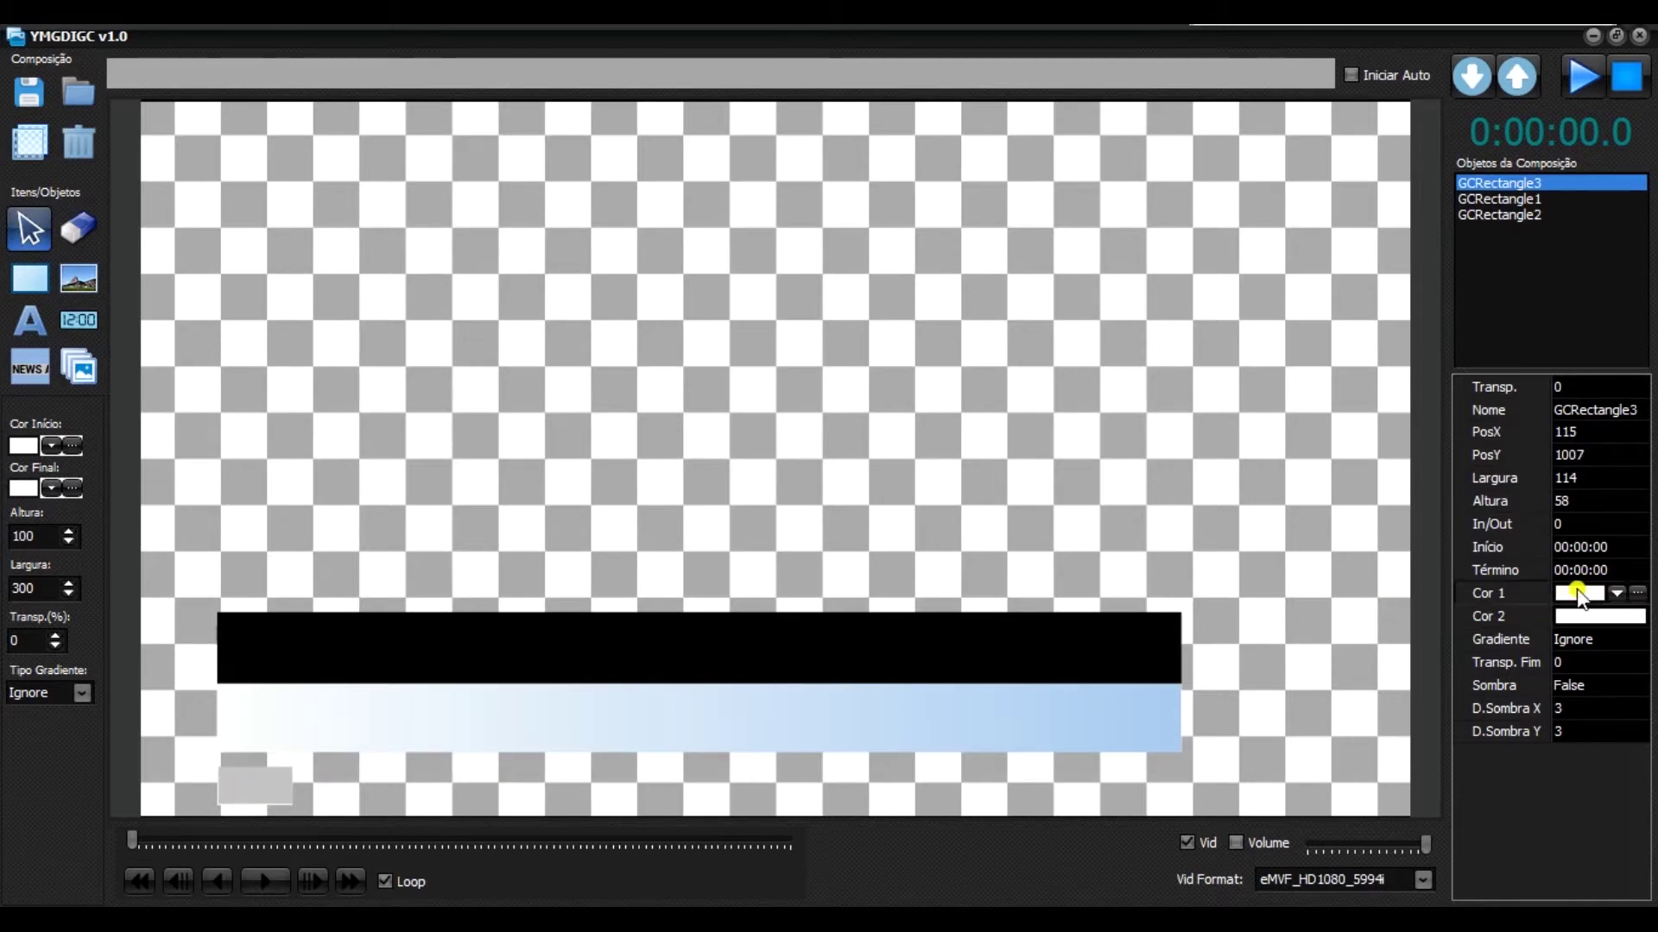
pyautogui.click(1616, 594)
pyautogui.scroll(-5, 1614, 670)
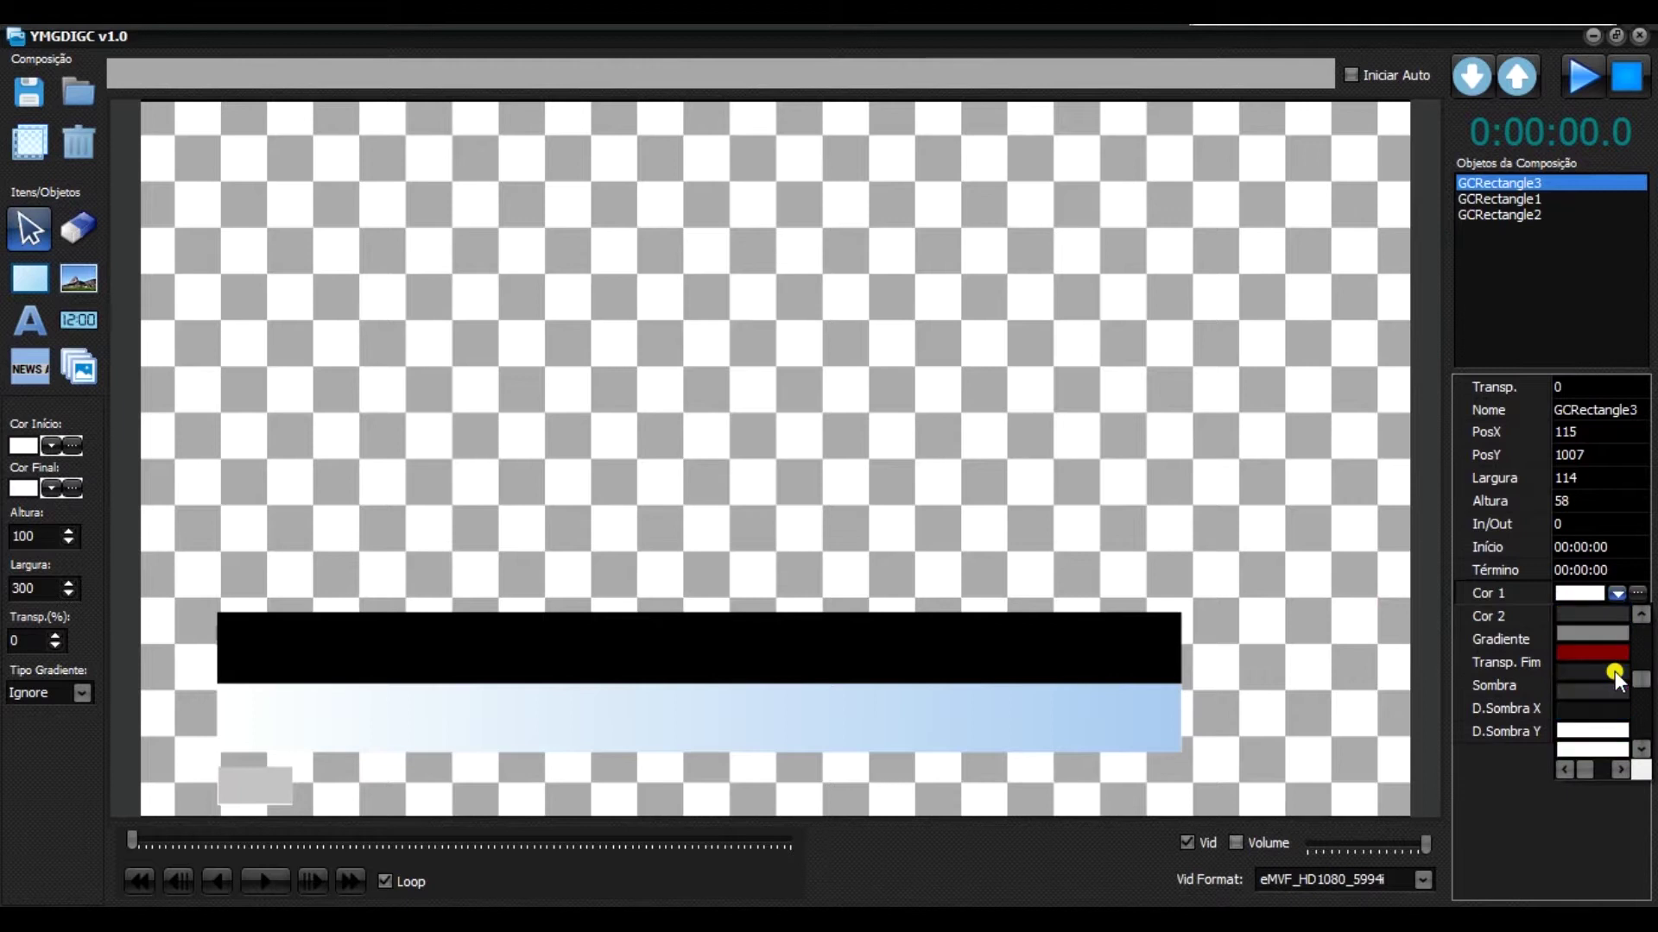
pyautogui.scroll(5, 1587, 665)
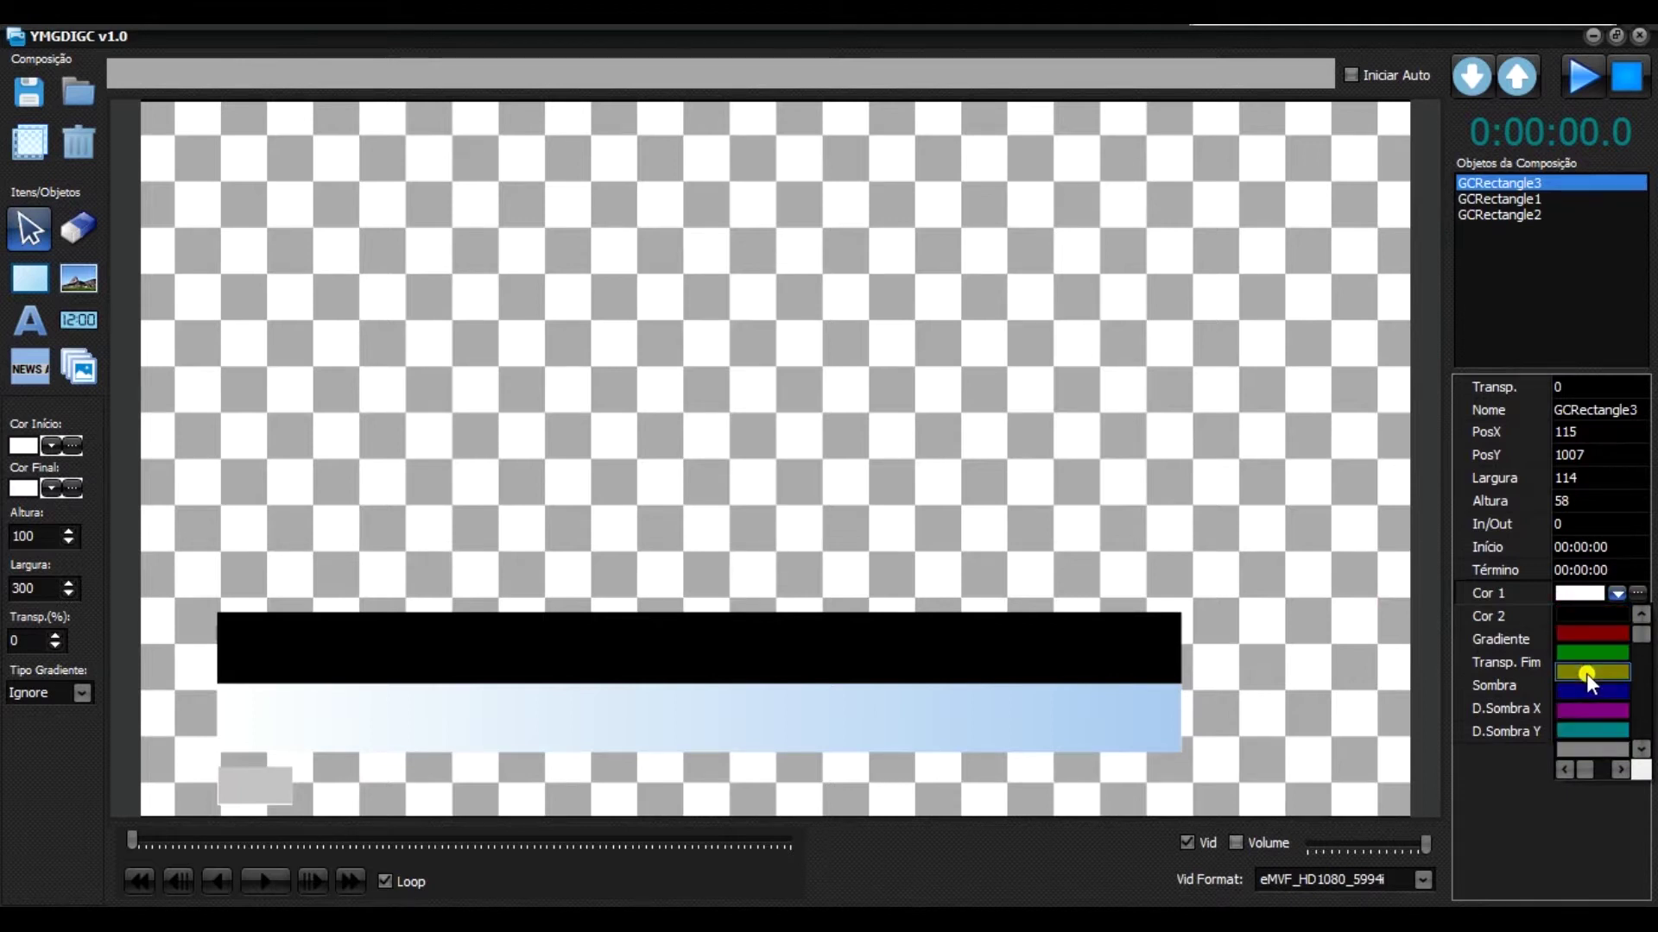
pyautogui.click(1597, 617)
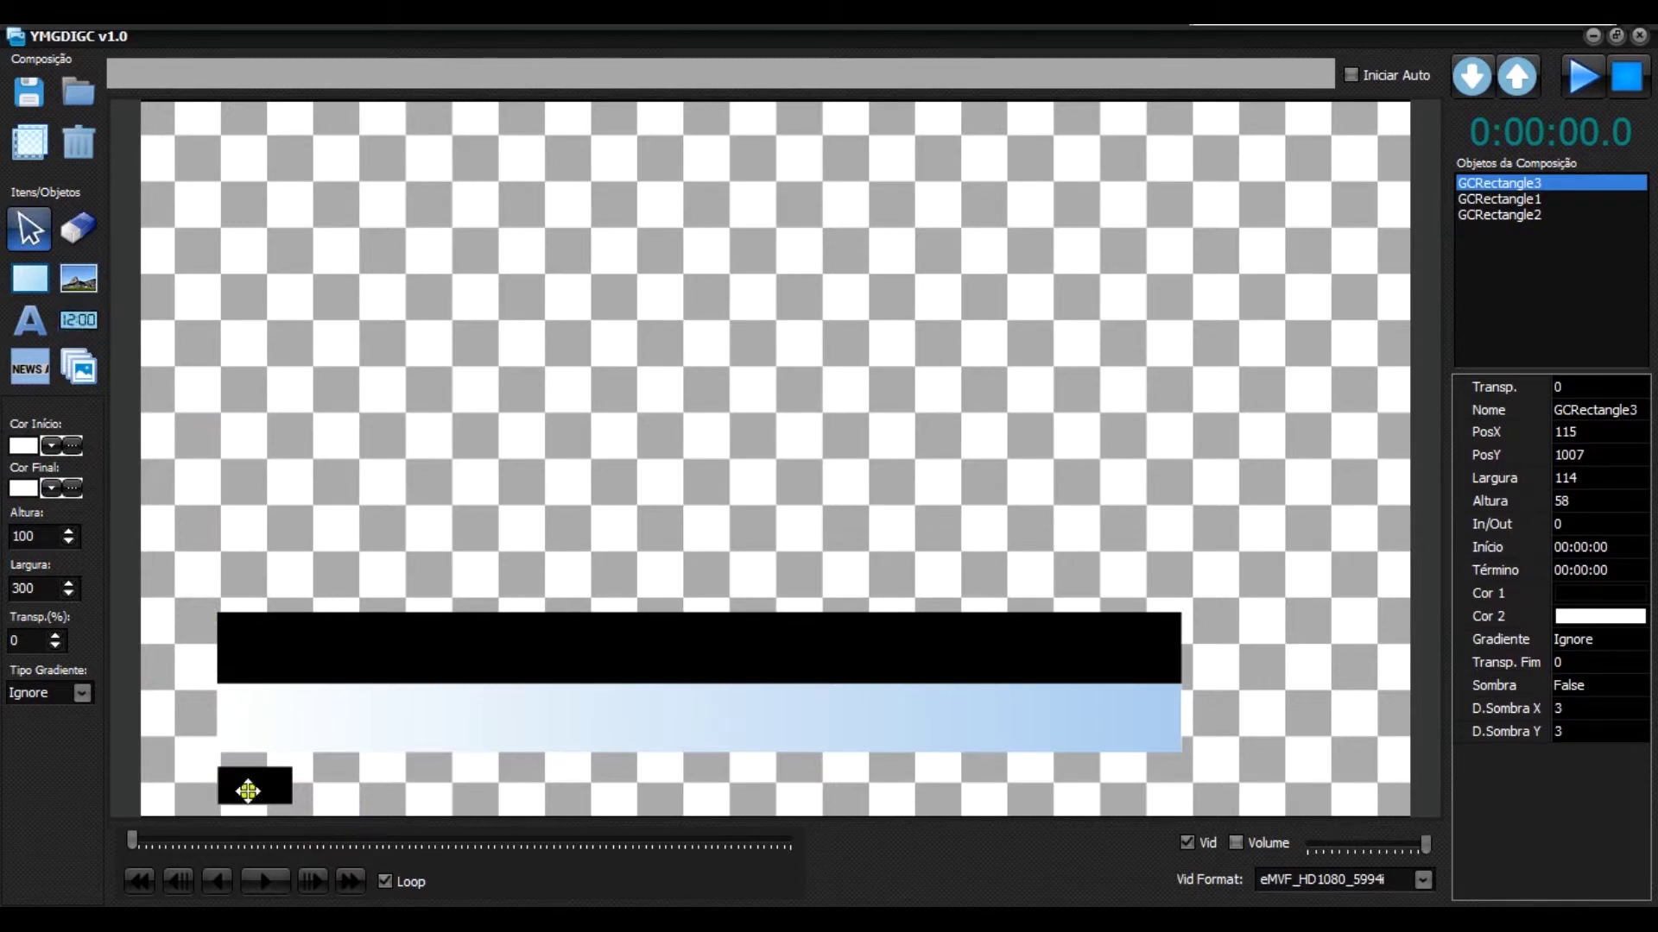
# Add a clock in bold white text with the hhmm macro and place it over the small black rectangle.
pyautogui.click(76, 327)
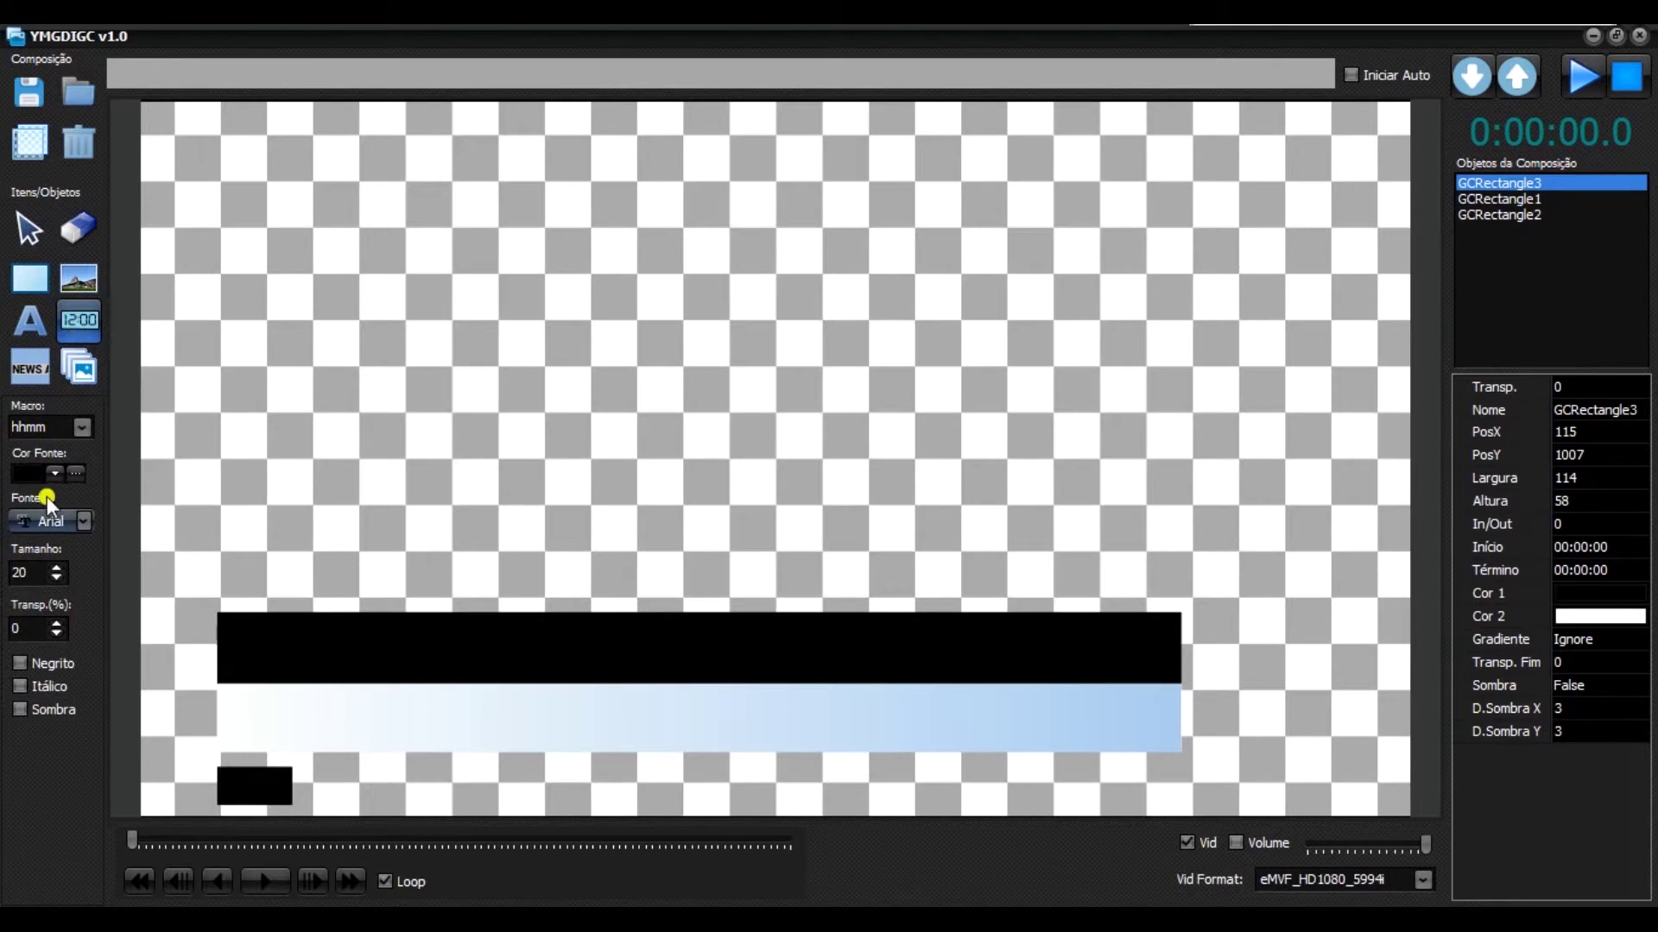
pyautogui.click(83, 428)
pyautogui.click(57, 474)
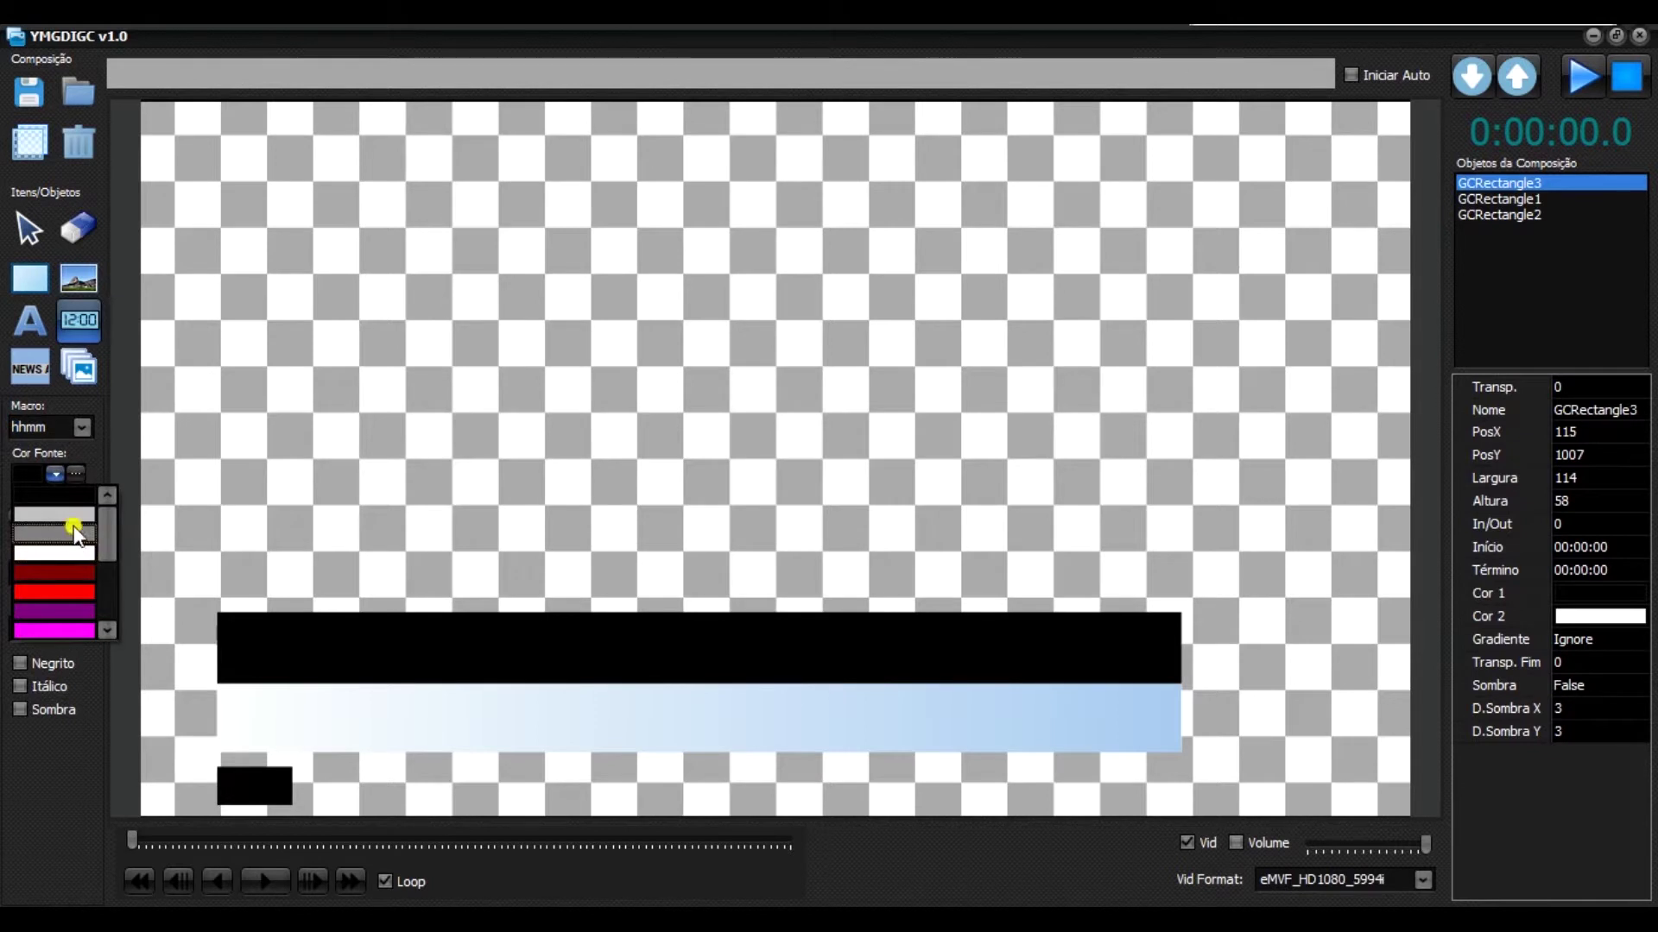
pyautogui.click(69, 549)
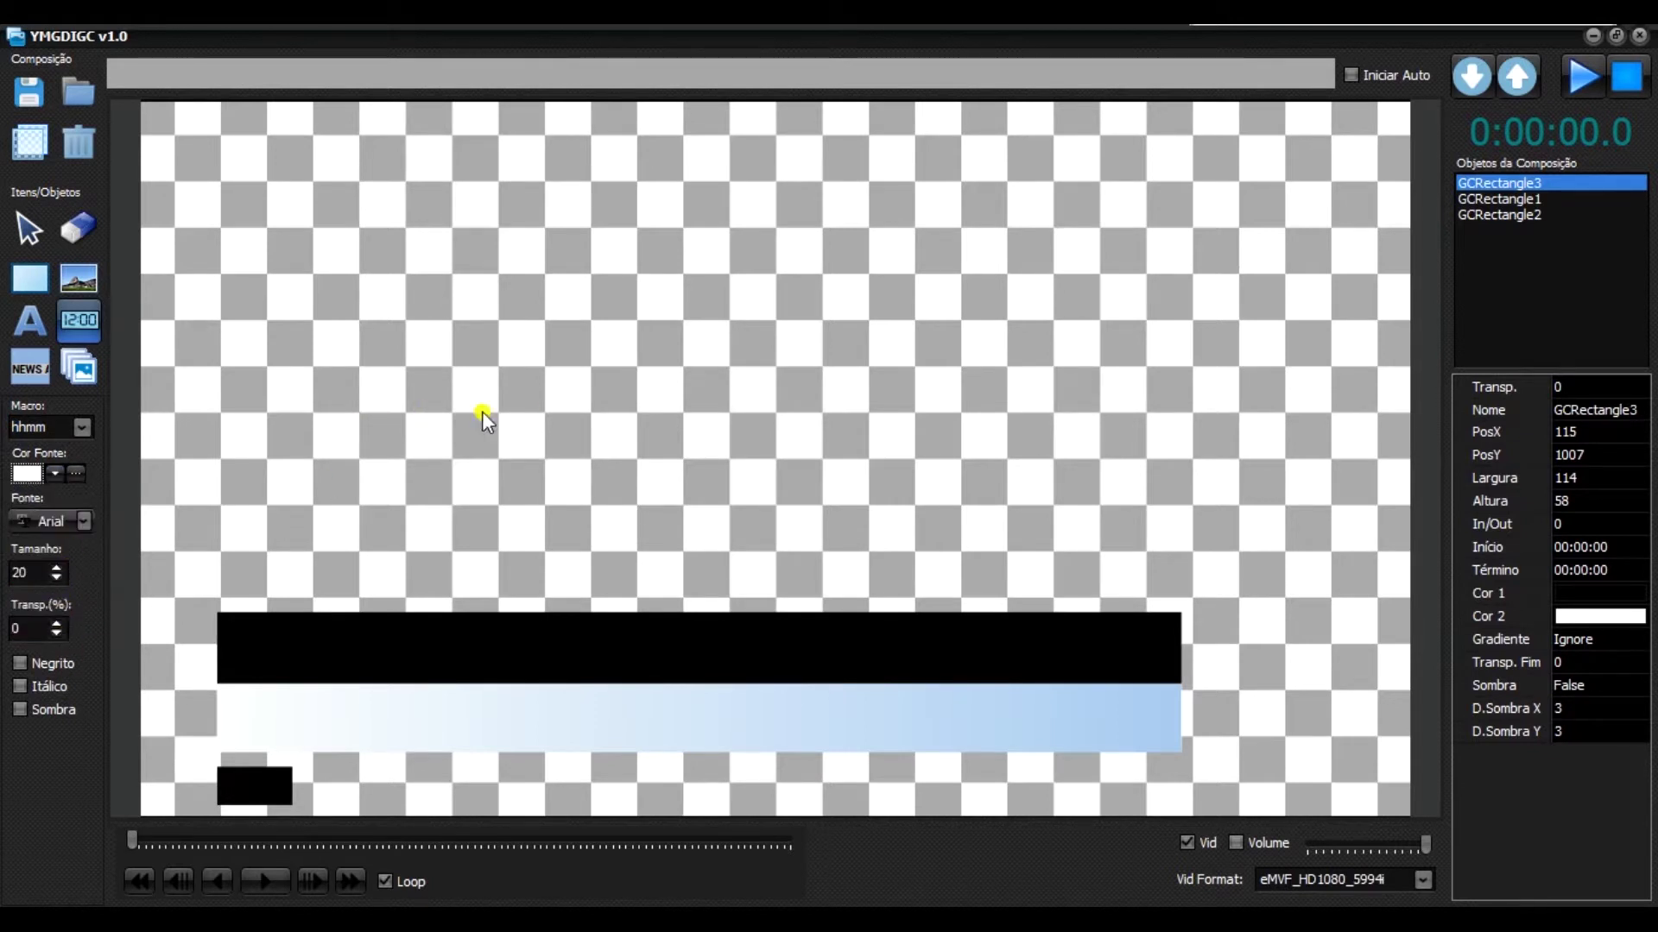
pyautogui.click(19, 664)
pyautogui.click(574, 460)
pyautogui.moveTo(458, 440); pyautogui.dragTo(273, 791)
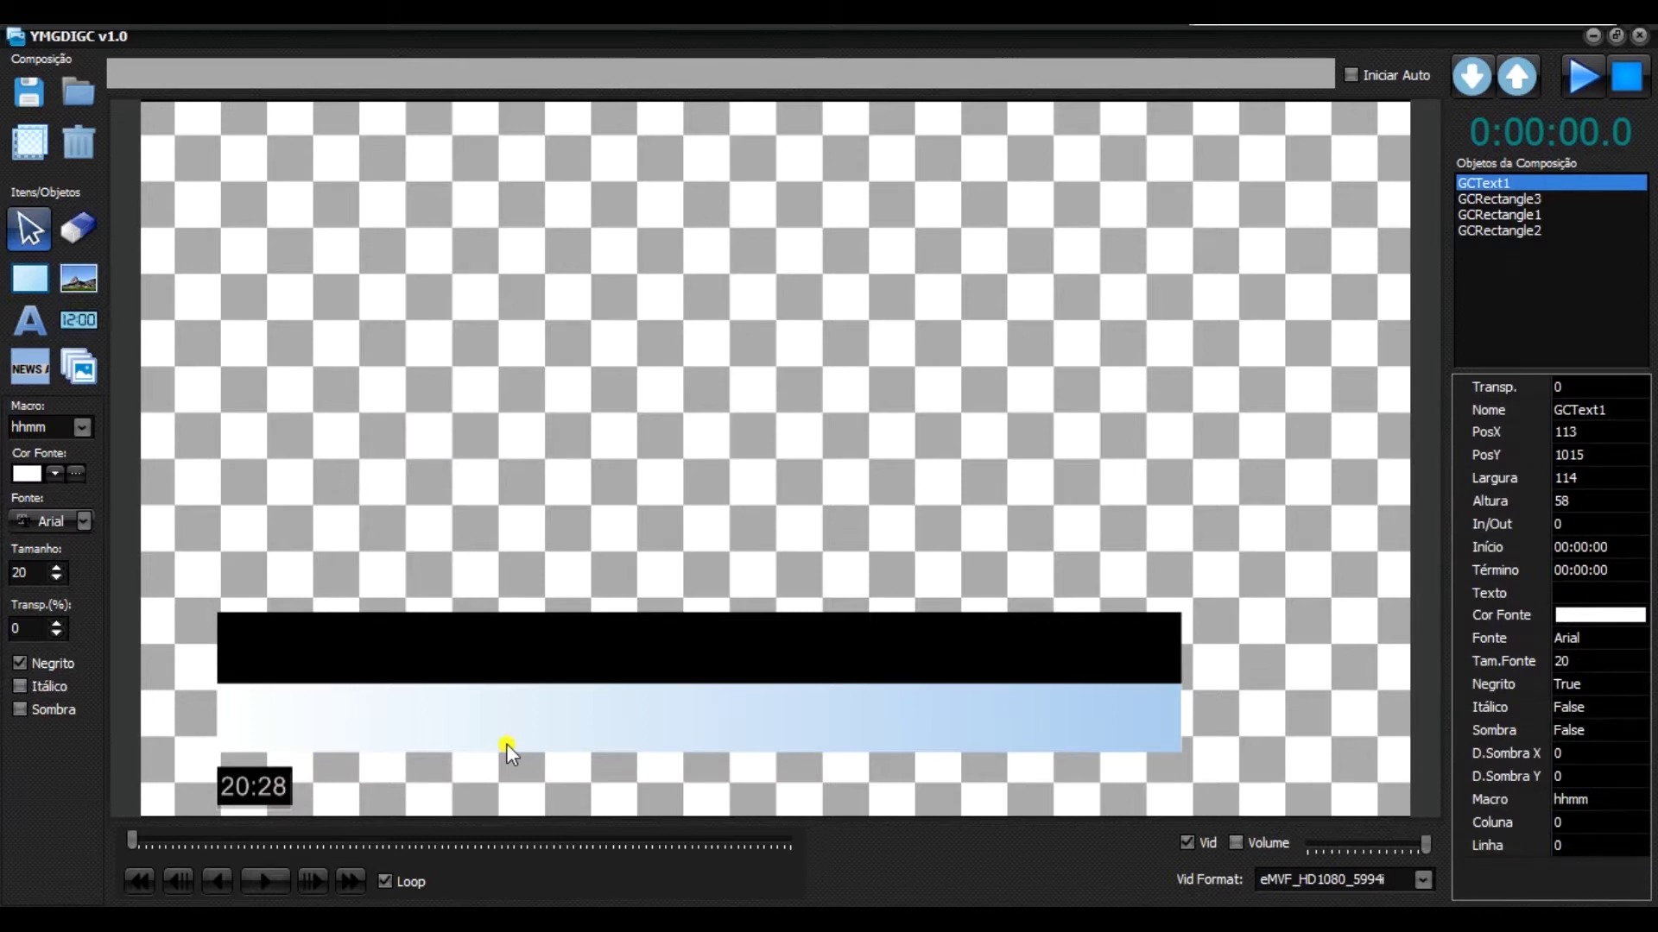
pyautogui.click(31, 373)
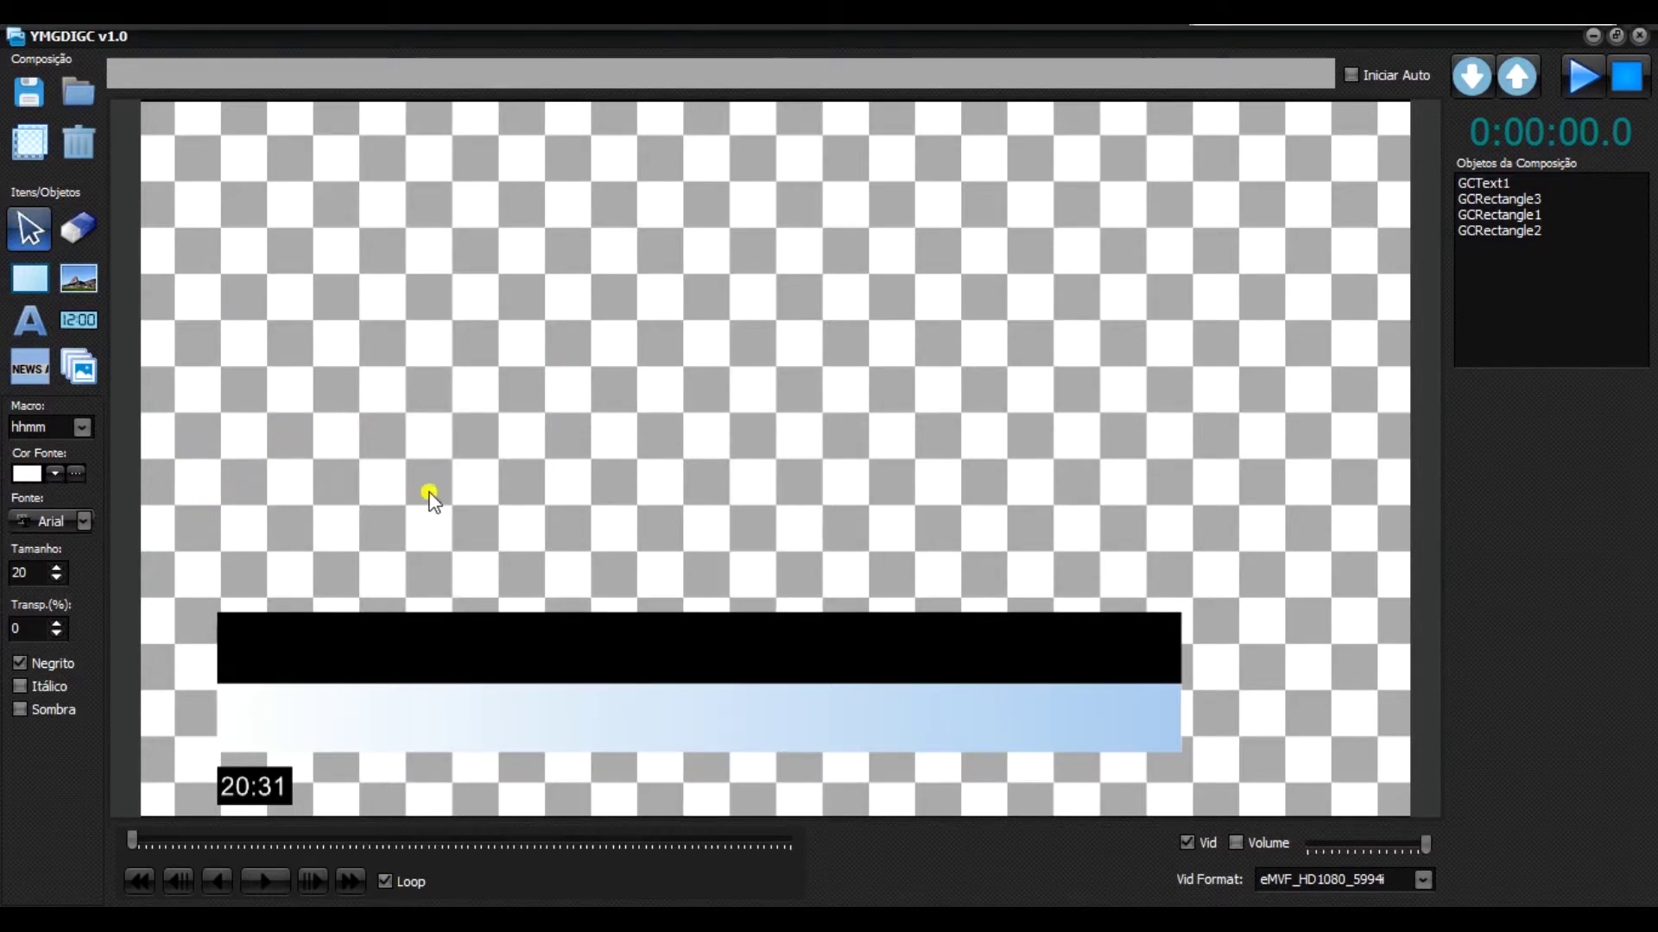
pyautogui.click(29, 367)
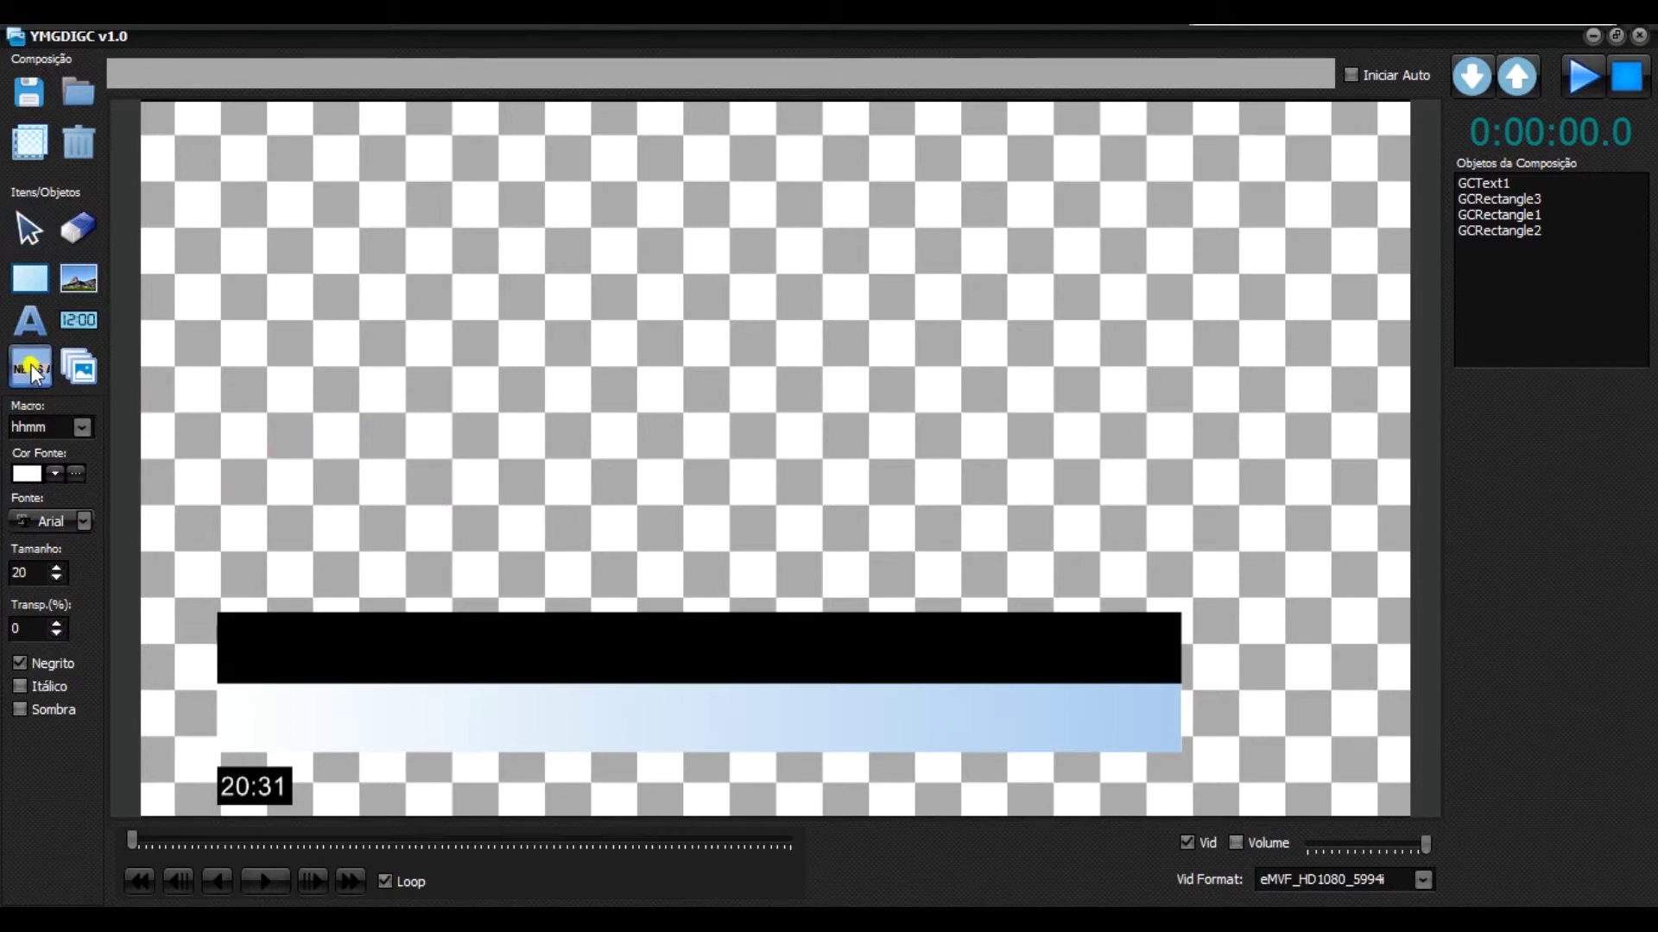
pyautogui.click(585, 384)
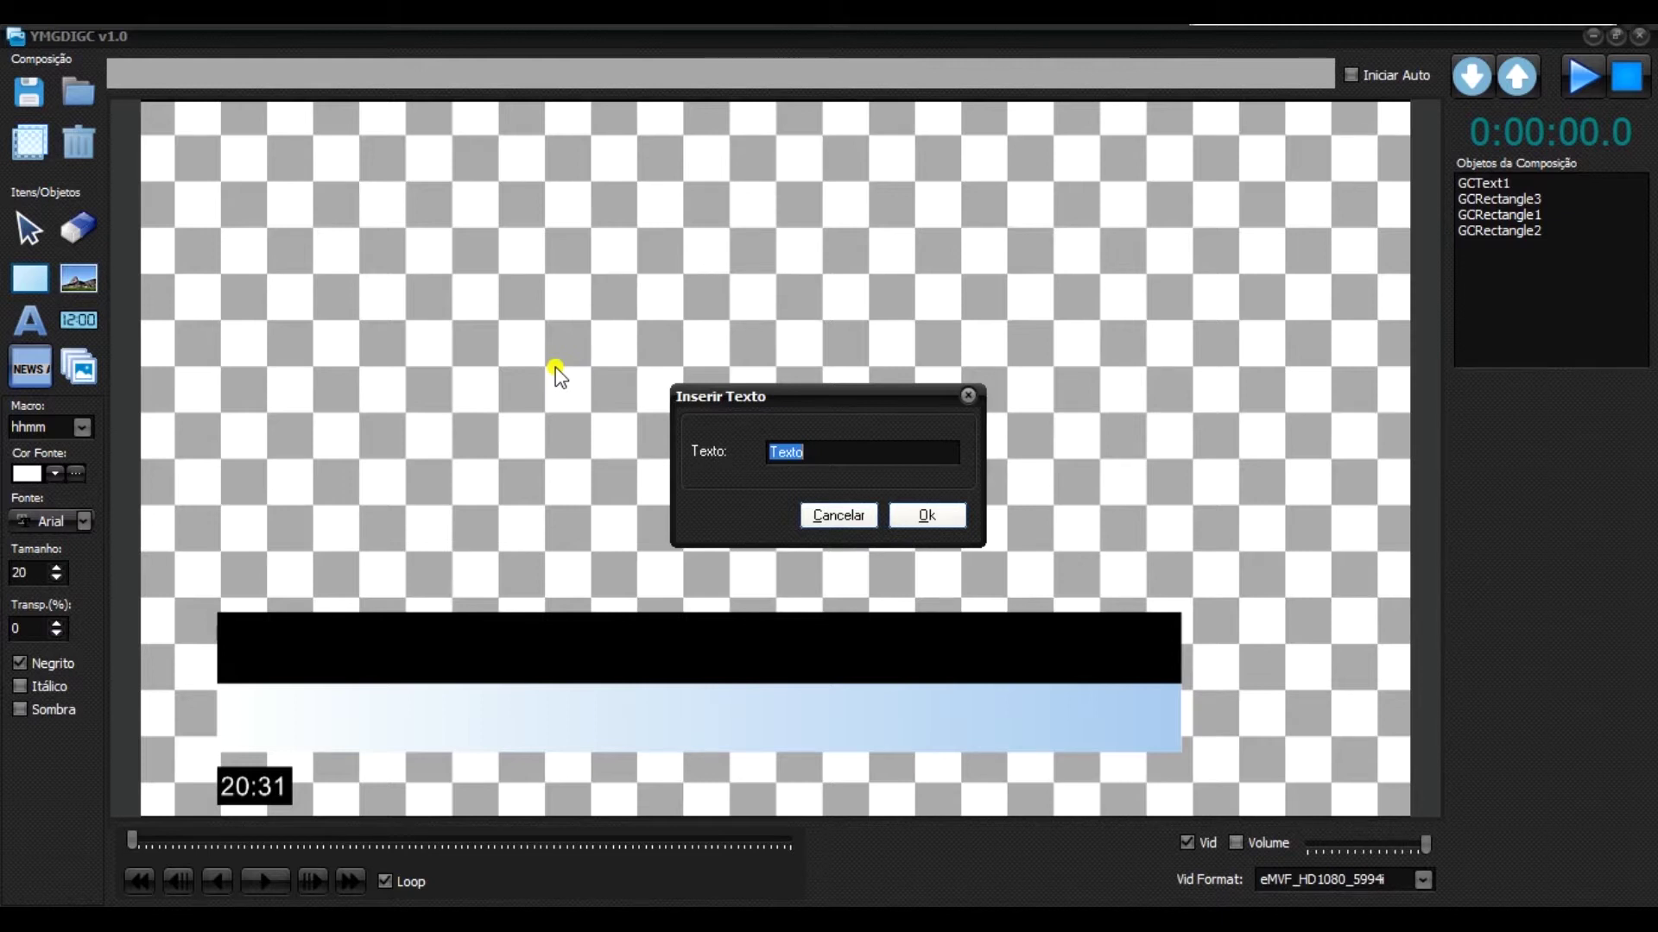
pyautogui.hotkey('ctrl', 'v')
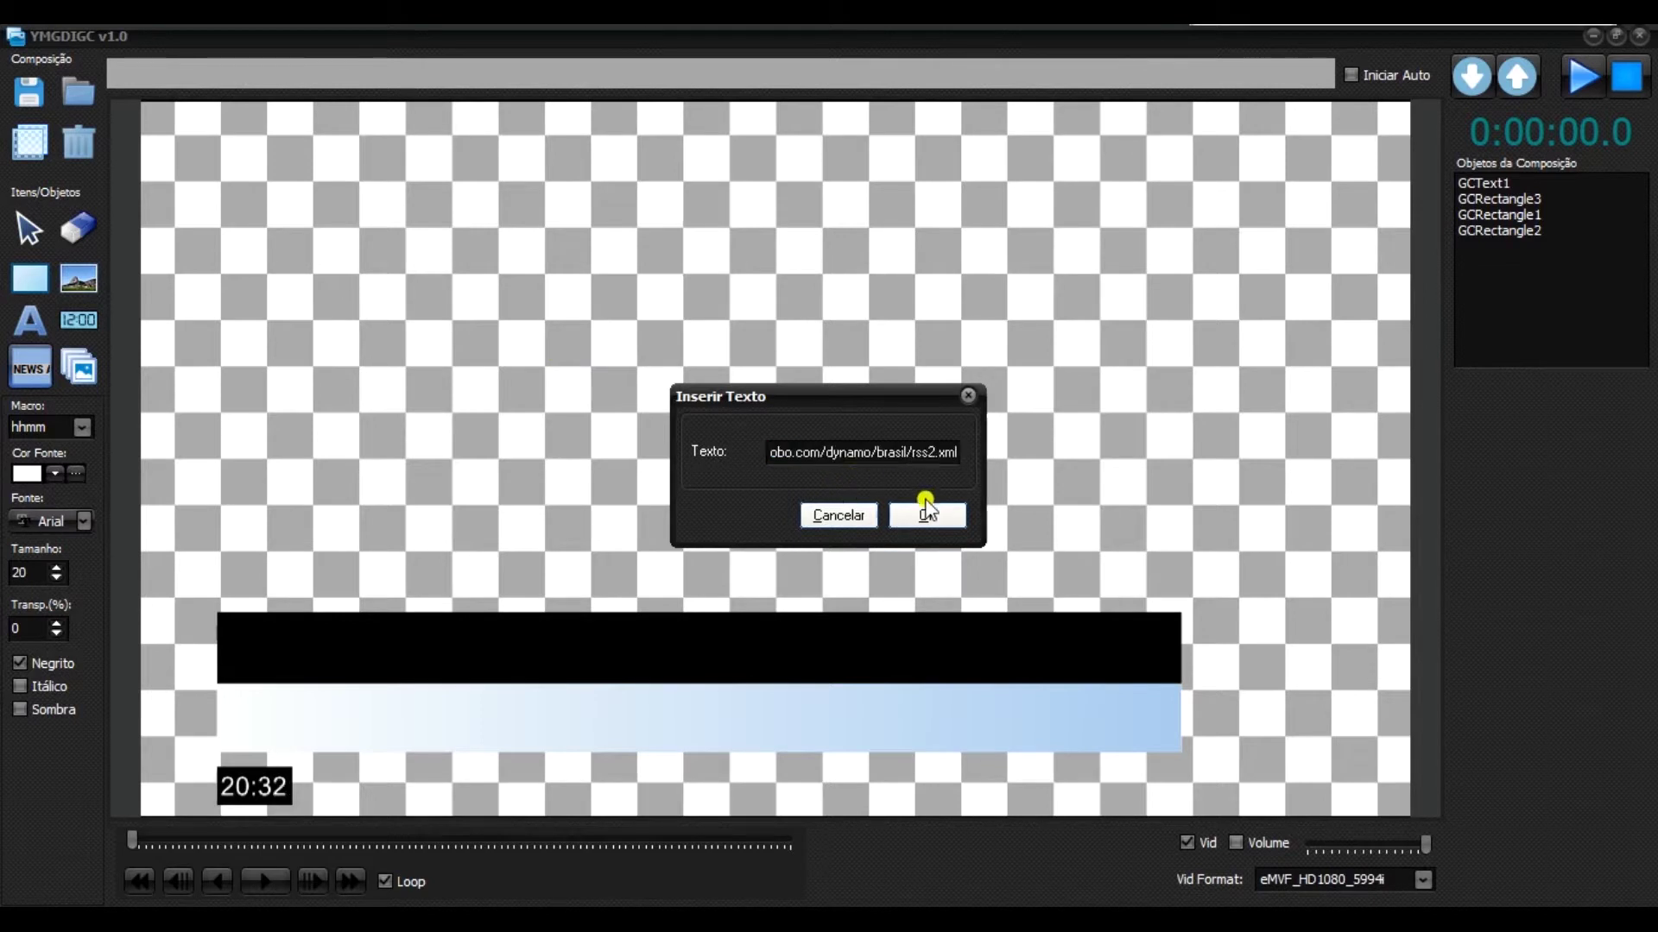
pyautogui.click(921, 514)
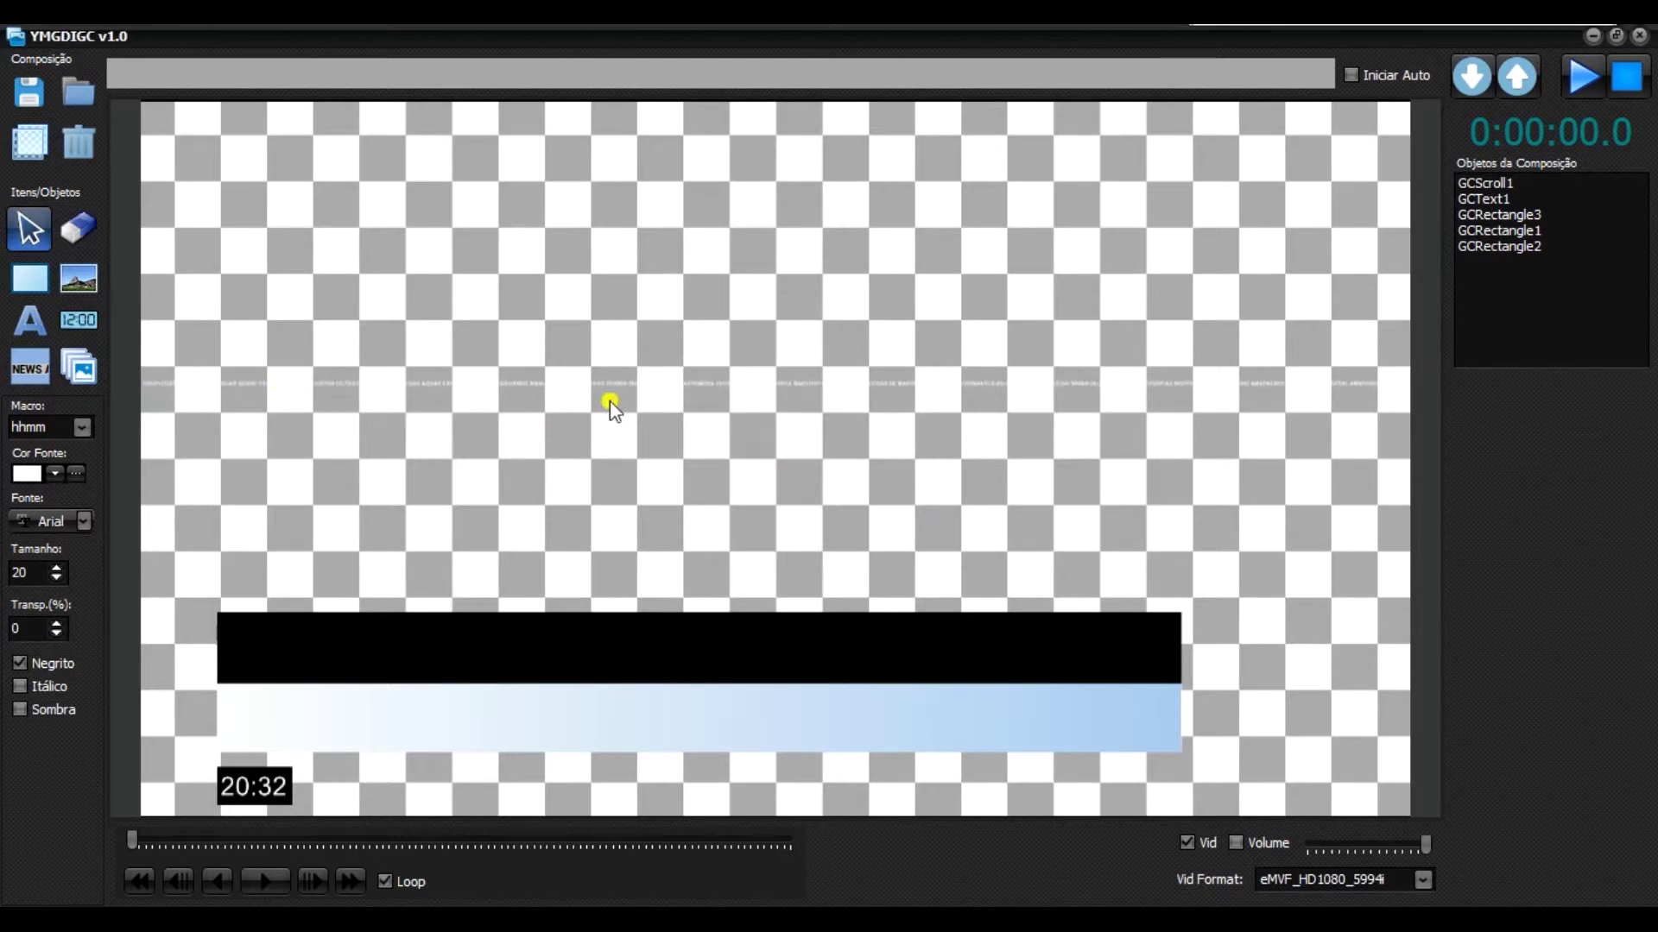
# Set the font size (Tam.Fonte) of the news ticker to 50.
pyautogui.click(1492, 183)
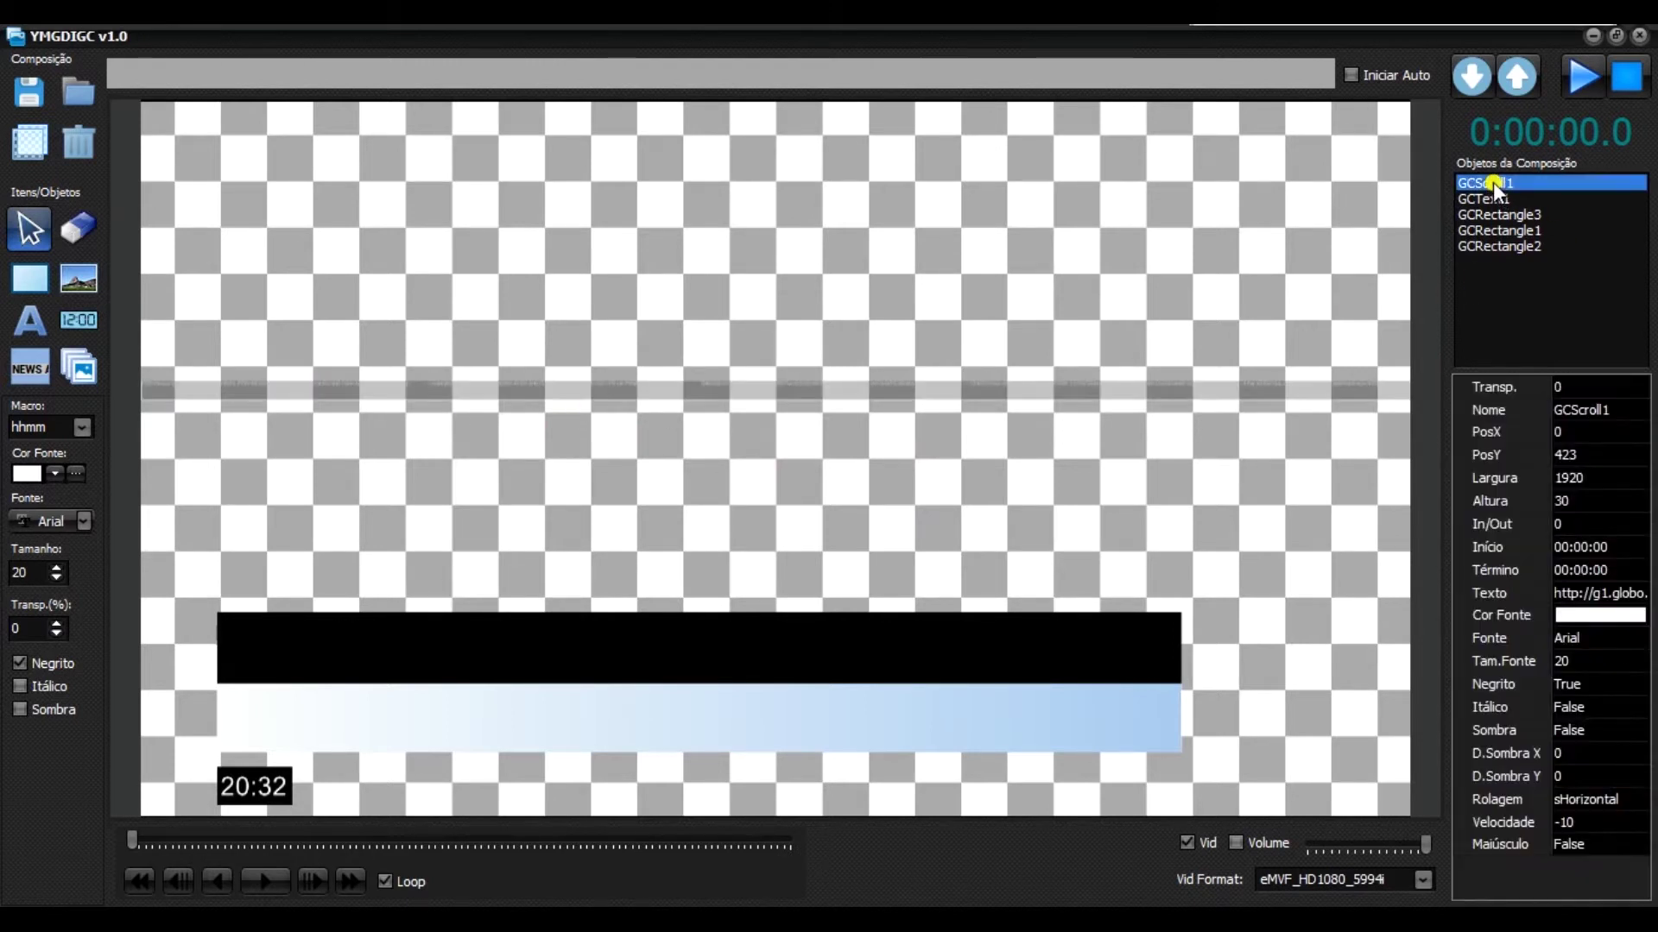
pyautogui.click(1556, 661)
pyautogui.write('50')
pyautogui.press('Return')
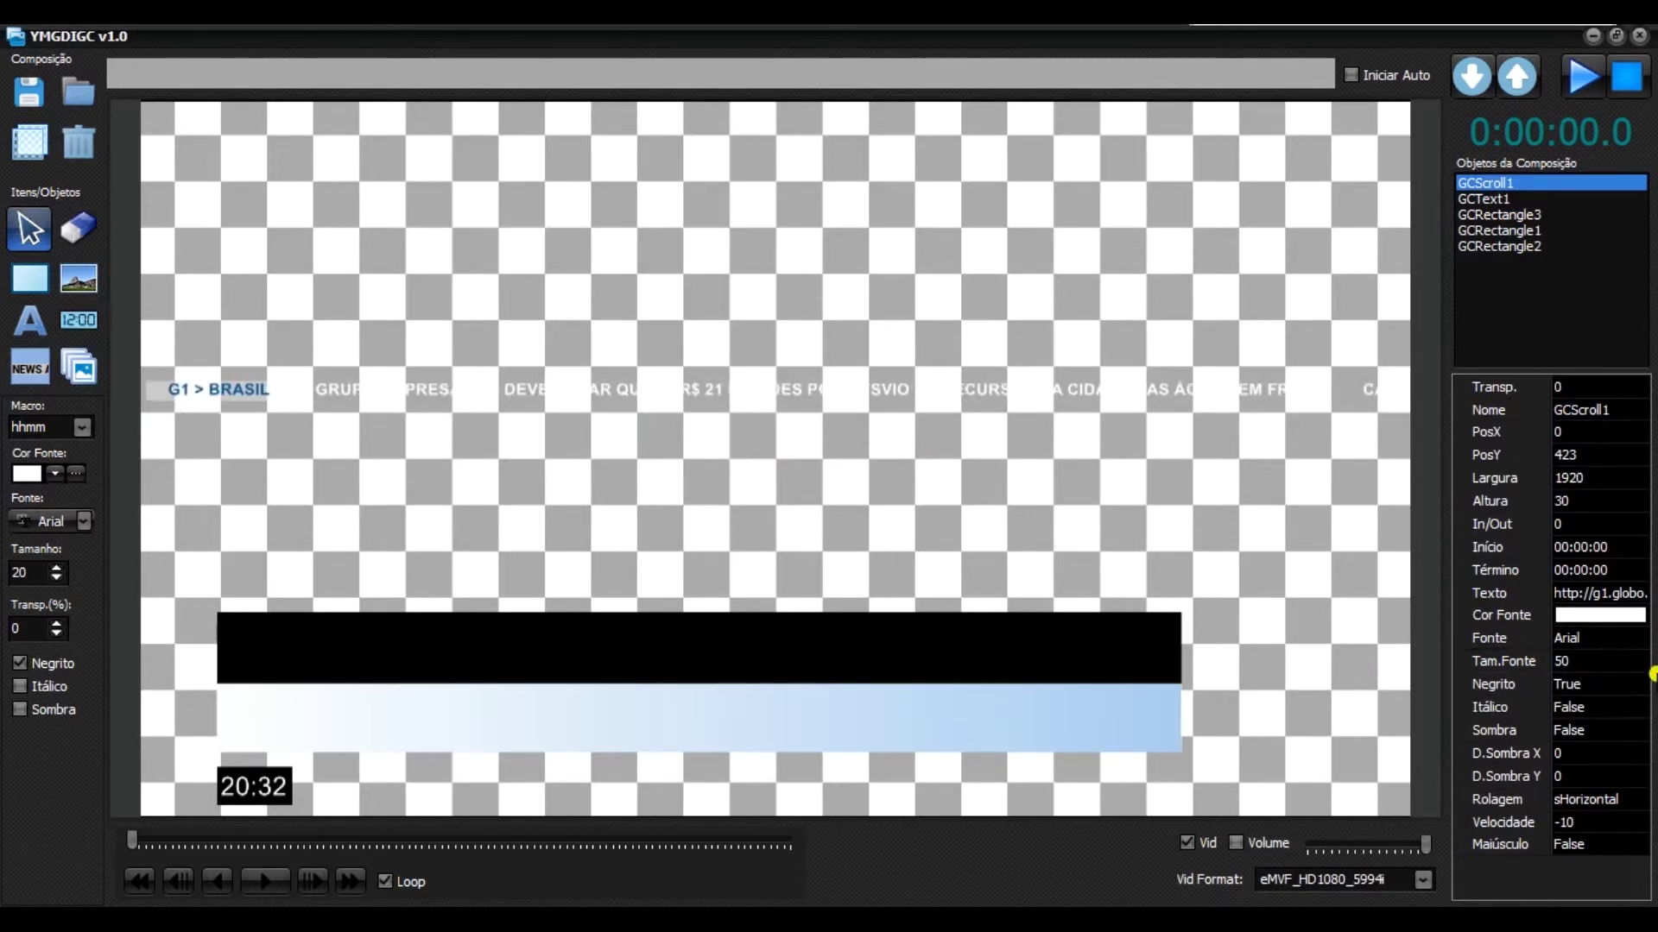
# Set the ticker's width to 1200, reduce its height to about 25, and move it above the black bar to about X 336, Y 583.
pyautogui.moveTo(266, 396); pyautogui.dragTo(606, 362)
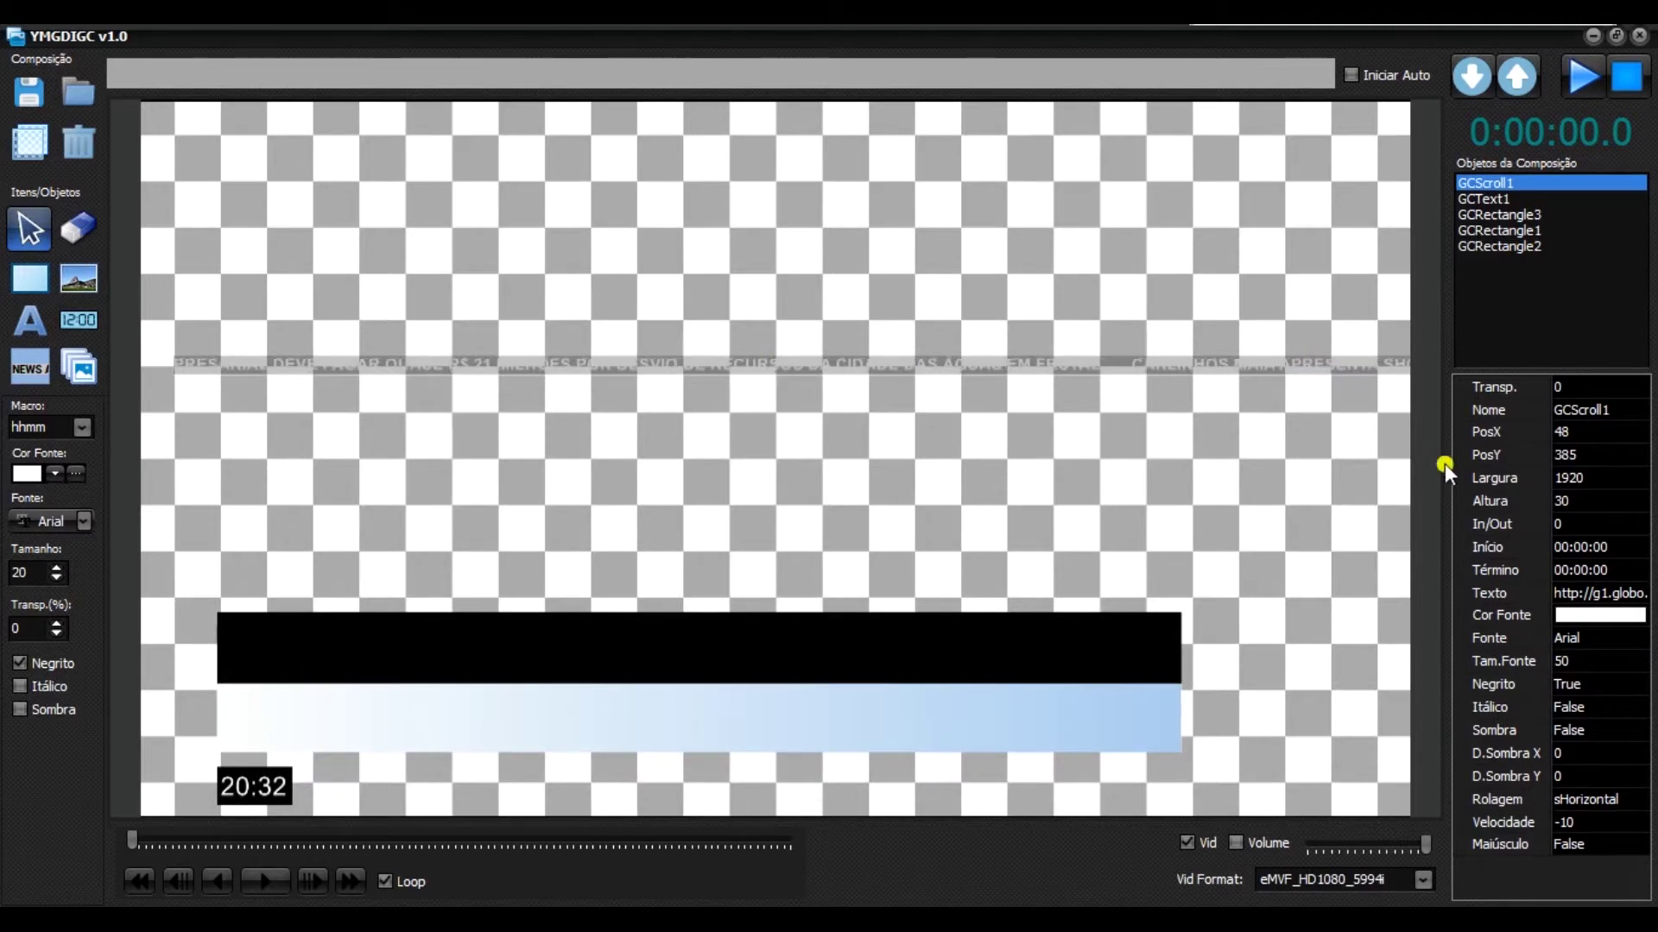
pyautogui.click(1571, 477)
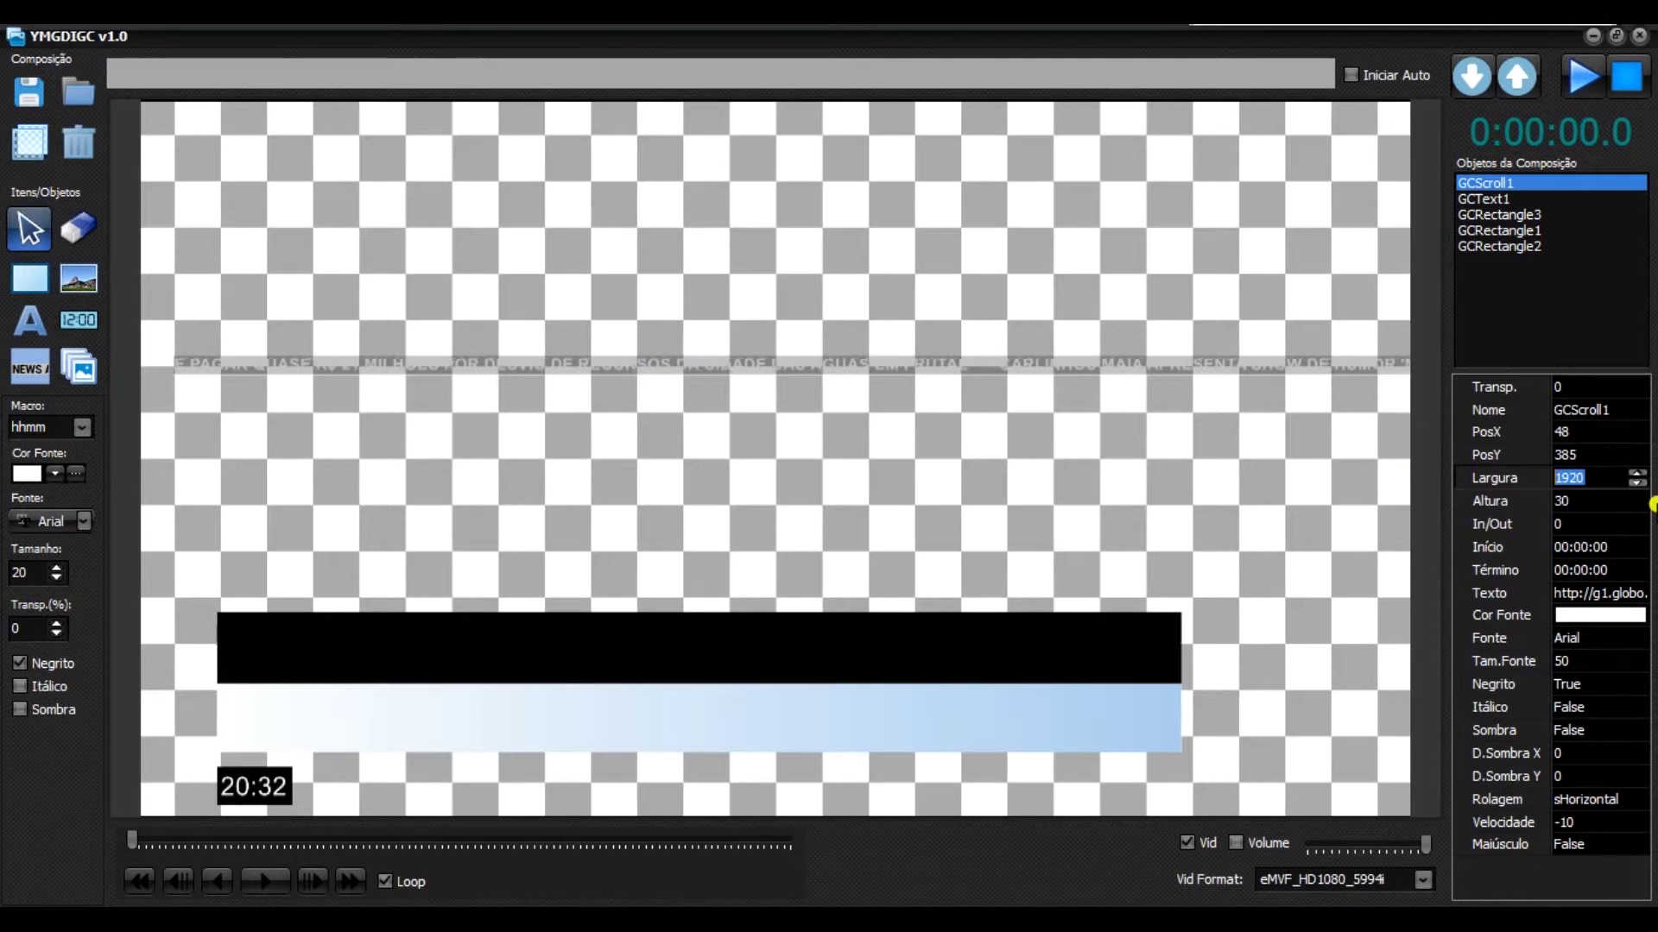
pyautogui.write('1200')
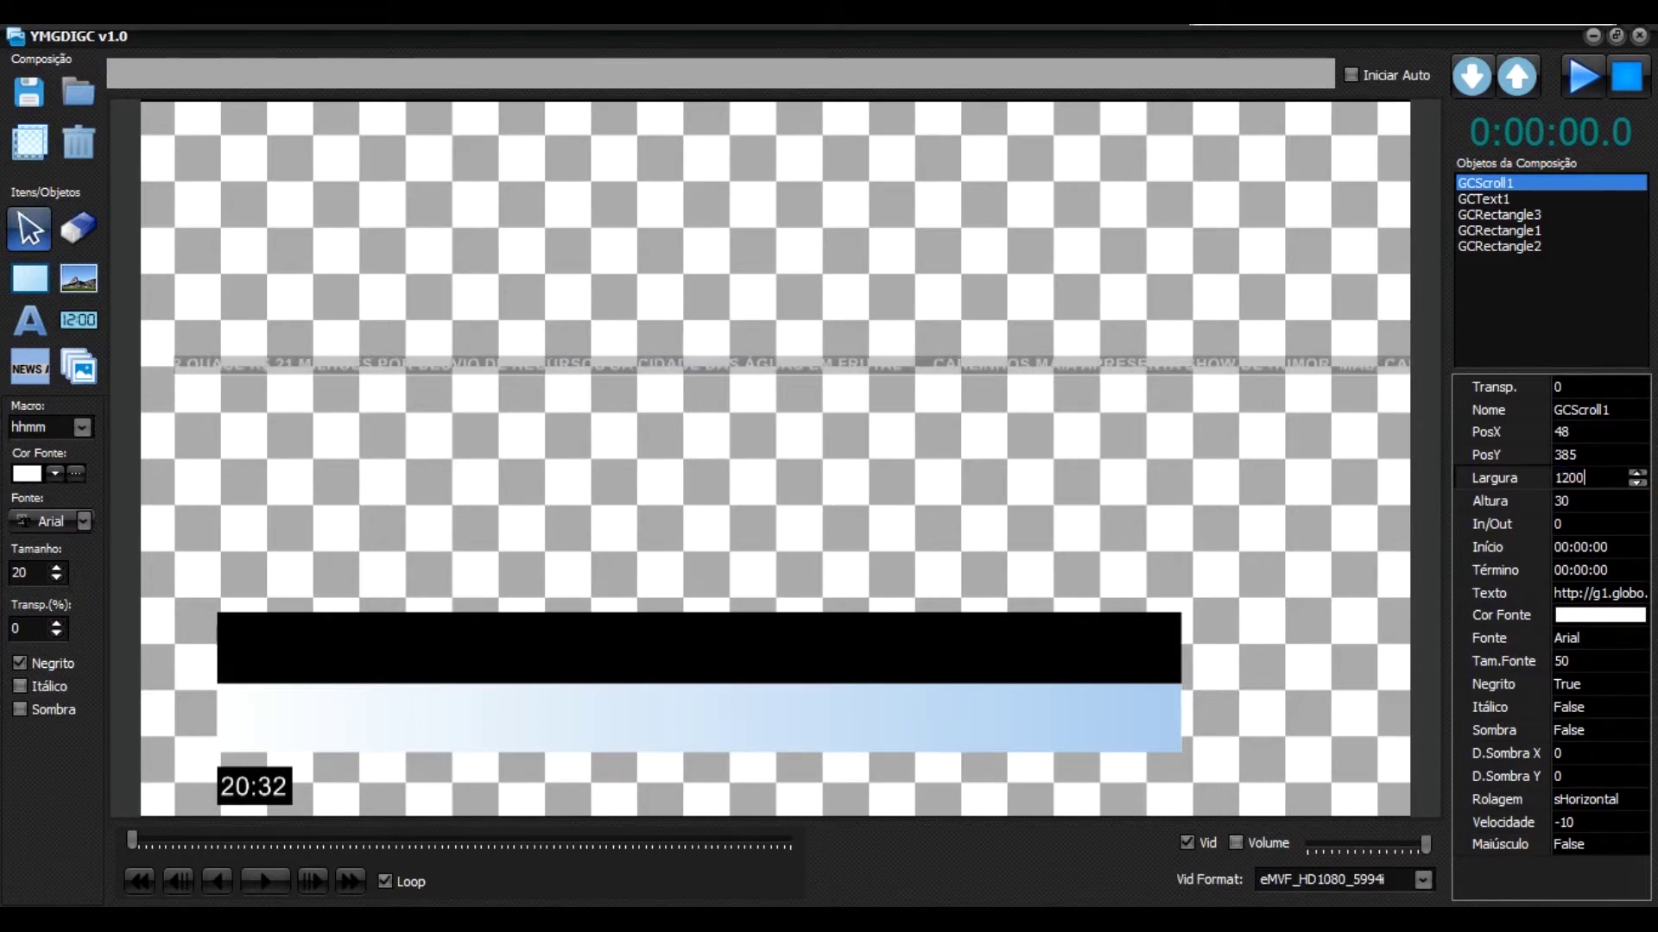
pyautogui.press('Return')
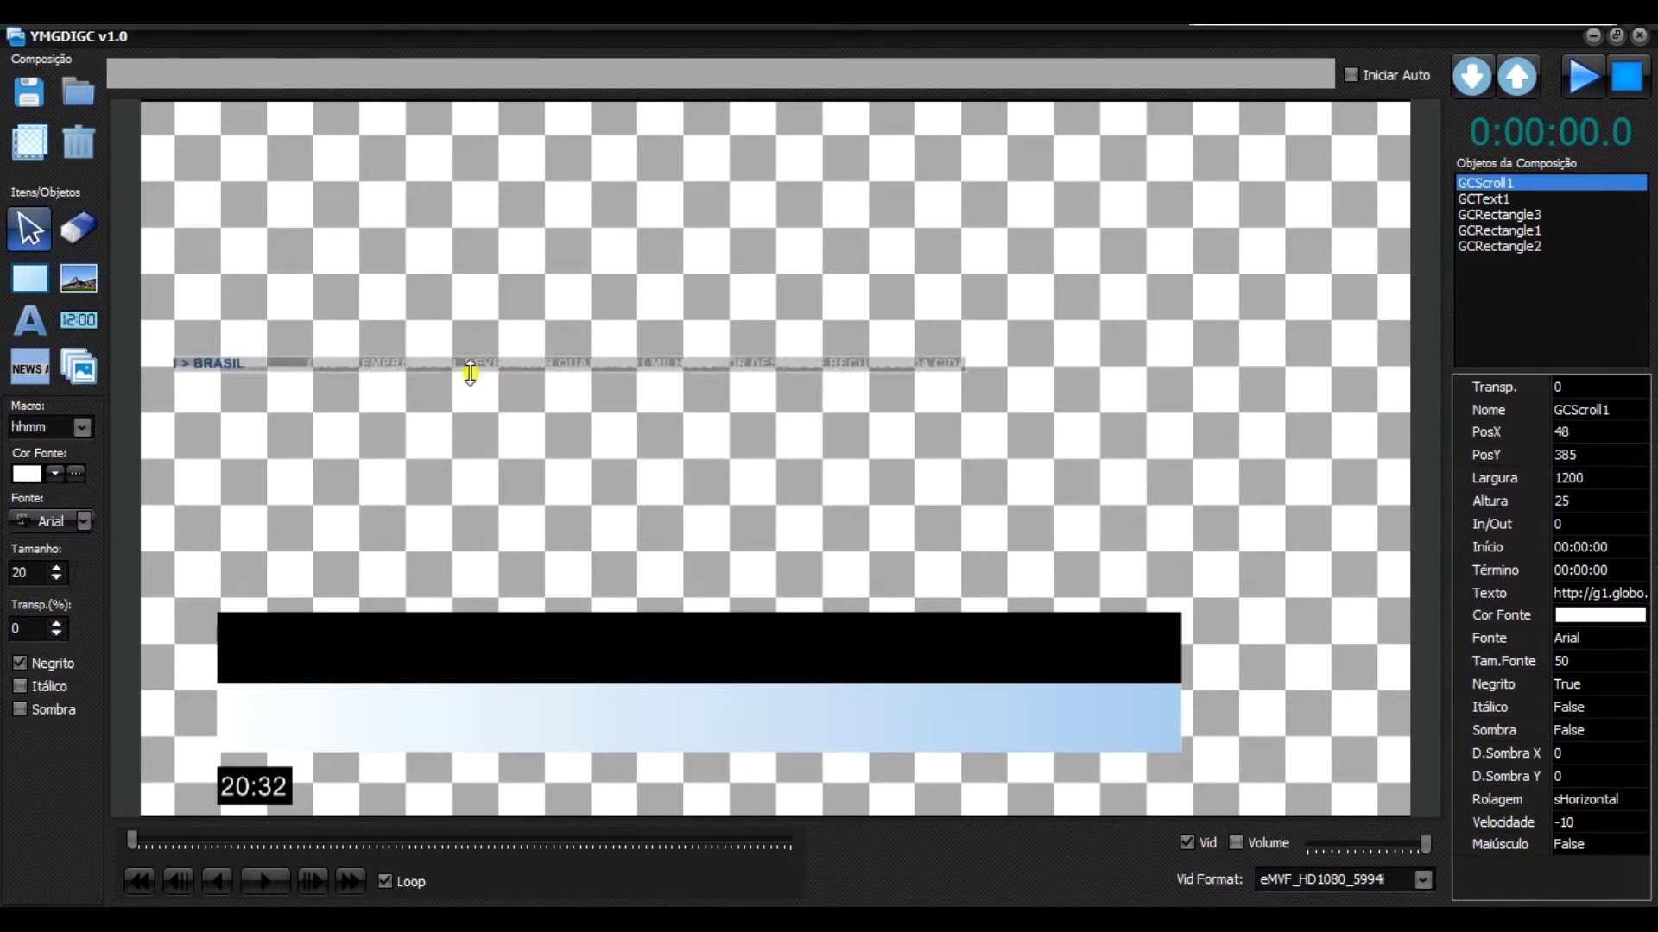
pyautogui.moveTo(323, 366); pyautogui.dragTo(480, 390)
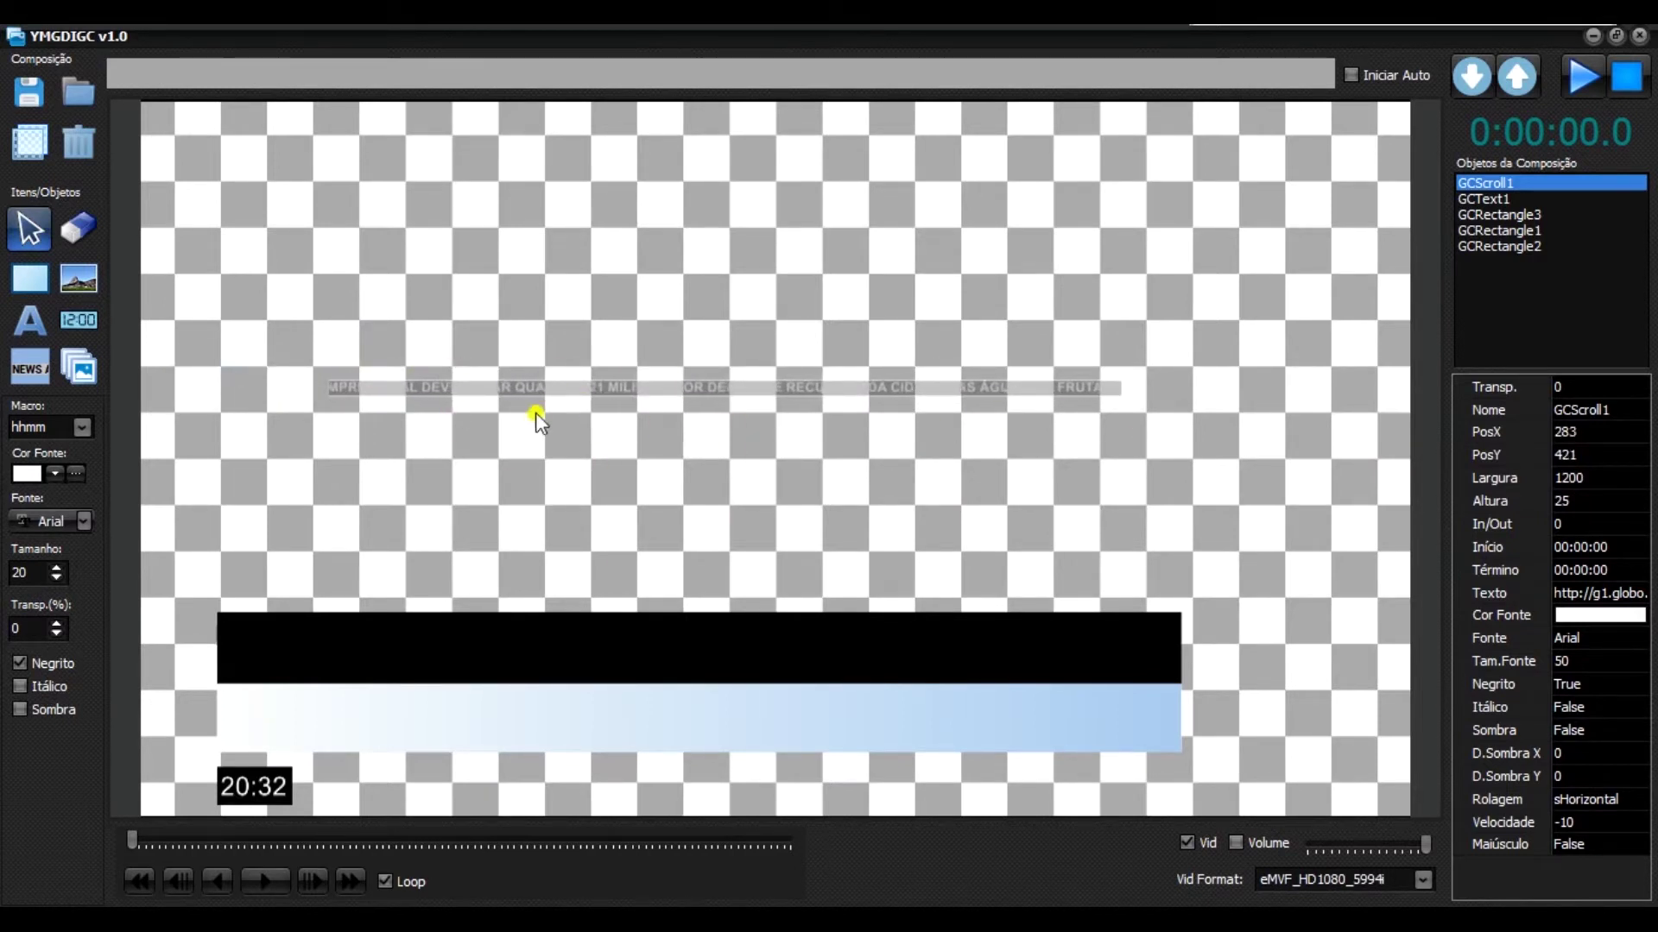
pyautogui.moveTo(521, 392); pyautogui.dragTo(552, 499)
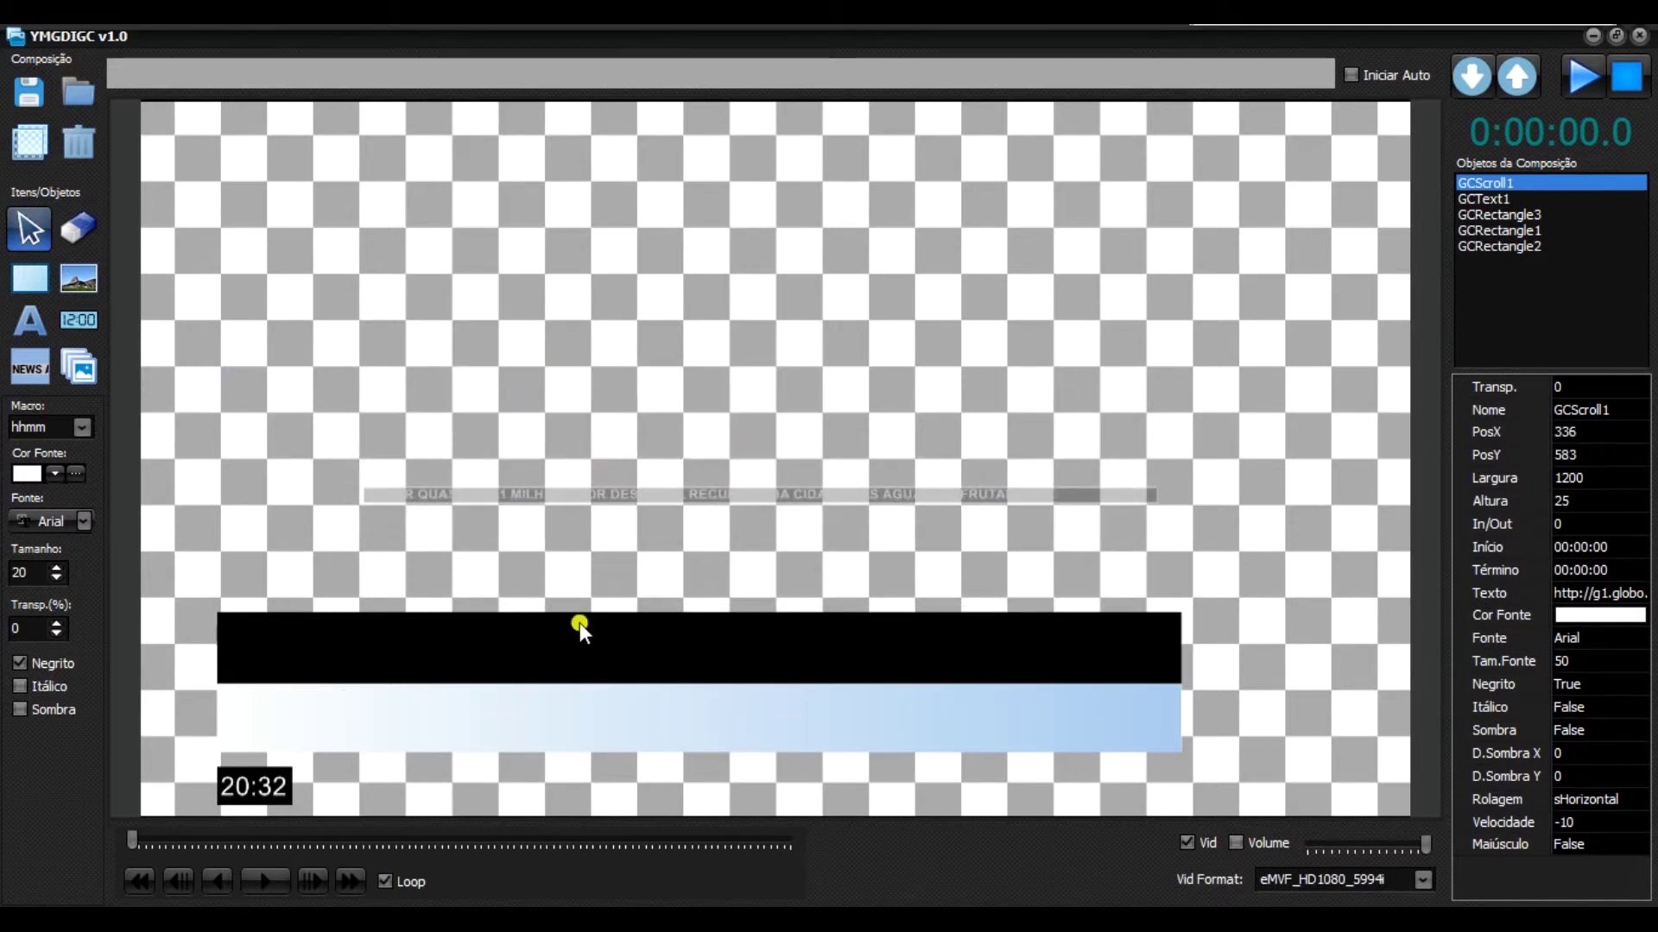
# Duplicate the black title bar and place the copy beneath the gradient bar at about X 114, Y 1005, with a height of about 59.
pyautogui.click(536, 631)
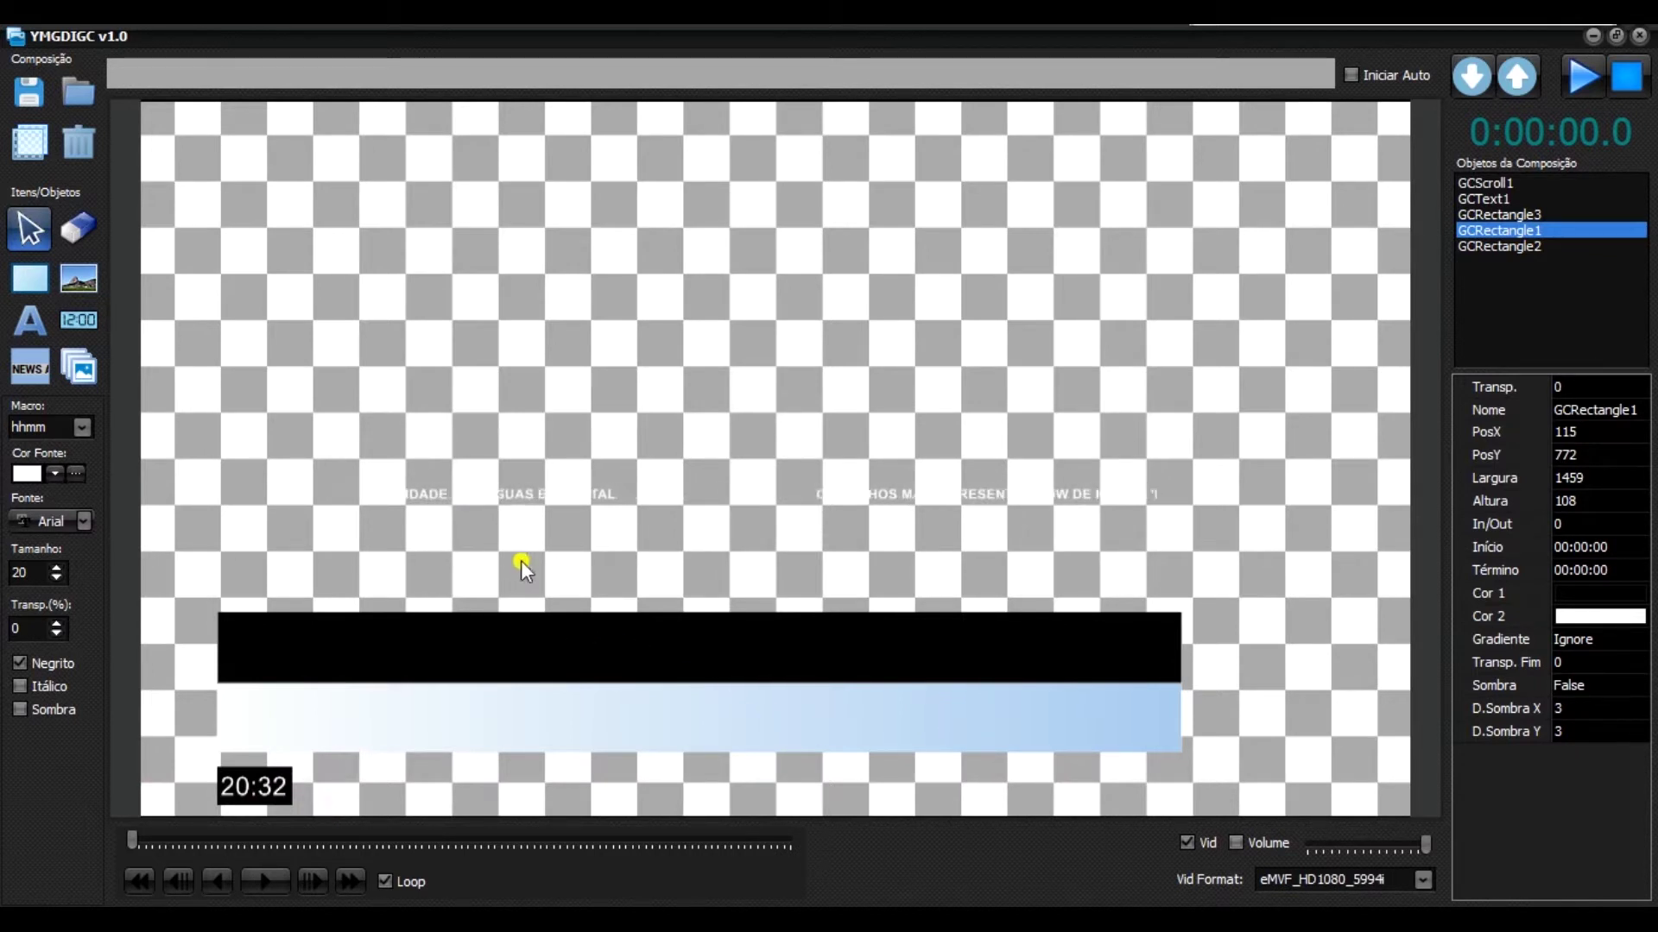
pyautogui.hotkey('ctrl', 'v')
pyautogui.moveTo(495, 530); pyautogui.dragTo(544, 539)
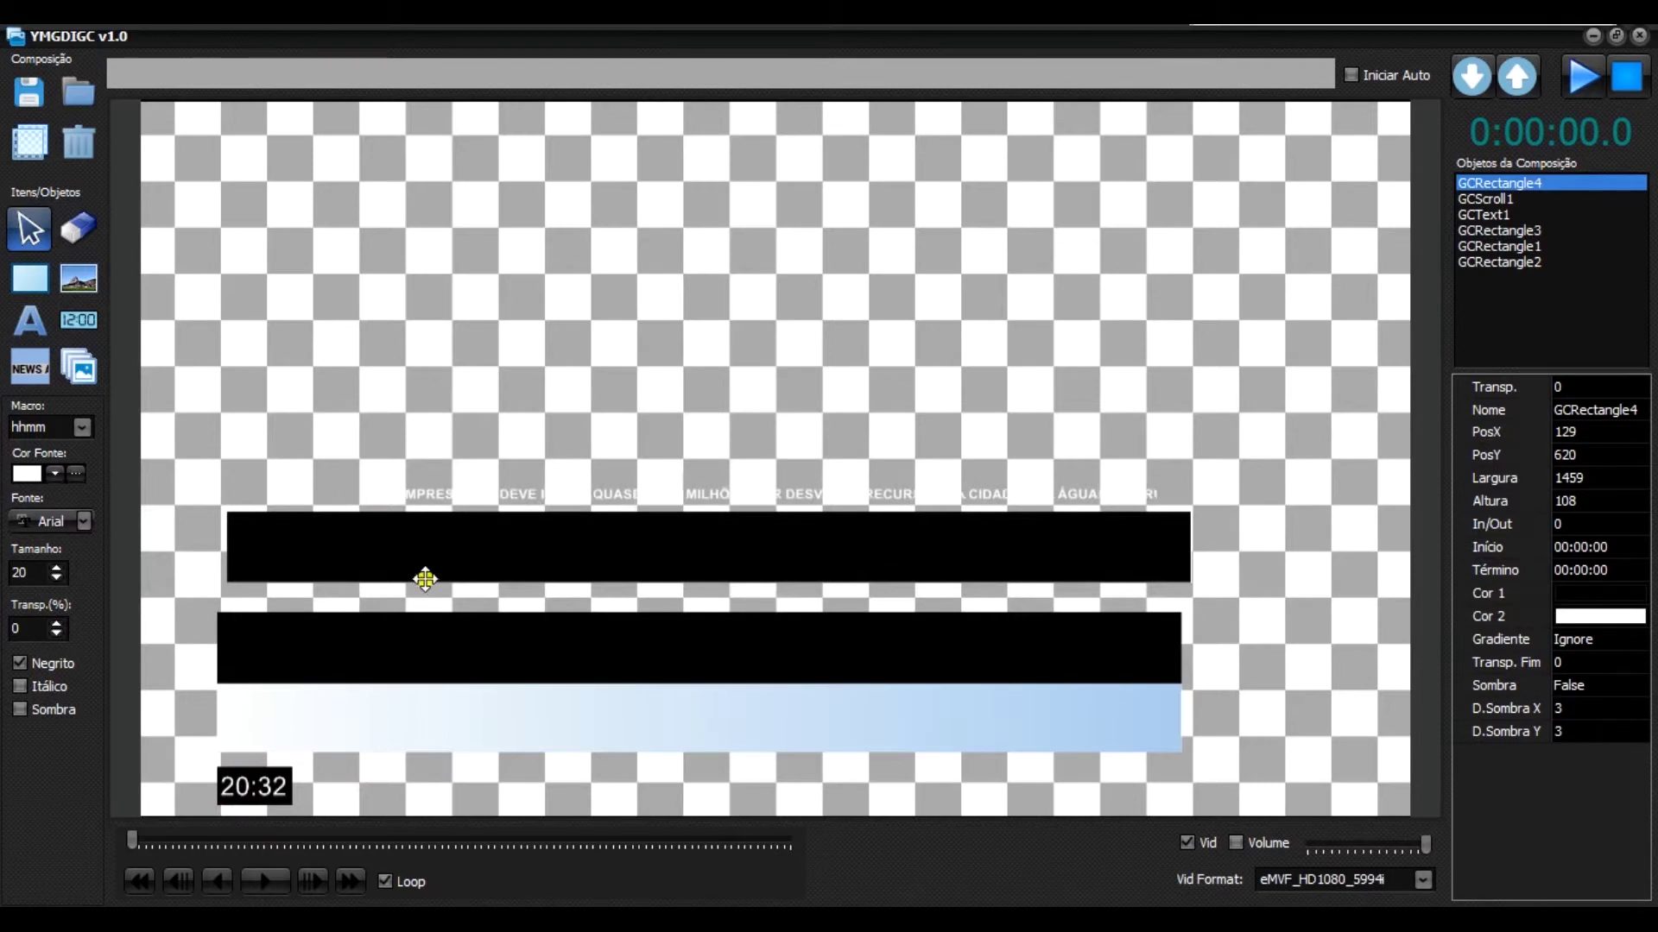
pyautogui.moveTo(430, 578); pyautogui.dragTo(313, 798)
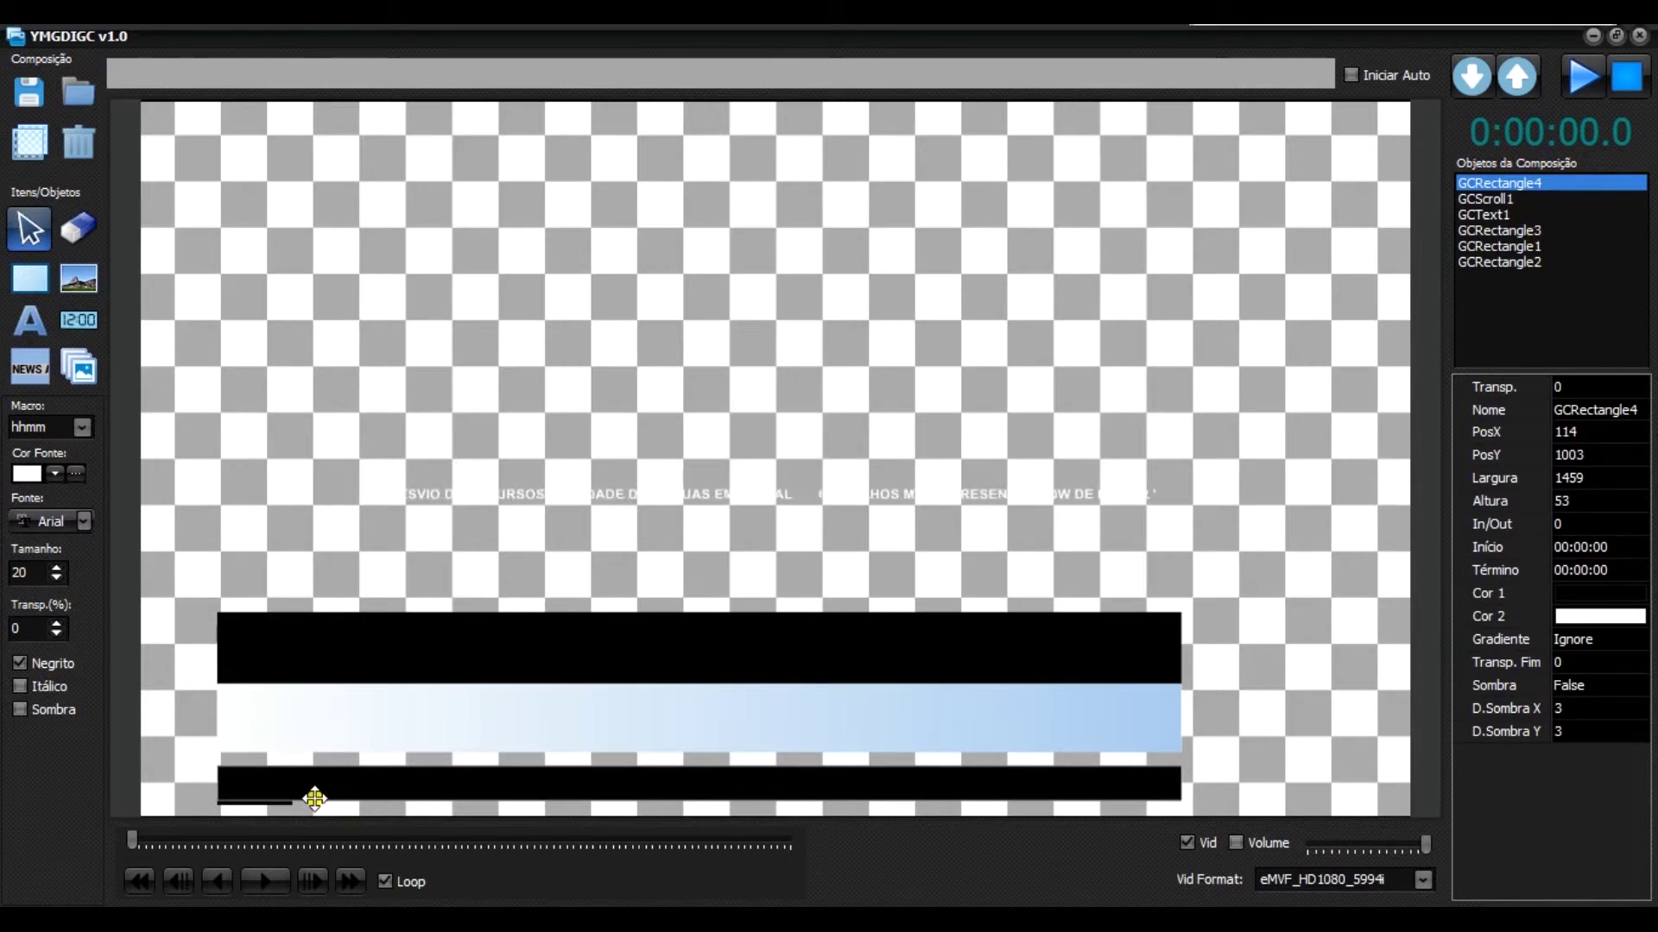
pyautogui.moveTo(308, 803); pyautogui.dragTo(308, 811)
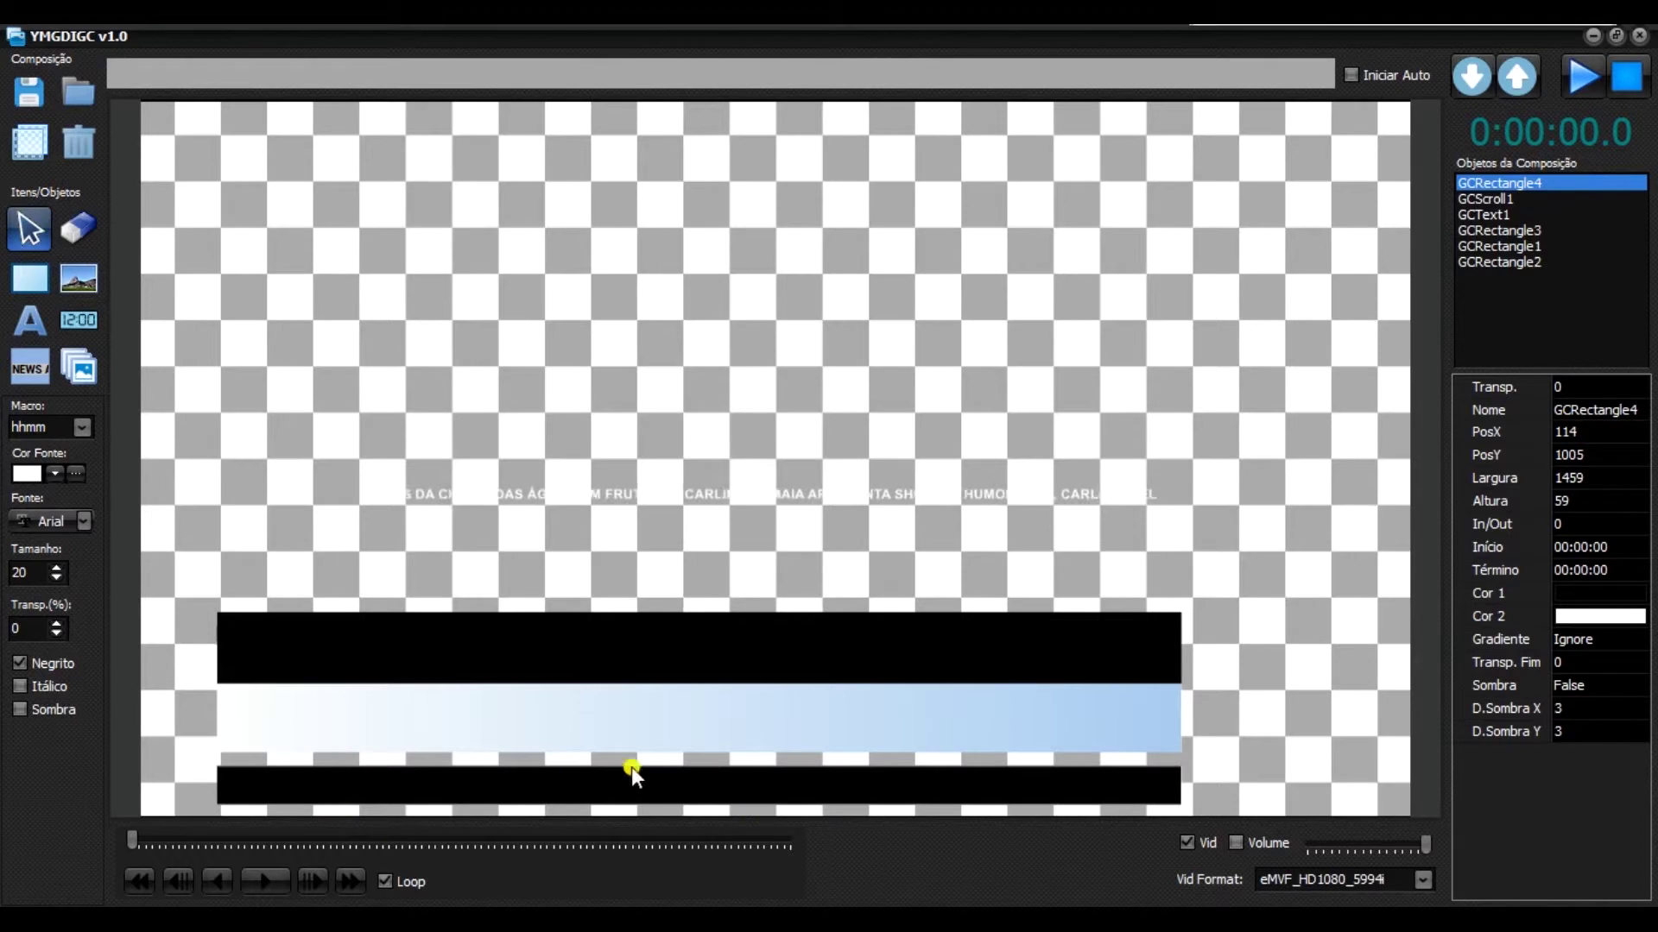
# Send the duplicated black bar to the back and set its transparency to 20.
pyautogui.rightClick(526, 791)
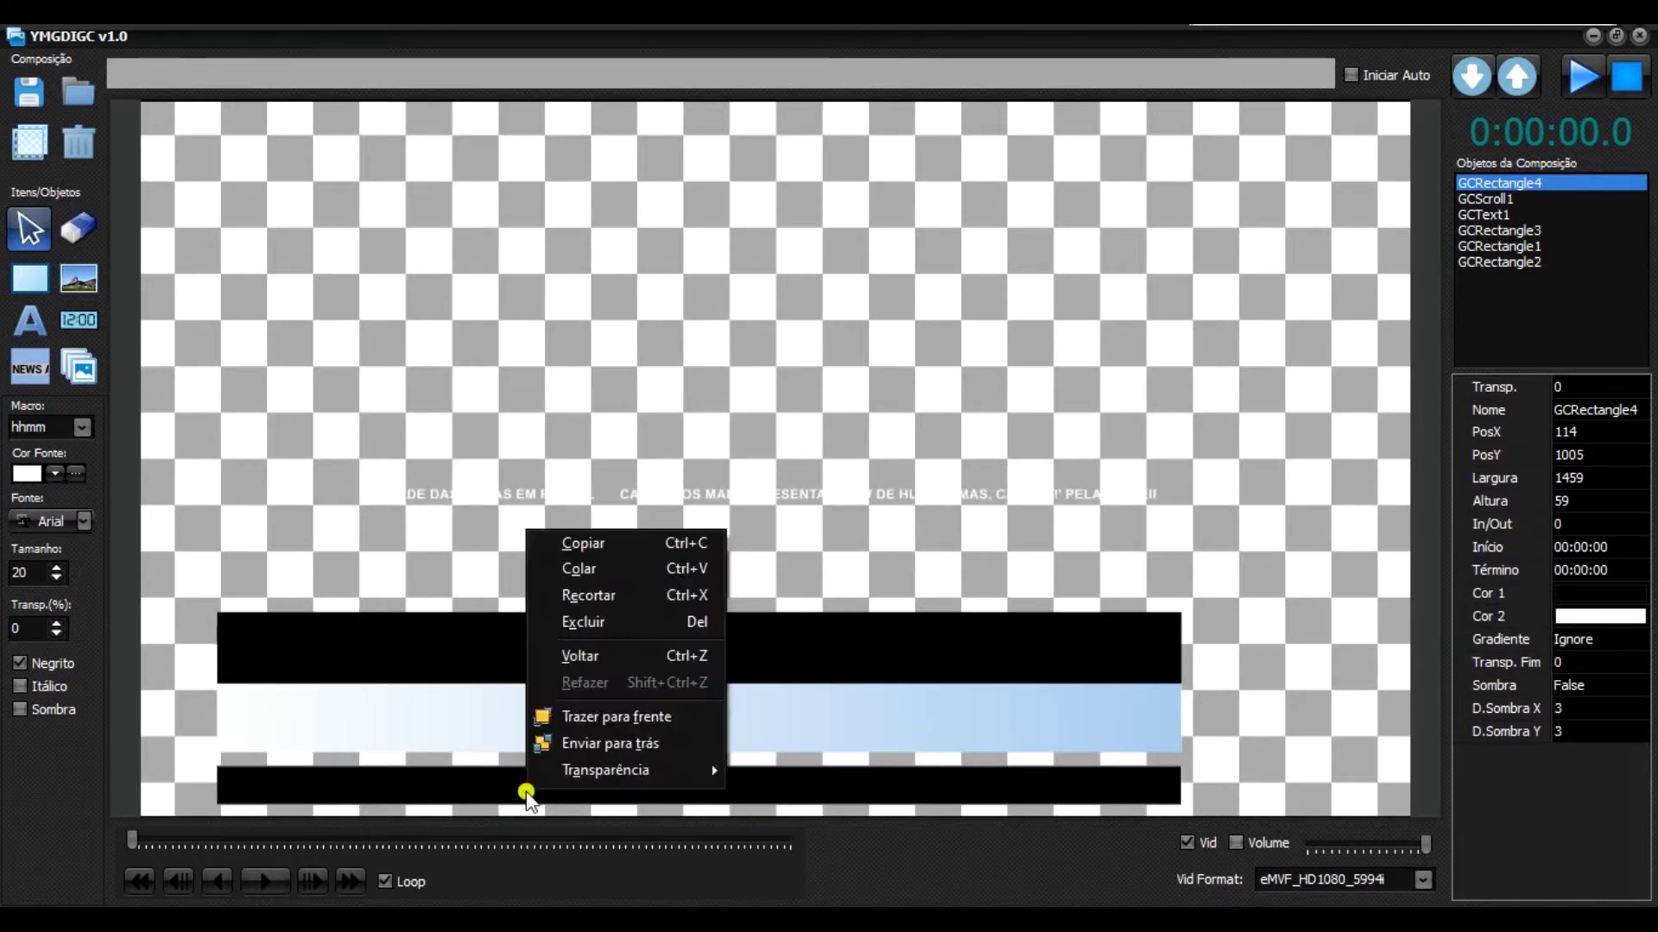
pyautogui.click(646, 741)
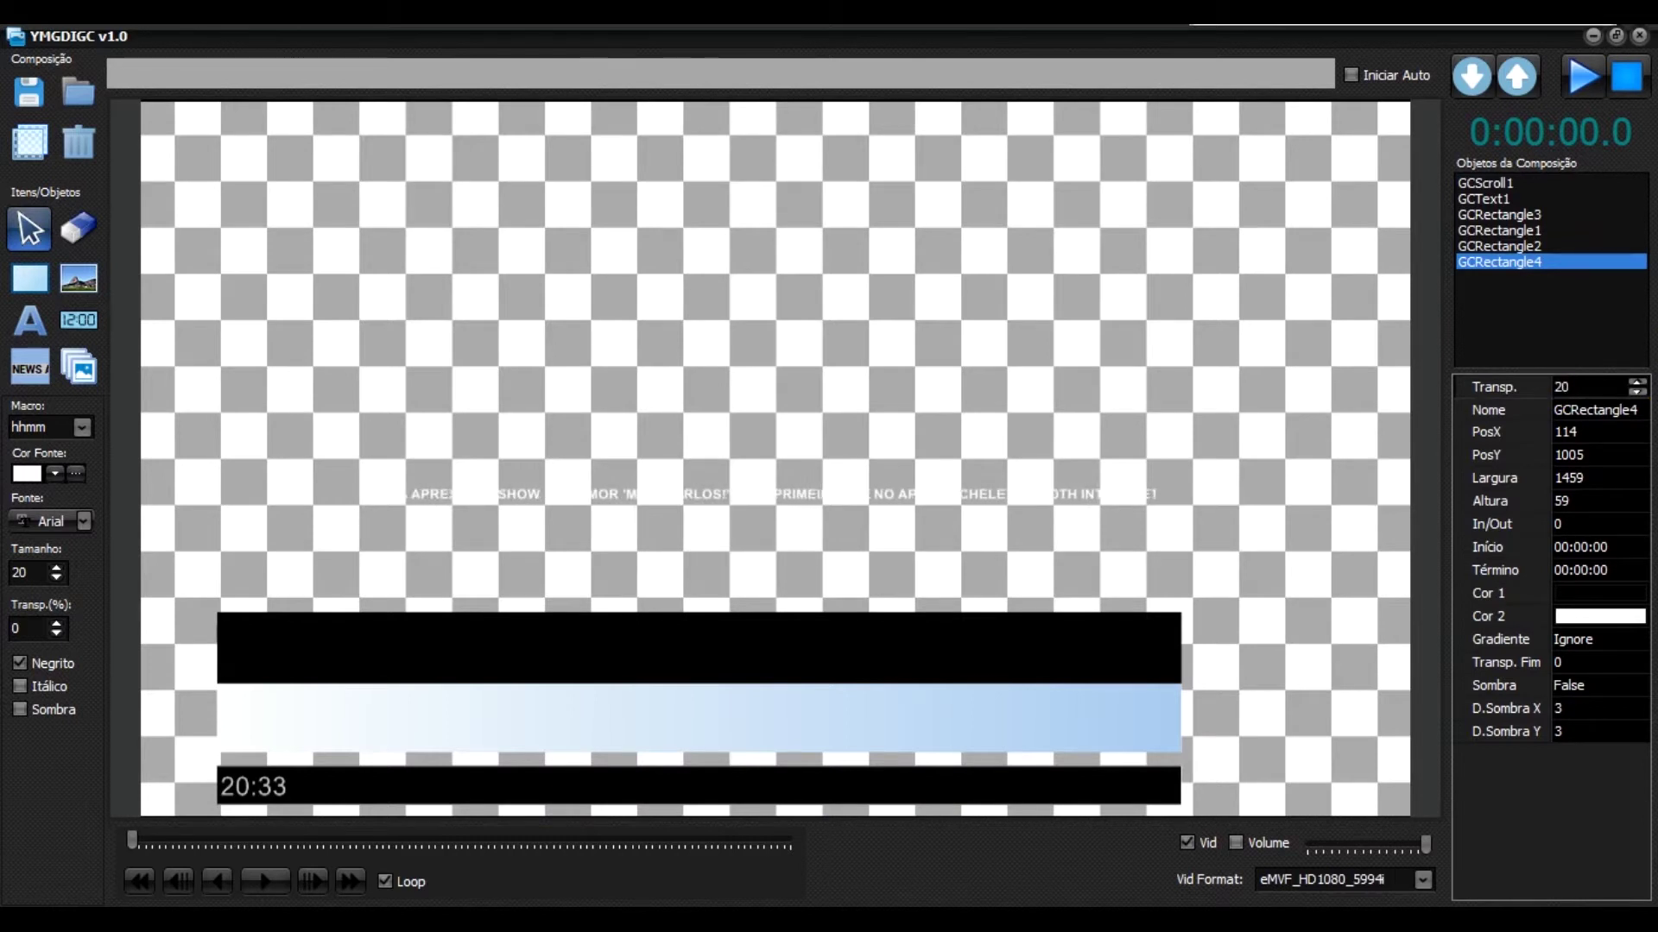
pyautogui.press('Return')
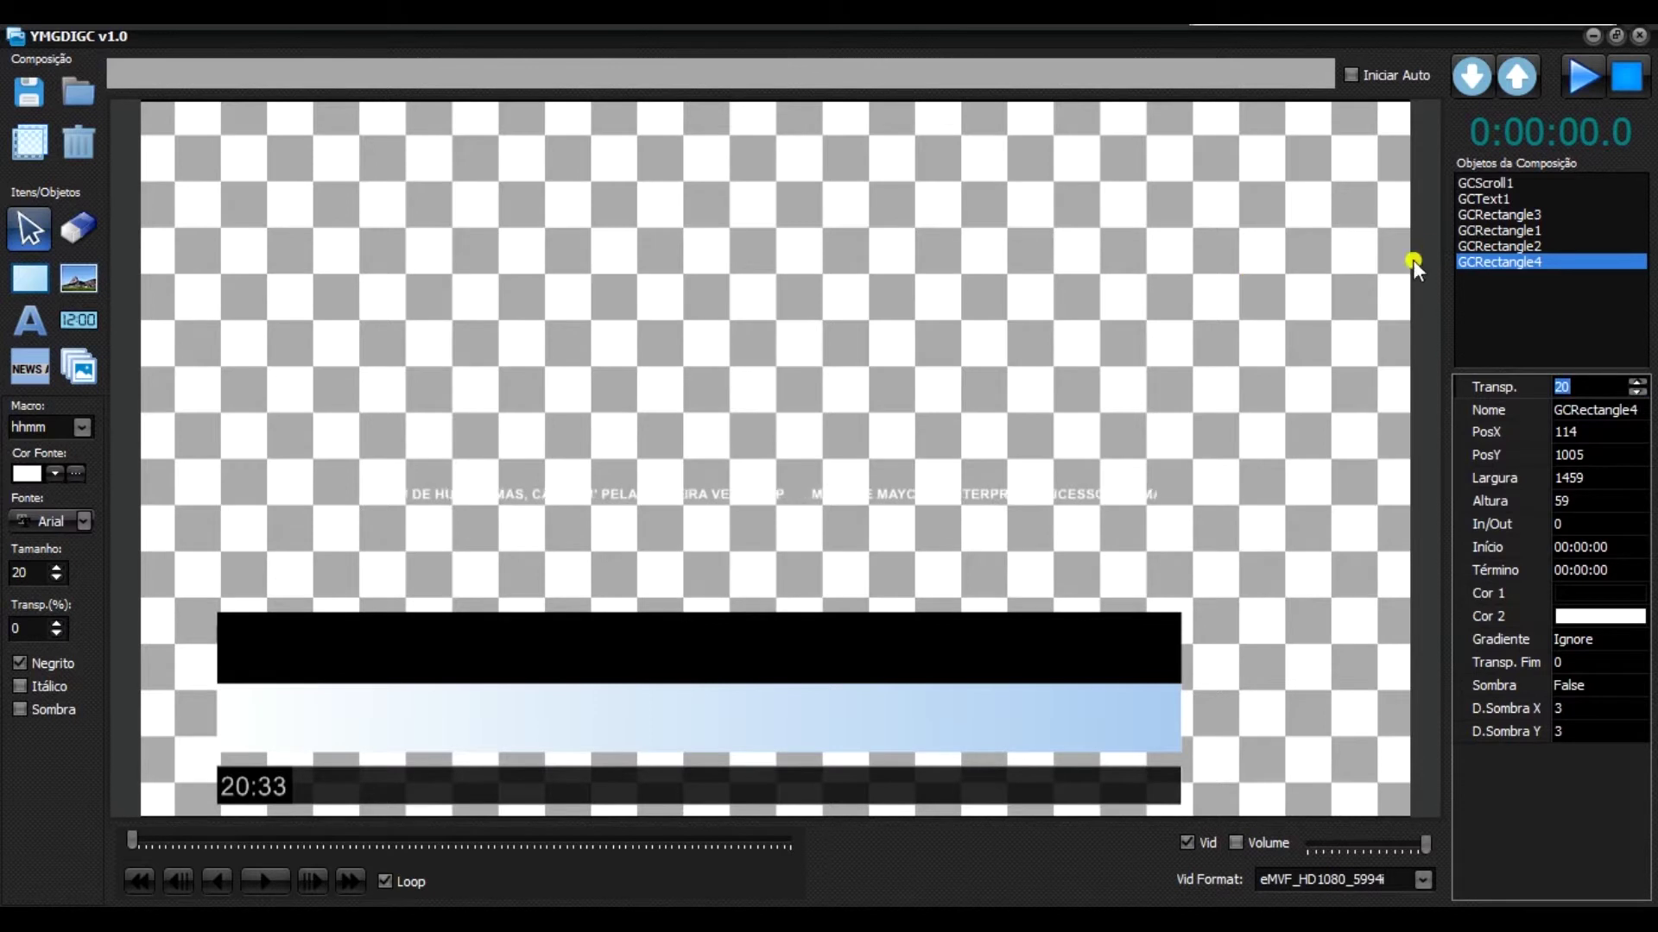
# Fit the news ticker inside the semi-transparent bar beside the clock, at about X 235, Y 1017, about 1333 wide and 42 high.
pyautogui.click(1499, 182)
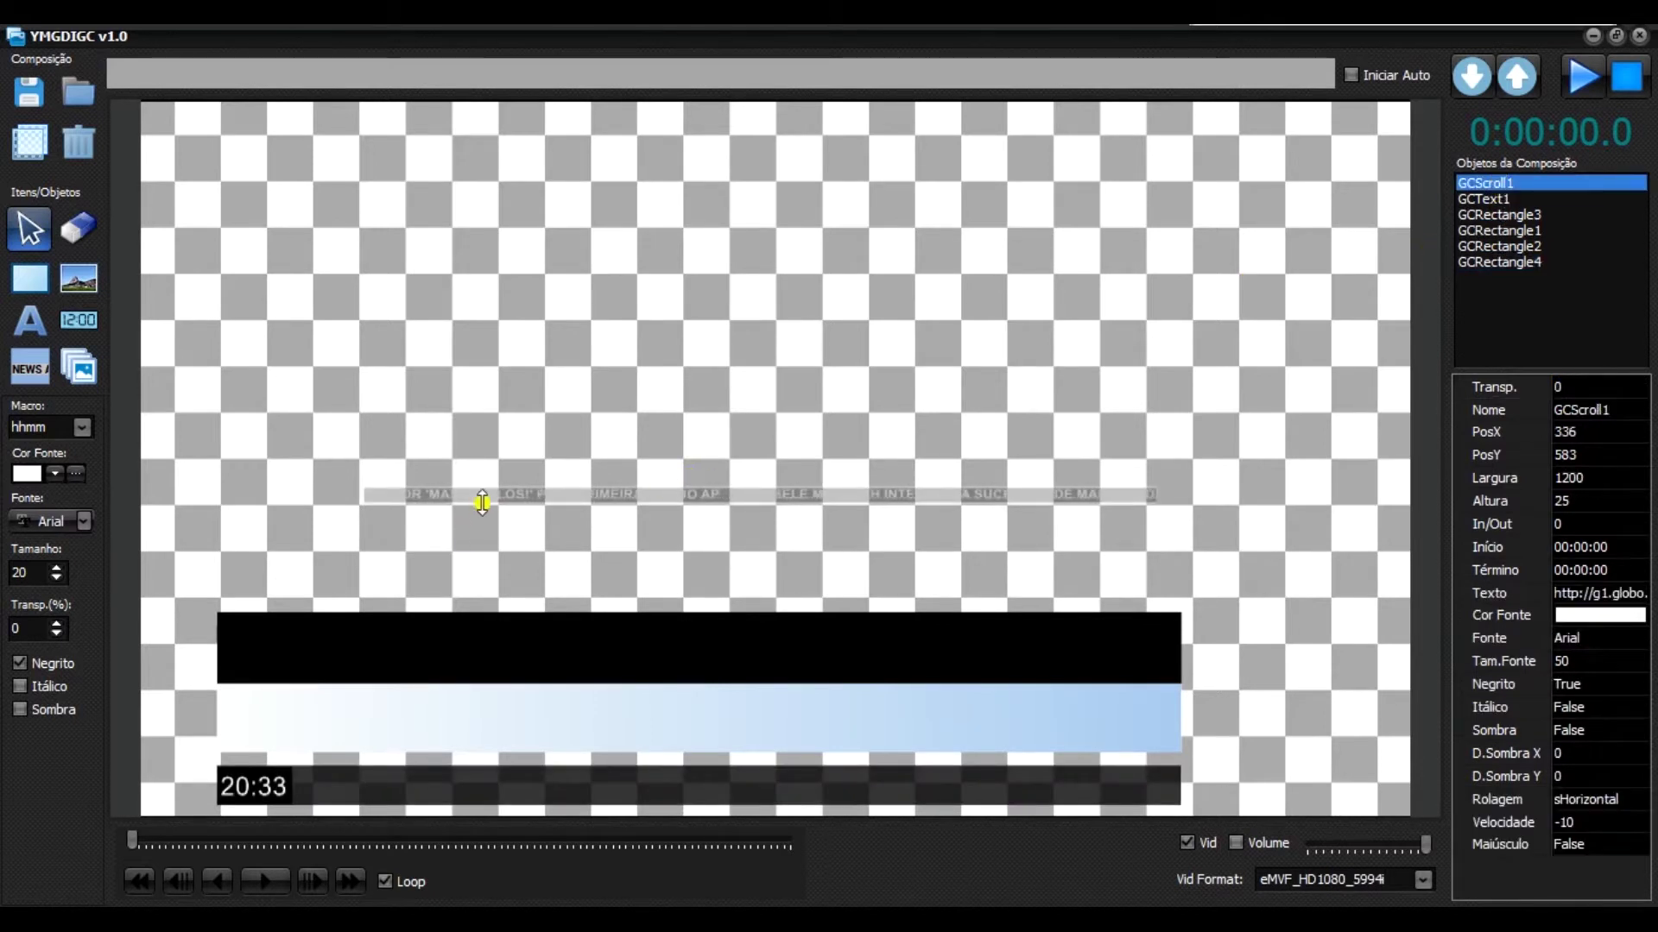
pyautogui.moveTo(482, 494); pyautogui.dragTo(420, 784)
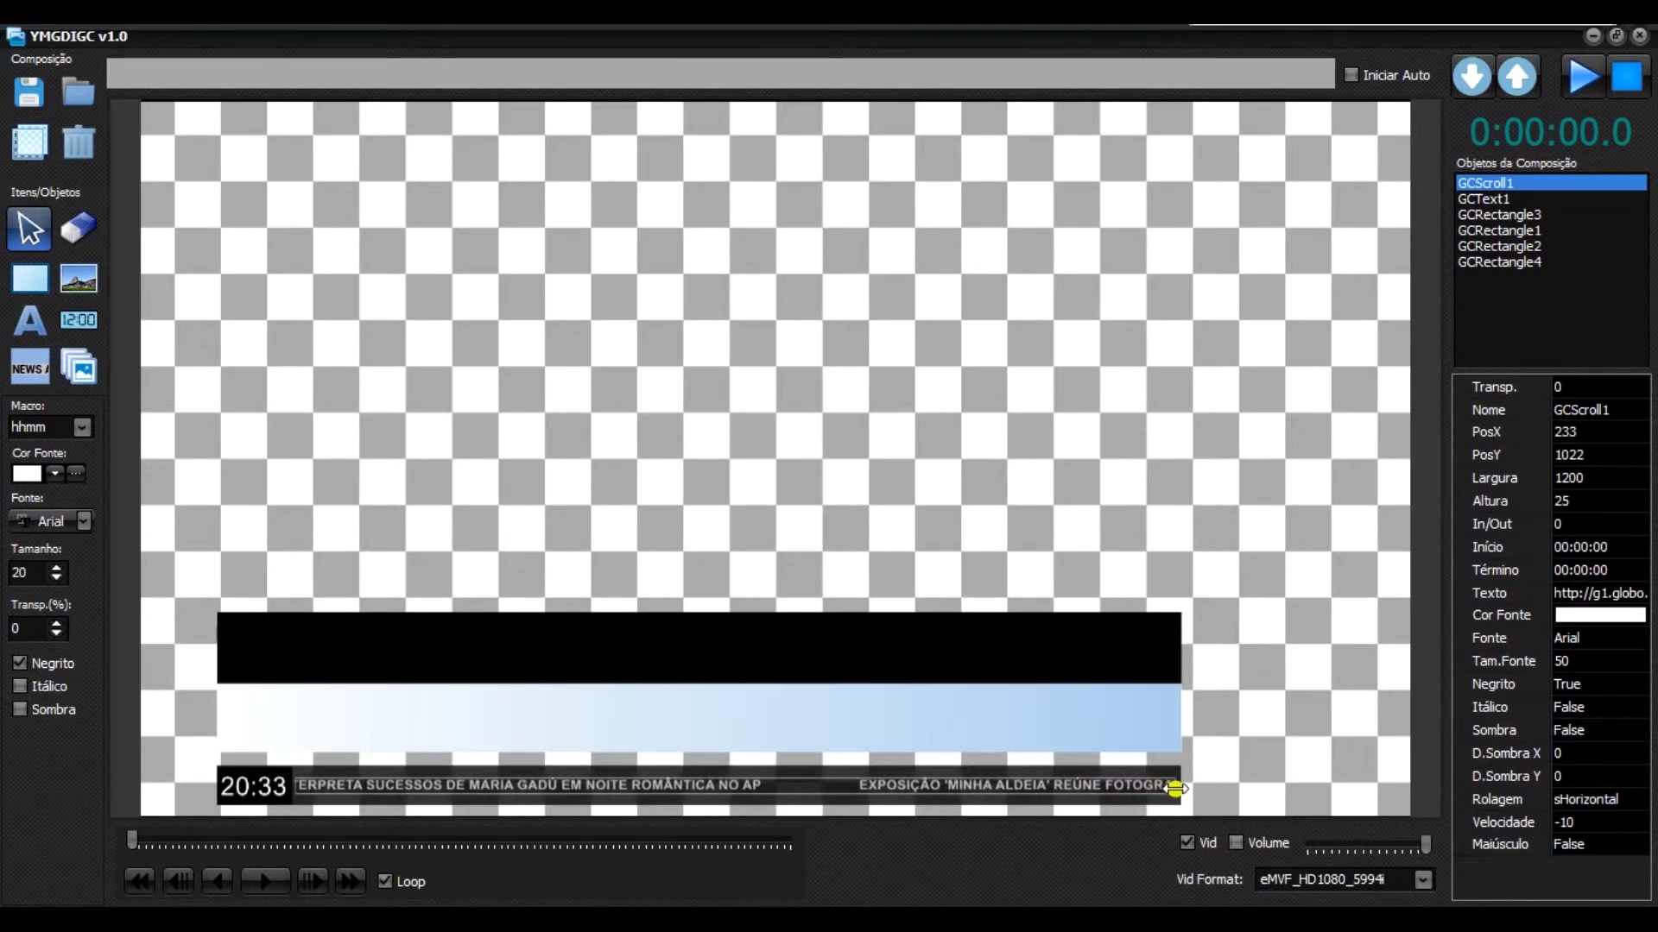
pyautogui.moveTo(1176, 788); pyautogui.dragTo(1217, 781)
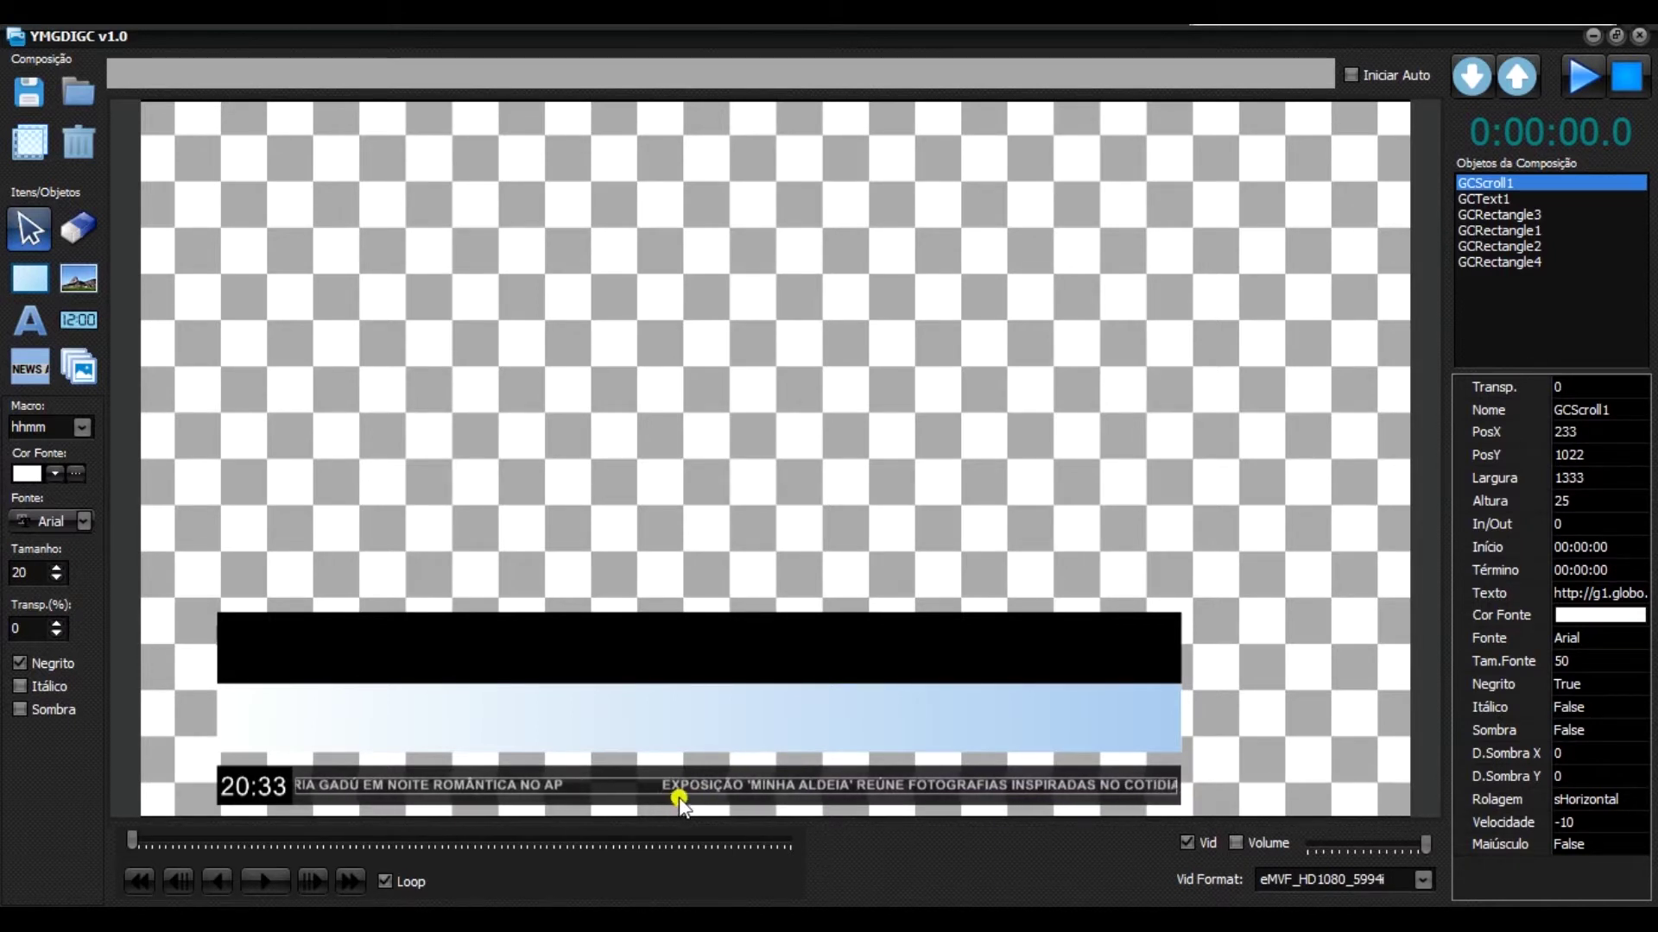
pyautogui.moveTo(613, 798); pyautogui.dragTo(614, 785)
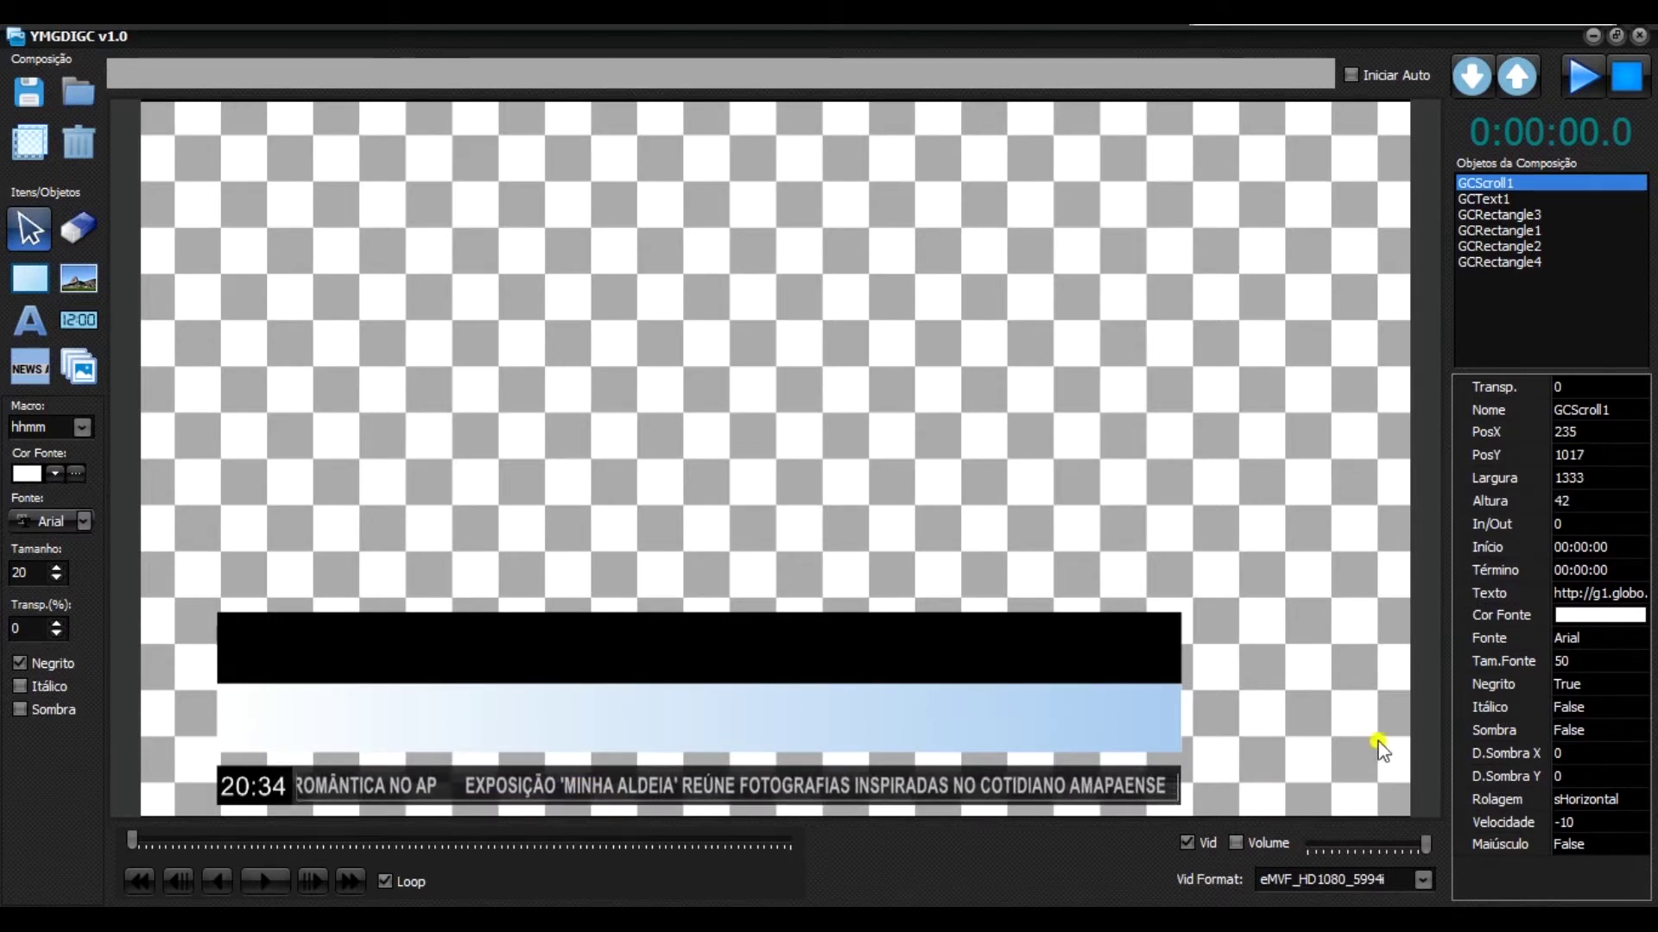
pyautogui.click(1235, 728)
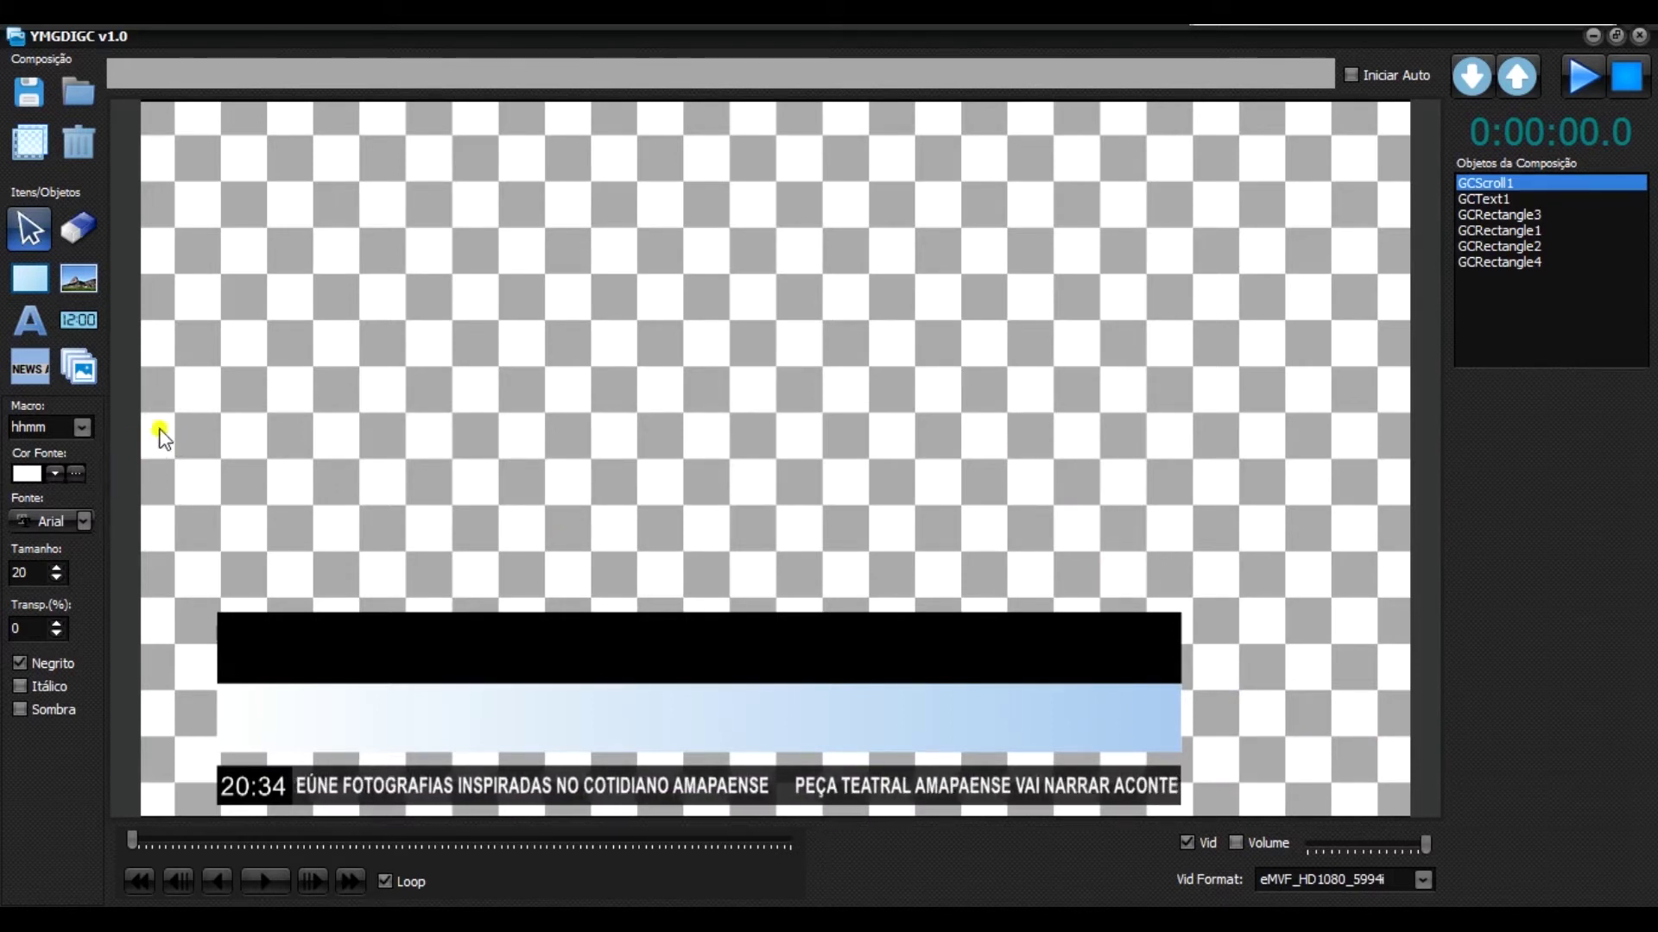
# Insert the WhatsApp-icone image from the C:\ArtesGC folder into the composition.
pyautogui.click(77, 286)
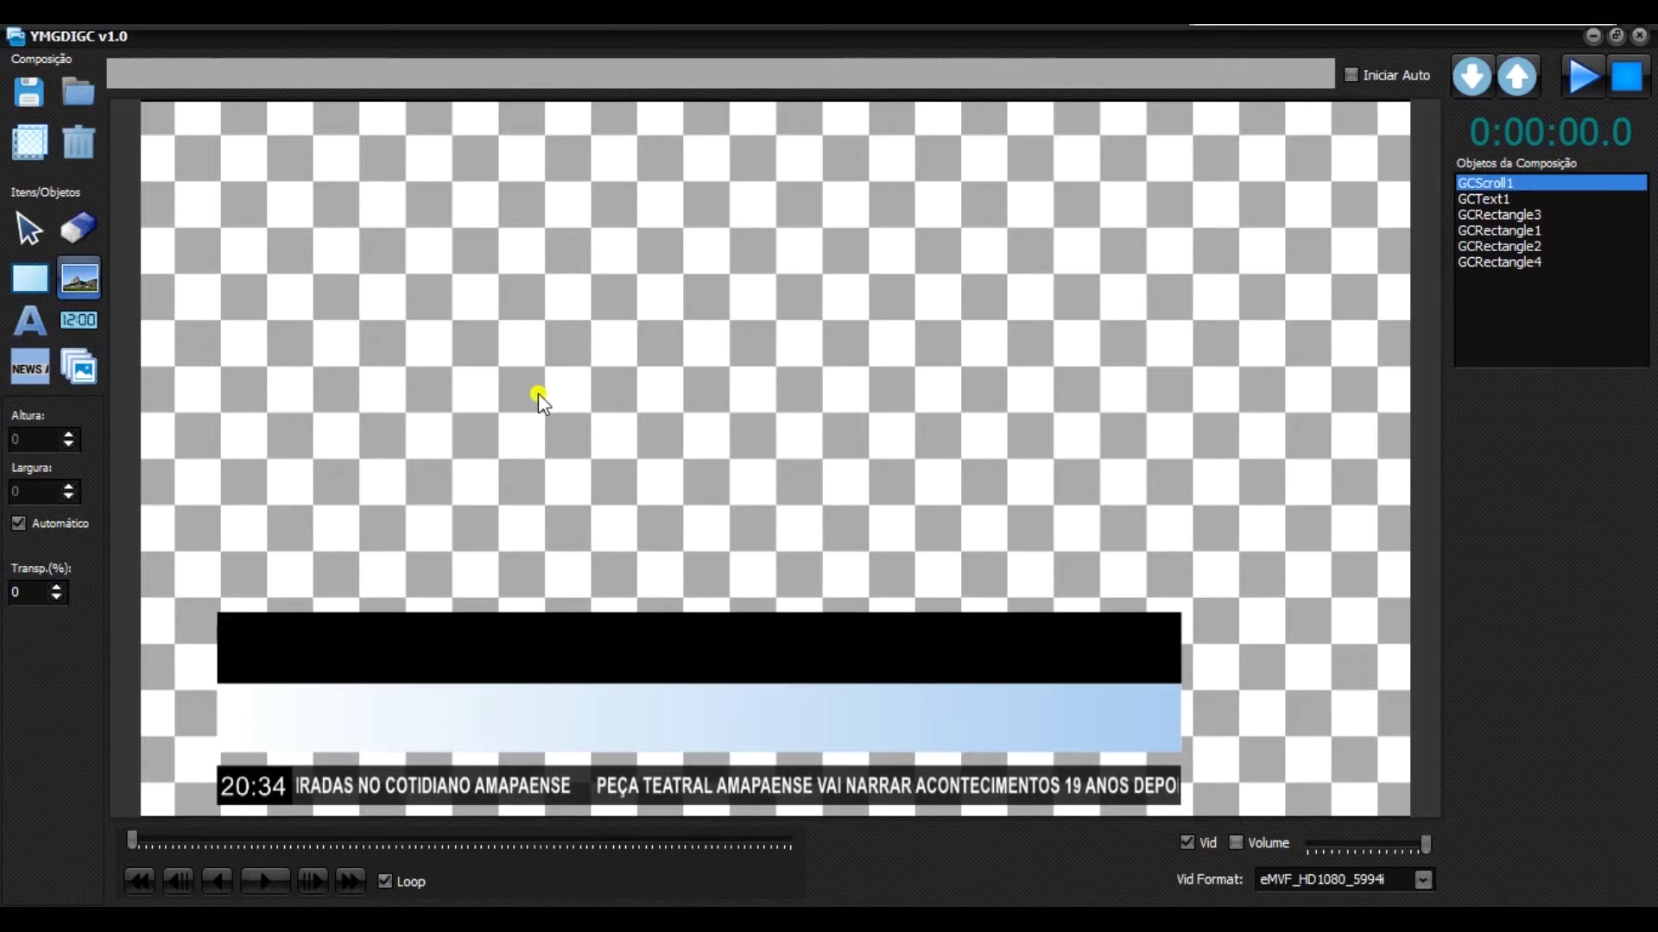
pyautogui.click(629, 397)
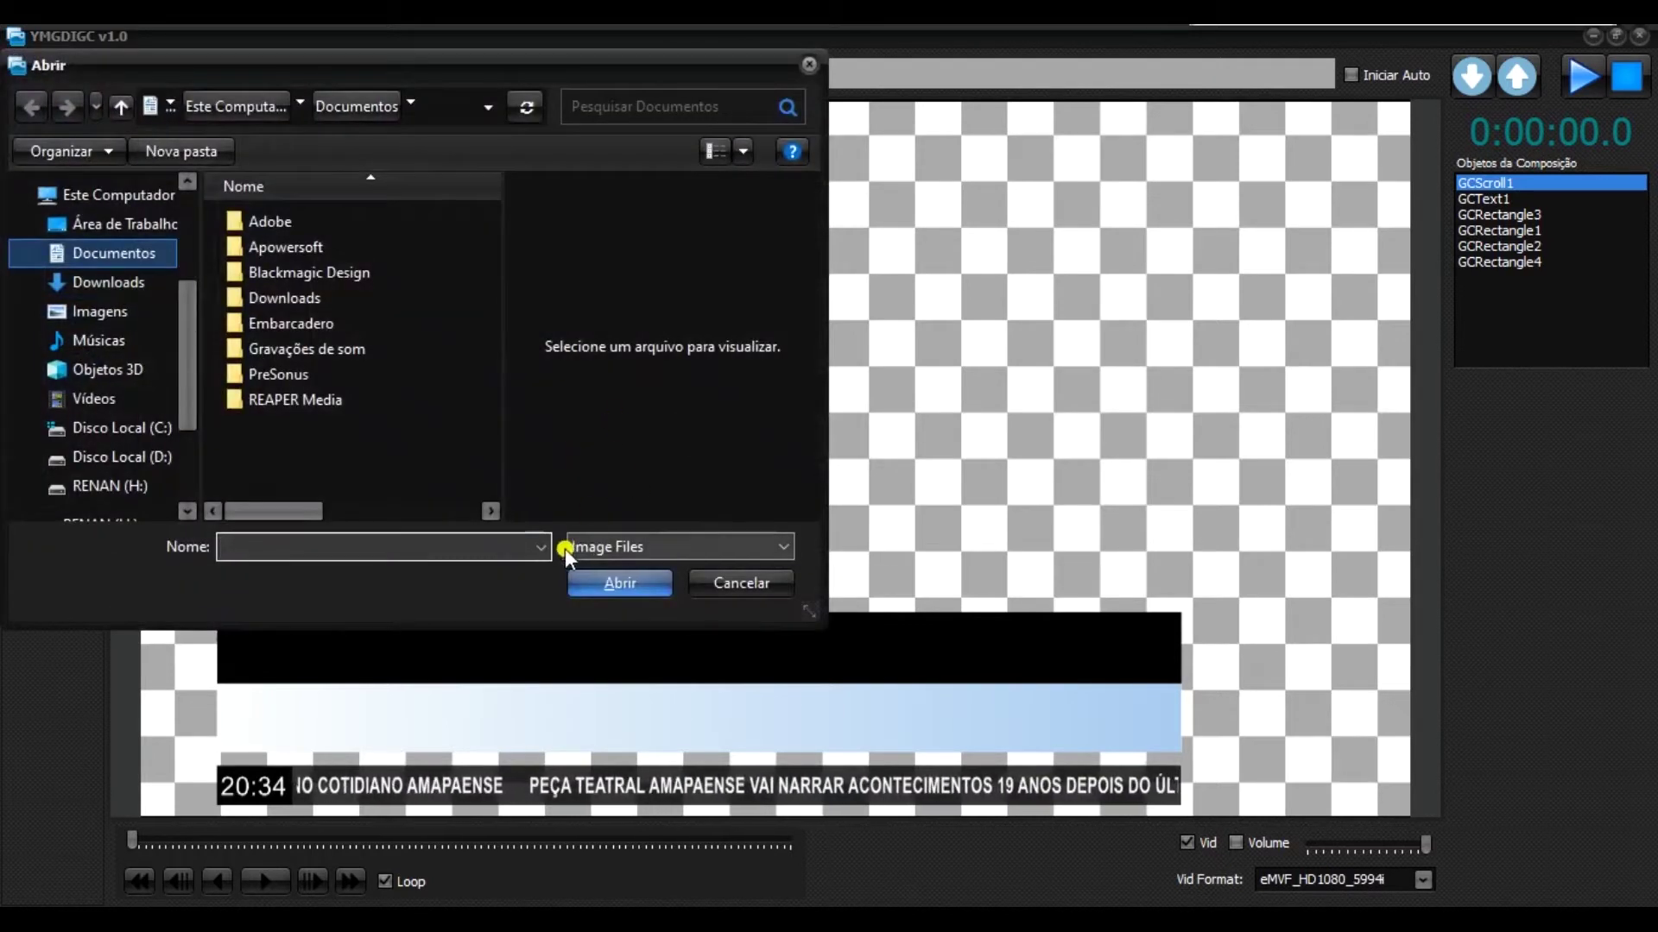
pyautogui.click(118, 431)
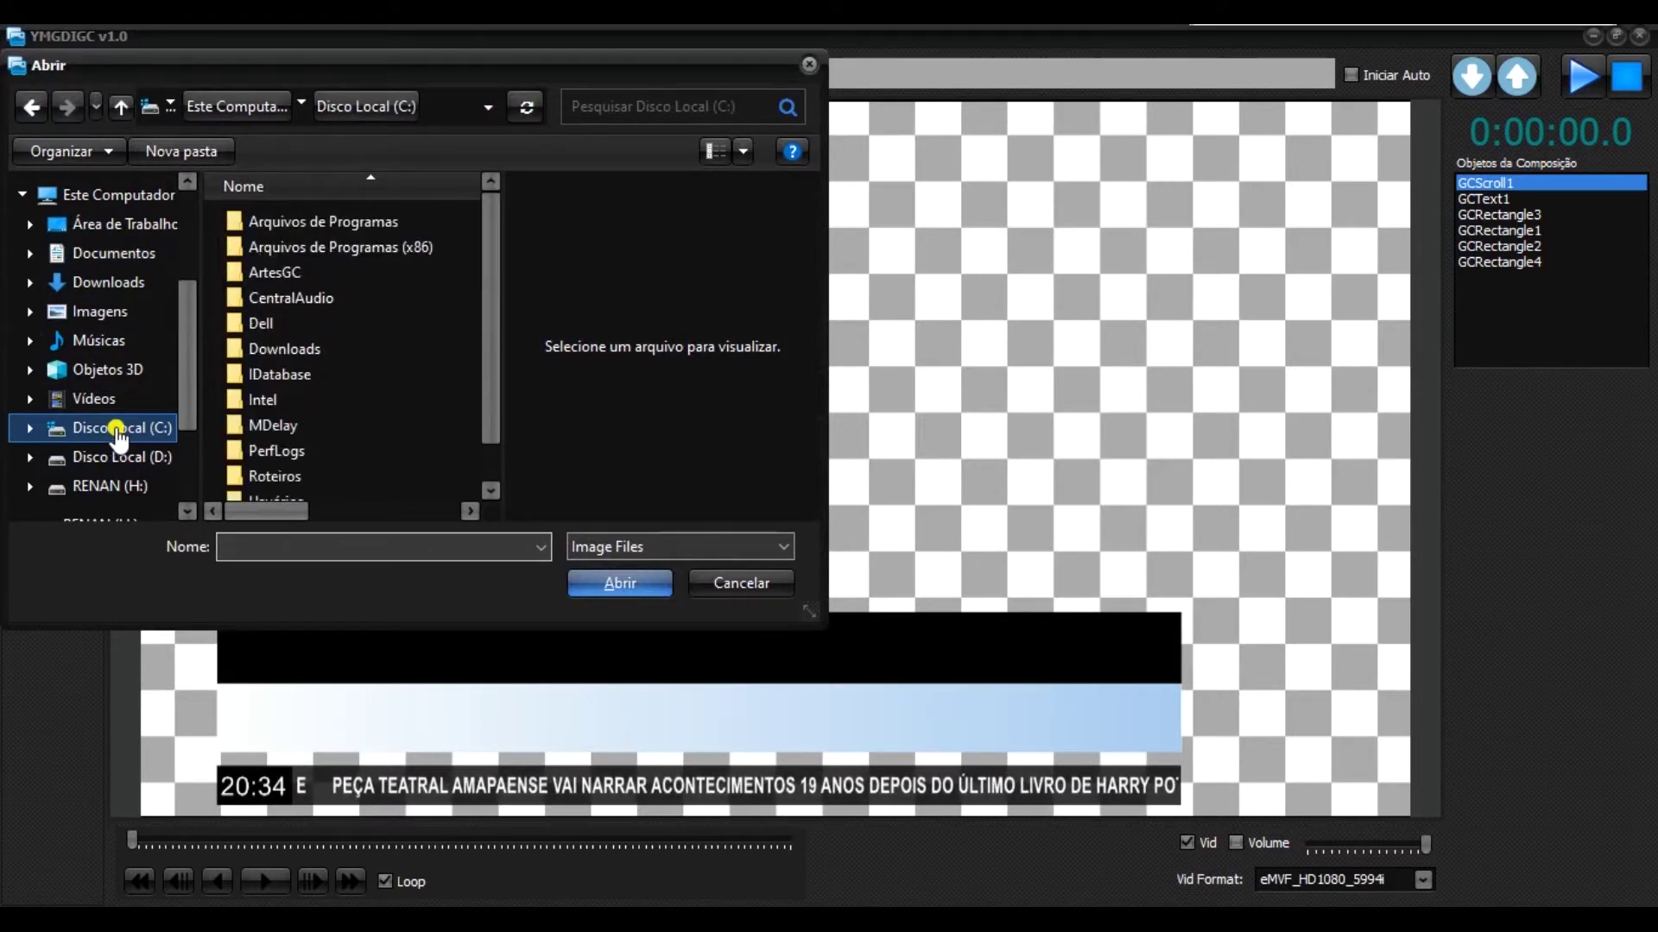
pyautogui.doubleClick(275, 269)
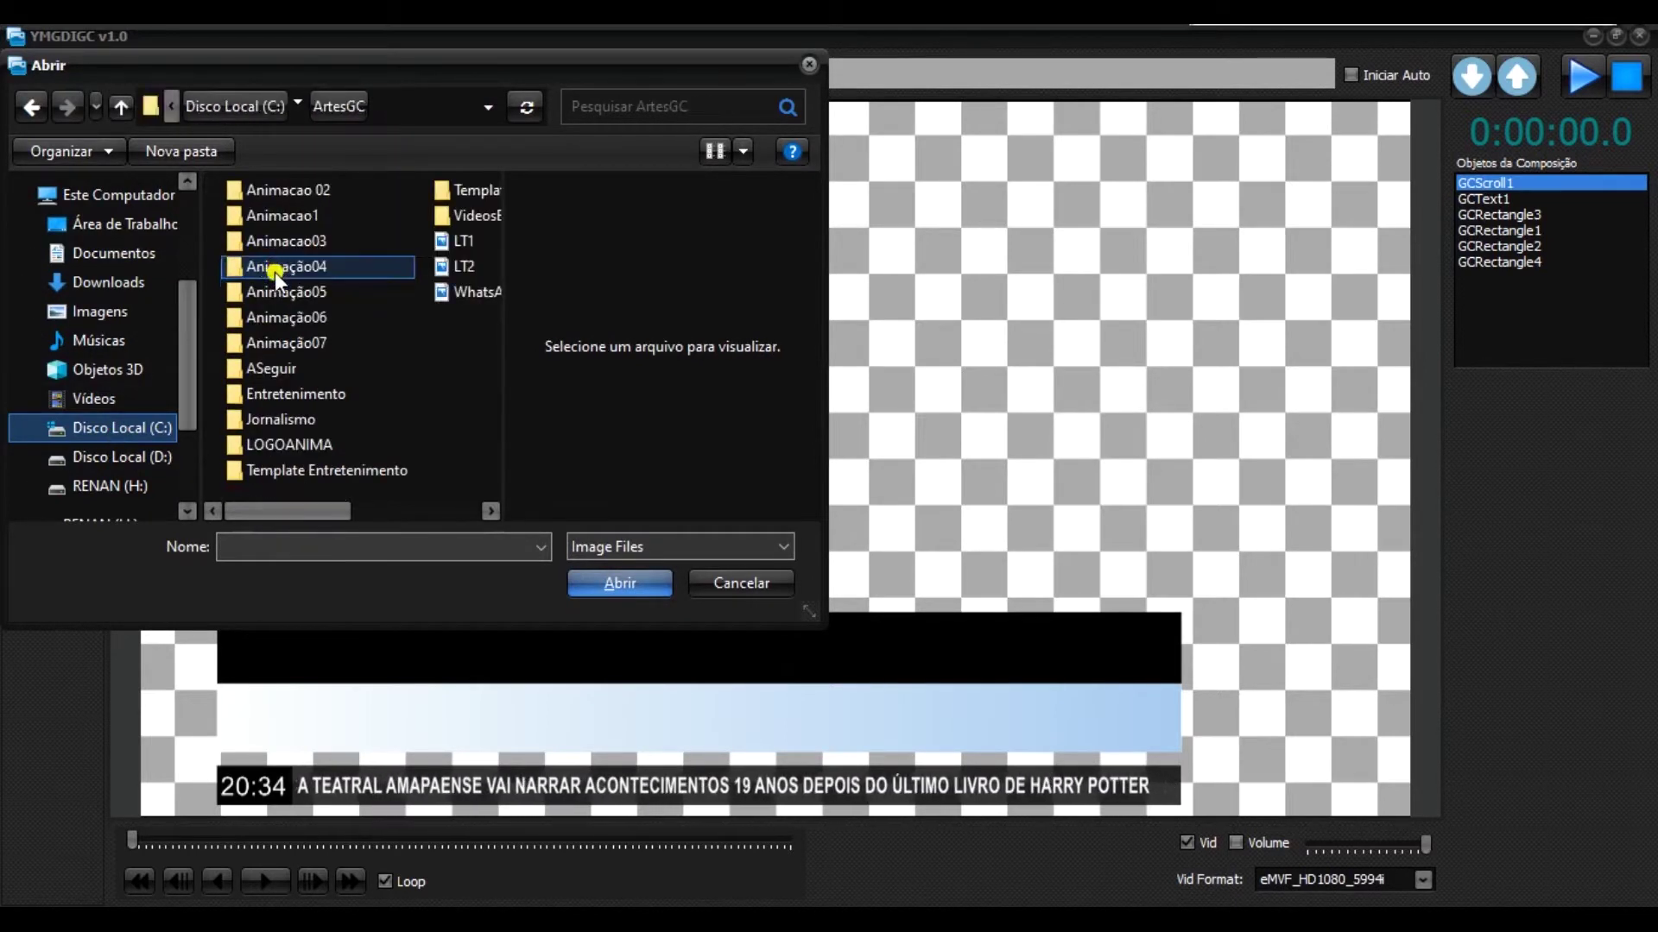
pyautogui.click(466, 288)
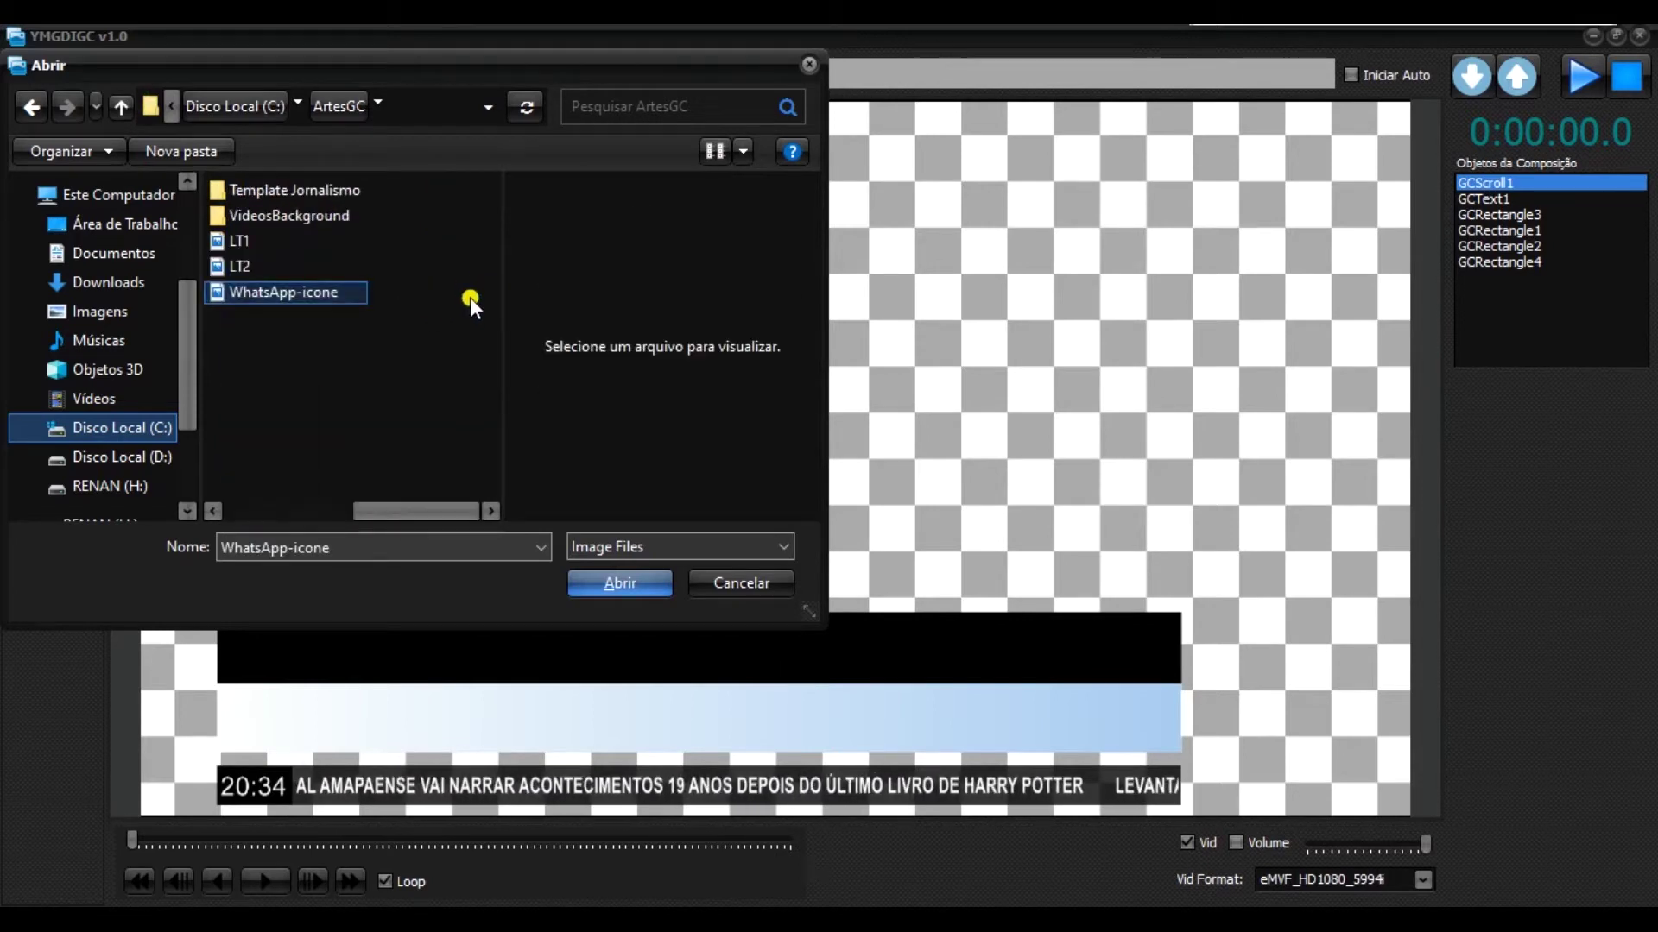
pyautogui.click(619, 587)
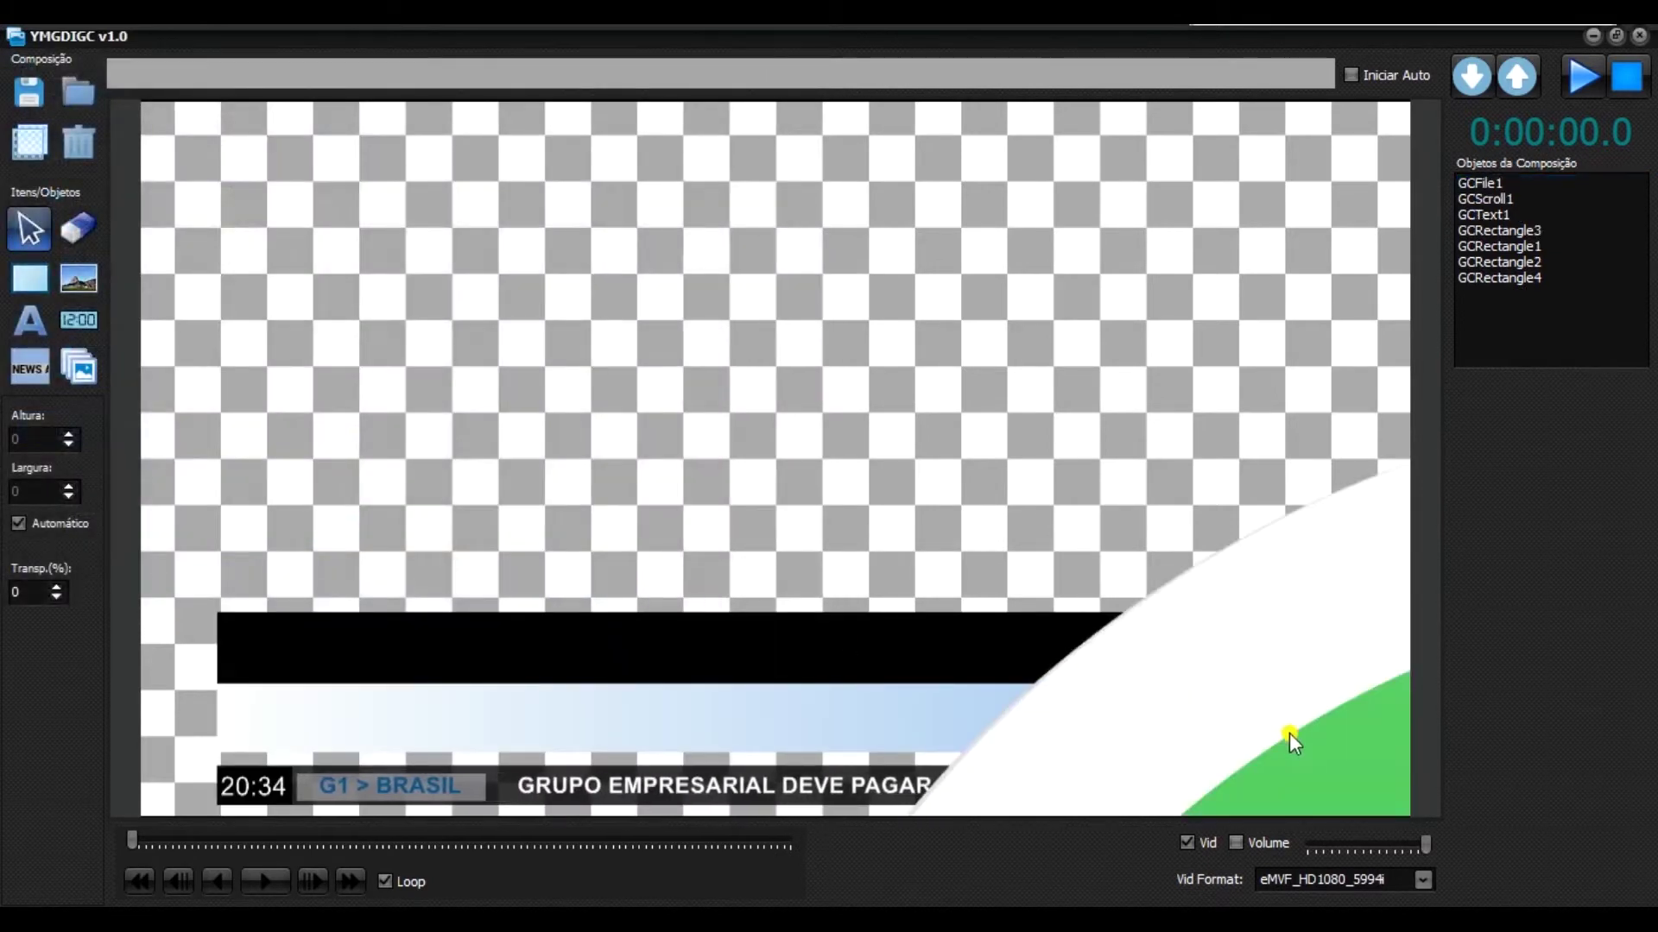
# Set the WhatsApp icon's width and height to 500 each.
pyautogui.moveTo(1355, 750); pyautogui.dragTo(693, 230)
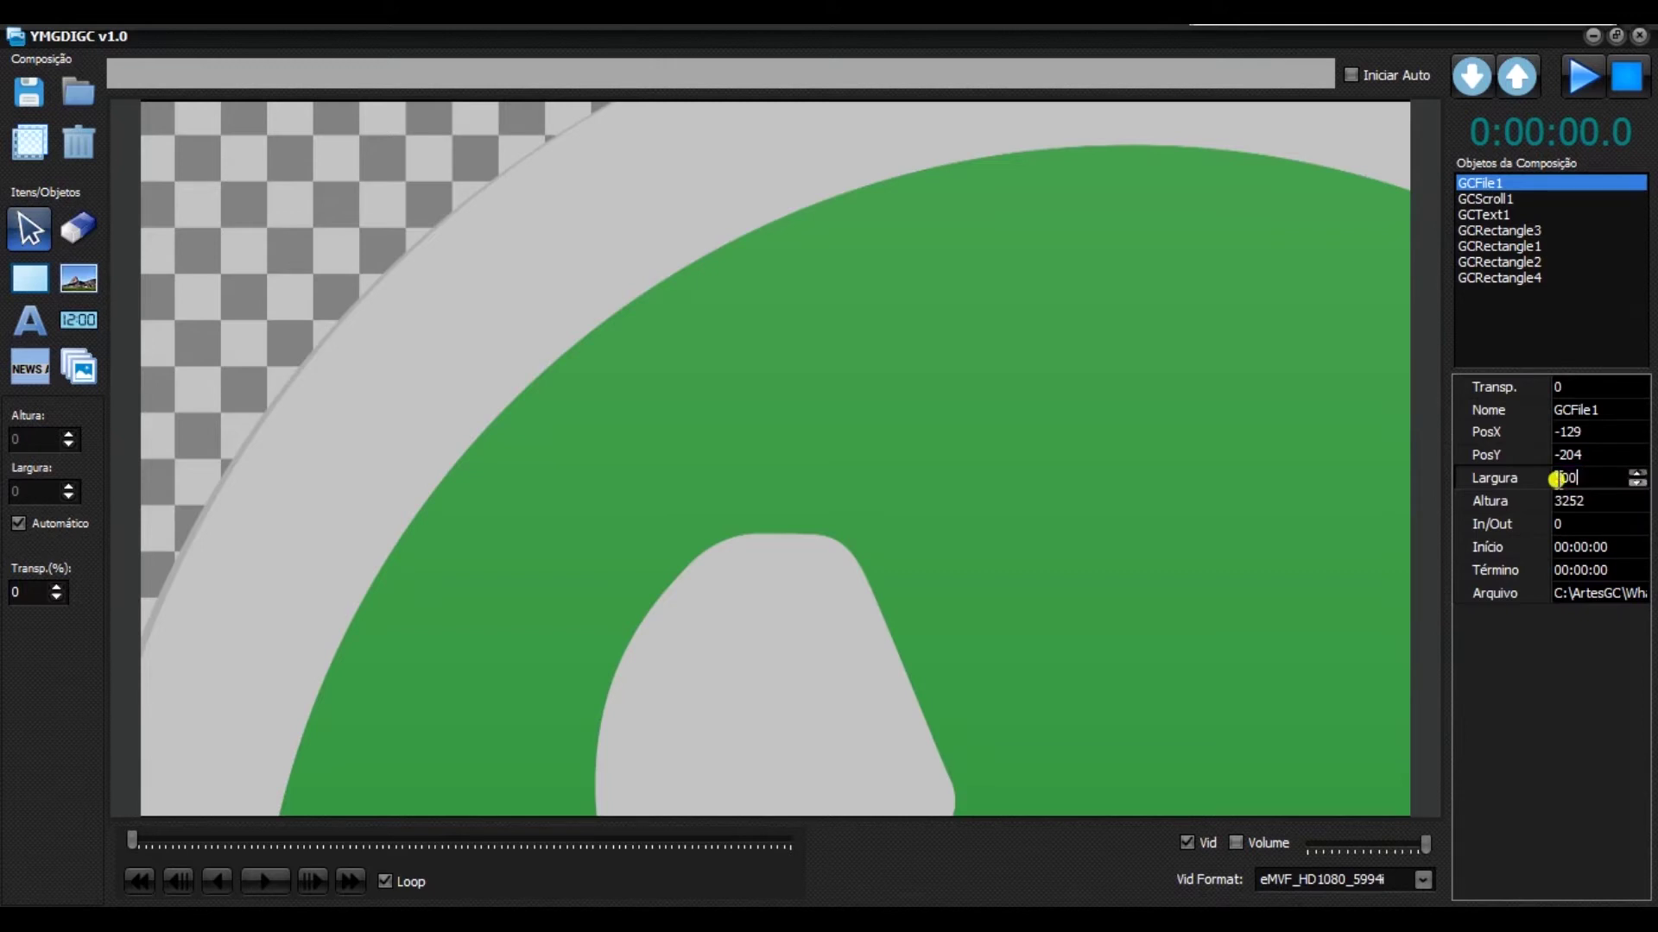
pyautogui.click(1606, 499)
pyautogui.write('500')
pyautogui.press('Return')
# Shrink the WhatsApp icon to a small badge and move it just above the black bar, near the bar's right end.
pyautogui.moveTo(270, 205); pyautogui.dragTo(733, 452)
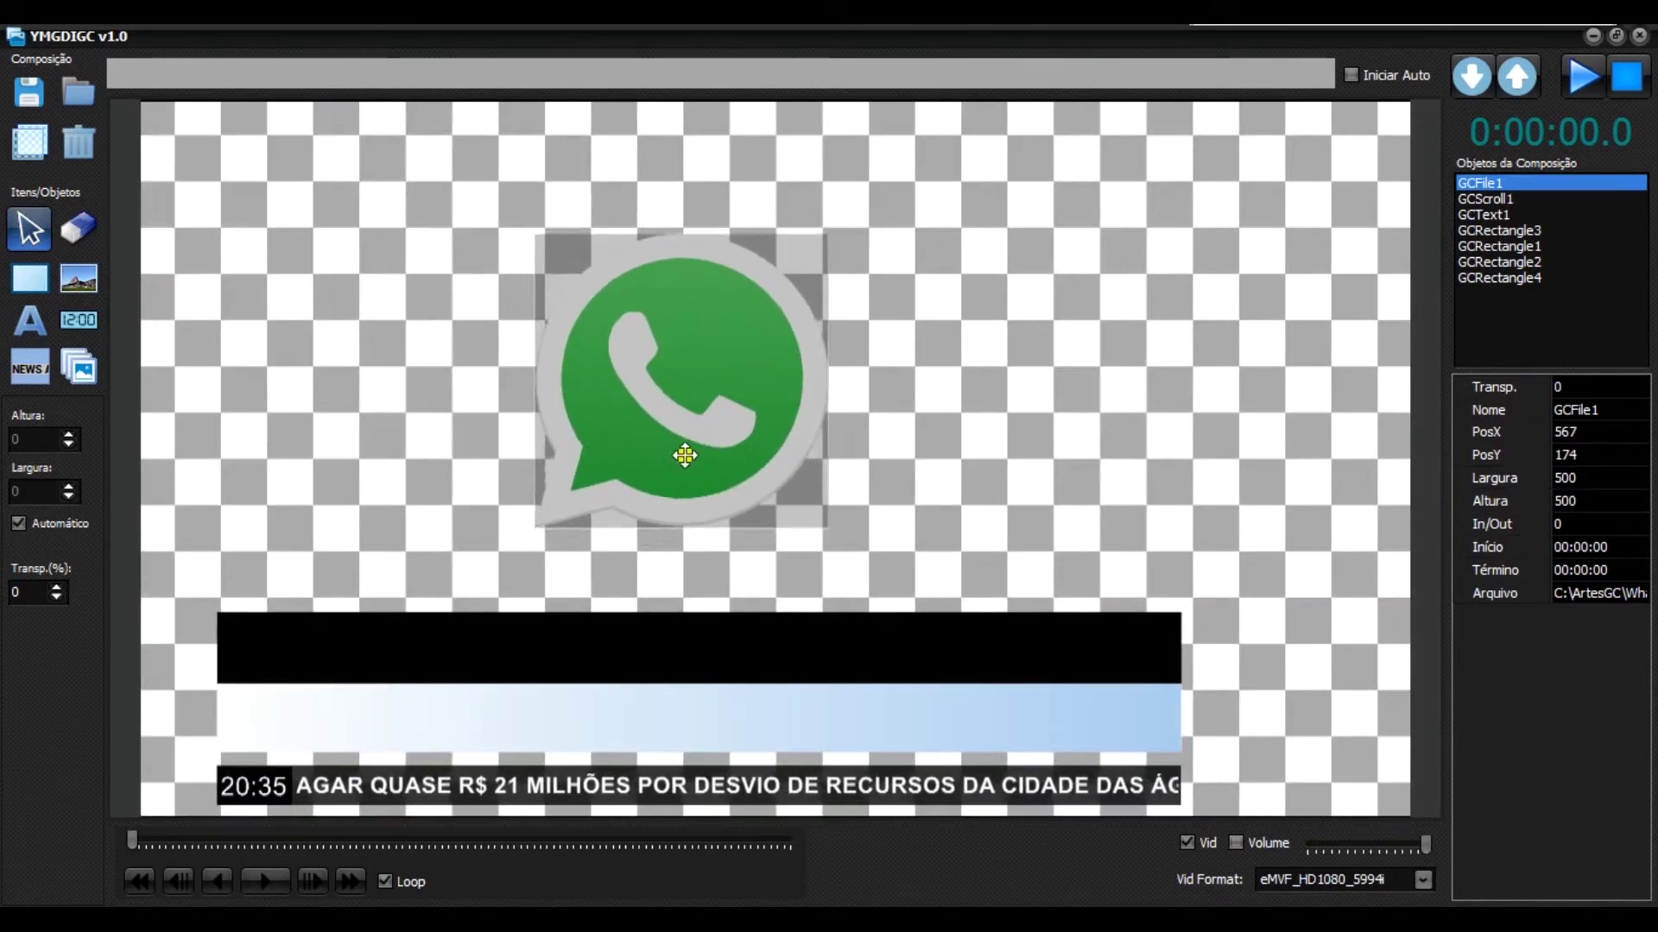
pyautogui.scroll(-5, 686, 456)
pyautogui.scroll(-5, 672, 403)
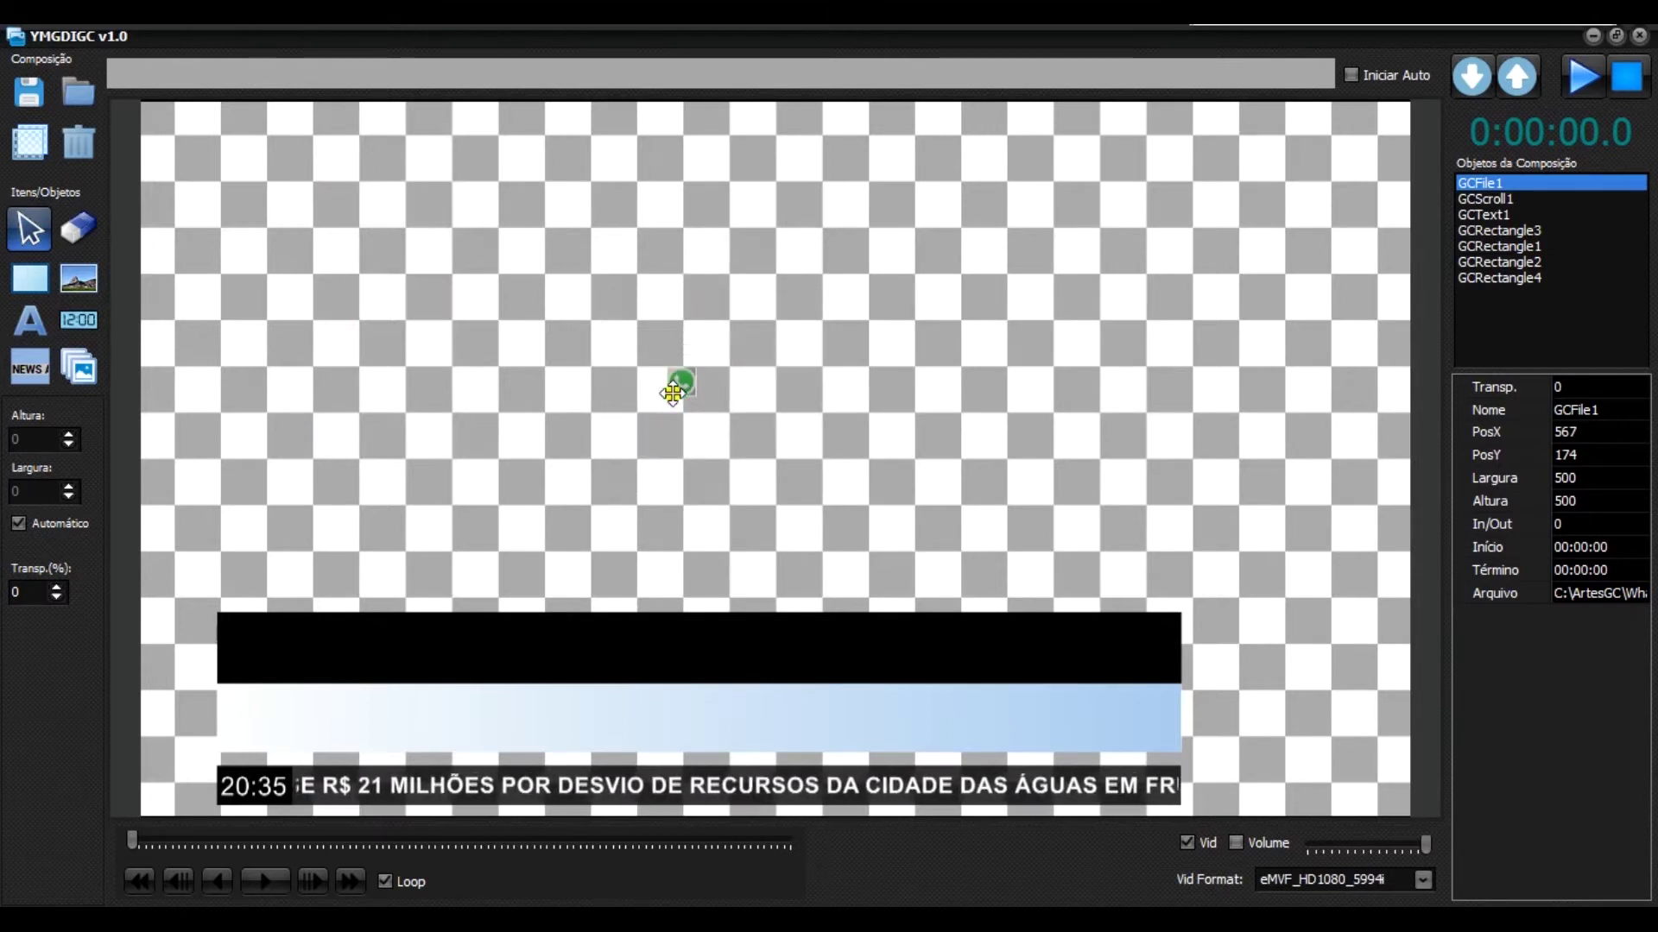
pyautogui.moveTo(681, 383); pyautogui.dragTo(1022, 591)
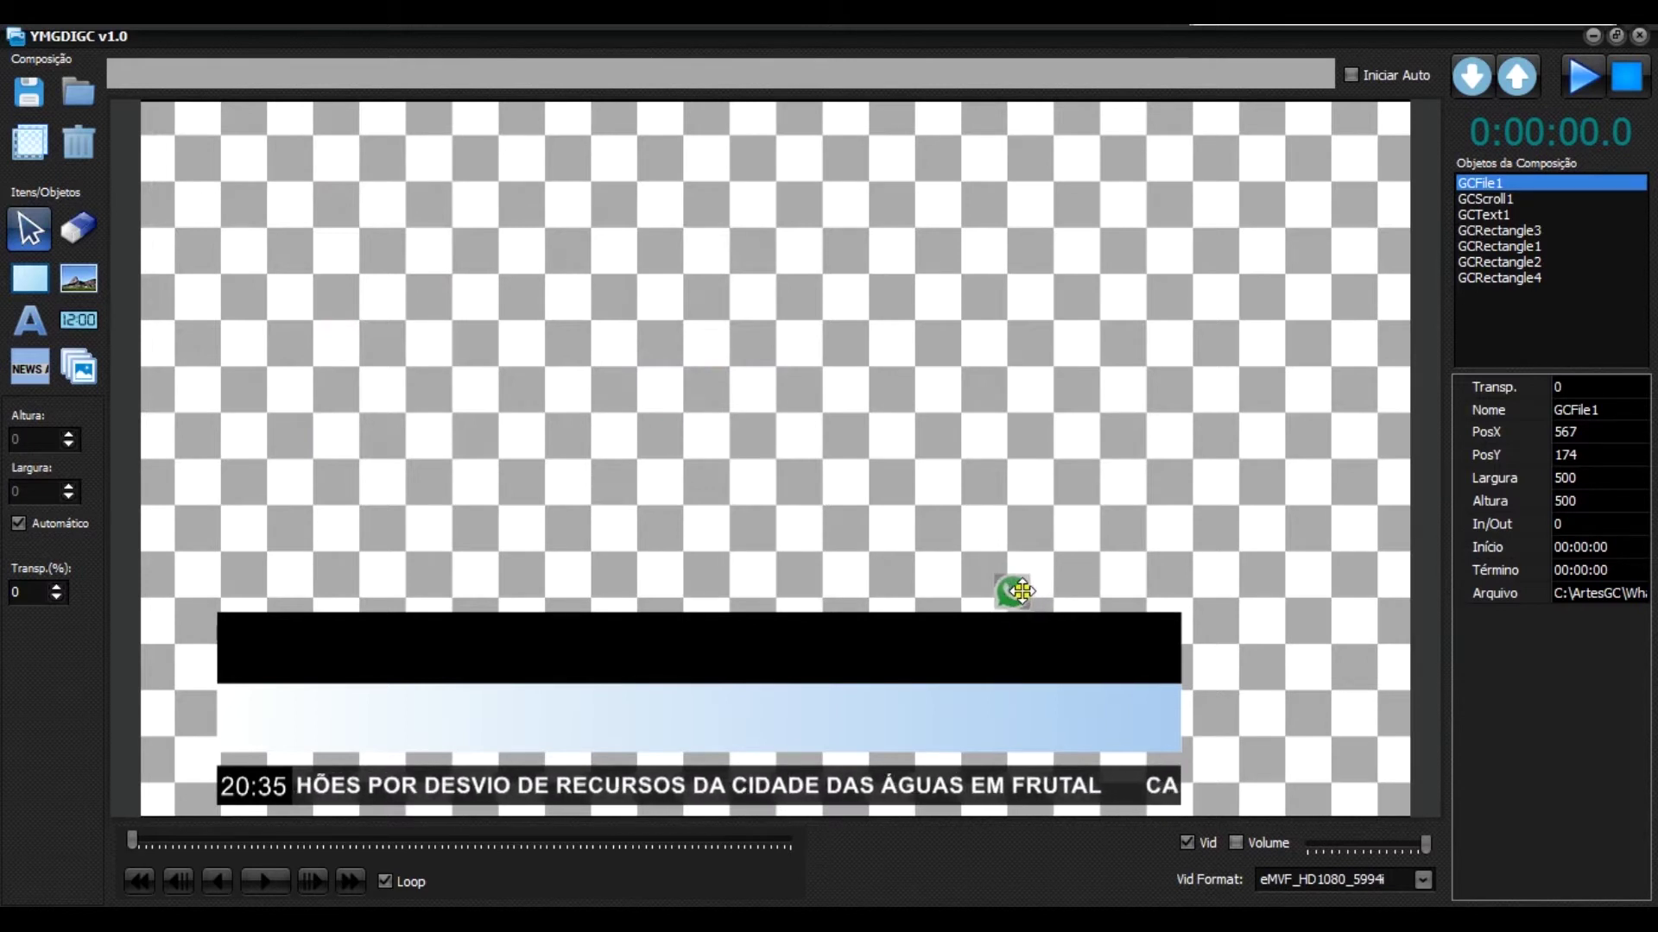
pyautogui.rightClick(1012, 587)
pyautogui.click(948, 511)
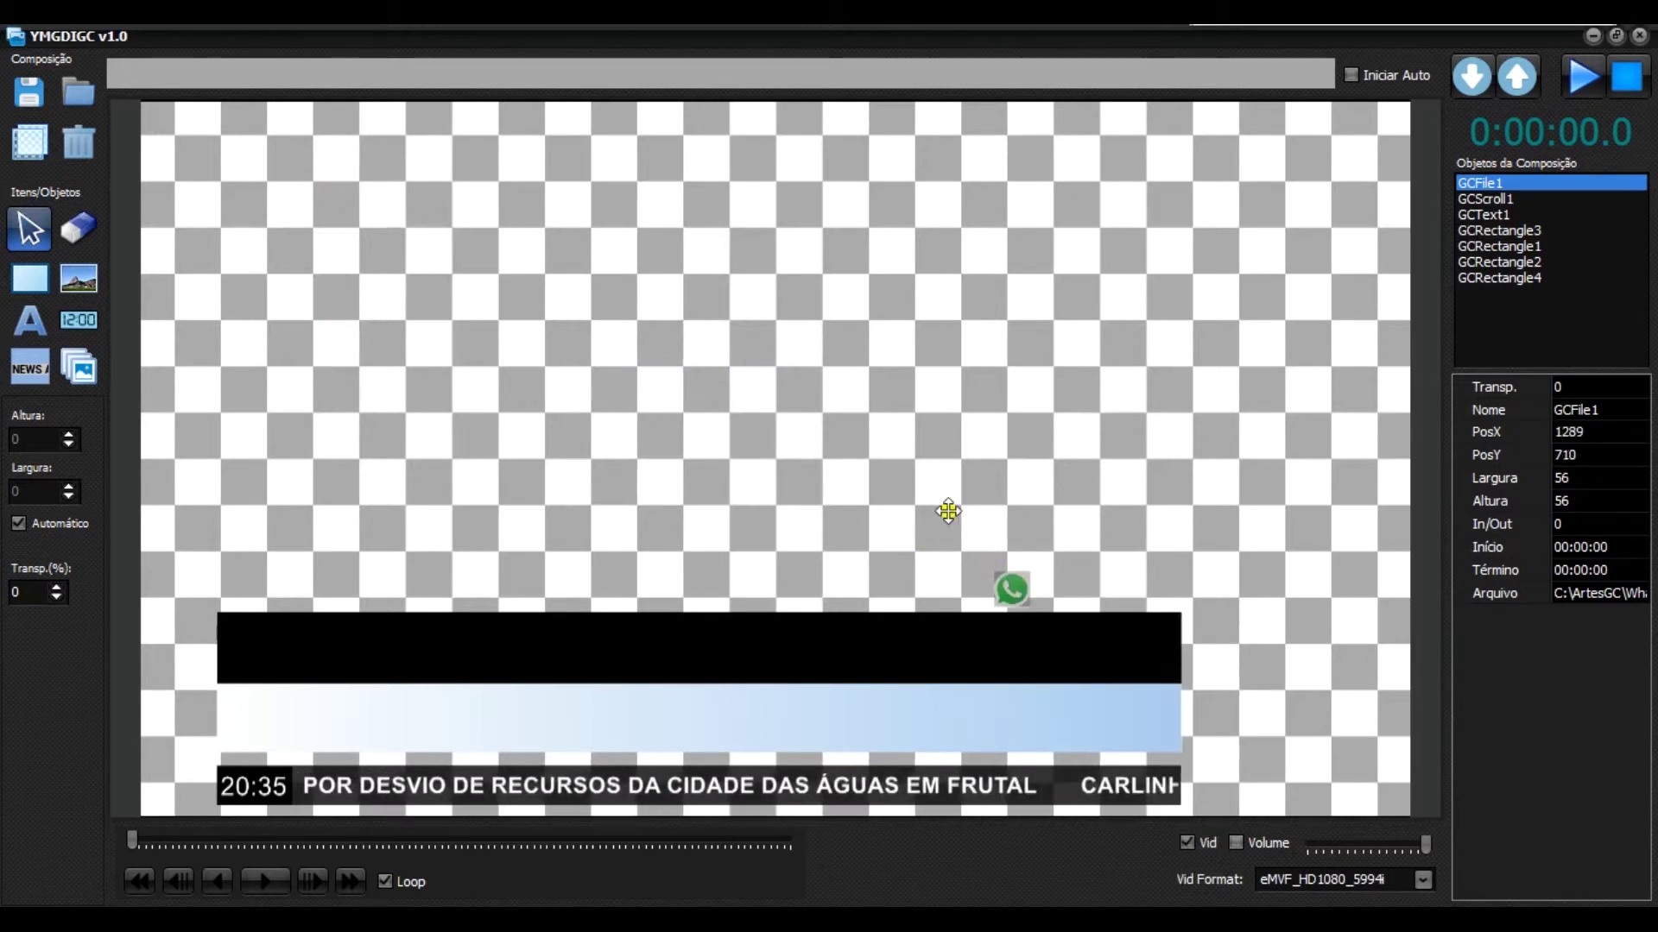
pyautogui.click(1010, 588)
pyautogui.click(969, 541)
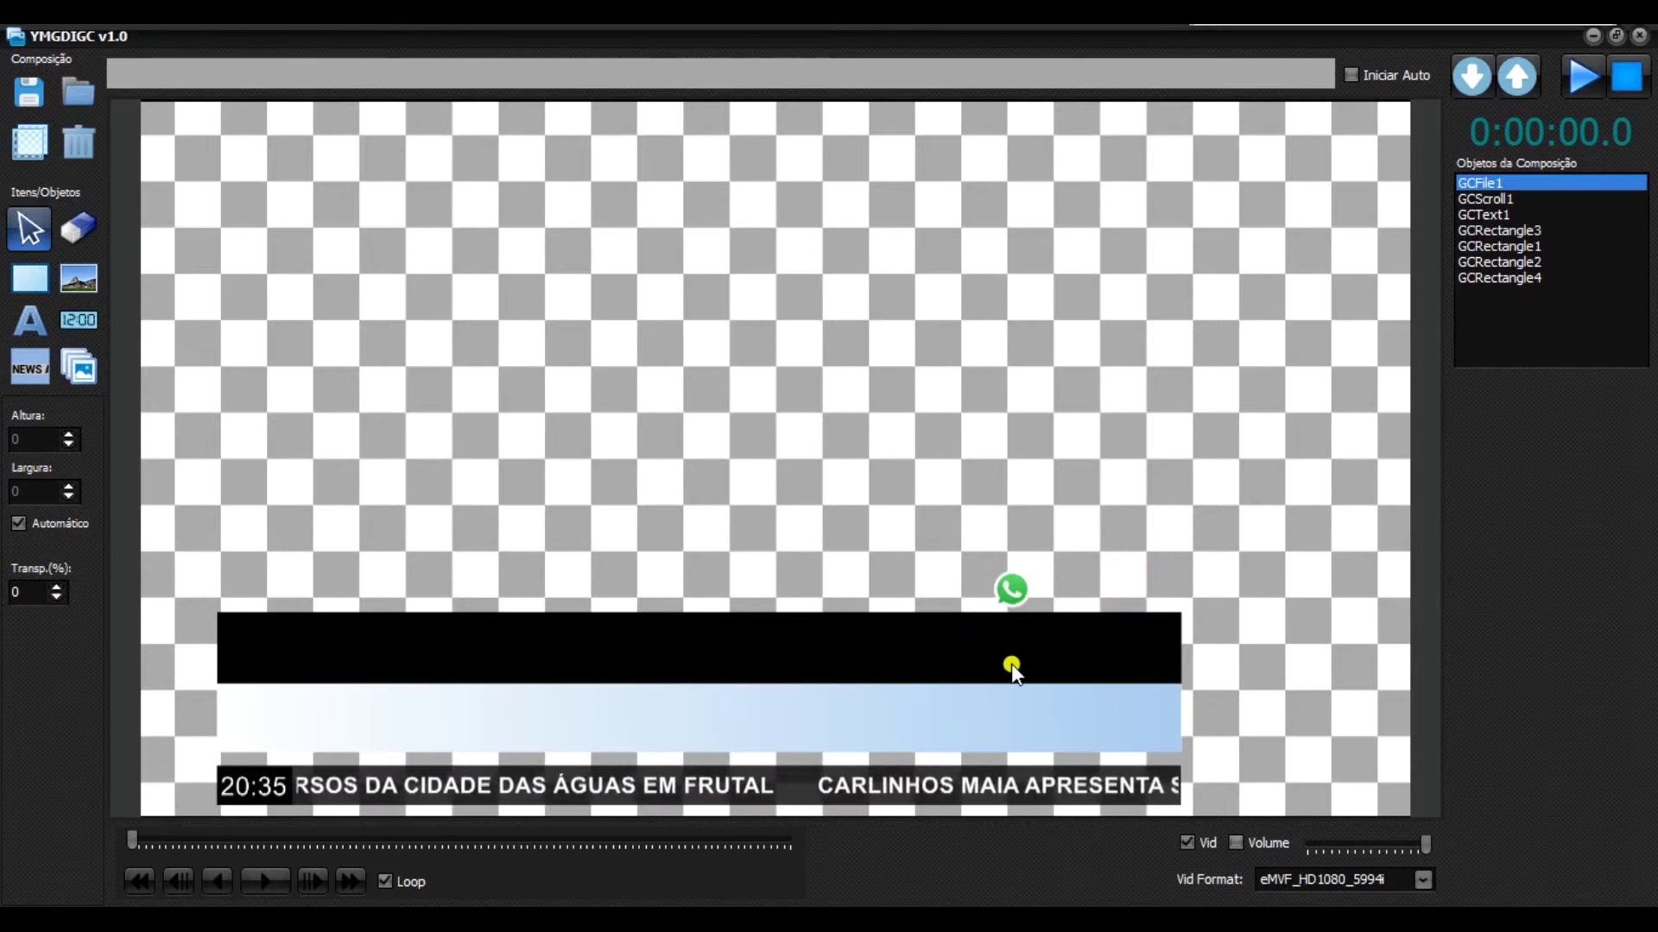
# Duplicate the gradient bar and fit the copy above the black bar's right end, at about X 1283, Y 712, about 292 wide and 61 high.
pyautogui.click(886, 727)
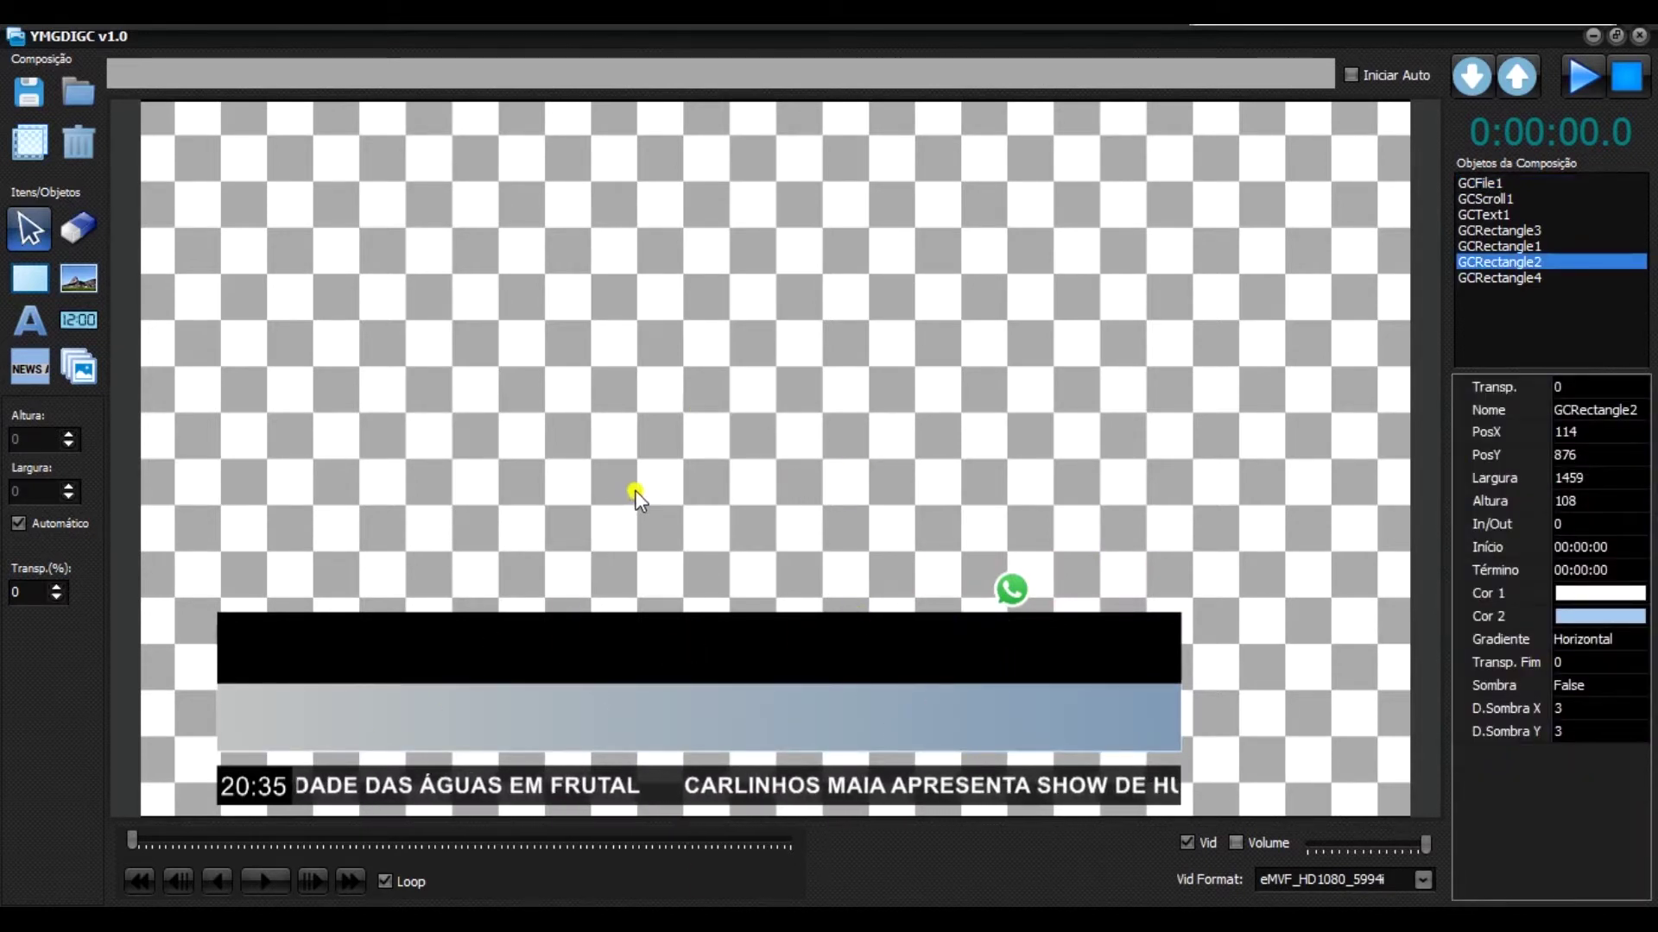
pyautogui.hotkey('ctrl', 'v')
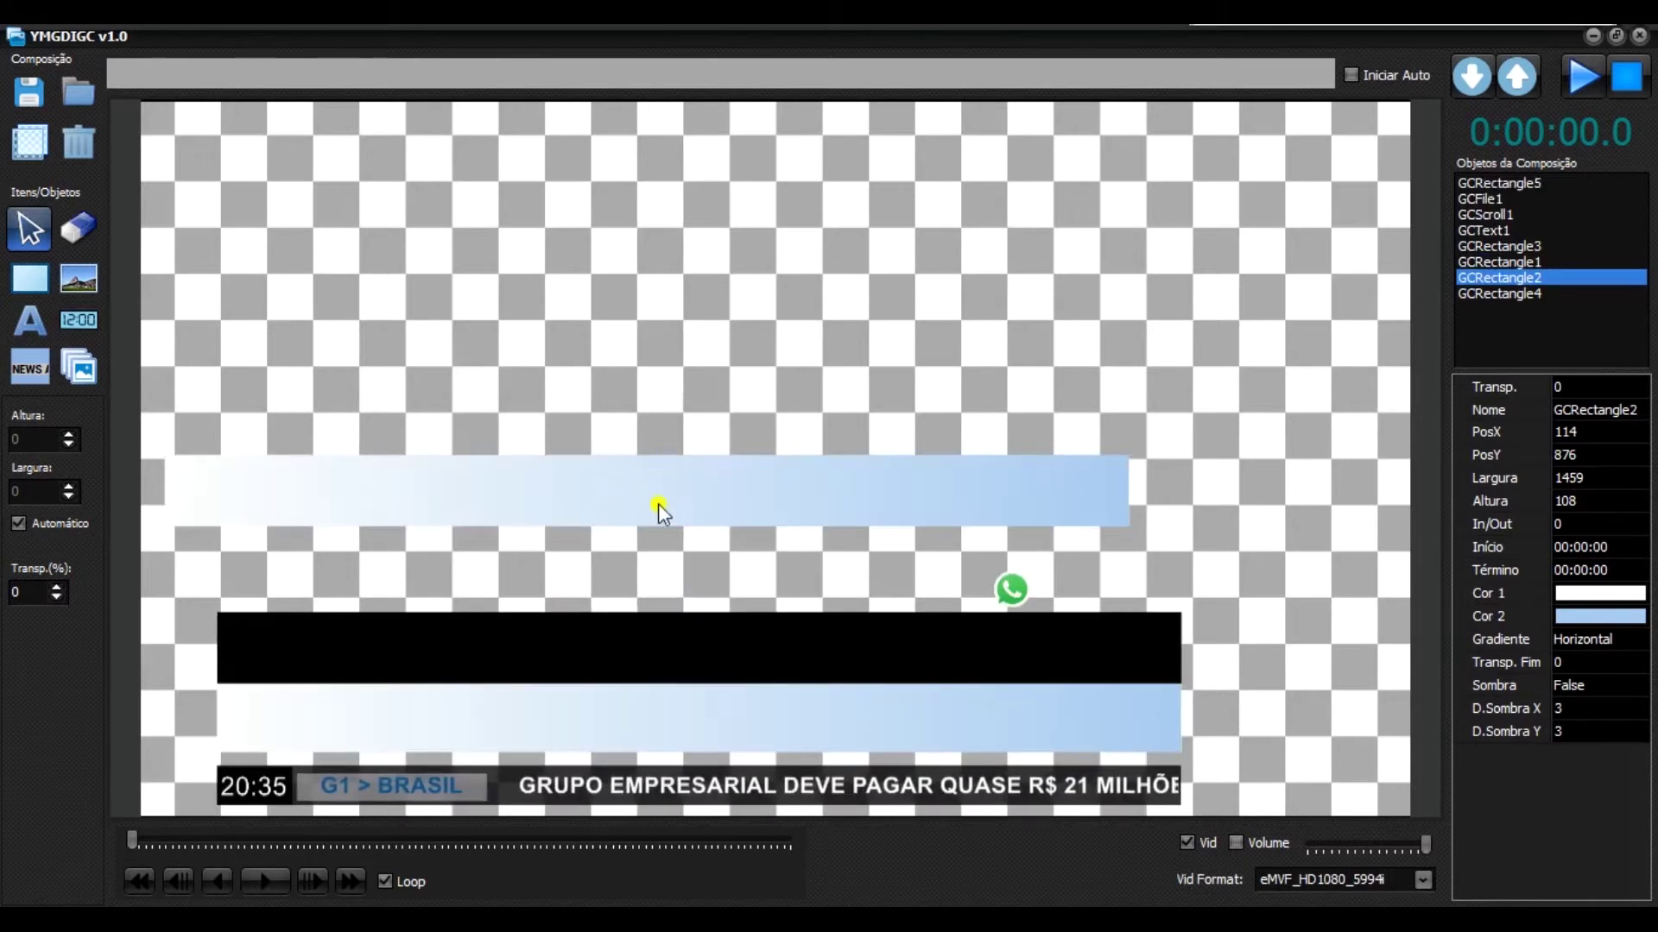
pyautogui.click(585, 497)
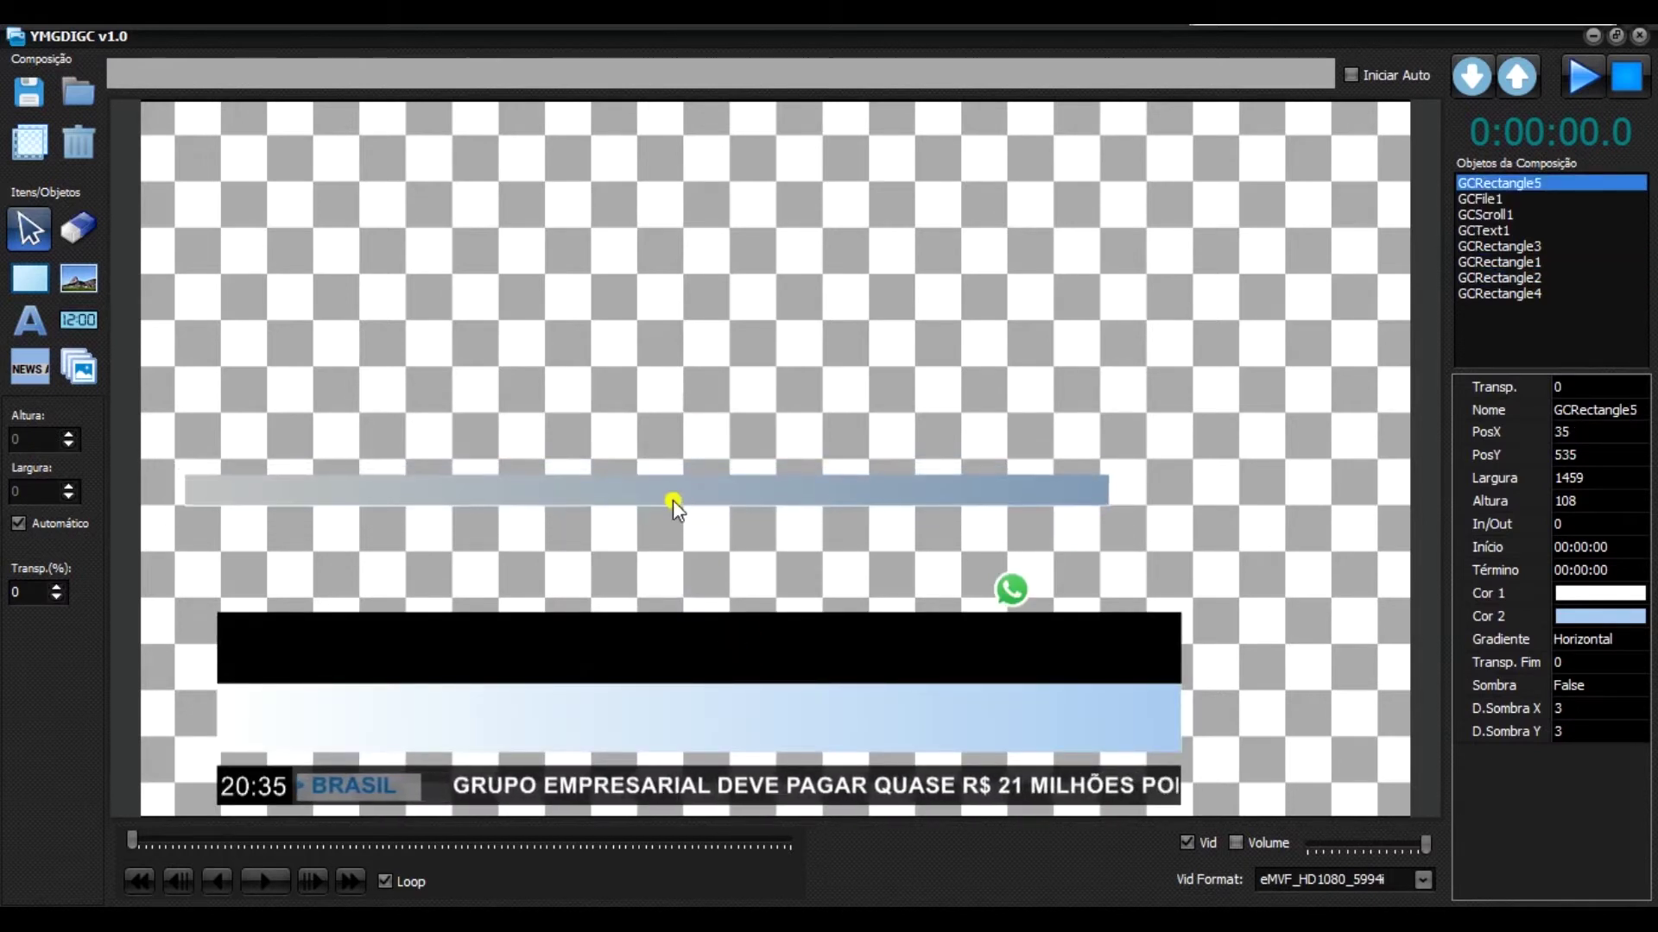
pyautogui.moveTo(179, 487); pyautogui.dragTo(1044, 603)
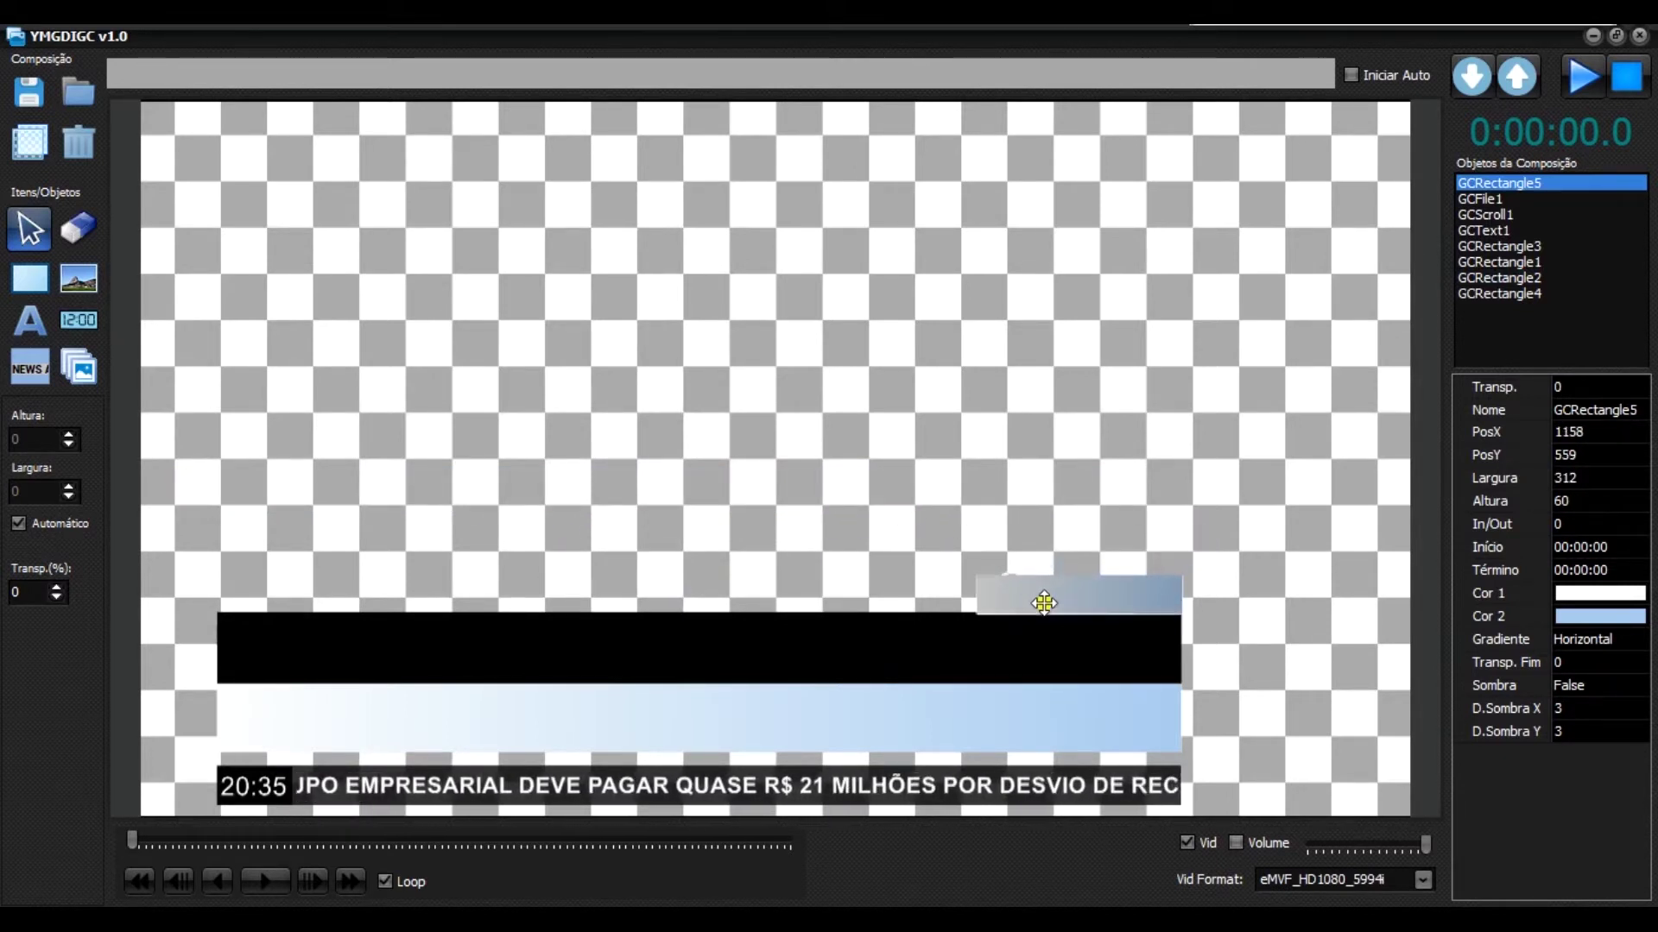
pyautogui.moveTo(1044, 597); pyautogui.dragTo(1002, 603)
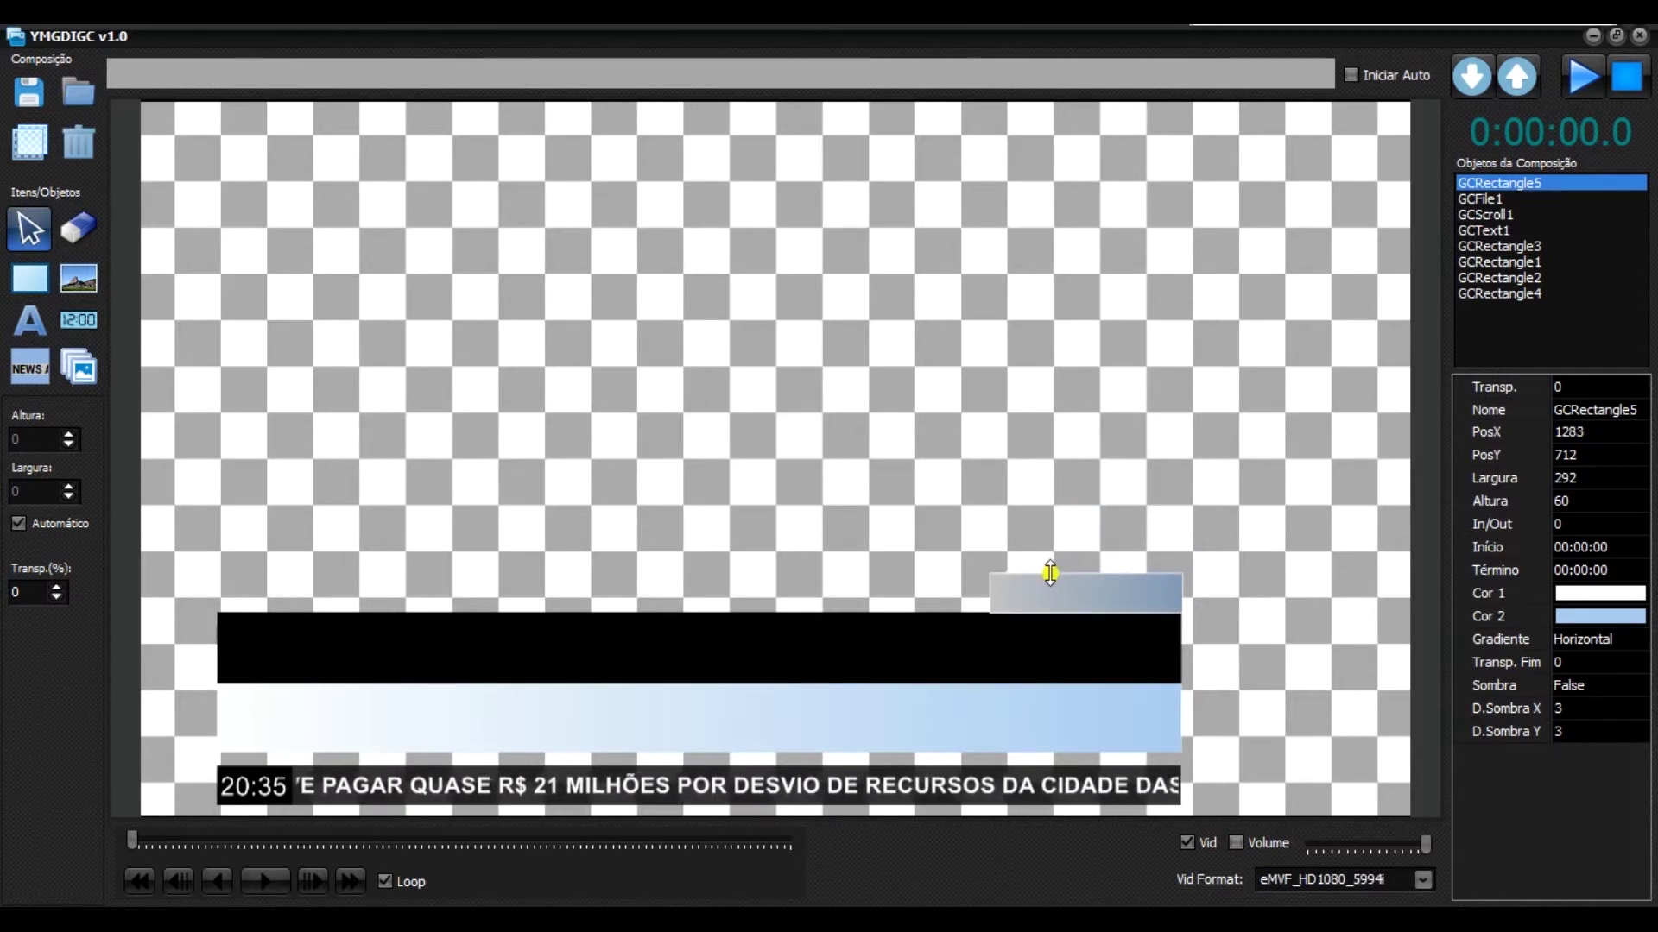
# Send the small gradient box to the back so it sits behind the WhatsApp icon.
pyautogui.rightClick(1070, 599)
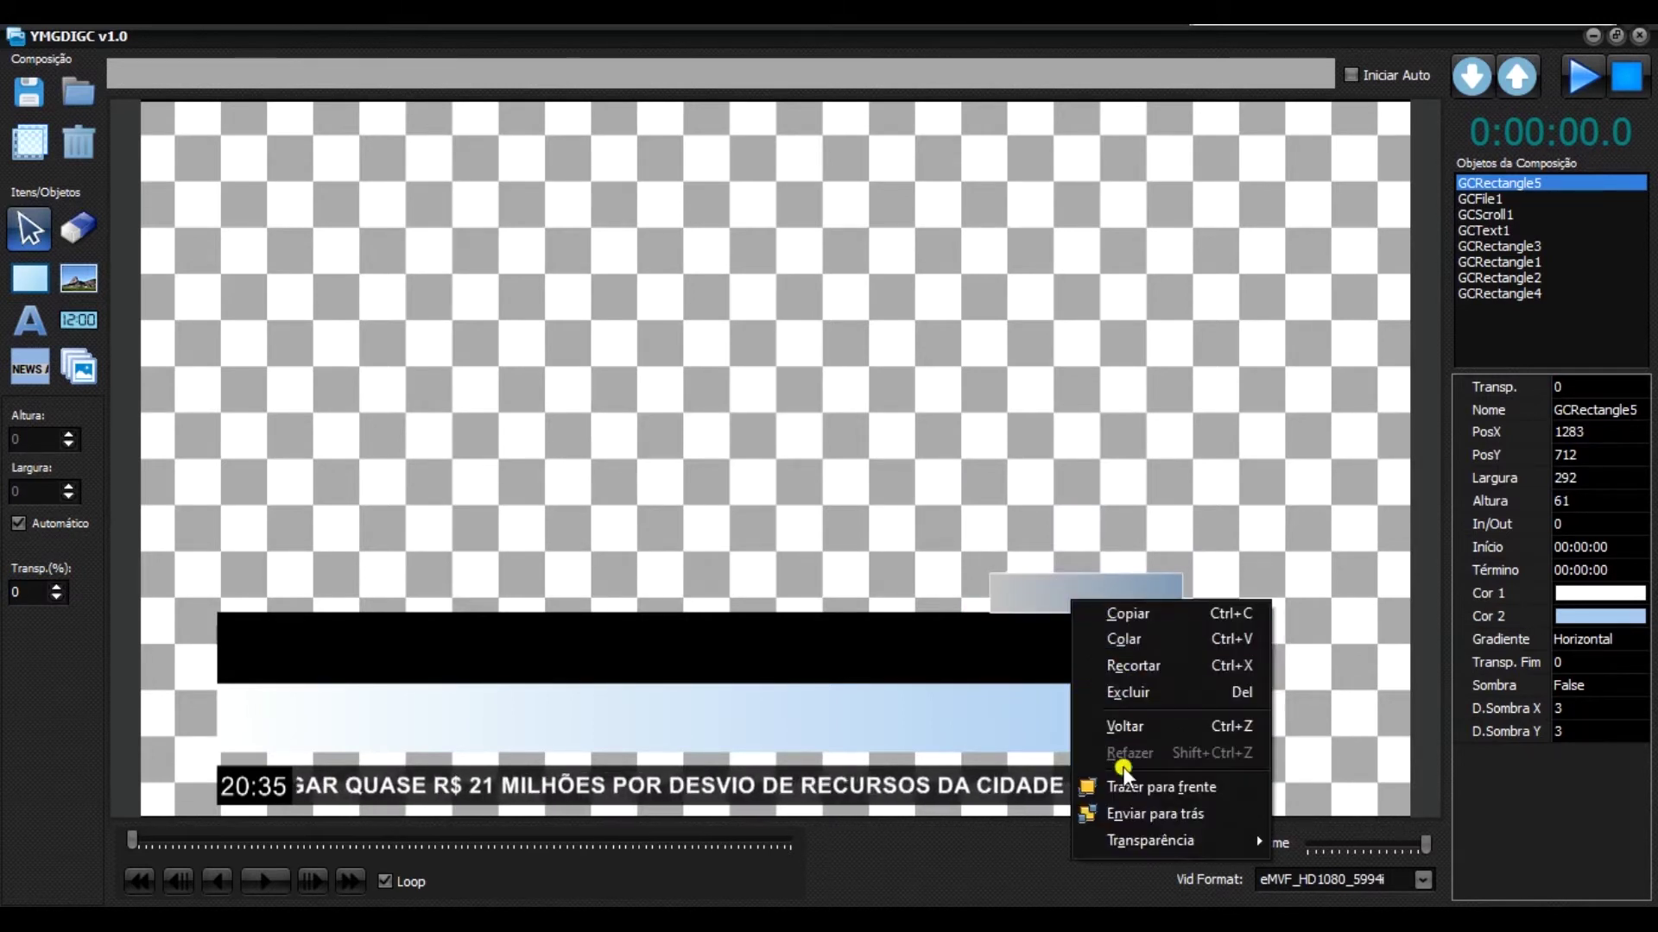
pyautogui.click(1116, 790)
pyautogui.rightClick(1101, 598)
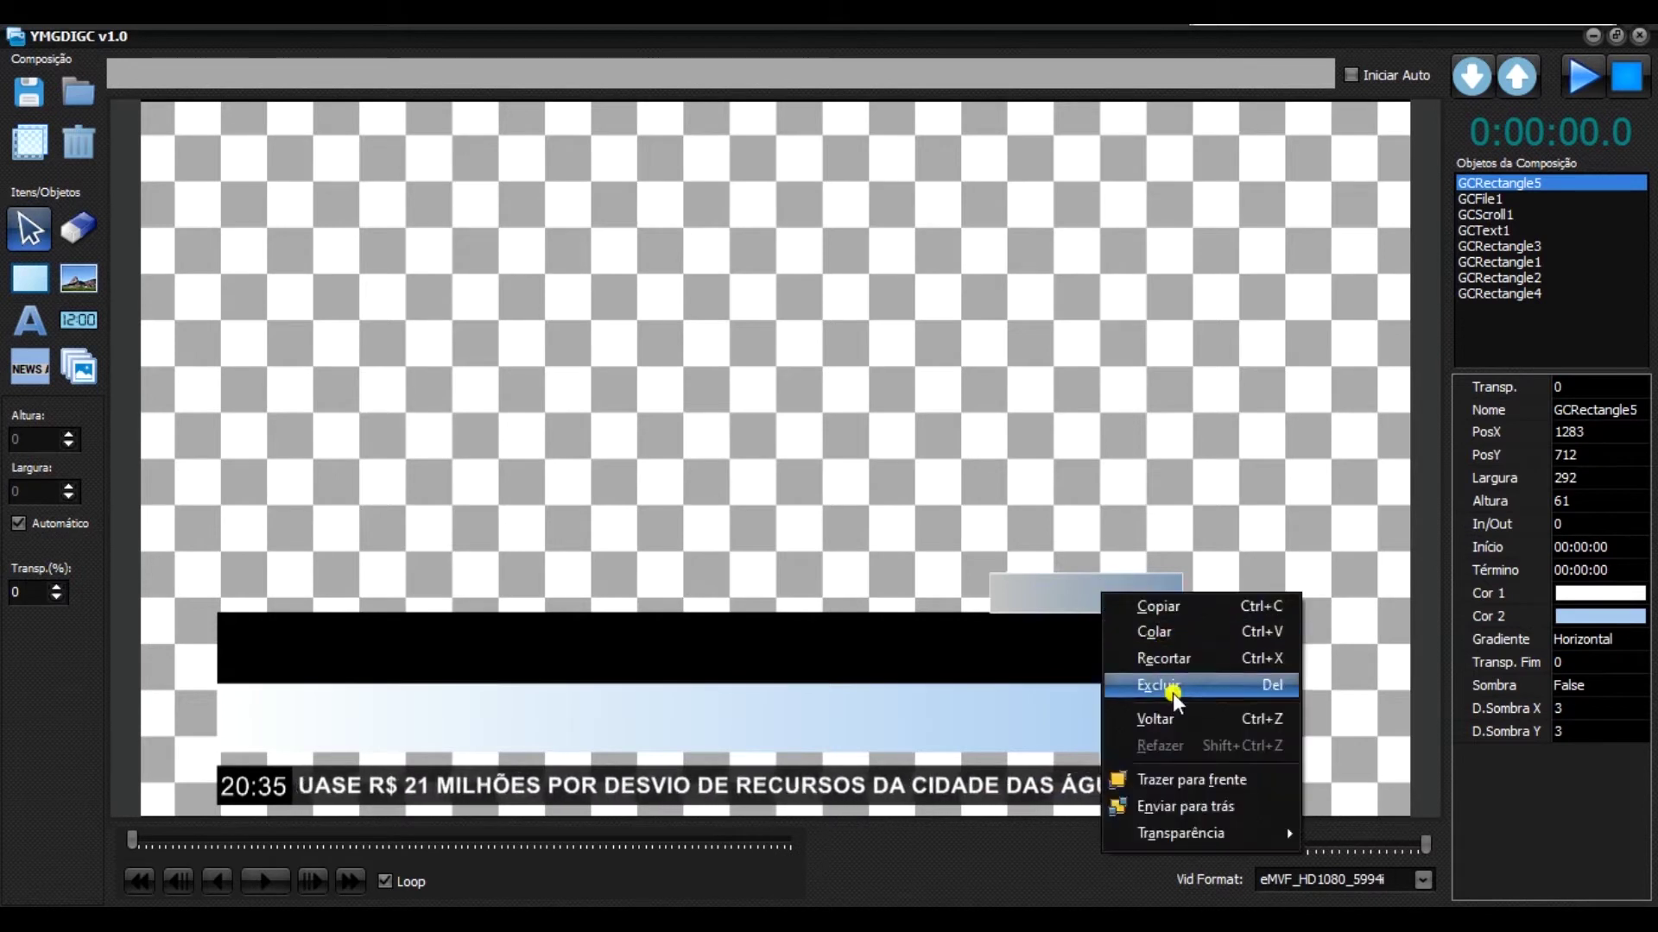
pyautogui.click(1173, 803)
# Nudge the WhatsApp icon into place at the left end of the small gradient box, at about X 1287, Y 716.
pyautogui.click(993, 598)
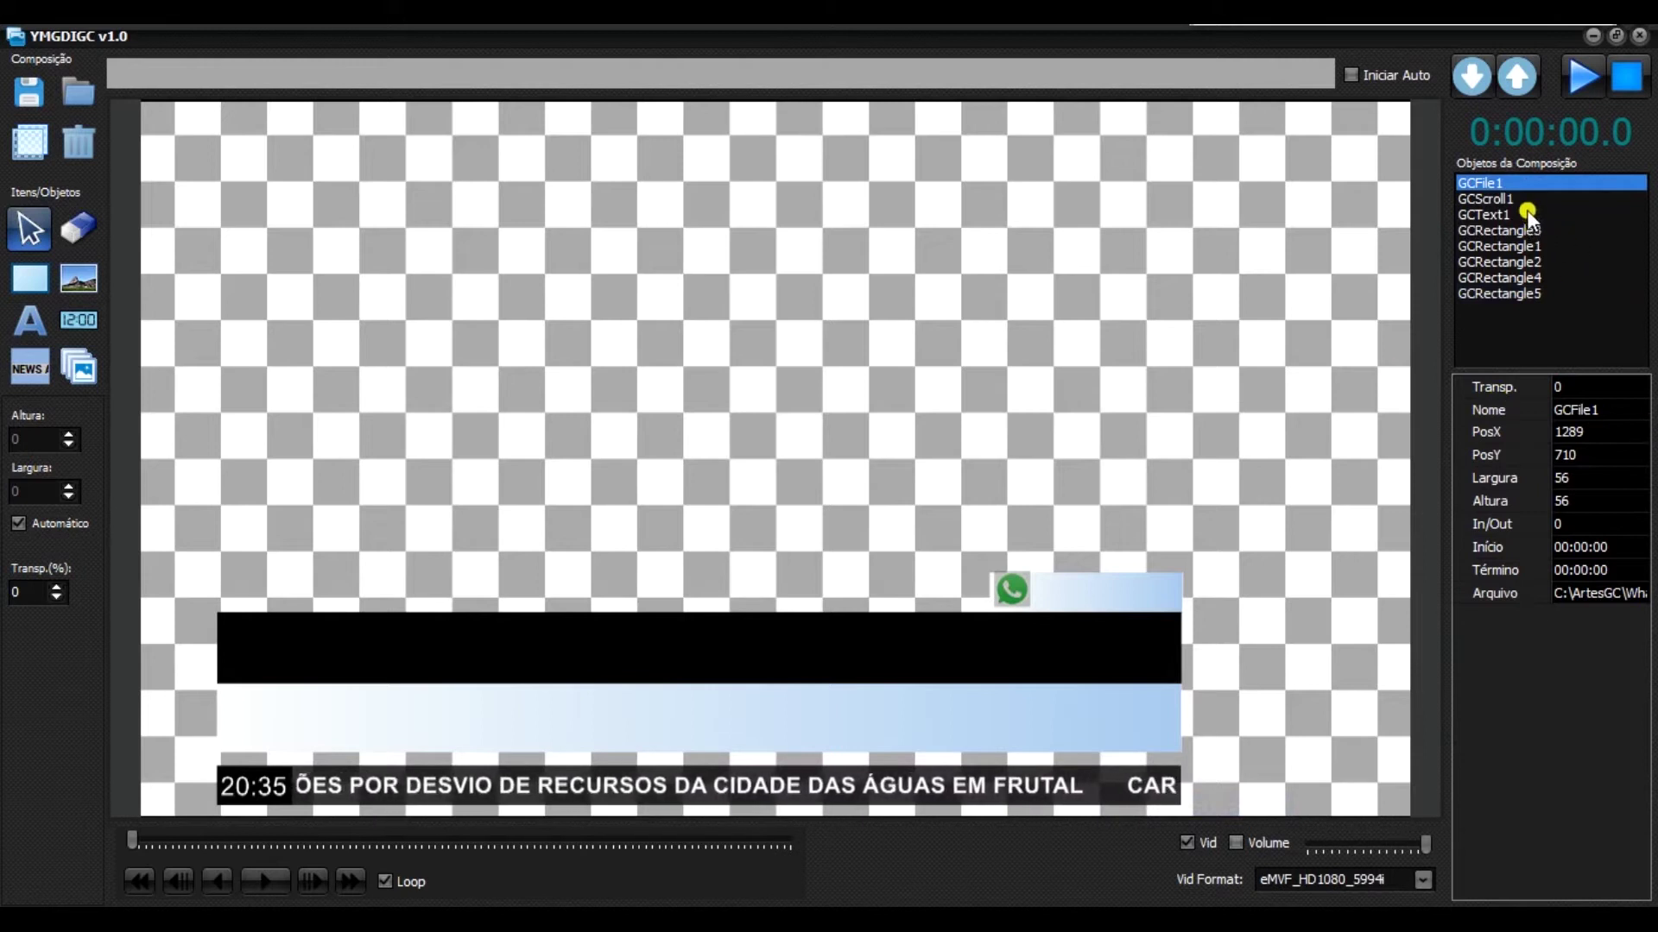
pyautogui.click(1505, 217)
pyautogui.click(1478, 187)
pyautogui.press('Down')
pyautogui.press('Down')
pyautogui.press('Down')
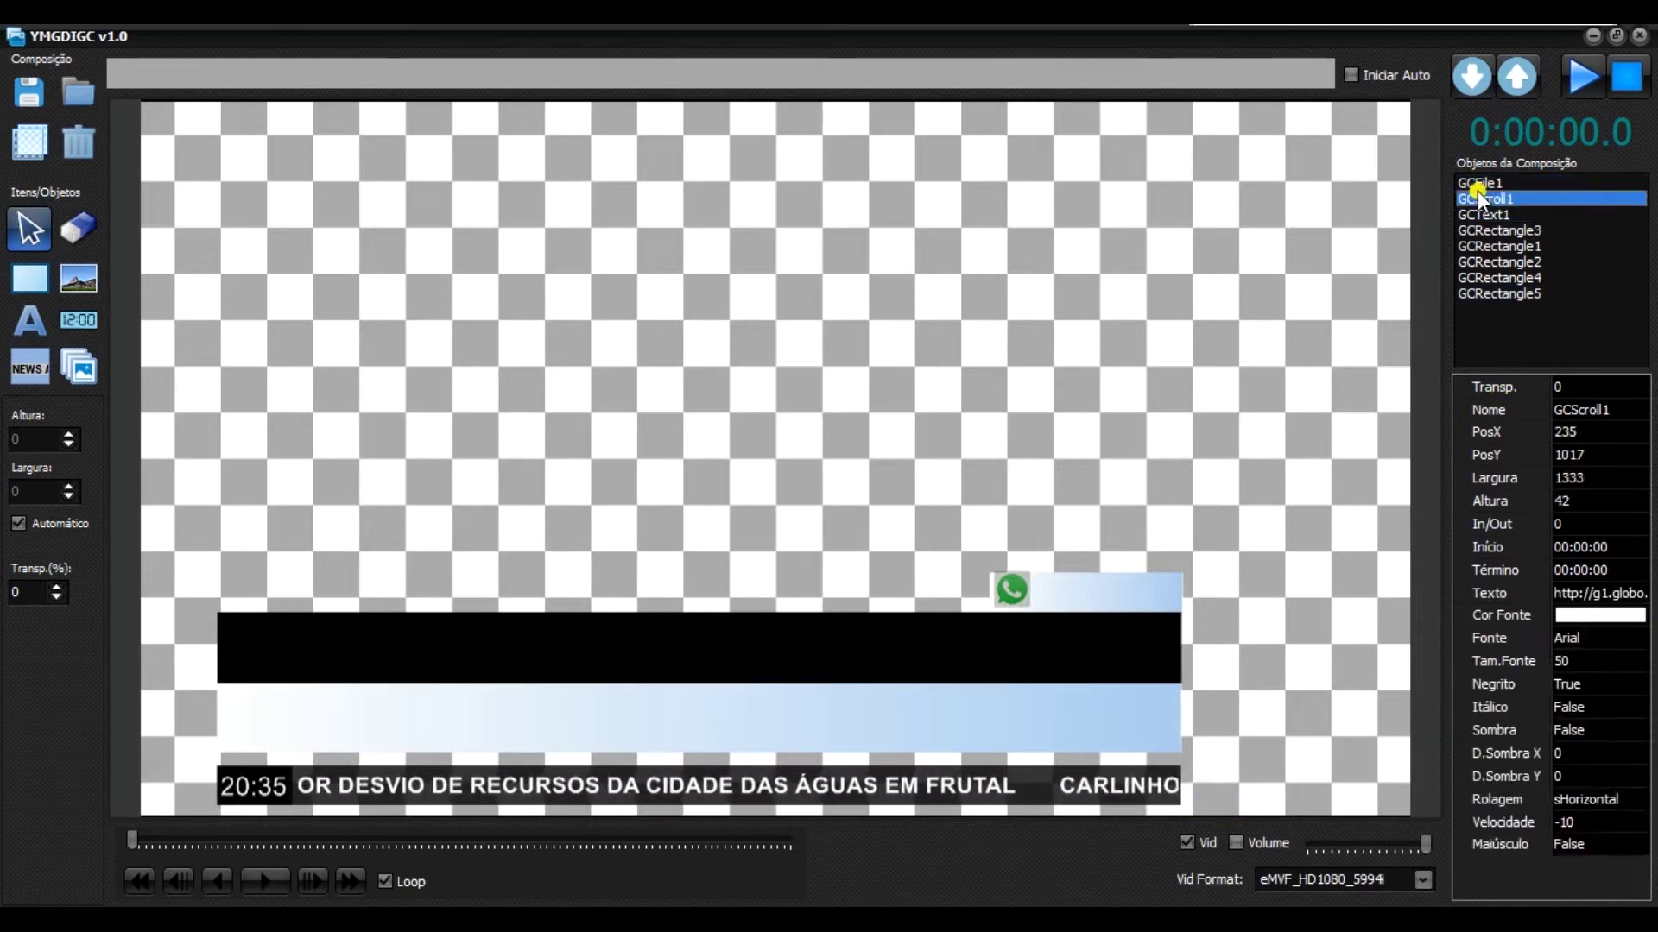
pyautogui.click(1513, 182)
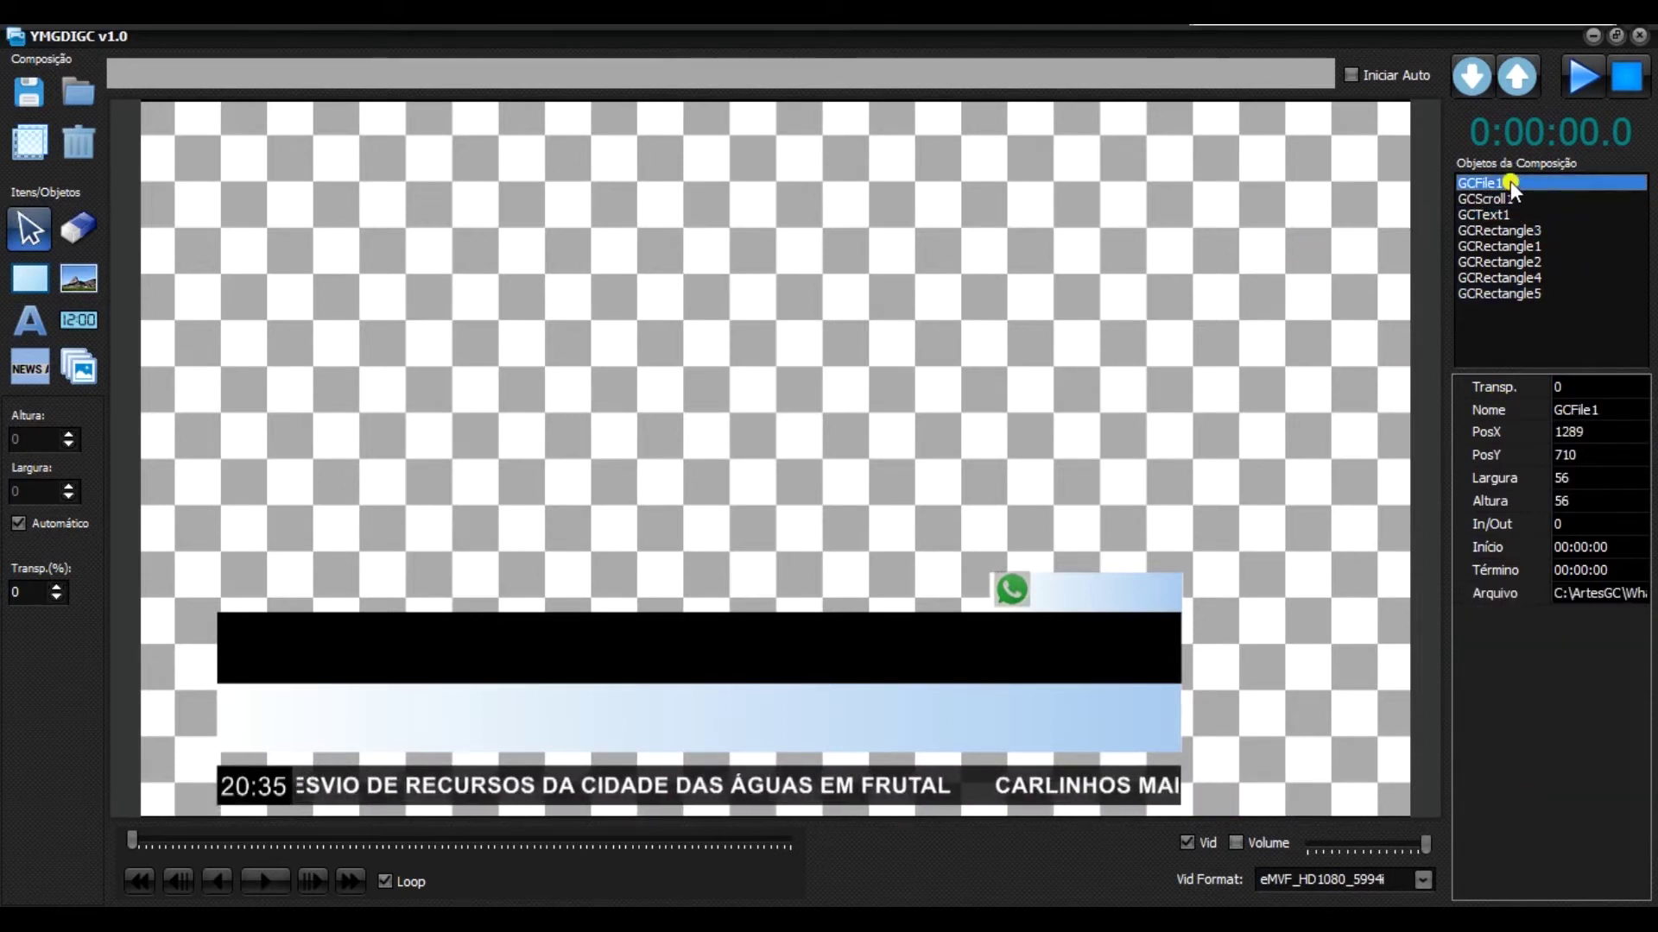
pyautogui.press('Down')
pyautogui.press('Up')
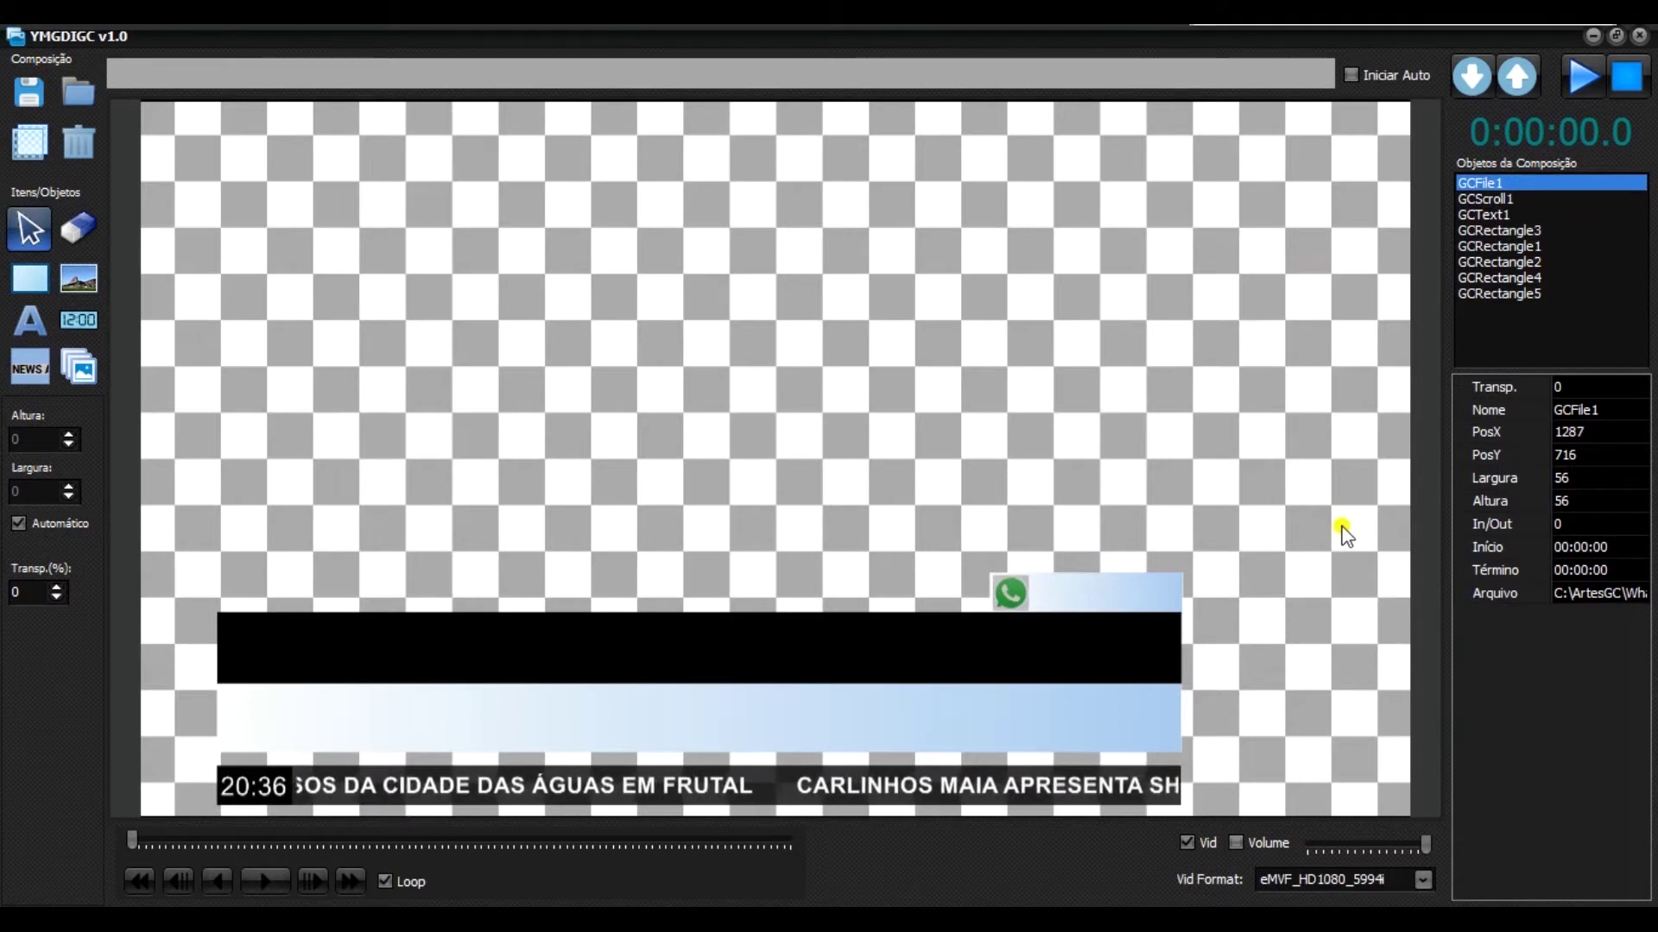
pyautogui.click(915, 411)
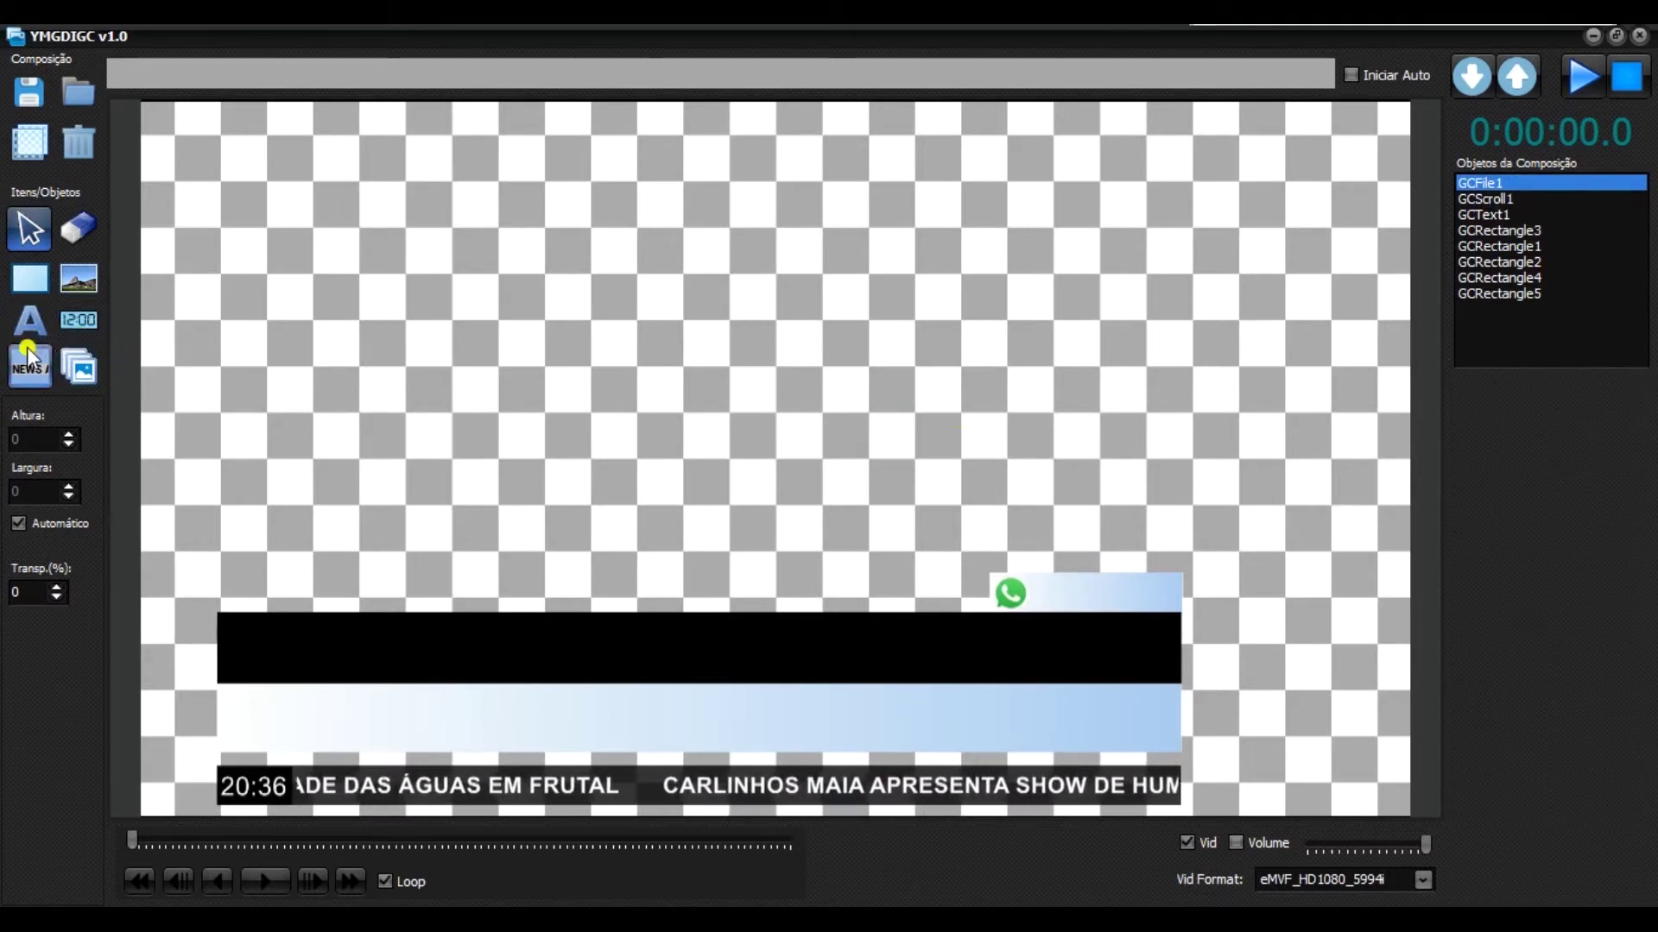
# Insert a text object containing the WhatsApp phone number into the composition.
pyautogui.click(41, 315)
pyautogui.click(541, 401)
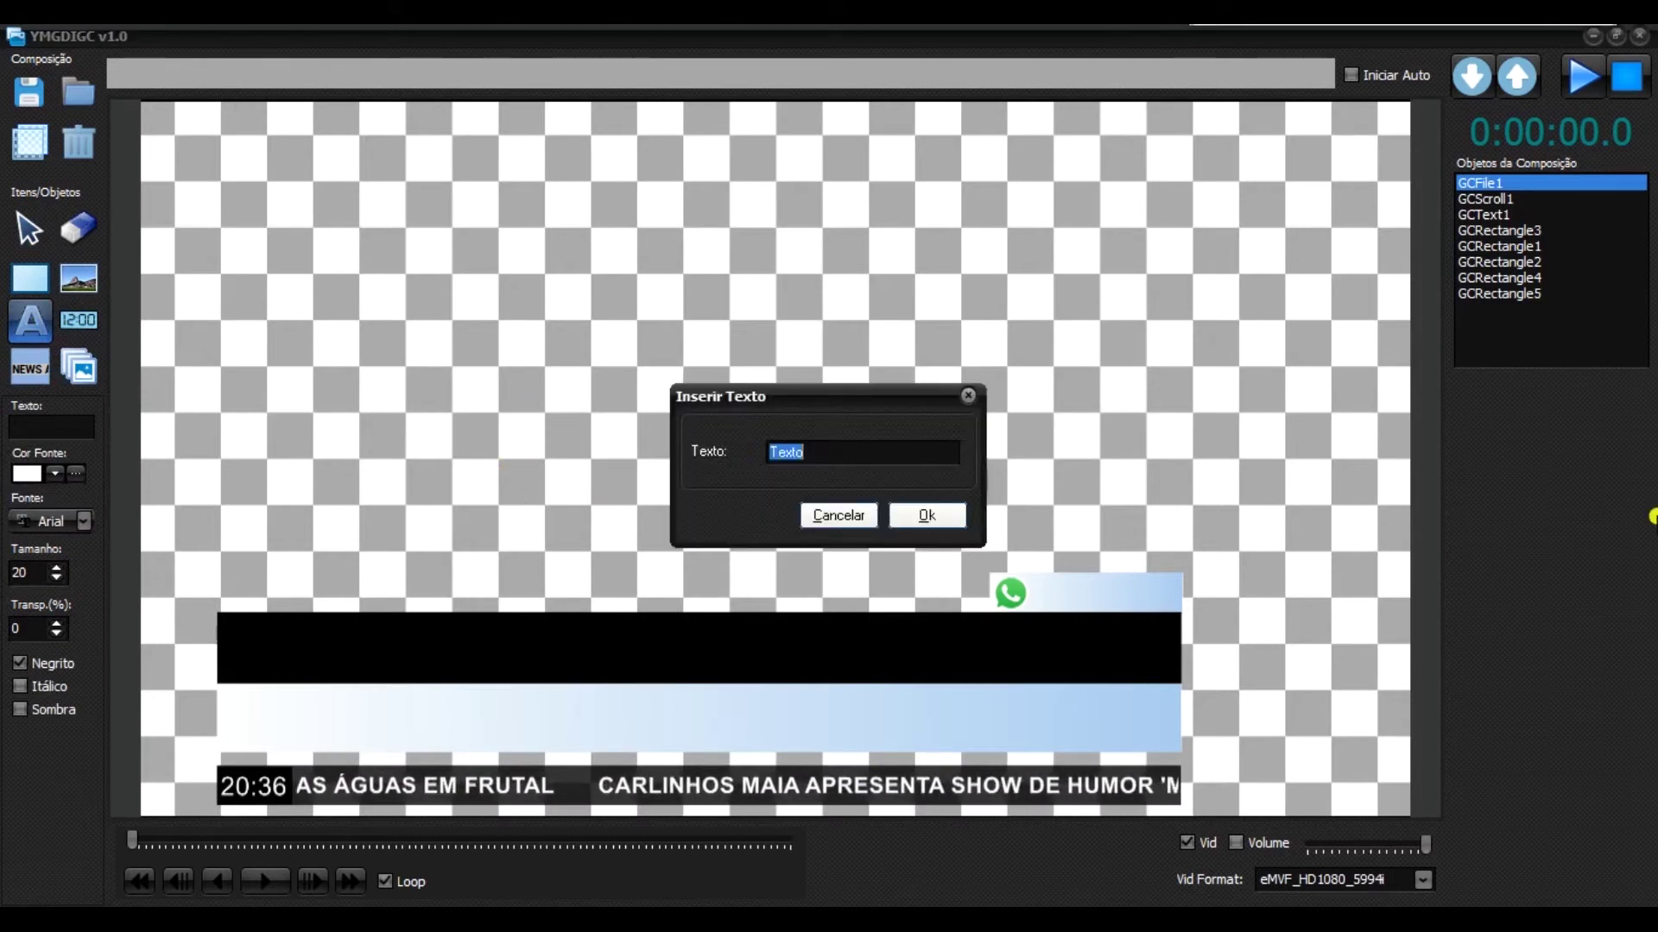
pyautogui.write('(99)12345-6789')
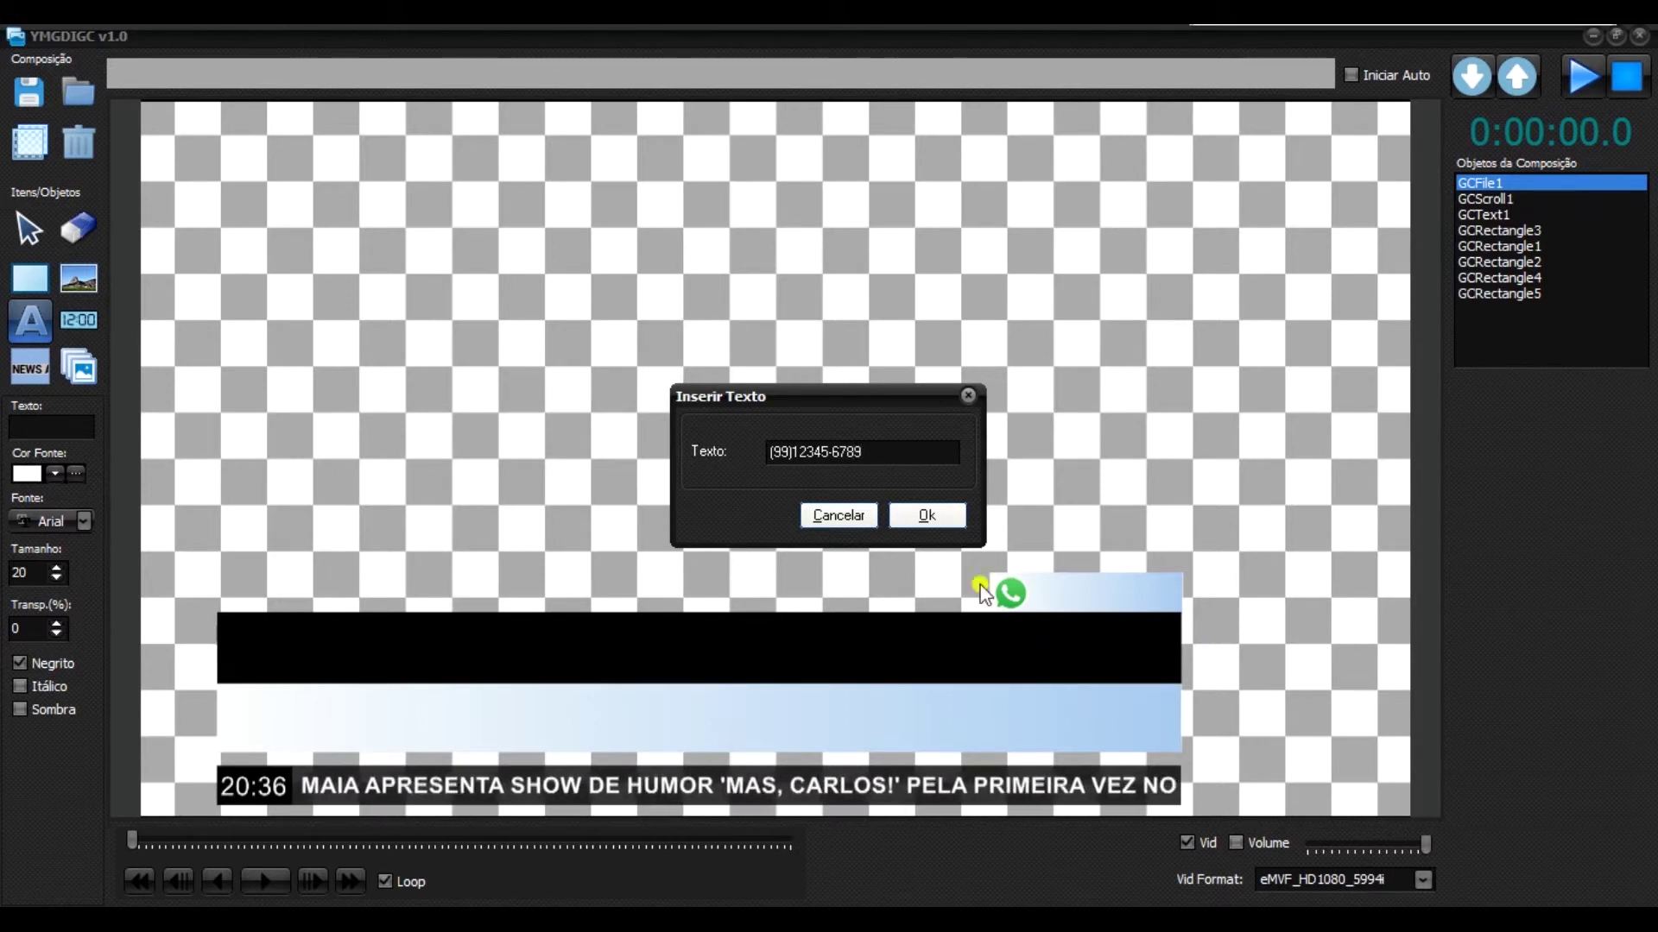
pyautogui.click(909, 525)
# Fit the phone number text beside the WhatsApp icon, at about X 1337, Y 724, about 239 wide and 38 high.
pyautogui.moveTo(556, 432); pyautogui.dragTo(1119, 602)
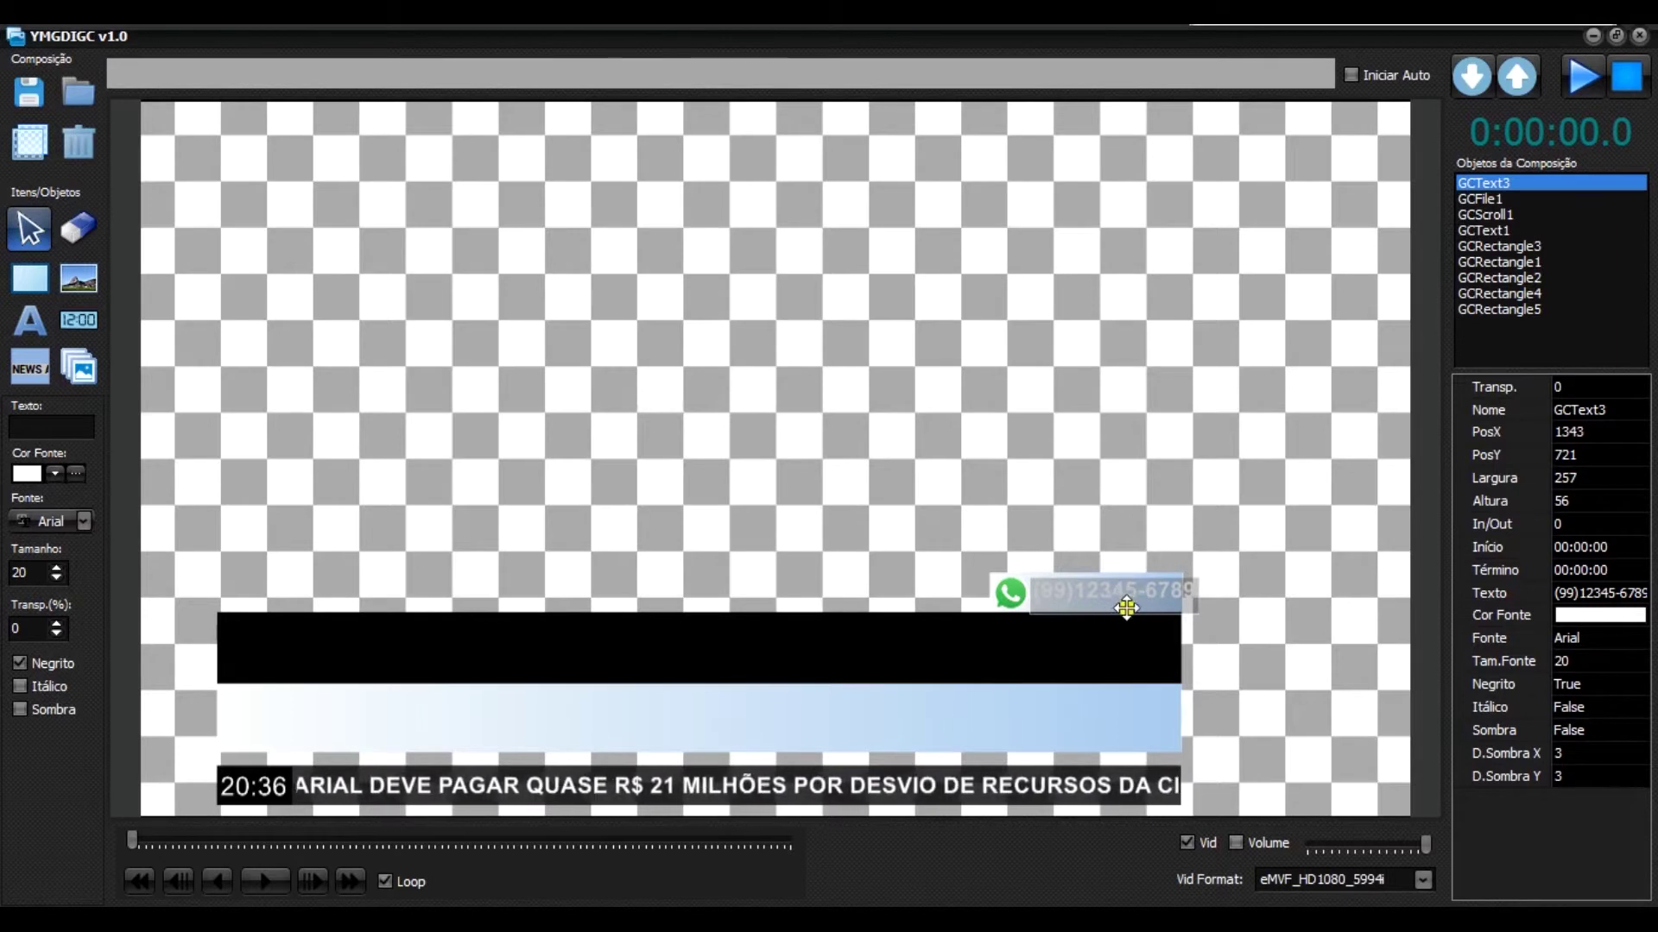
pyautogui.moveTo(1194, 589); pyautogui.dragTo(1195, 588)
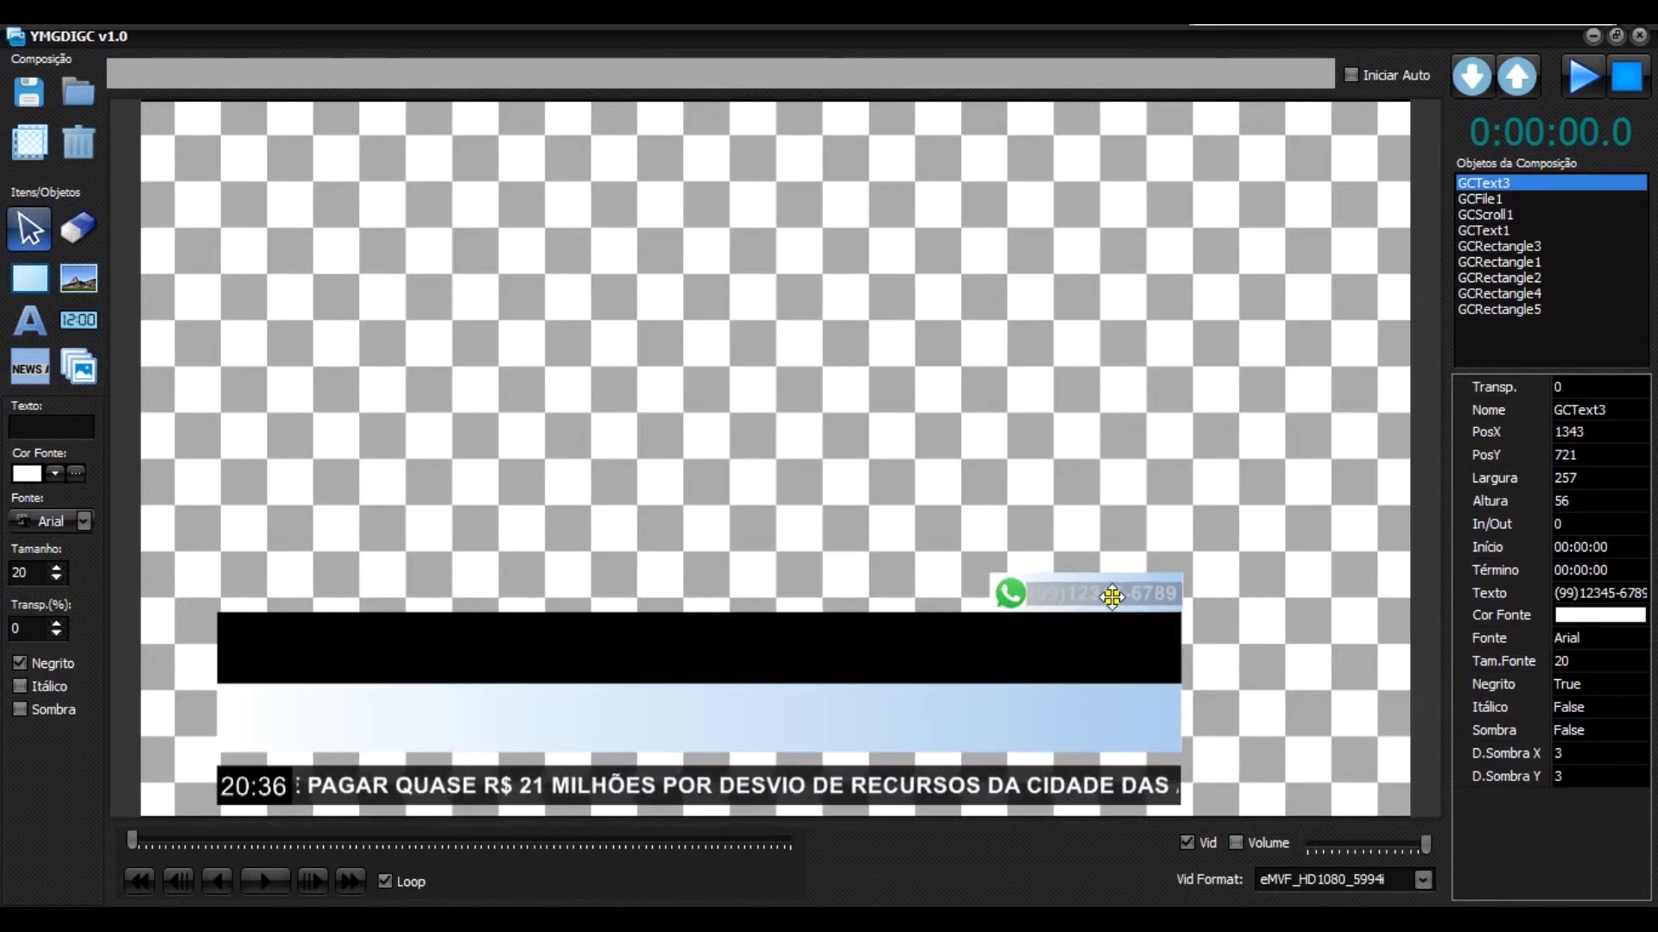
pyautogui.moveTo(1114, 593); pyautogui.dragTo(1108, 596)
pyautogui.click(1286, 658)
# Set the phone number text's font color to black.
pyautogui.click(1106, 603)
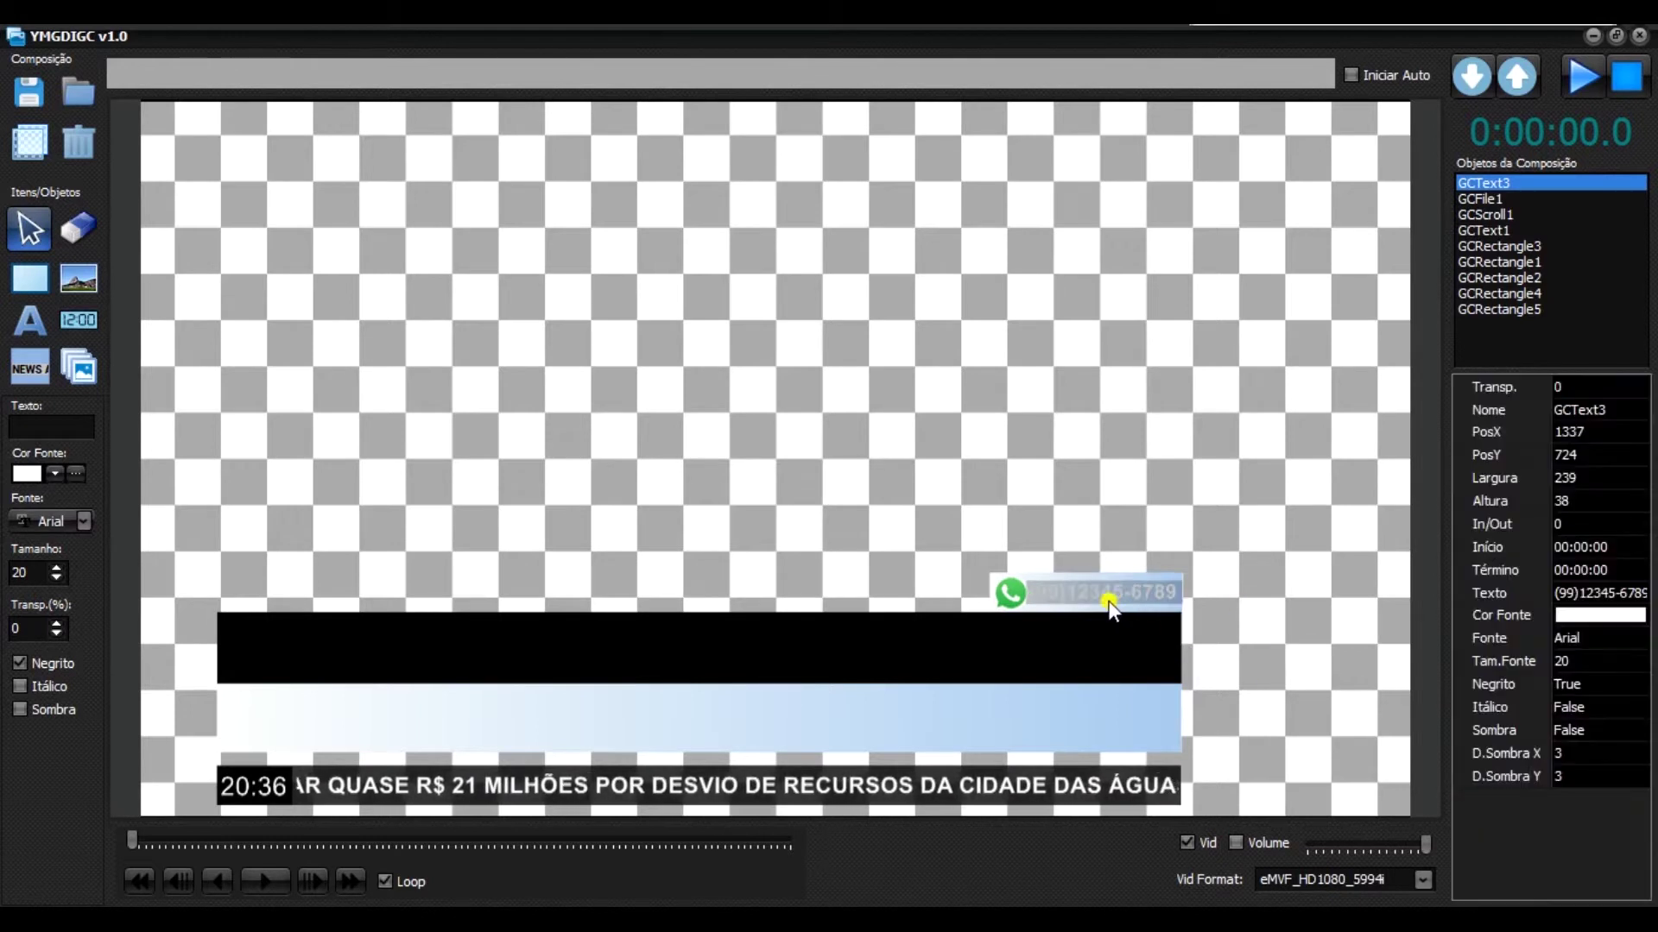
pyautogui.click(1620, 619)
pyautogui.scroll(-2, 1587, 653)
pyautogui.click(1582, 646)
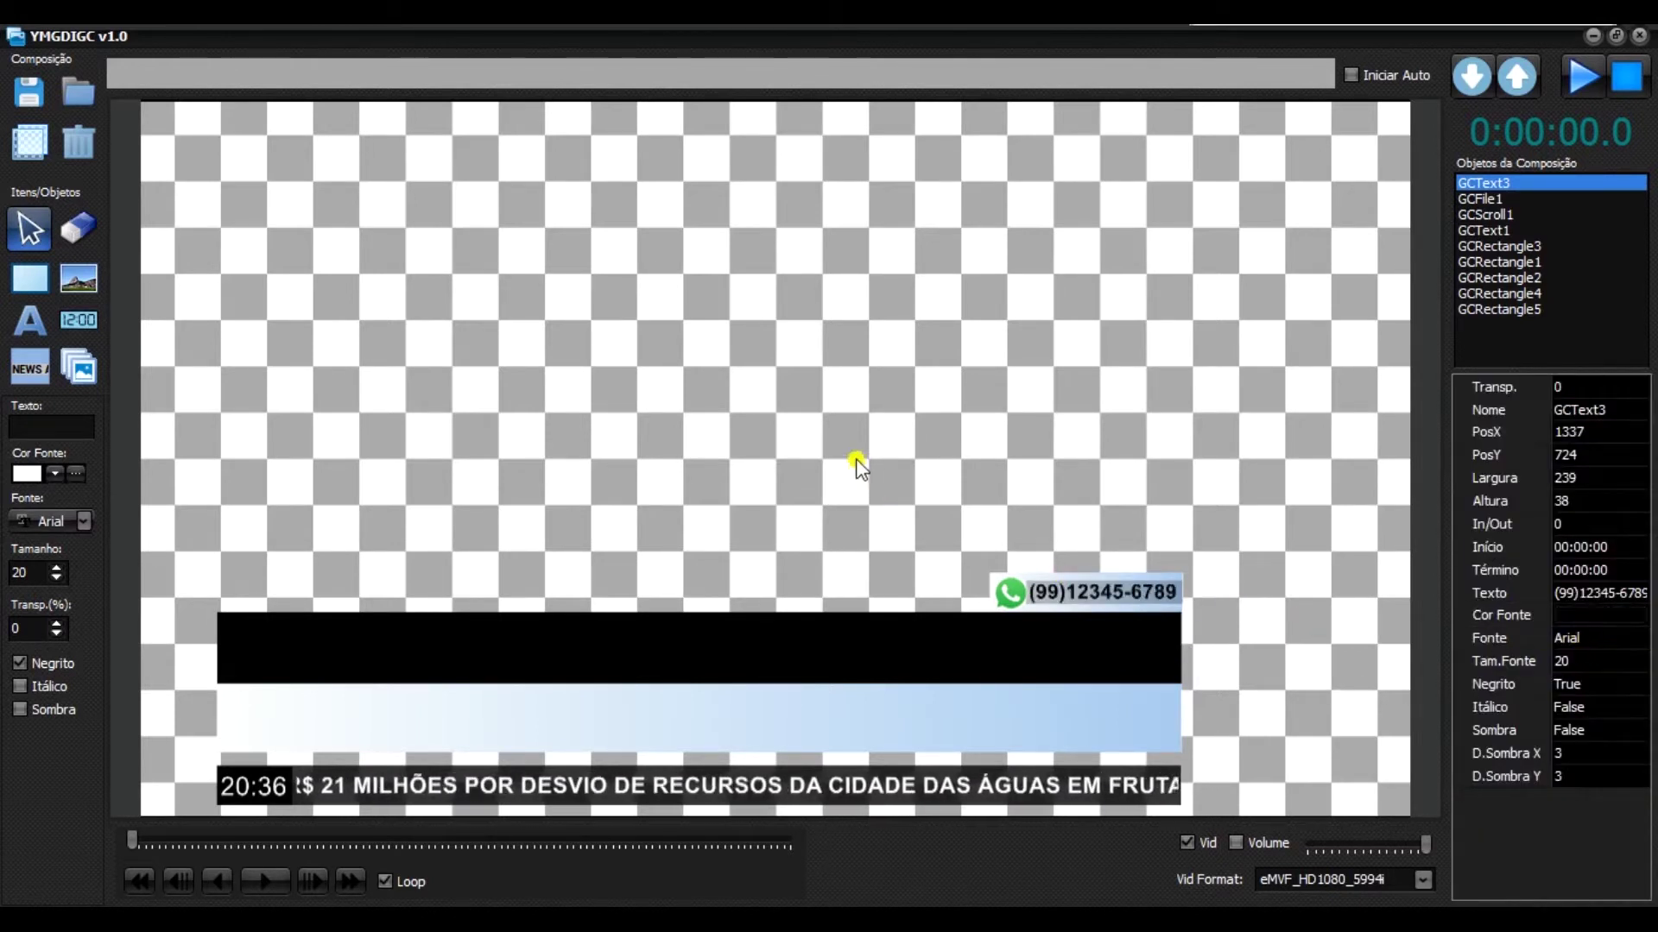
pyautogui.click(880, 487)
# Enable the shadow on the phone number text by setting Sombra to True.
pyautogui.click(1095, 589)
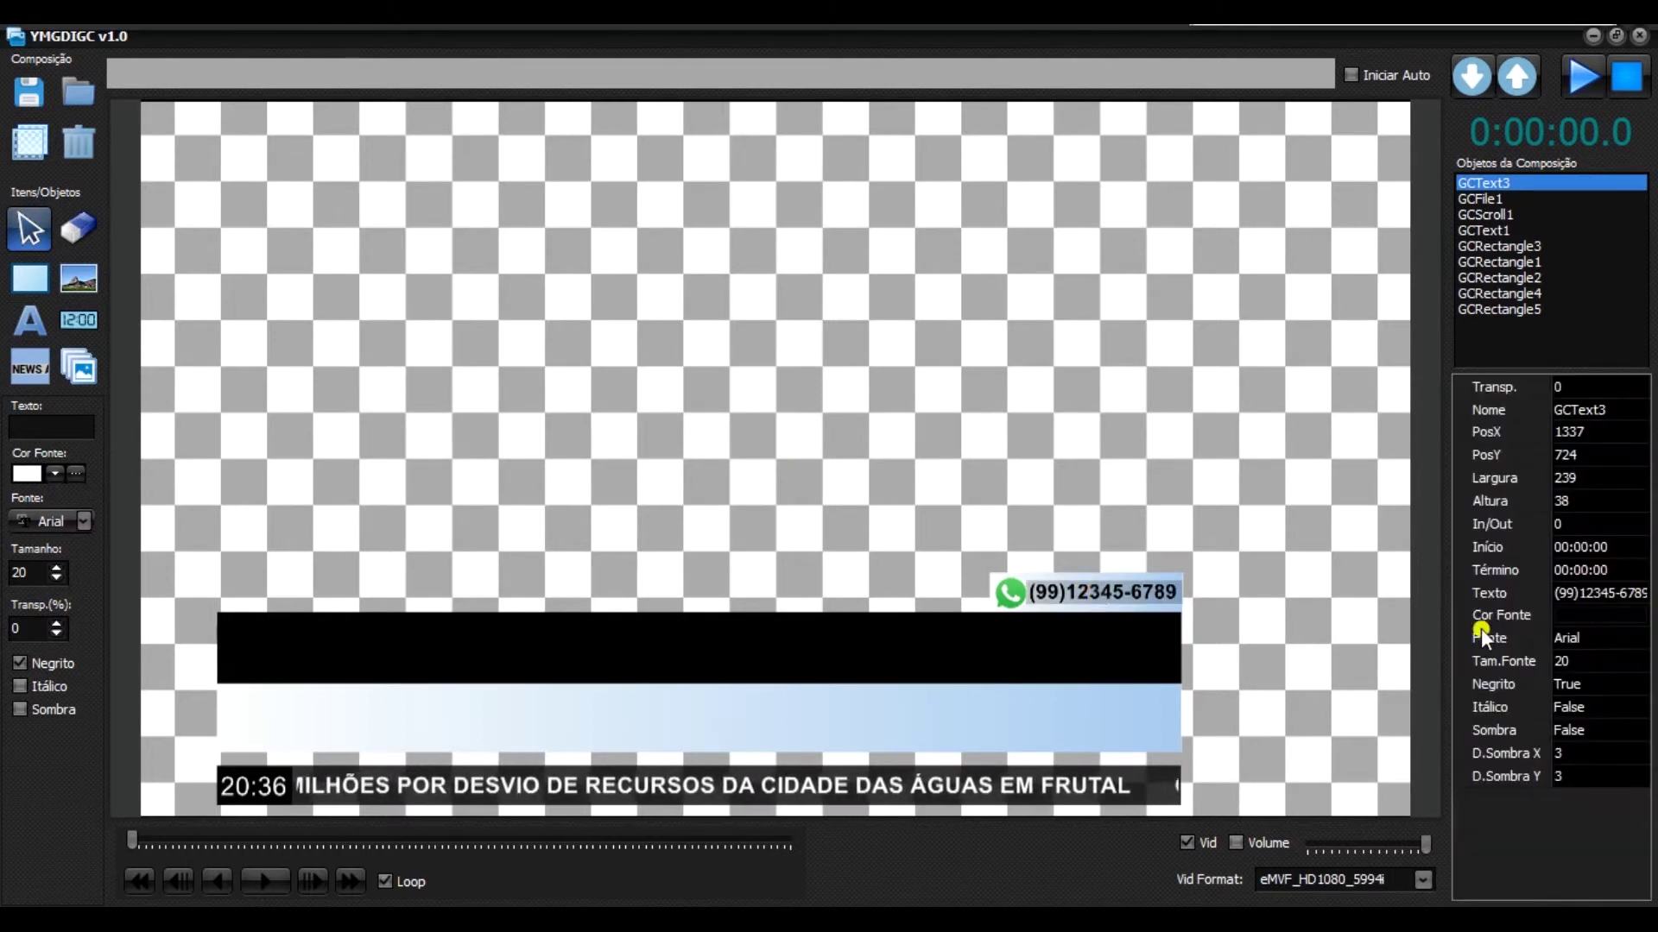
pyautogui.click(1573, 643)
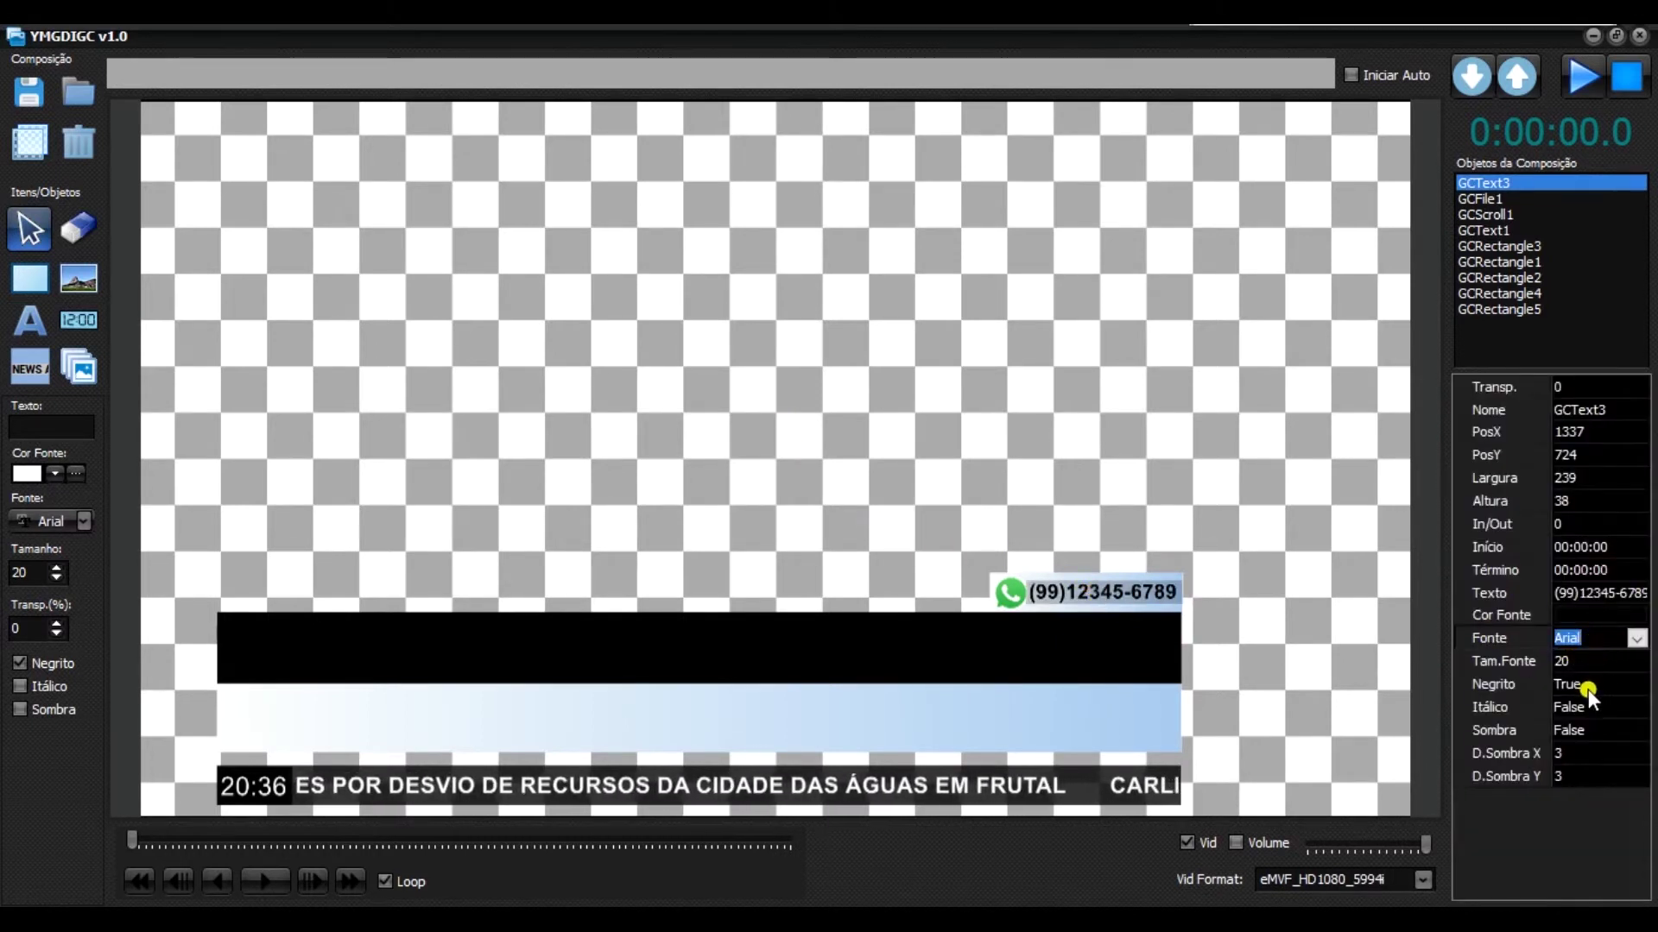
pyautogui.click(1624, 728)
pyautogui.click(1627, 730)
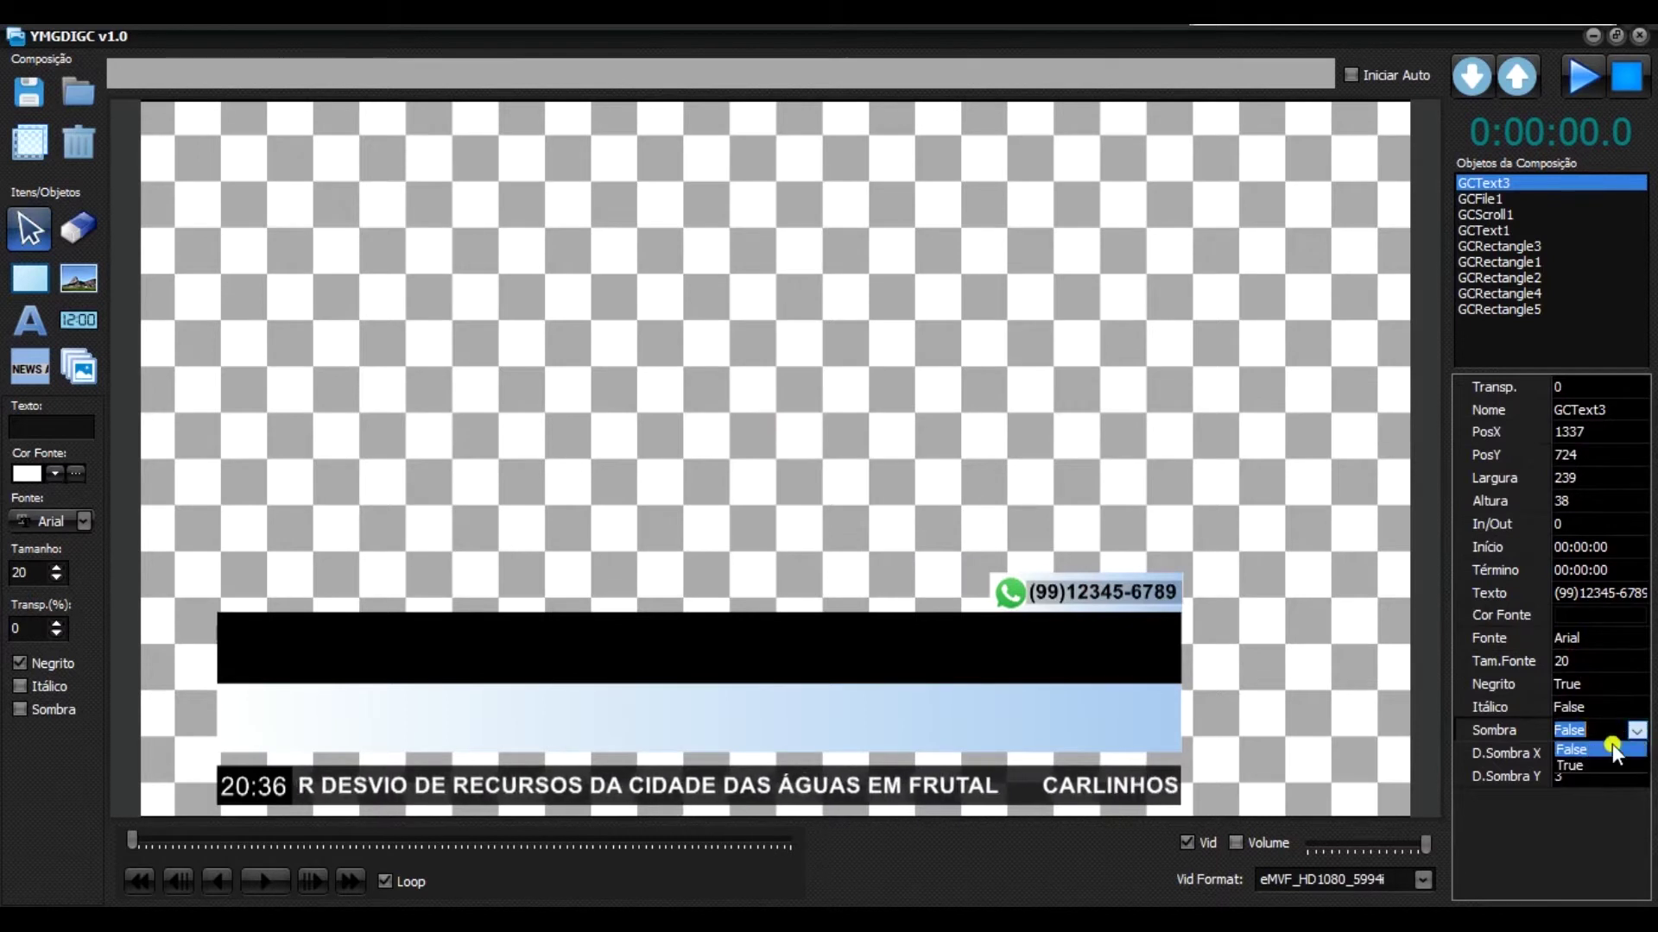
pyautogui.click(1603, 764)
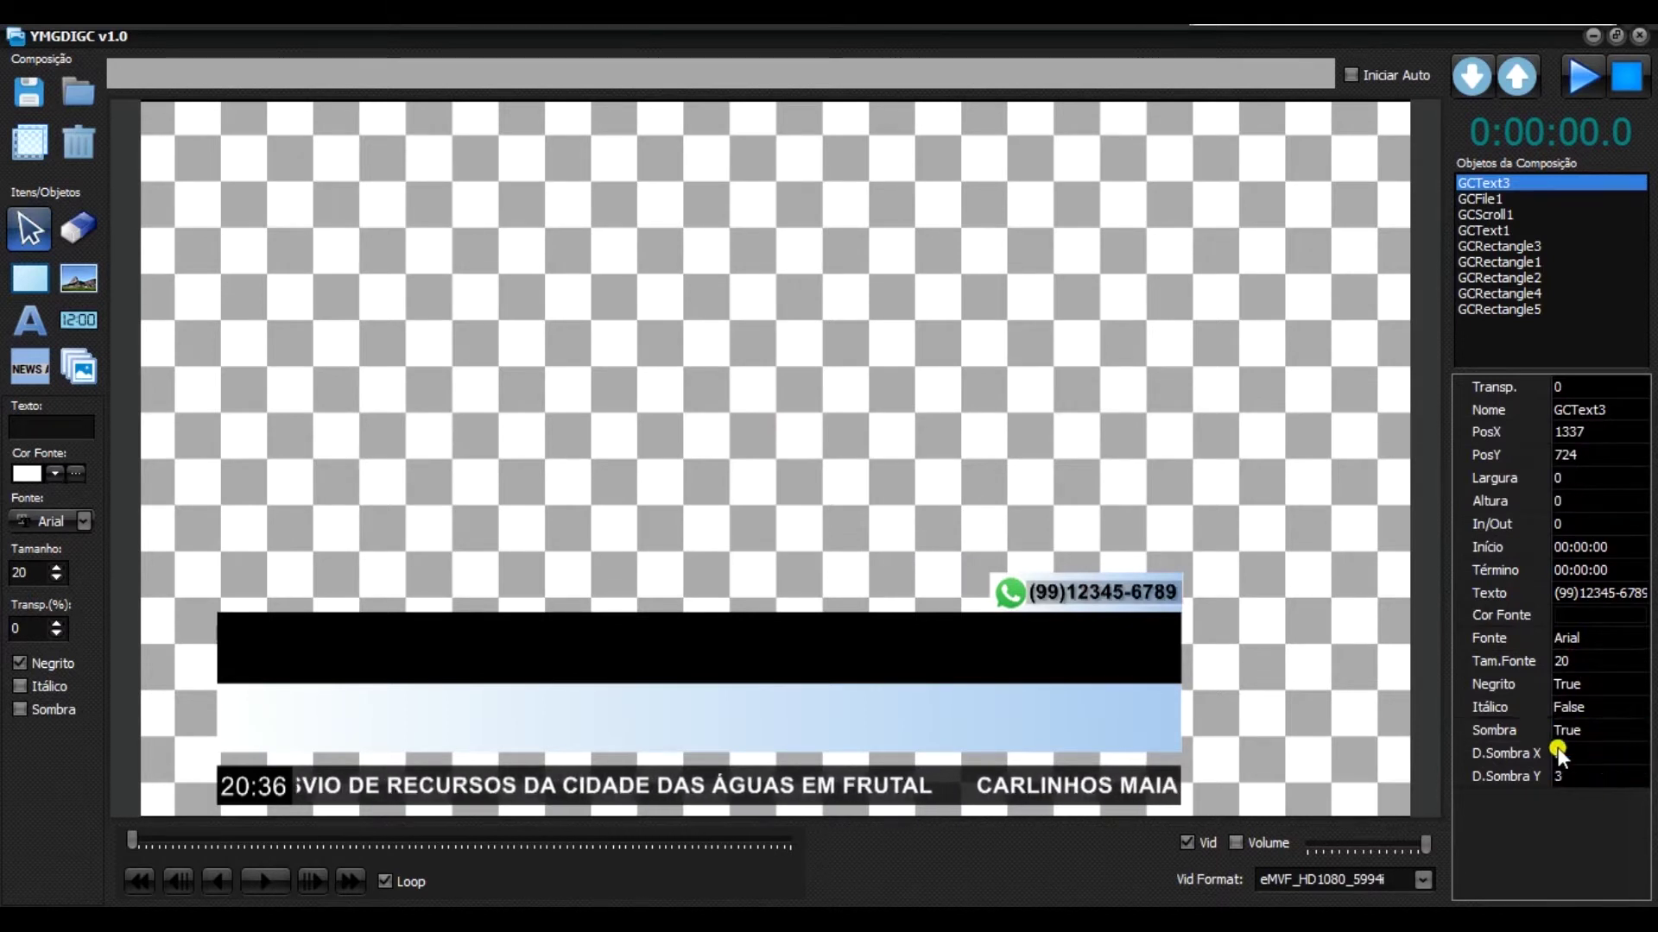
pyautogui.click(733, 429)
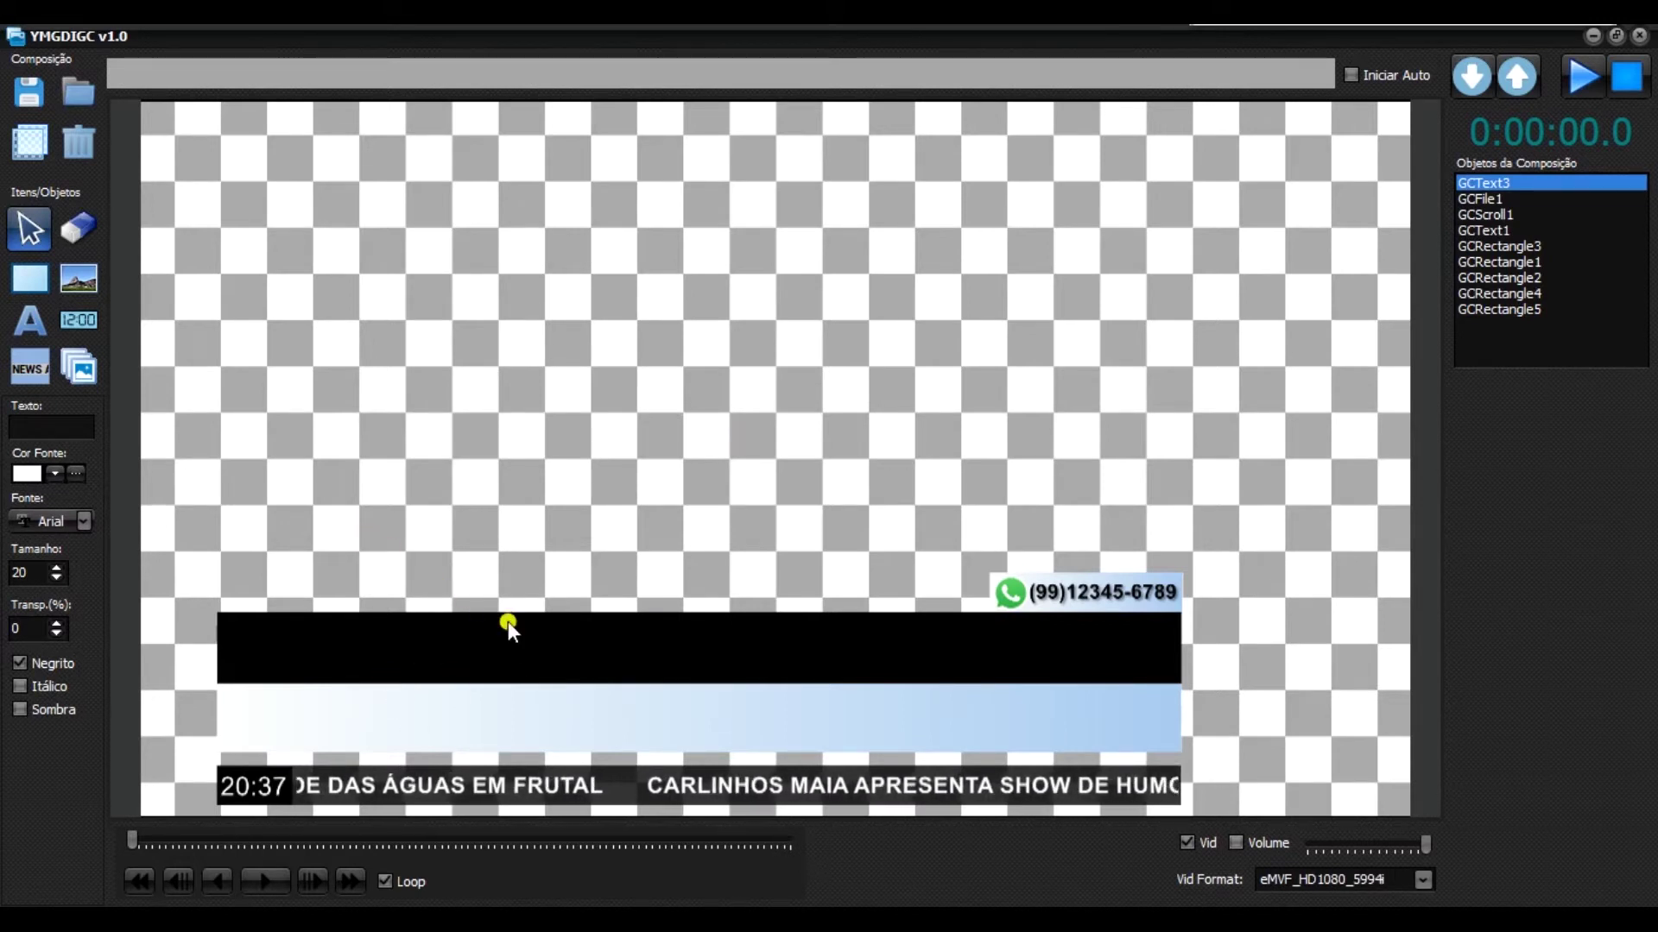
# Insert a text object reading "HOJE É DIA DE EDIÇÃO" into the composition.
pyautogui.click(34, 331)
pyautogui.click(647, 439)
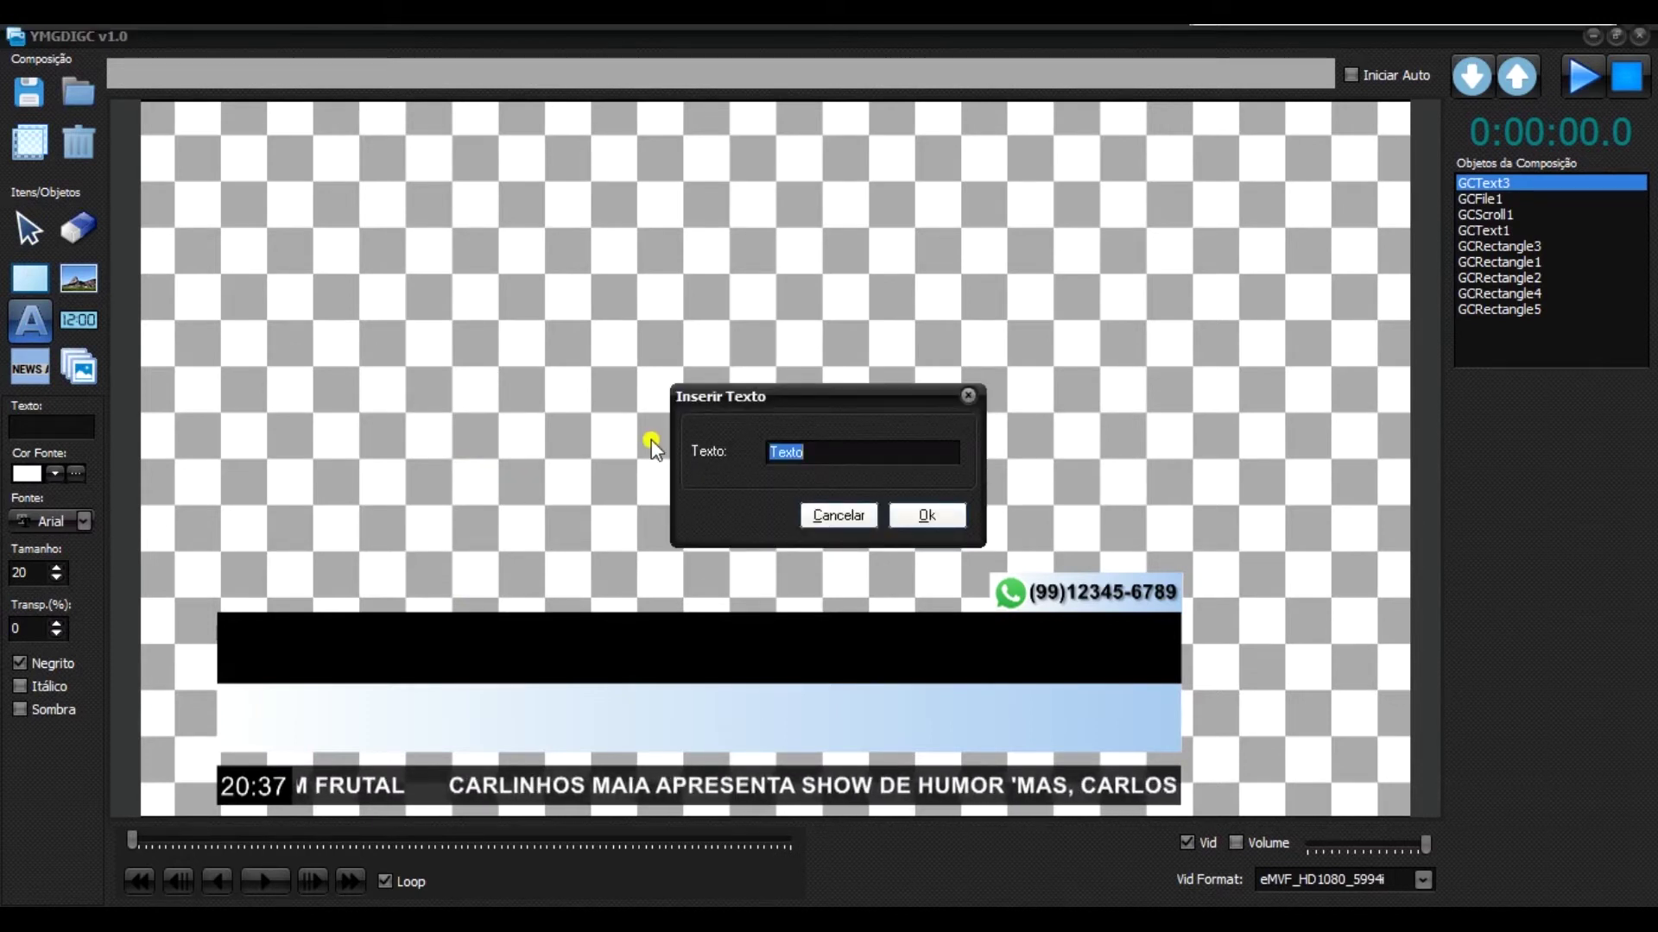
pyautogui.write('teste')
pyautogui.press('BackSpace')
pyautogui.press('BackSpace')
pyautogui.press('BackSpace')
pyautogui.press('BackSpace')
pyautogui.press('BackSpace')
pyautogui.write('HOJE É DIA D')
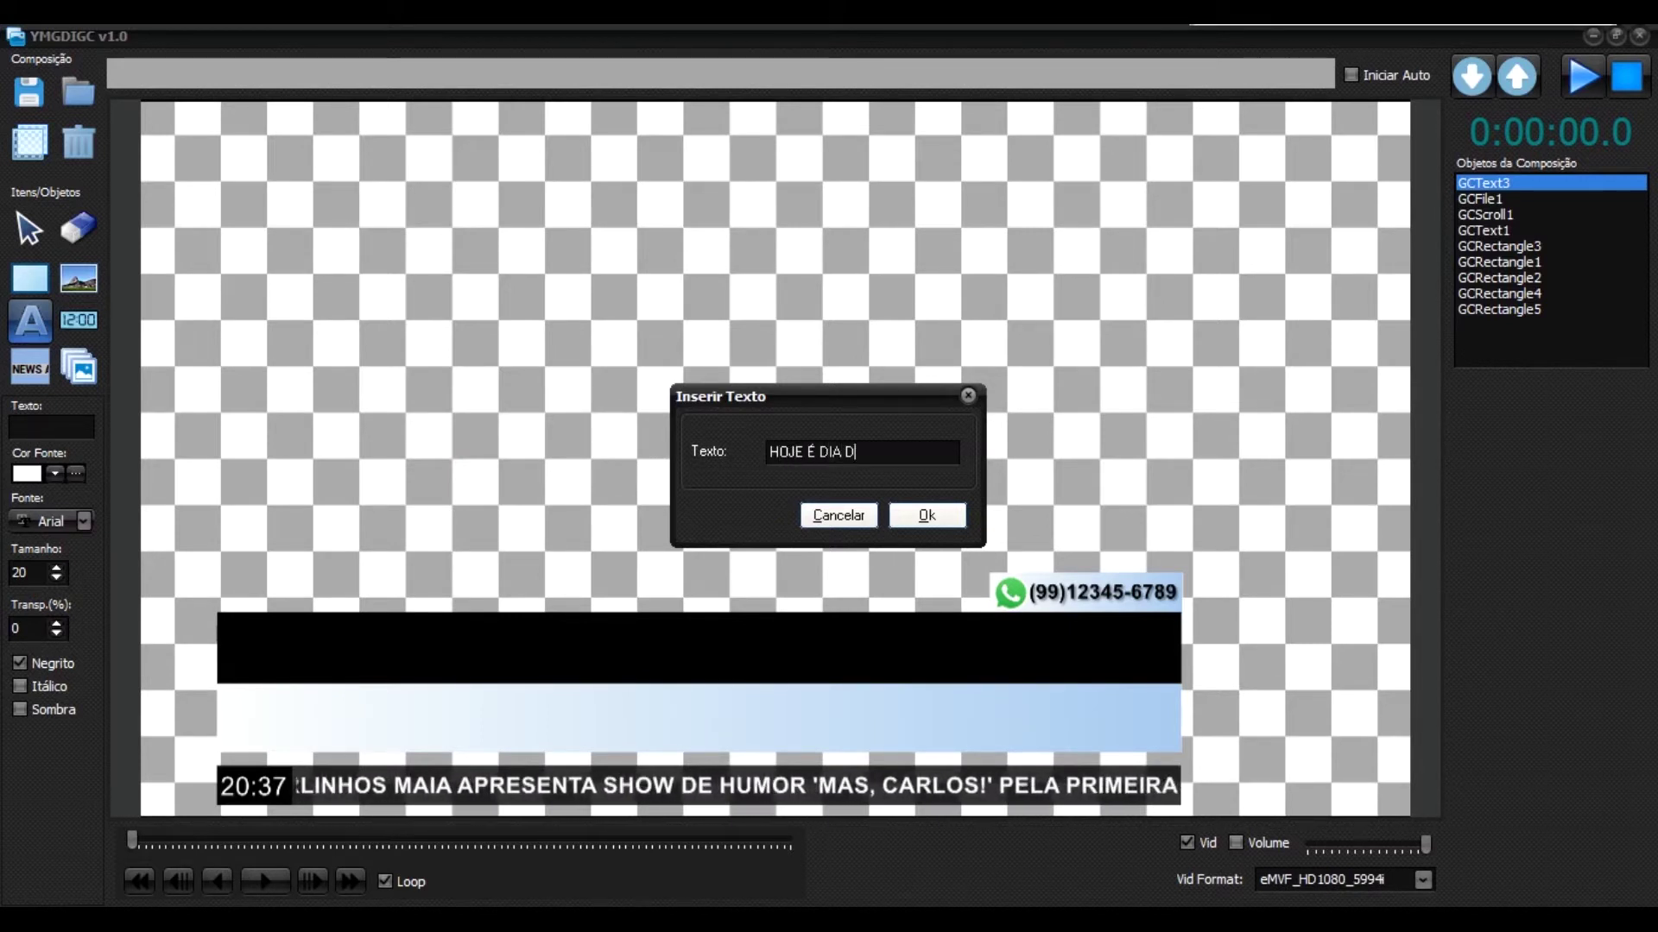
pyautogui.write('E EDIÇÃO')
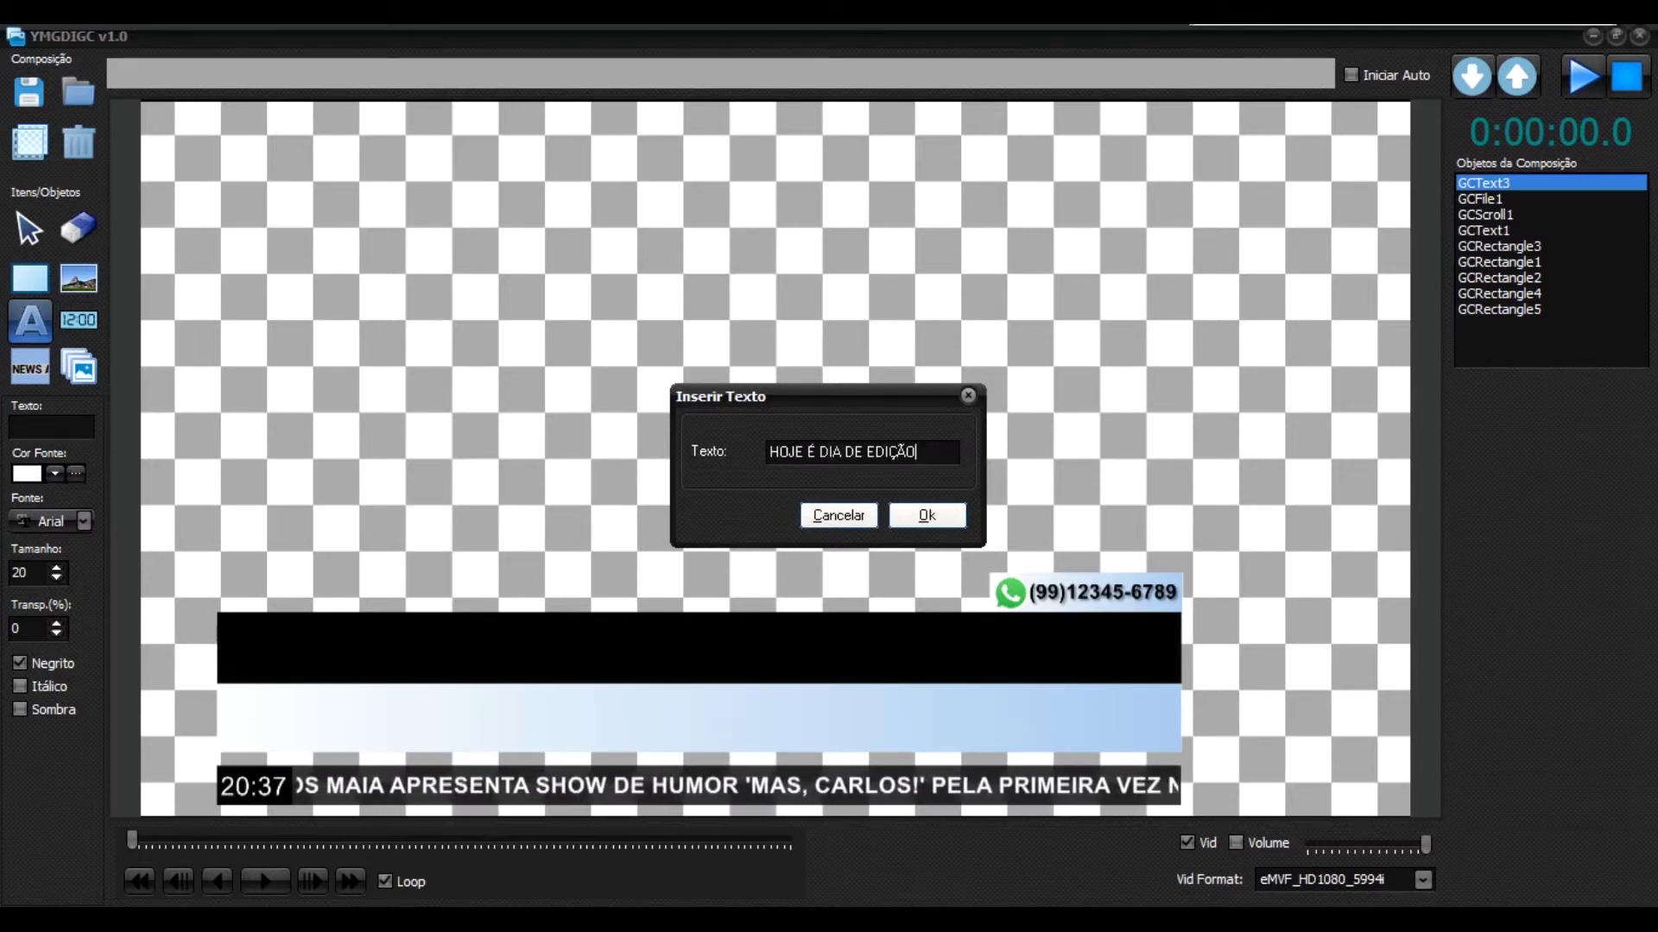
pyautogui.press('Return')
# Fit the "HOJE É DIA DE EDIÇÃO" title inside the black bar, at about X 167, Y 799, about 569 wide and 64 high.
pyautogui.moveTo(544, 481); pyautogui.dragTo(589, 481)
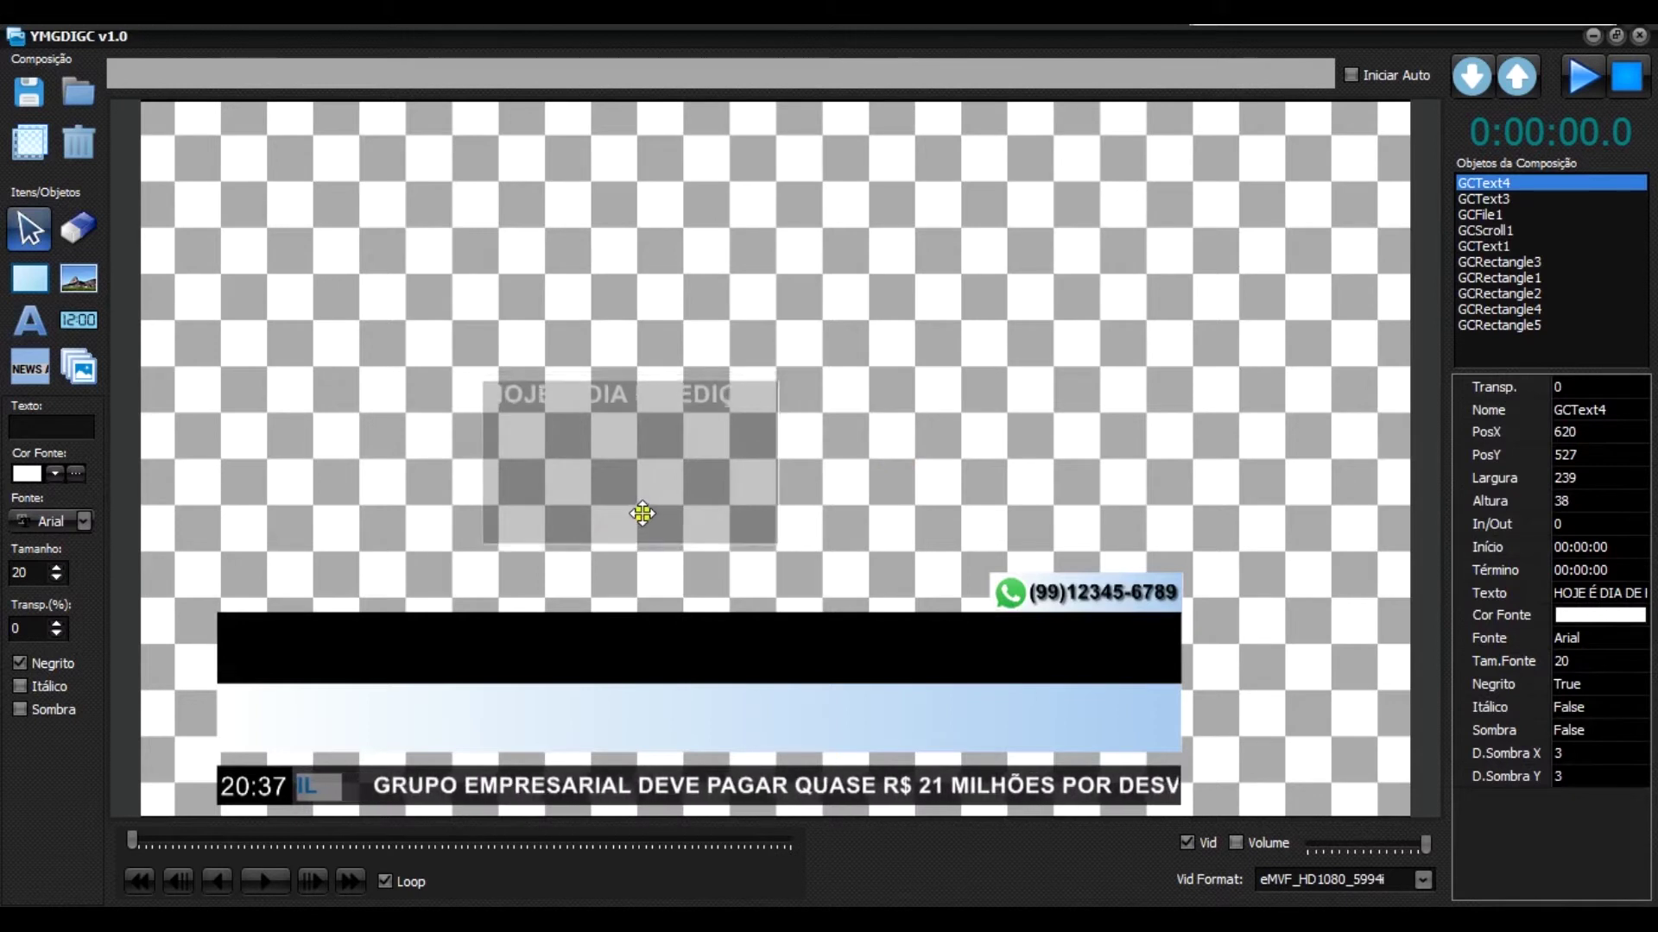
pyautogui.moveTo(619, 508); pyautogui.dragTo(518, 659)
pyautogui.moveTo(475, 597); pyautogui.dragTo(488, 673)
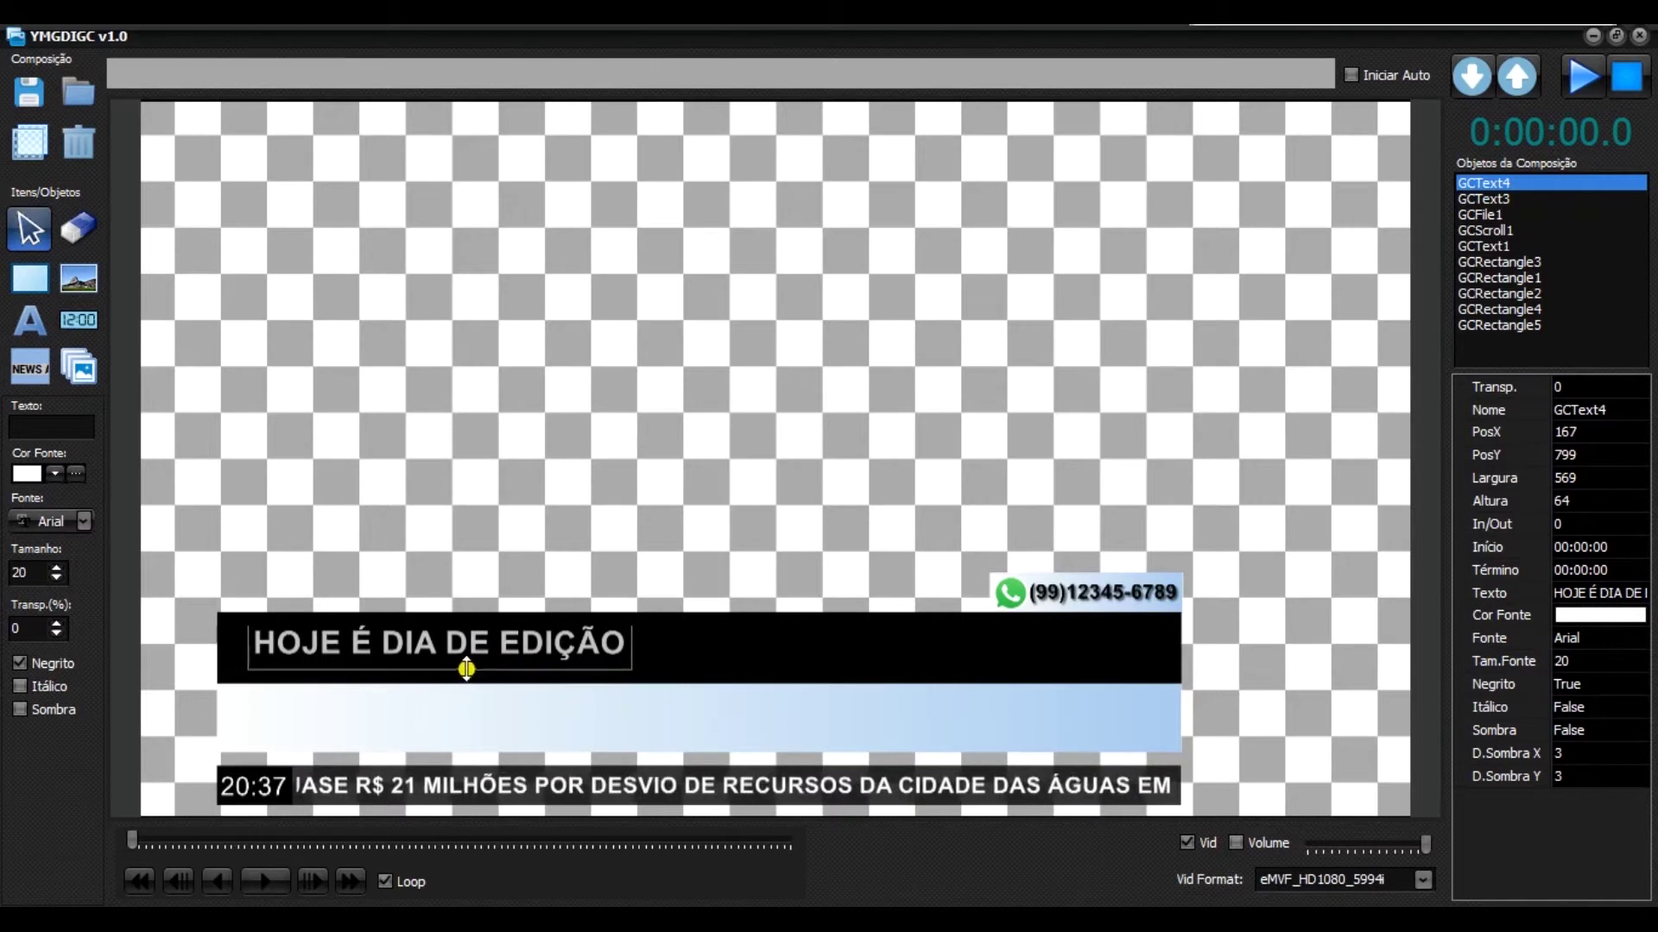
pyautogui.click(455, 548)
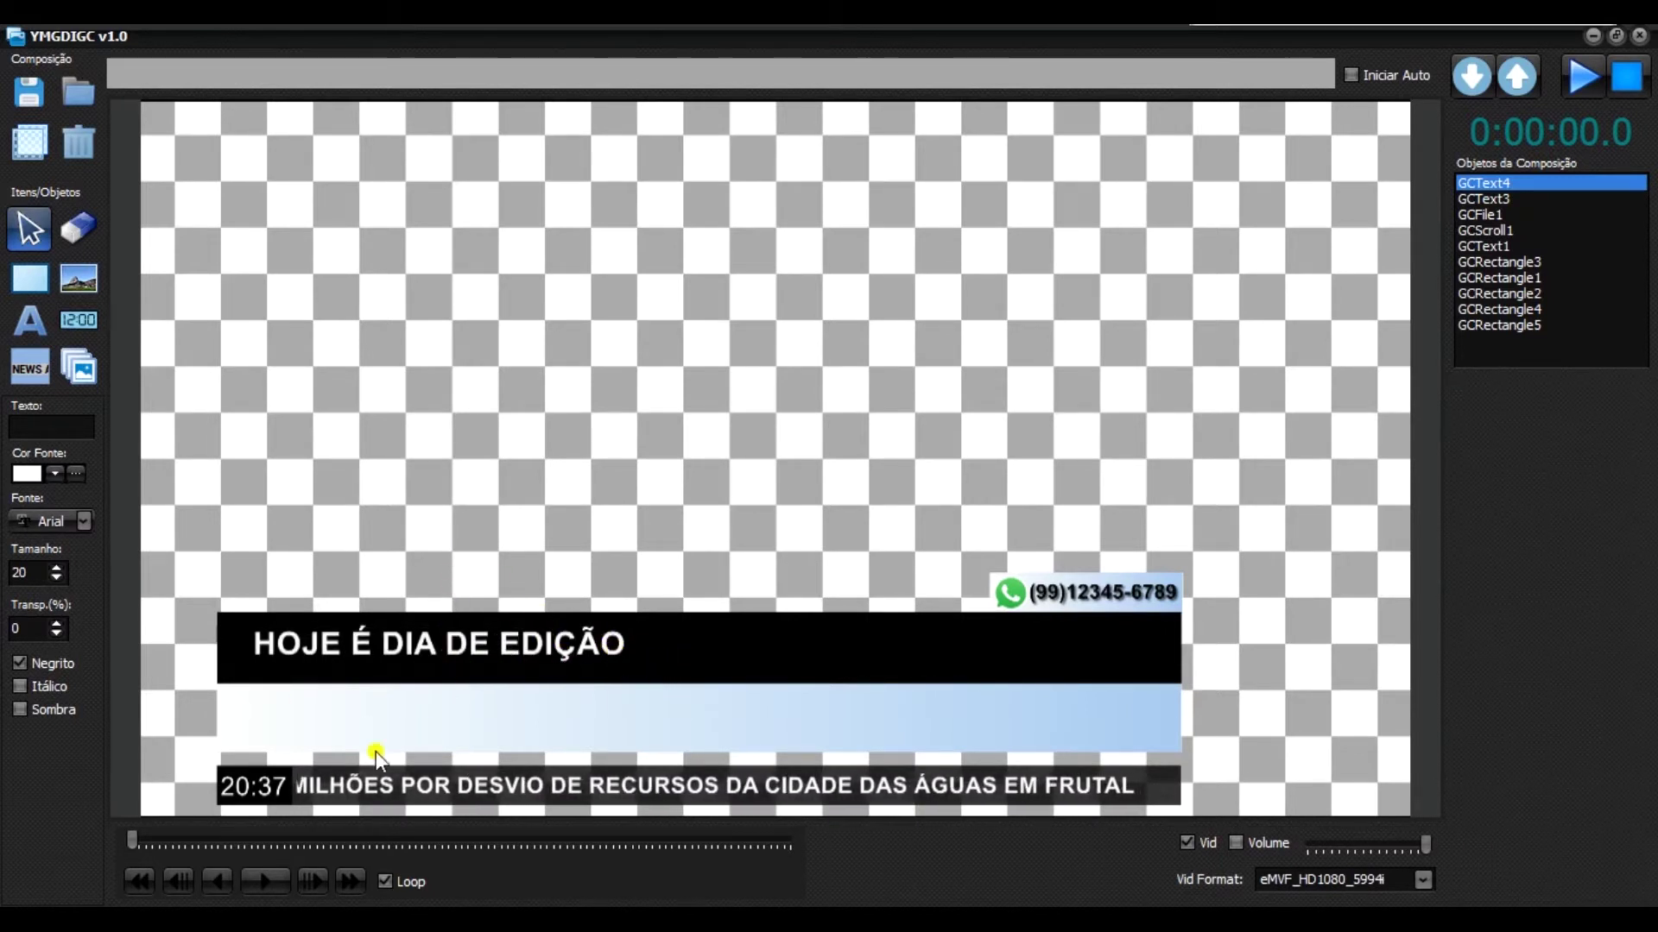
# Insert a text object reading "ESTAMOS EDITANDO GC" into the composition.
pyautogui.click(32, 333)
pyautogui.click(604, 422)
pyautogui.write('sdfg')
pyautogui.press('BackSpace')
pyautogui.press('BackSpace')
pyautogui.press('BackSpace')
pyautogui.press('BackSpace')
pyautogui.write('ESTA')
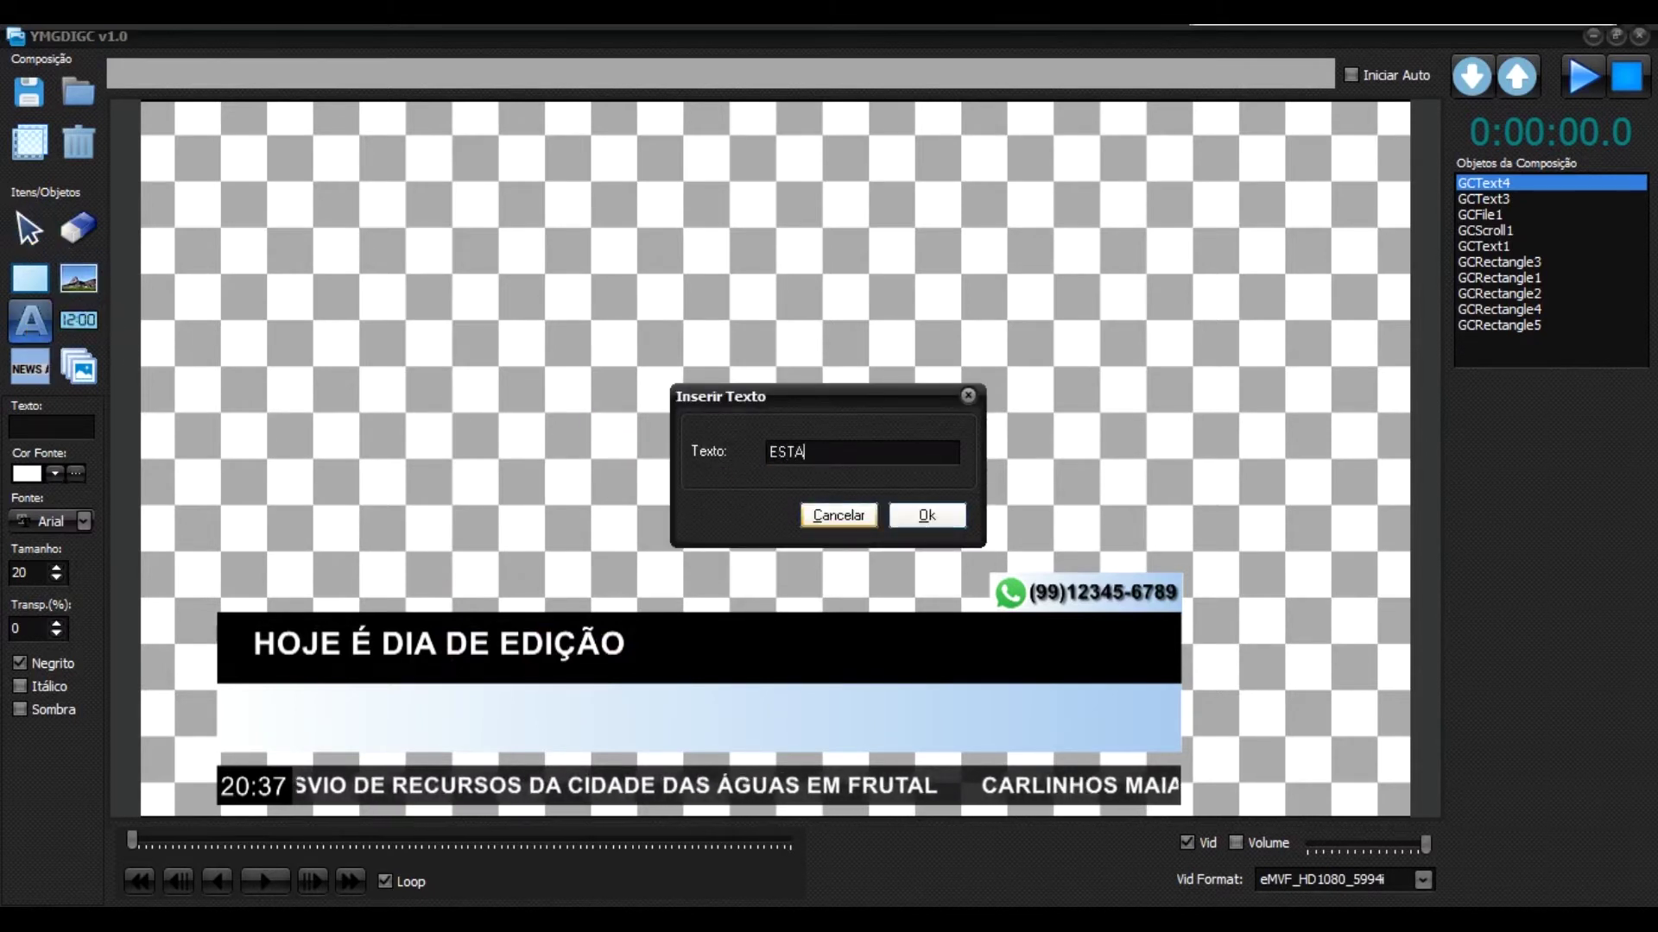
pyautogui.write('MOS EDITAN')
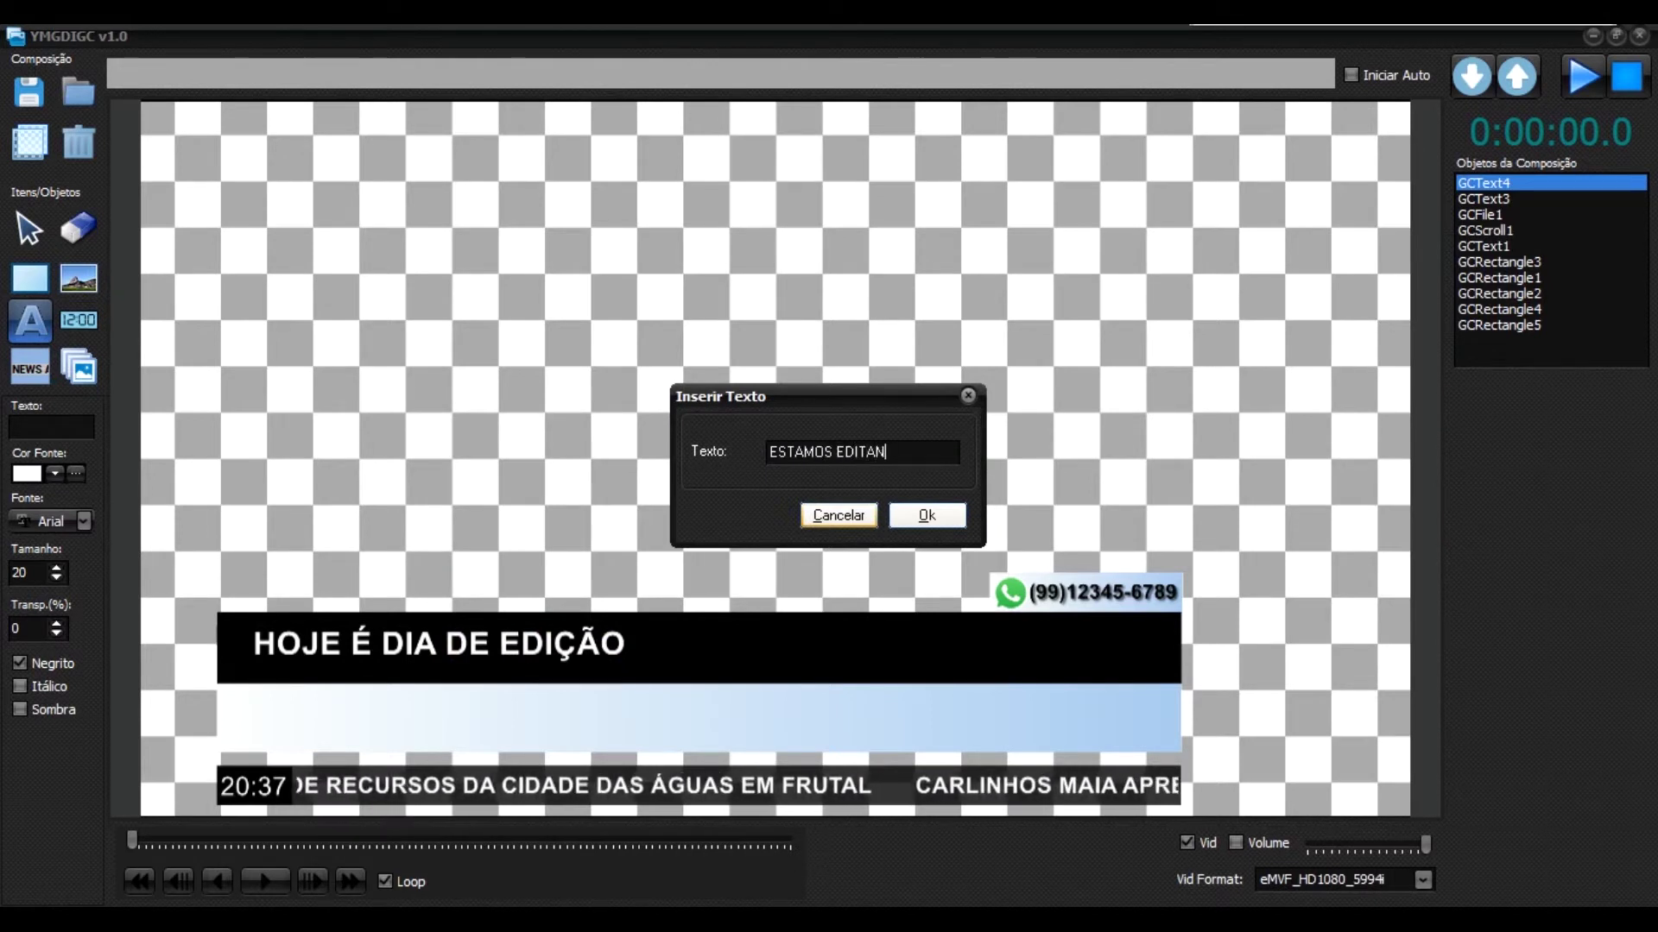
pyautogui.write('DO GC')
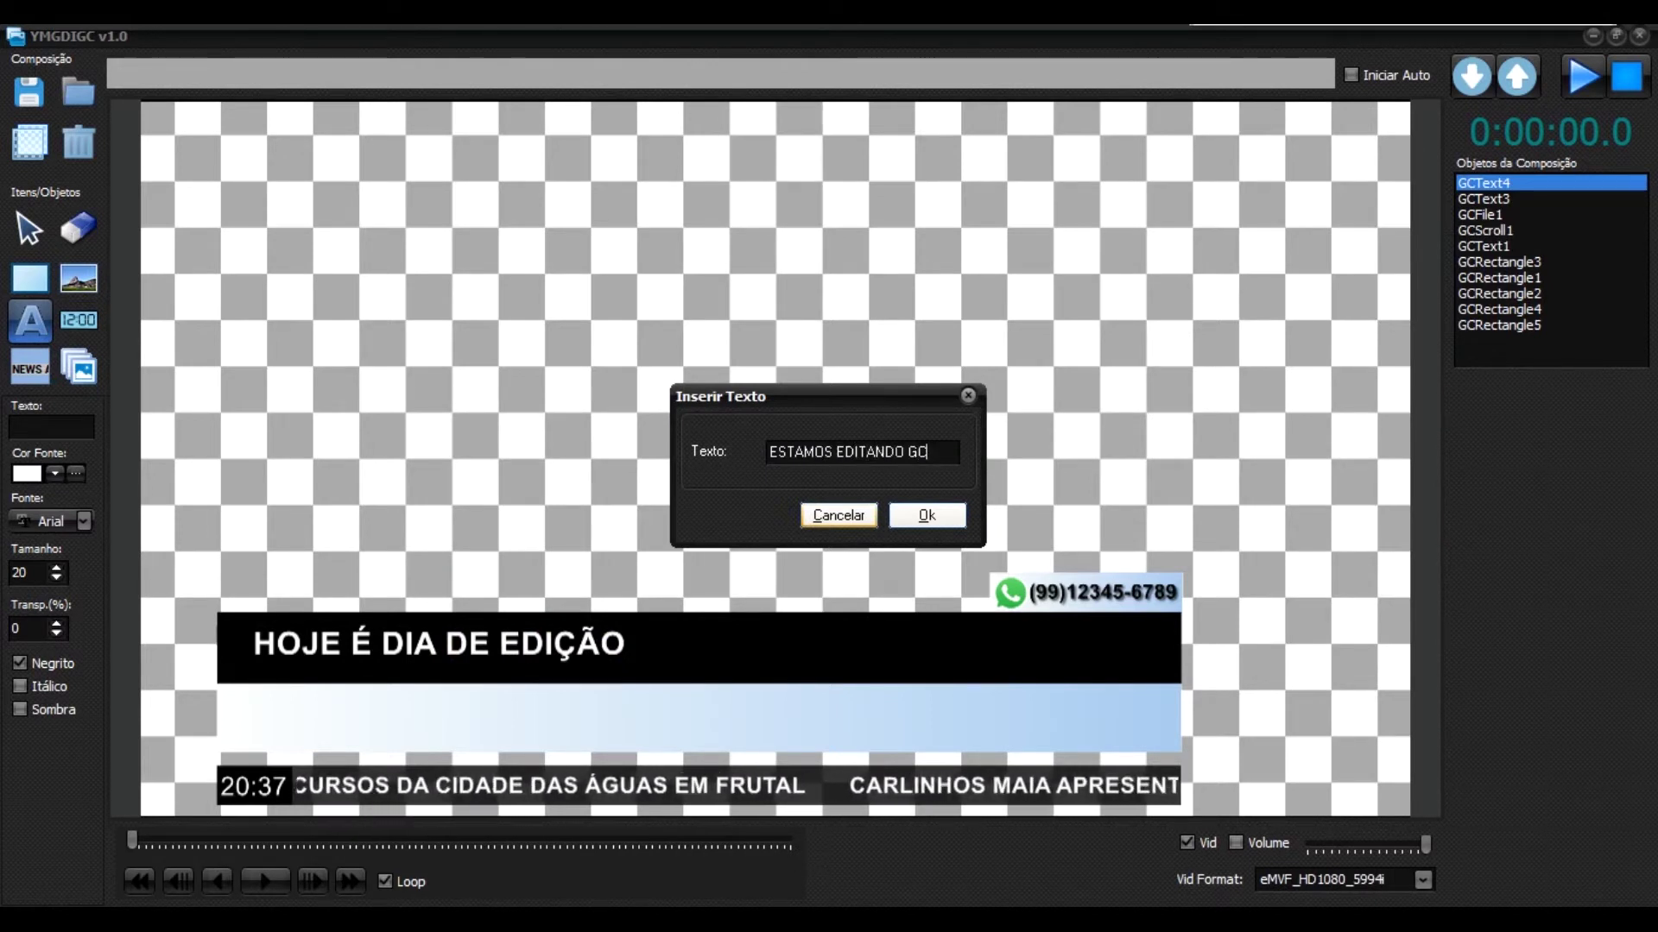
pyautogui.click(932, 516)
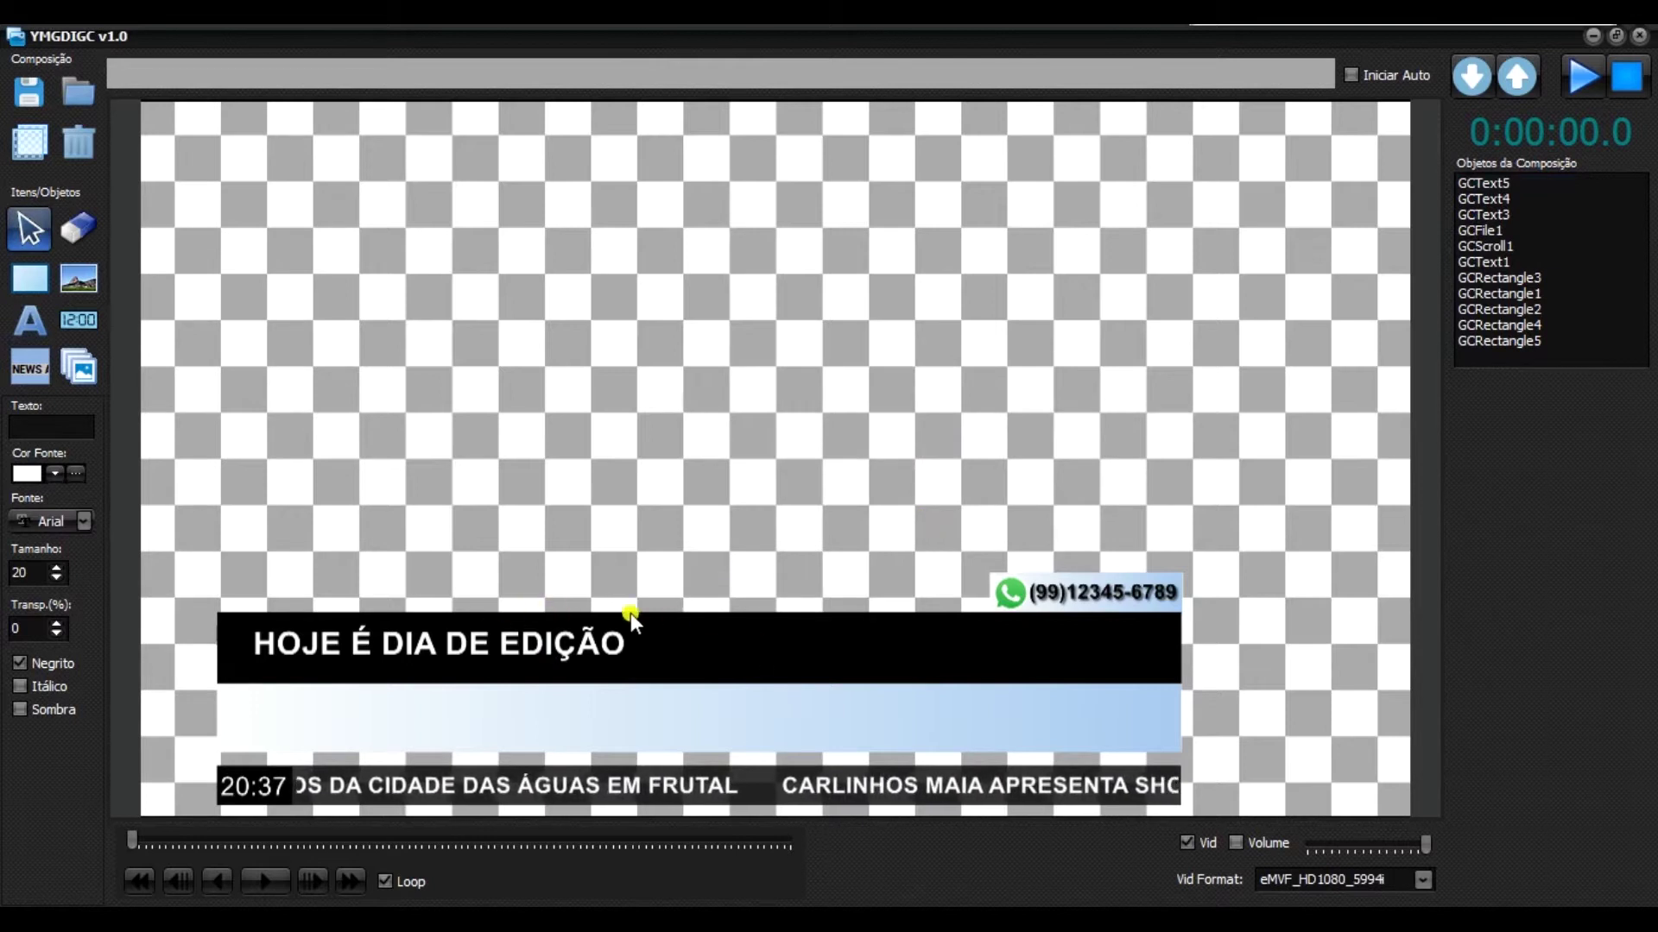
# Move the "ESTAMOS EDITANDO GC" text onto the gradient bar and set its font color to black.
pyautogui.click(1494, 183)
pyautogui.moveTo(609, 479); pyautogui.dragTo(369, 728)
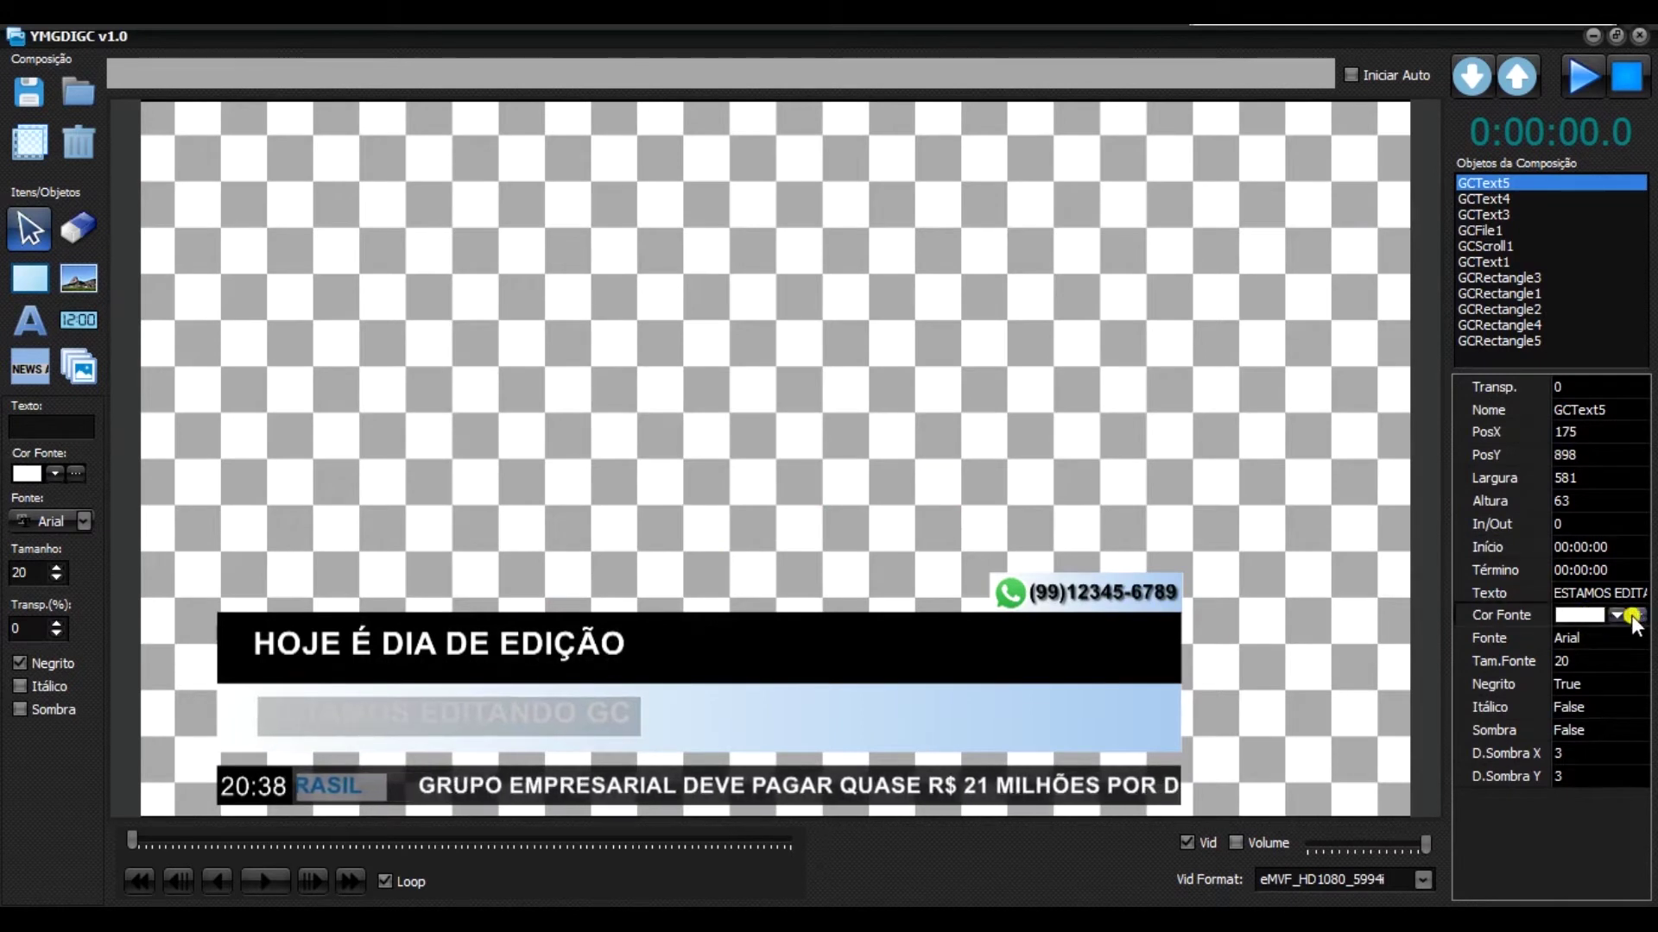
pyautogui.click(1618, 616)
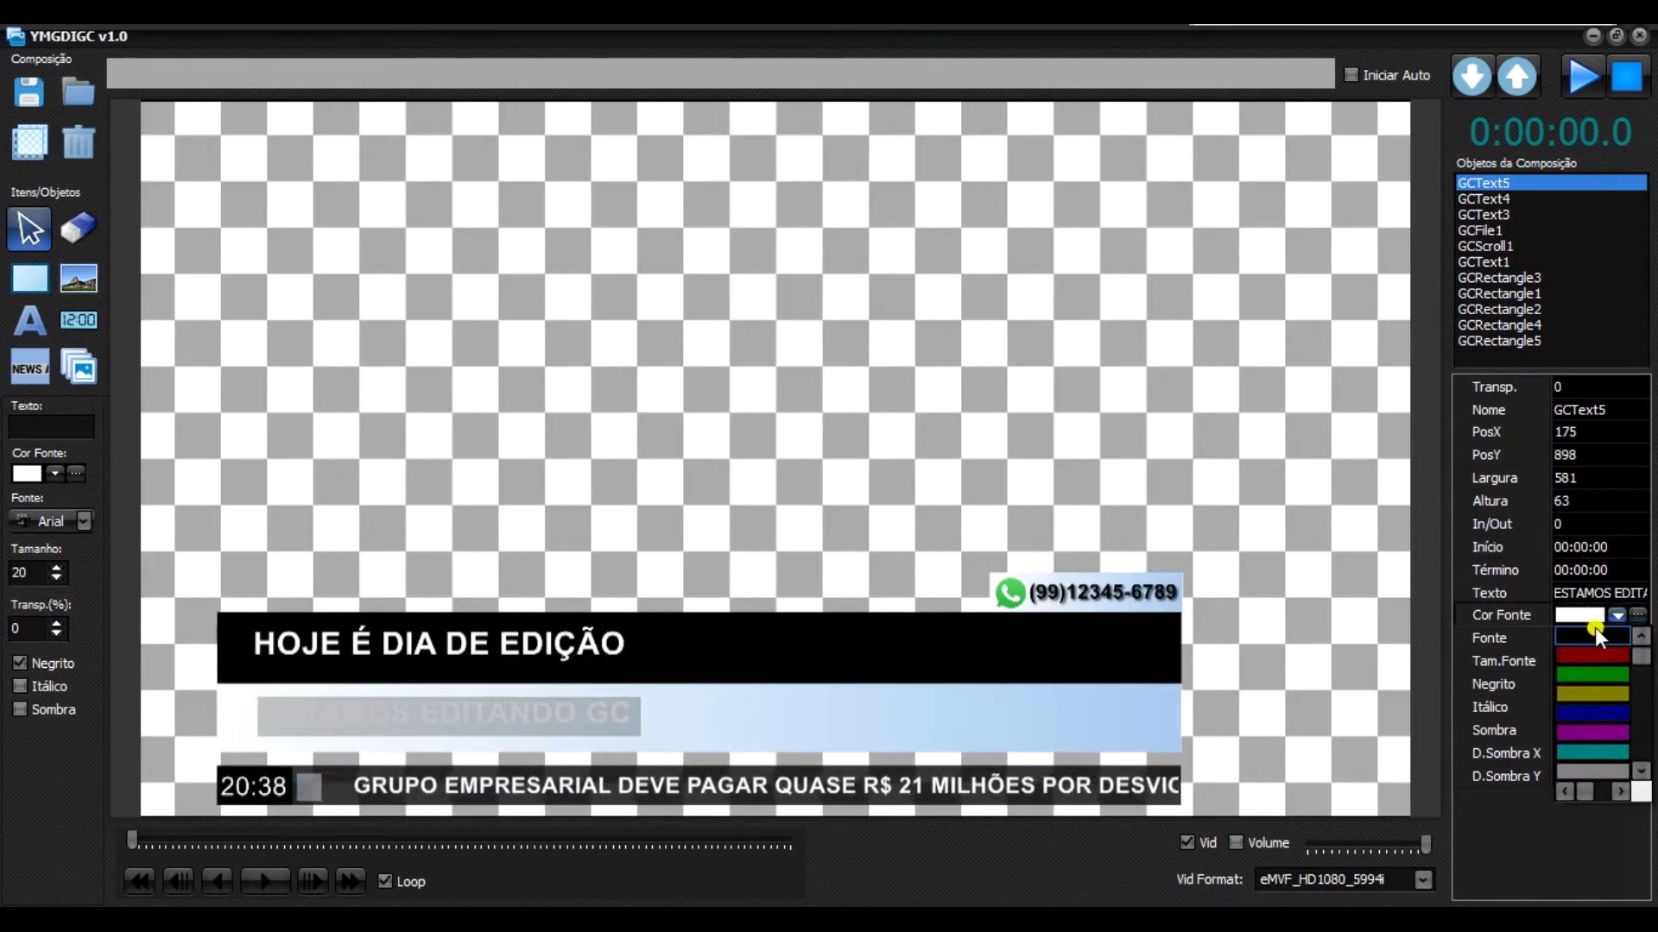
pyautogui.click(1594, 637)
# Enlarge and fit the "ESTAMOS EDITANDO GC" text inside the gradient bar, at about X 152, Y 891, about 767 wide and 80 high.
pyautogui.moveTo(447, 724); pyautogui.dragTo(437, 714)
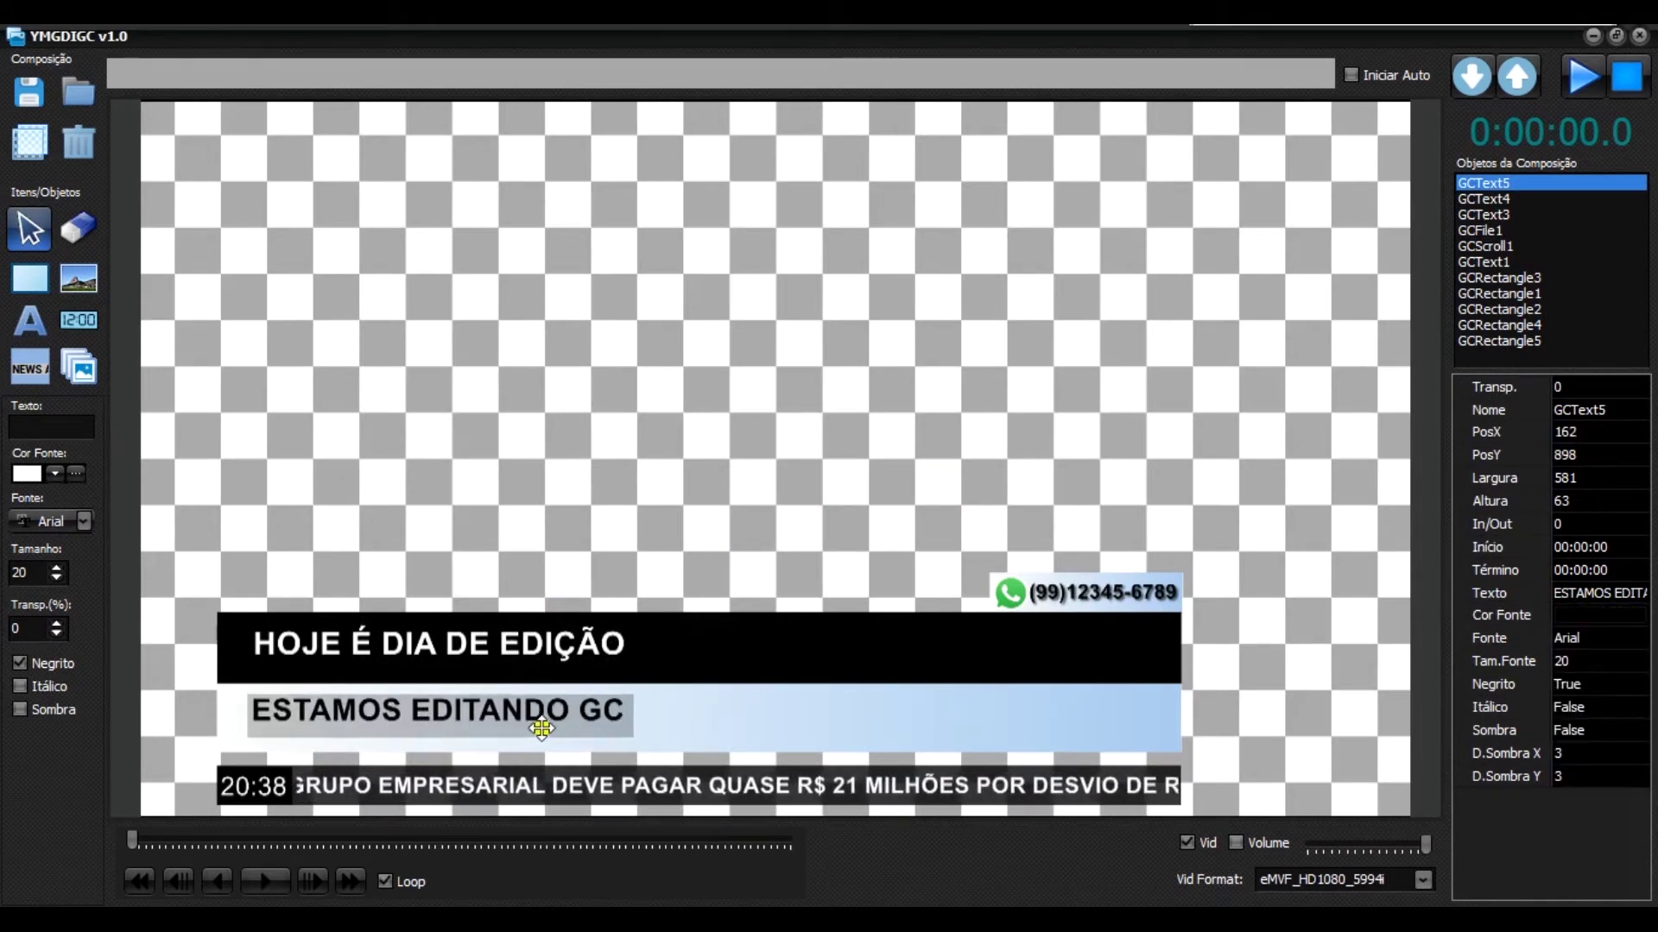
pyautogui.moveTo(583, 721); pyautogui.dragTo(497, 718)
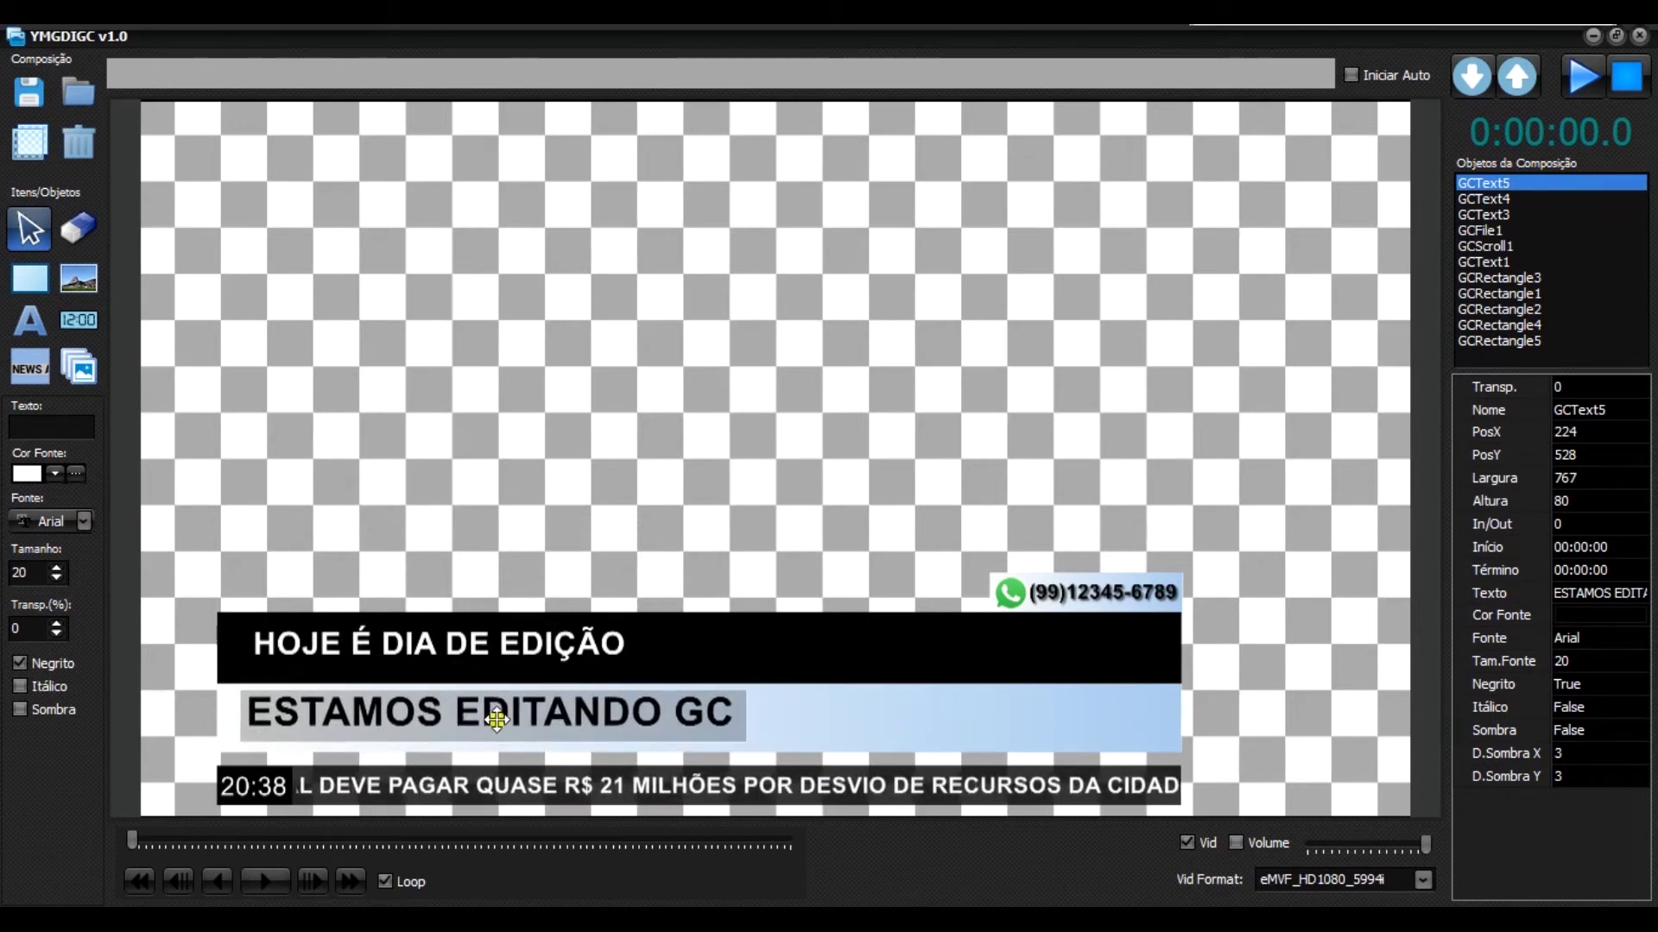
pyautogui.click(569, 438)
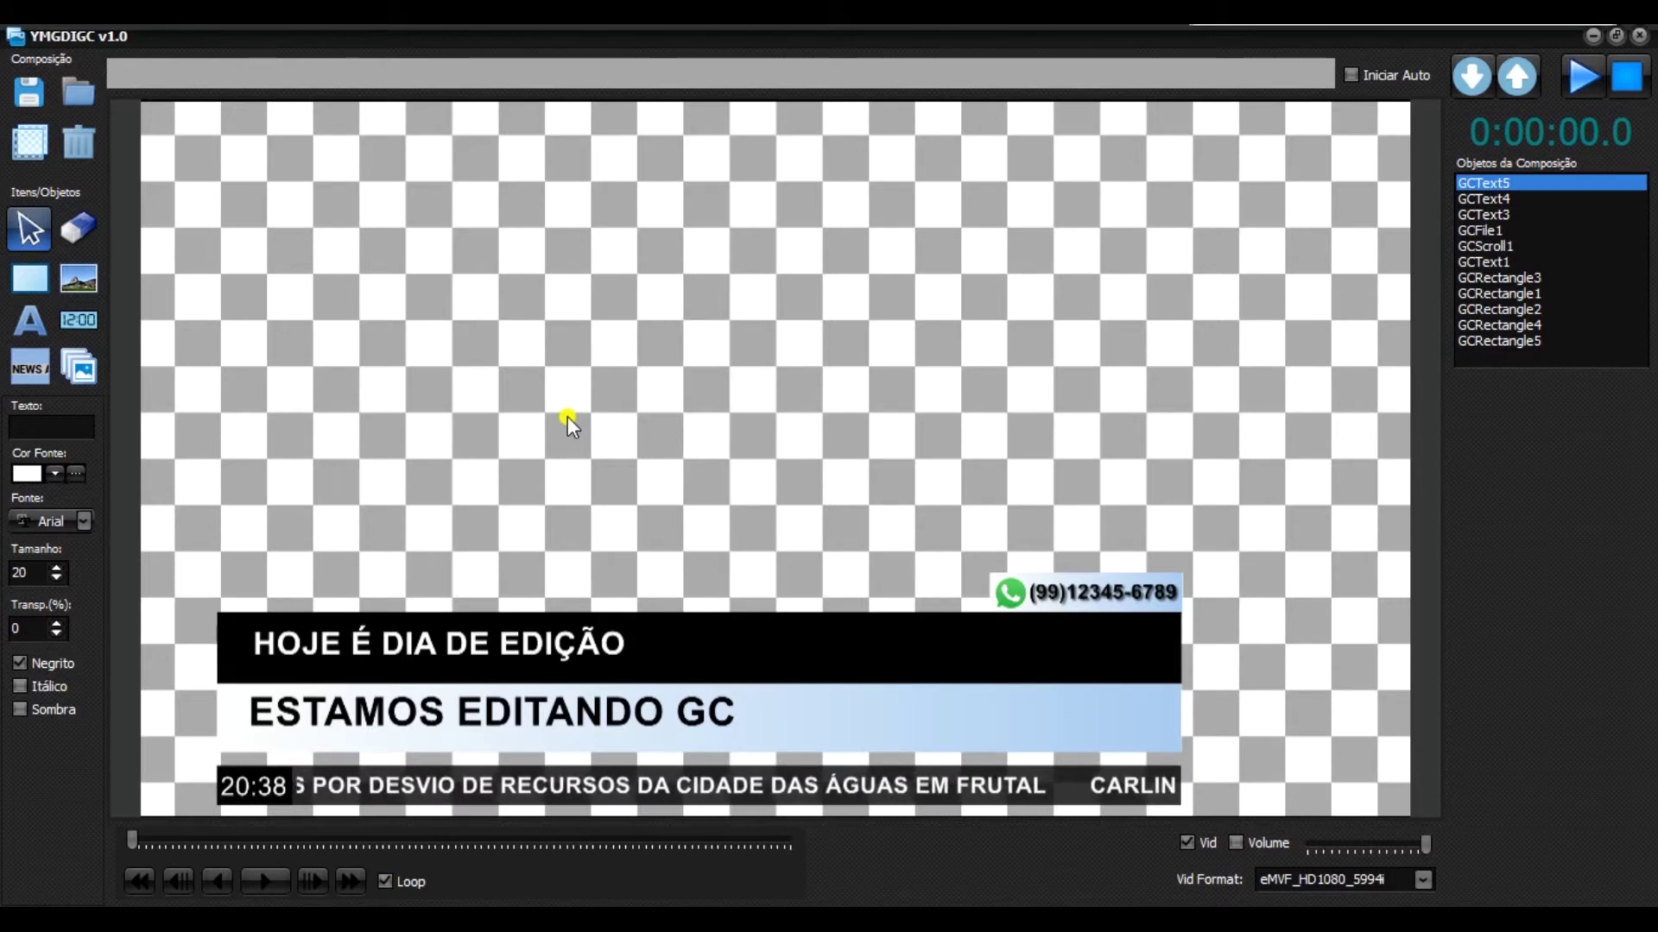
# Set In/Out to 500 on the "ESTAMOS EDITANDO GC" text and apply its In/Out and start/end settings to every item in the composition.
pyautogui.click(499, 702)
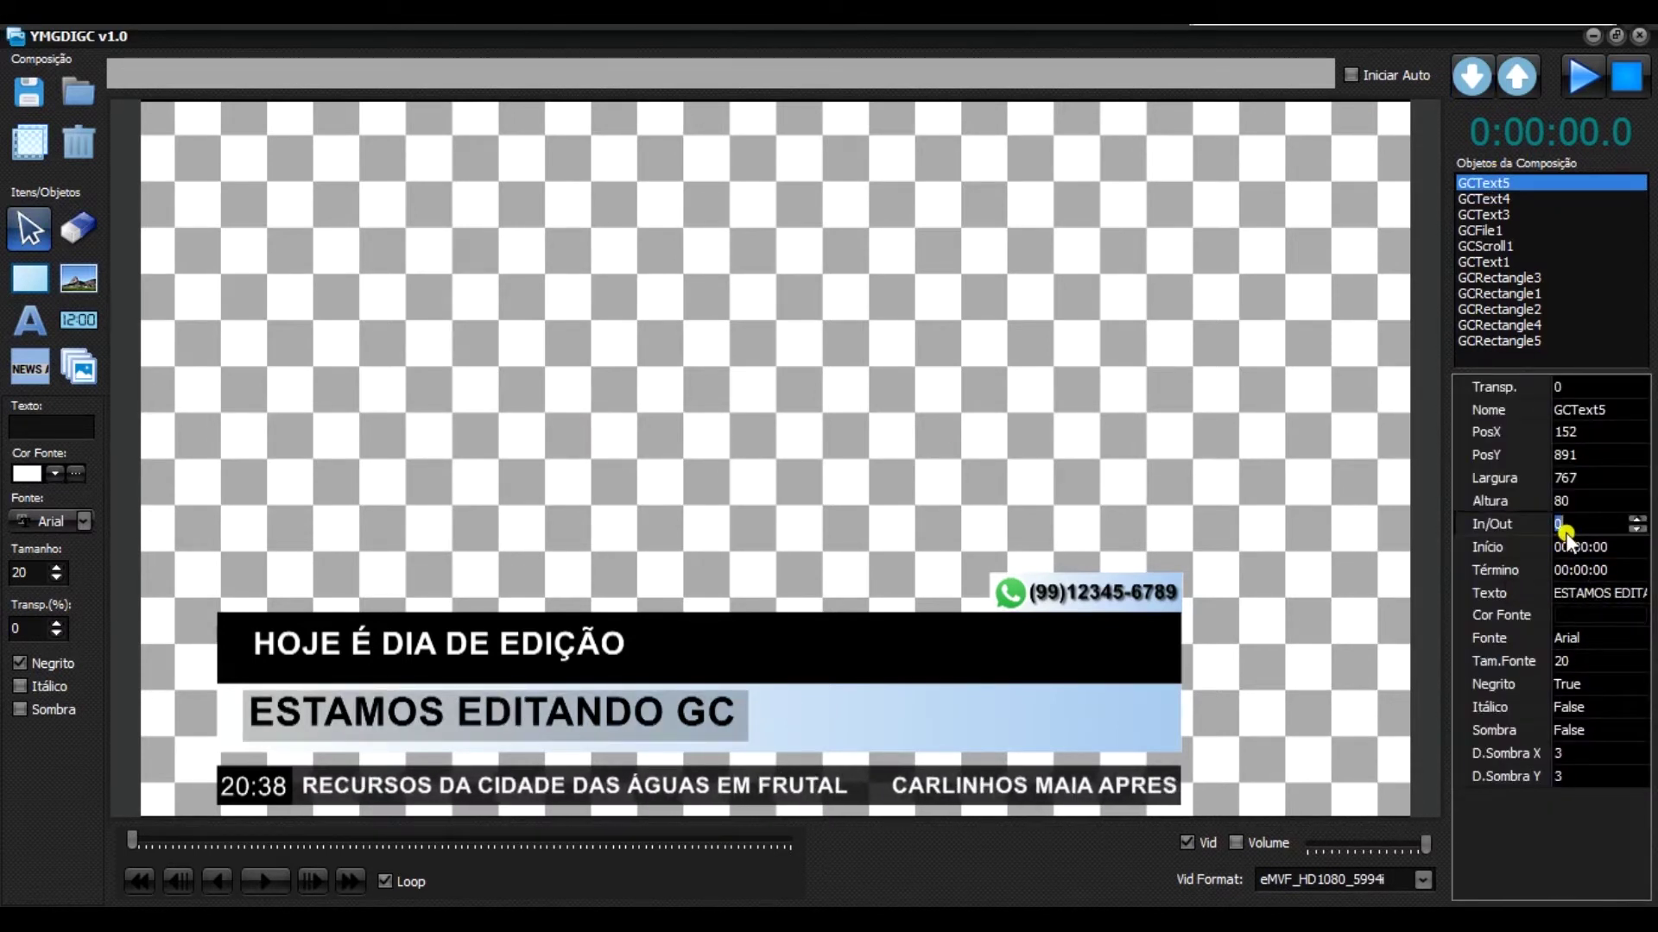
pyautogui.press('Return')
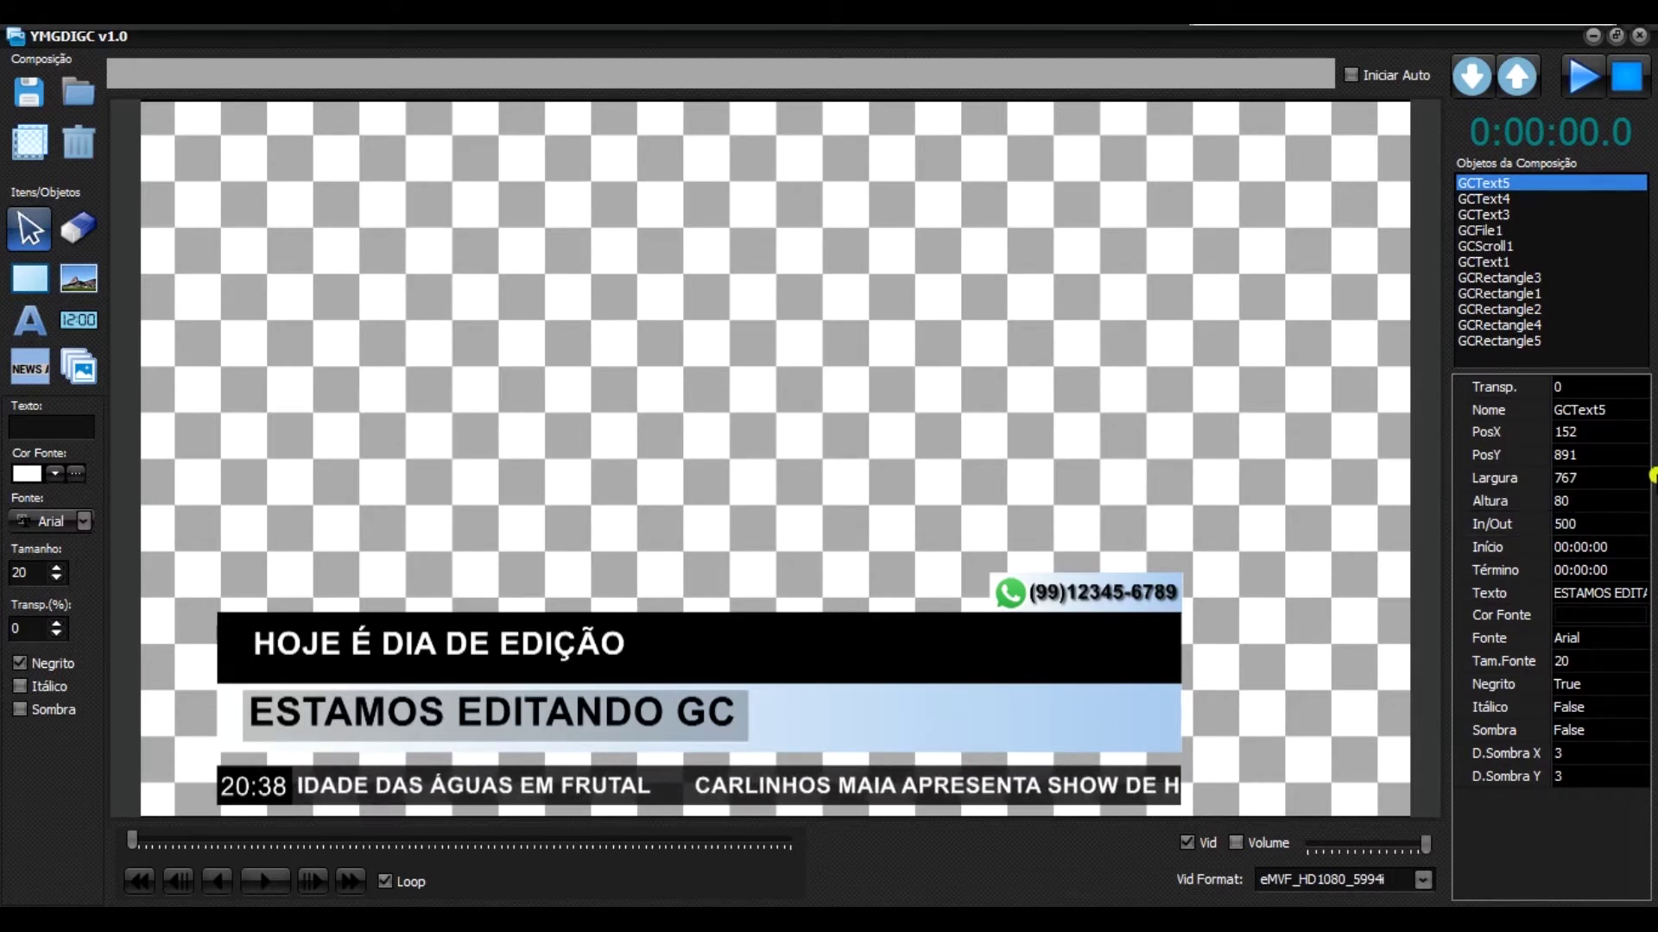
pyautogui.rightClick(1490, 800)
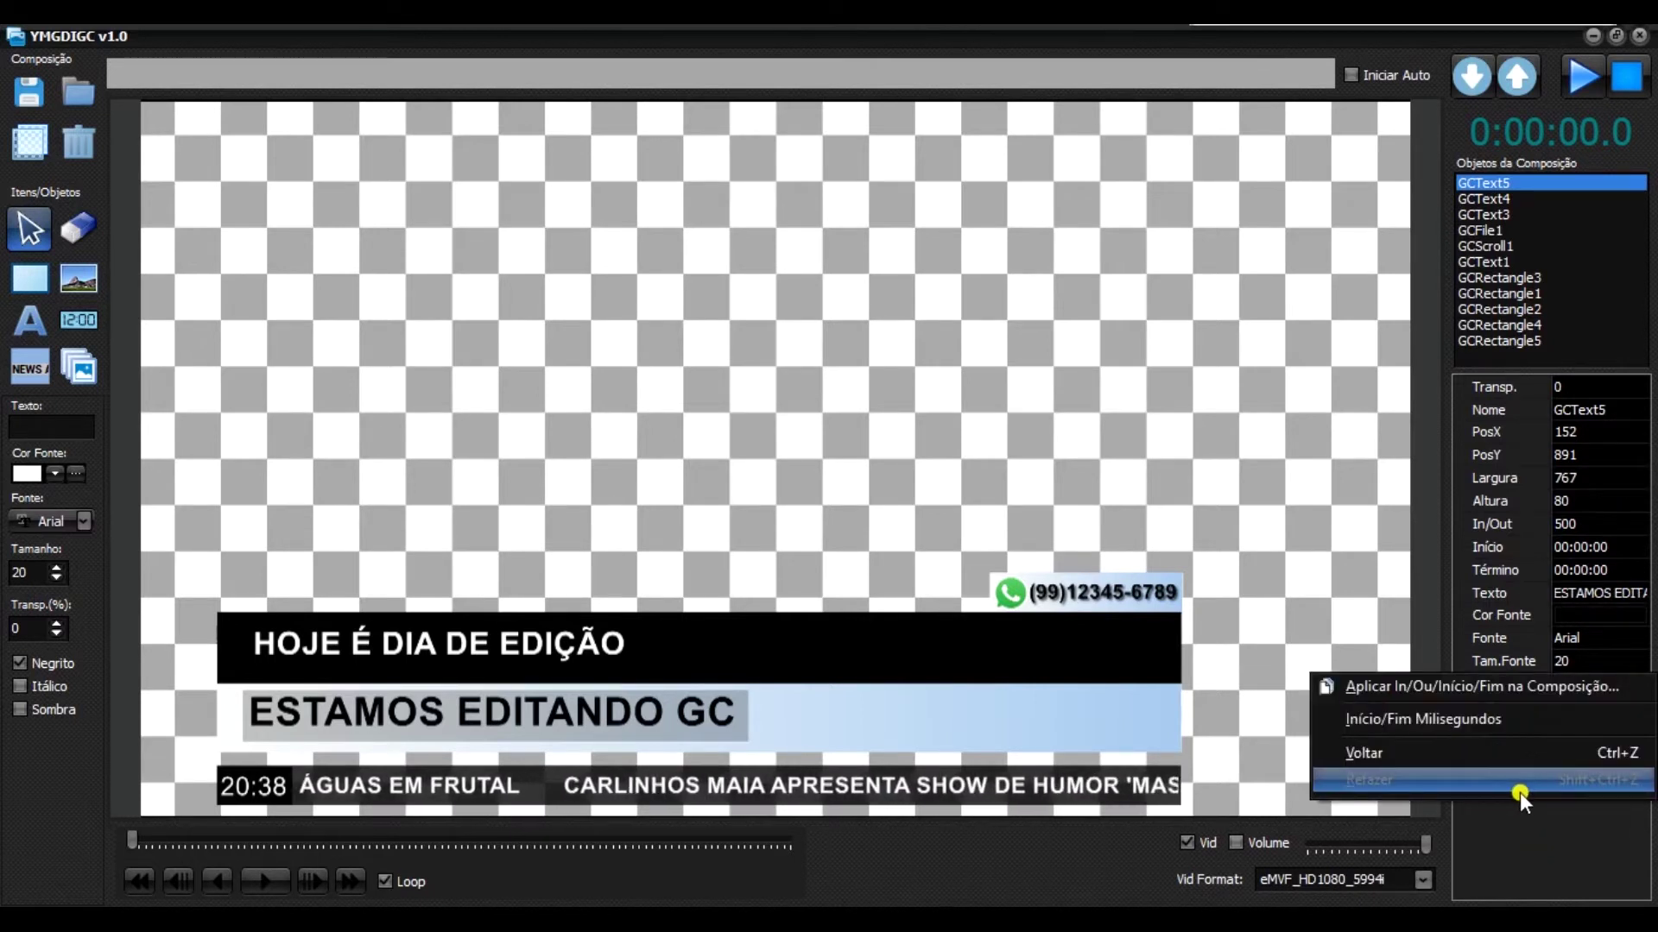
pyautogui.click(1385, 686)
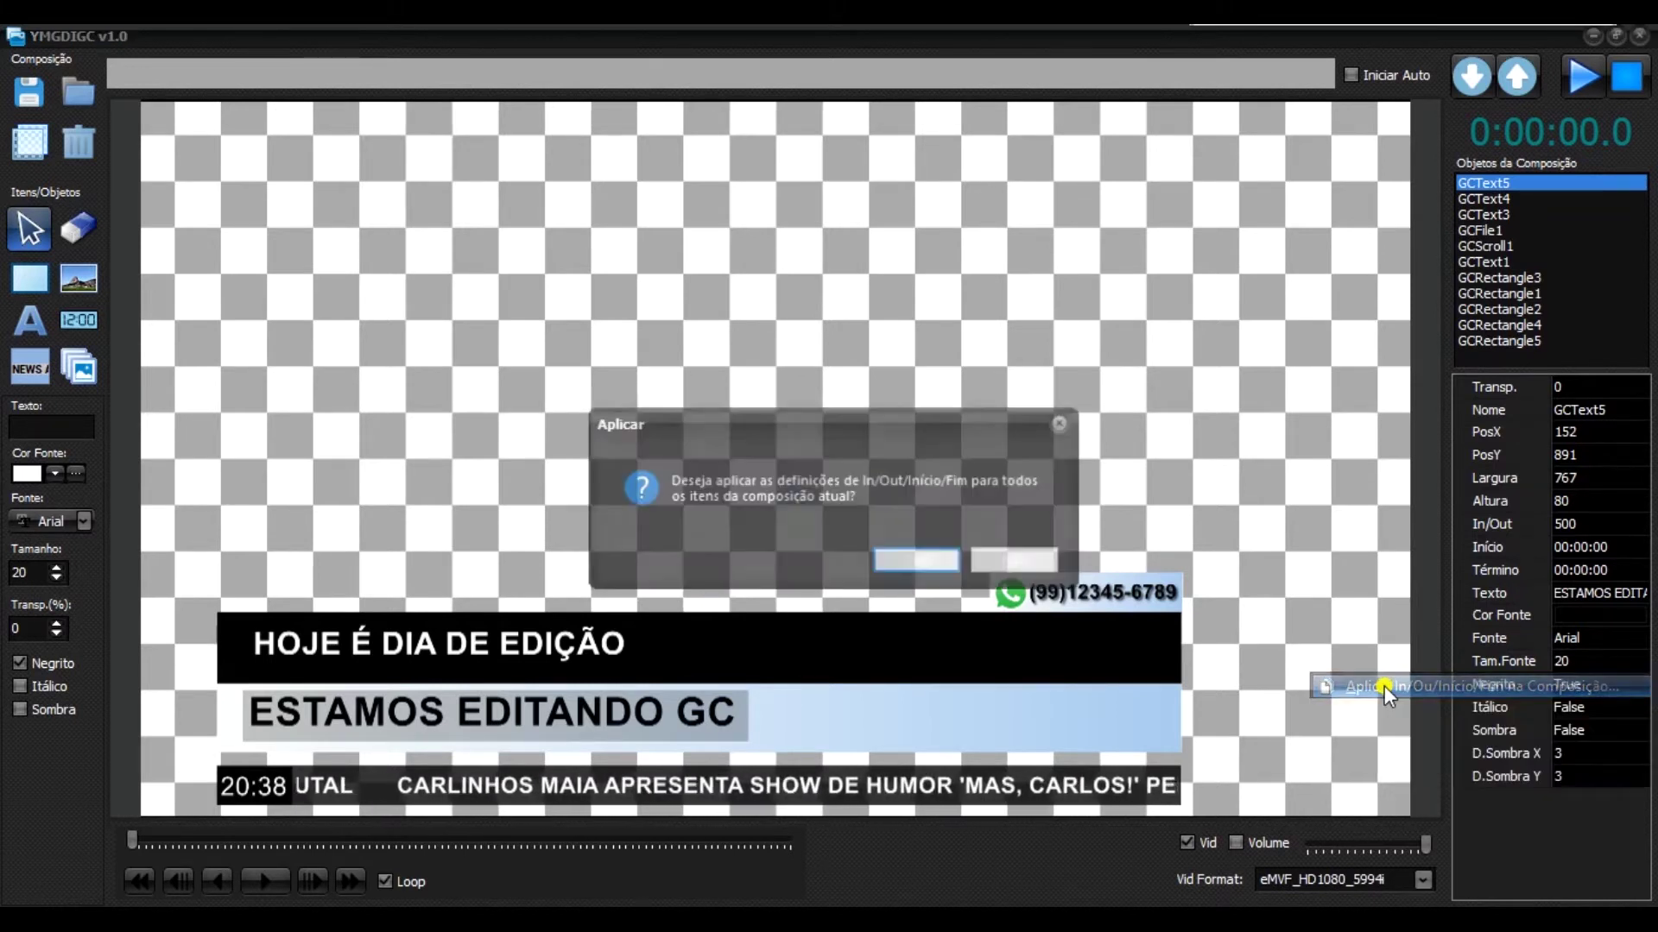
pyautogui.click(922, 563)
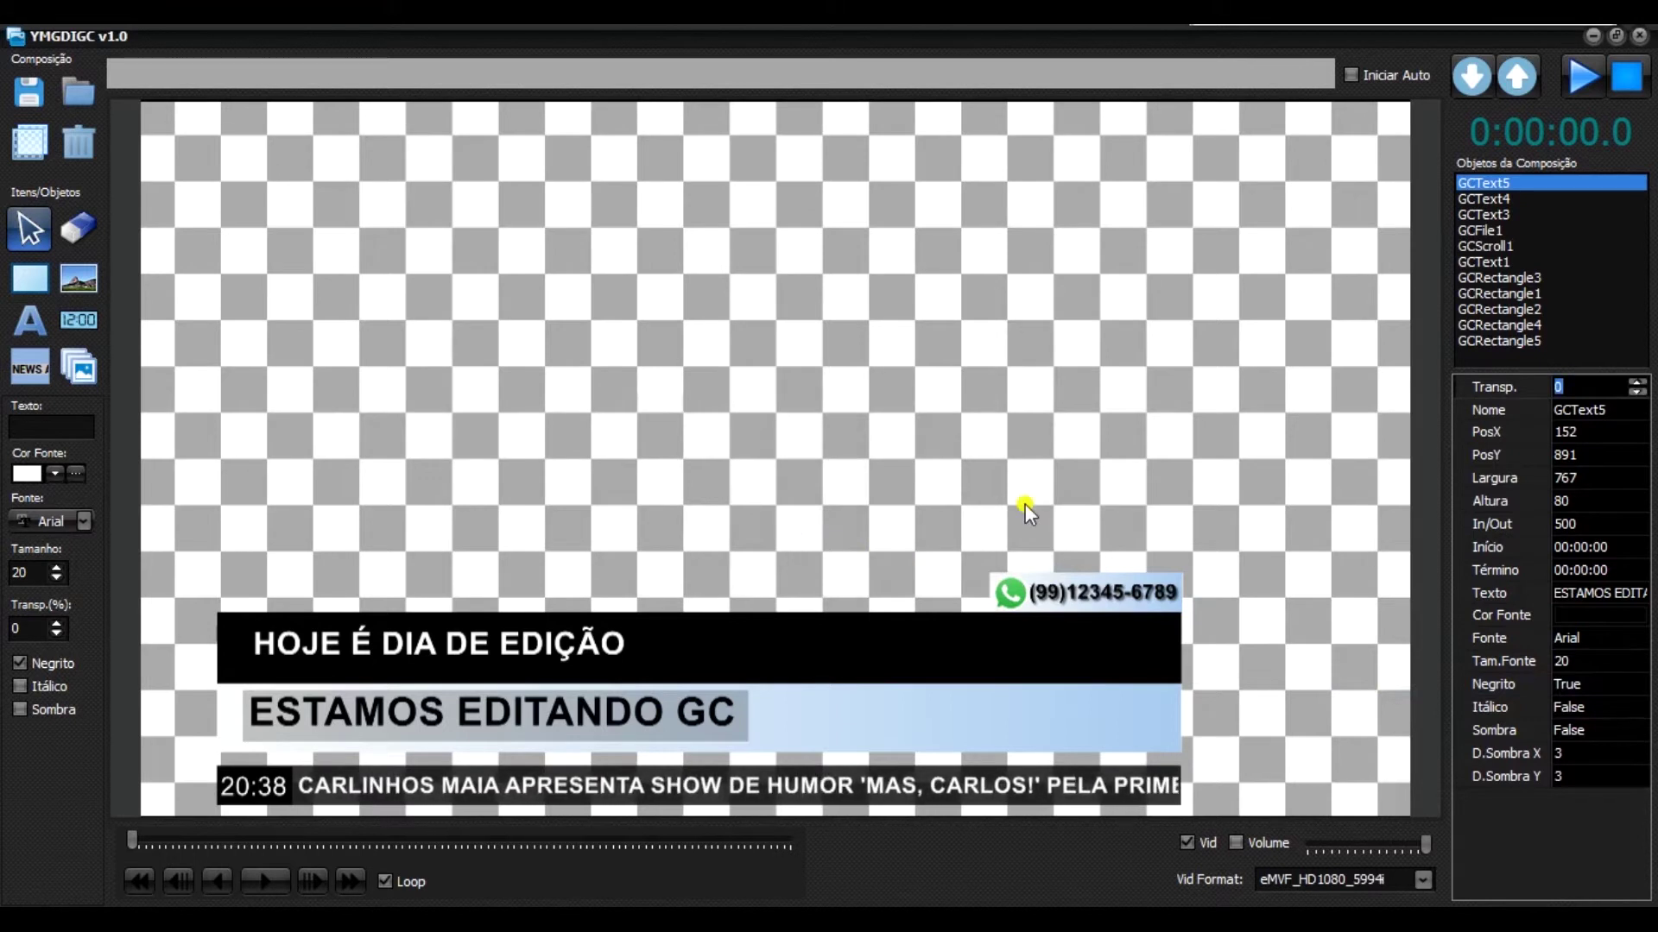
# Check the In/Out value of the phone number text, the clock and the subtitle bar.
pyautogui.click(1493, 218)
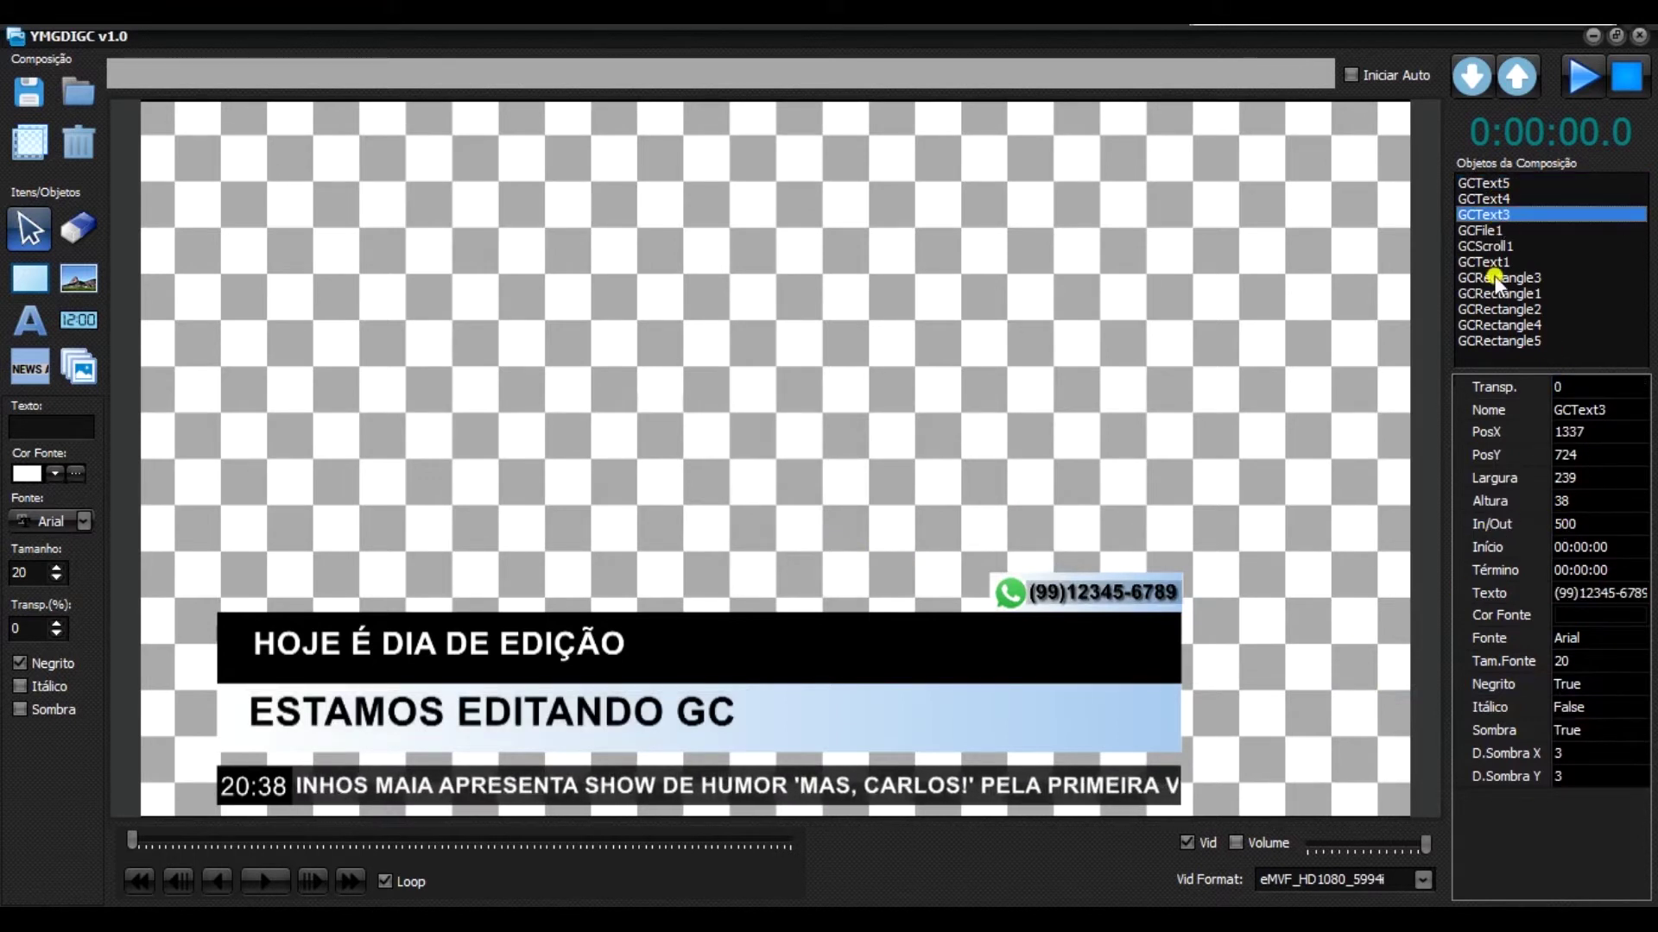
pyautogui.click(1478, 260)
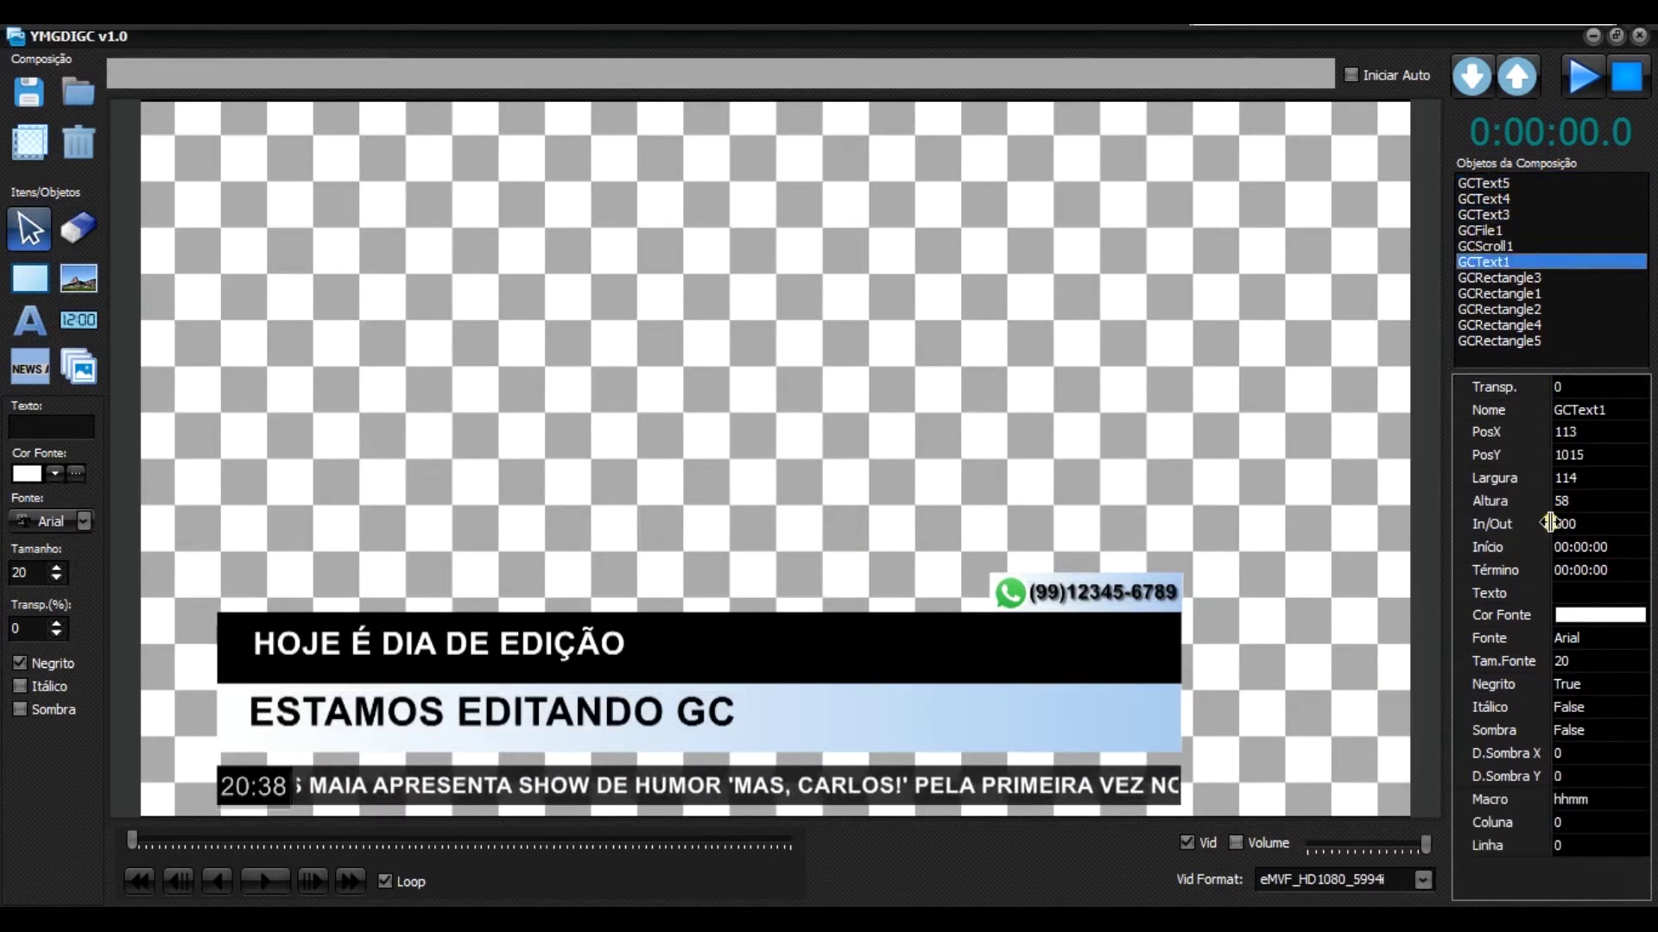
pyautogui.click(1500, 310)
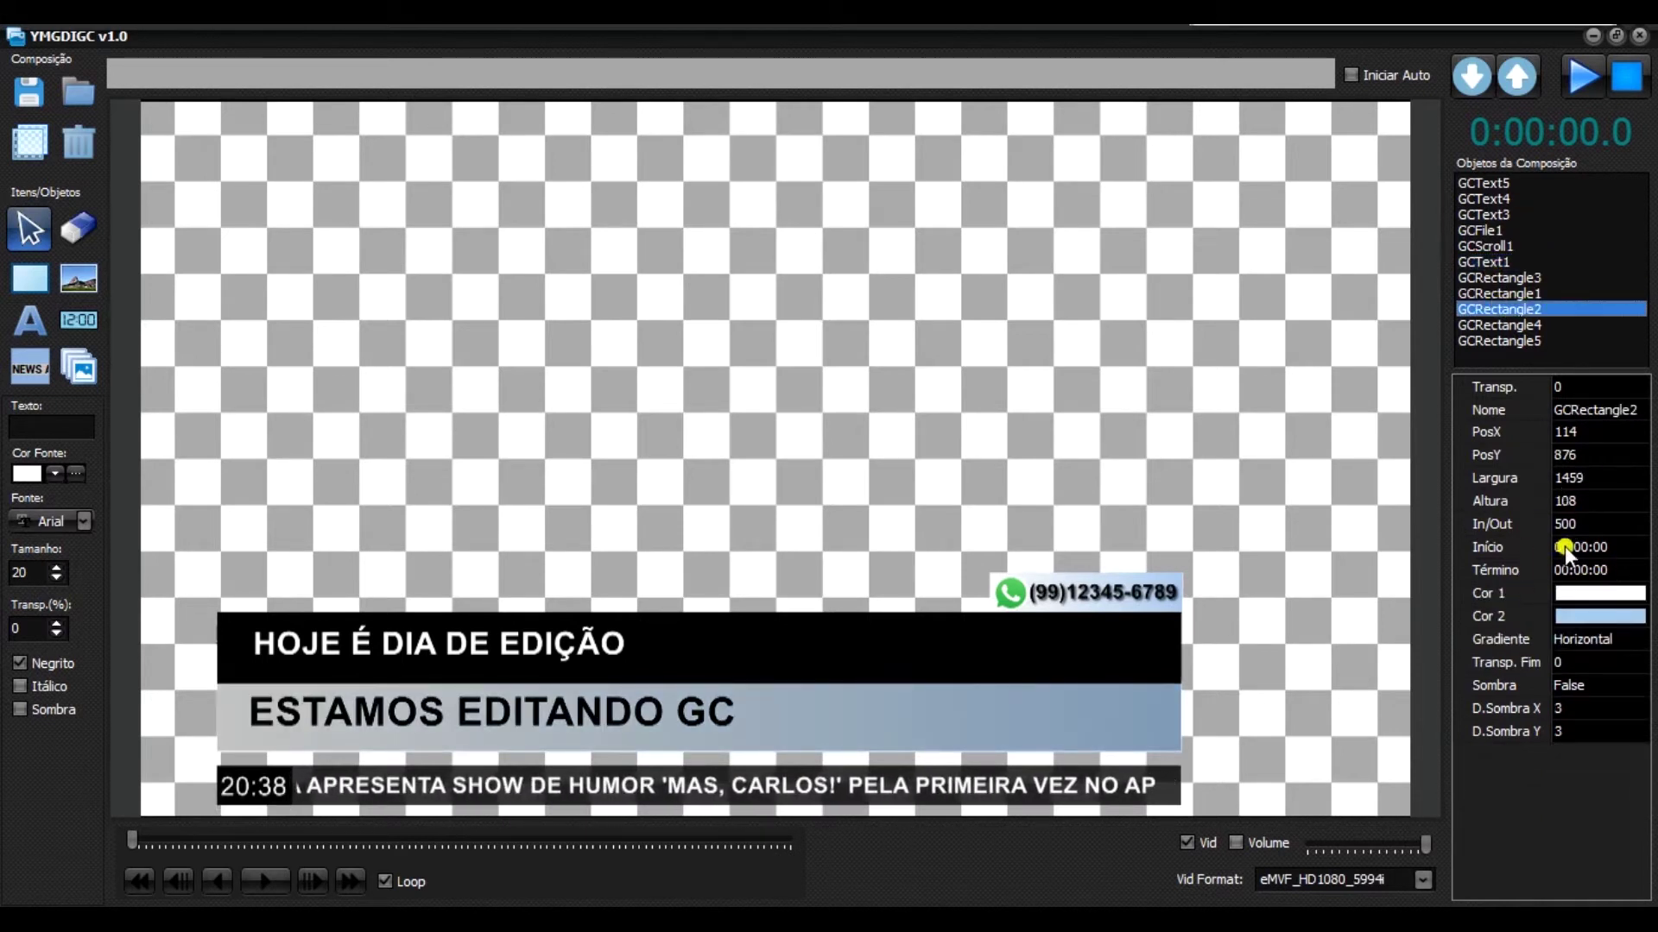
pyautogui.click(1483, 215)
pyautogui.click(1484, 182)
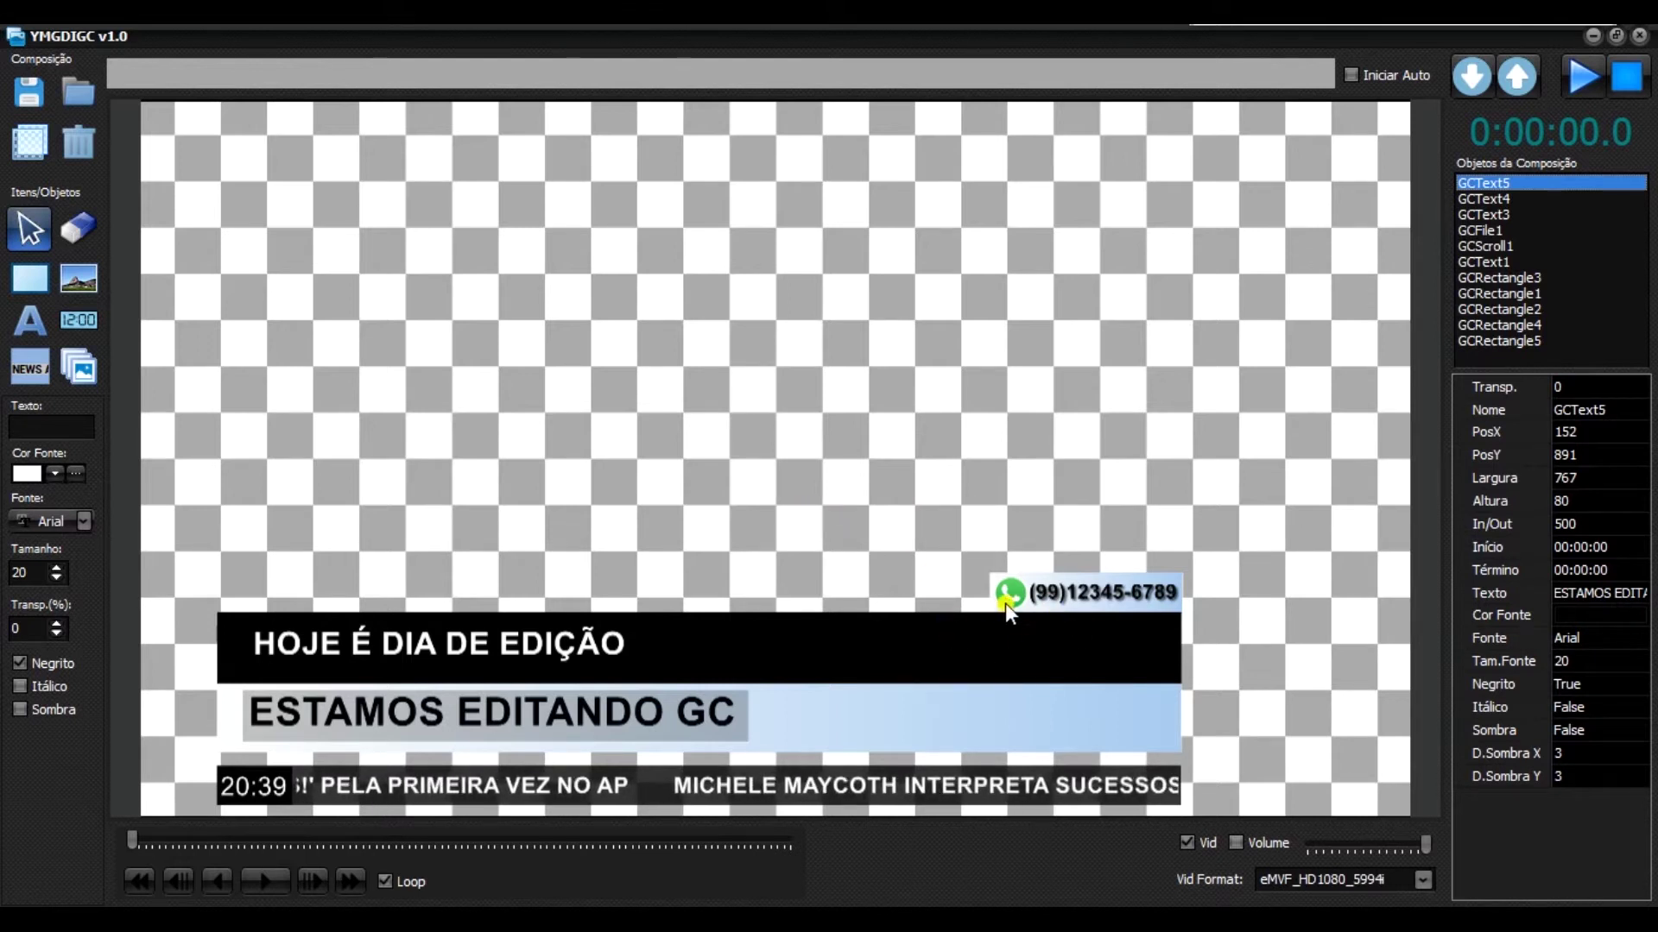
# Set the phone number text to start at 00:00:10 and end at 00:00:20.
pyautogui.click(1071, 593)
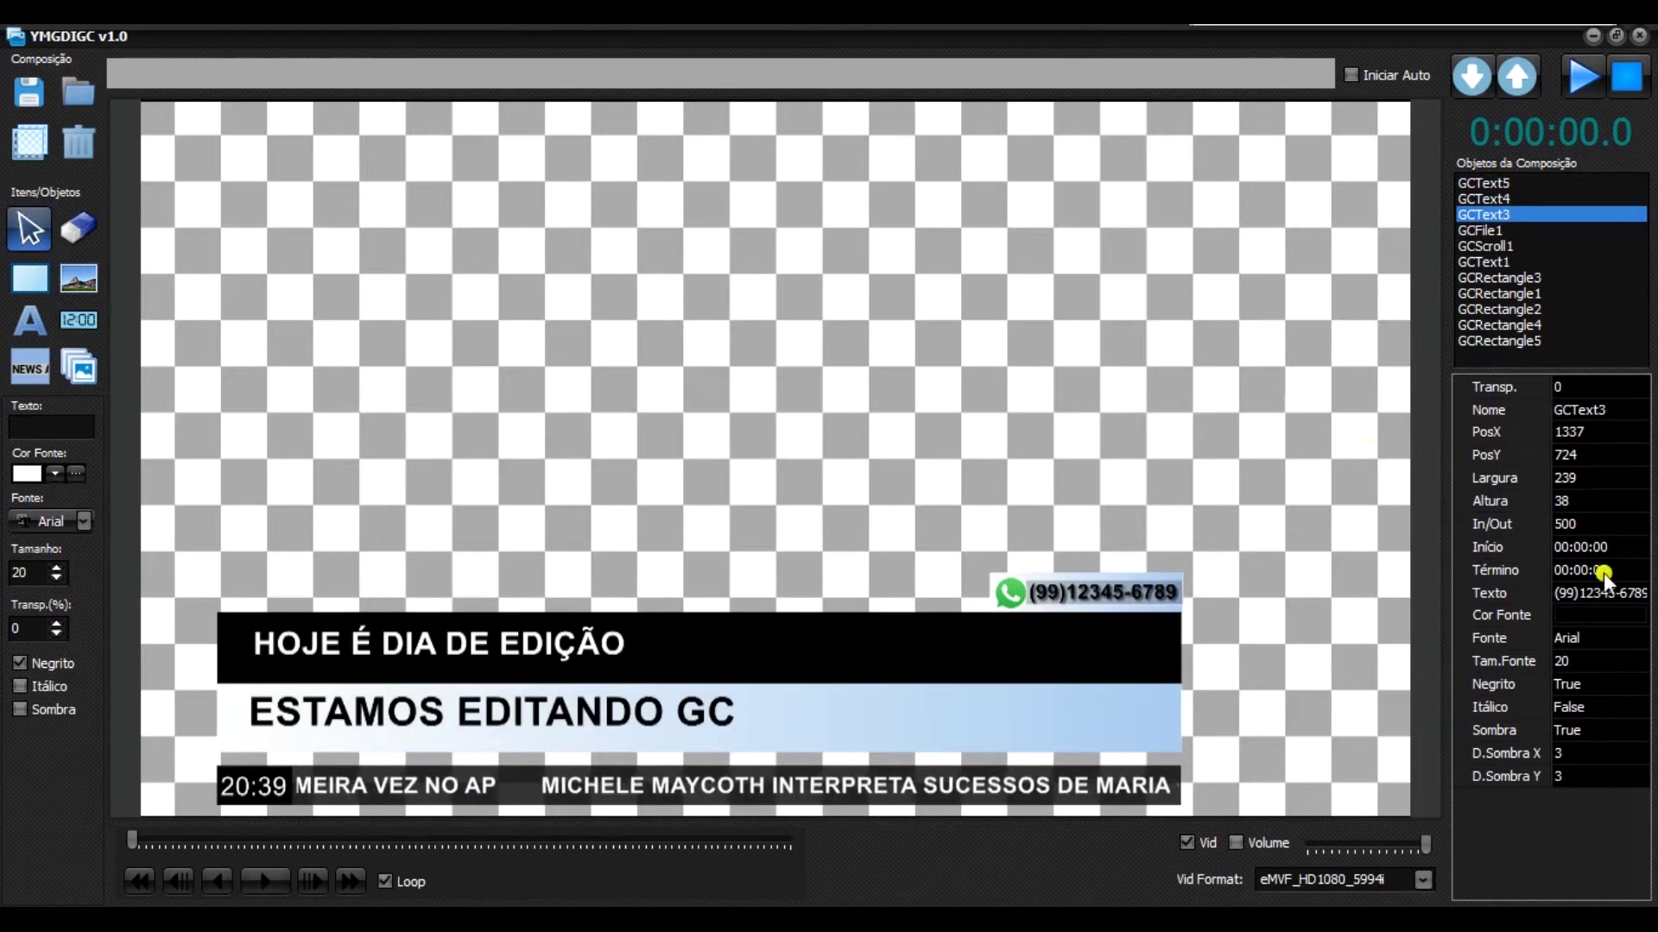
pyautogui.click(1585, 547)
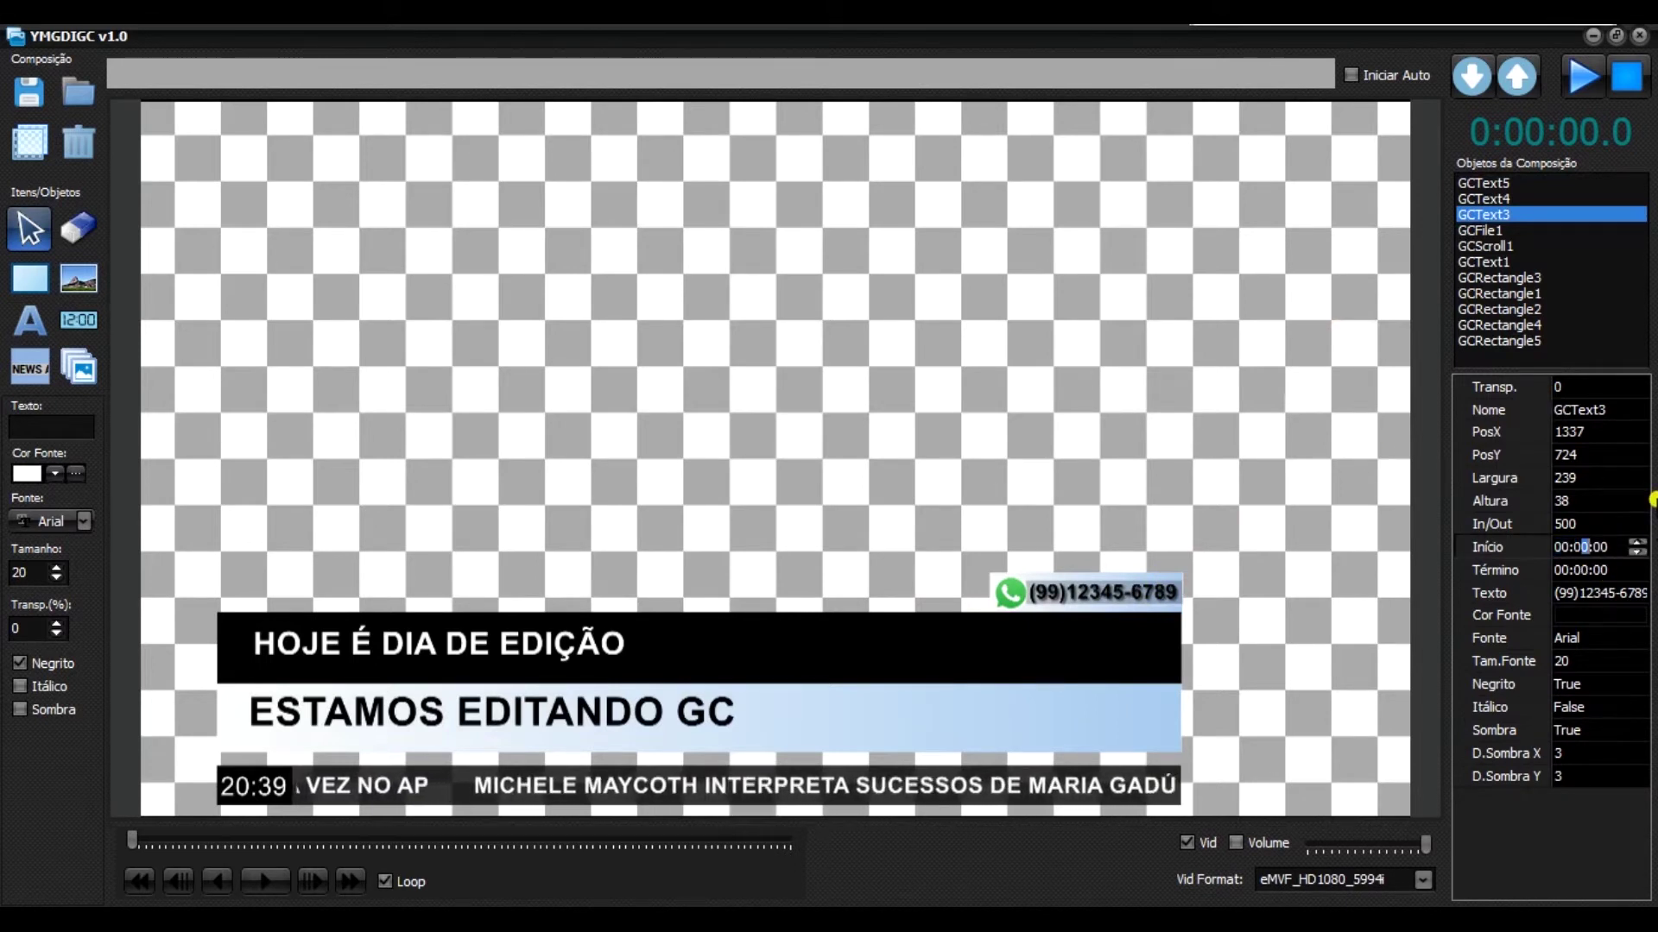
pyautogui.click(1558, 565)
pyautogui.click(1559, 559)
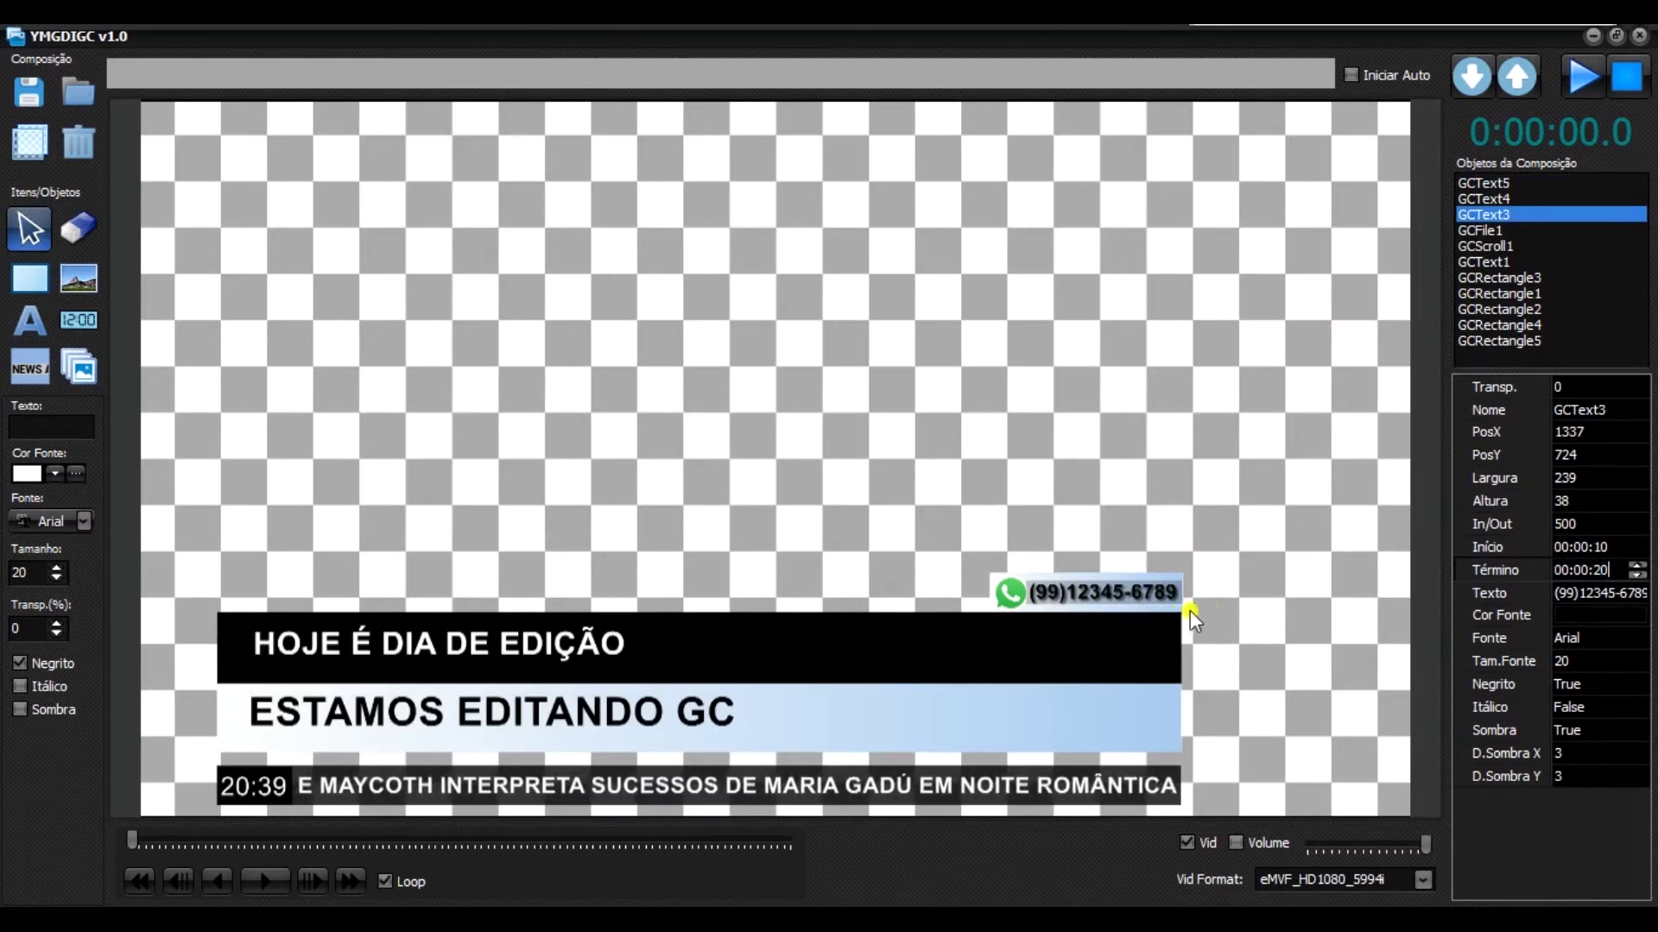
# Set the WhatsApp icon's Início to 00:00:10 and its Término to 00:00:20.
pyautogui.click(1490, 231)
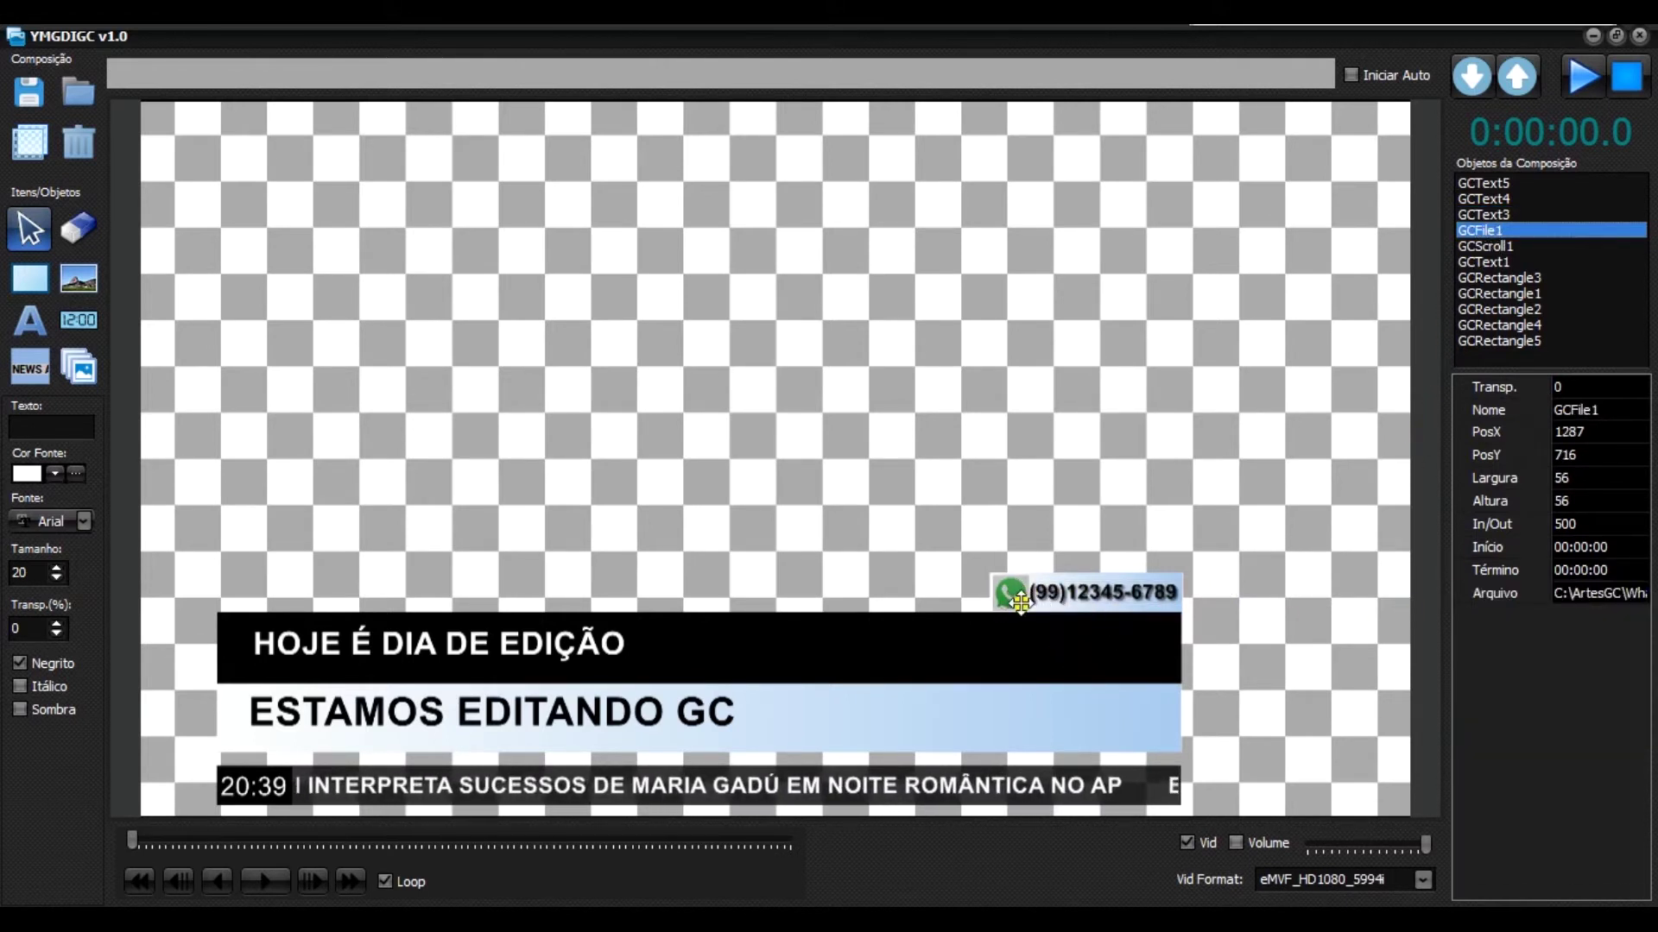
pyautogui.click(1560, 547)
pyautogui.write('0')
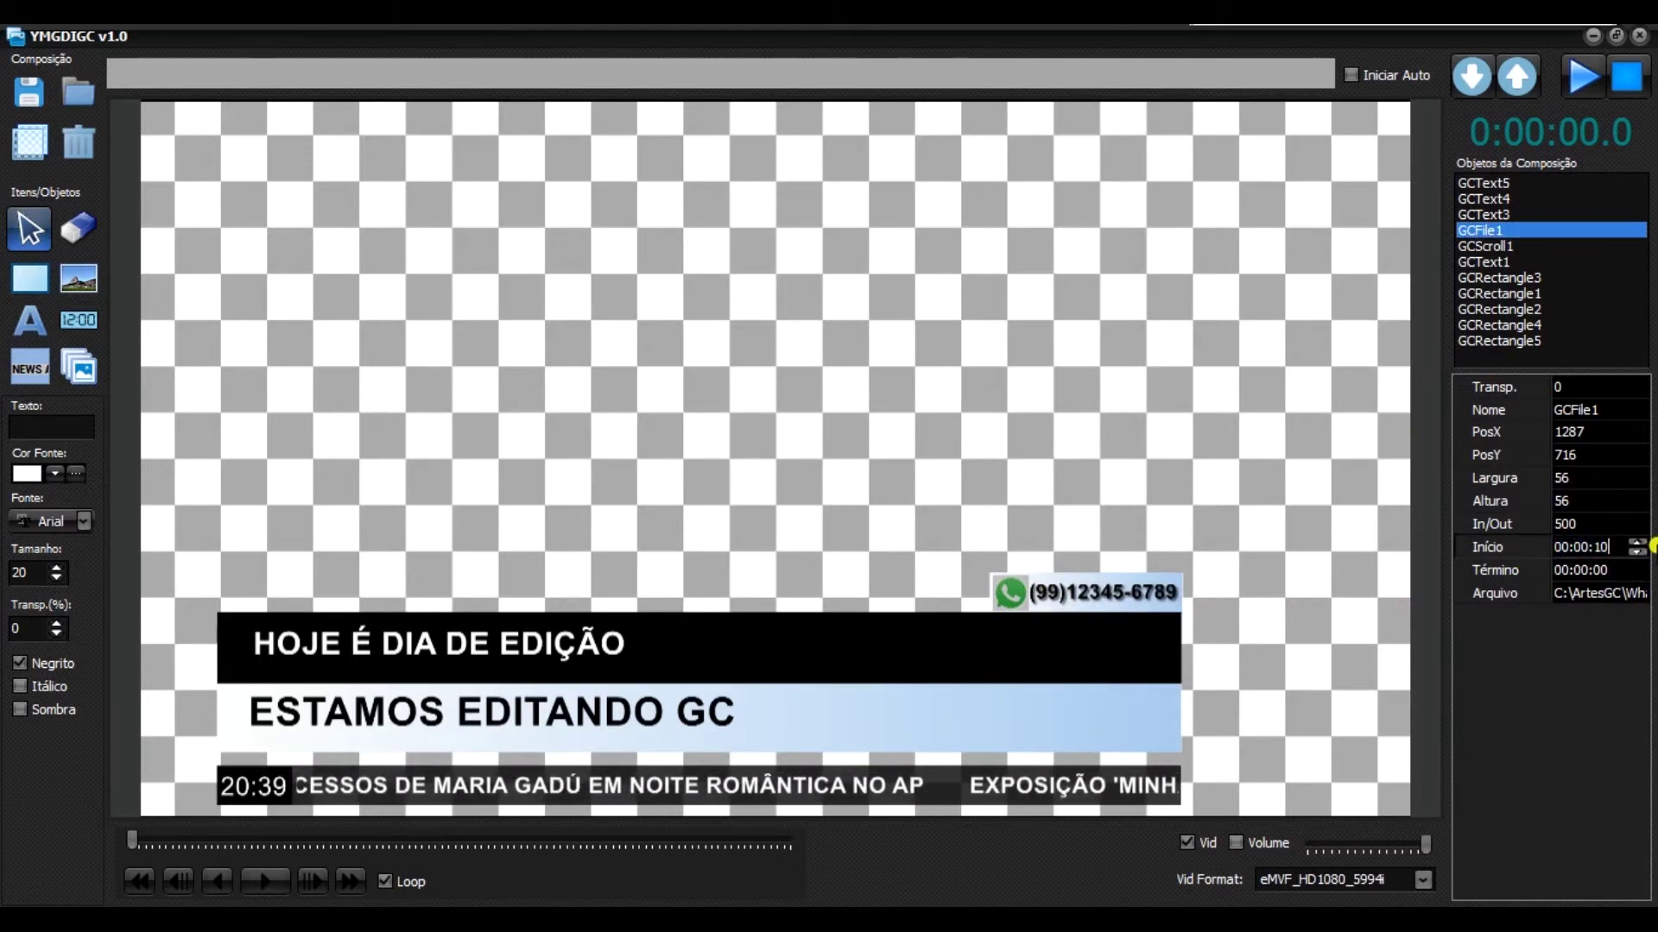
pyautogui.click(1563, 570)
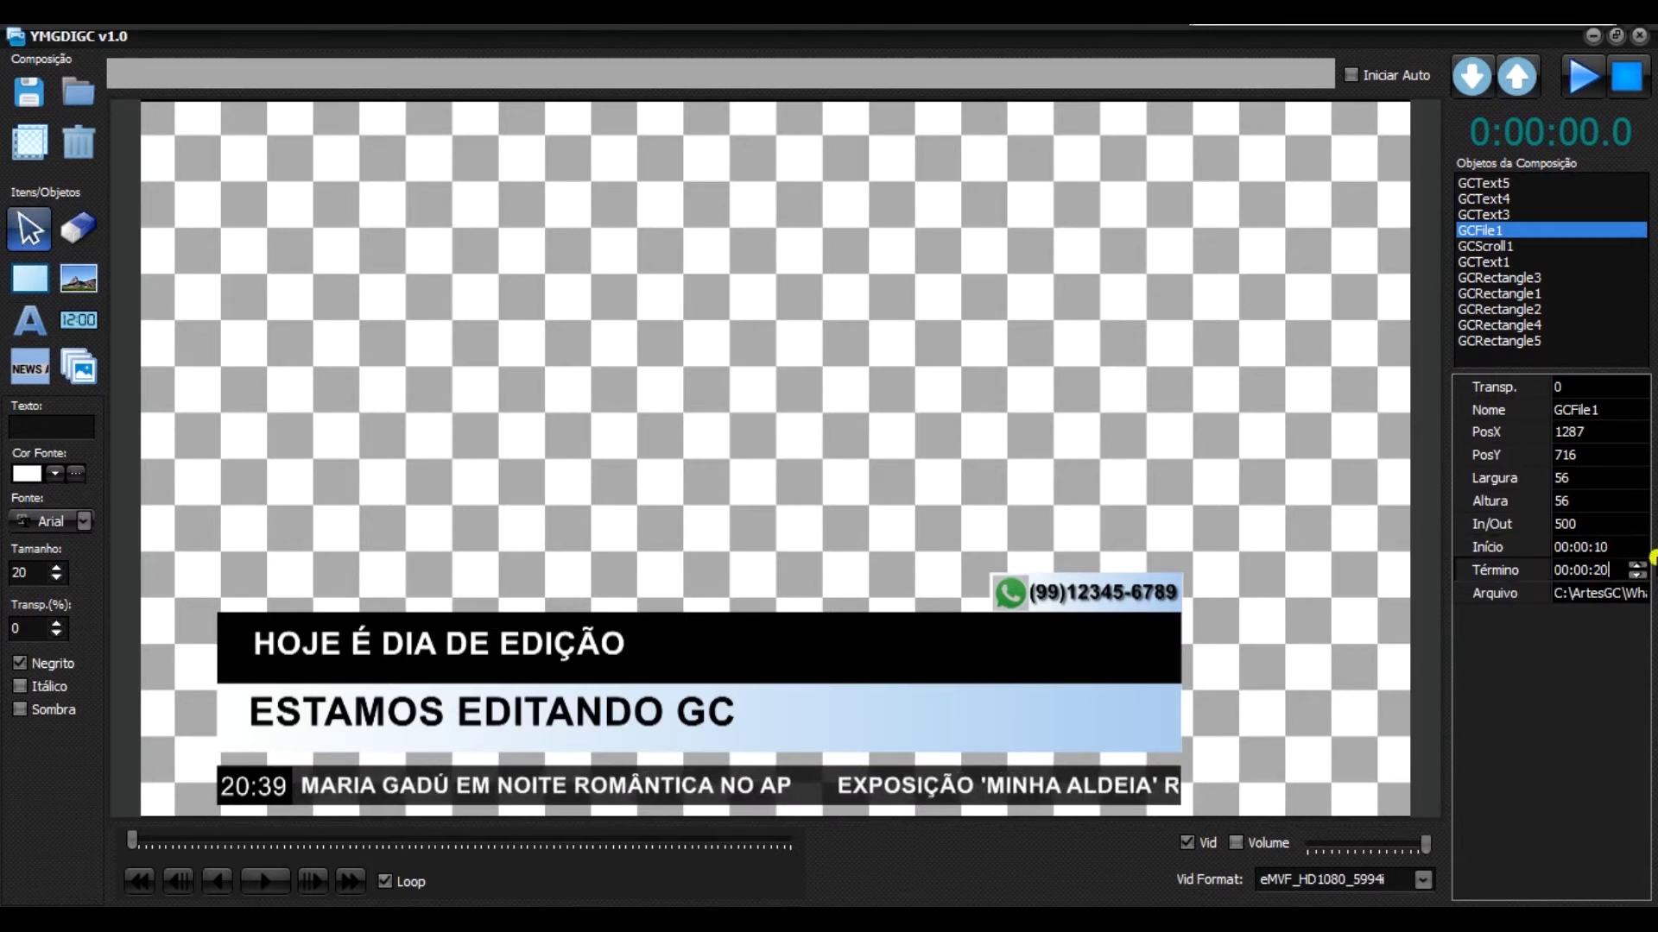
# Set the gradient rectangle behind the WhatsApp contact to start at 00:00:10 and end at 00:00:20.
pyautogui.click(1509, 276)
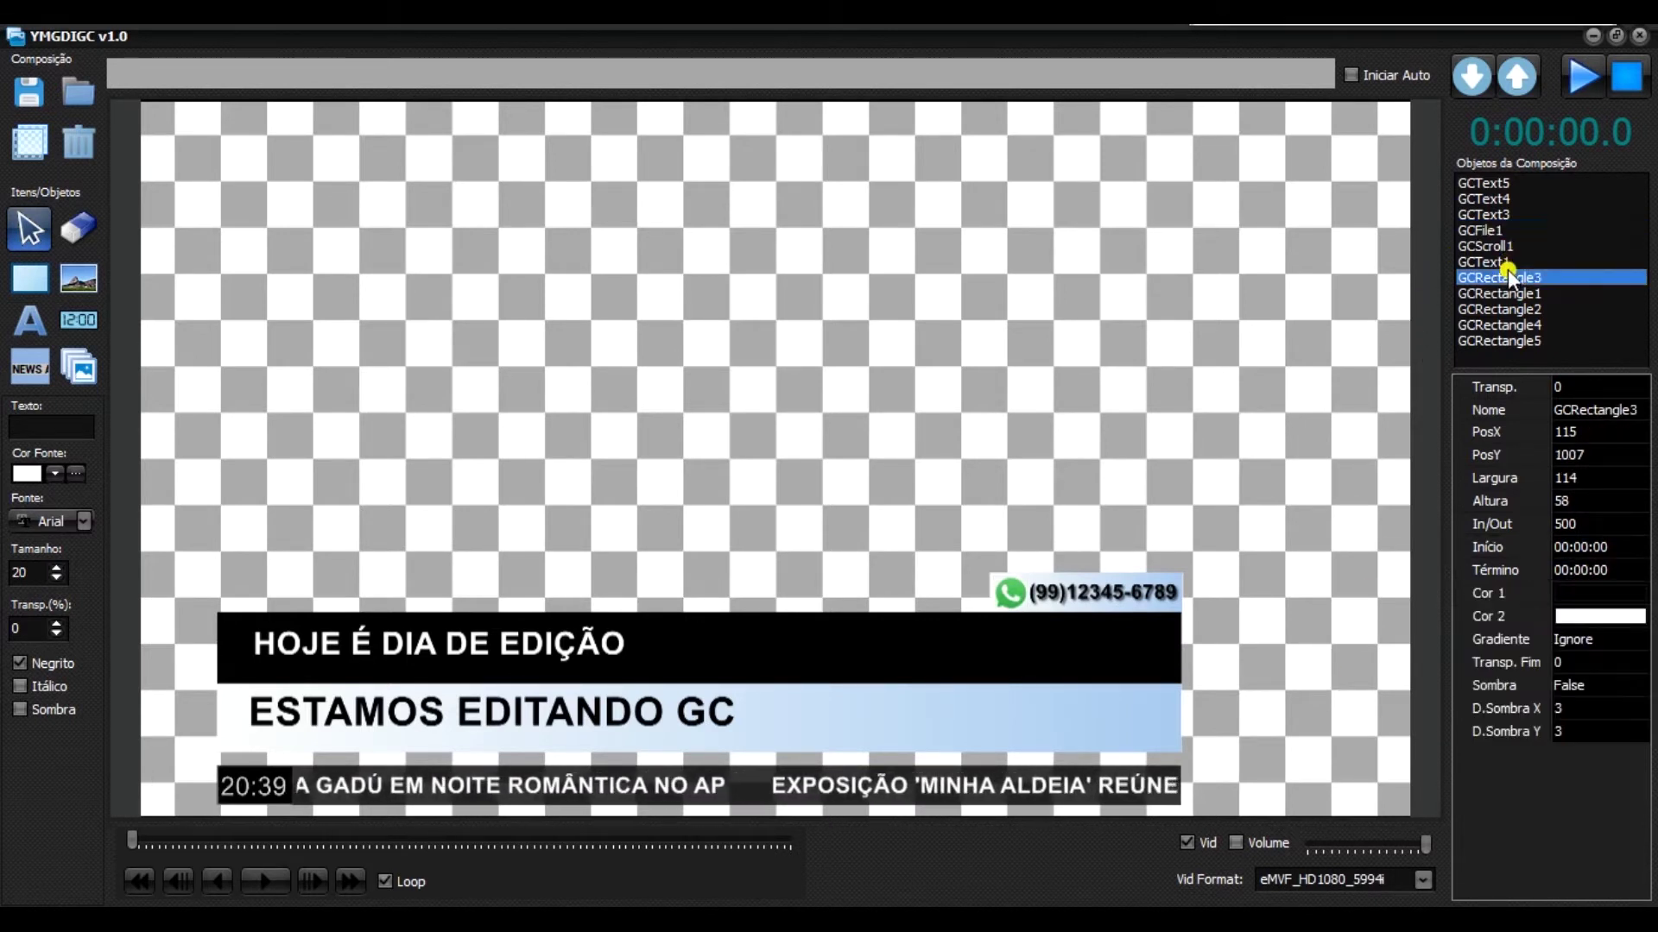
pyautogui.click(1525, 296)
pyautogui.click(1525, 278)
pyautogui.click(1178, 578)
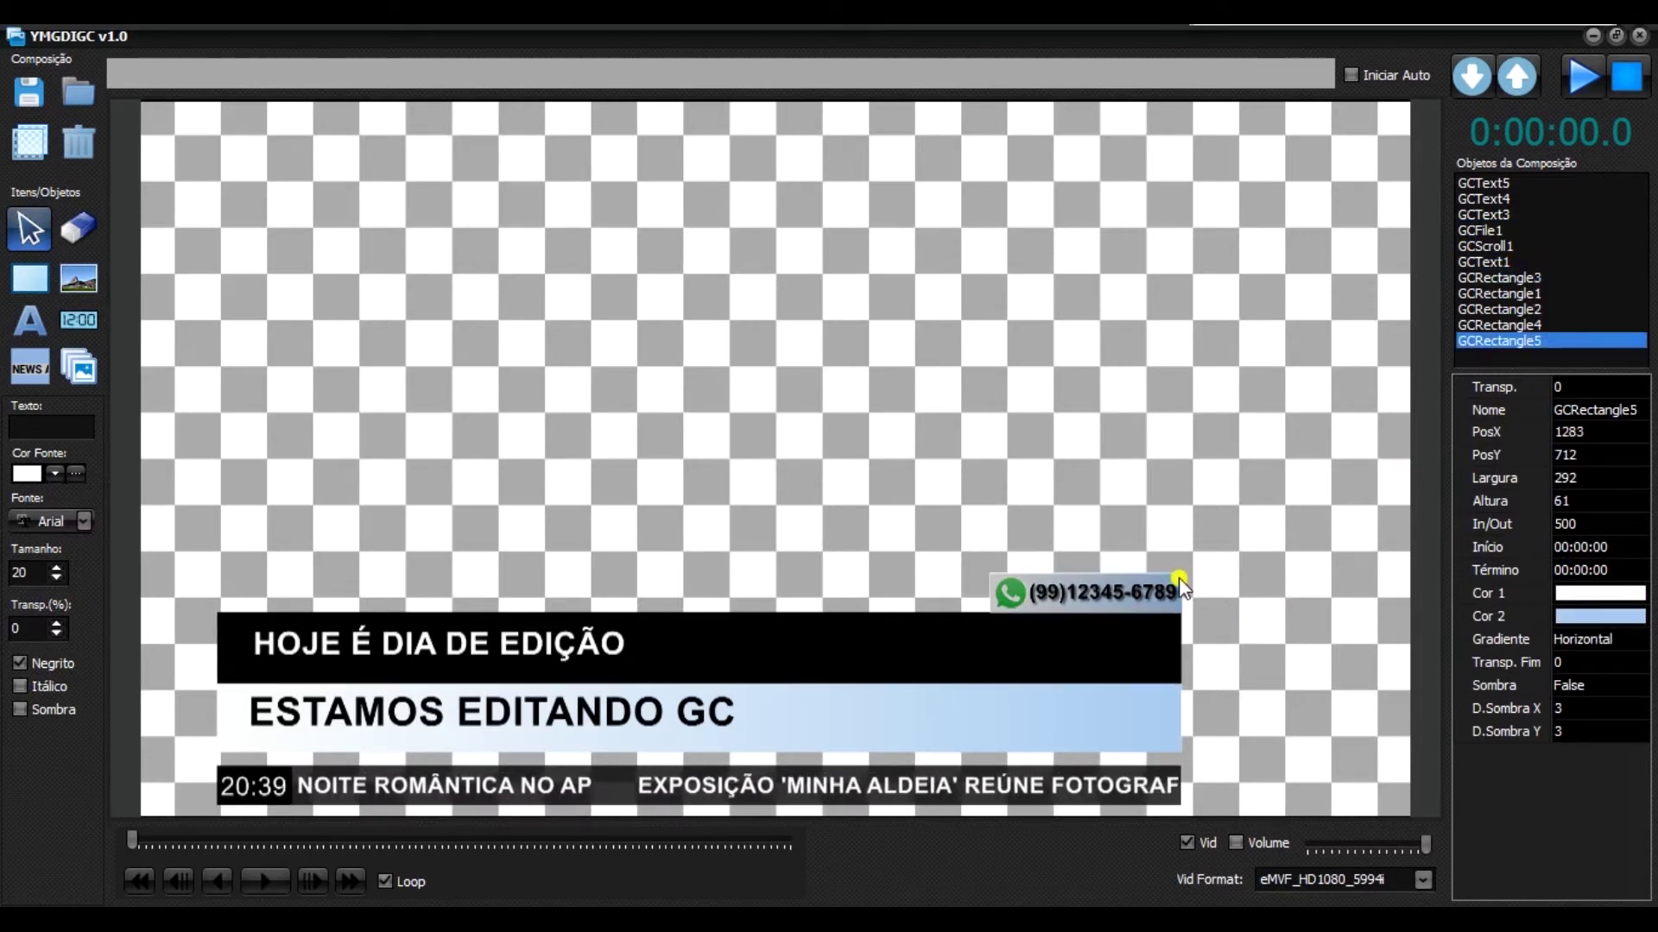
pyautogui.click(1560, 546)
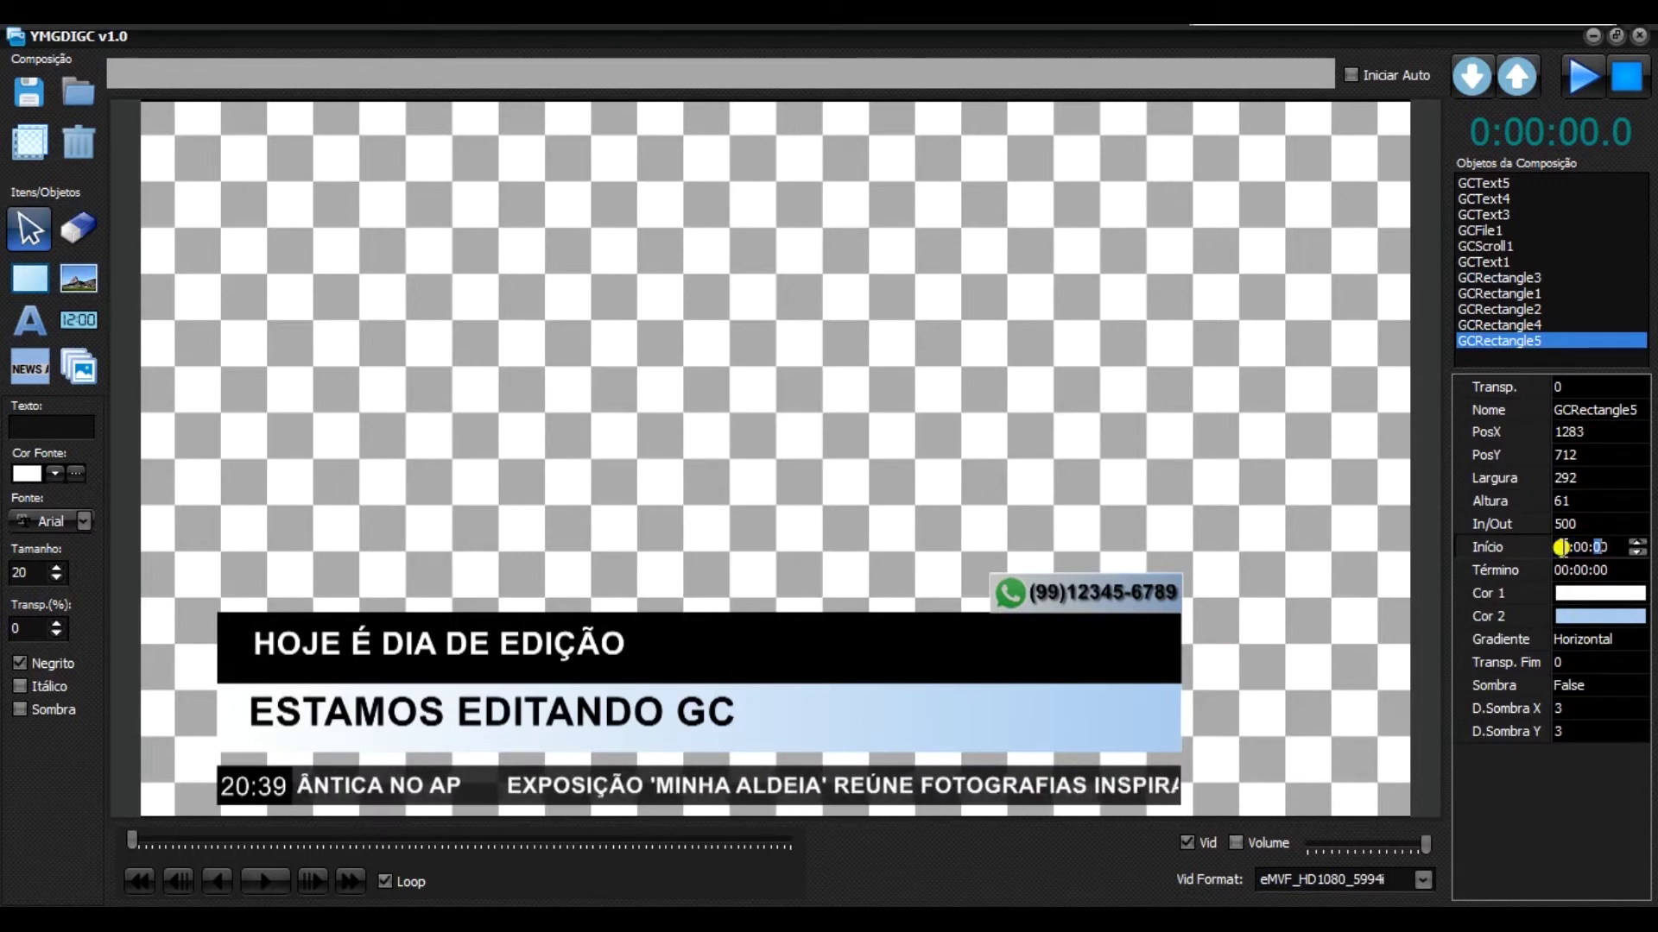
pyautogui.click(1572, 566)
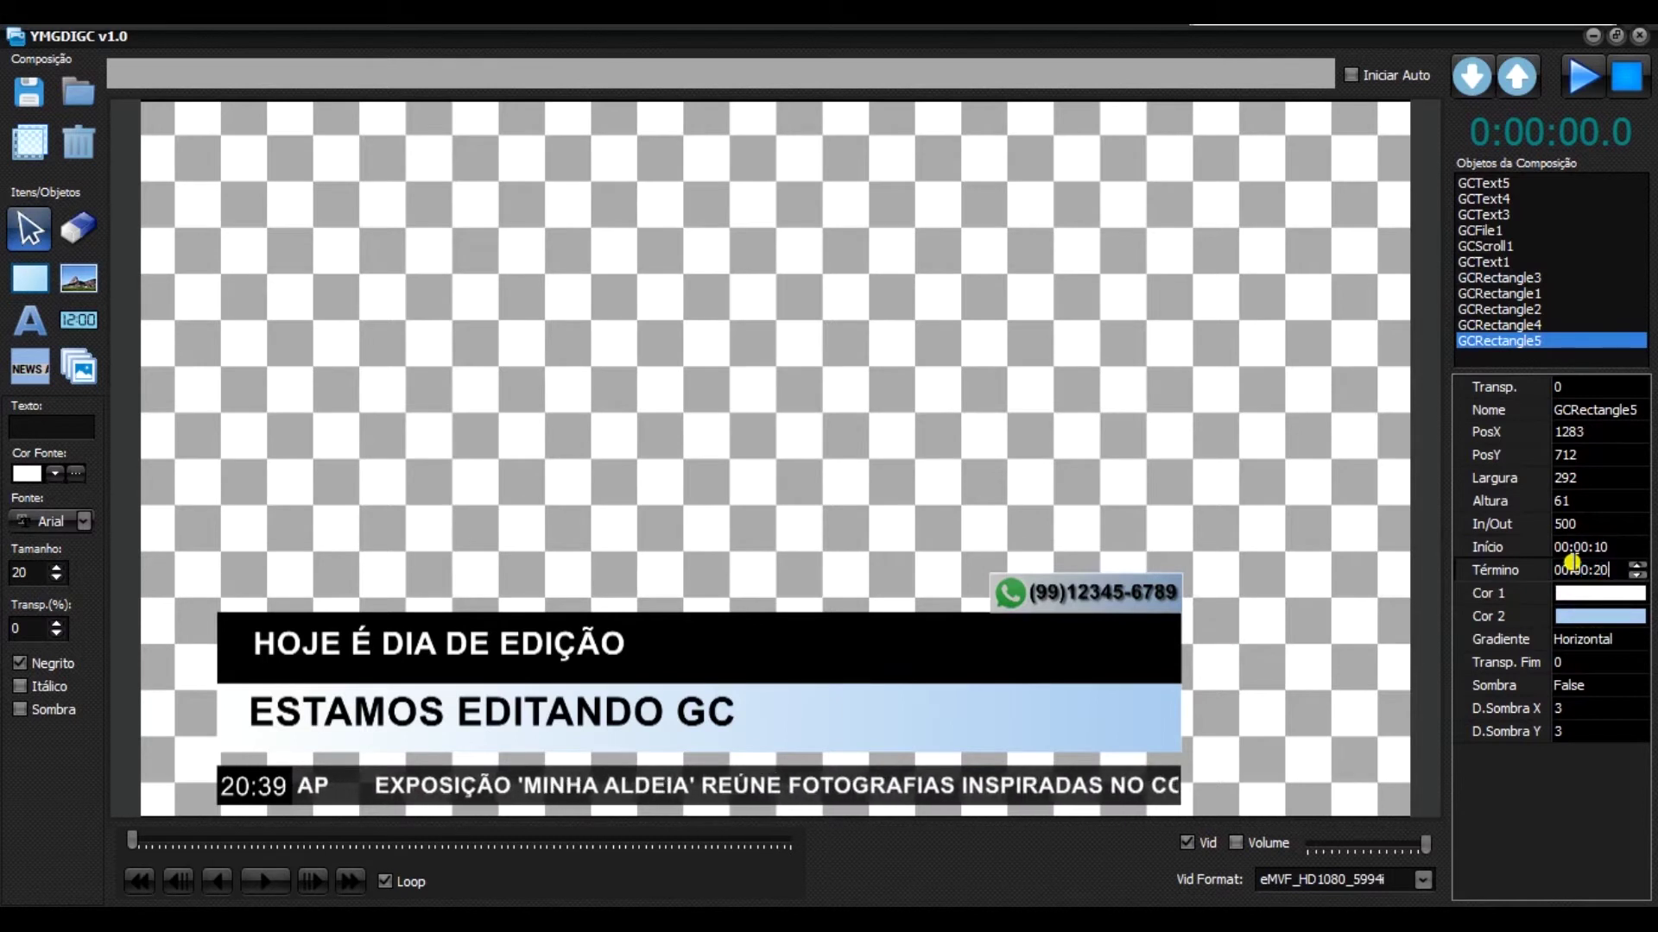
pyautogui.click(1079, 481)
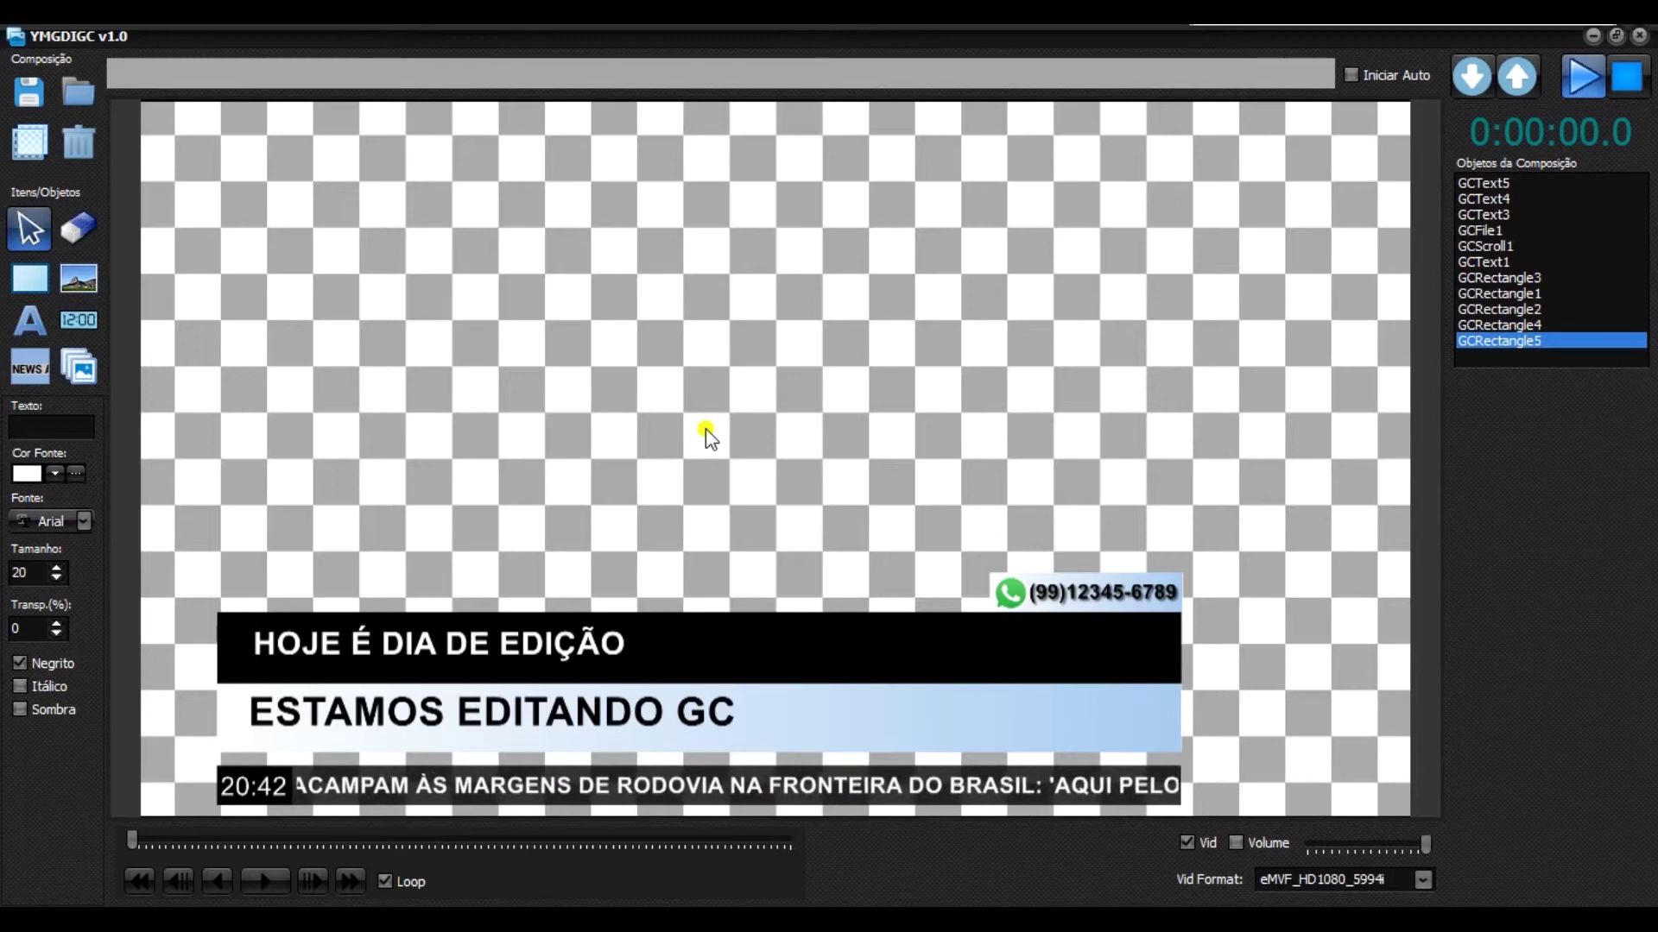
# Start saving the composition and go to the AppData\Roaming\VideoLive\CGProjects folder.
pyautogui.click(28, 91)
pyautogui.click(962, 208)
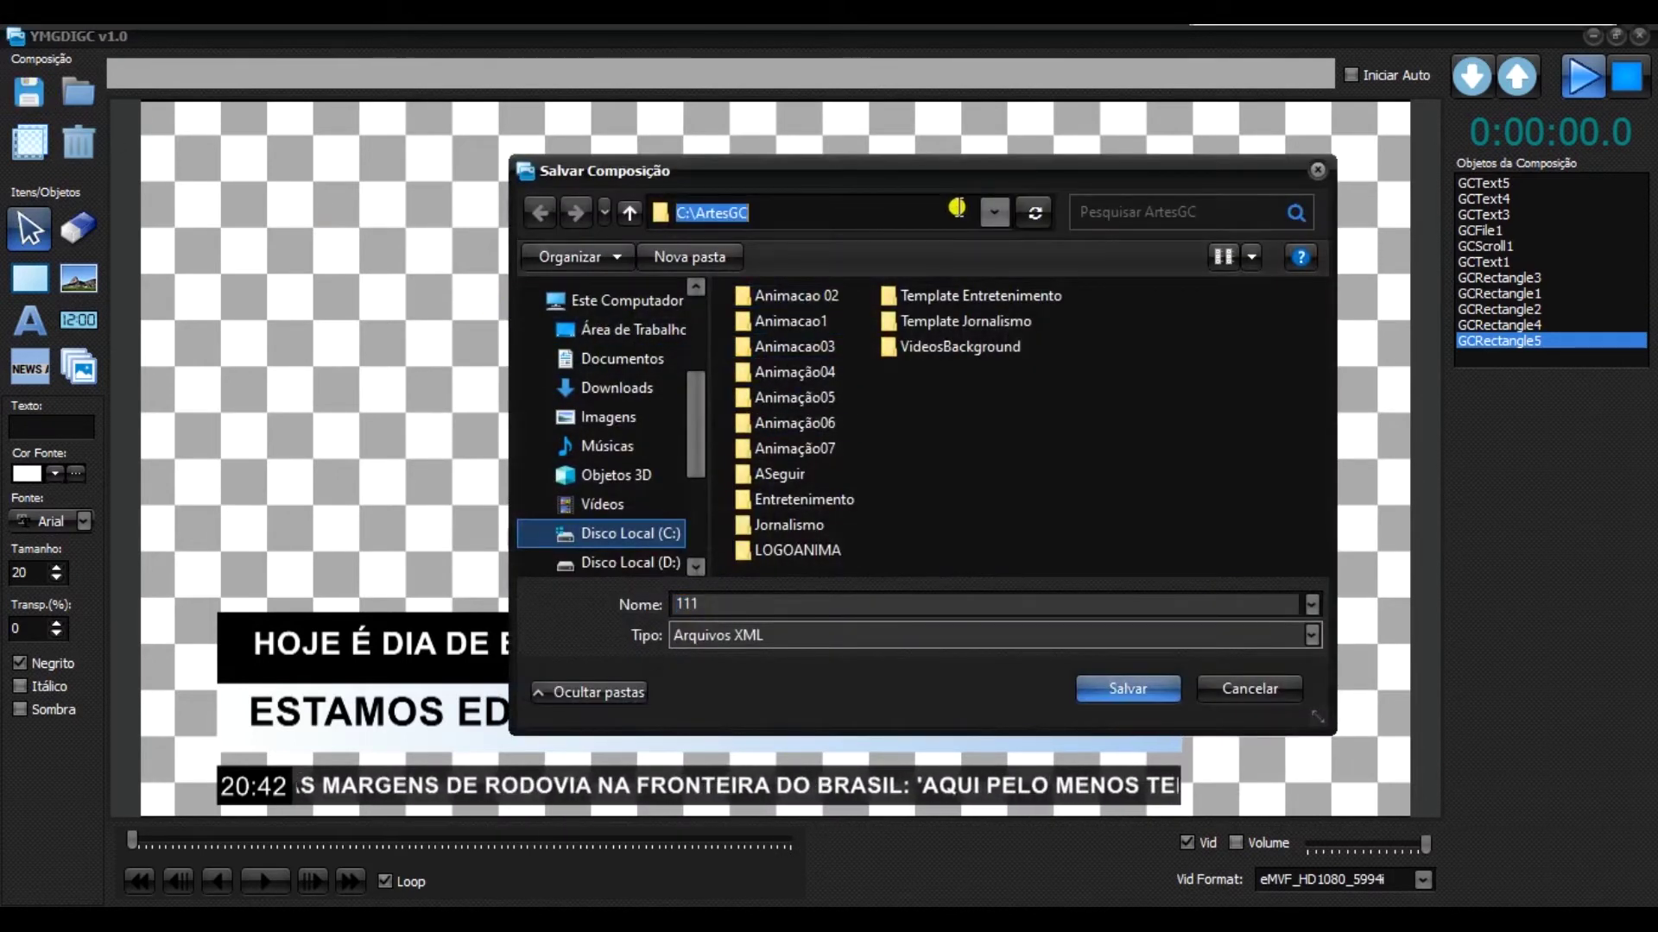
pyautogui.hotkey('ctrl', 'v')
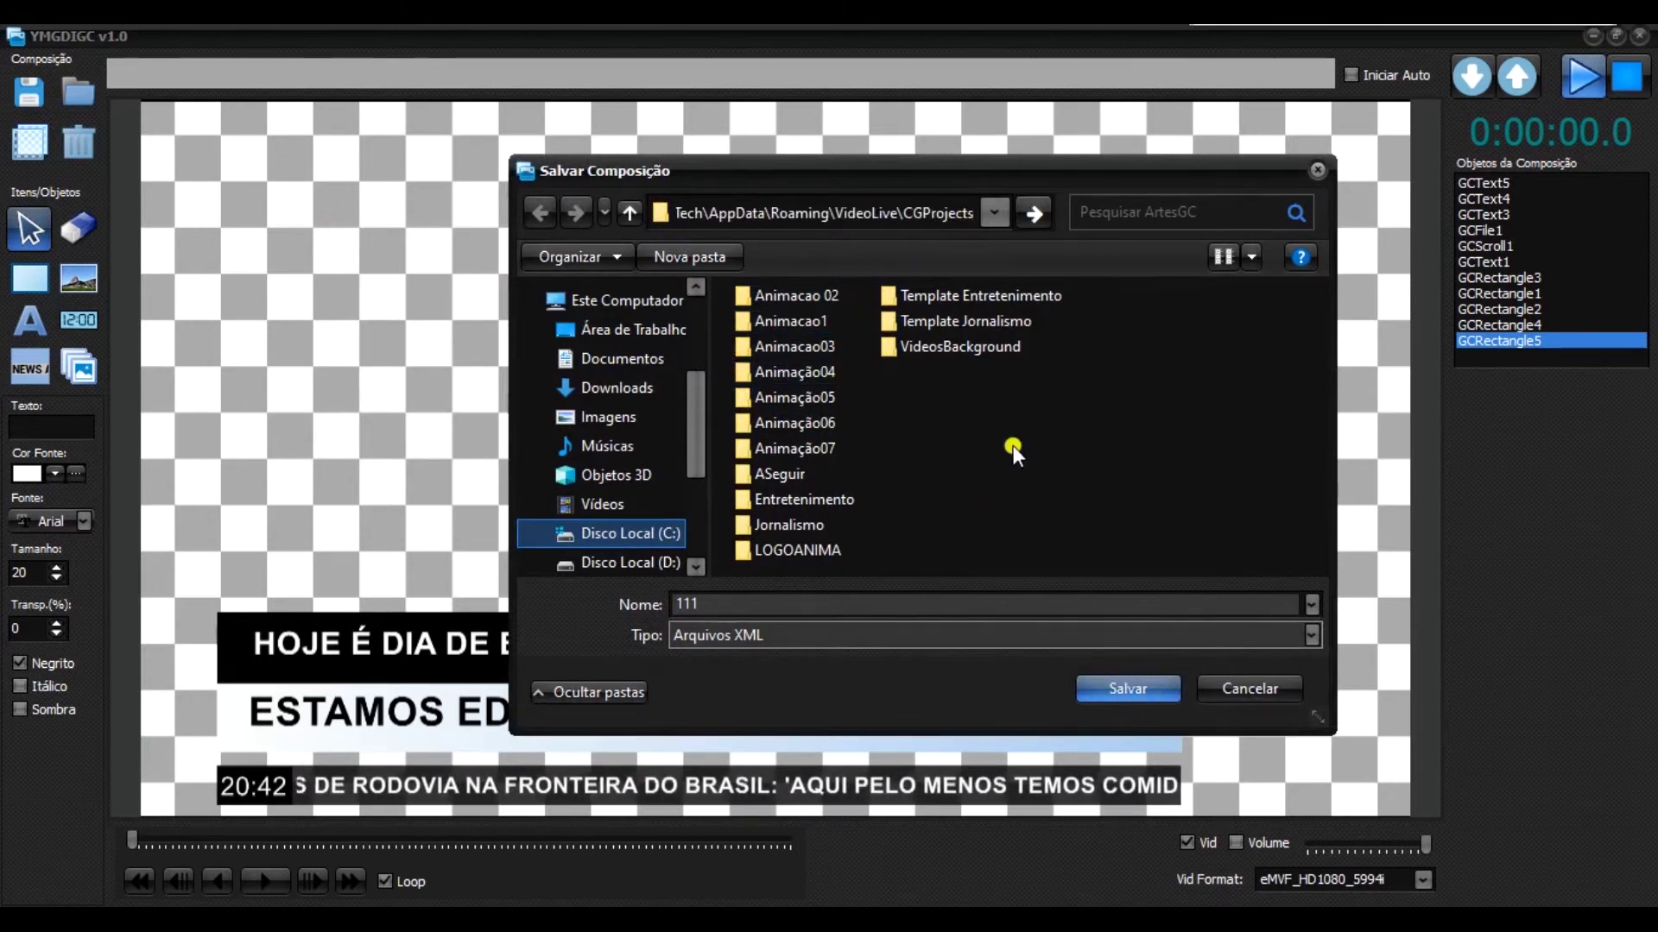
pyautogui.click(1031, 214)
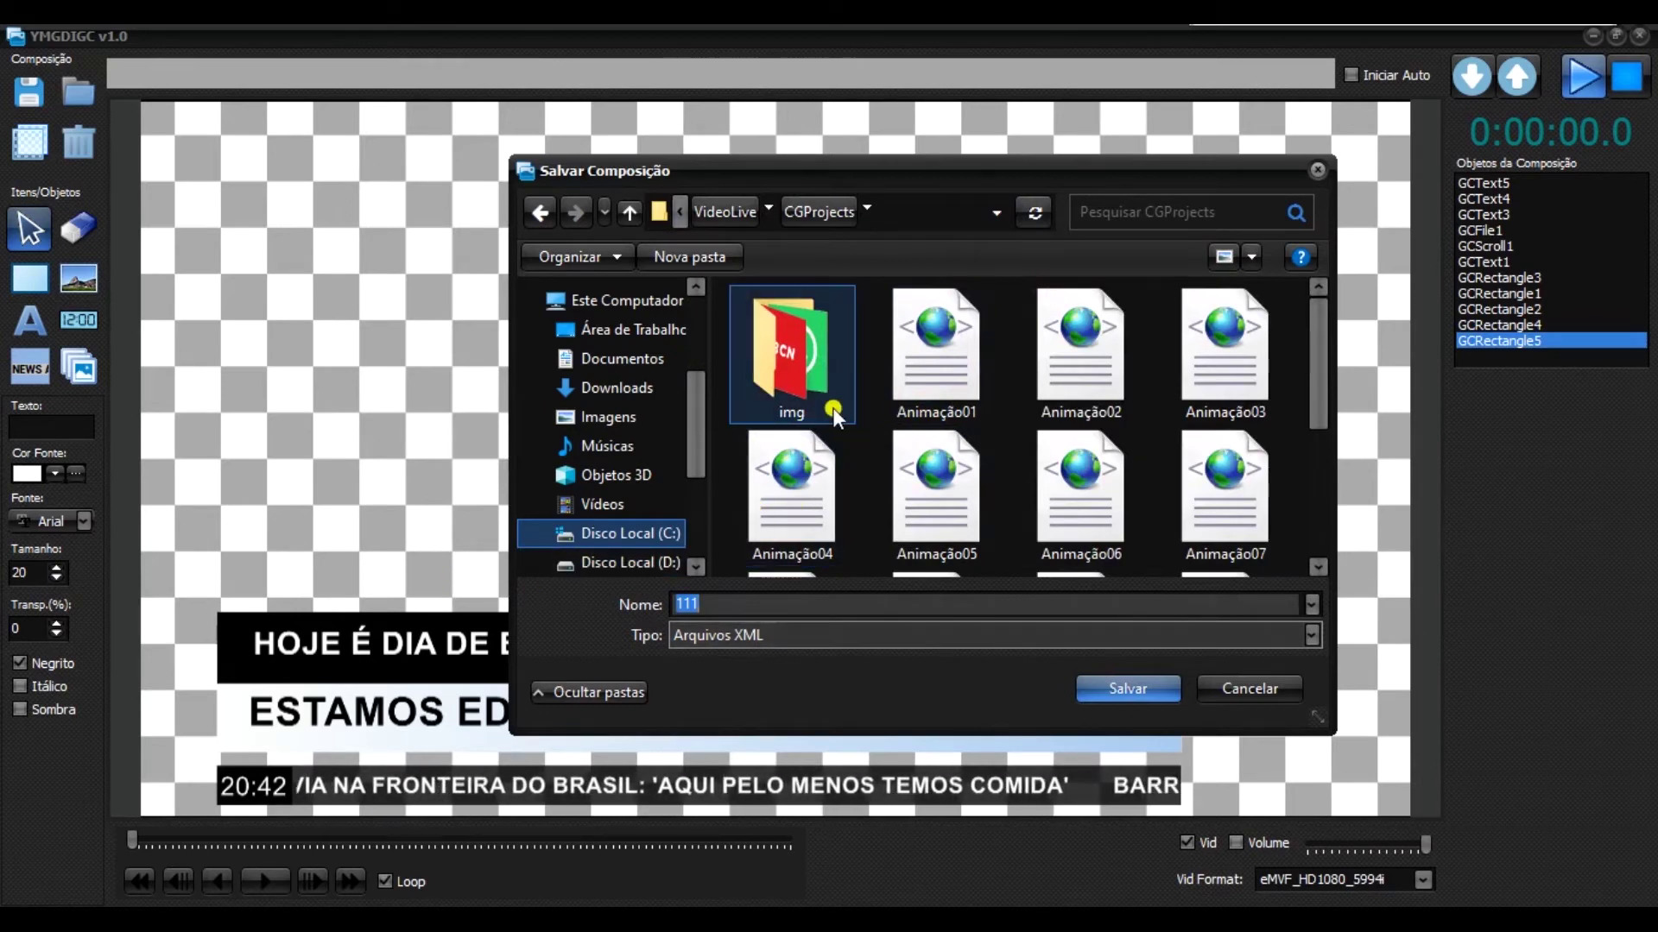
# Create a new folder named GC2020 inside CGProjects and open it as the save location.
pyautogui.rightClick(868, 427)
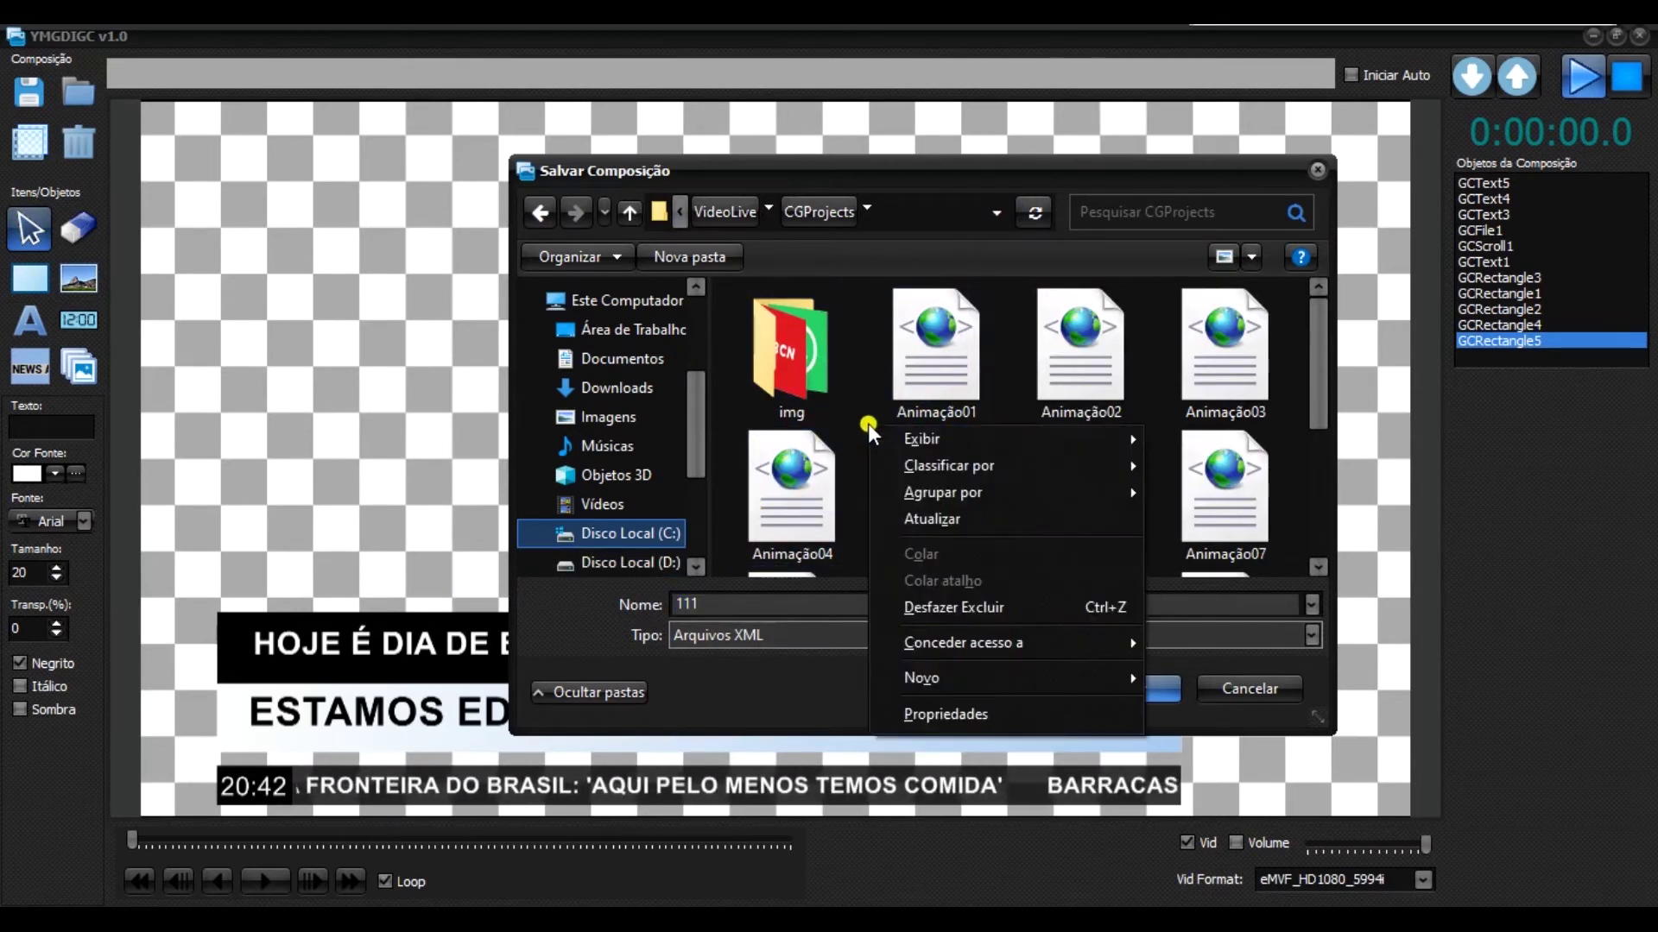
pyautogui.moveTo(939, 673)
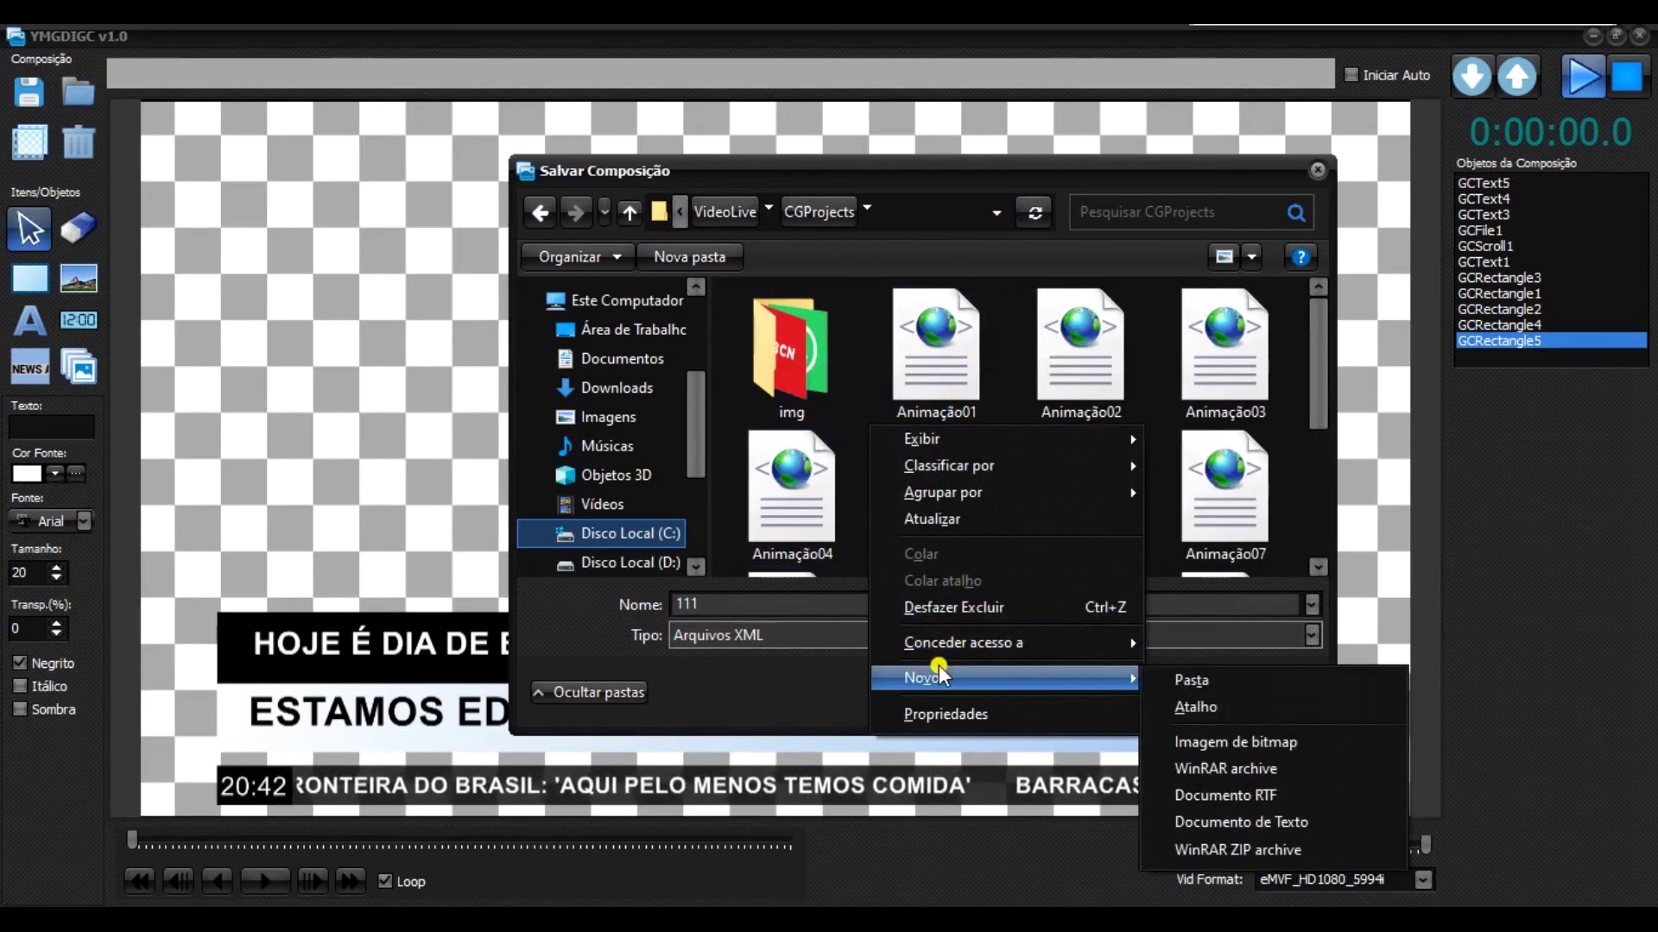
pyautogui.click(1221, 682)
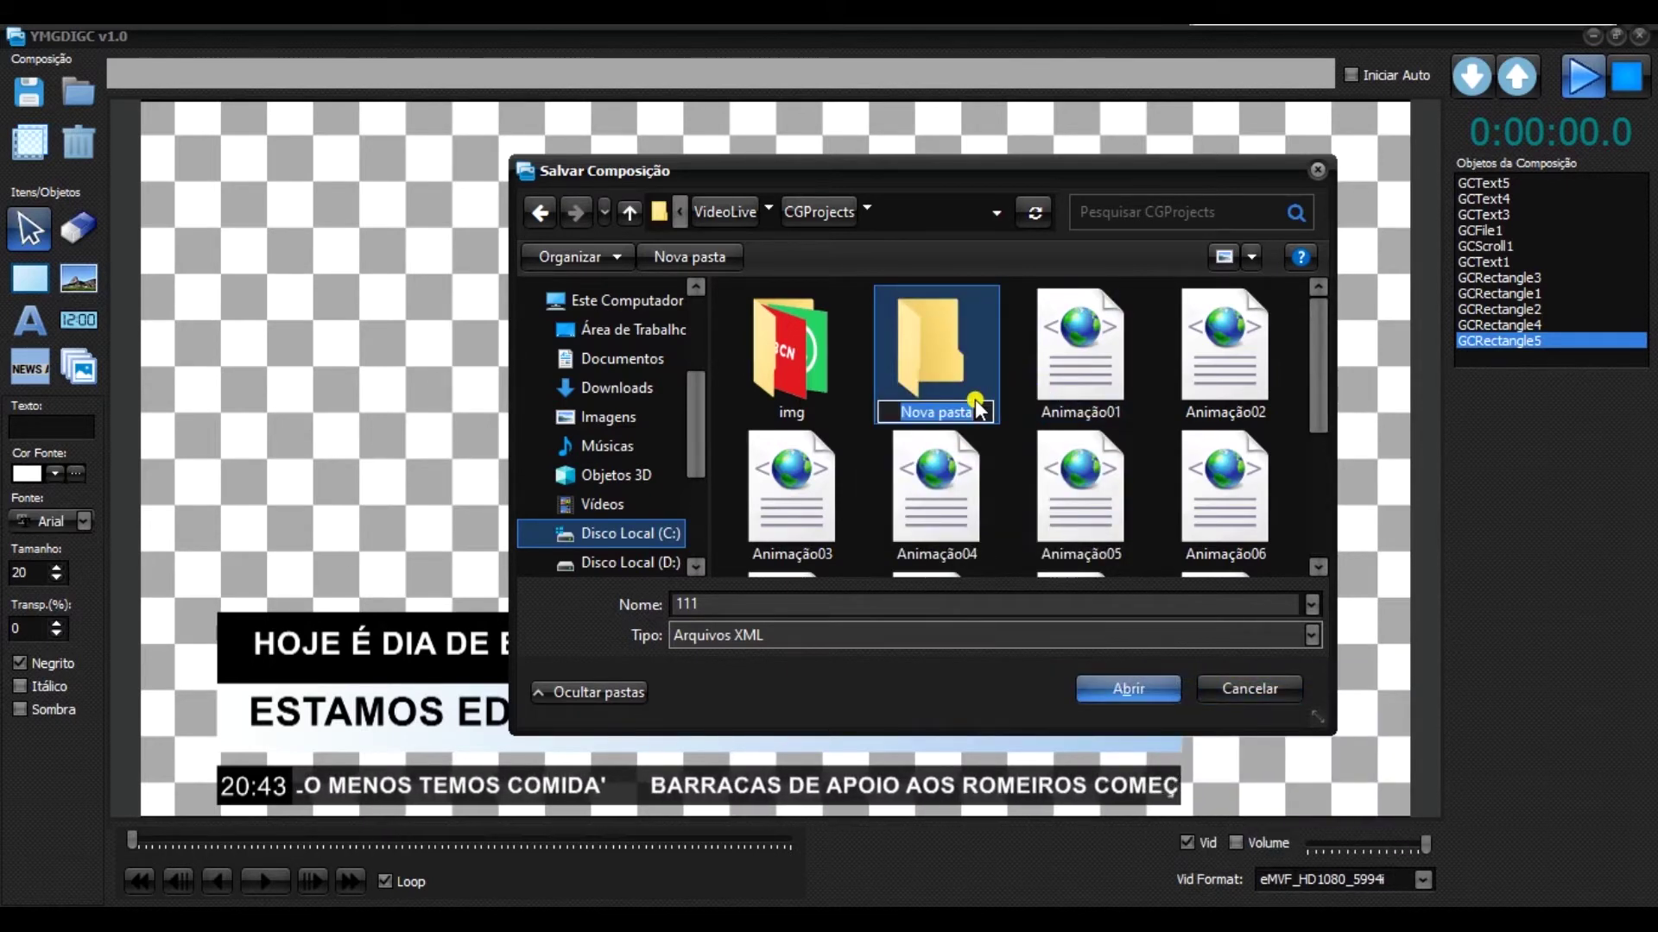
pyautogui.write('gc')
pyautogui.press('BackSpace')
pyautogui.press('BackSpace')
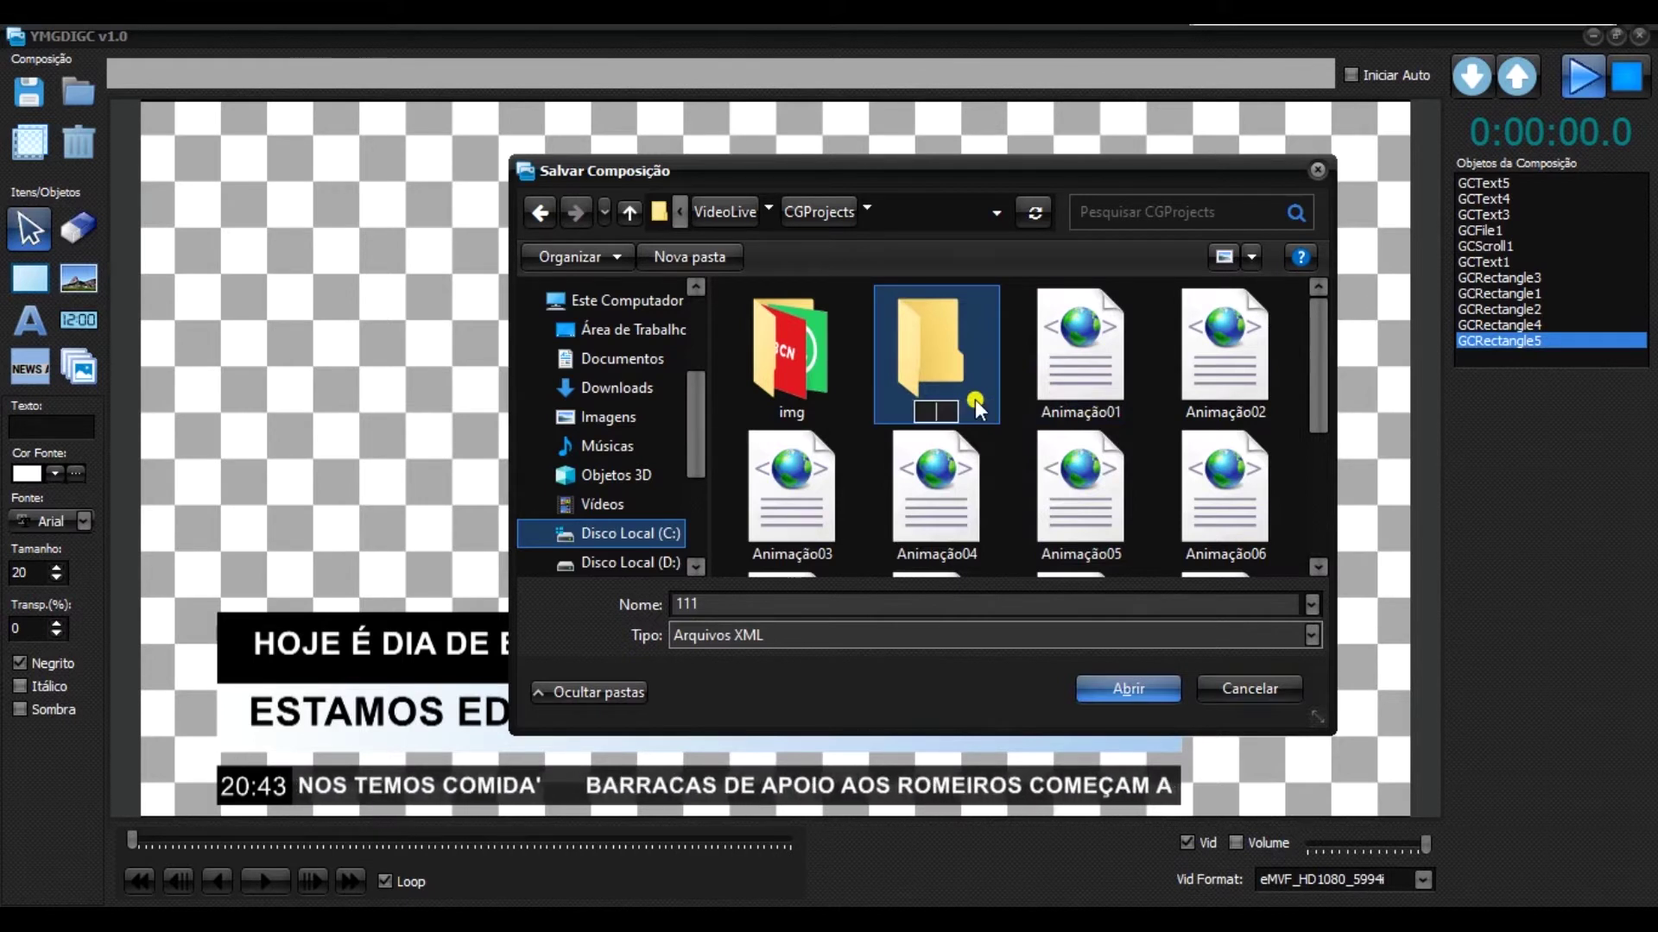
pyautogui.write('GC2020')
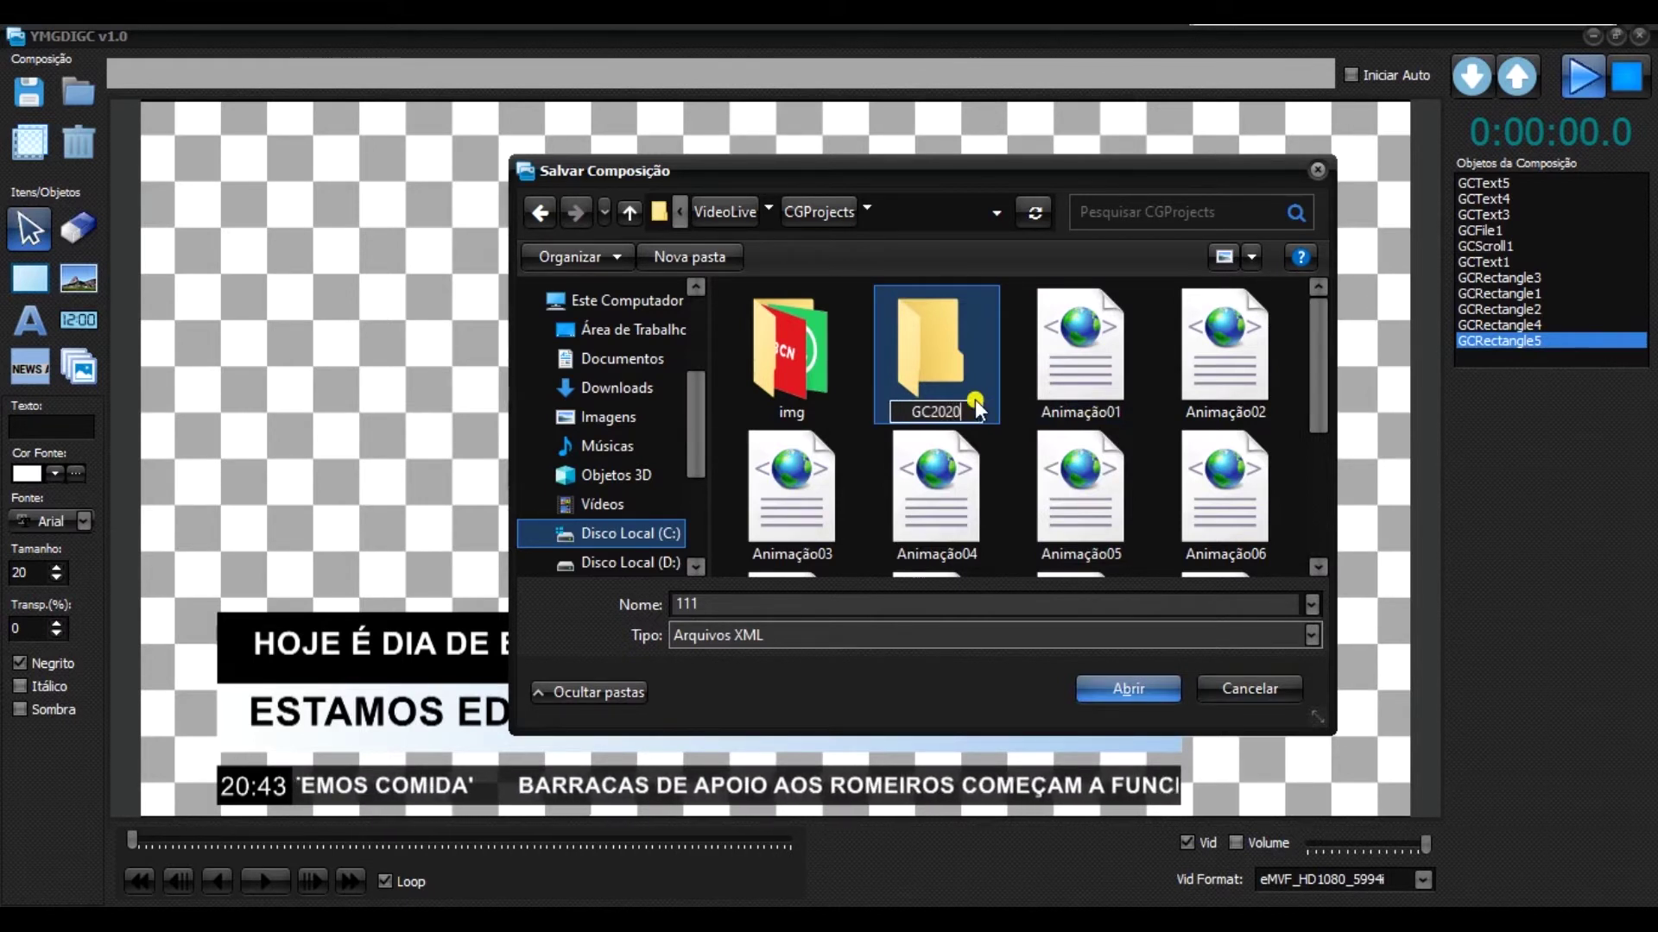
pyautogui.press('Return')
pyautogui.doubleClick(795, 369)
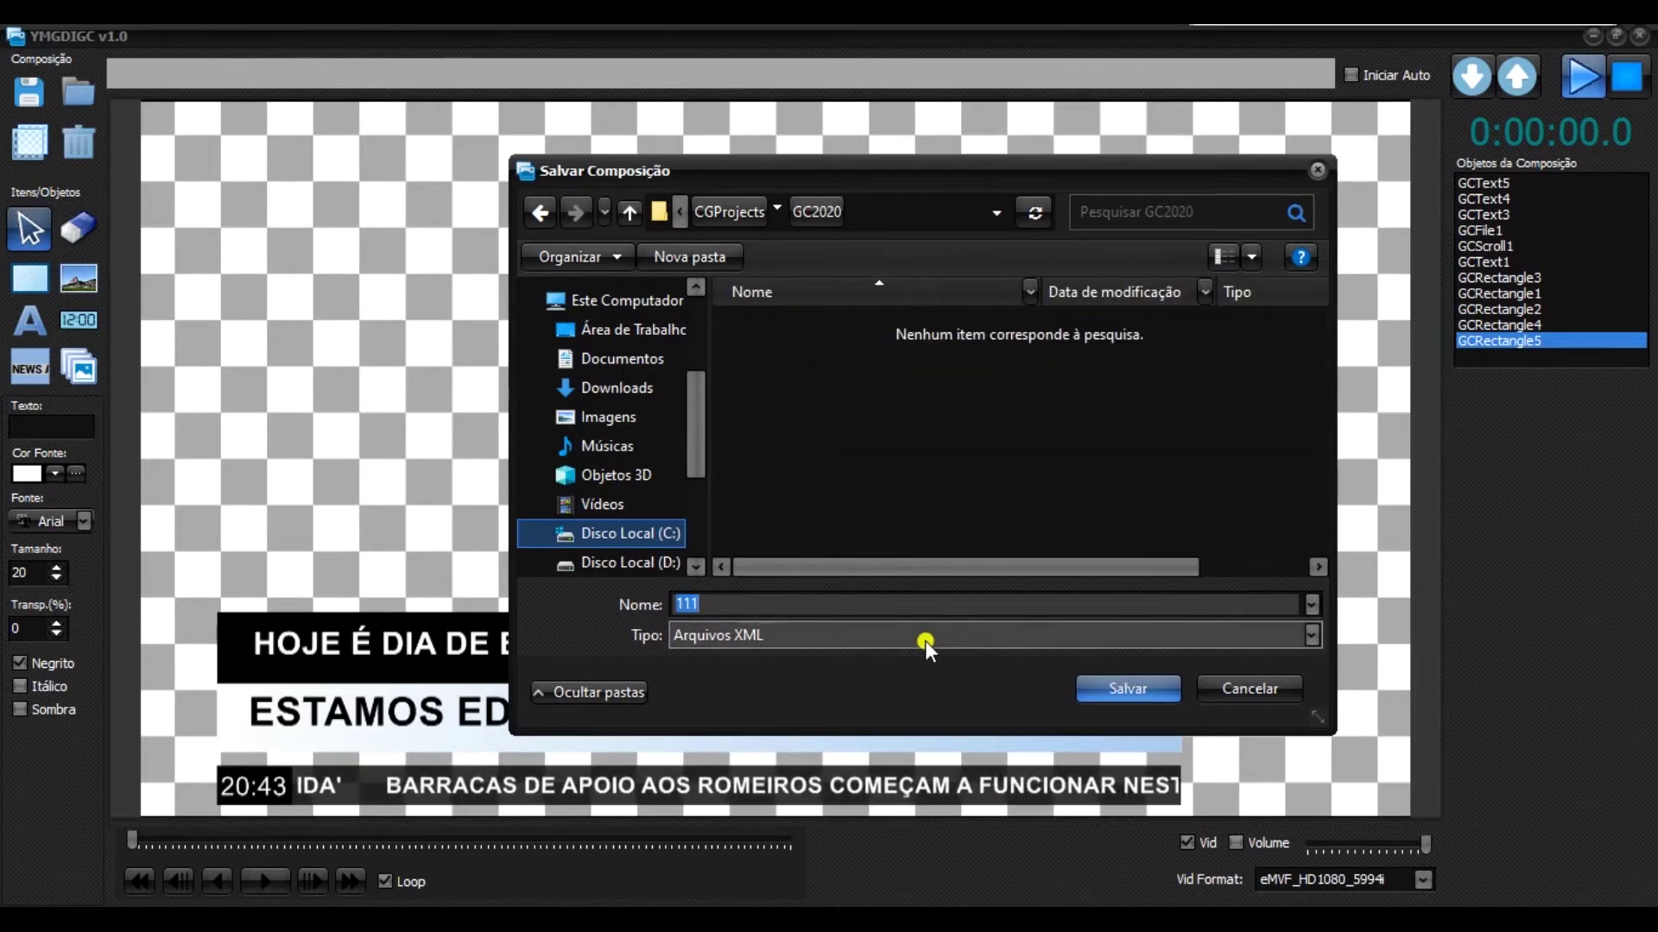
# Name the composition file GC01 and save it as XML in the GC2020 folder.
pyautogui.write('gc01')
pyautogui.hotkey('ctrl', 'a')
pyautogui.write('GC01')
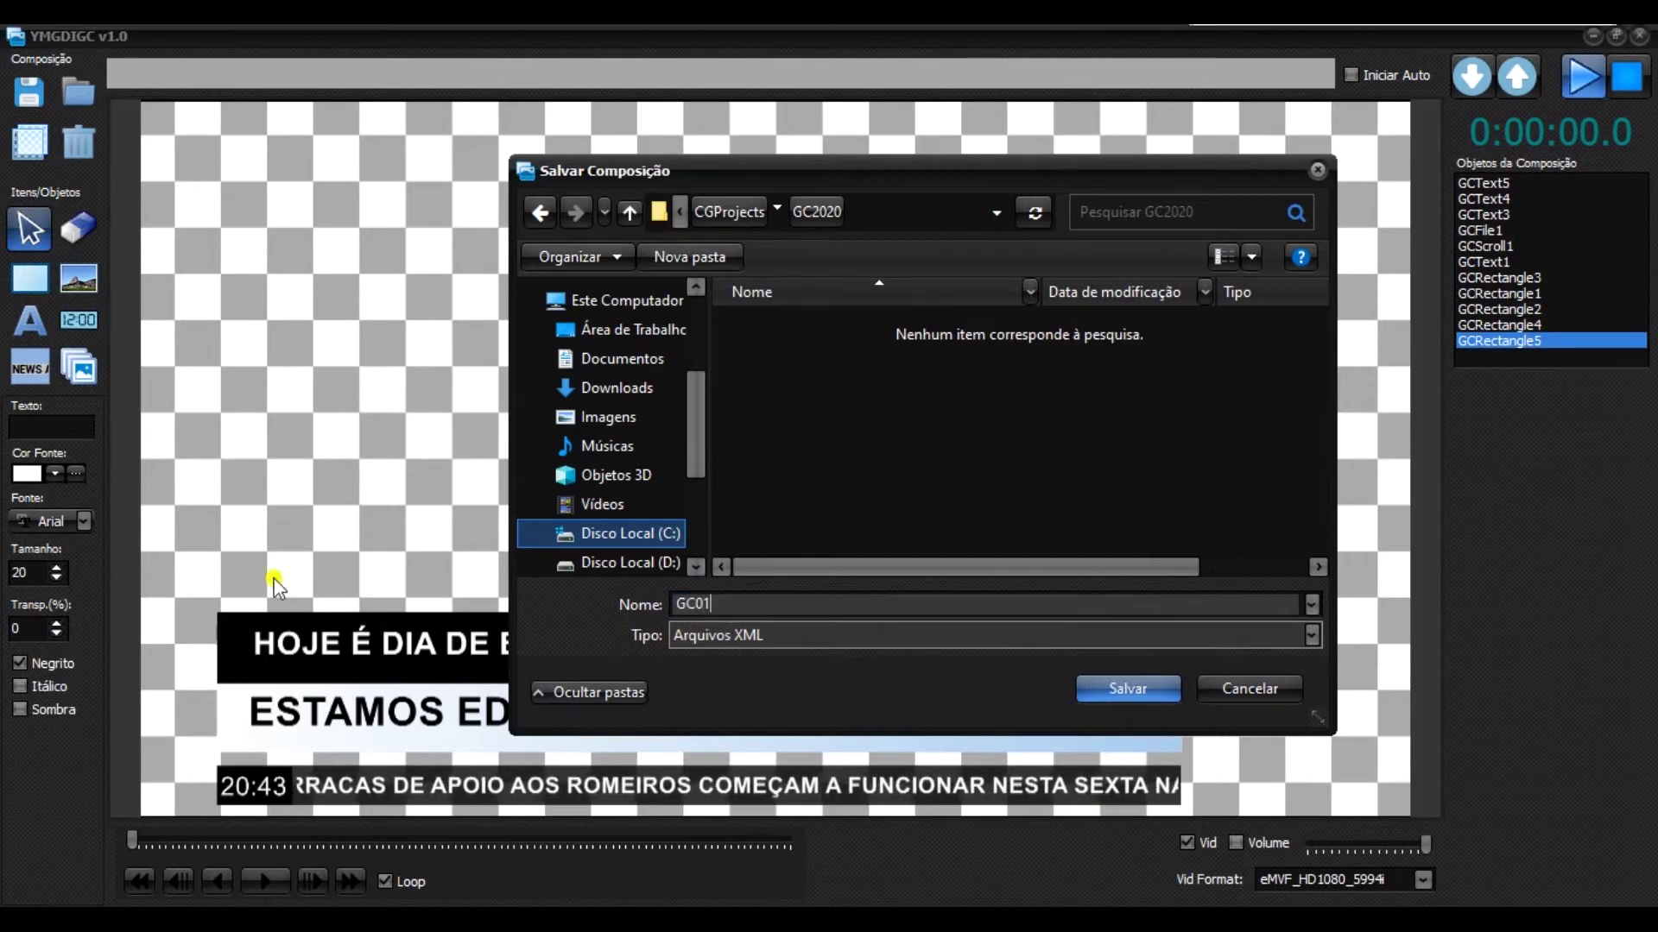
pyautogui.click(1086, 689)
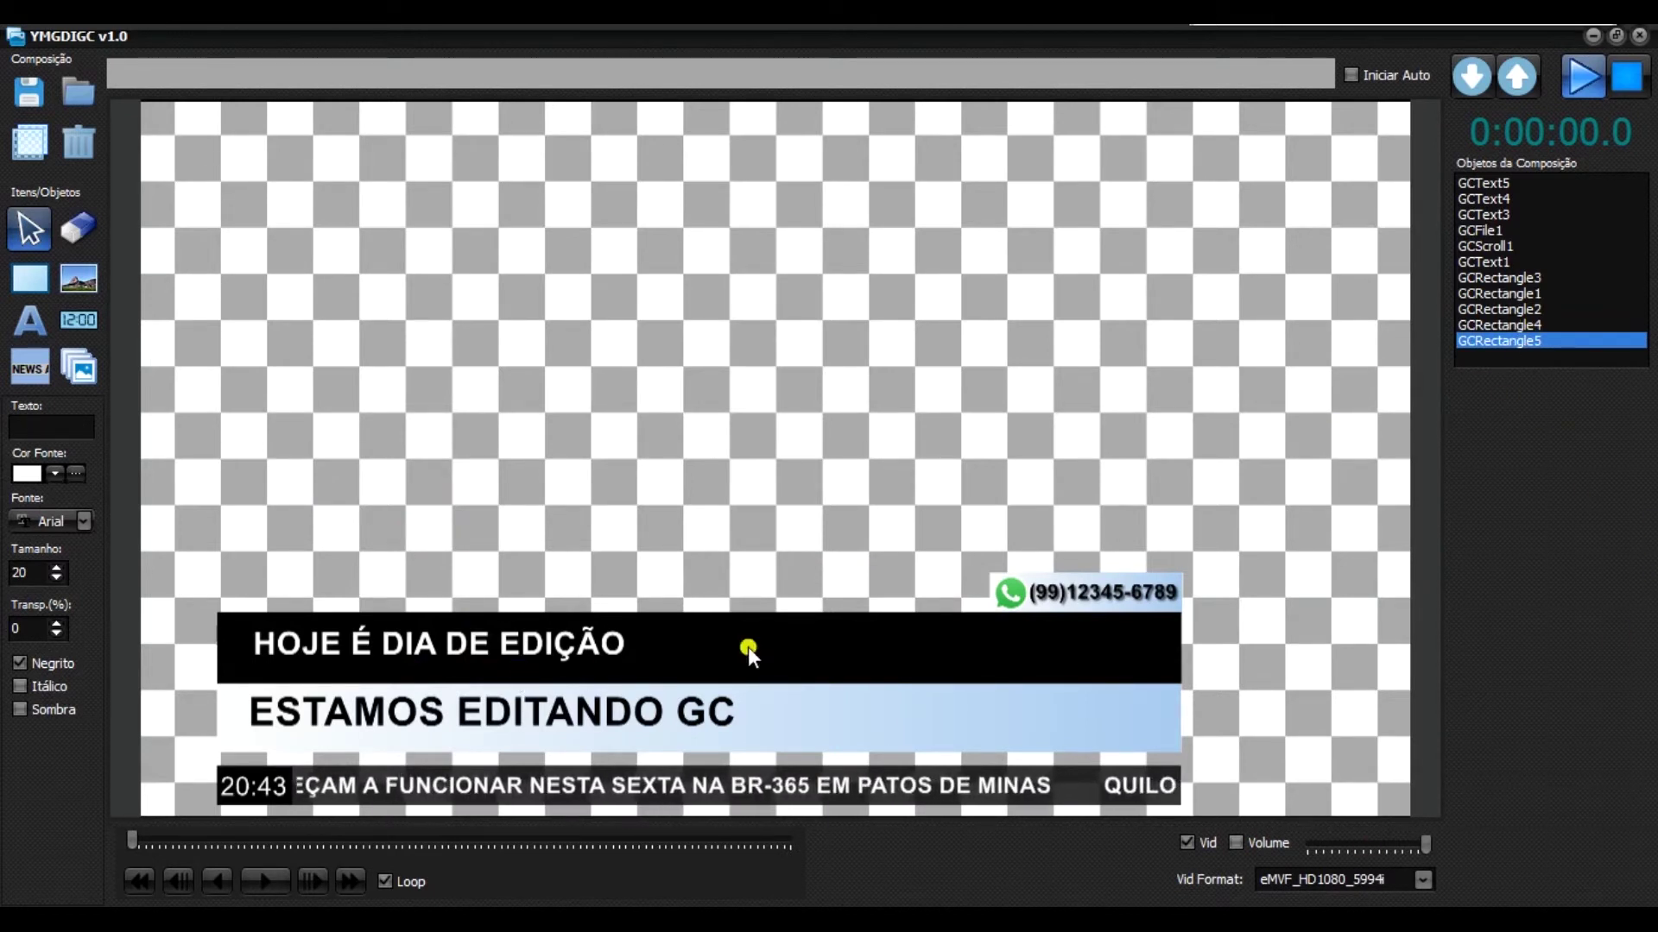
# Delete the title text, the subtitle text, the black title bar and the WhatsApp number from the canvas.
pyautogui.click(489, 652)
pyautogui.press('Delete')
pyautogui.click(471, 698)
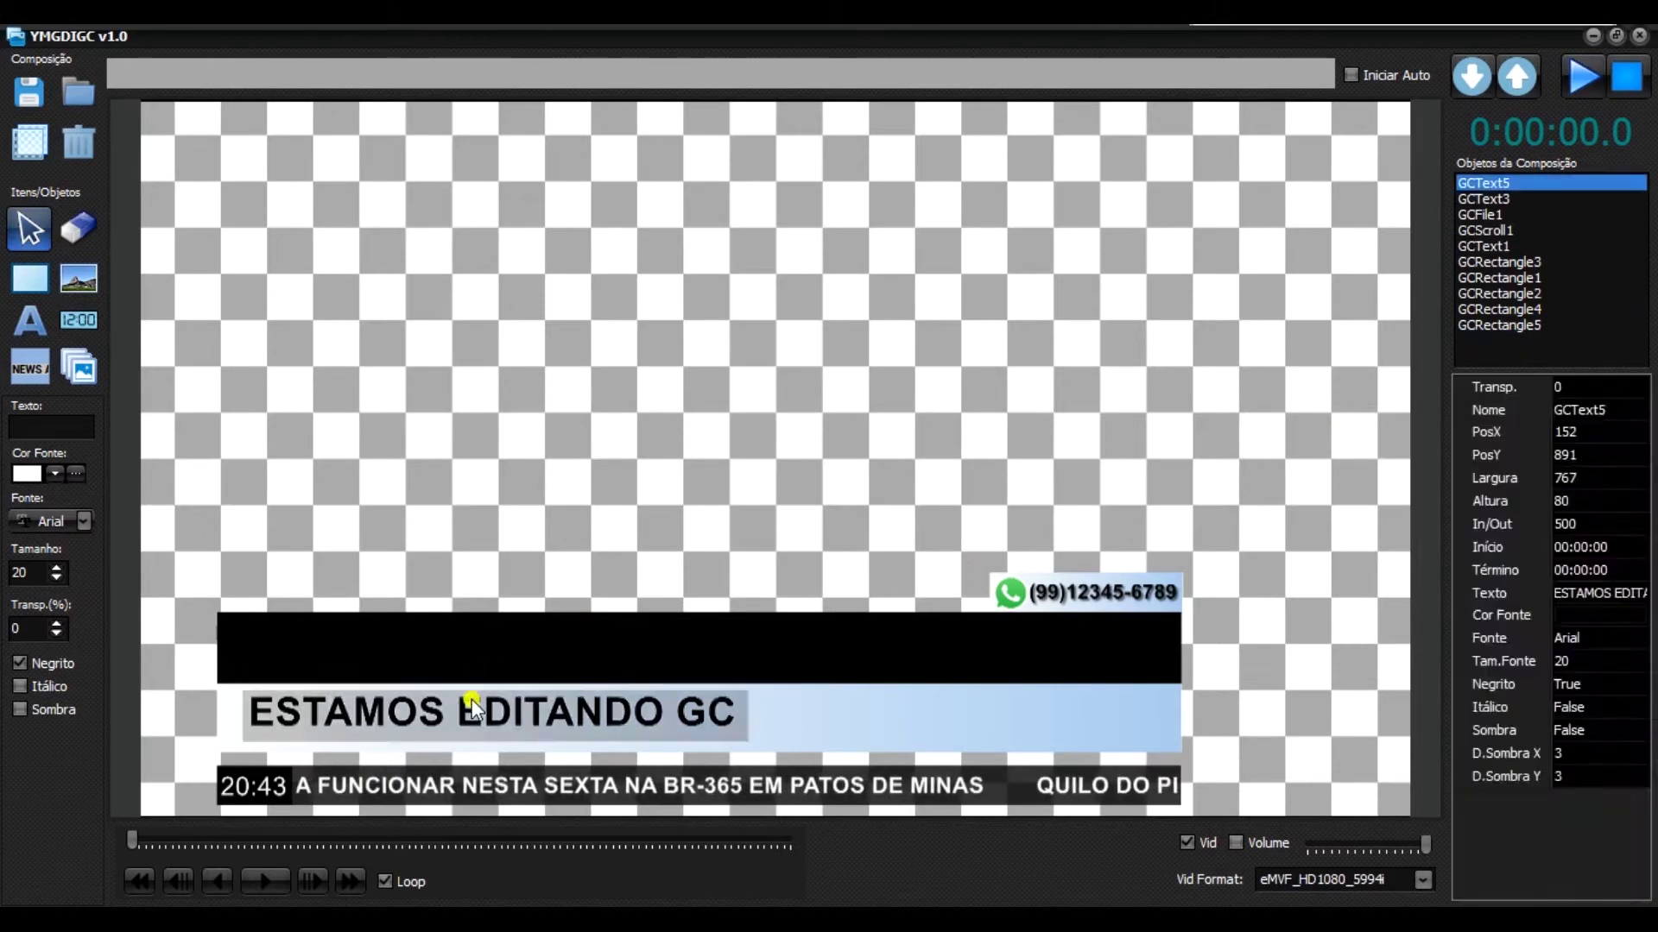
pyautogui.press('Delete')
pyautogui.click(481, 658)
pyautogui.press('Delete')
pyautogui.click(1067, 605)
pyautogui.press('Delete')
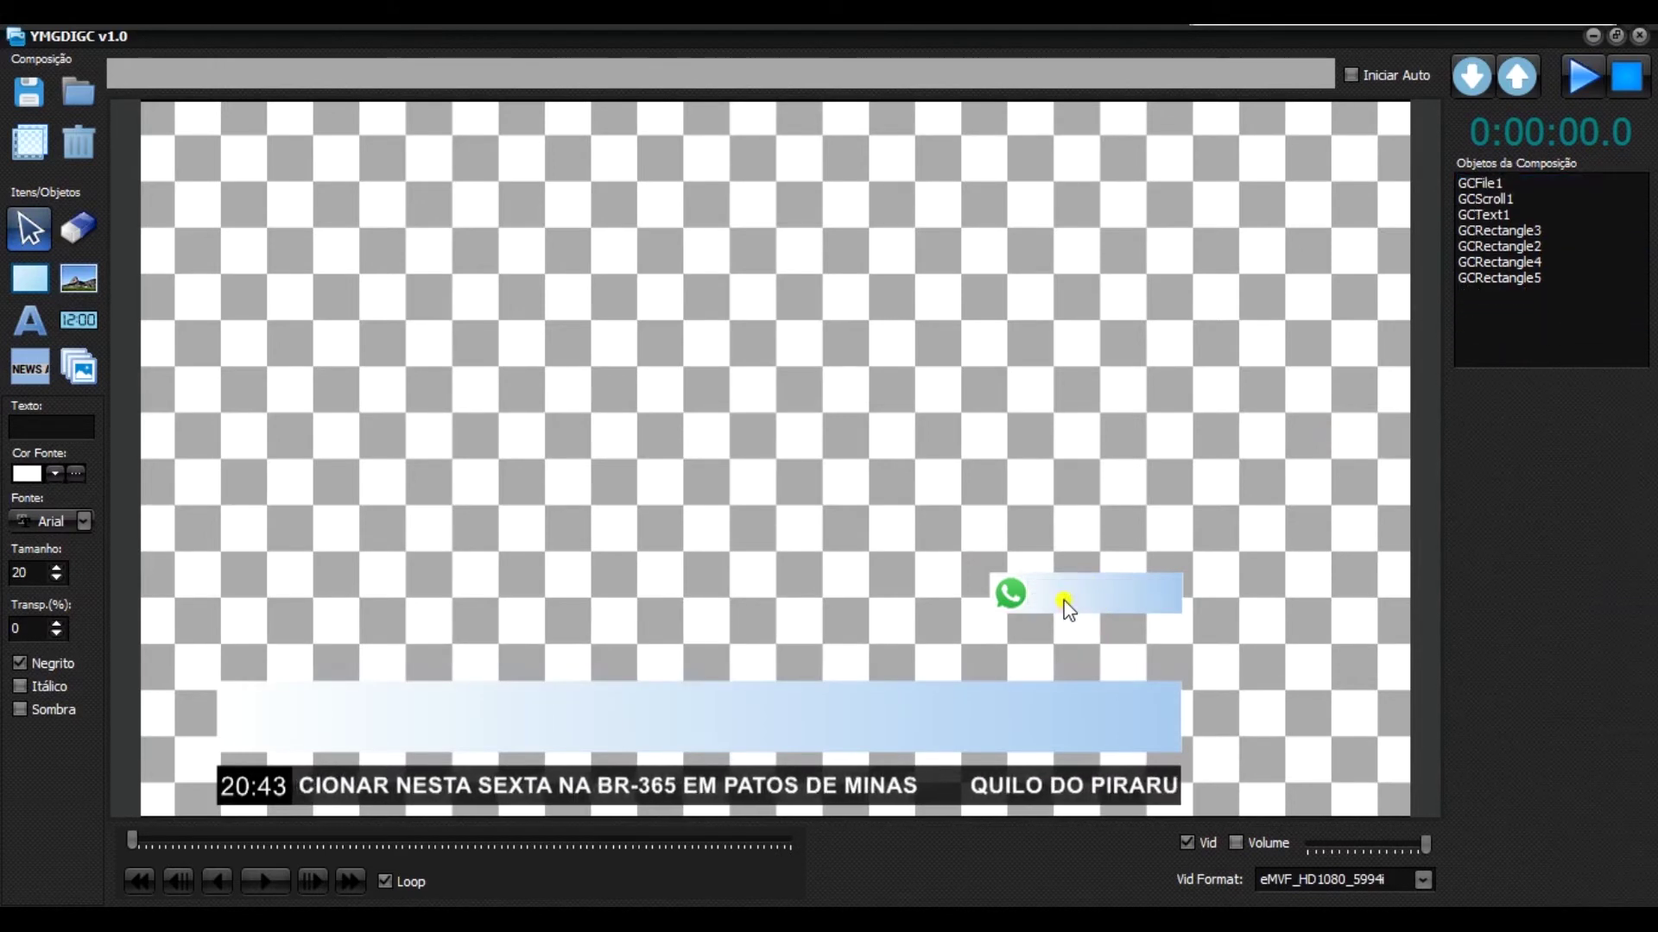
# Clear the rest of the canvas by deleting the WhatsApp icon, both gradient rectangles, the news ticker, the clock and their backgrounds.
pyautogui.click(1047, 603)
pyautogui.press('Delete')
pyautogui.click(1017, 593)
pyautogui.press('Delete')
pyautogui.click(677, 733)
pyautogui.press('Delete')
pyautogui.click(639, 784)
pyautogui.press('Delete')
pyautogui.press('Delete')
pyautogui.click(250, 782)
pyautogui.press('Delete')
pyautogui.click(253, 784)
pyautogui.press('Delete')
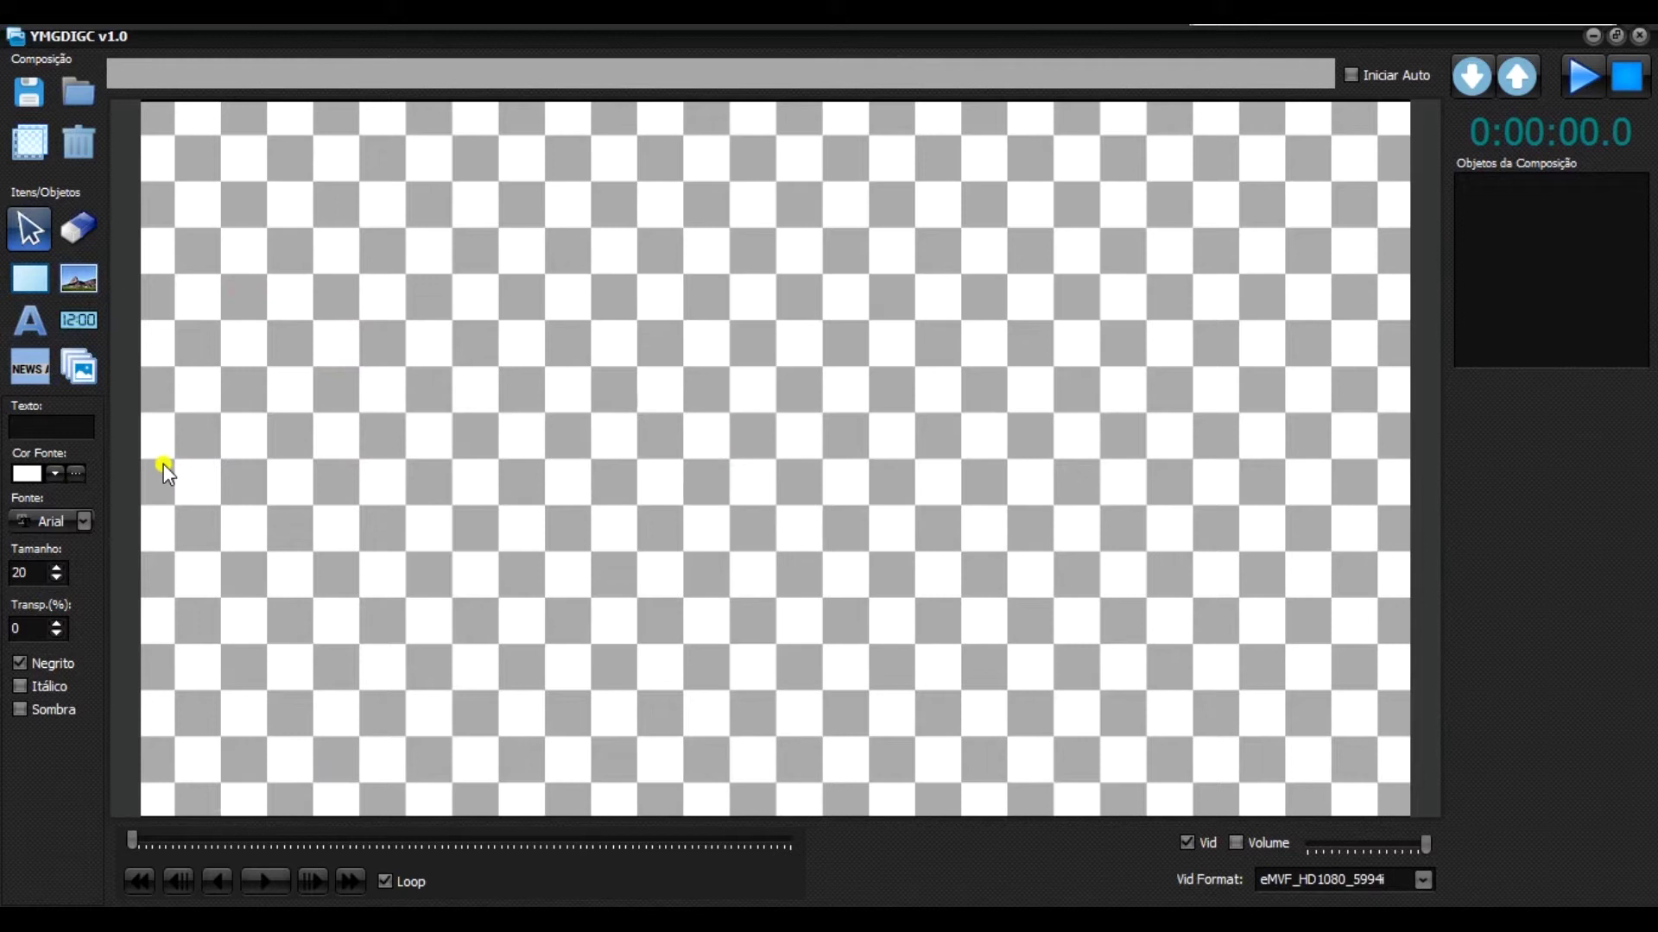
# Insert an image sequence on the canvas using the folder C:\ArtesGC\Animação07.
pyautogui.click(83, 364)
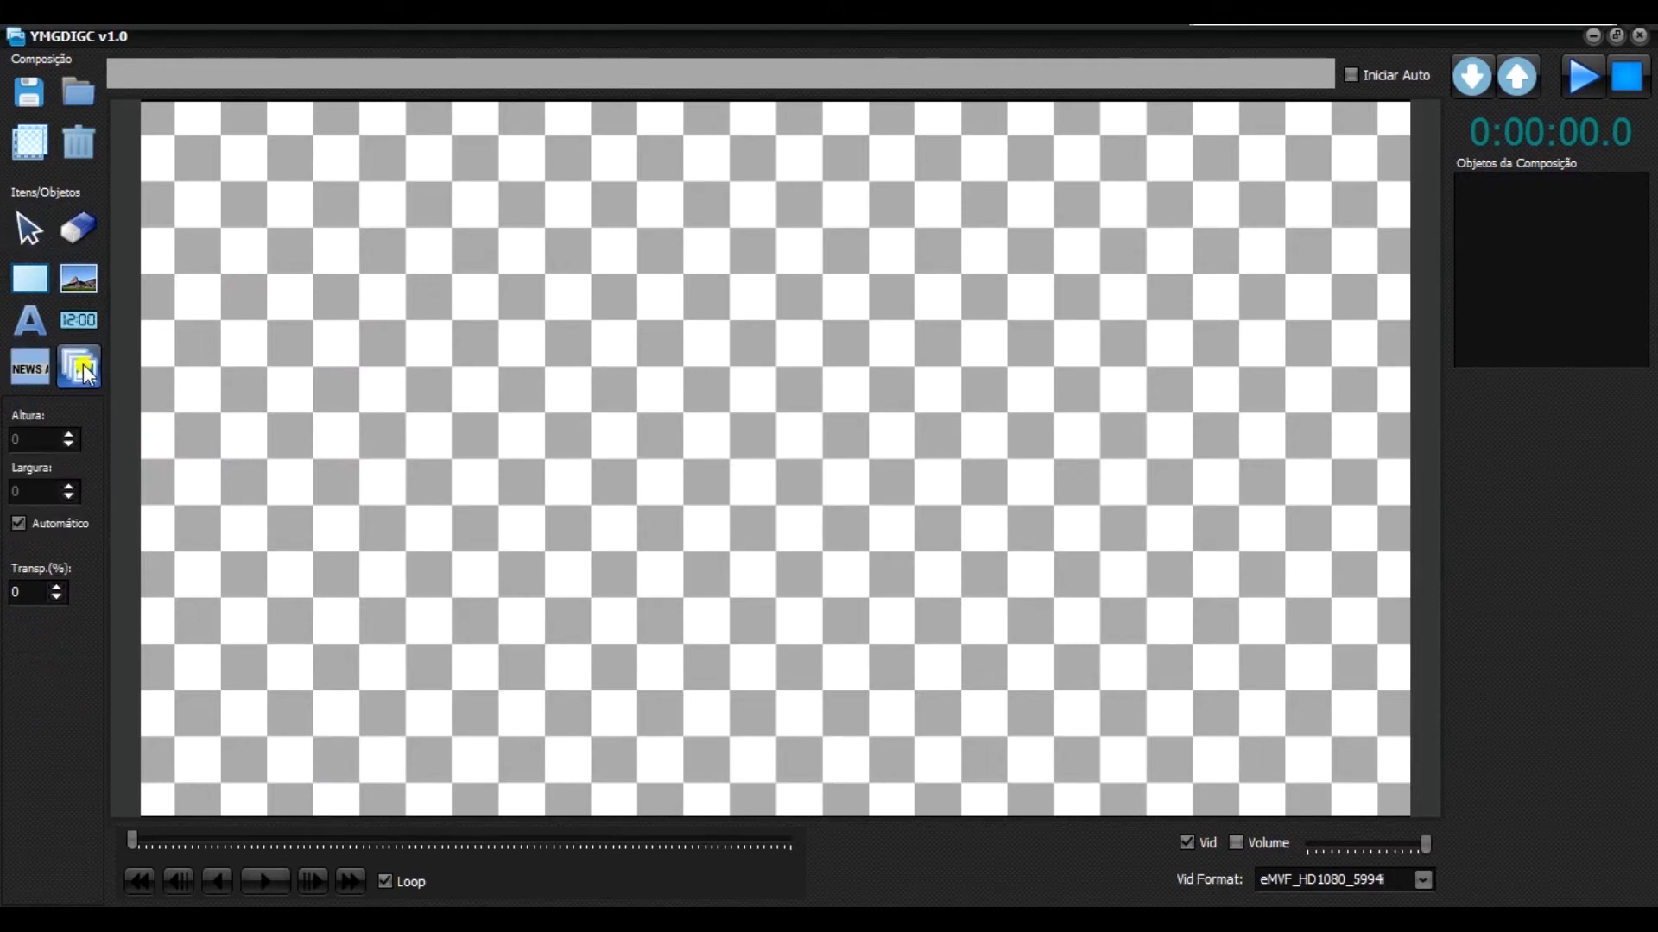
pyautogui.click(454, 462)
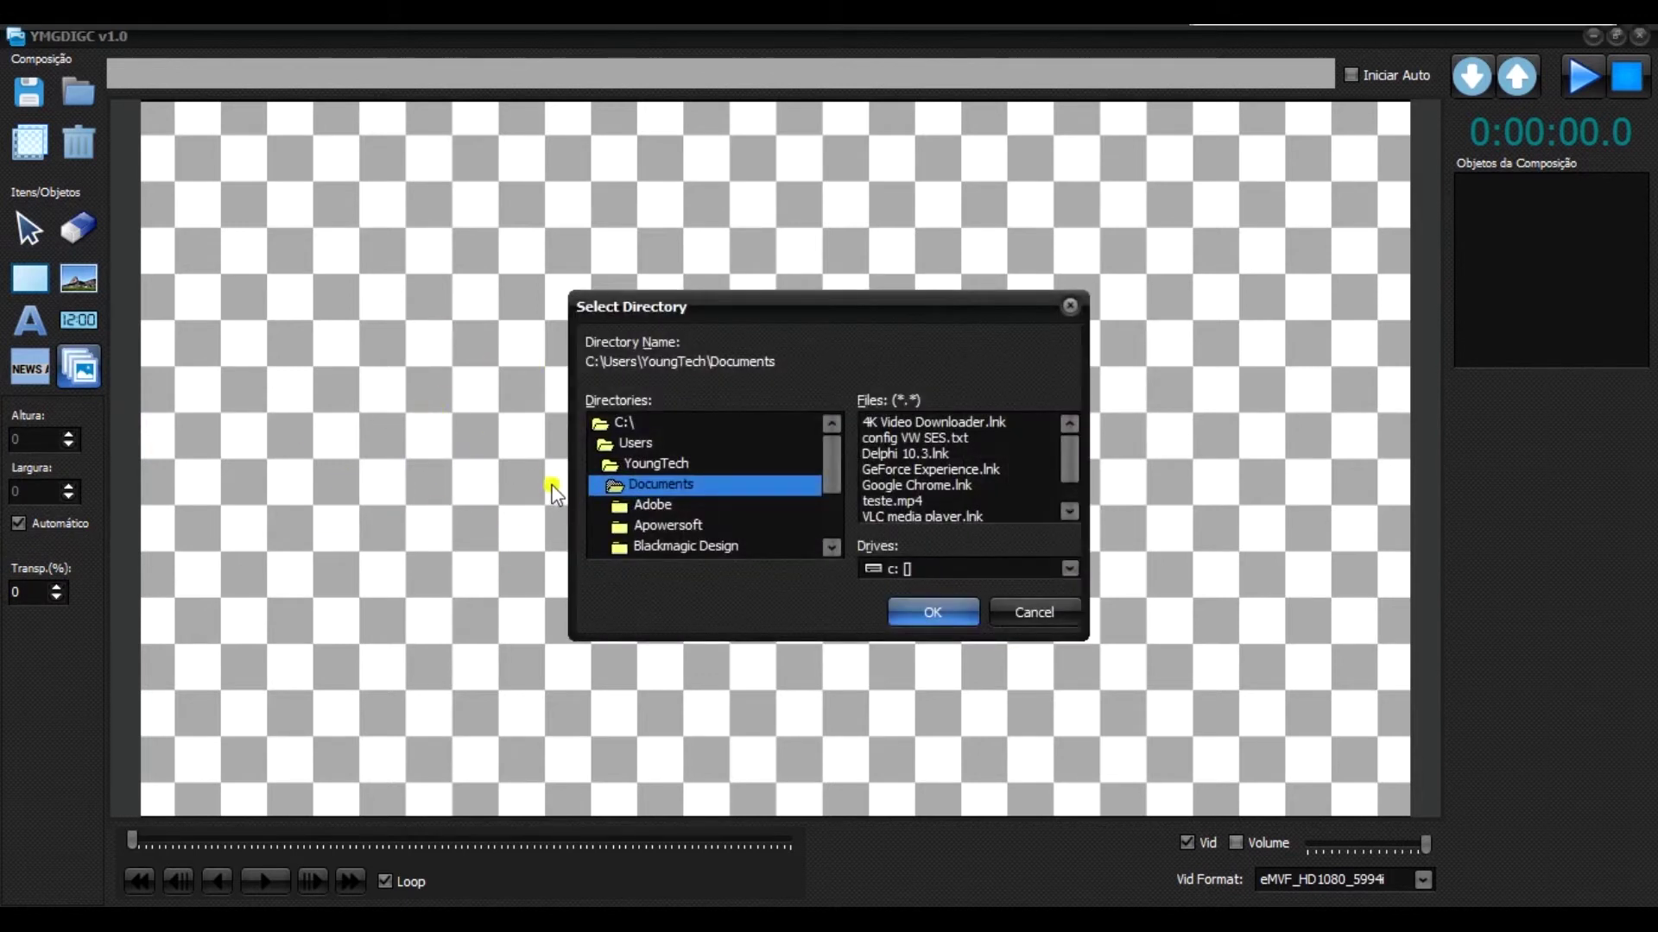
pyautogui.doubleClick(635, 423)
pyautogui.click(660, 440)
pyautogui.doubleClick(661, 440)
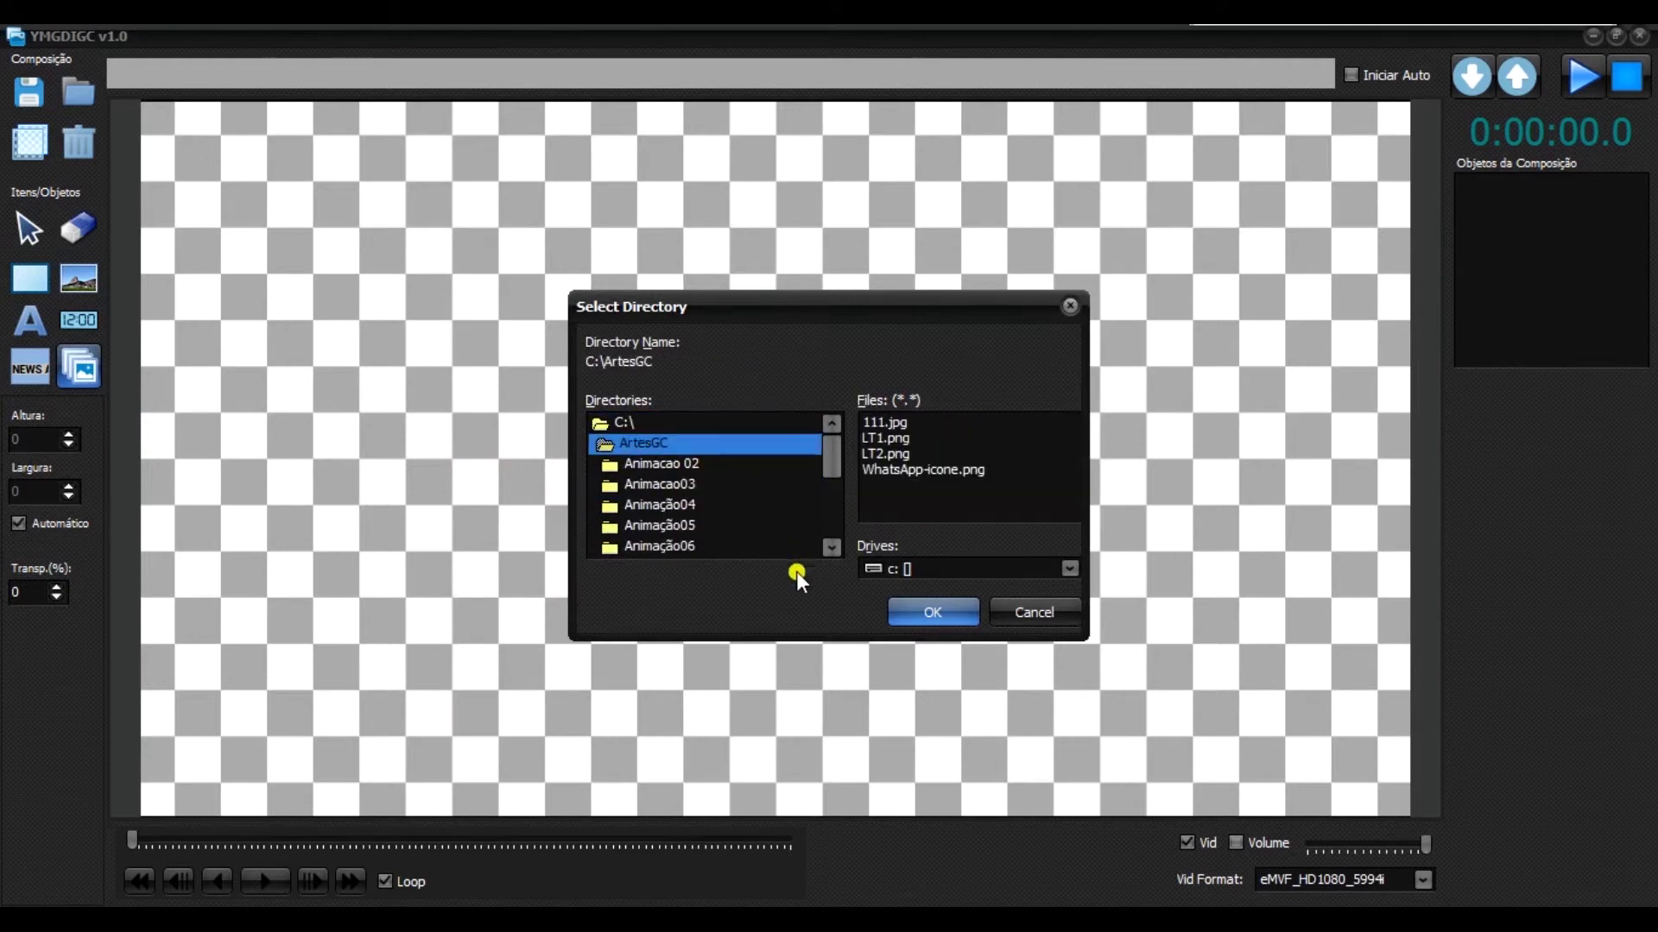
pyautogui.moveTo(832, 448); pyautogui.dragTo(820, 483)
pyautogui.scroll(1, 730, 483)
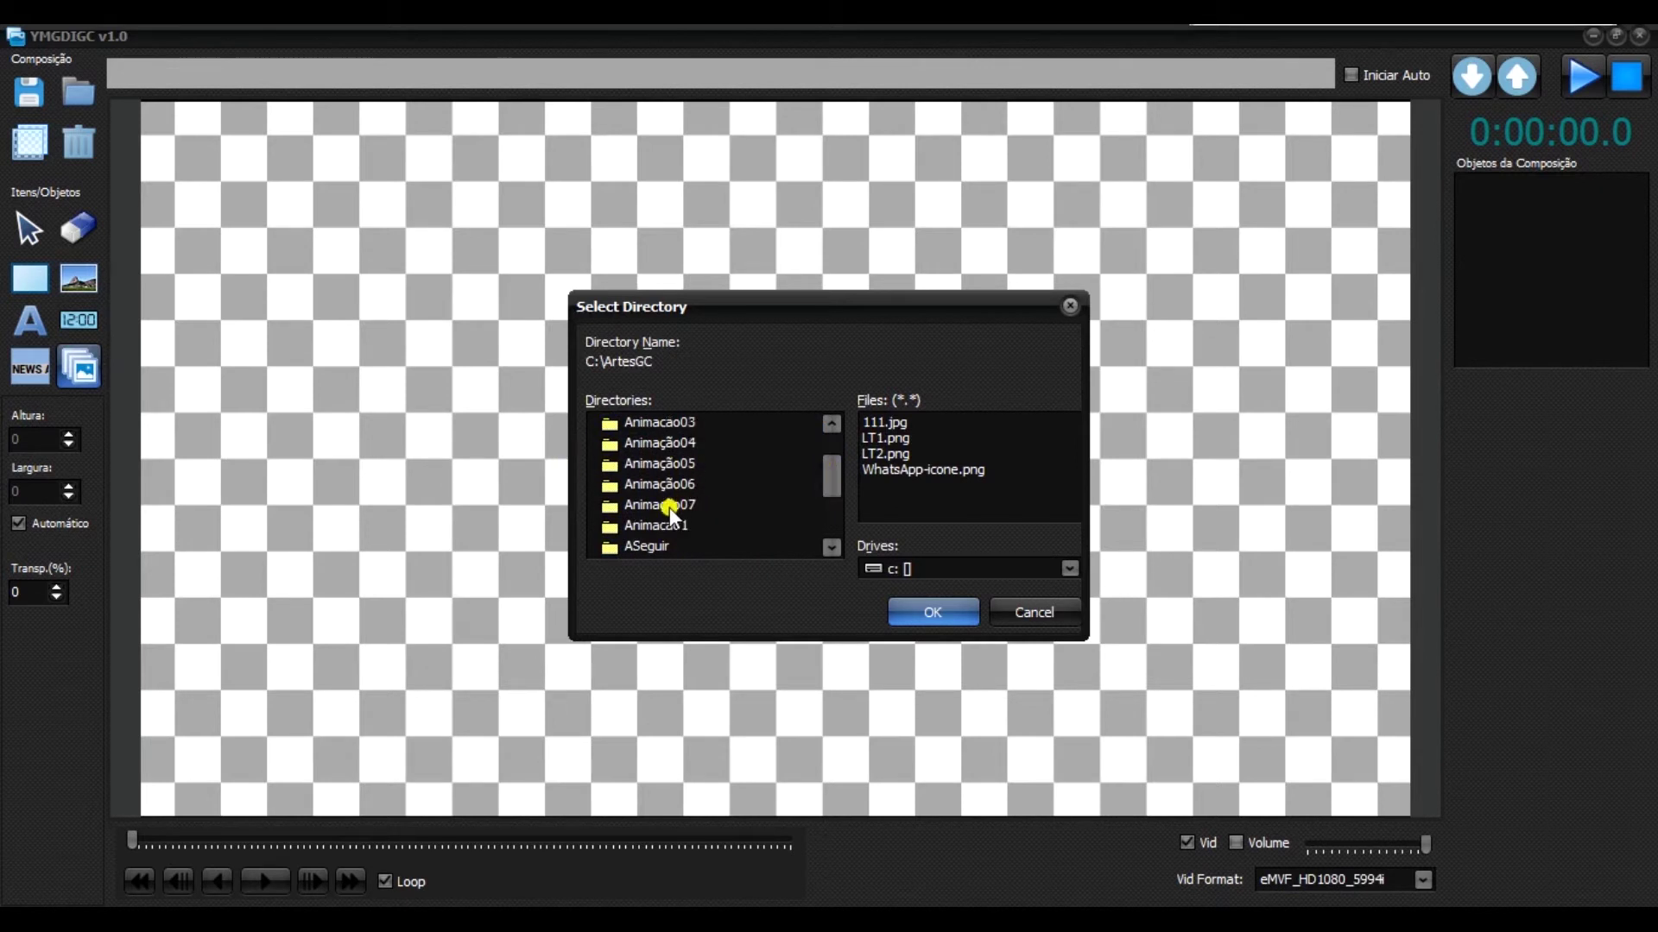
pyautogui.doubleClick(648, 501)
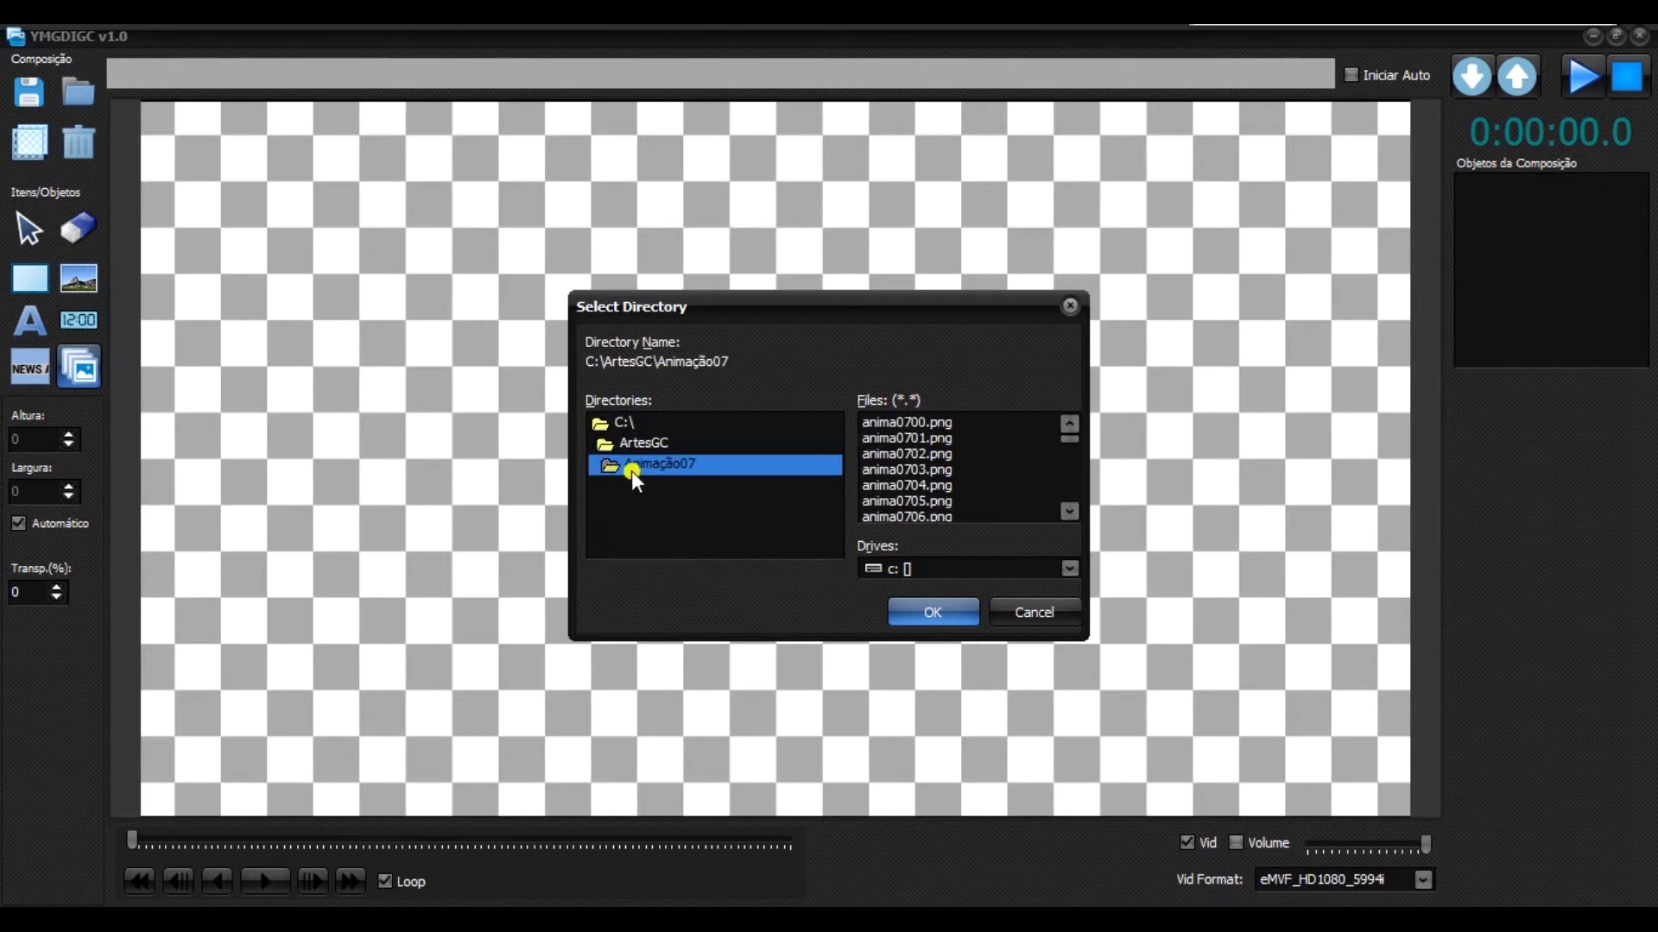
pyautogui.moveTo(1069, 435)
pyautogui.mouseDown()
pyautogui.moveTo(1070, 485)
pyautogui.moveTo(1079, 440)
pyautogui.mouseUp()
pyautogui.click(925, 615)
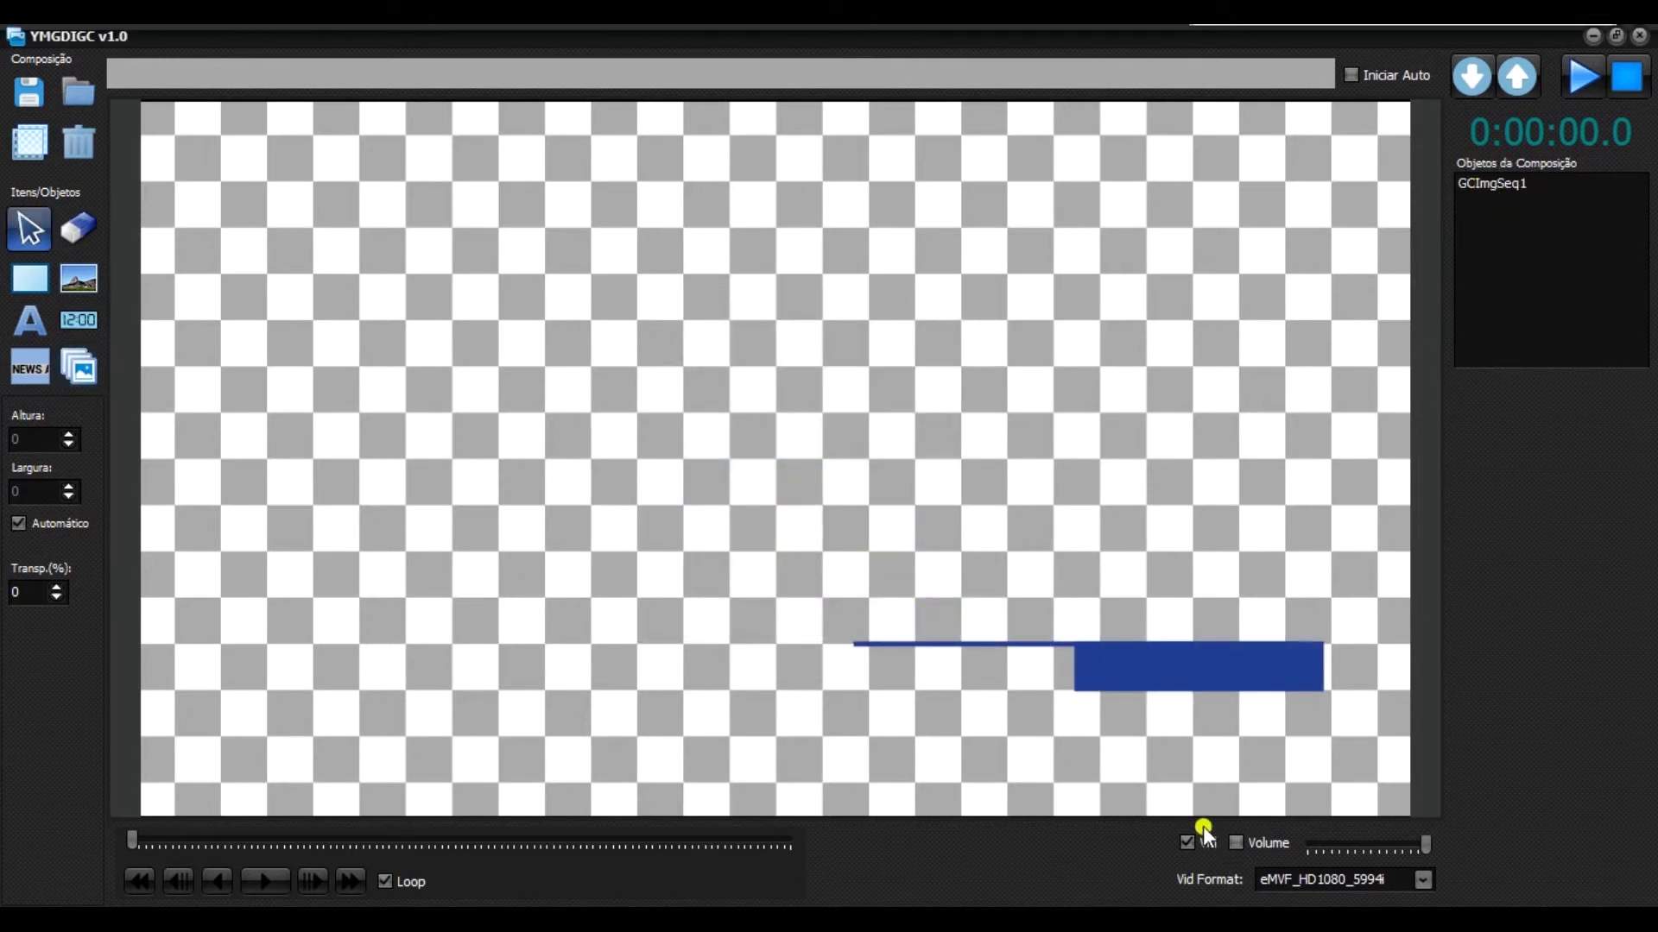
# Resize the image sequence to about 1844 × 527 and move it to the lower canvas, at about X 55, Y 504.
pyautogui.click(1505, 185)
pyautogui.click(903, 618)
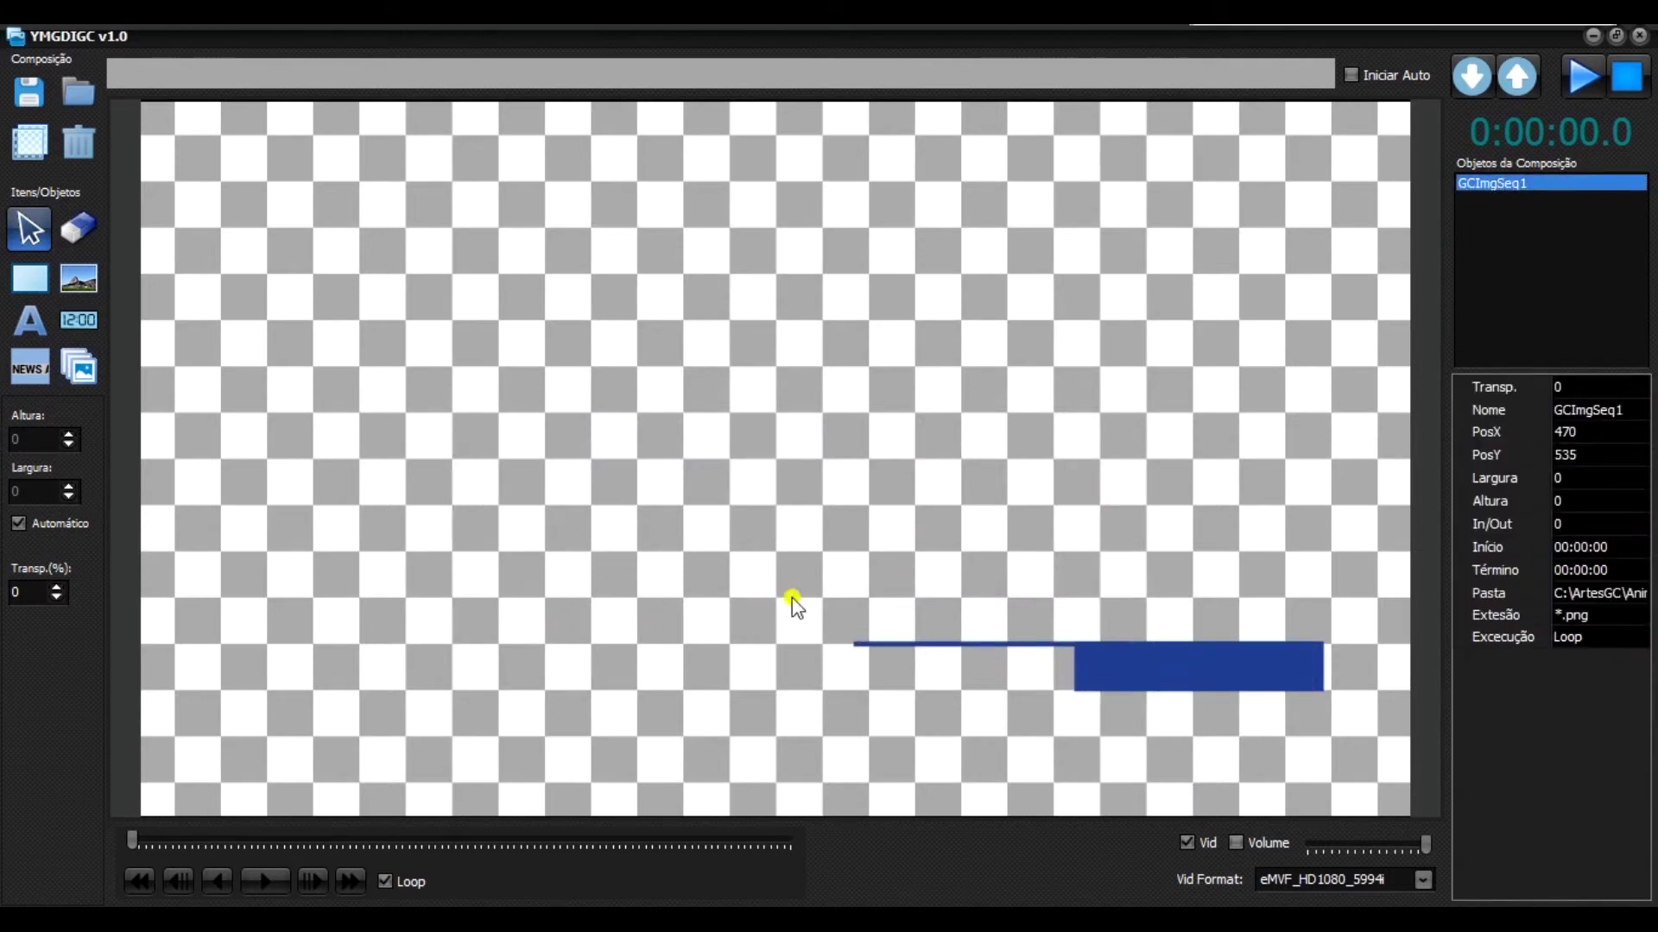
pyautogui.click(1486, 183)
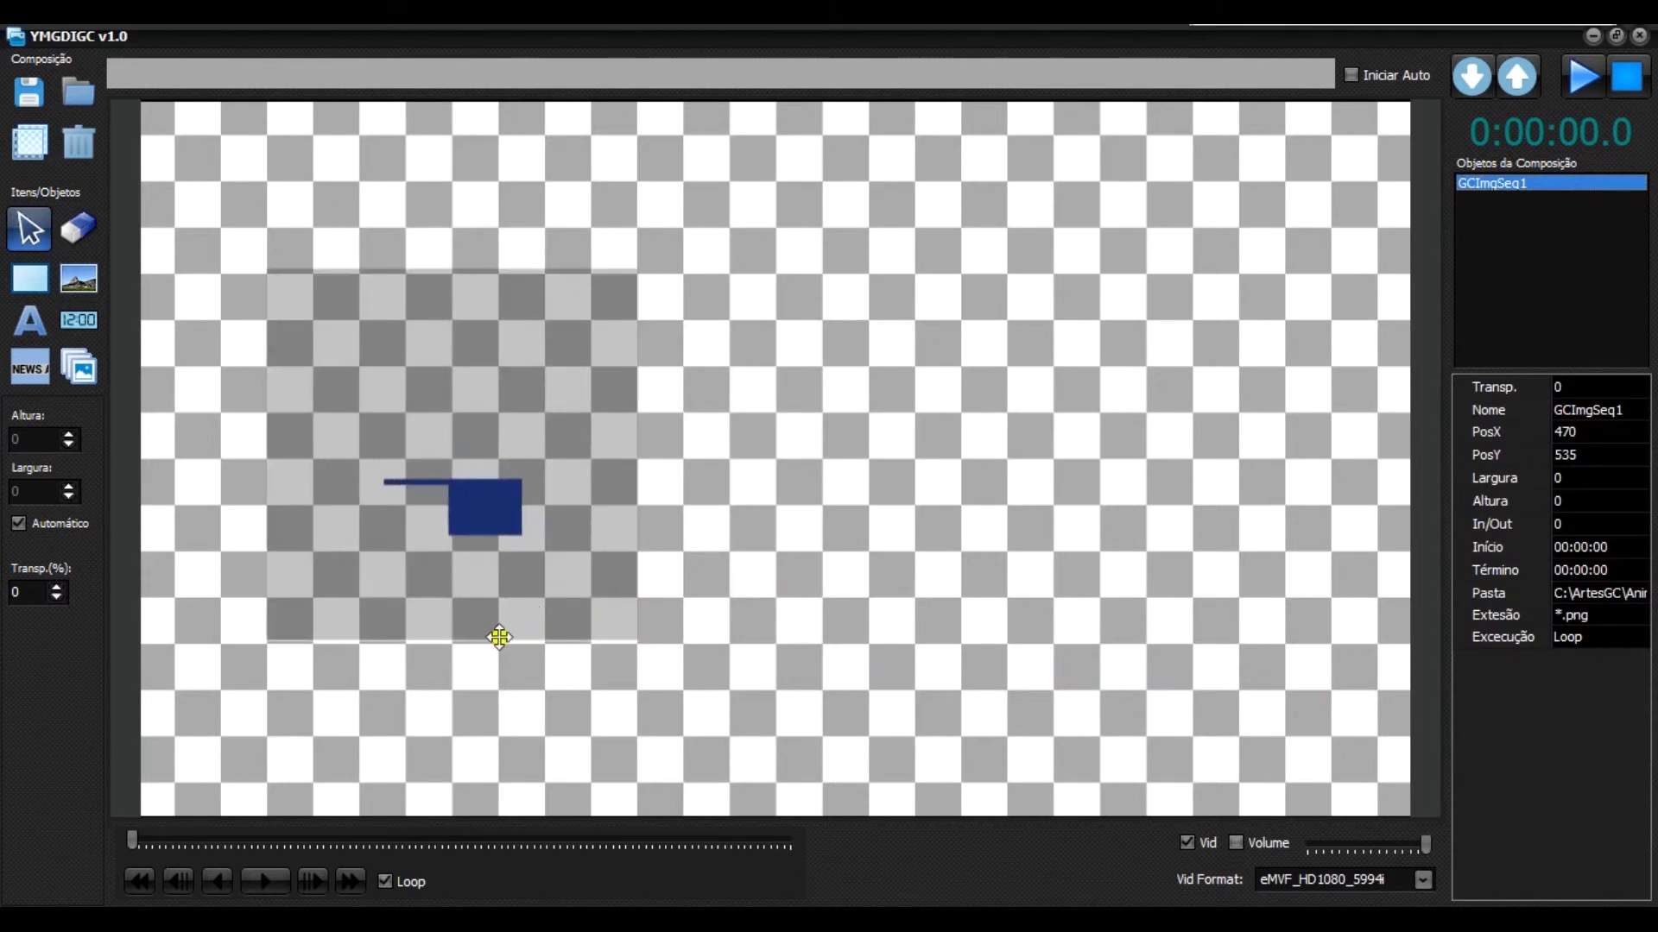
pyautogui.moveTo(493, 644); pyautogui.dragTo(519, 499)
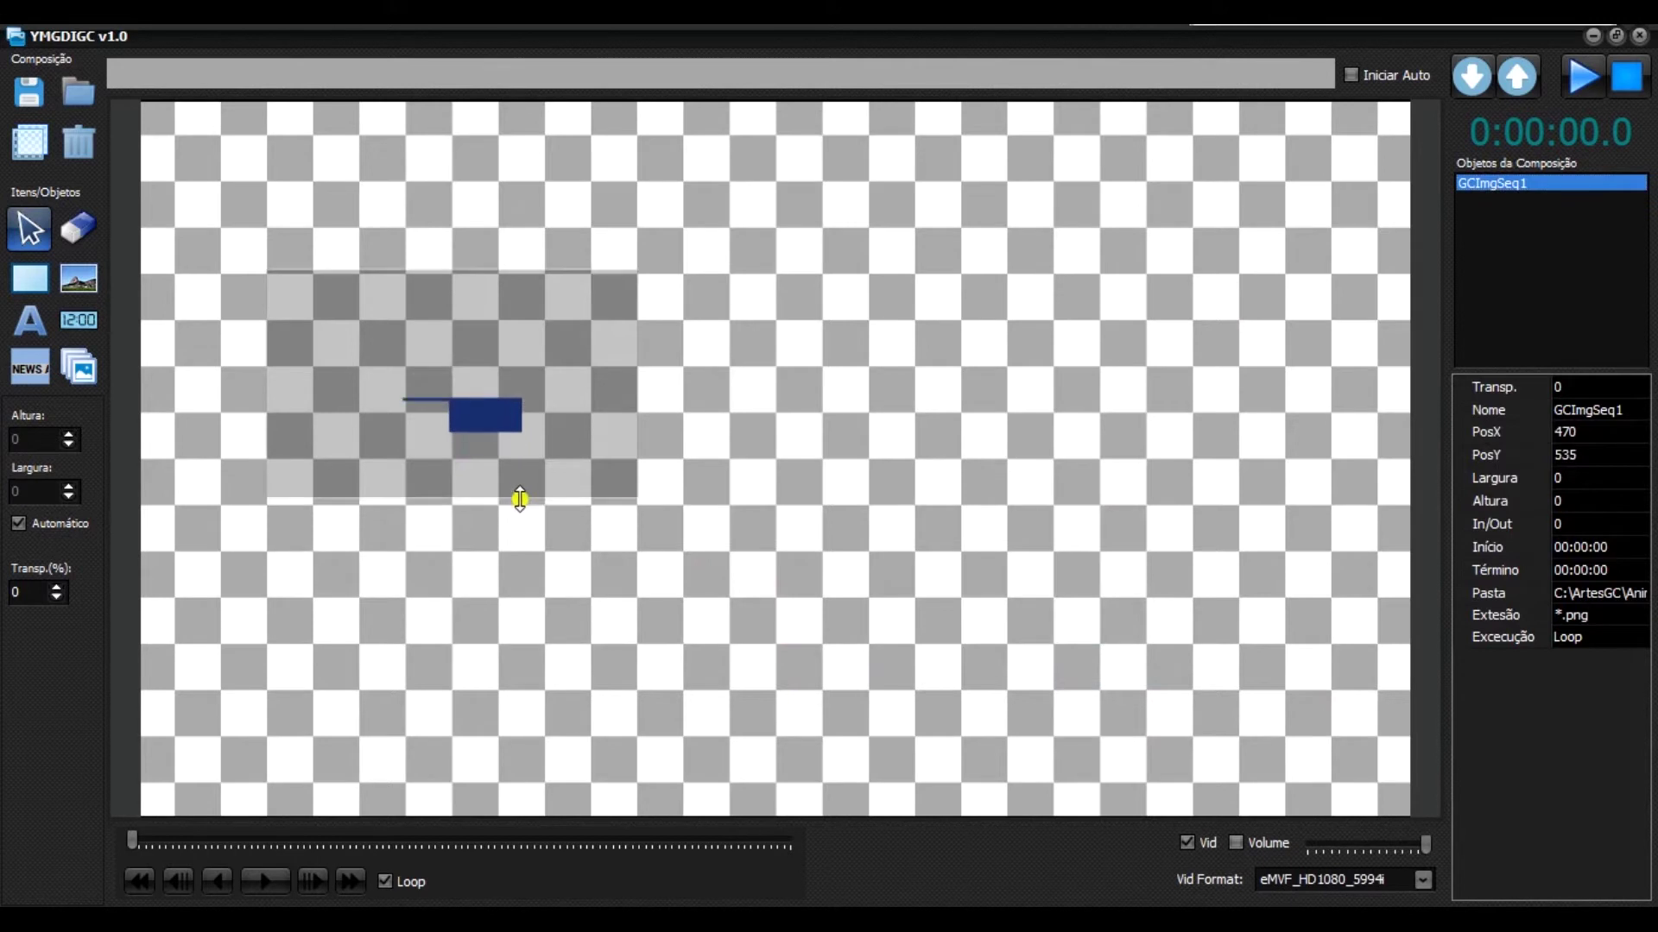
pyautogui.click(639, 392)
pyautogui.click(547, 390)
pyautogui.moveTo(639, 419); pyautogui.dragTo(1371, 469)
pyautogui.moveTo(907, 433); pyautogui.dragTo(892, 670)
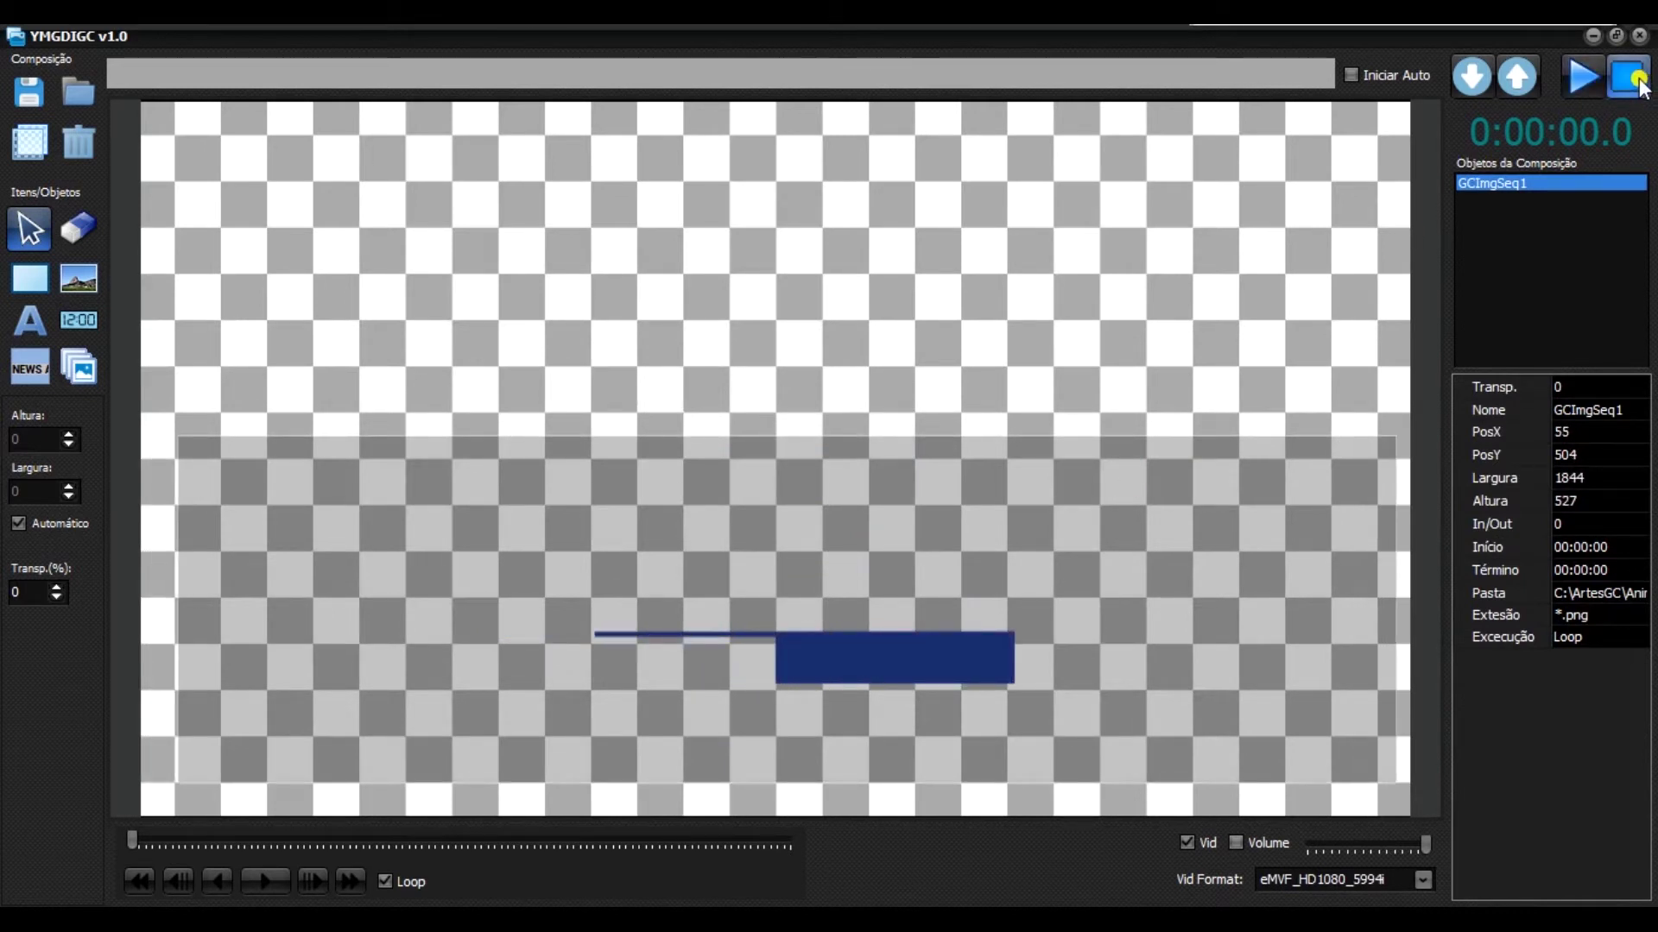
# Change the image sequence's Execução mode to Normal.
pyautogui.click(1598, 644)
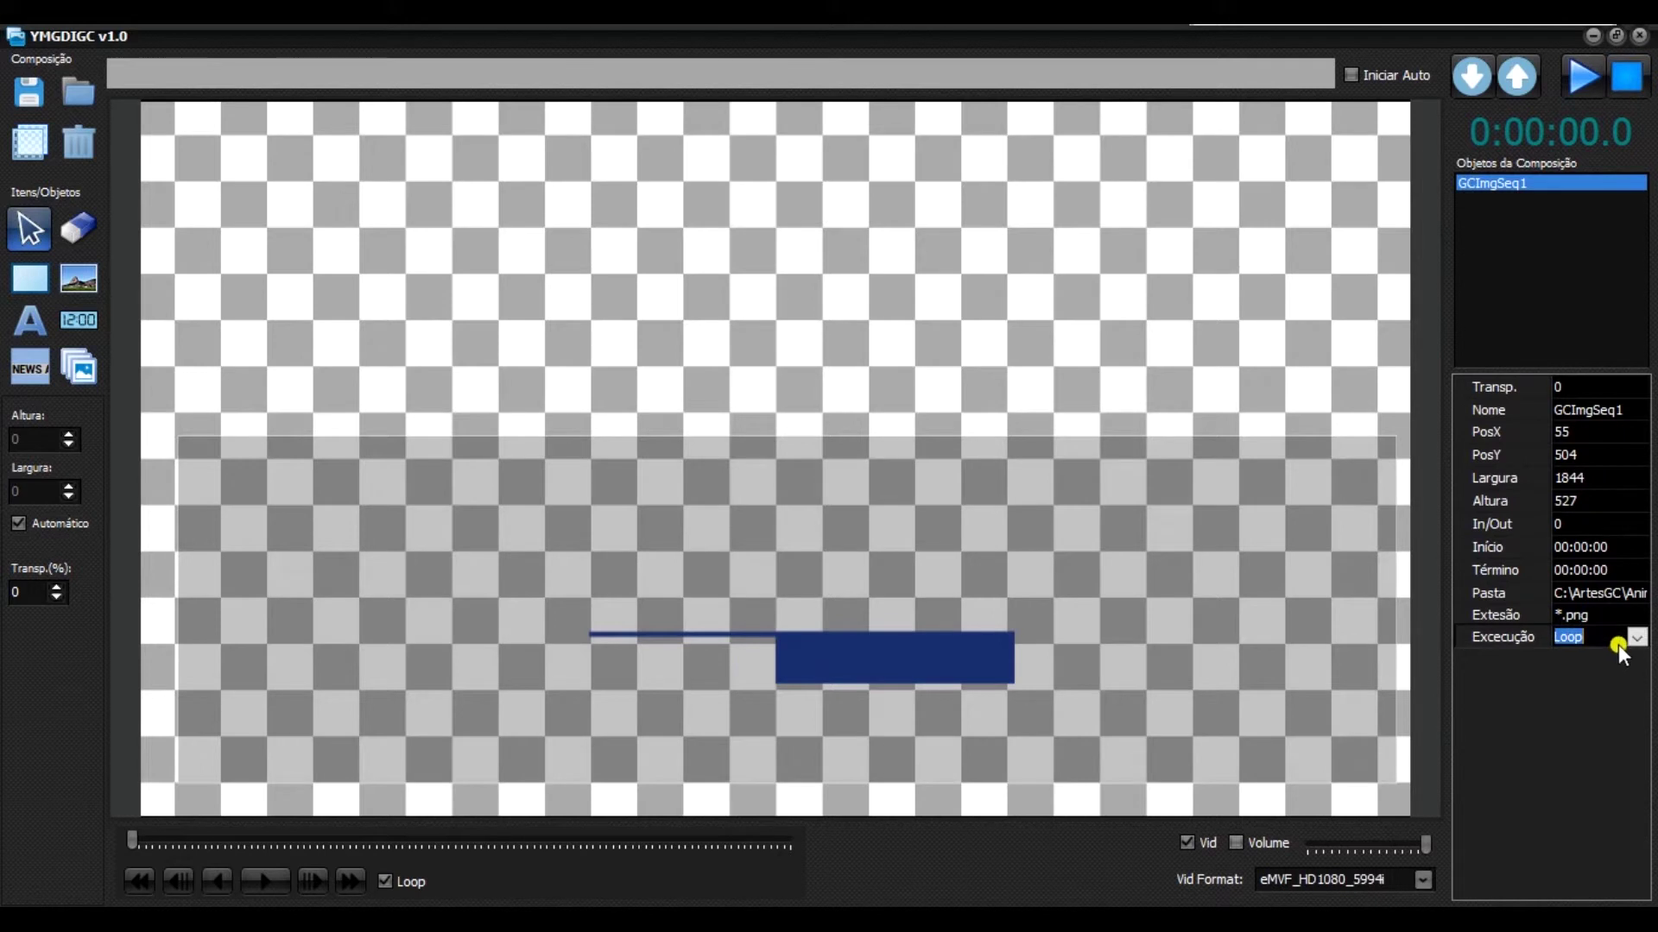
pyautogui.click(1637, 639)
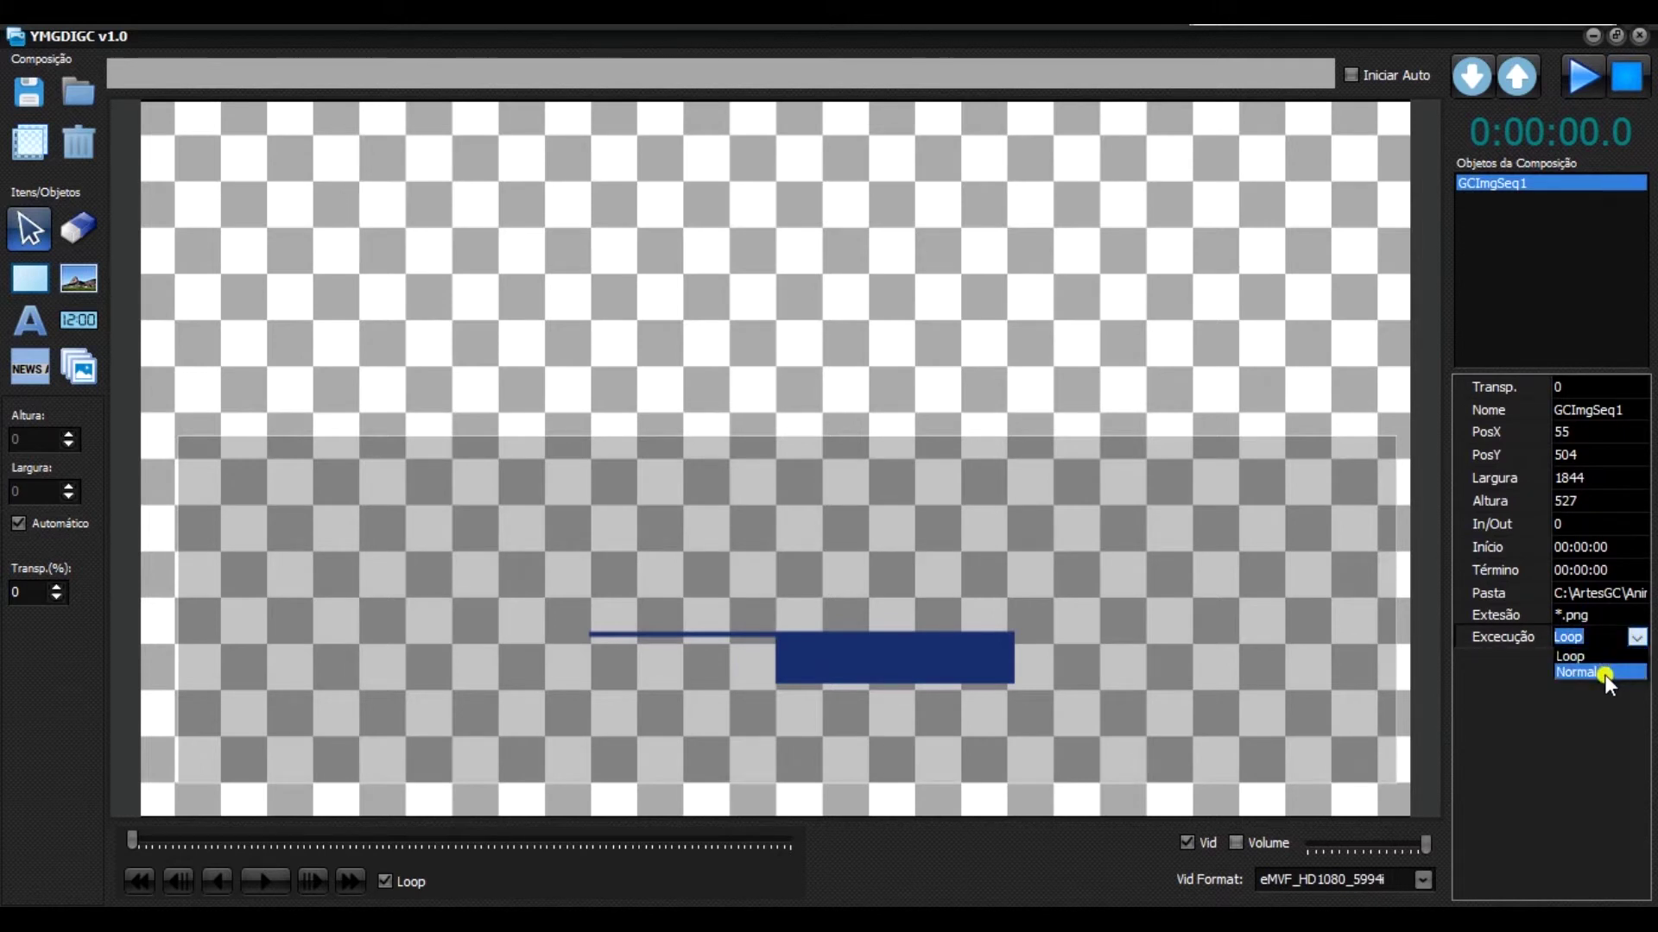
pyautogui.click(1583, 672)
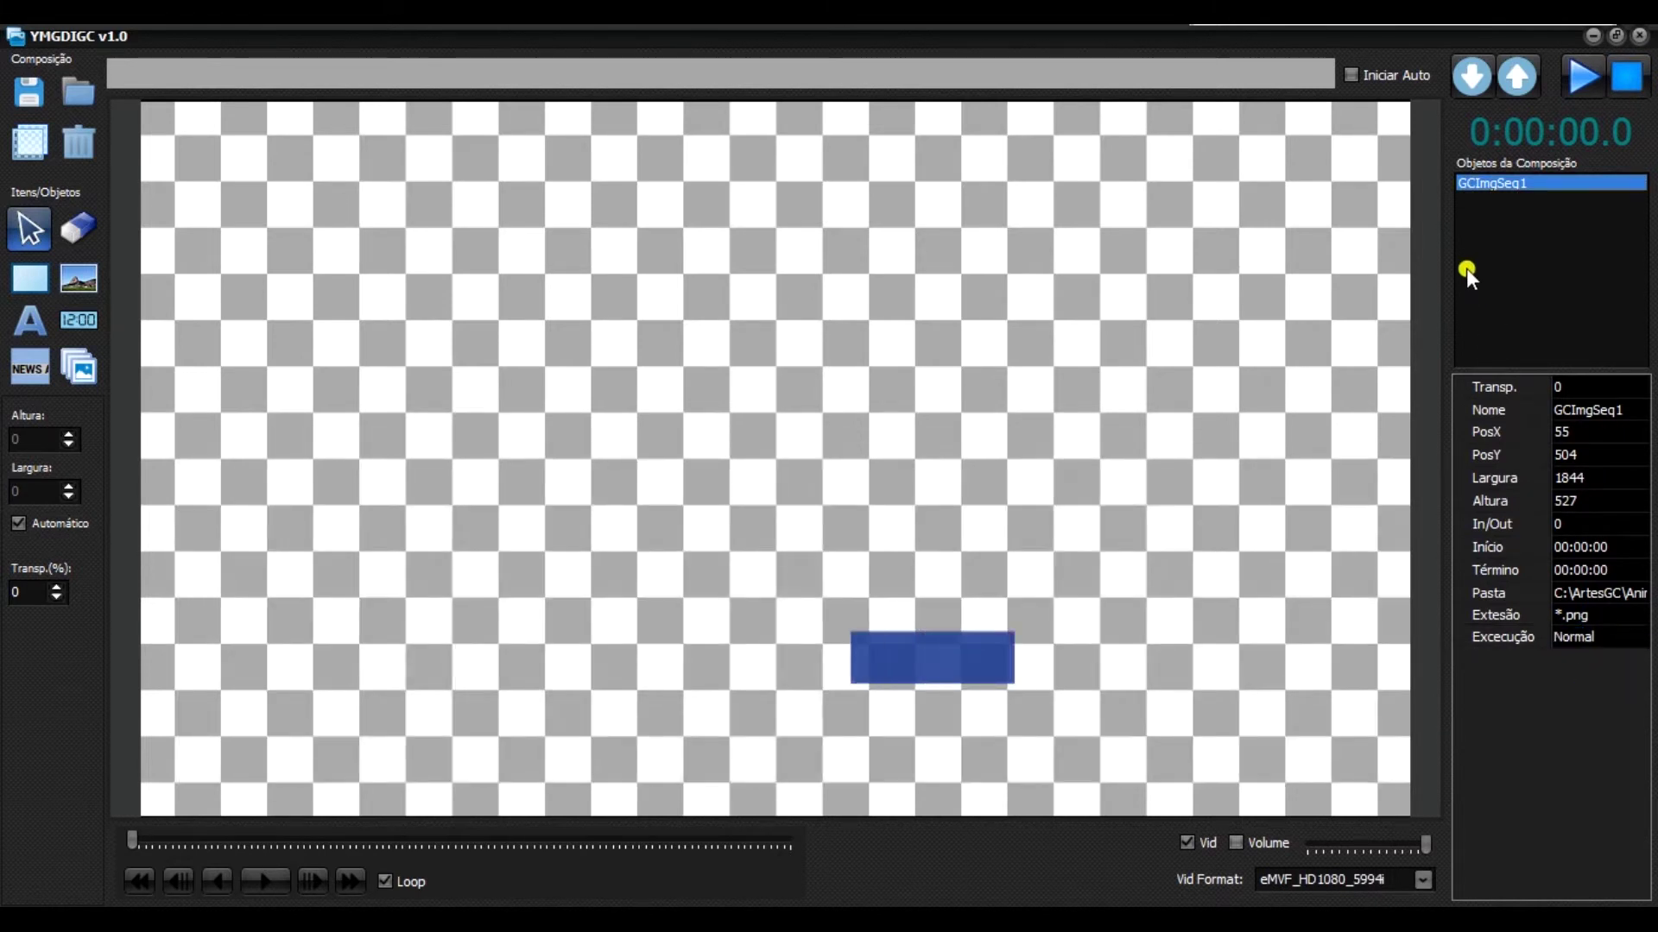
pyautogui.click(902, 415)
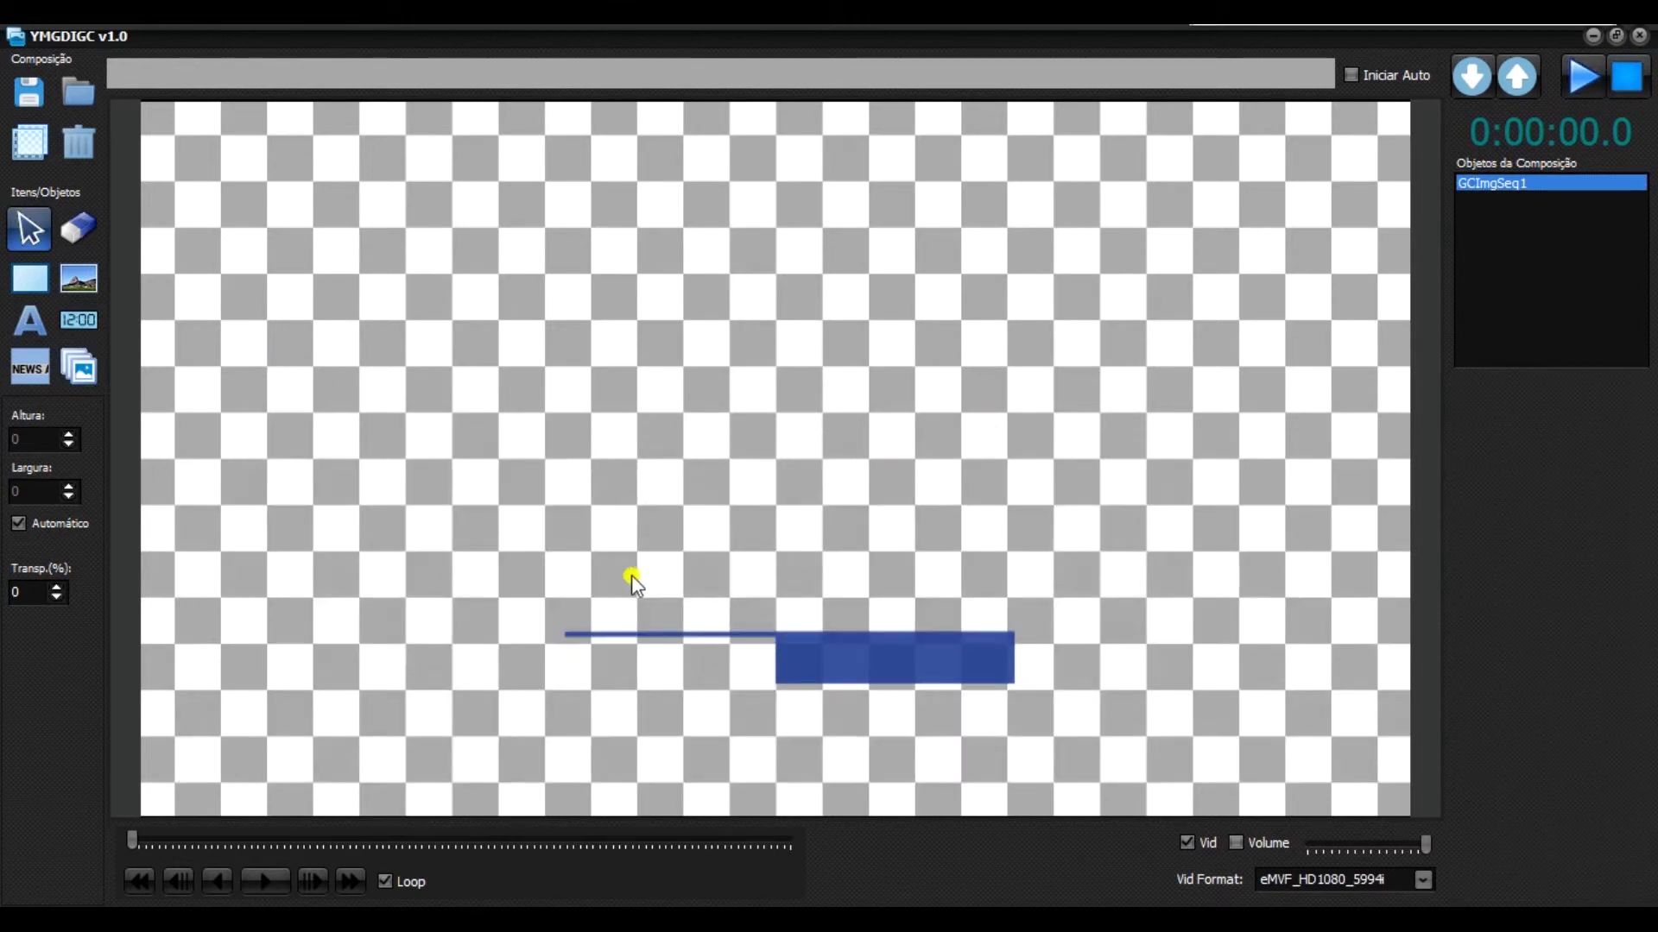
# Shift the image sequence slightly left and down on the canvas.
pyautogui.click(871, 653)
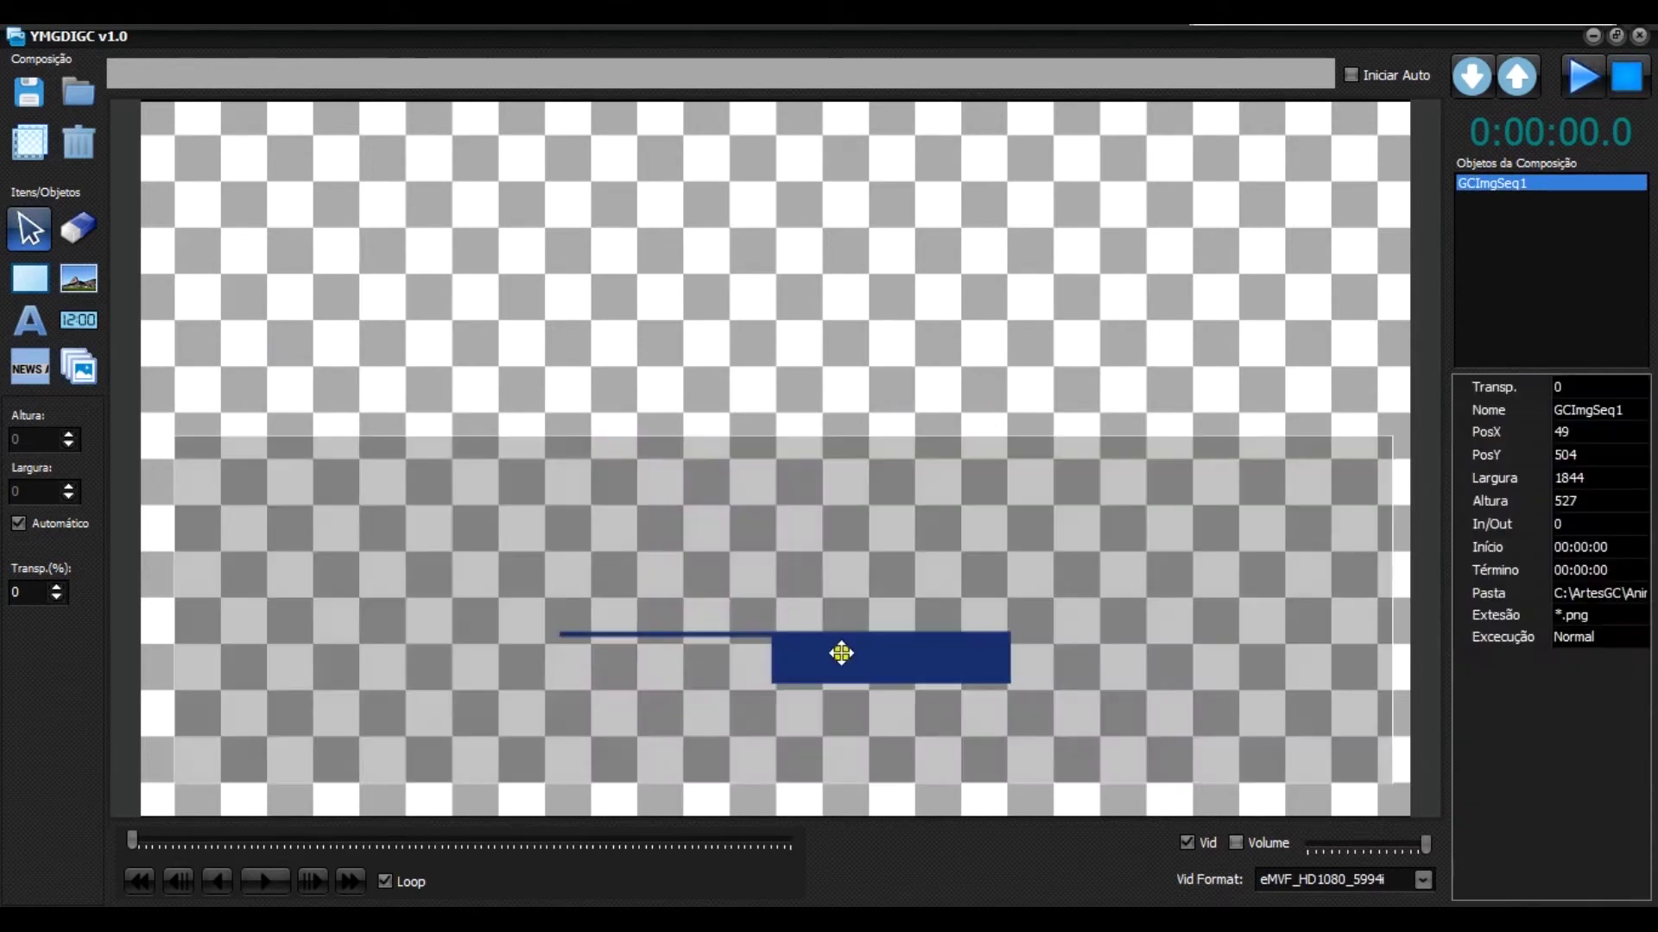
pyautogui.moveTo(862, 662); pyautogui.dragTo(843, 670)
pyautogui.click(487, 381)
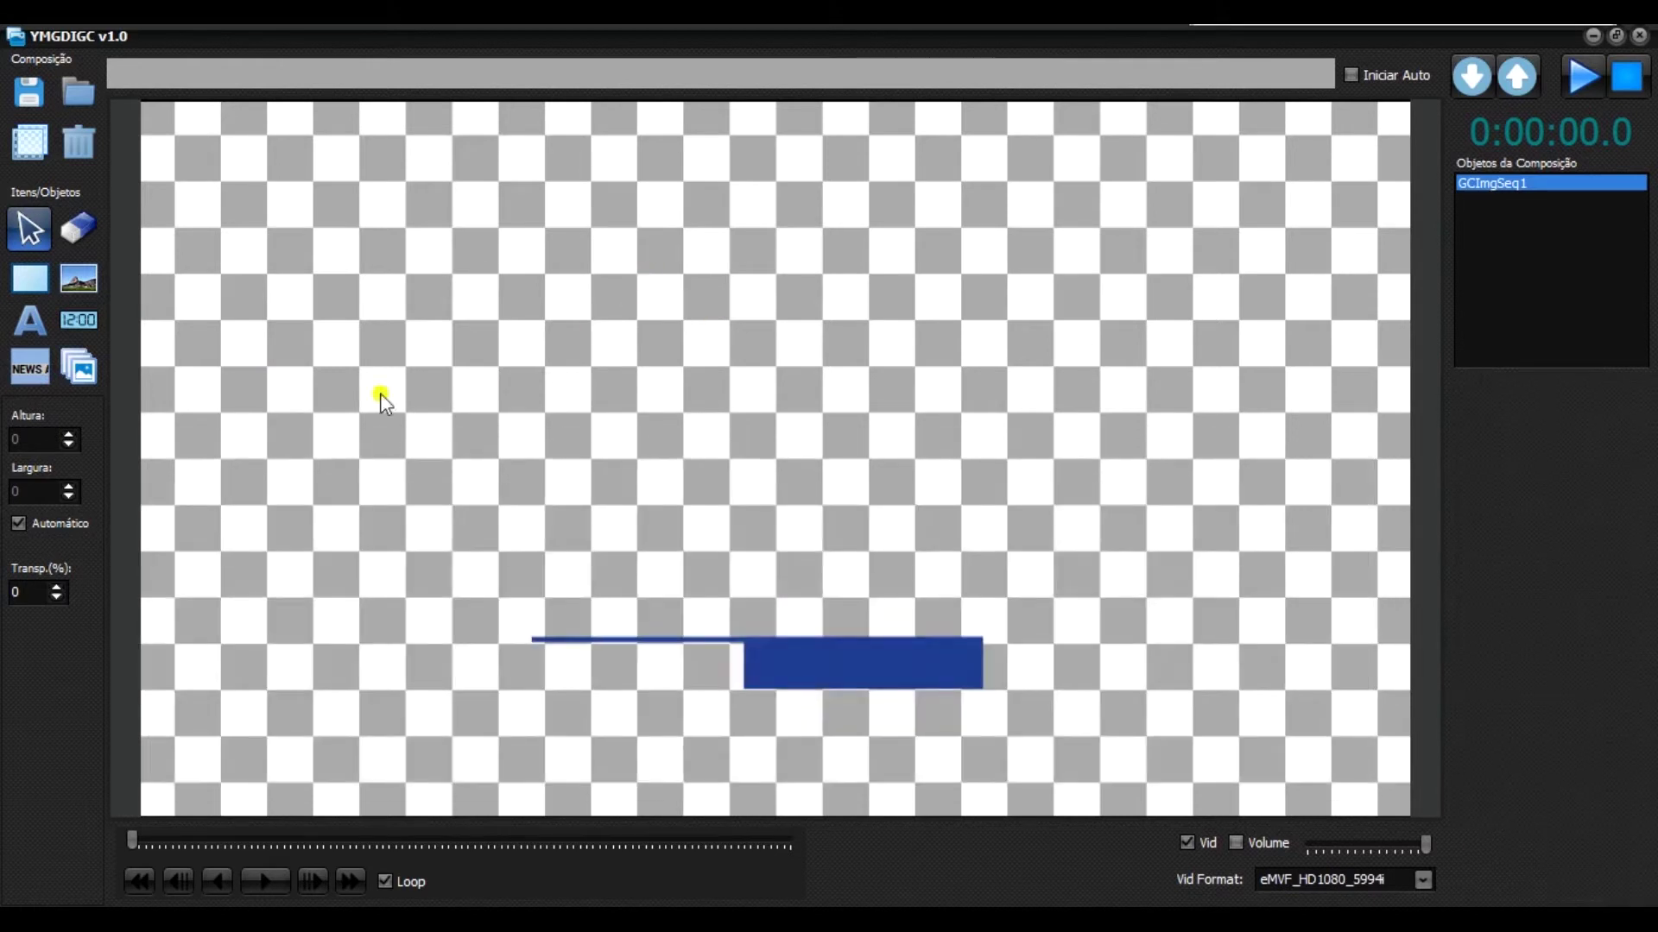
# Add a text object with the person's first name, shrink it to about 382 × 83 and place it above the blue line.
pyautogui.click(38, 323)
pyautogui.click(676, 533)
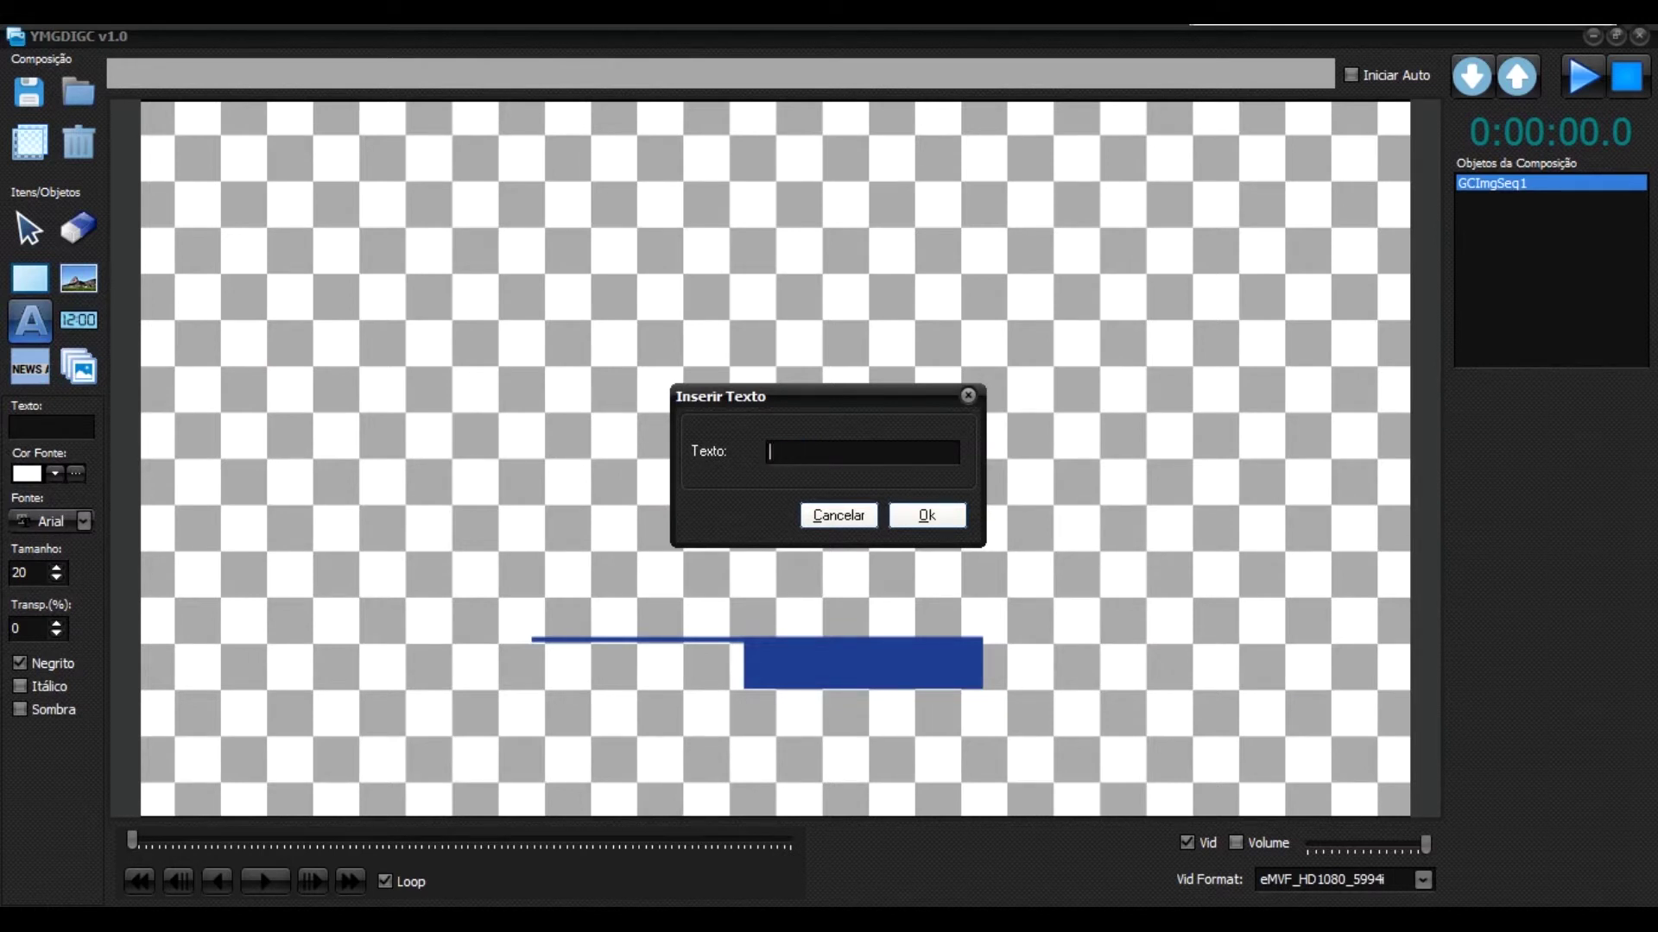
pyautogui.click(928, 516)
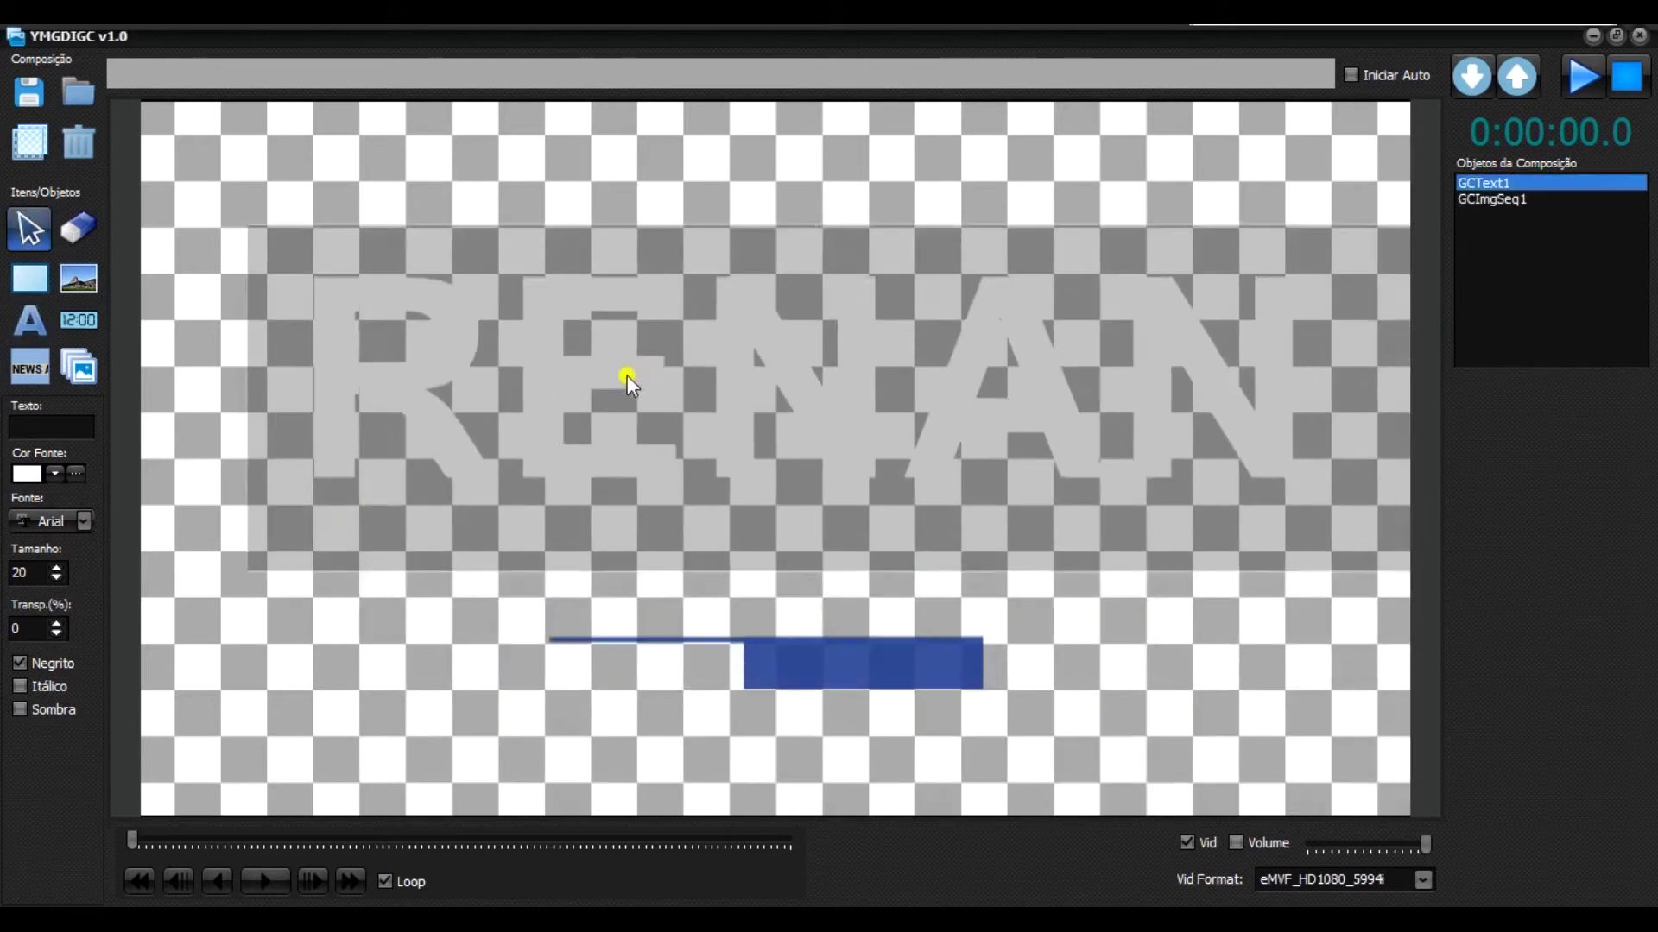
pyautogui.click(622, 402)
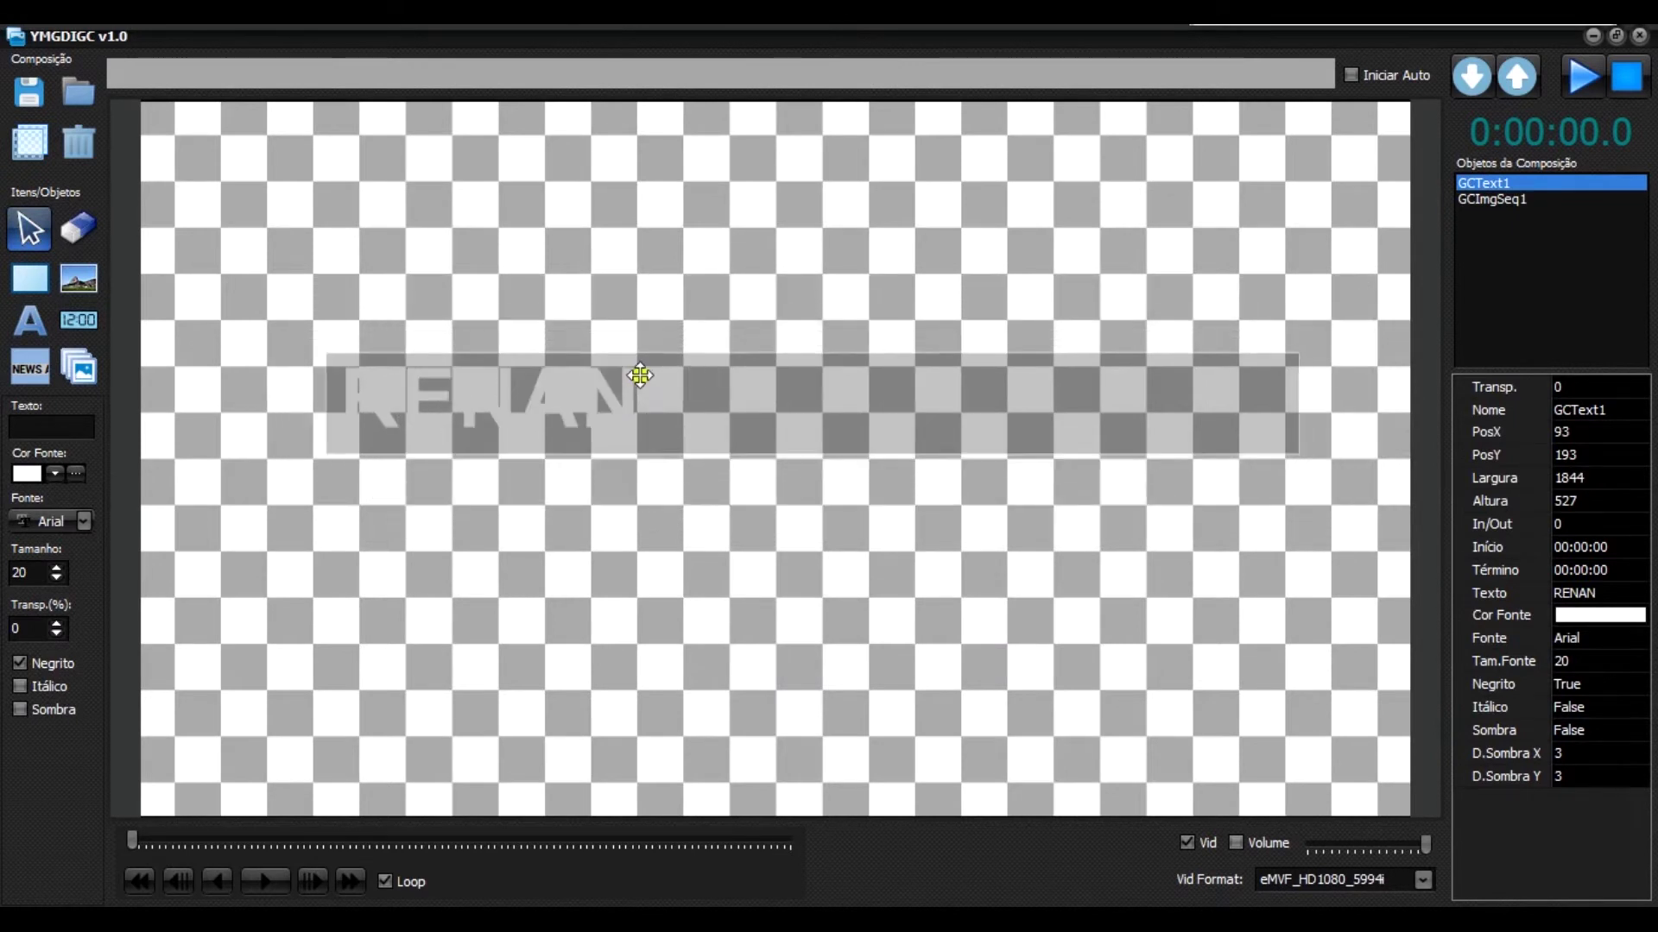
pyautogui.moveTo(1286, 394); pyautogui.dragTo(617, 404)
pyautogui.moveTo(510, 404); pyautogui.dragTo(717, 640)
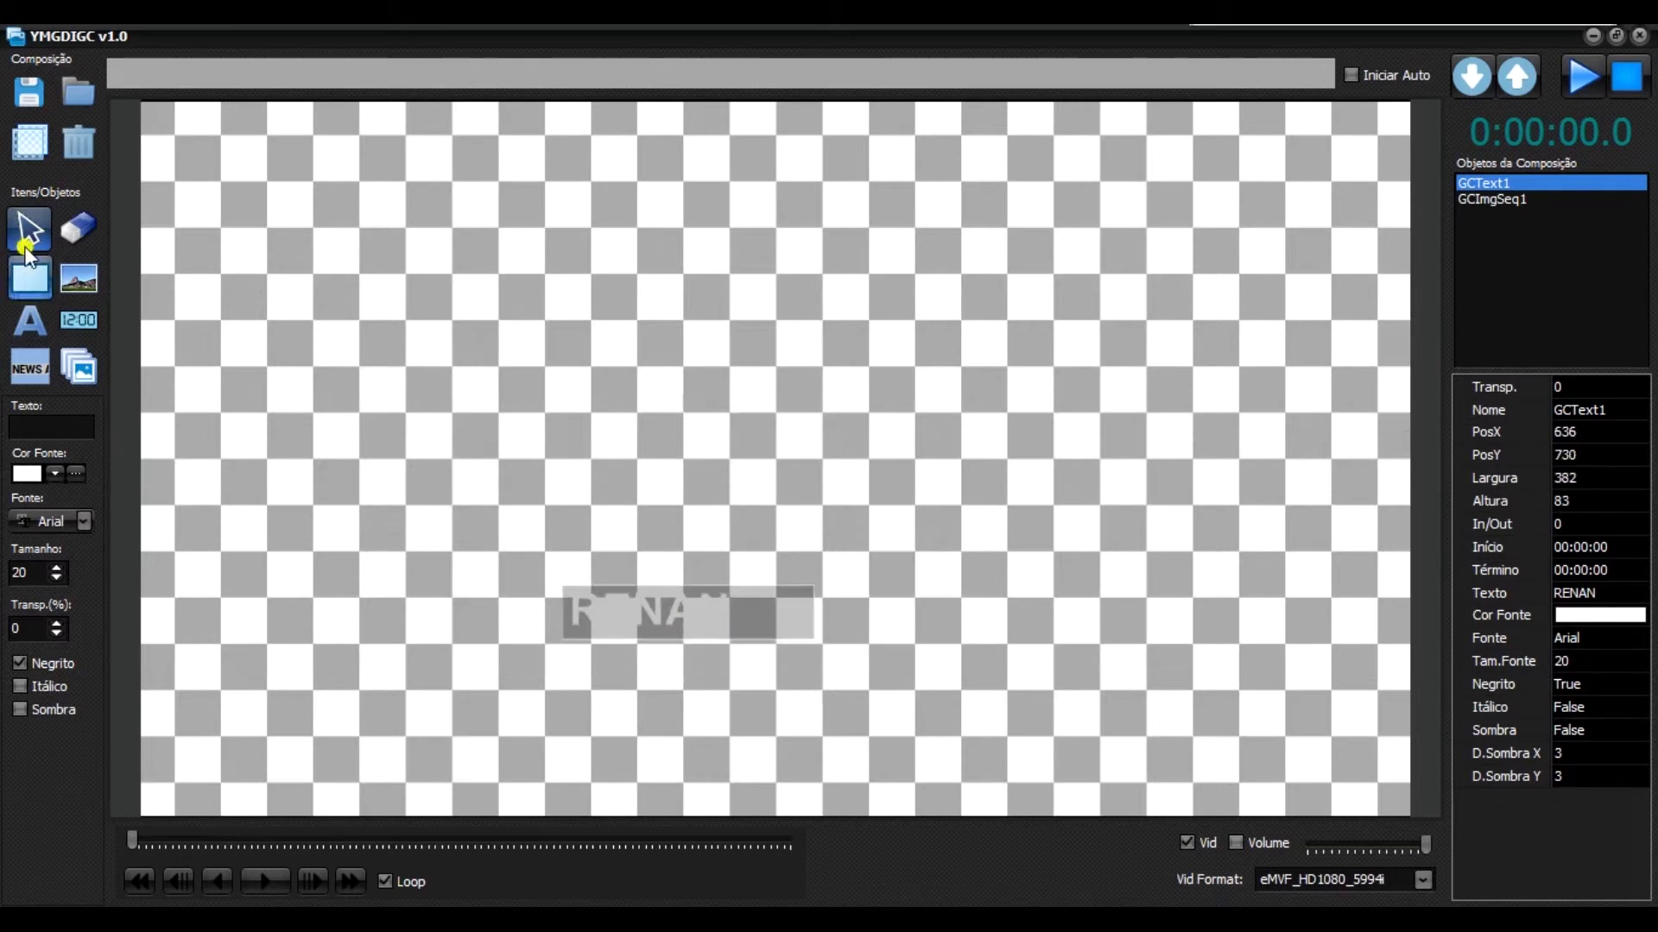
# Insert a second text object reading YoungTech.
pyautogui.click(29, 325)
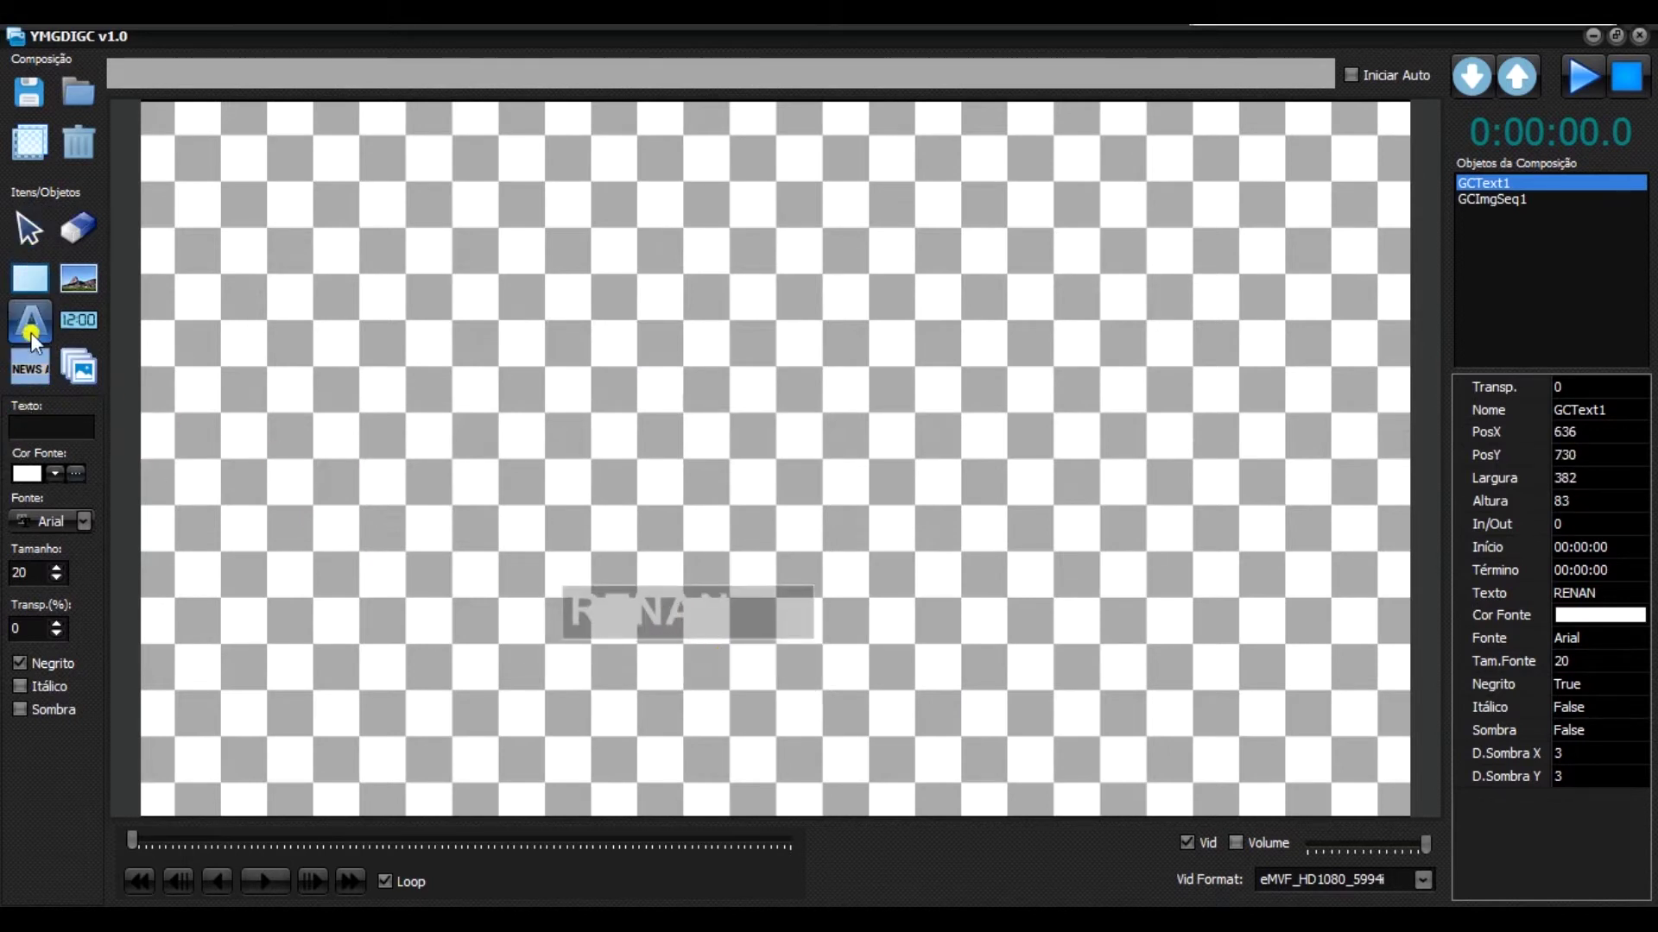
pyautogui.click(645, 482)
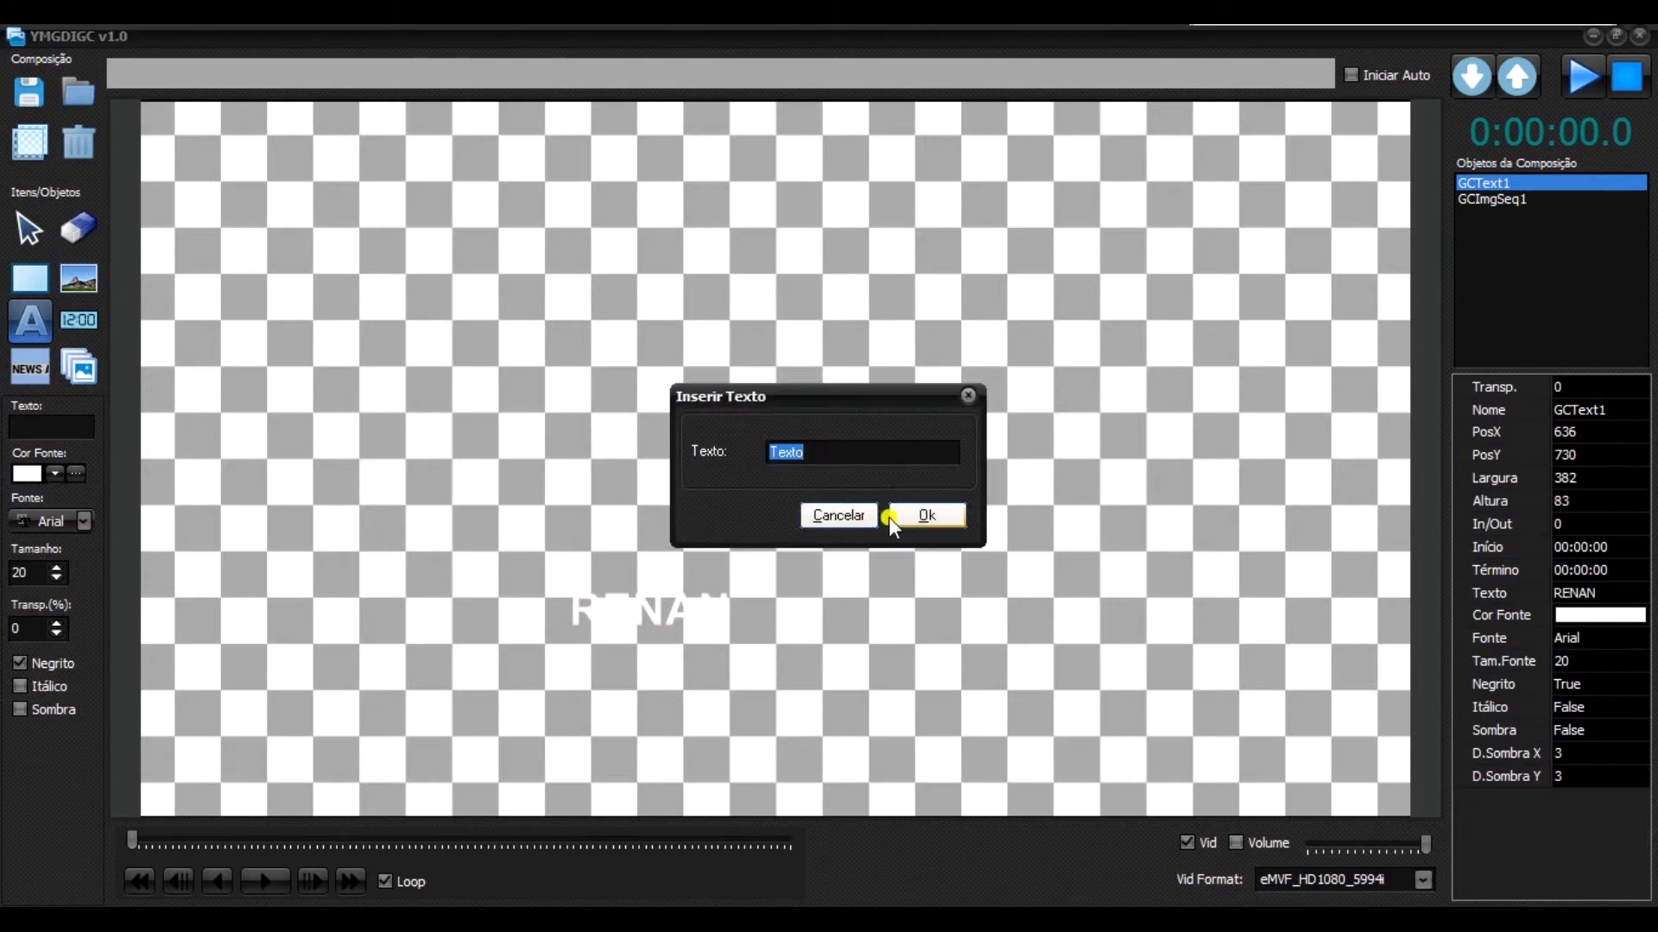
pyautogui.write('YOUN')
pyautogui.moveTo(827, 451); pyautogui.dragTo(853, 452)
pyautogui.press('BackSpace')
pyautogui.press('BackSpace')
pyautogui.press('BackSpace')
pyautogui.press('BackSpace')
pyautogui.press('BackSpace')
pyautogui.press('BackSpace')
pyautogui.press('BackSpace')
pyautogui.write('YoungTech')
pyautogui.click(920, 515)
# Fit the YoungTech text inside the blue box, about 370 × 71 in size at X 910, Y 819.
pyautogui.moveTo(691, 592); pyautogui.dragTo(850, 665)
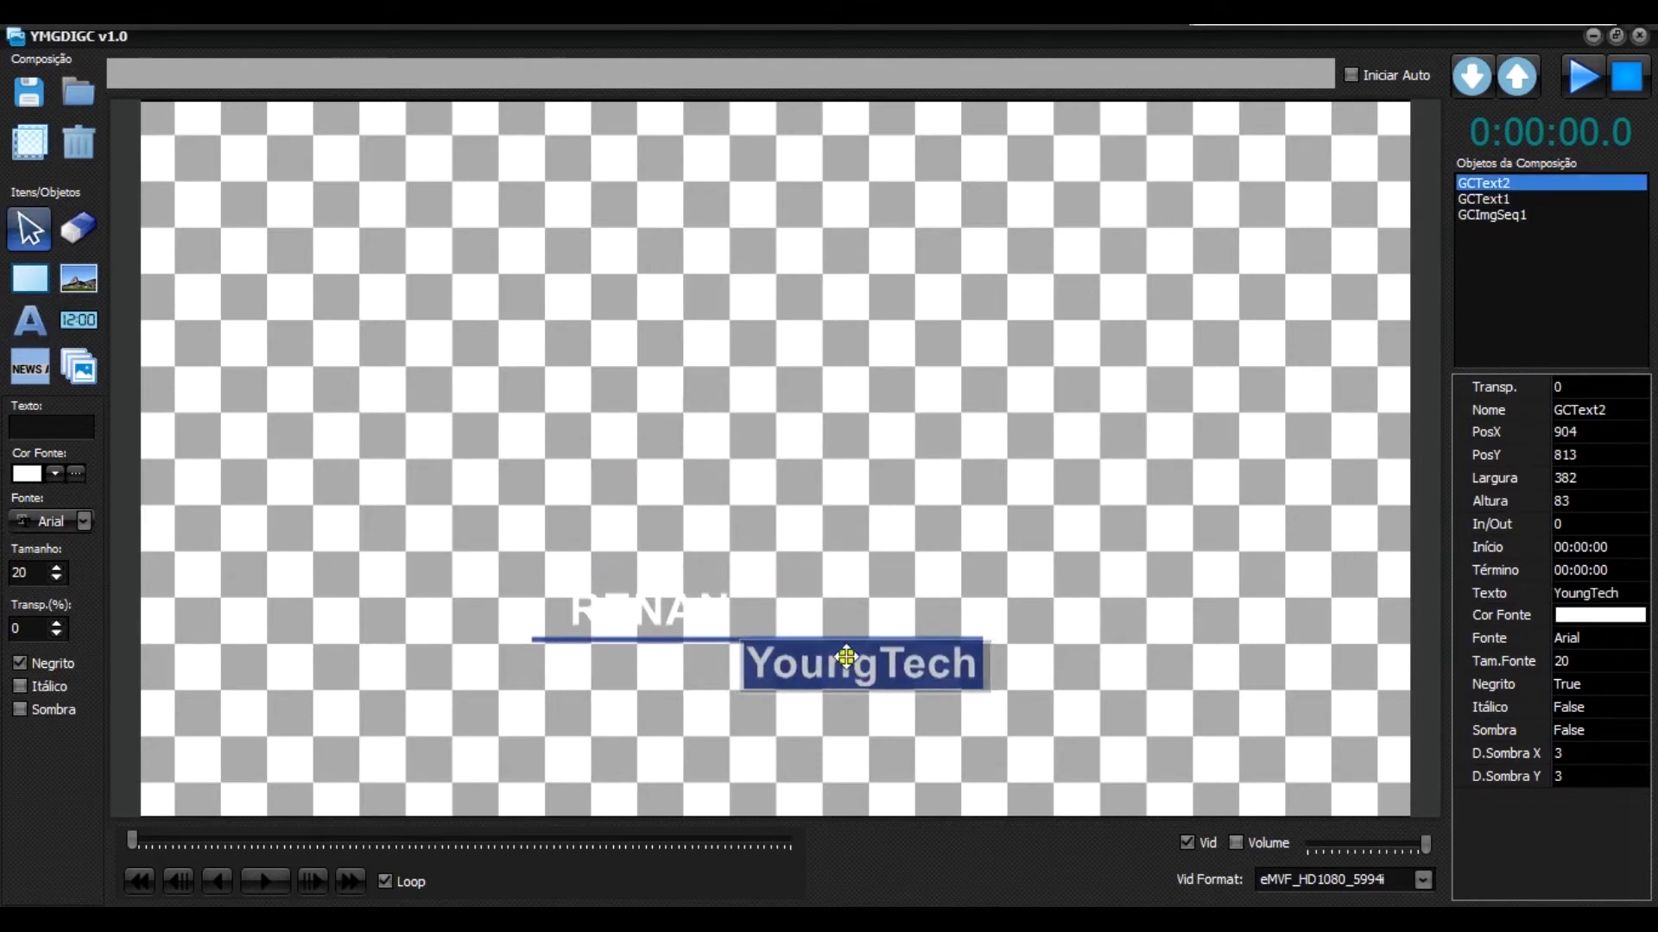
pyautogui.click(844, 670)
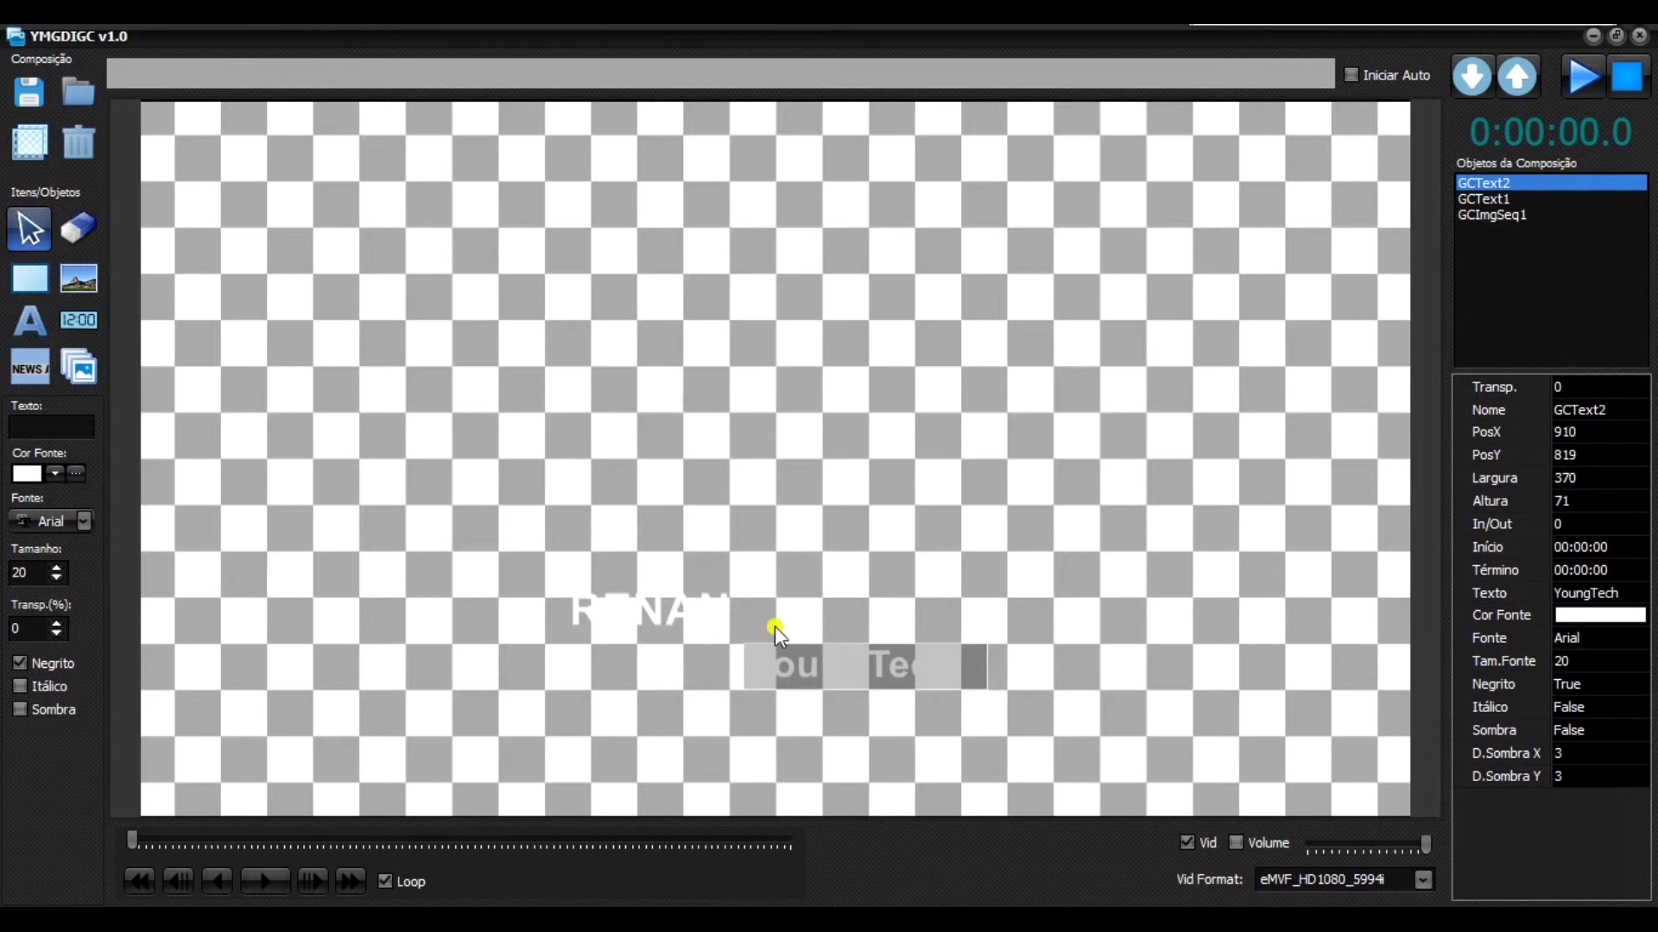
pyautogui.click(914, 419)
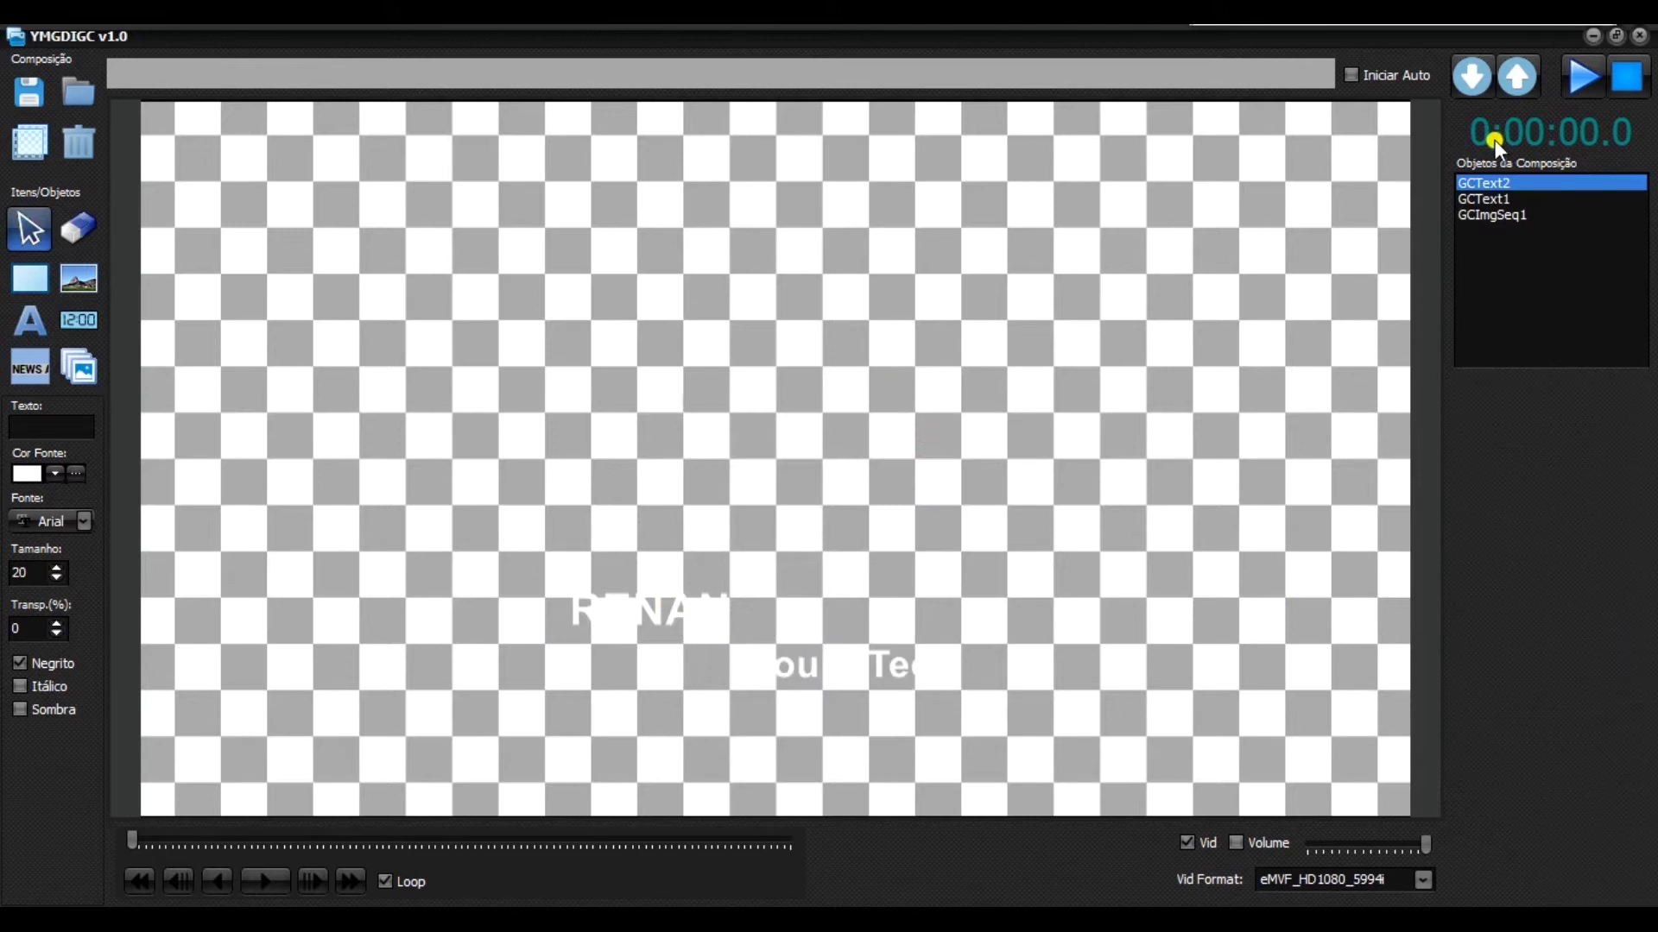
# Play the composition and move the first-name text to about X 601, Y 741, just above the blue line.
pyautogui.click(1577, 82)
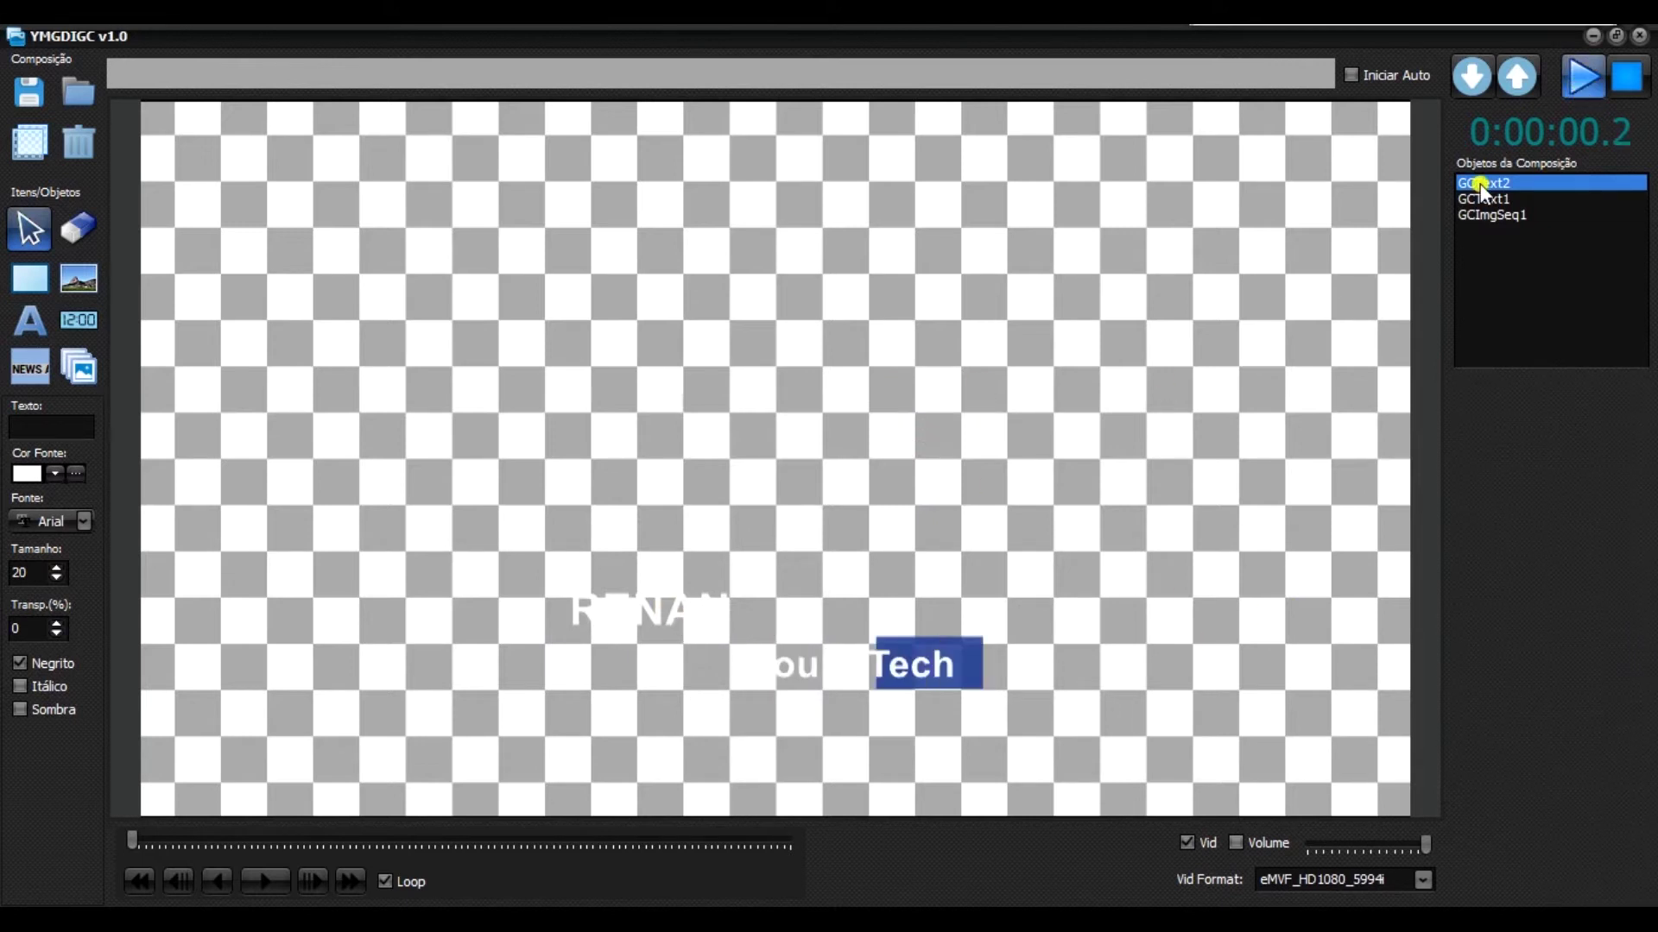
pyautogui.click(686, 621)
pyautogui.moveTo(618, 622); pyautogui.dragTo(619, 625)
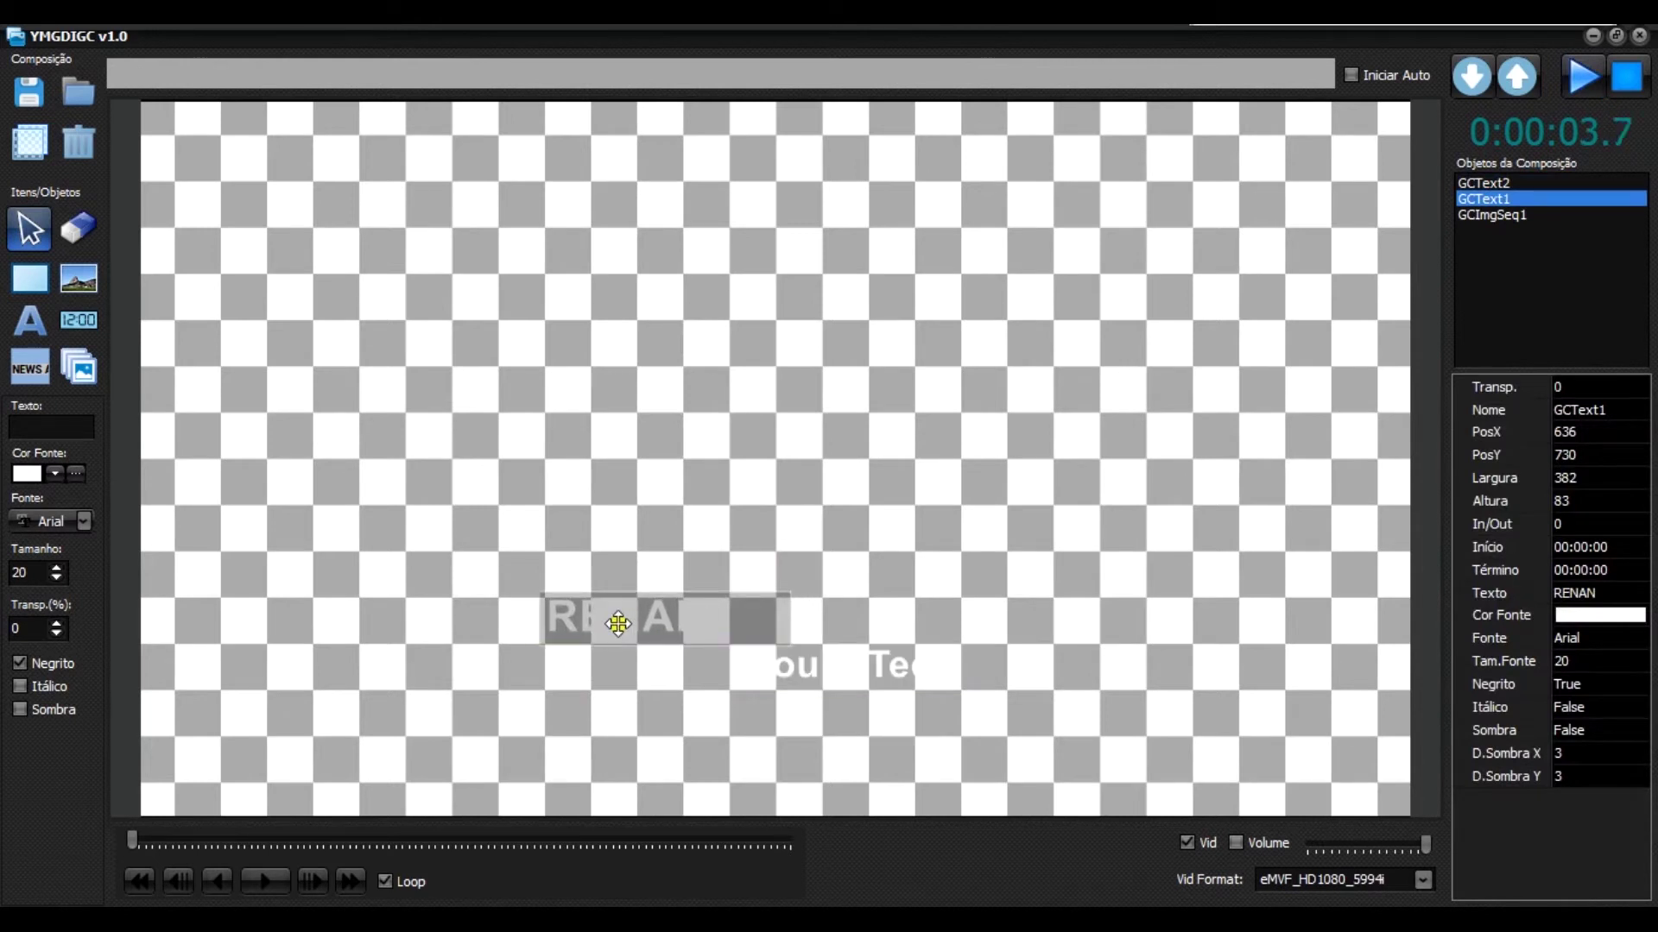
# Set the first-name text's font colour to black and deselect it.
pyautogui.click(1610, 615)
pyautogui.click(1615, 615)
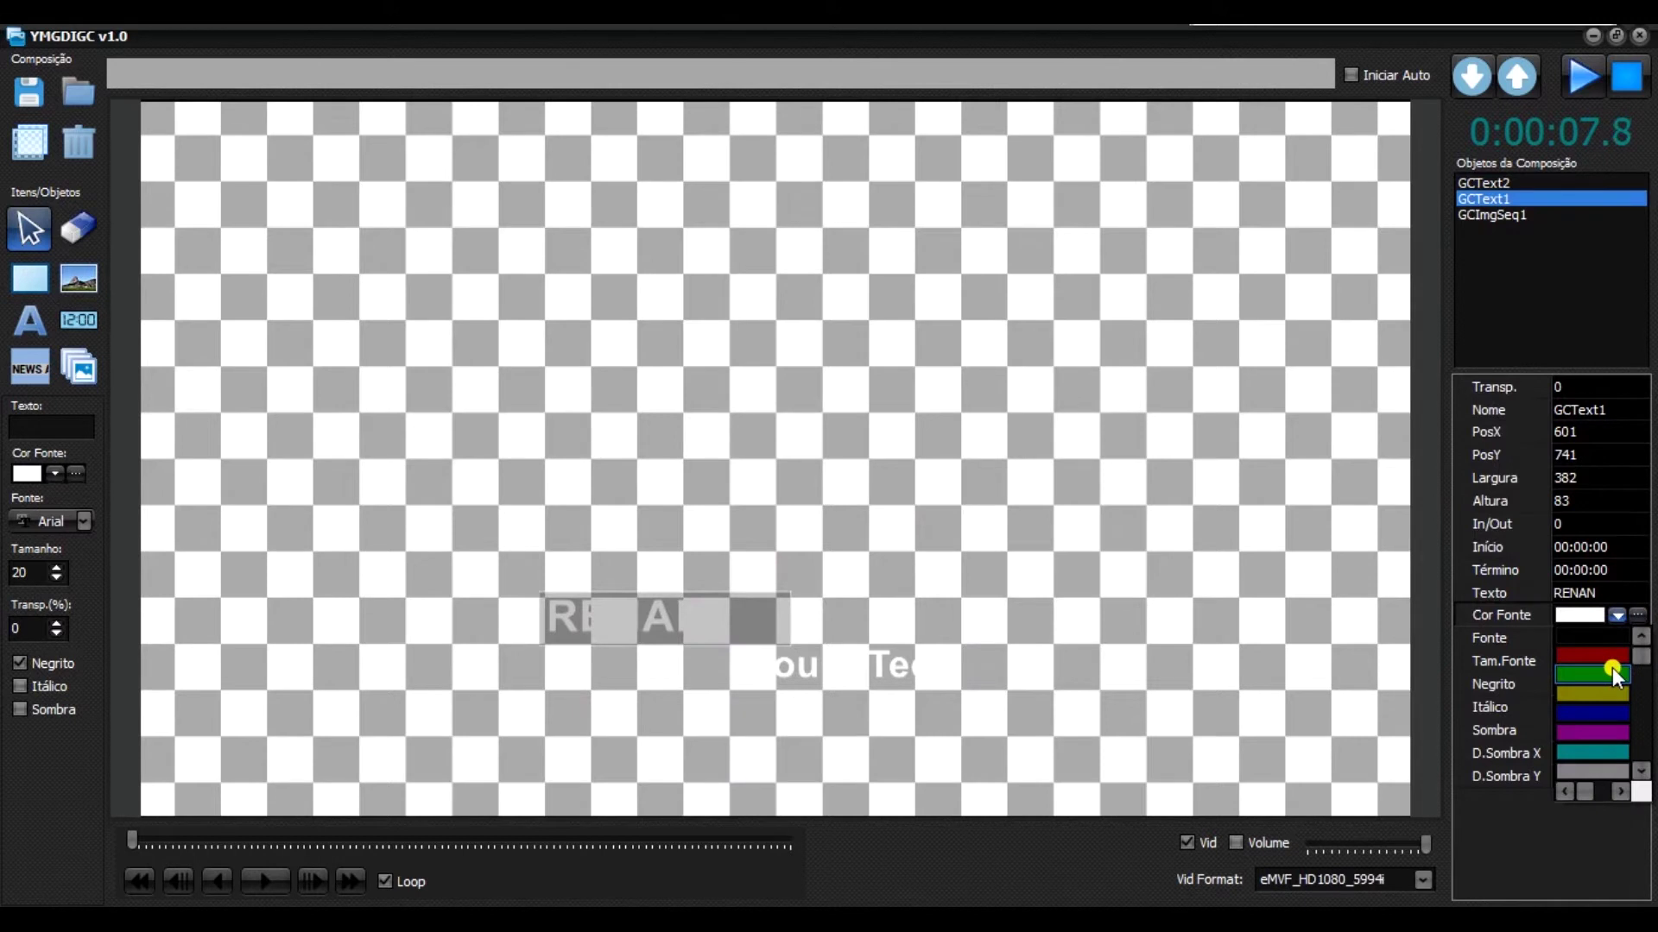
pyautogui.click(1588, 639)
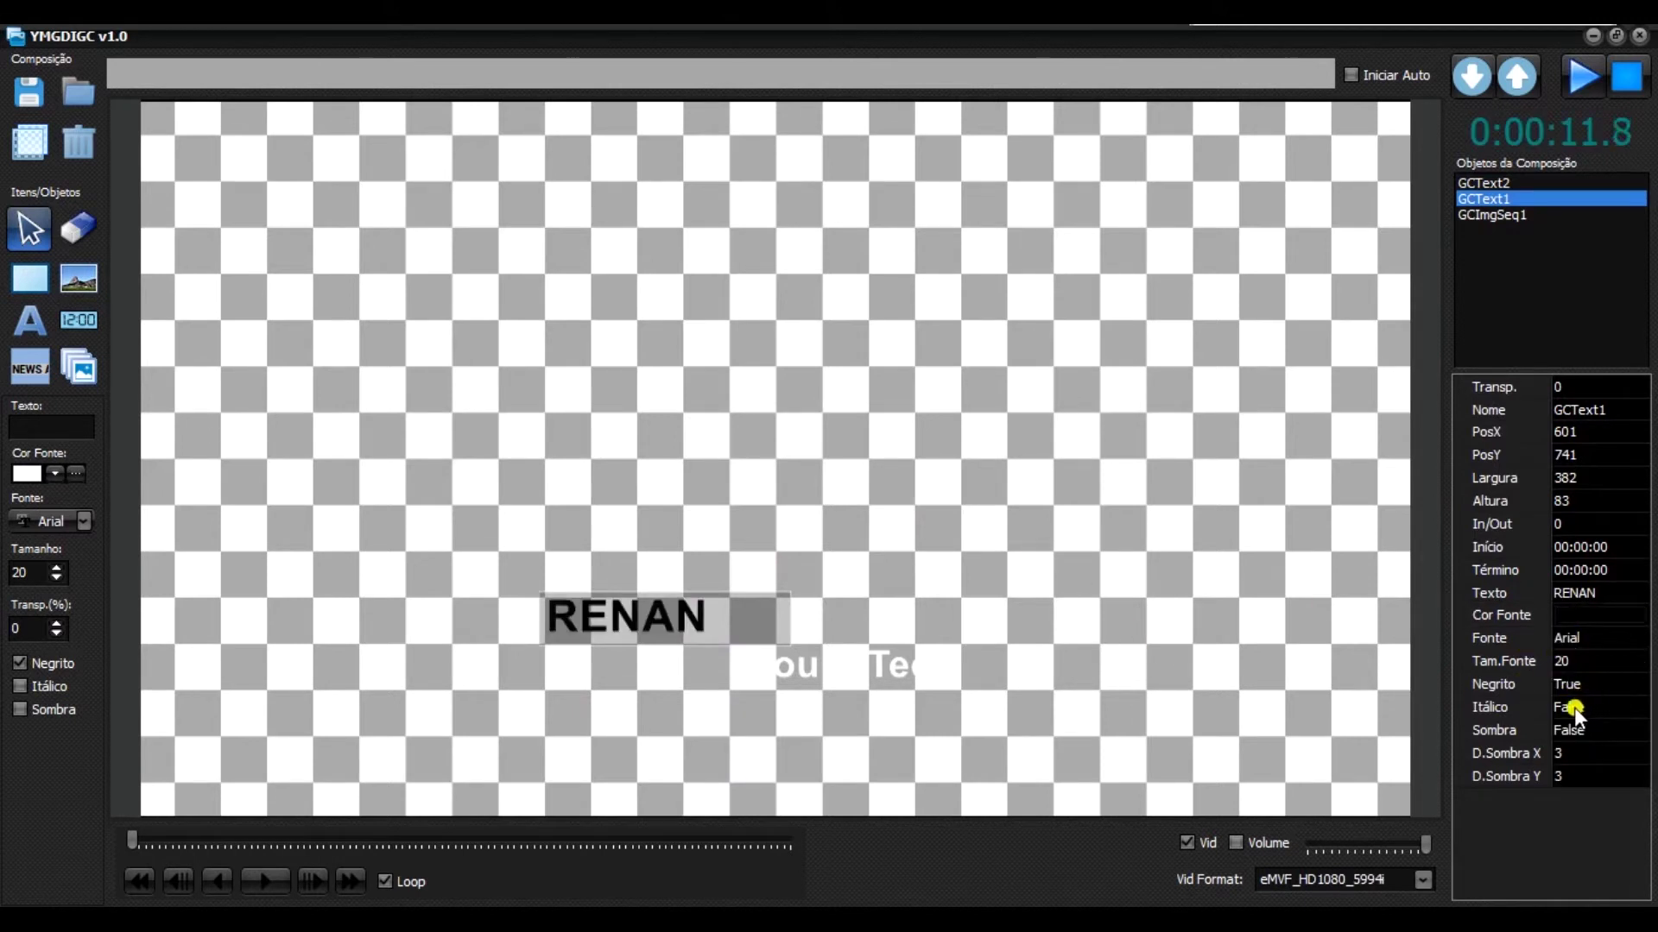
pyautogui.click(729, 534)
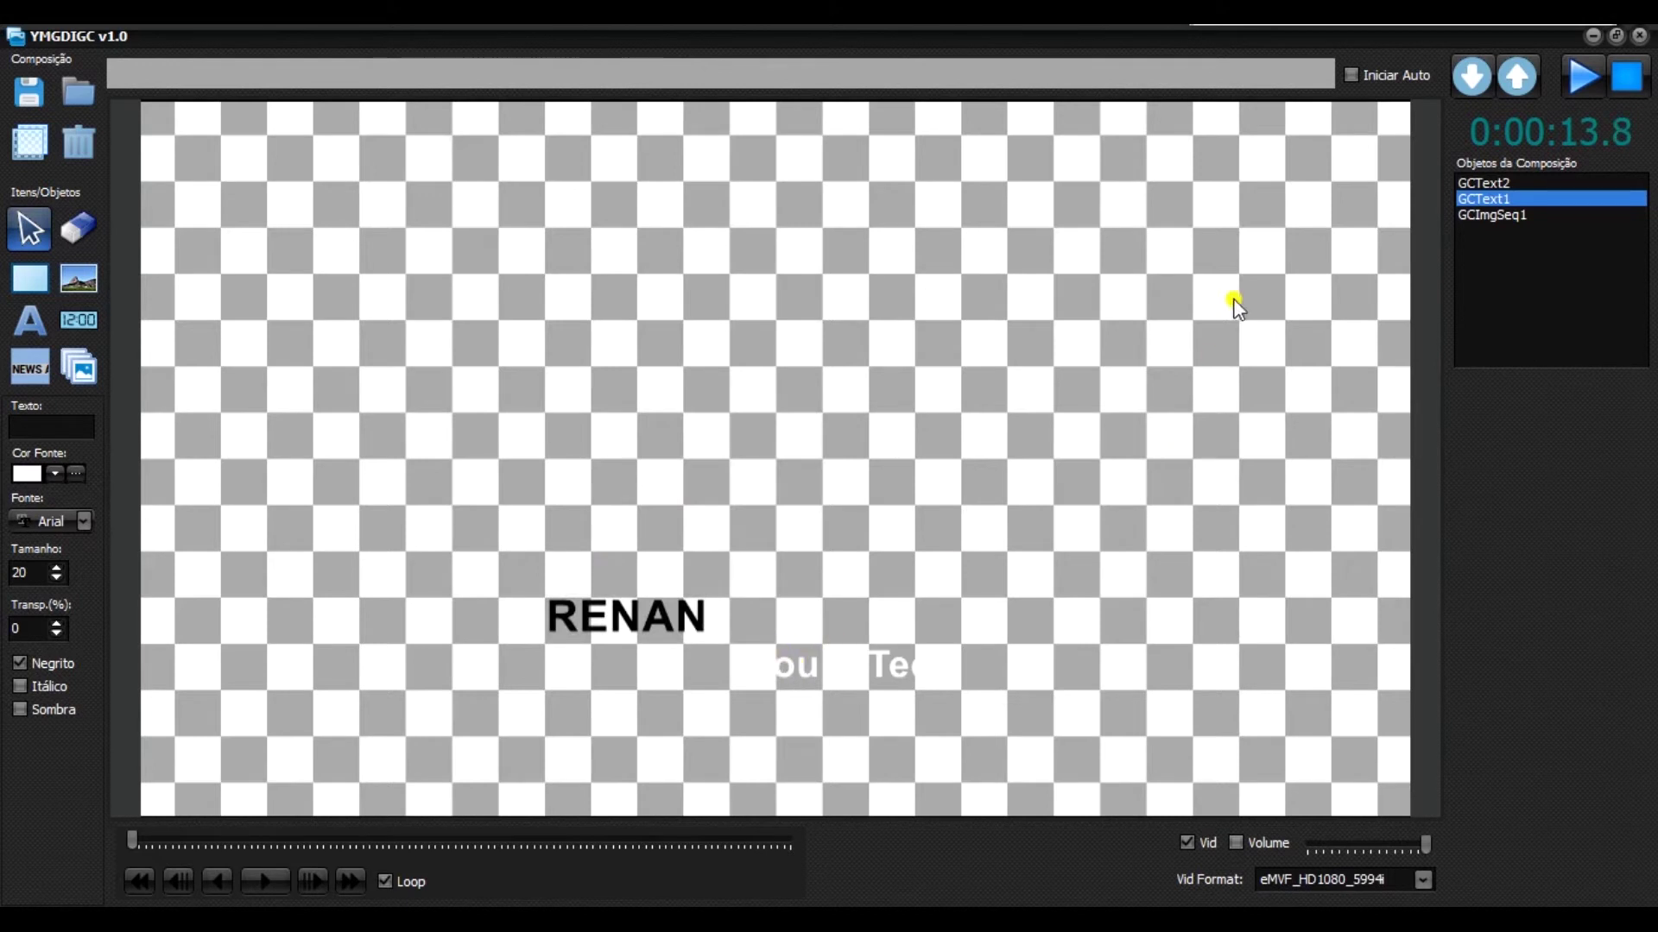
# Play the composition and set the YoungTech text's start time to 00:00:02.
pyautogui.click(1573, 76)
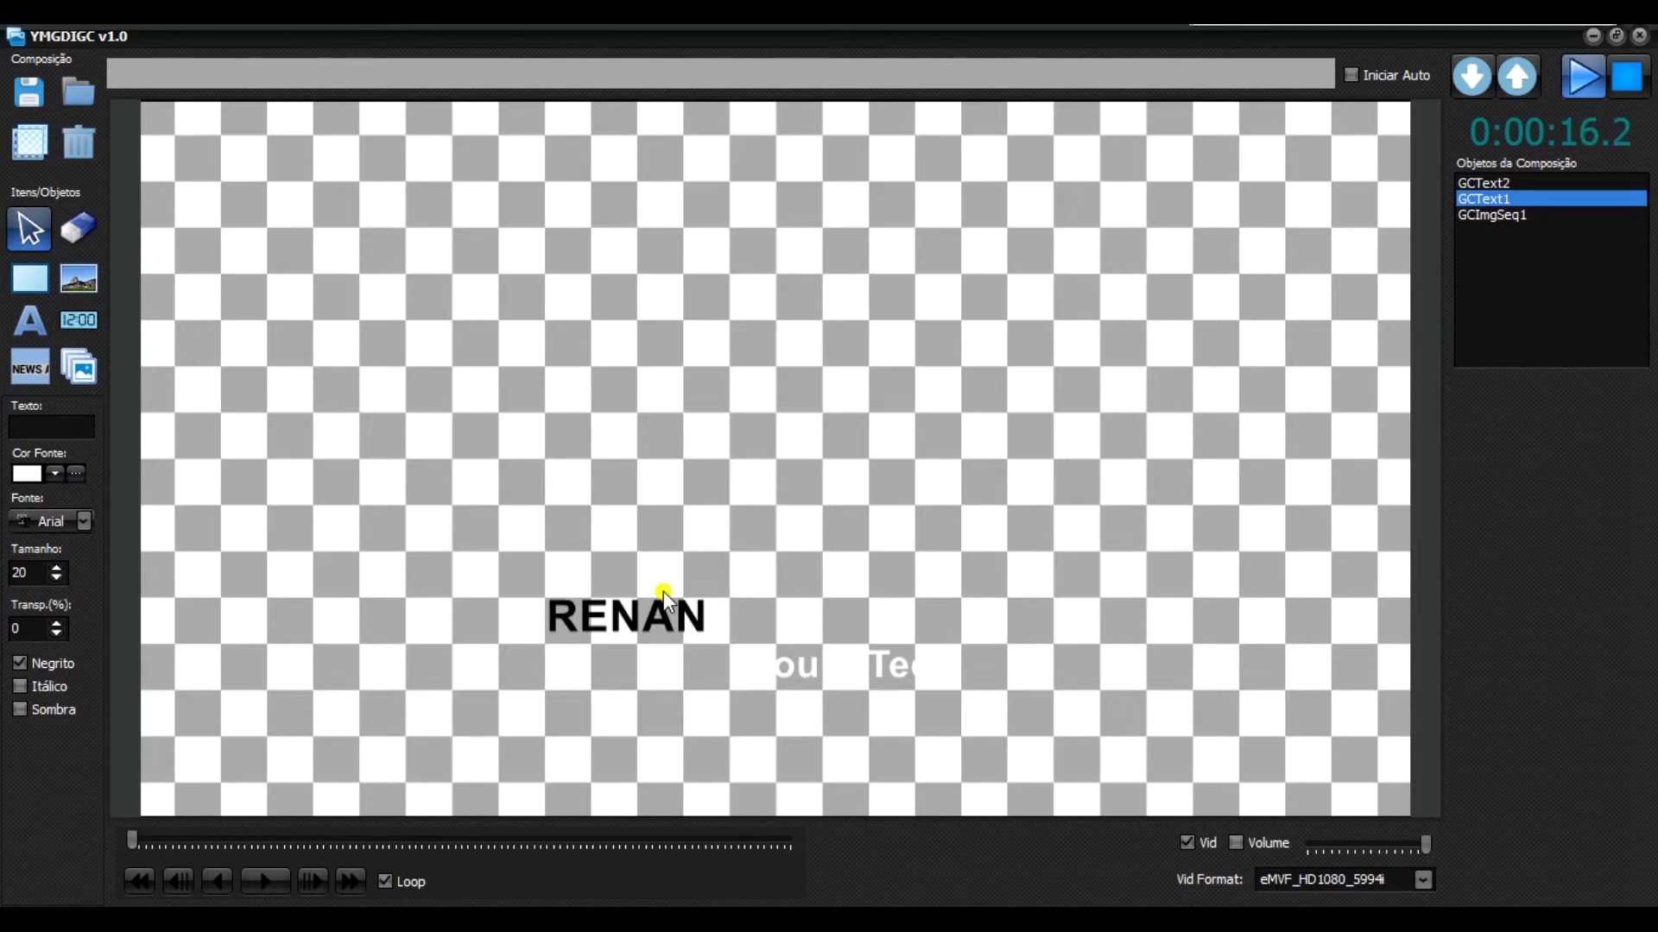
pyautogui.click(1487, 183)
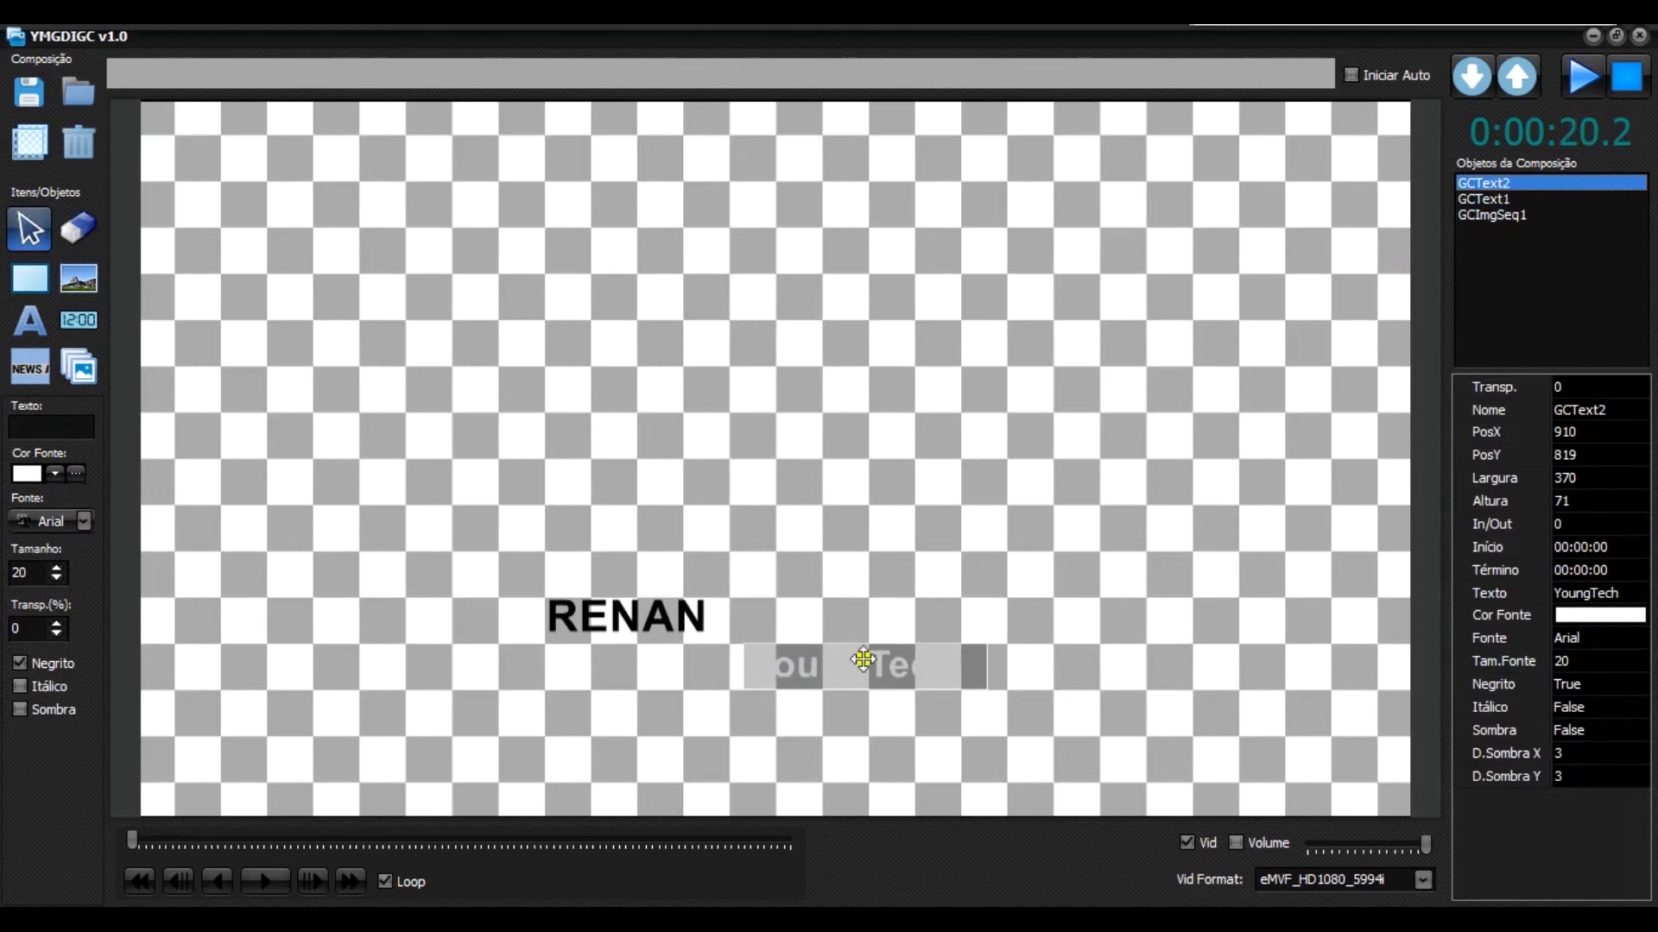
pyautogui.click(1580, 547)
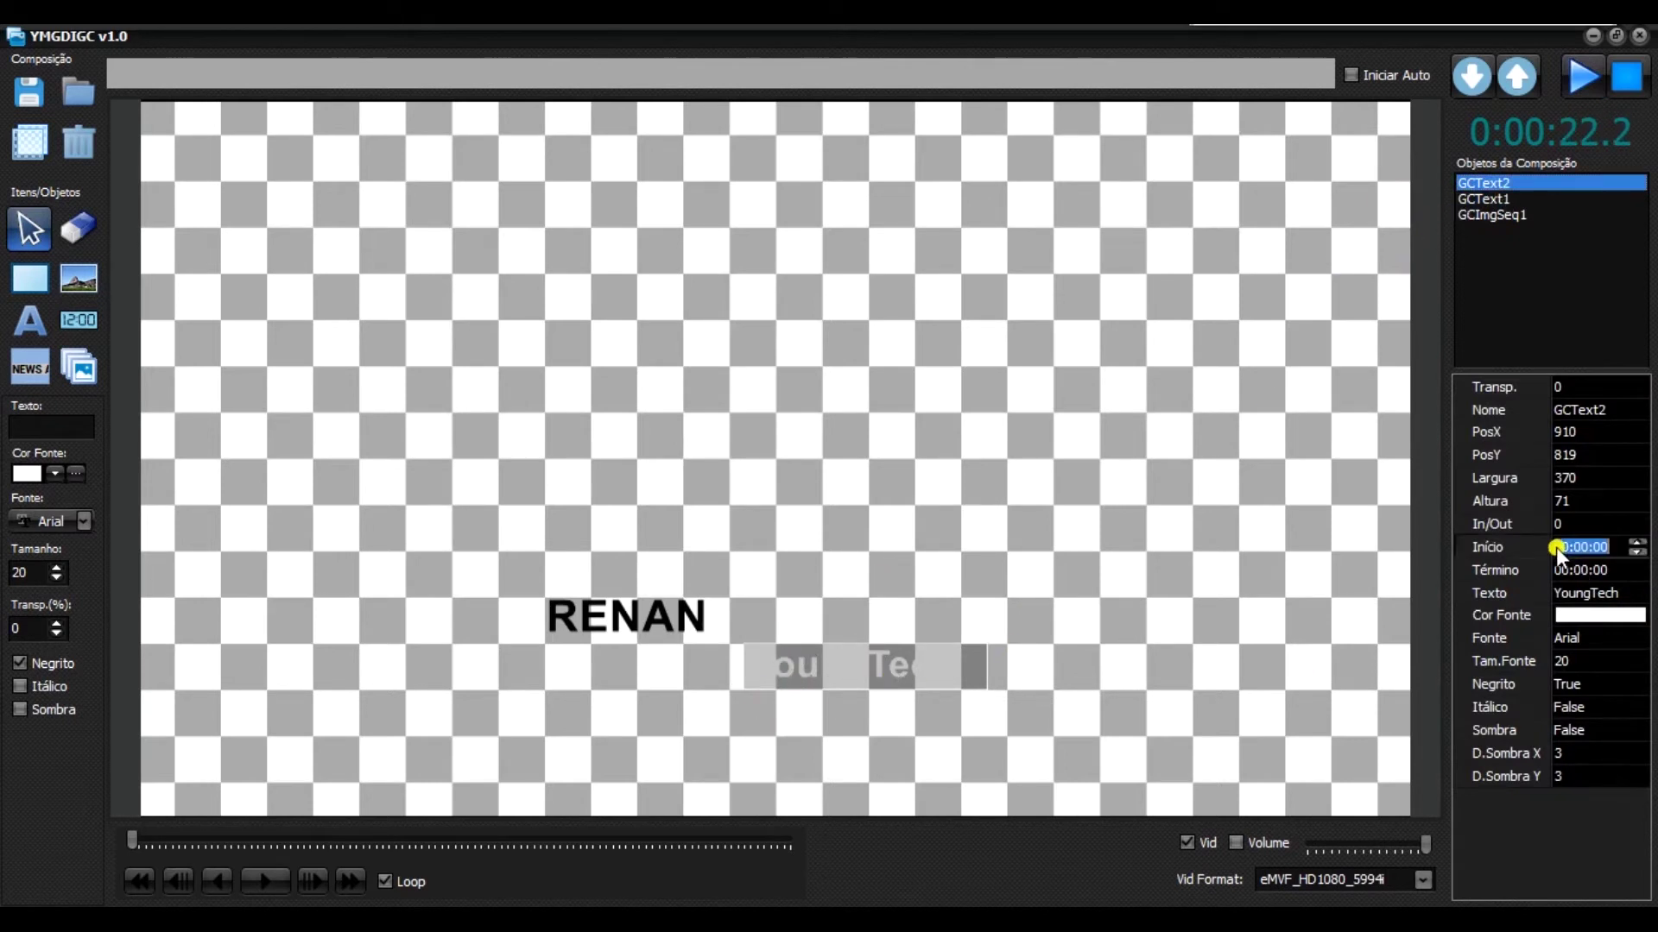
pyautogui.press('Right')
pyautogui.press('Return')
# Set the YoungTech text's end time to 00:00:05.
pyautogui.click(1568, 575)
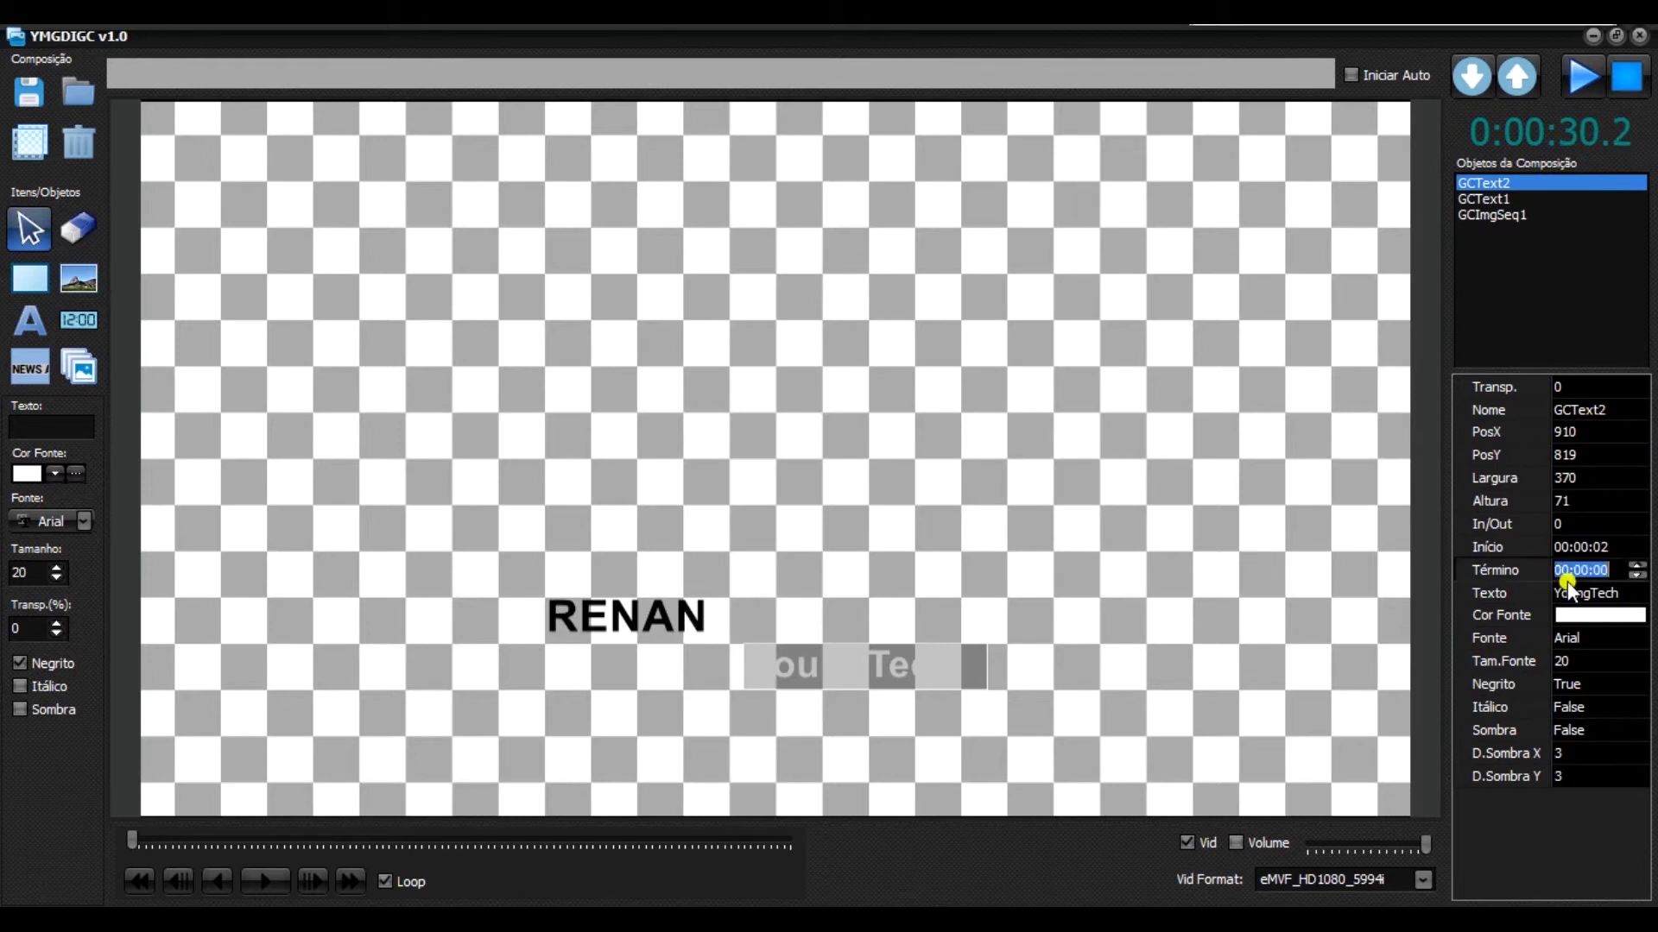
pyautogui.press('Right')
pyautogui.press('Right')
pyautogui.press('Right')
pyautogui.press('Right')
pyautogui.press('Right')
pyautogui.press('Right')
pyautogui.press('Right')
pyautogui.write('5')
pyautogui.press('Return')
# Set the first-name text's start time to 00:00:03 and its end time to 00:00:06.
pyautogui.click(1485, 200)
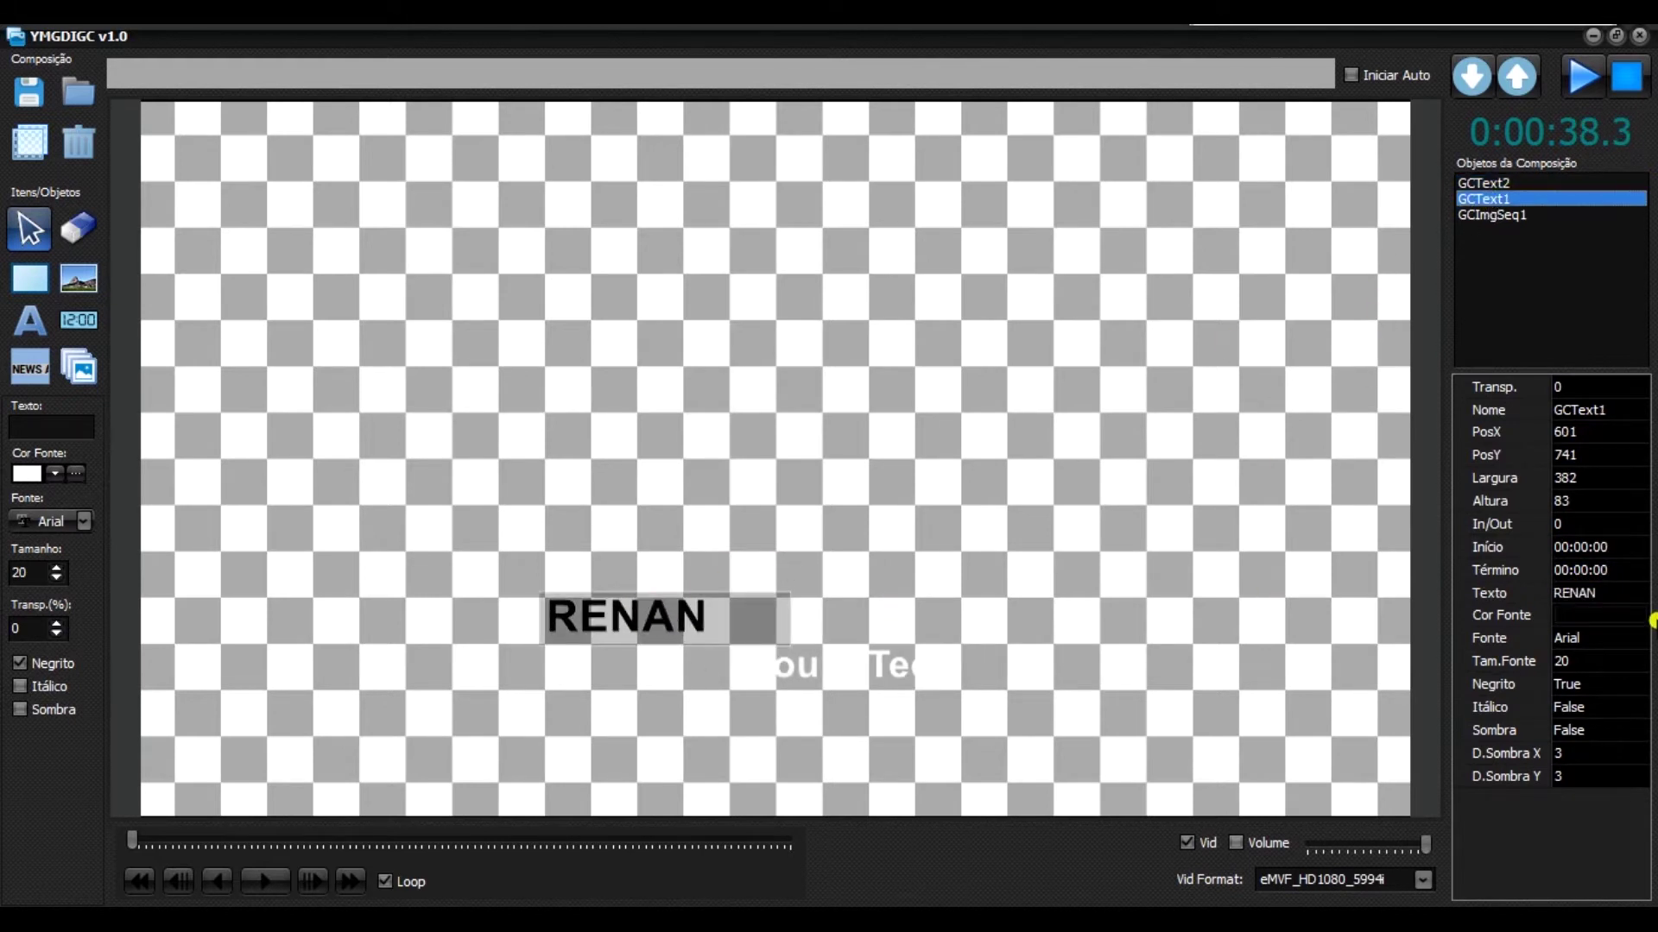
pyautogui.click(1639, 547)
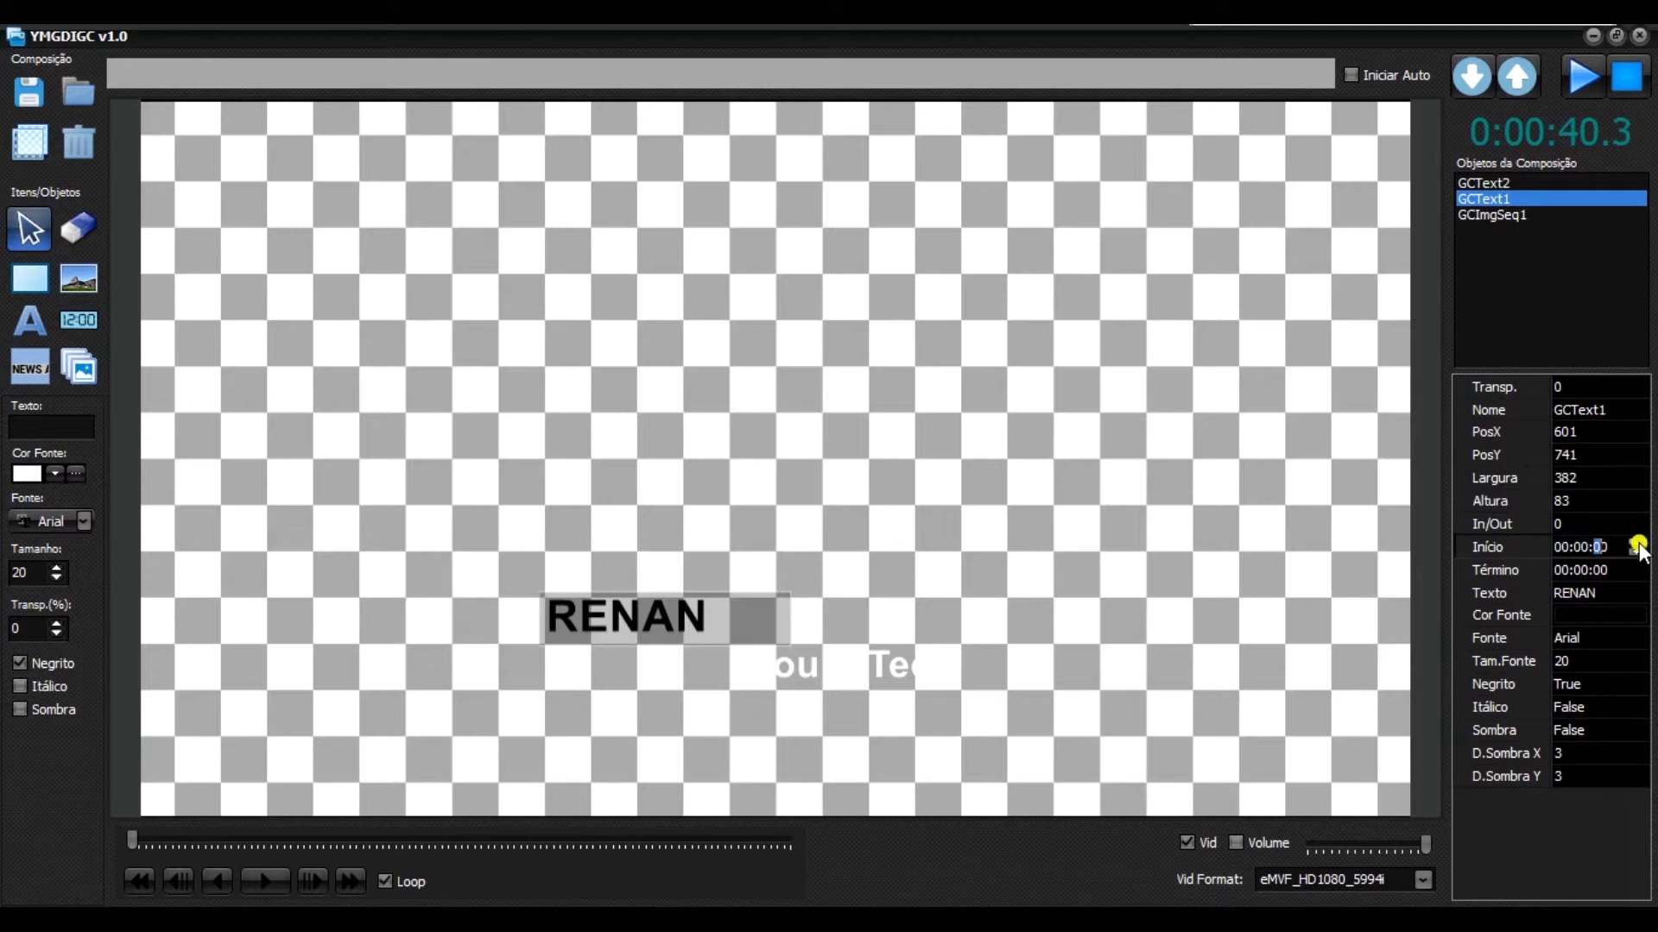
pyautogui.click(1638, 543)
pyautogui.click(1637, 543)
pyautogui.click(1638, 543)
pyautogui.click(1581, 568)
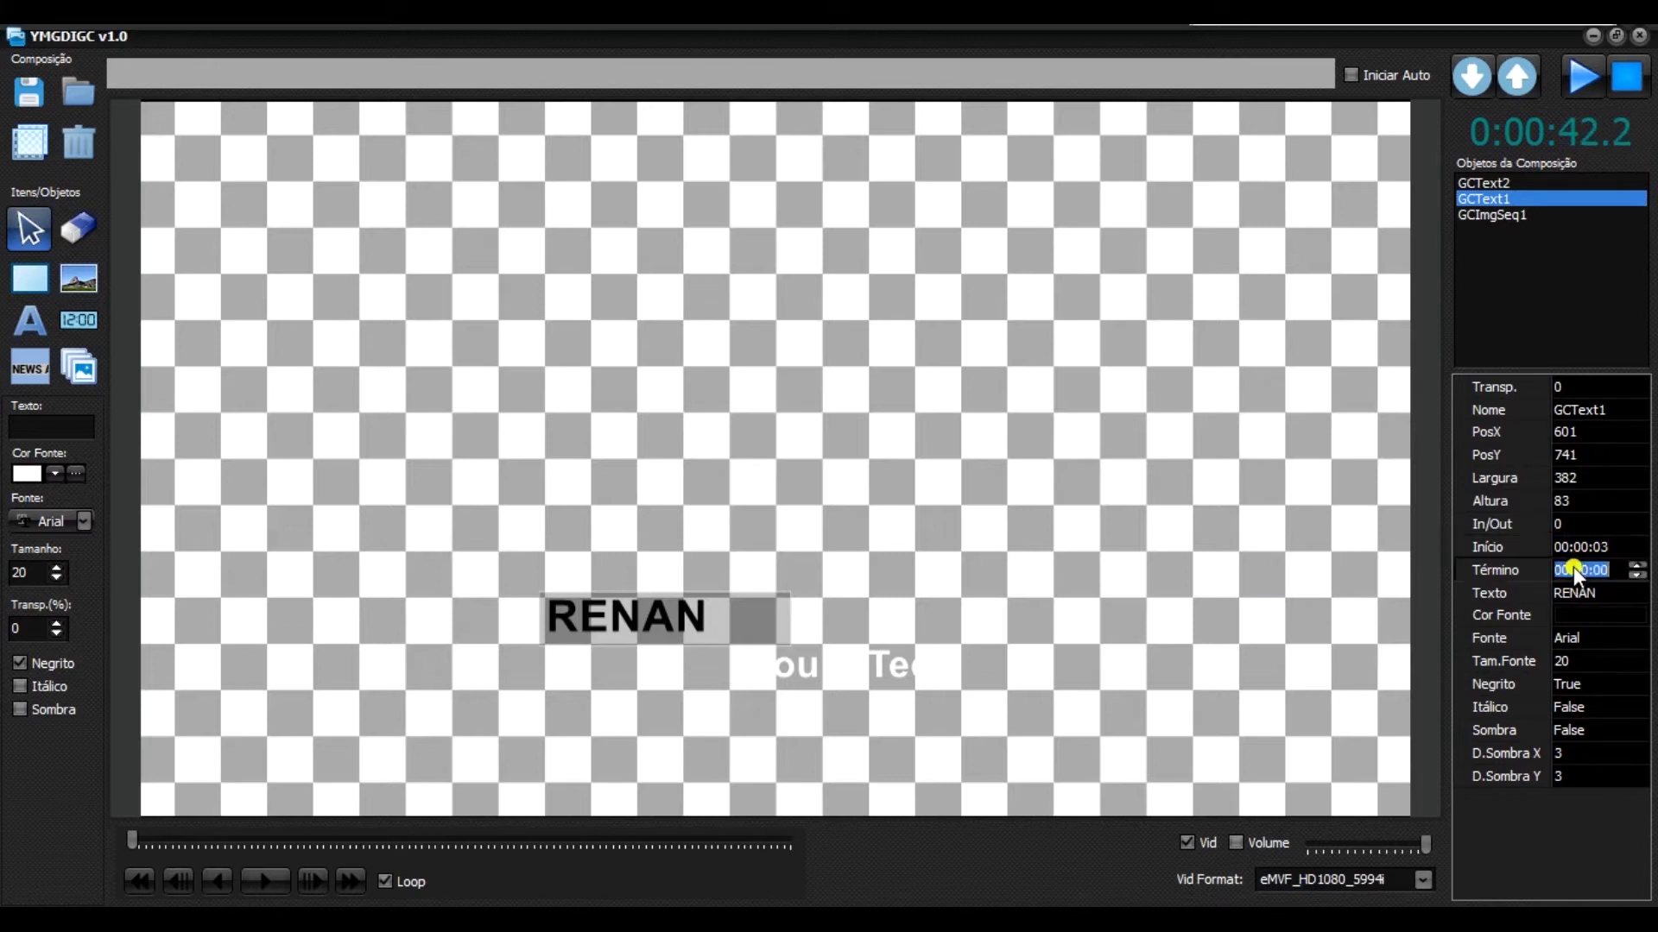
pyautogui.click(1581, 567)
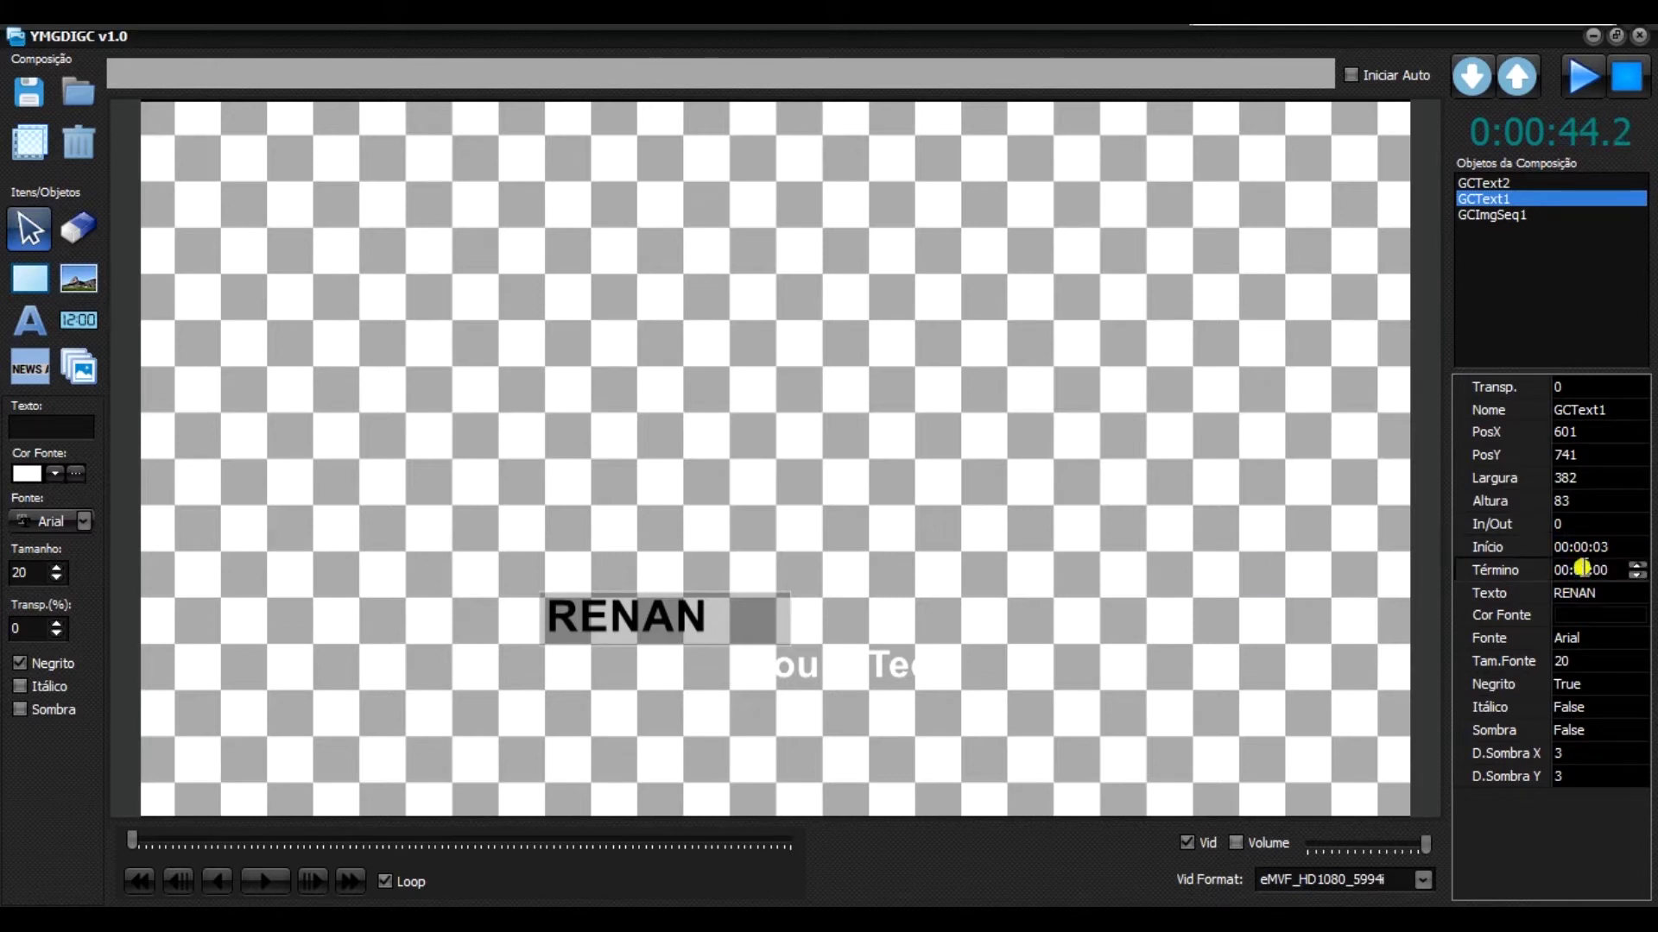
pyautogui.write('06')
pyautogui.press('Return')
# Preview the composition, stop it and set the first-name text's end time to 00:00:05.
pyautogui.click(1585, 80)
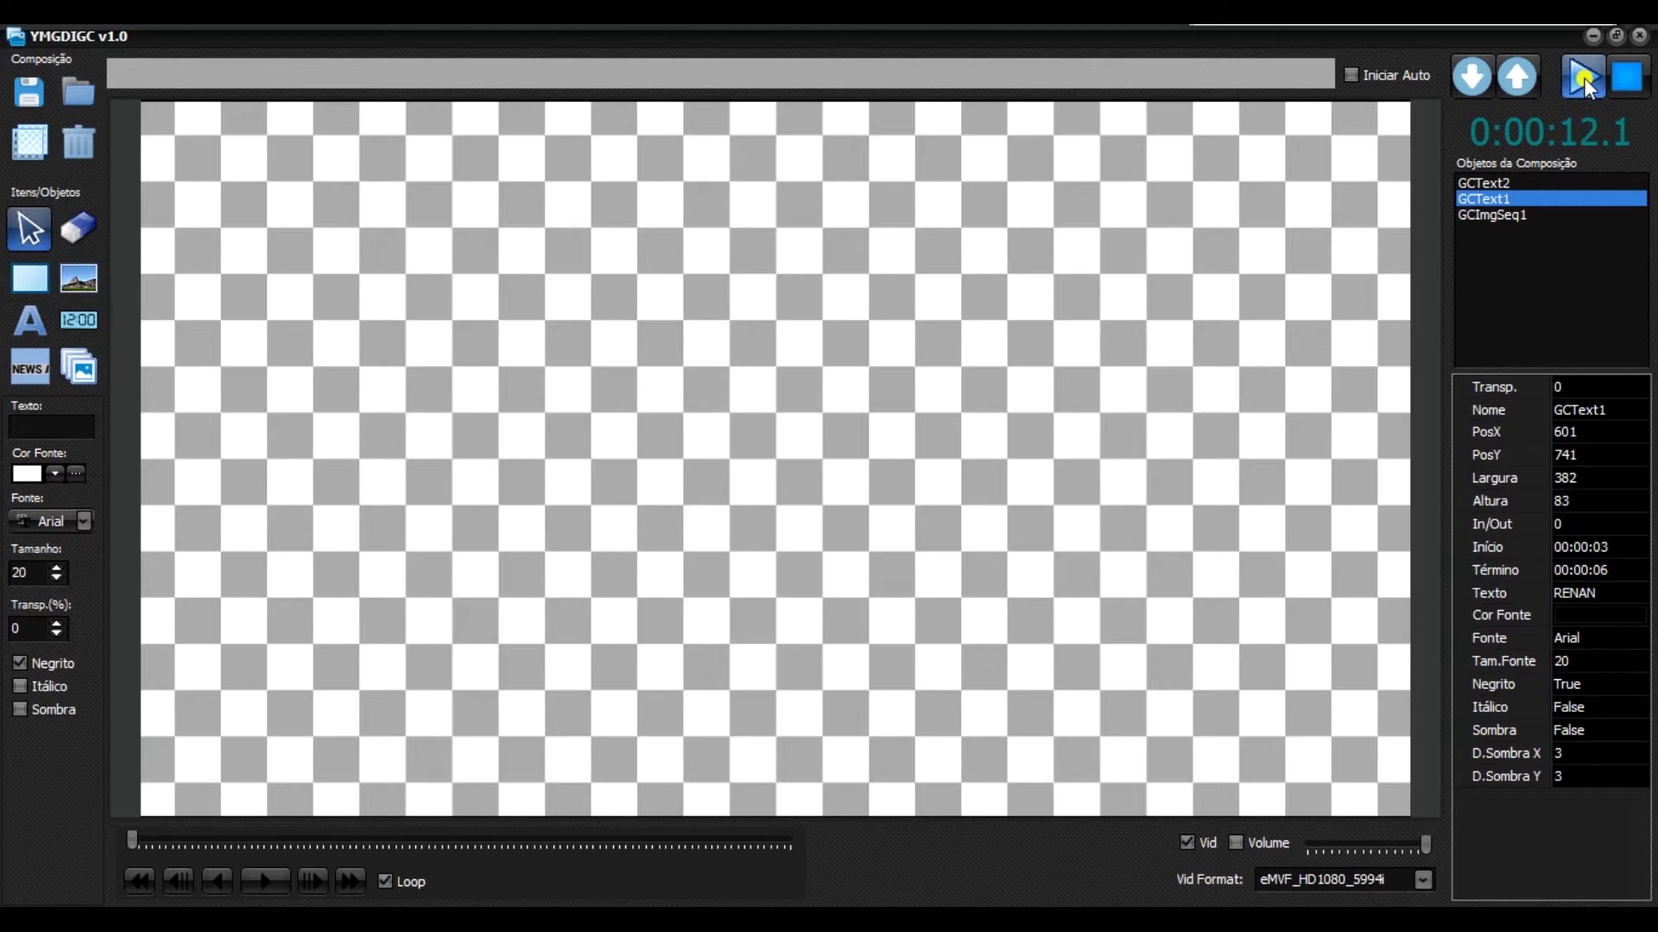
pyautogui.click(1612, 569)
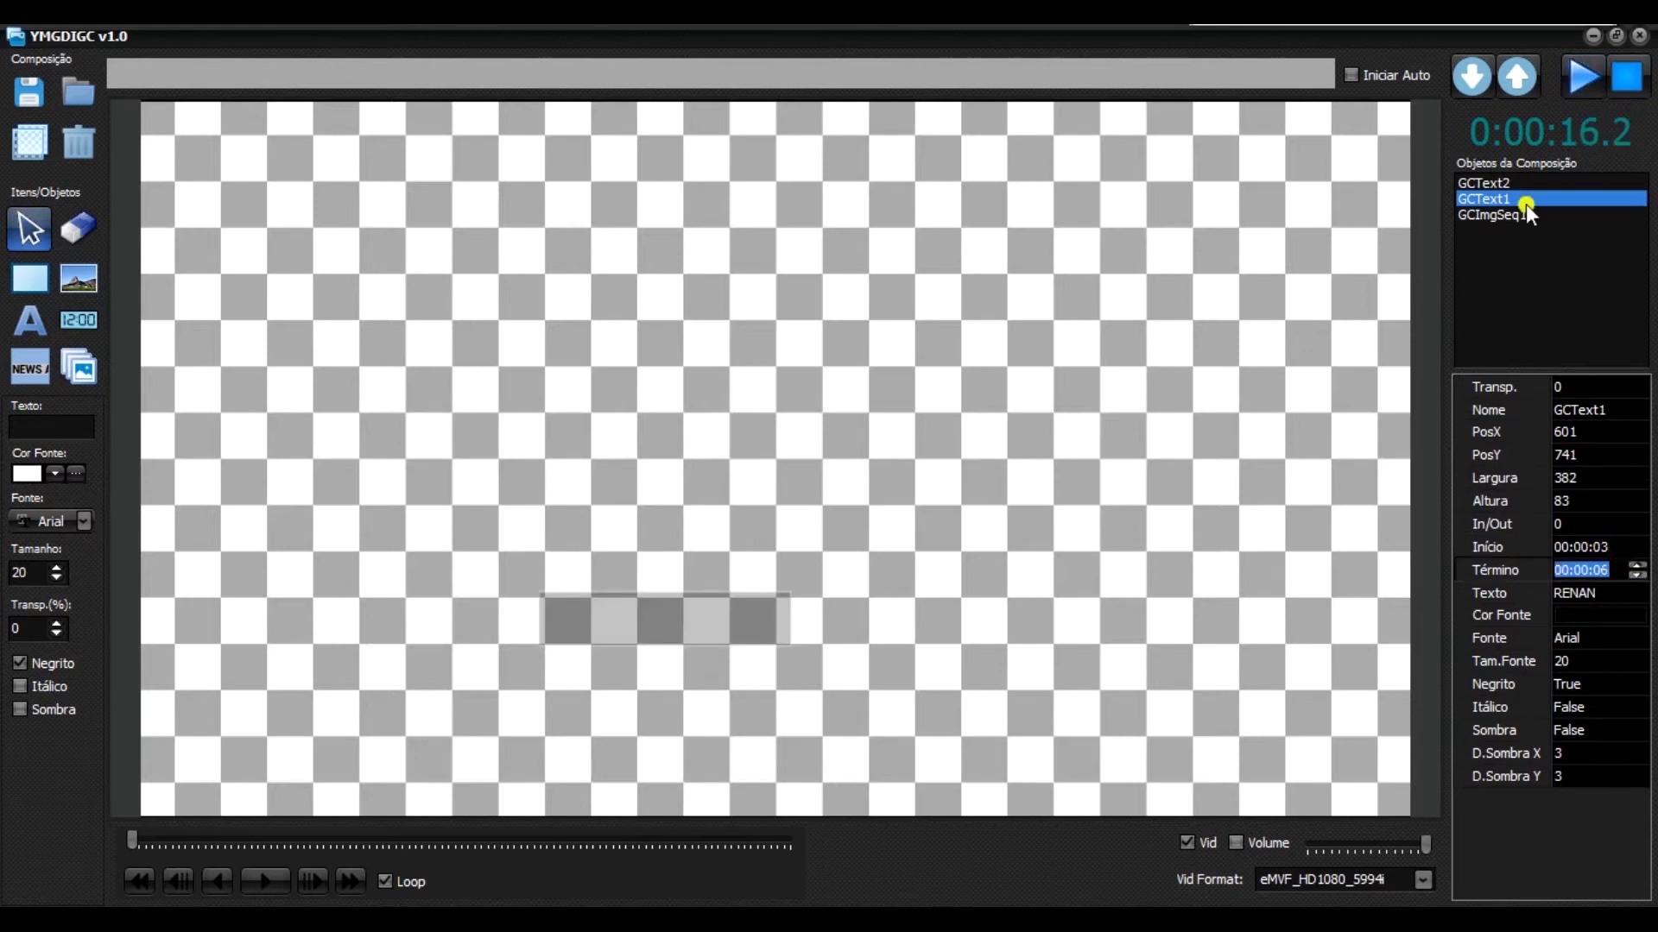
pyautogui.click(1510, 213)
pyautogui.click(1510, 200)
pyautogui.click(1627, 76)
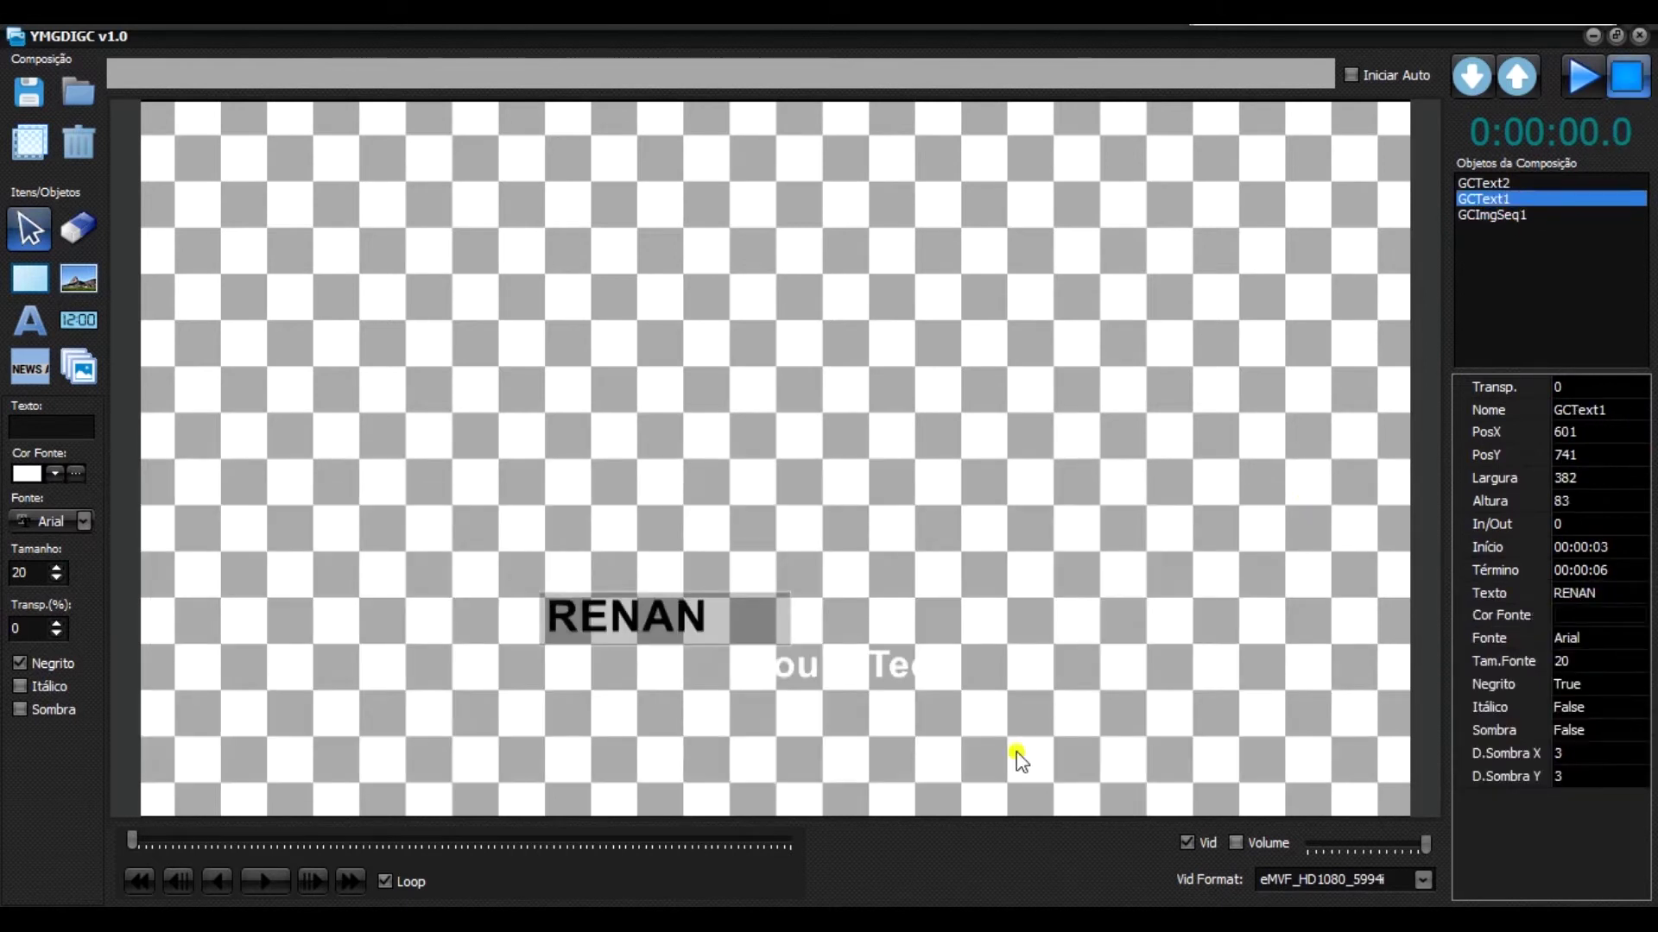
pyautogui.click(1524, 566)
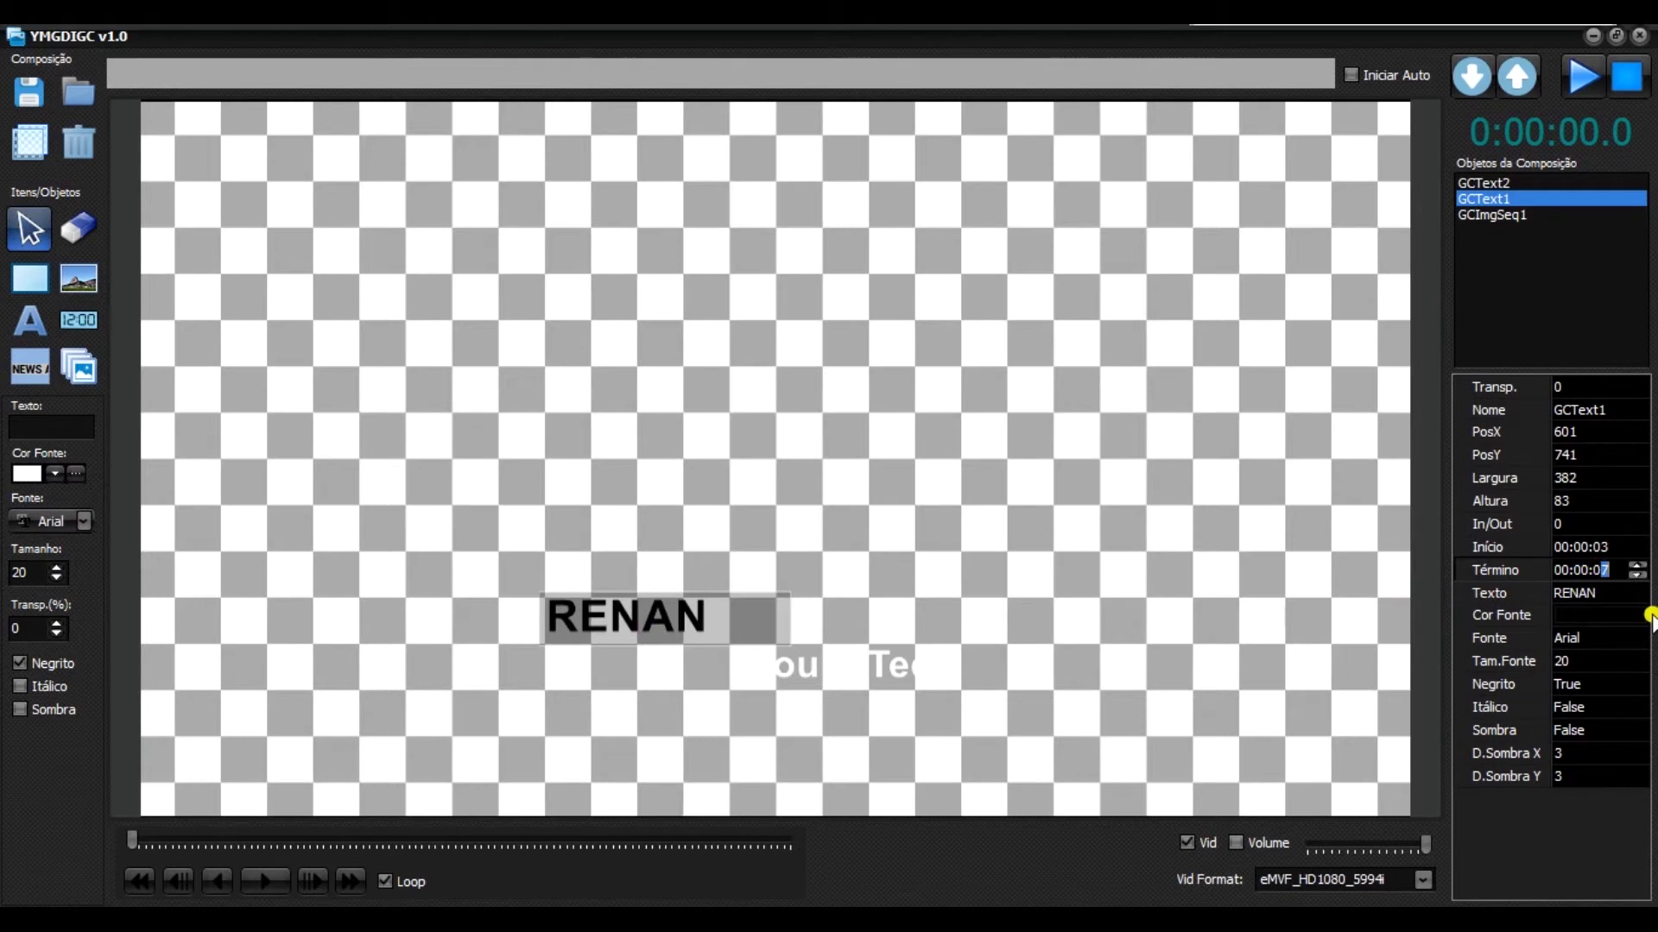
pyautogui.press('Return')
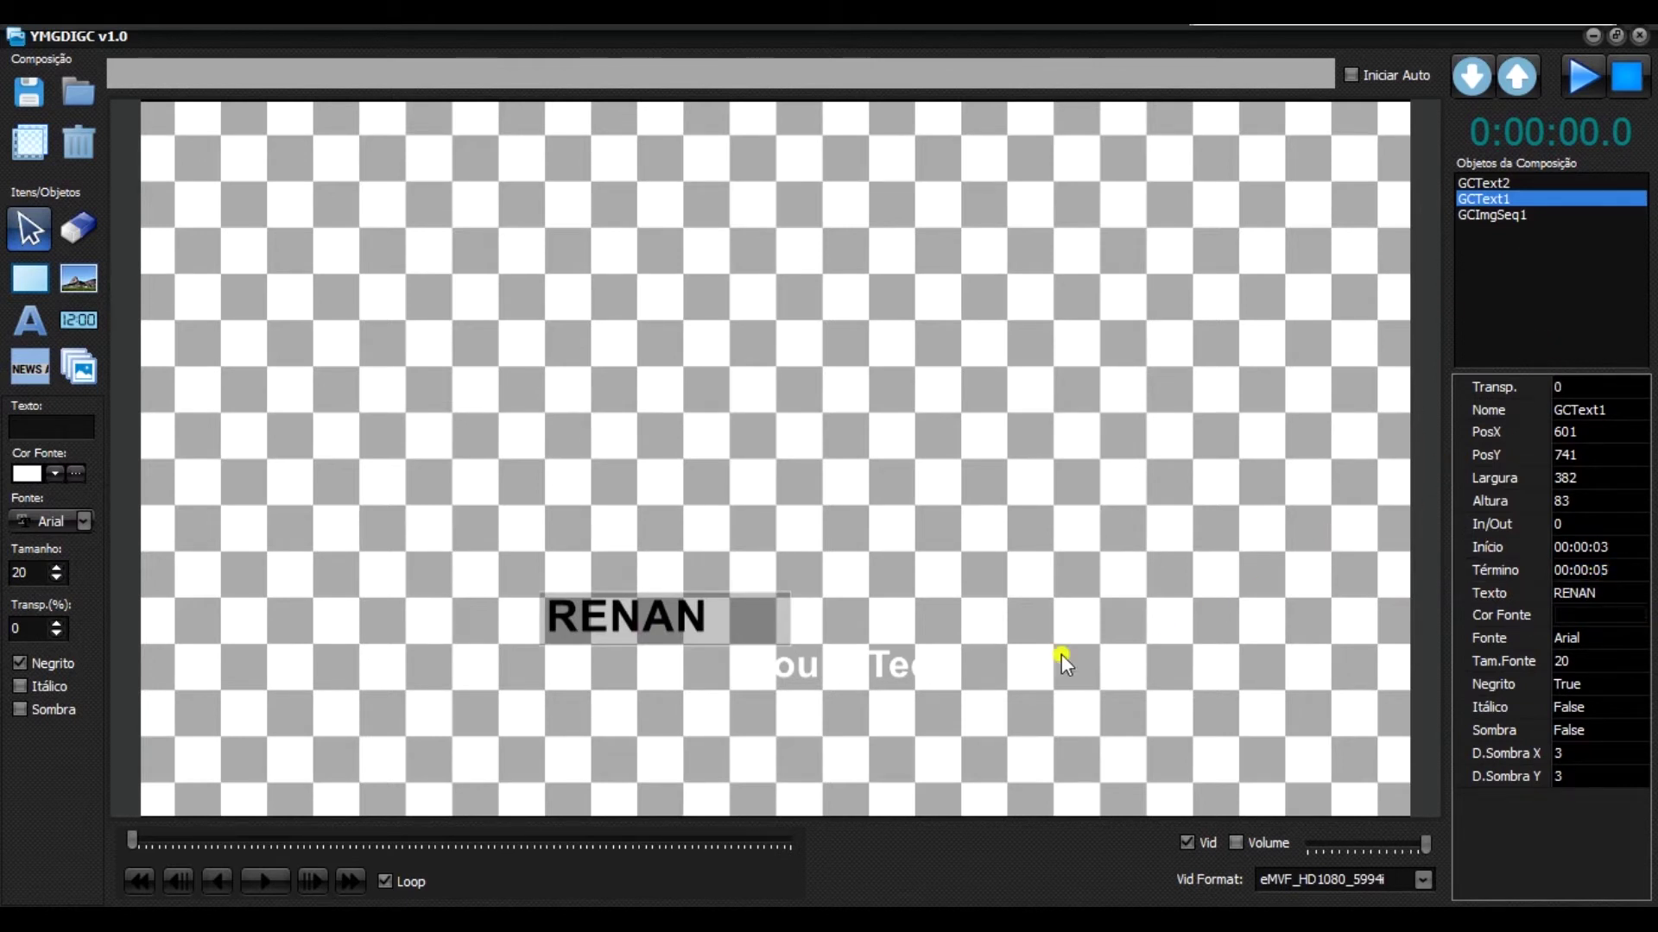
# Set the YoungTech text's start time to 00:00:01.
pyautogui.click(898, 686)
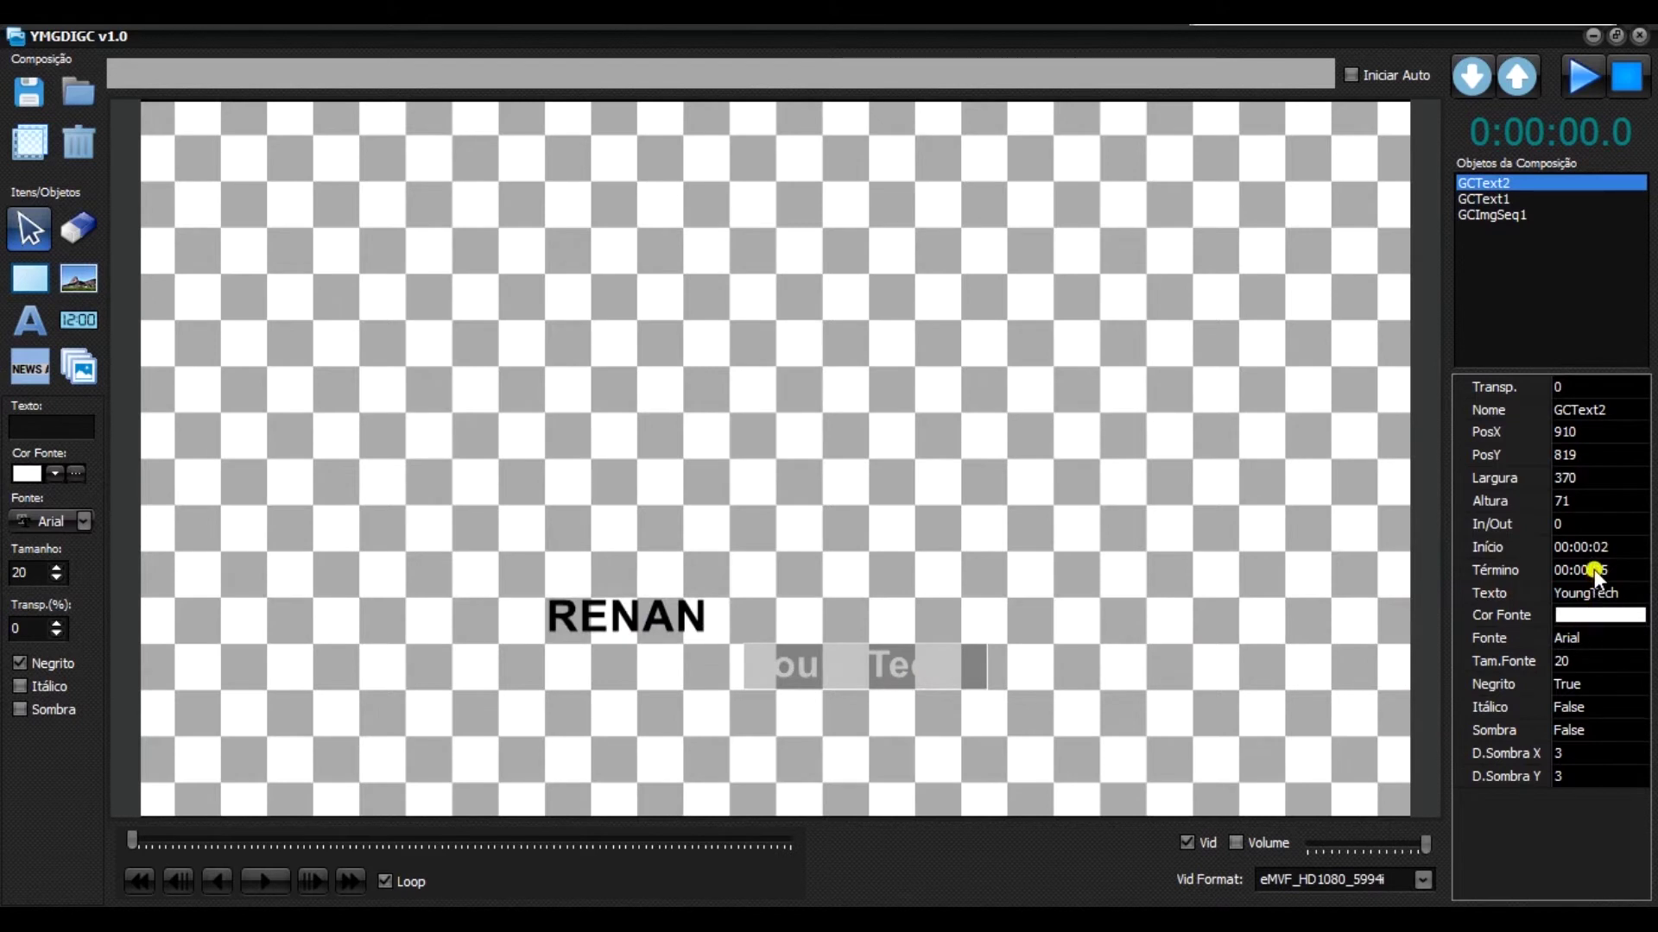
pyautogui.click(1630, 546)
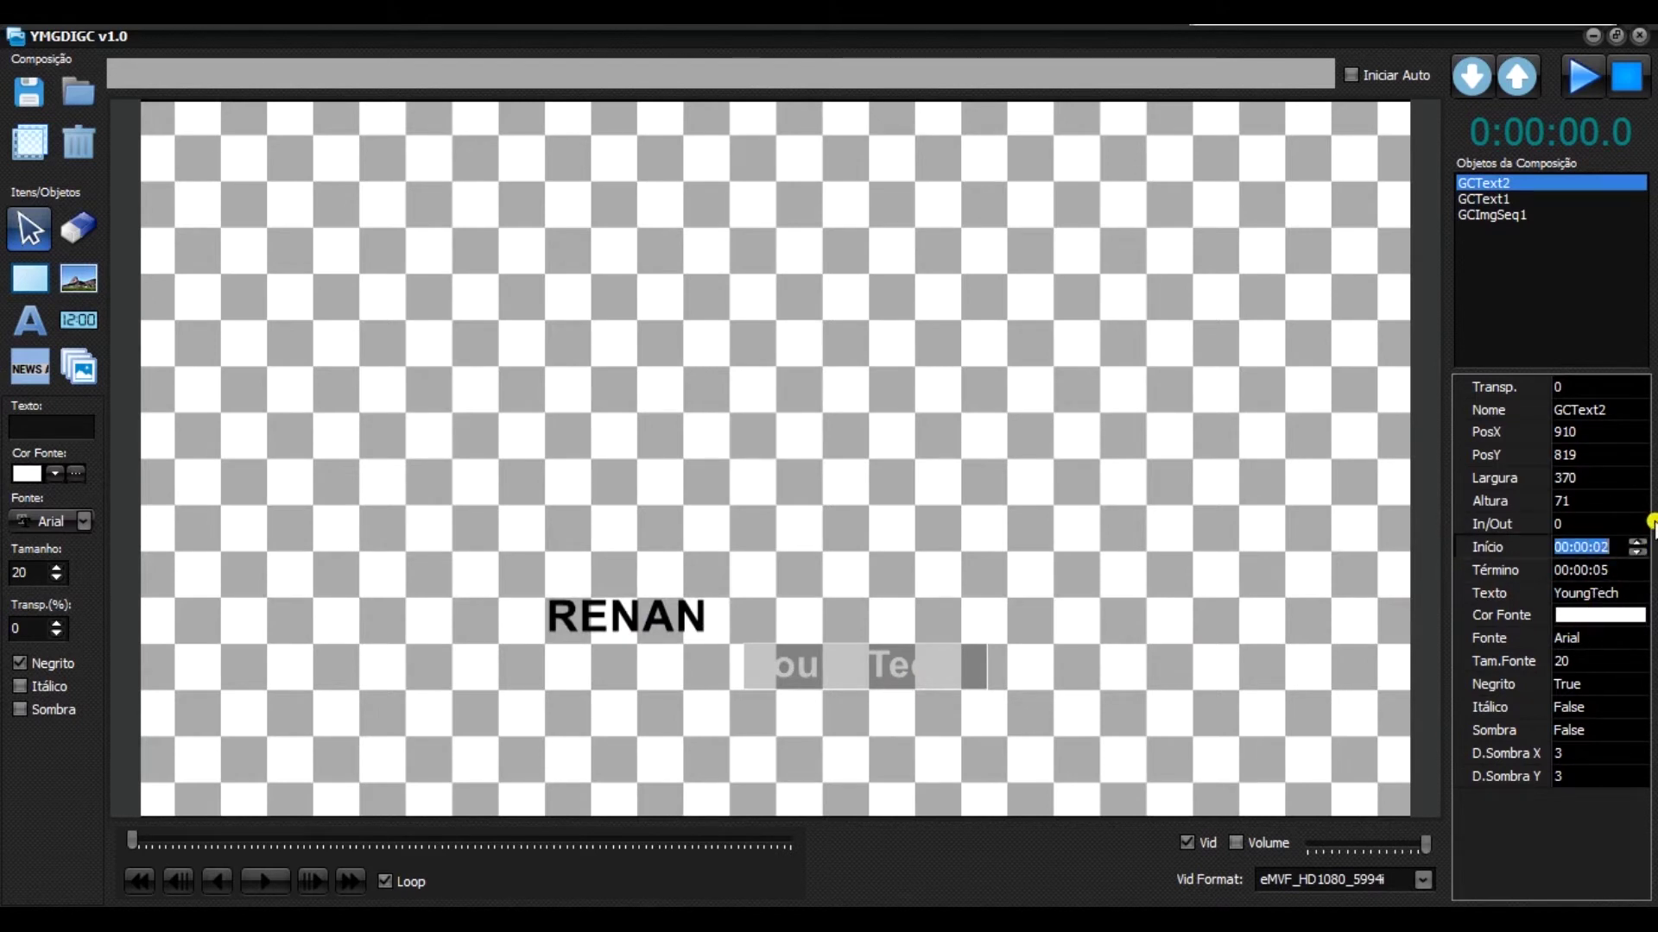
pyautogui.click(1620, 548)
pyautogui.write('1')
pyautogui.press('Return')
pyautogui.click(1618, 567)
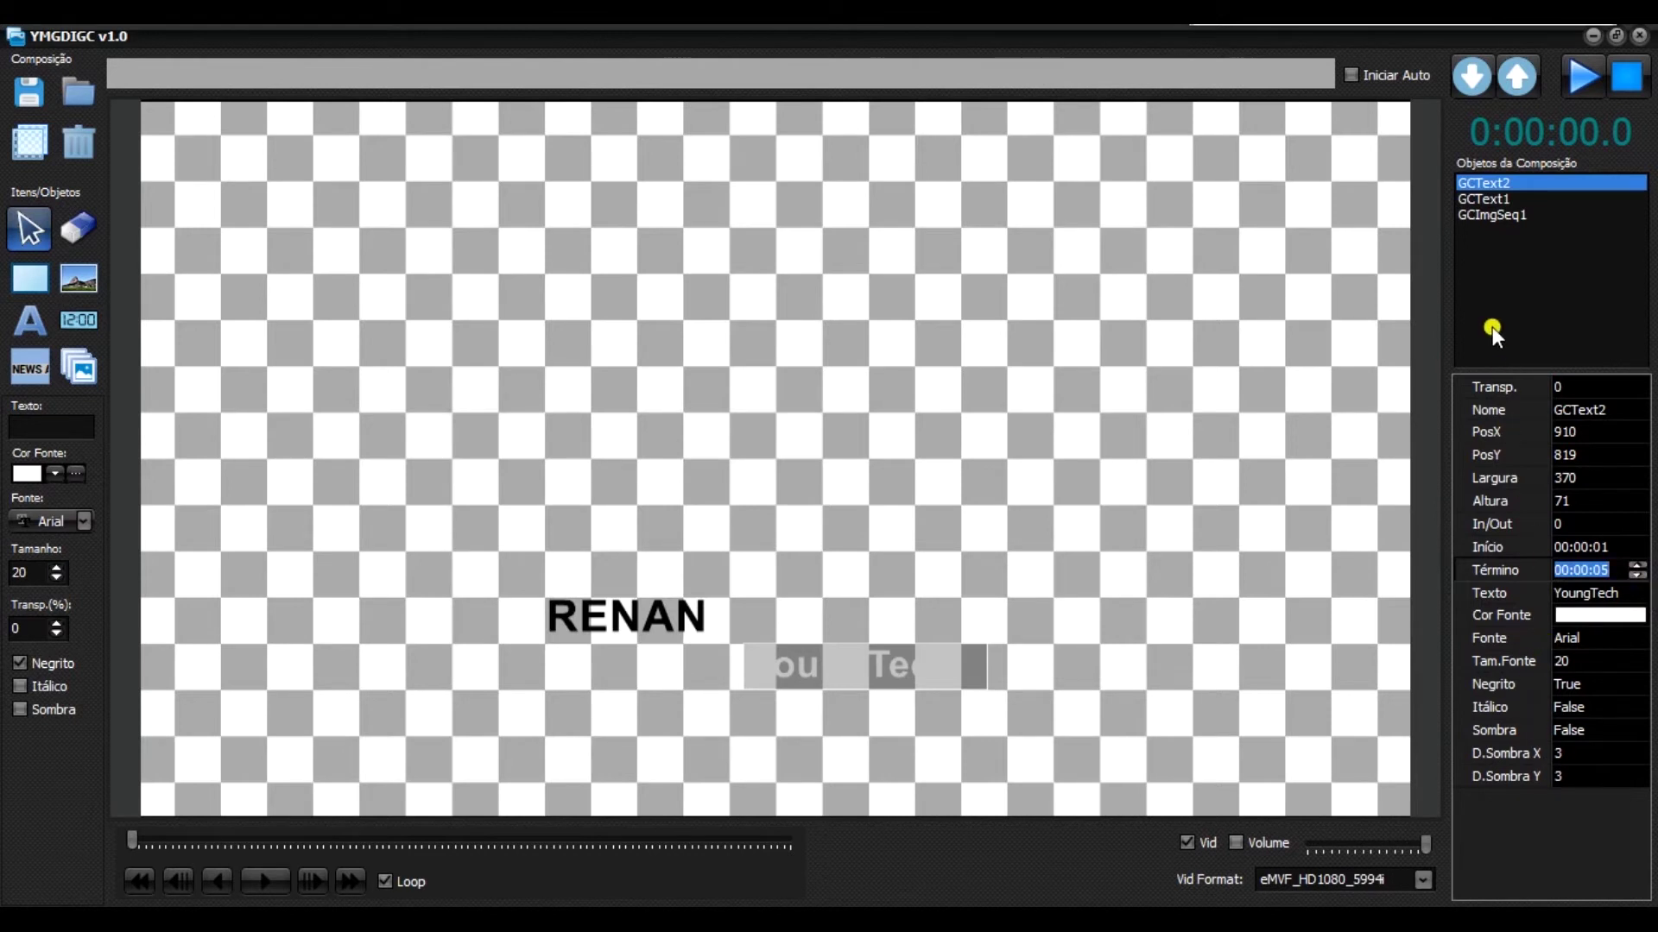
# Set the In/Out value to 500 for both the first-name text and the YoungTech text.
pyautogui.click(603, 629)
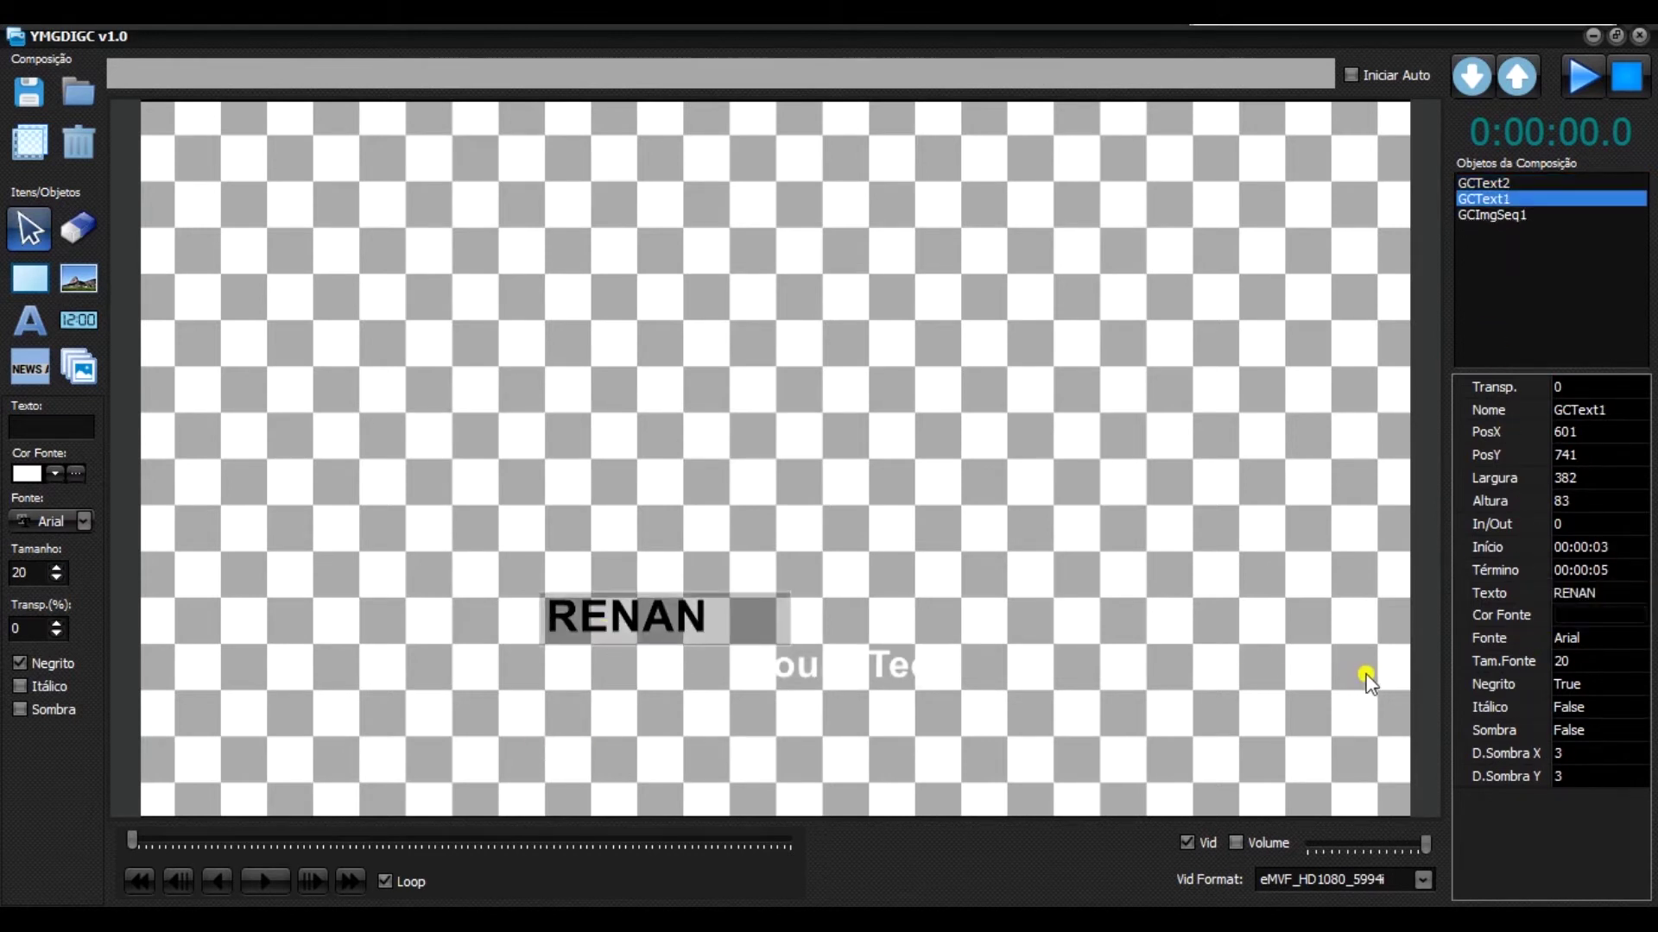
pyautogui.click(1576, 525)
pyautogui.write('500')
pyautogui.press('Return')
pyautogui.click(1471, 182)
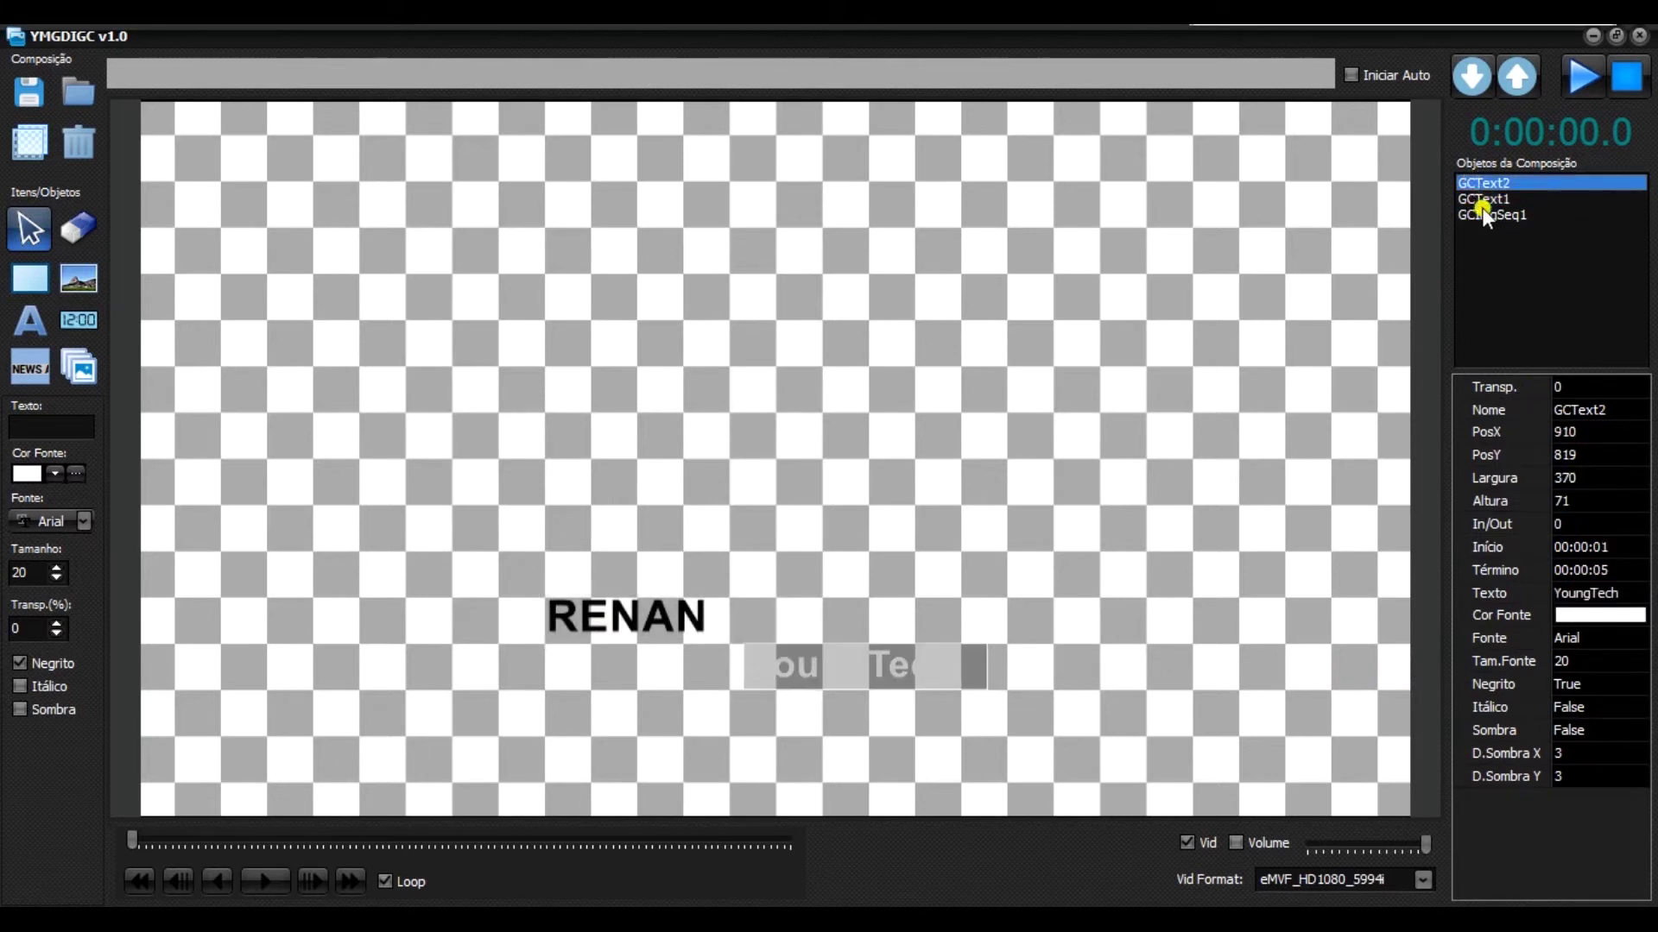
pyautogui.click(1558, 531)
pyautogui.write('500')
pyautogui.click(1556, 522)
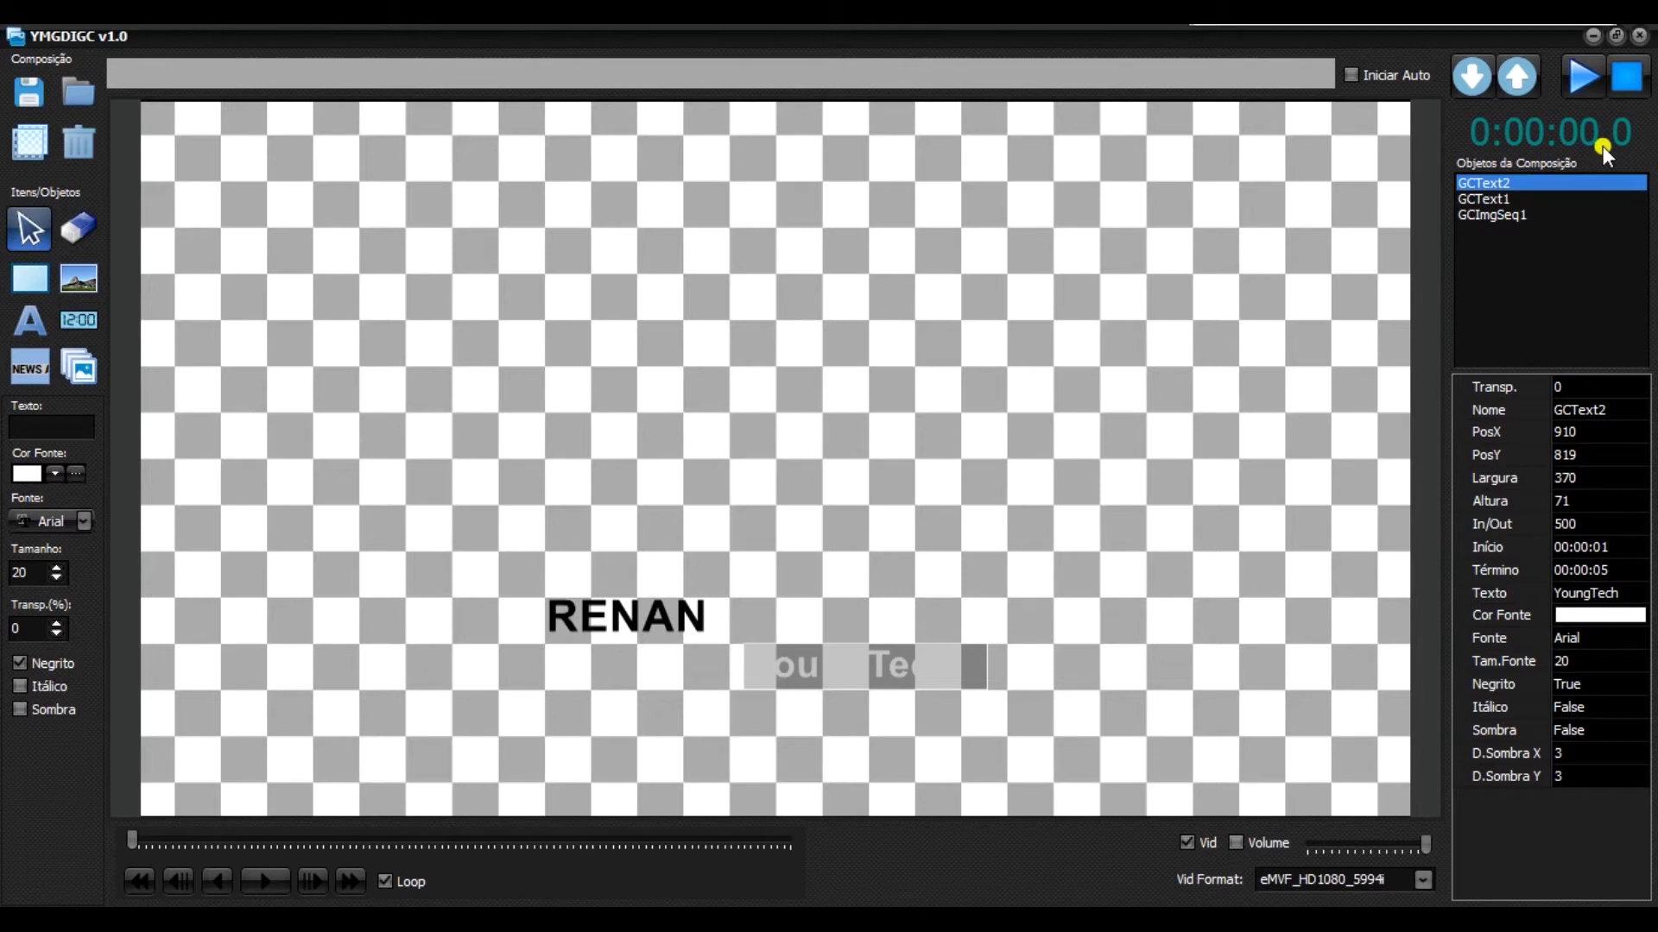
# Preview the composition, stop it and set the first-name text's start time to 00:00:02.
pyautogui.click(1580, 76)
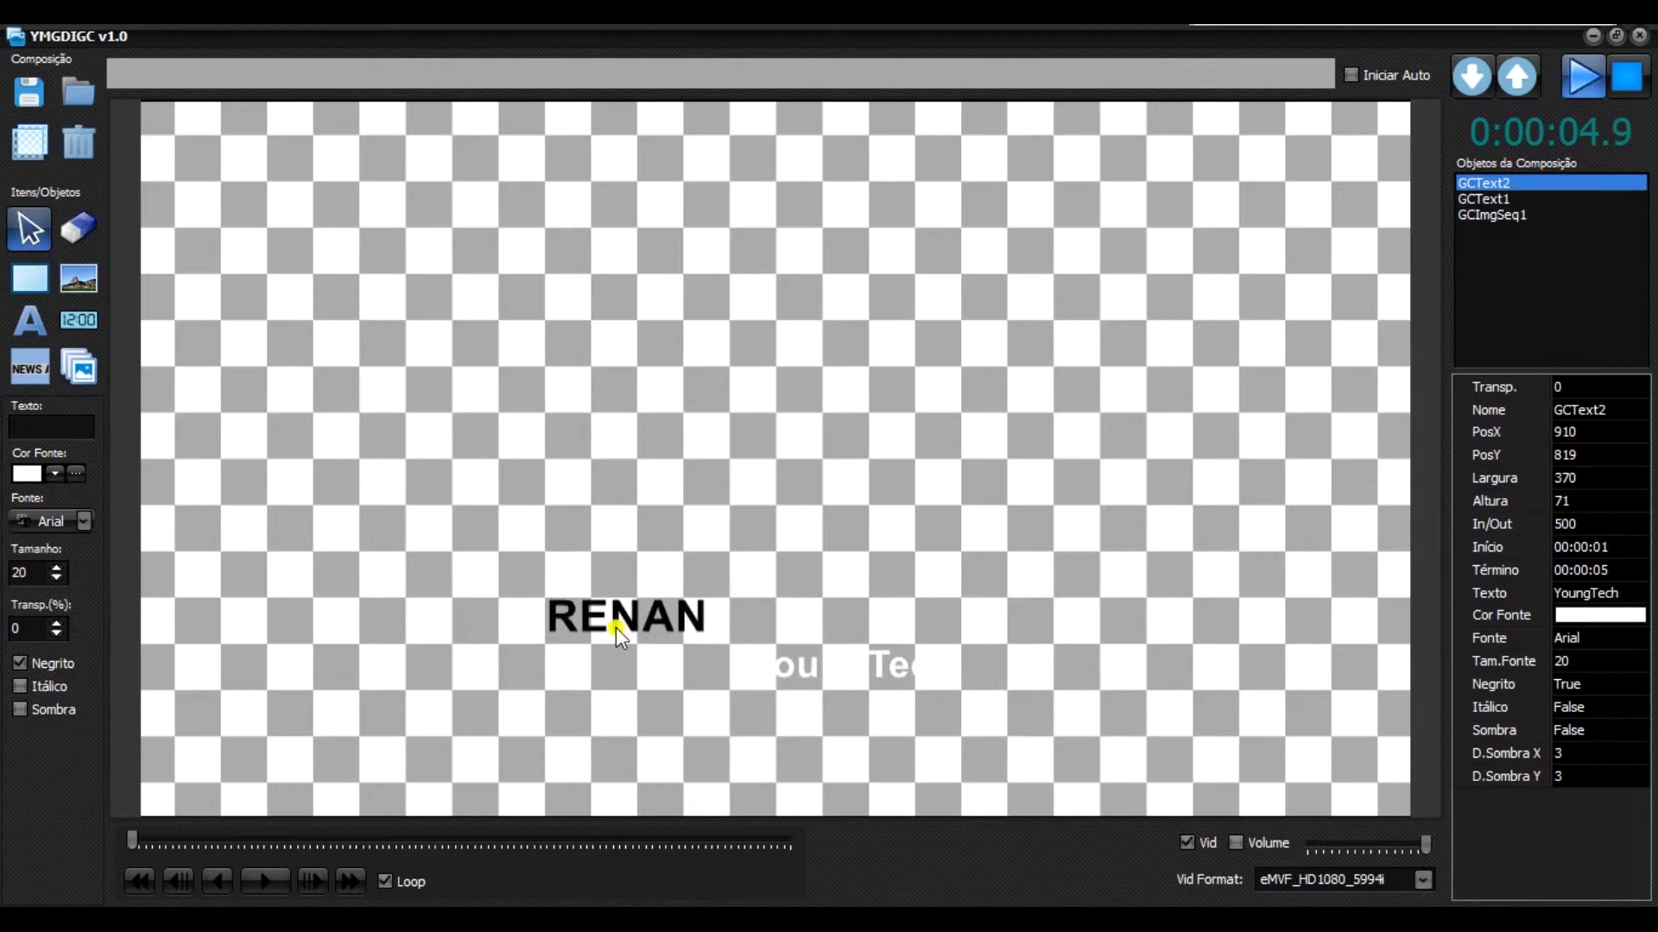
pyautogui.click(1628, 76)
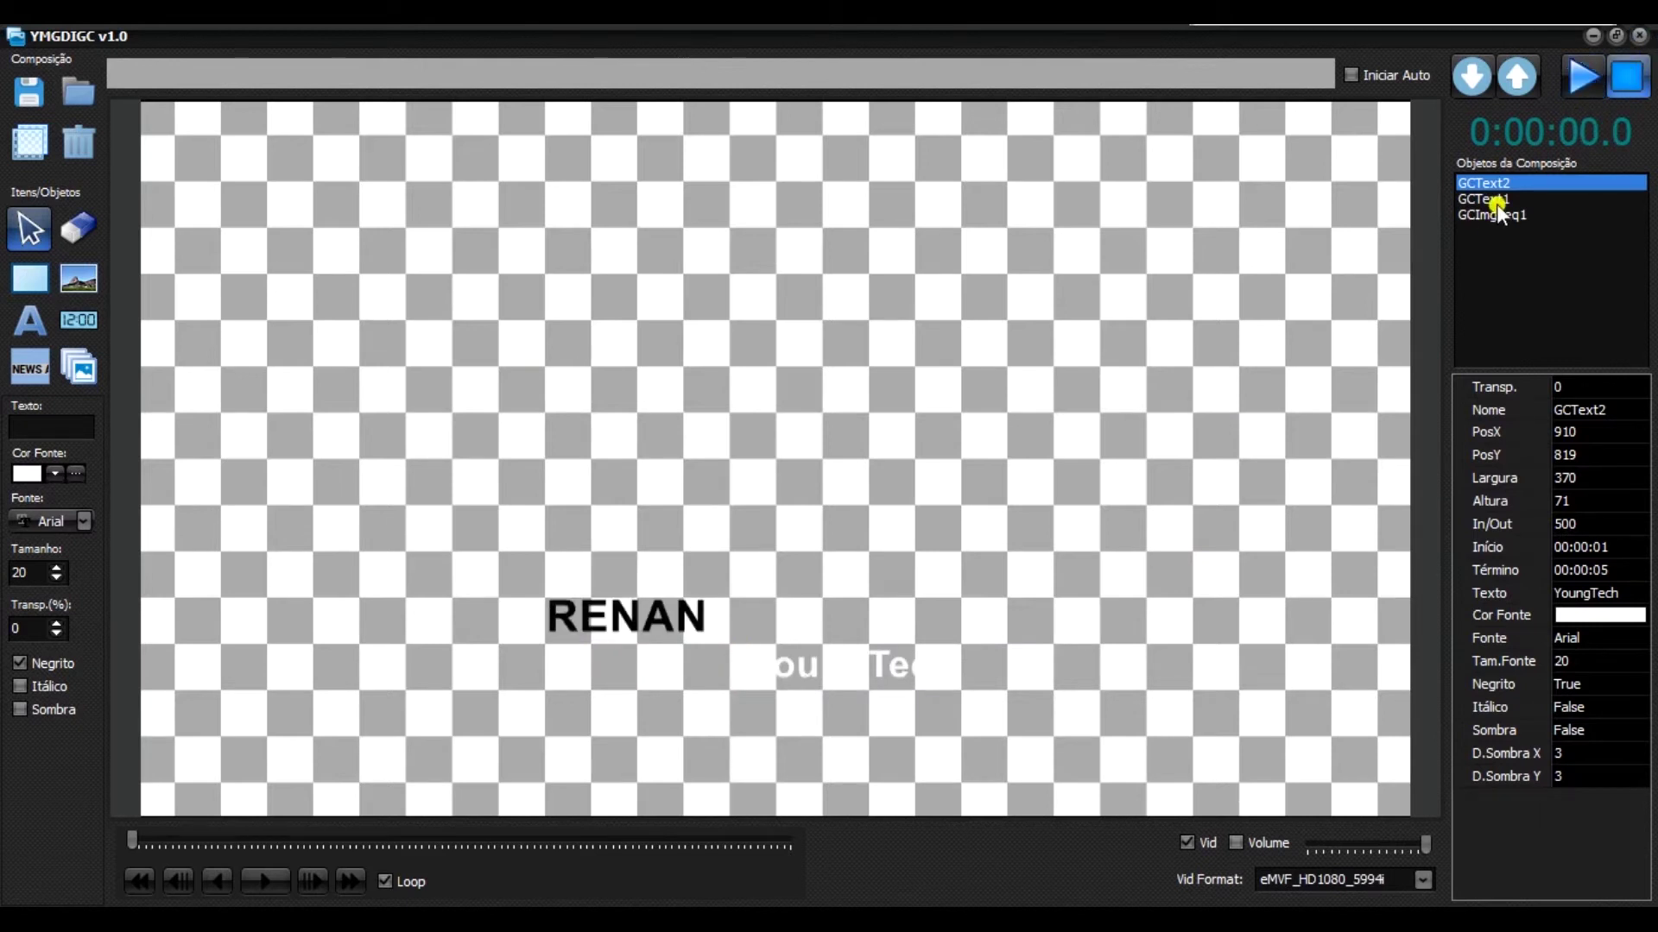
pyautogui.click(651, 609)
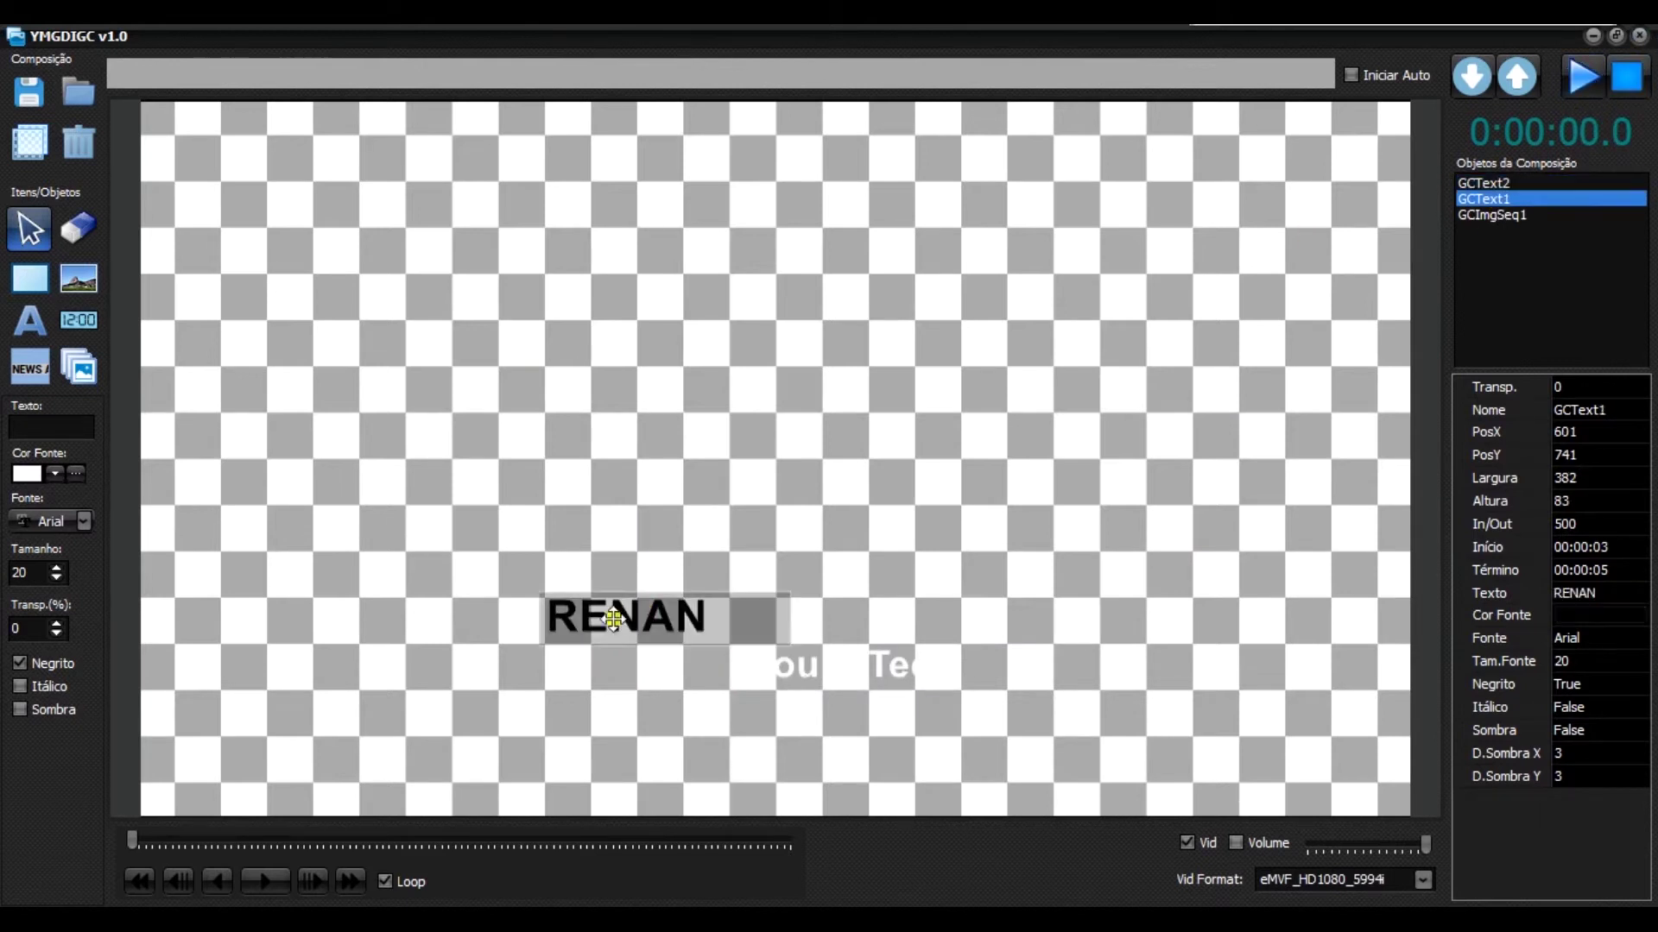
pyautogui.click(1604, 552)
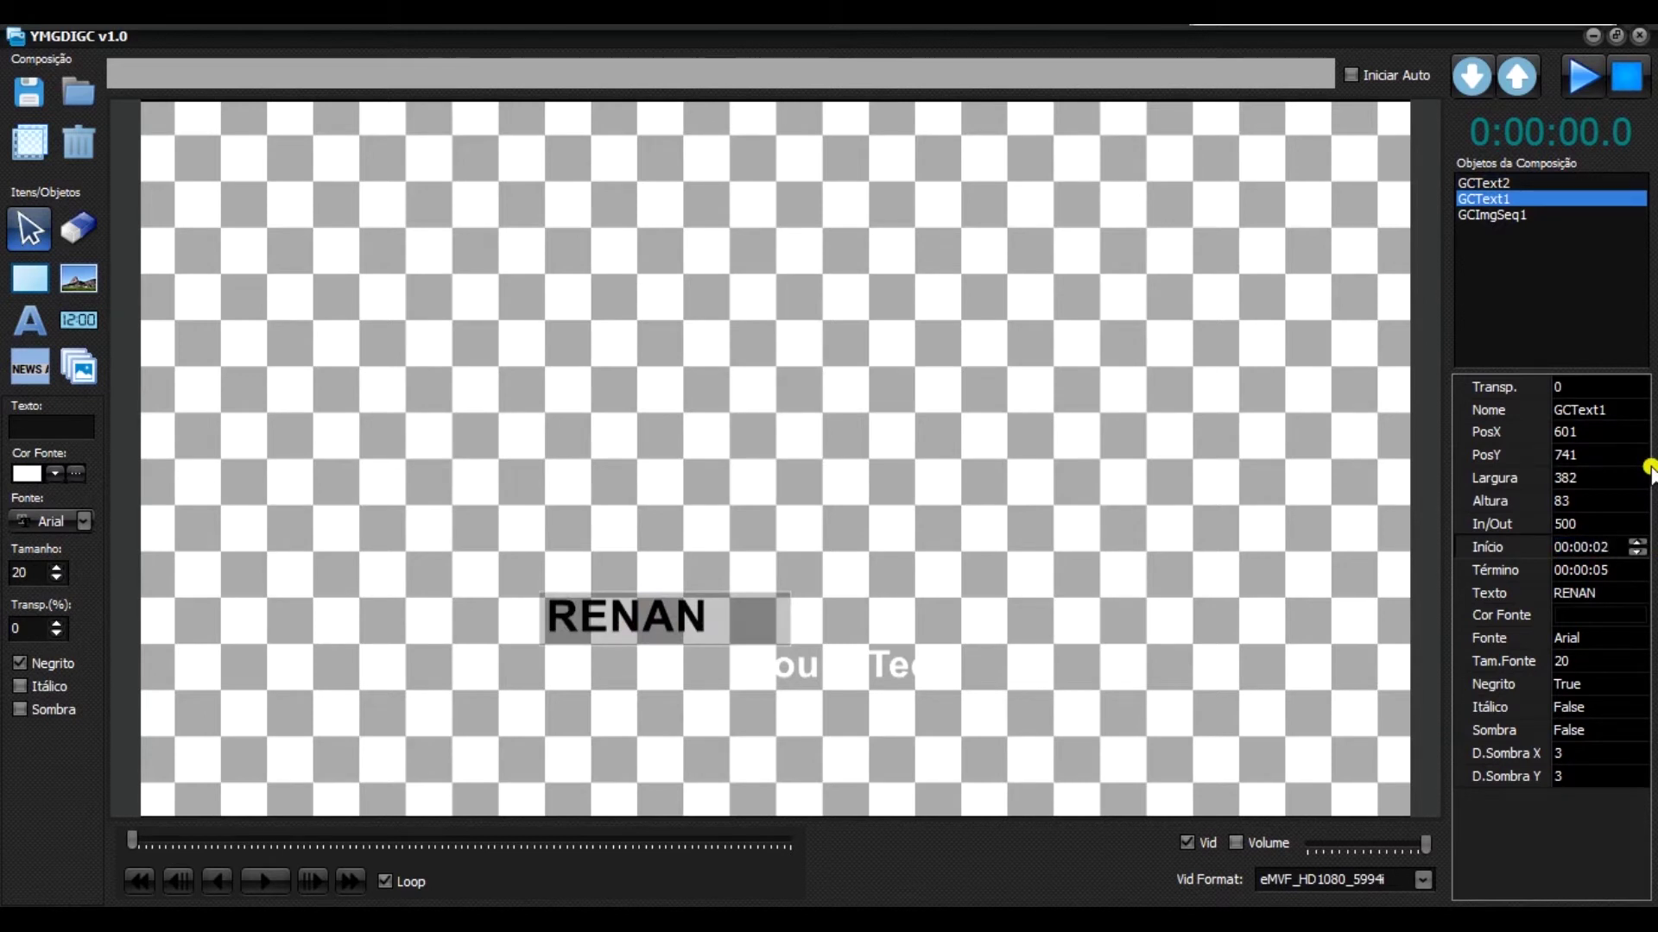
pyautogui.press('Return')
# Play and stop the composition, and set the first-name text's end time to 00:00:04.
pyautogui.click(1582, 80)
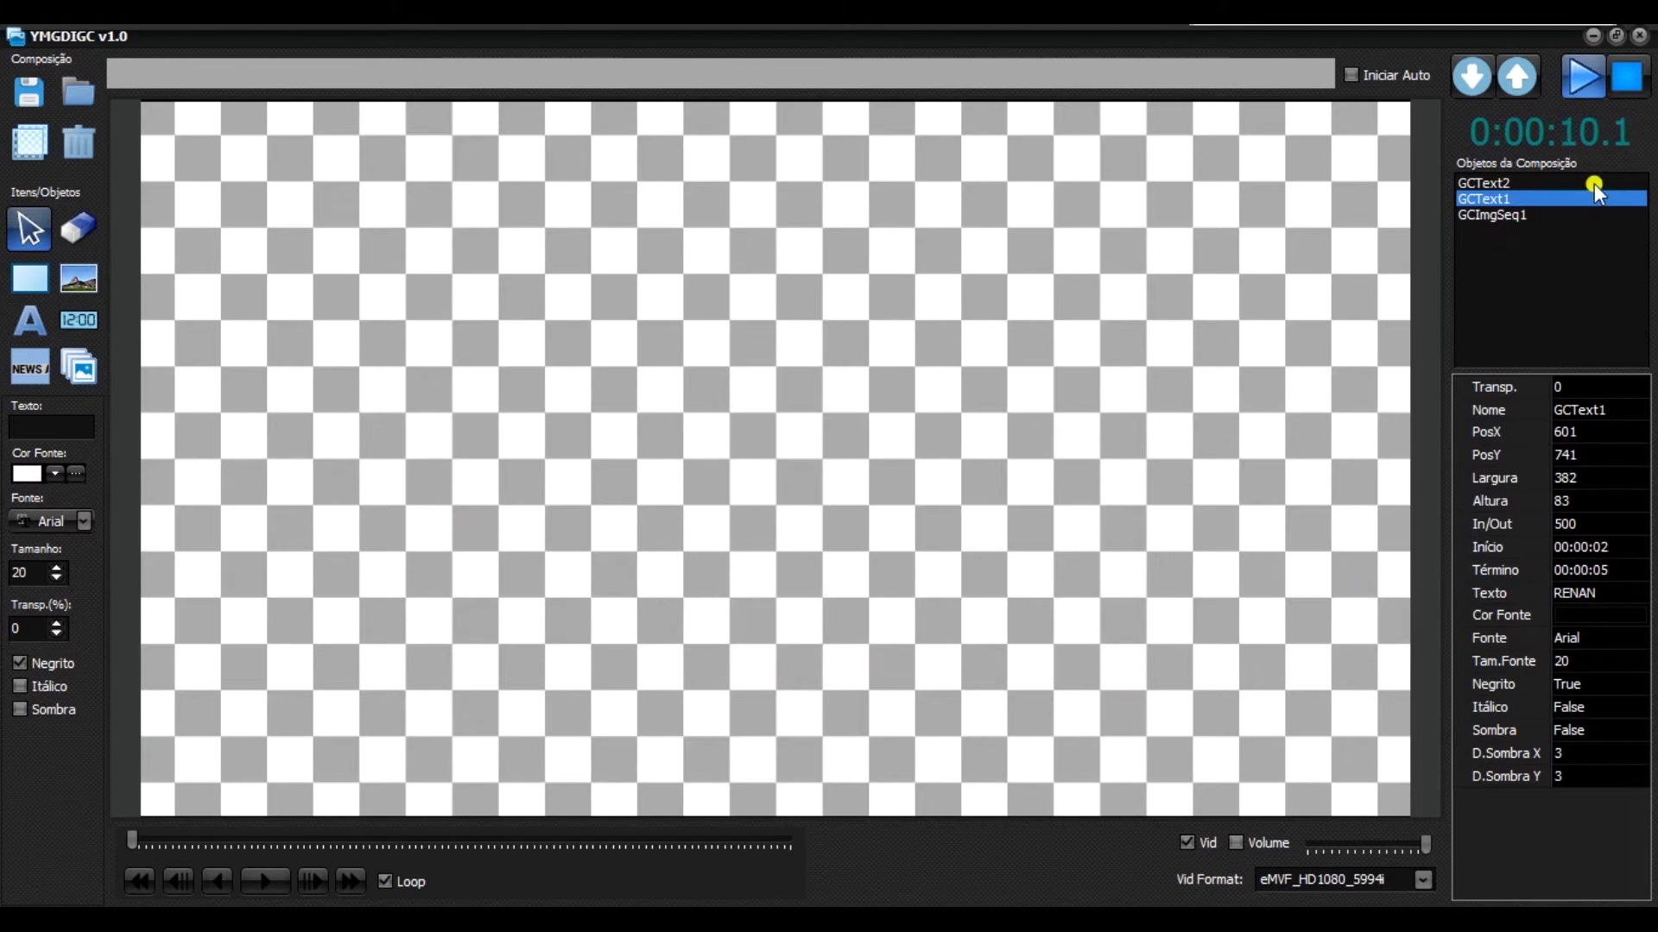
pyautogui.click(1618, 90)
pyautogui.click(1584, 572)
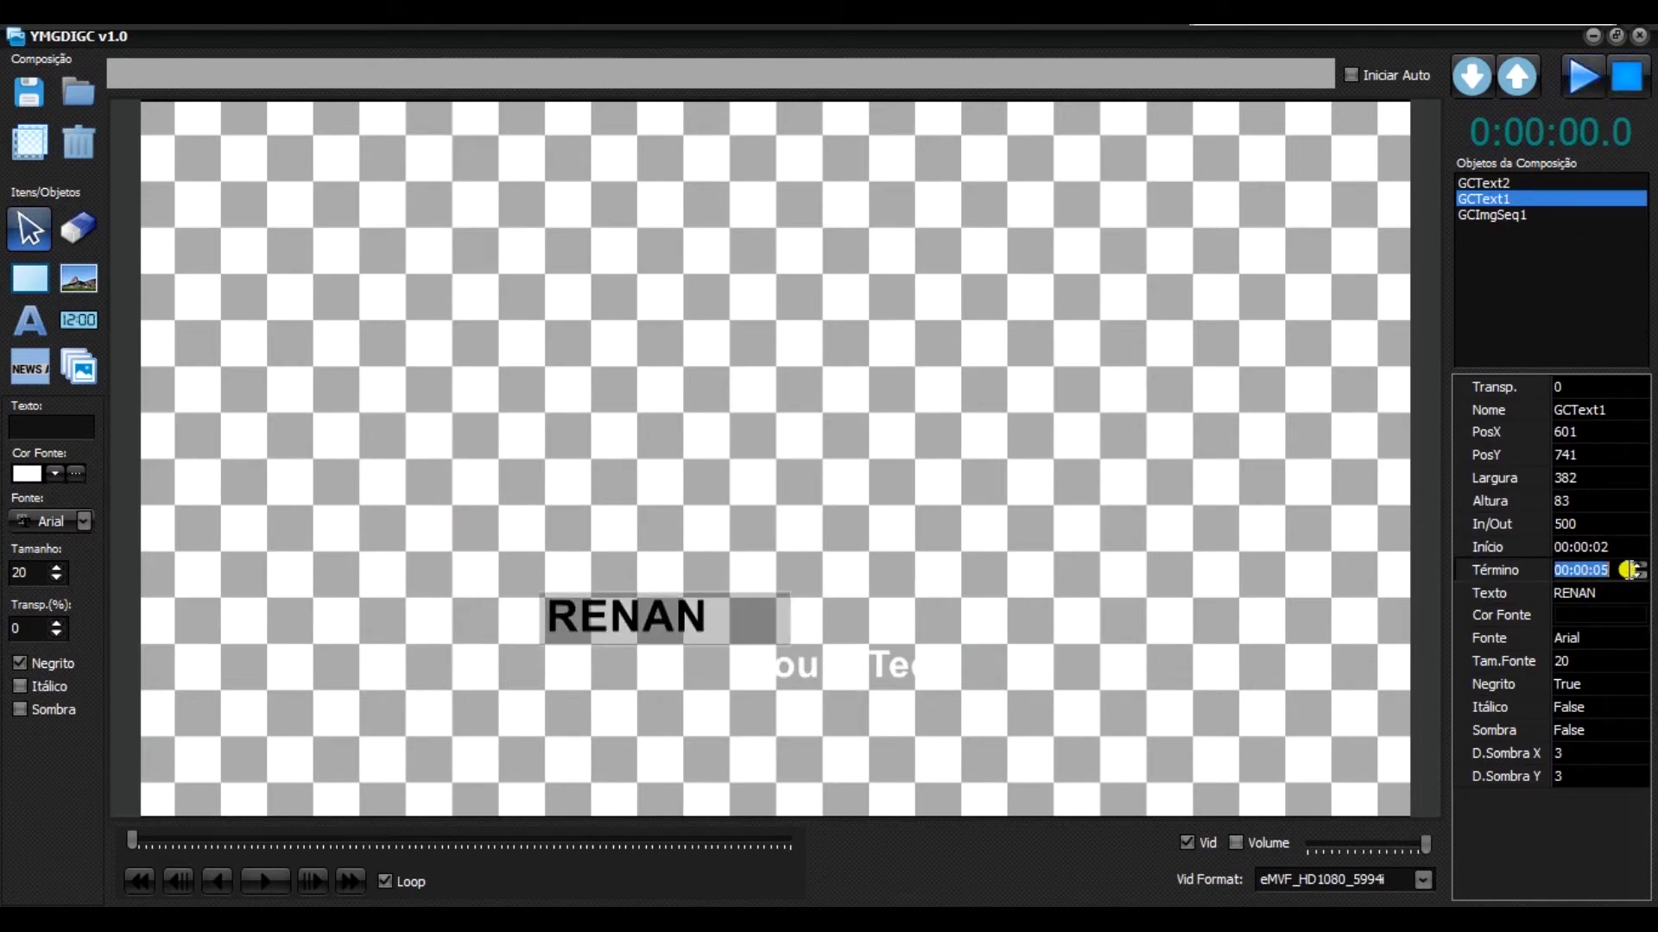
pyautogui.write('00000')
pyautogui.press('Return')
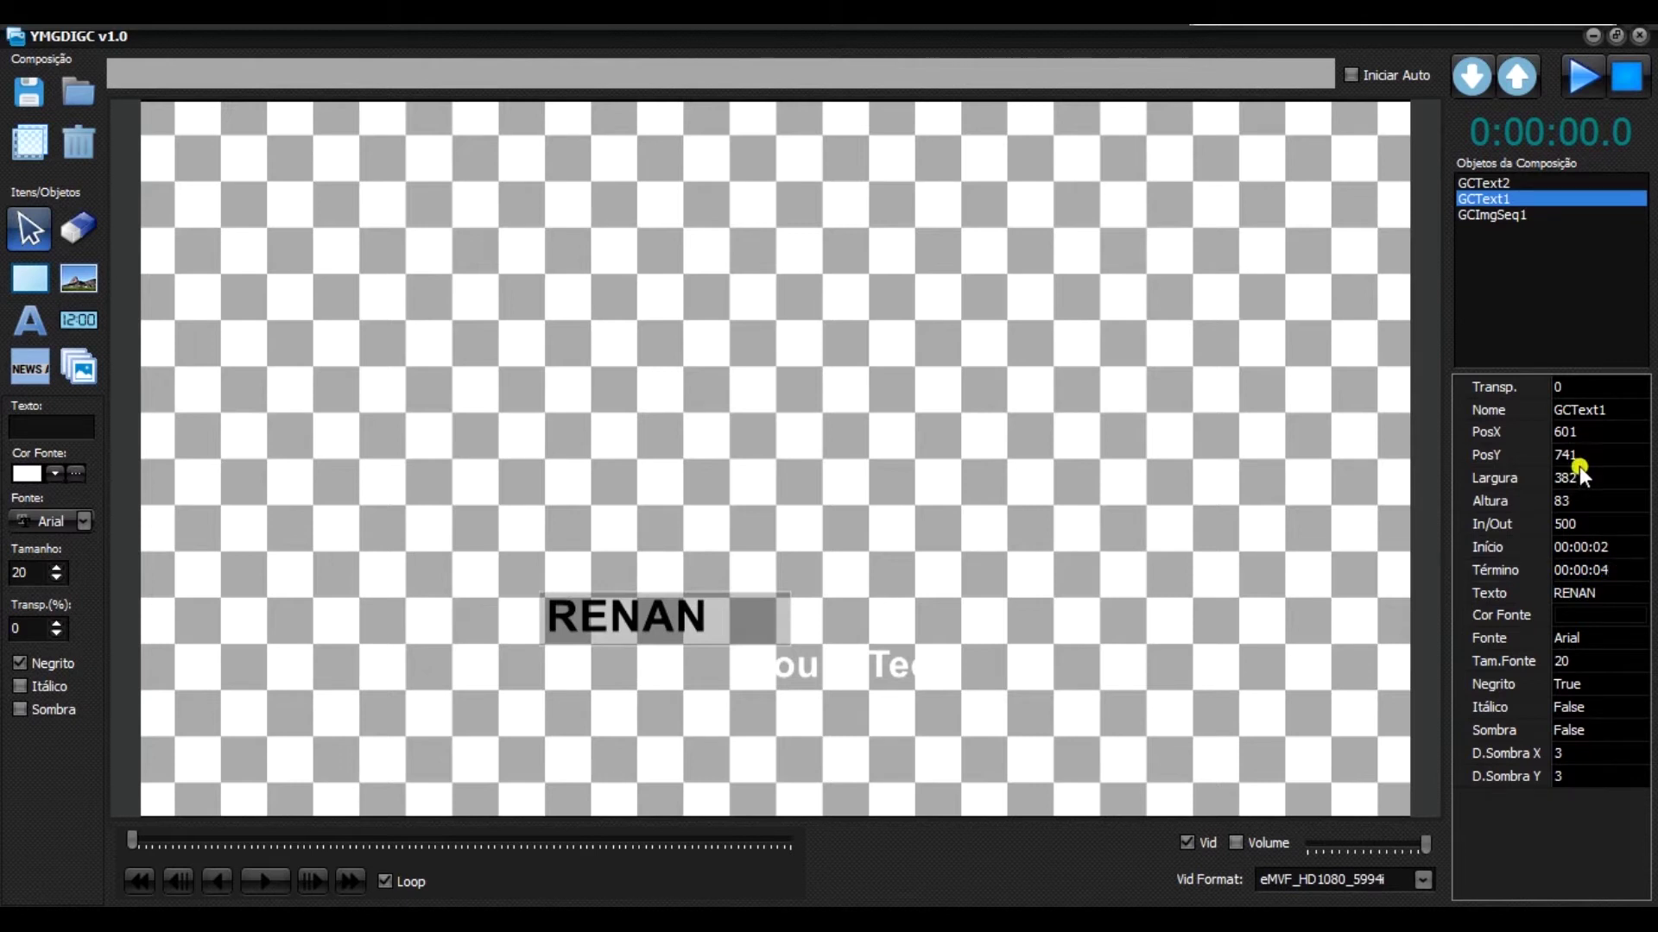
# Set the YoungTech text's end time to 00:00:04.
pyautogui.click(1486, 183)
pyautogui.click(1577, 568)
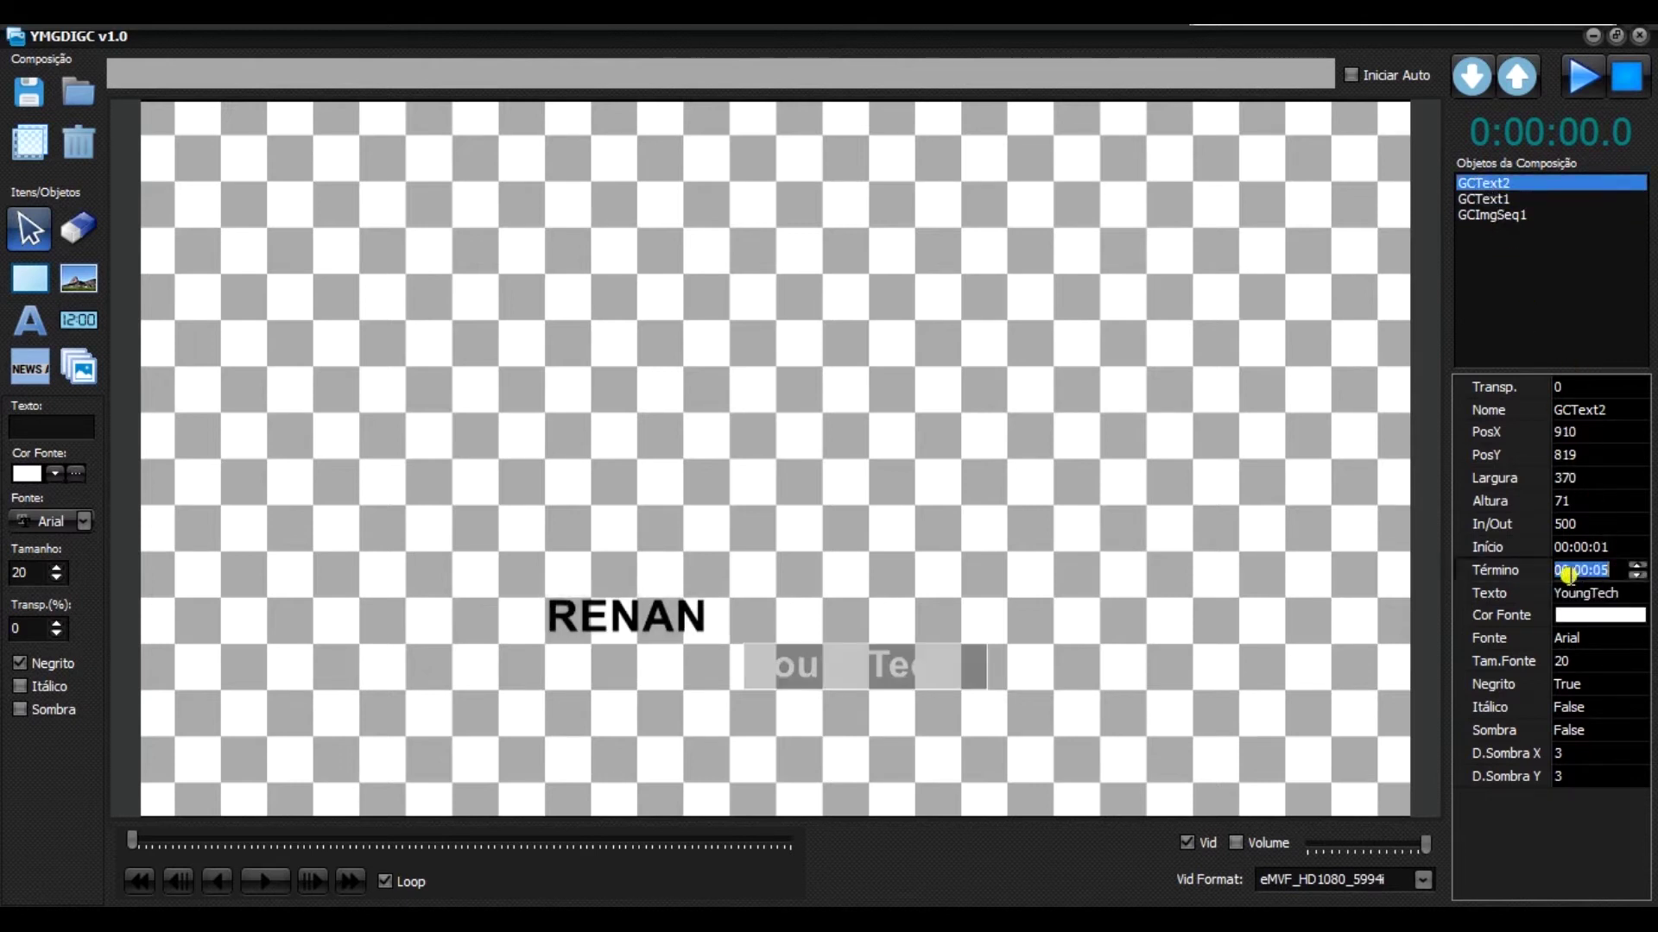
pyautogui.write('00000')
pyautogui.click(1551, 411)
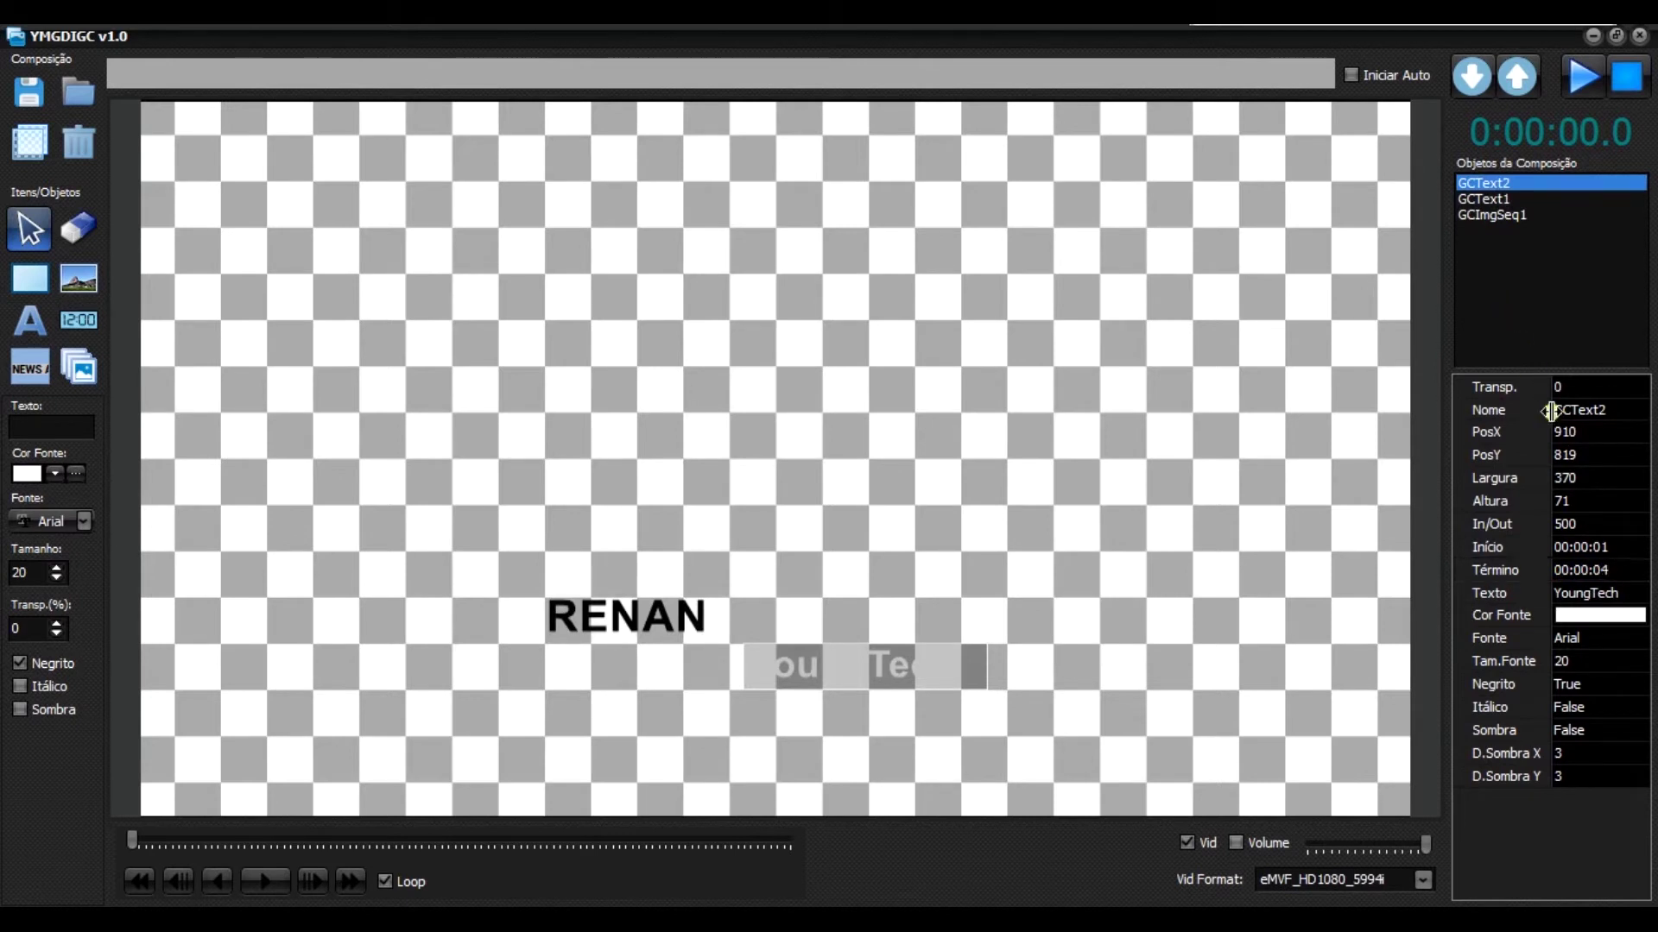
# Play the composition again and set the first-name text's end time to 00:00:03.
pyautogui.click(1502, 200)
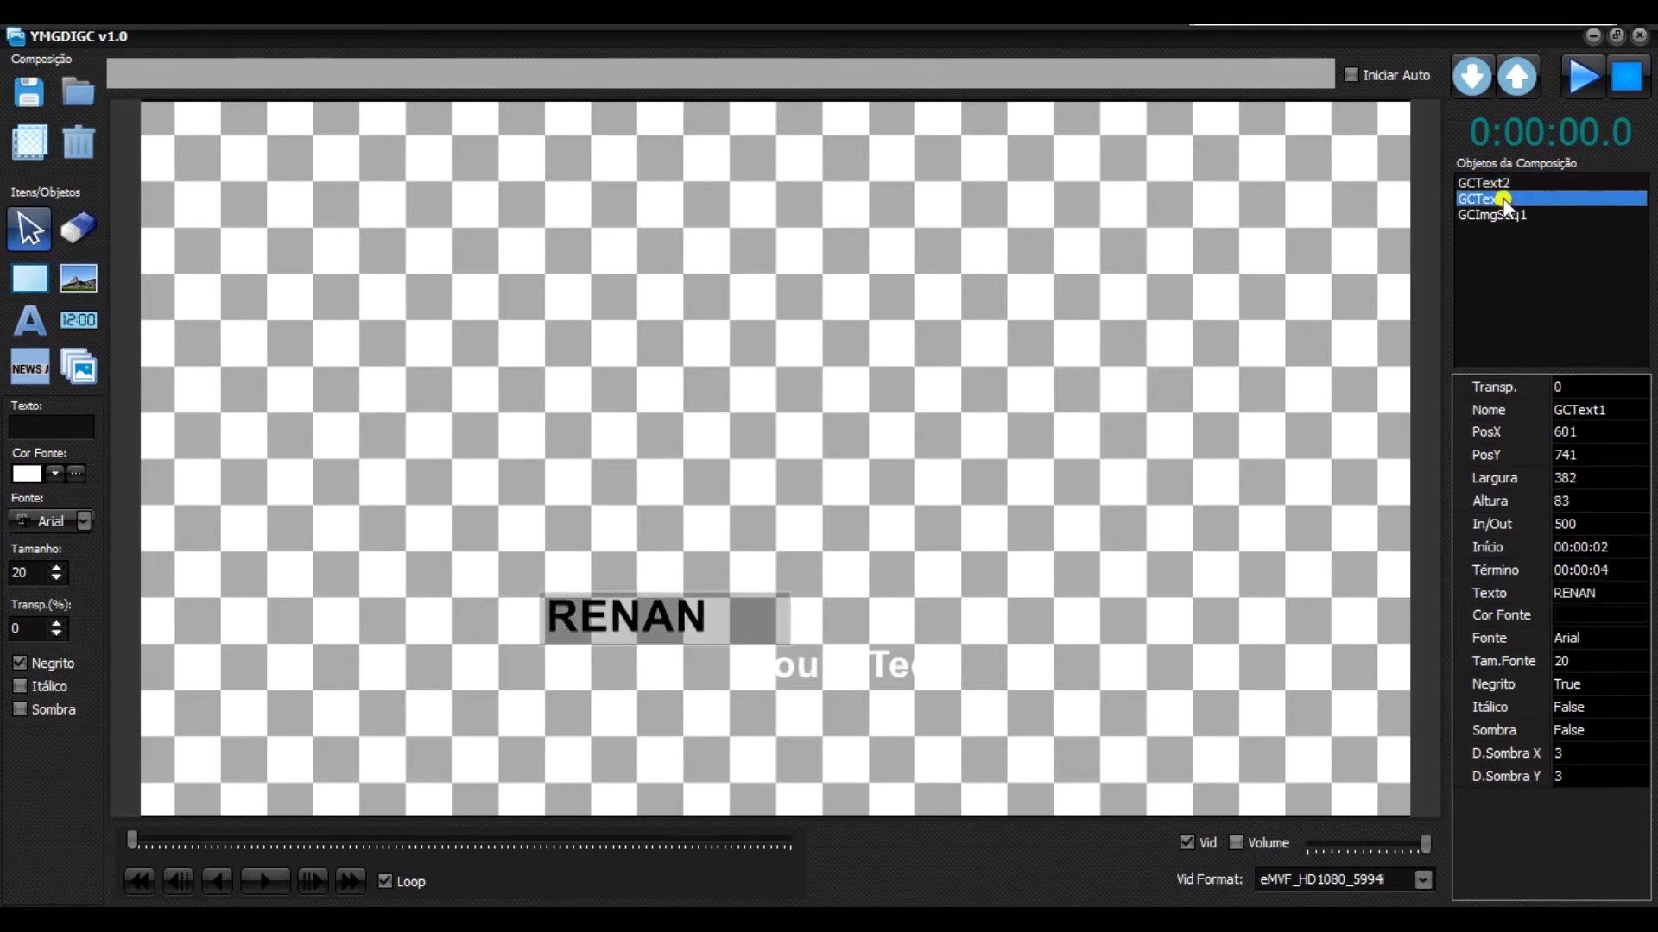
pyautogui.click(1578, 84)
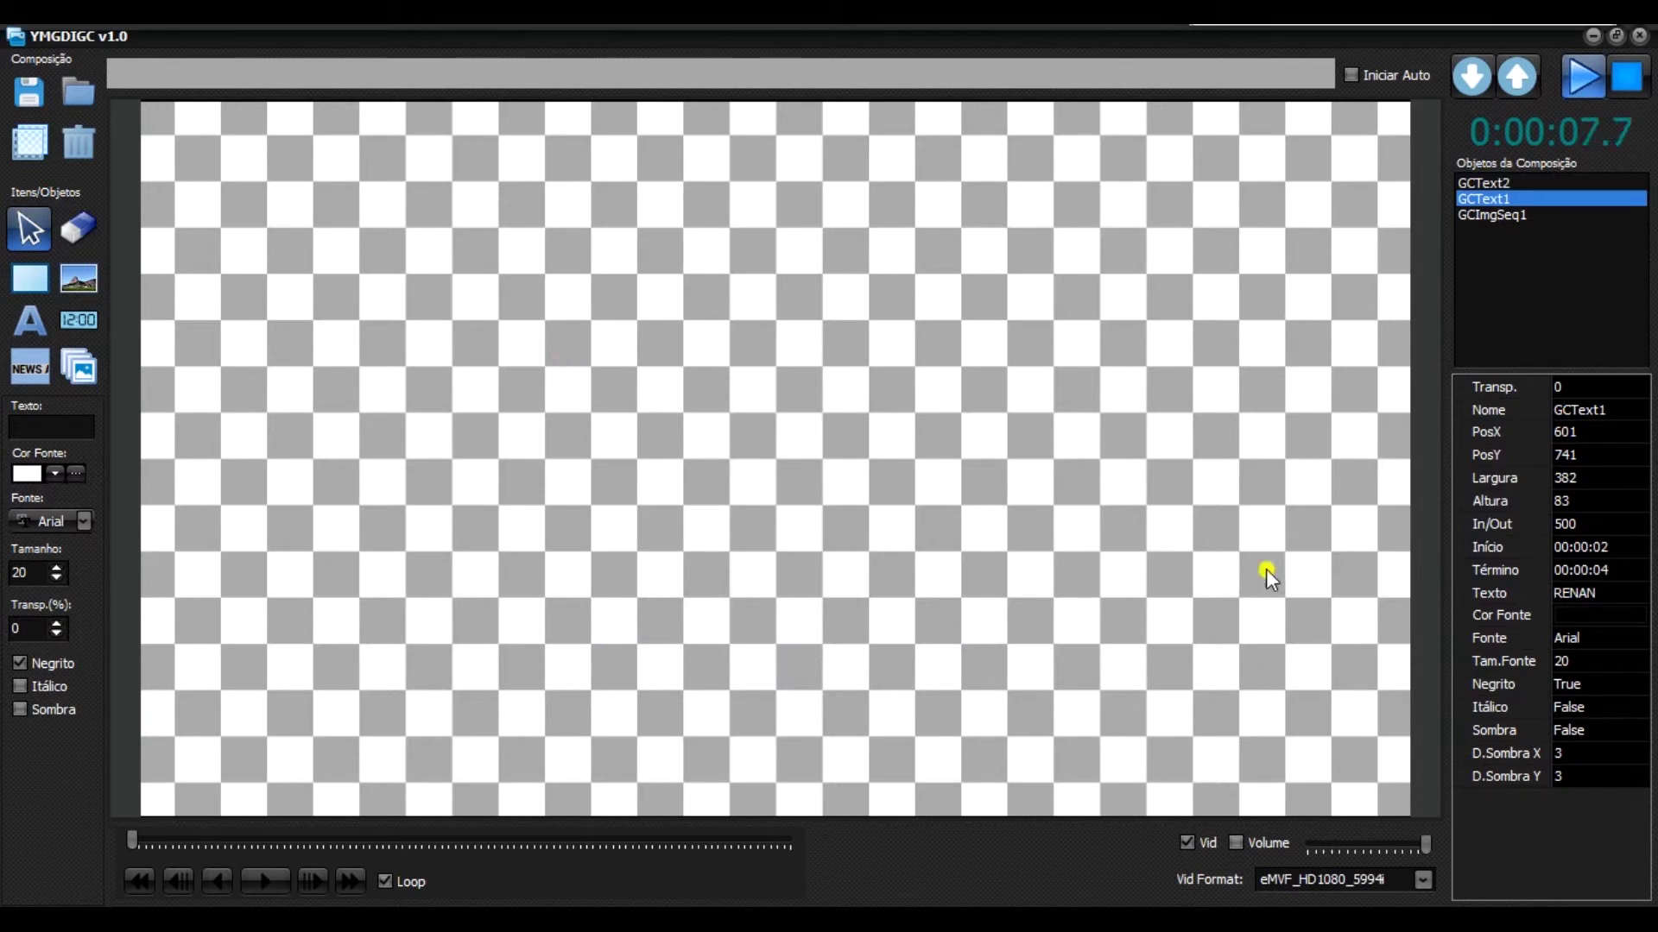
pyautogui.click(1611, 570)
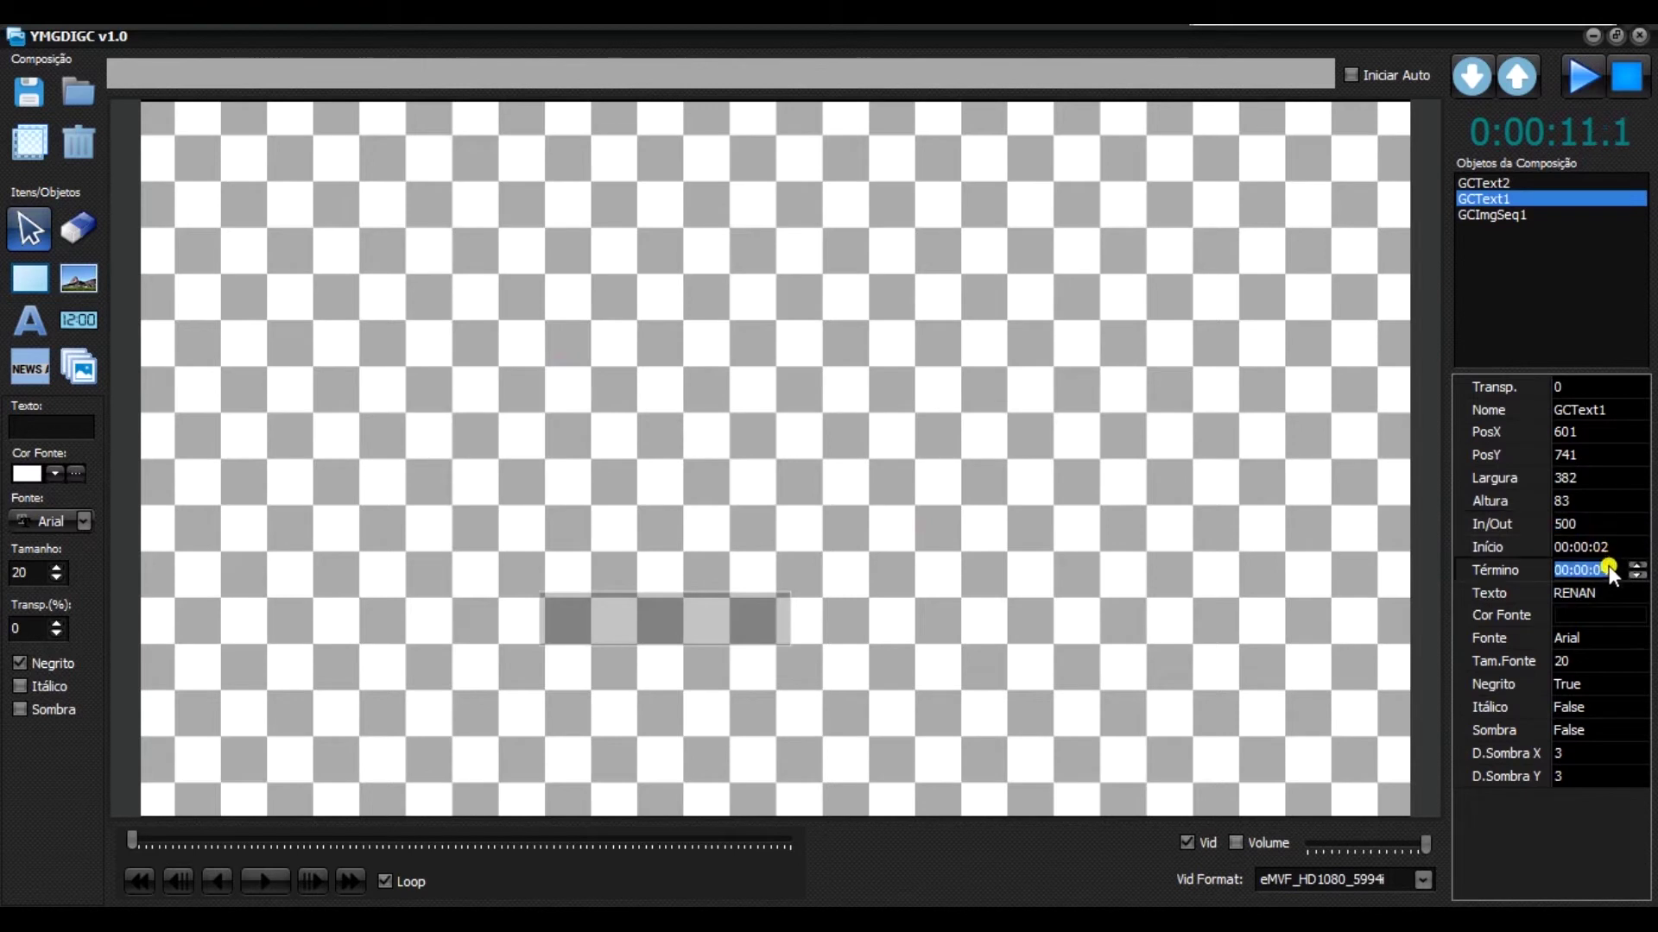
pyautogui.write('00:00:03')
# Set the YoungTech text's end time to 00:00:03 and replay the composition from the start.
pyautogui.click(1505, 184)
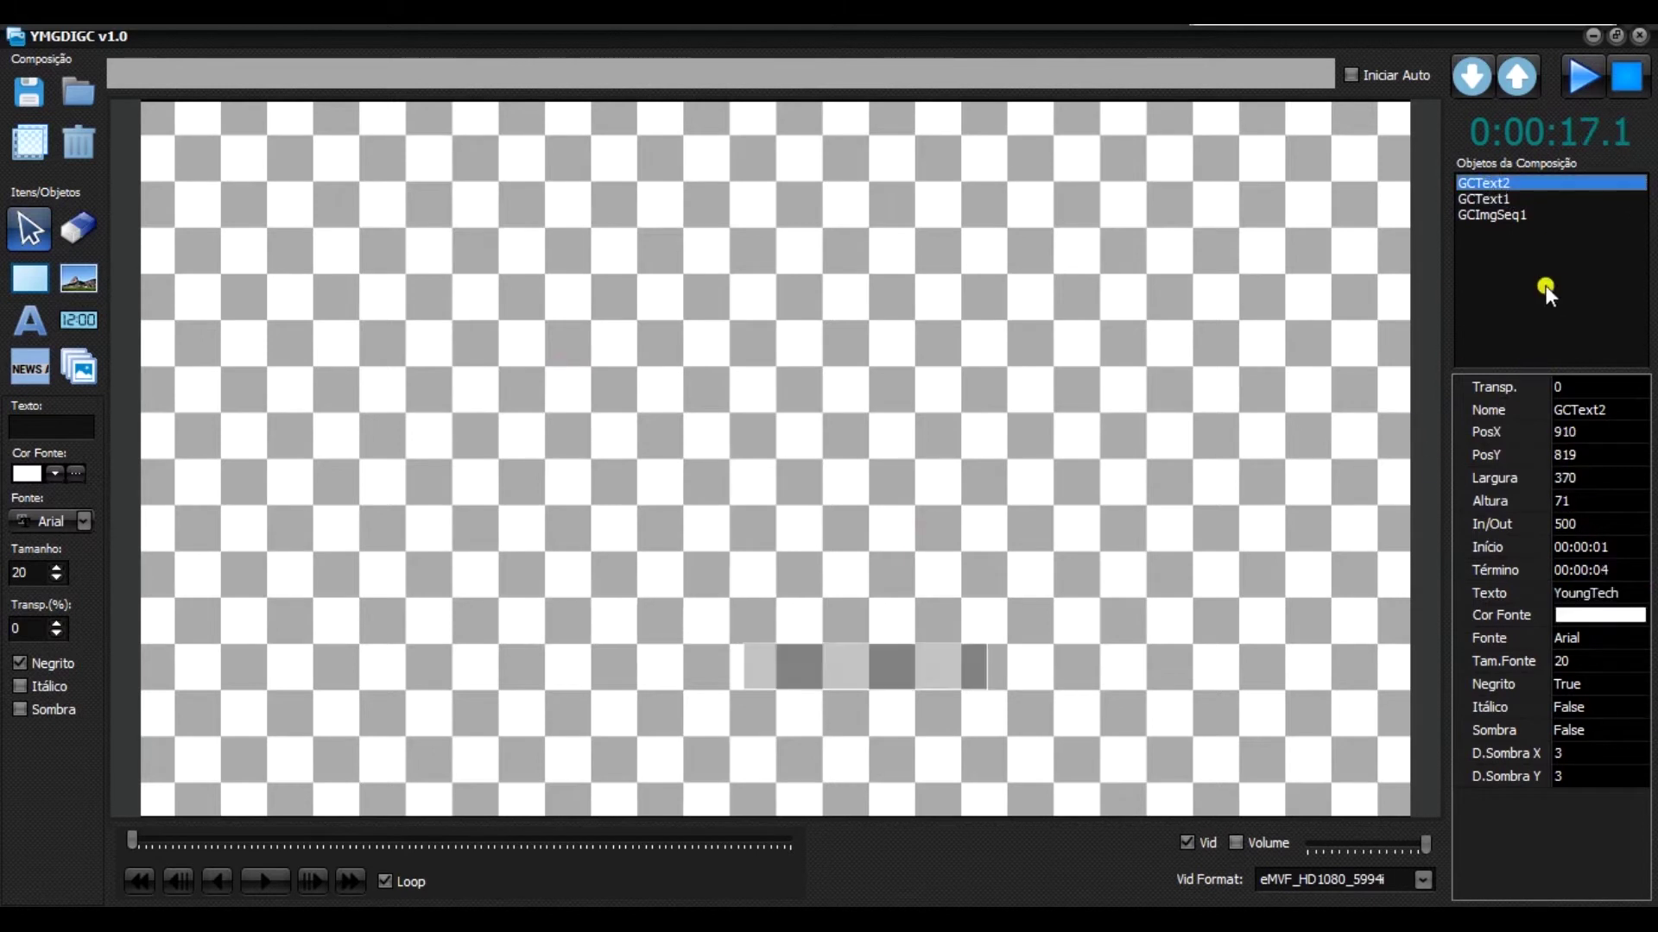
pyautogui.click(1607, 570)
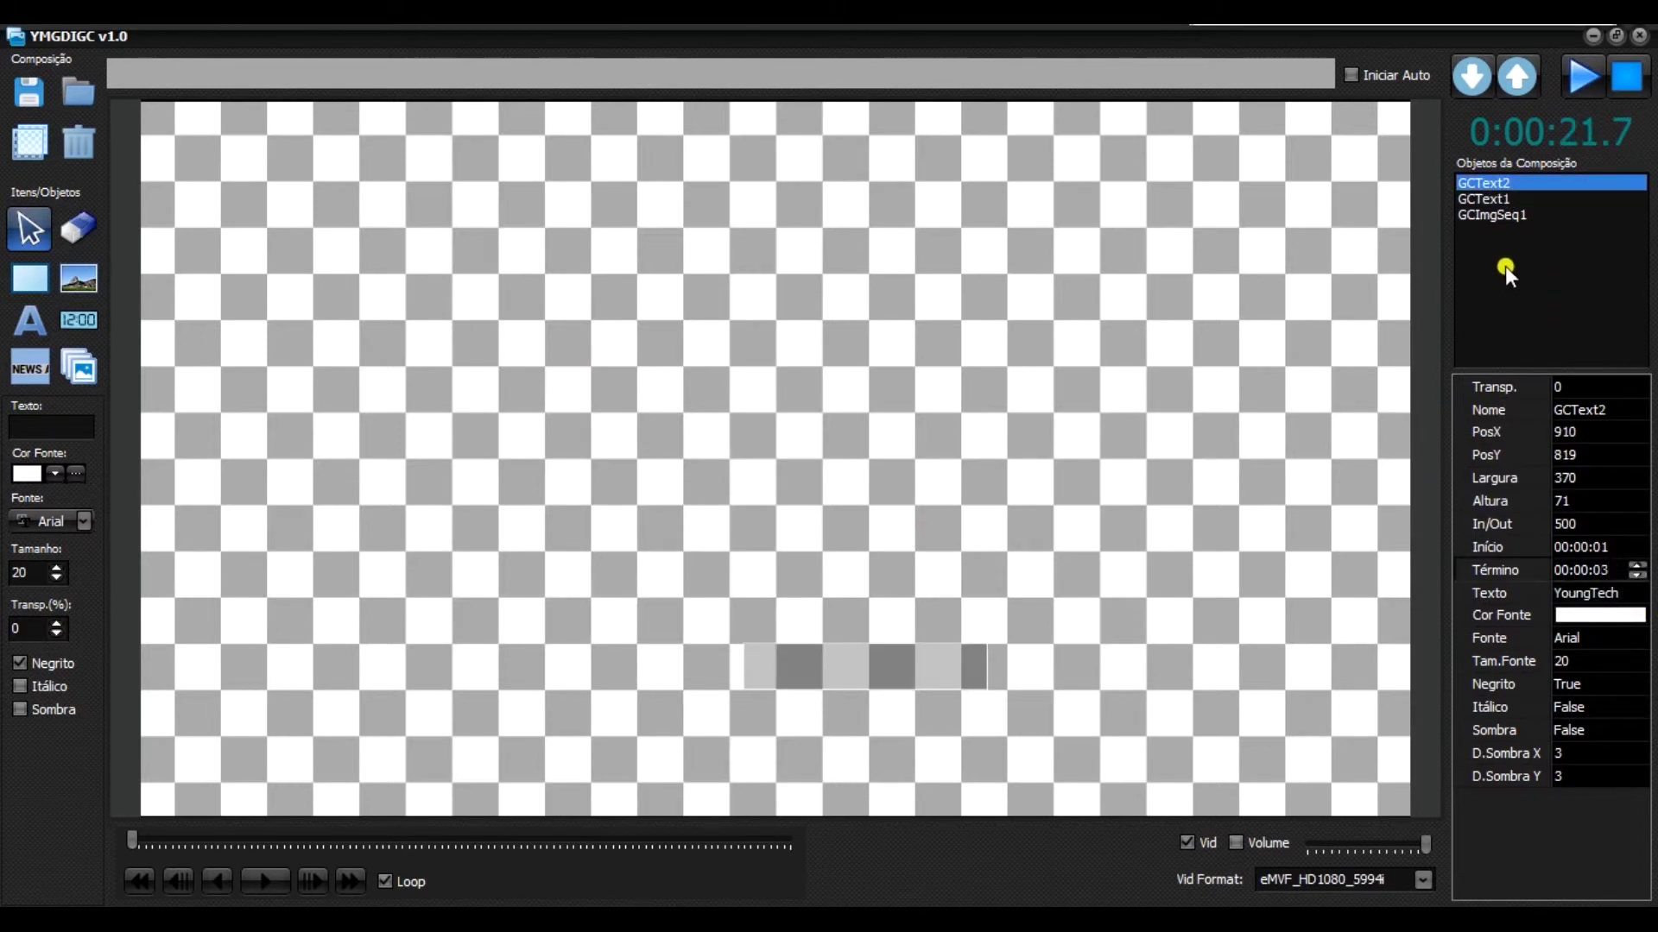
pyautogui.click(1551, 344)
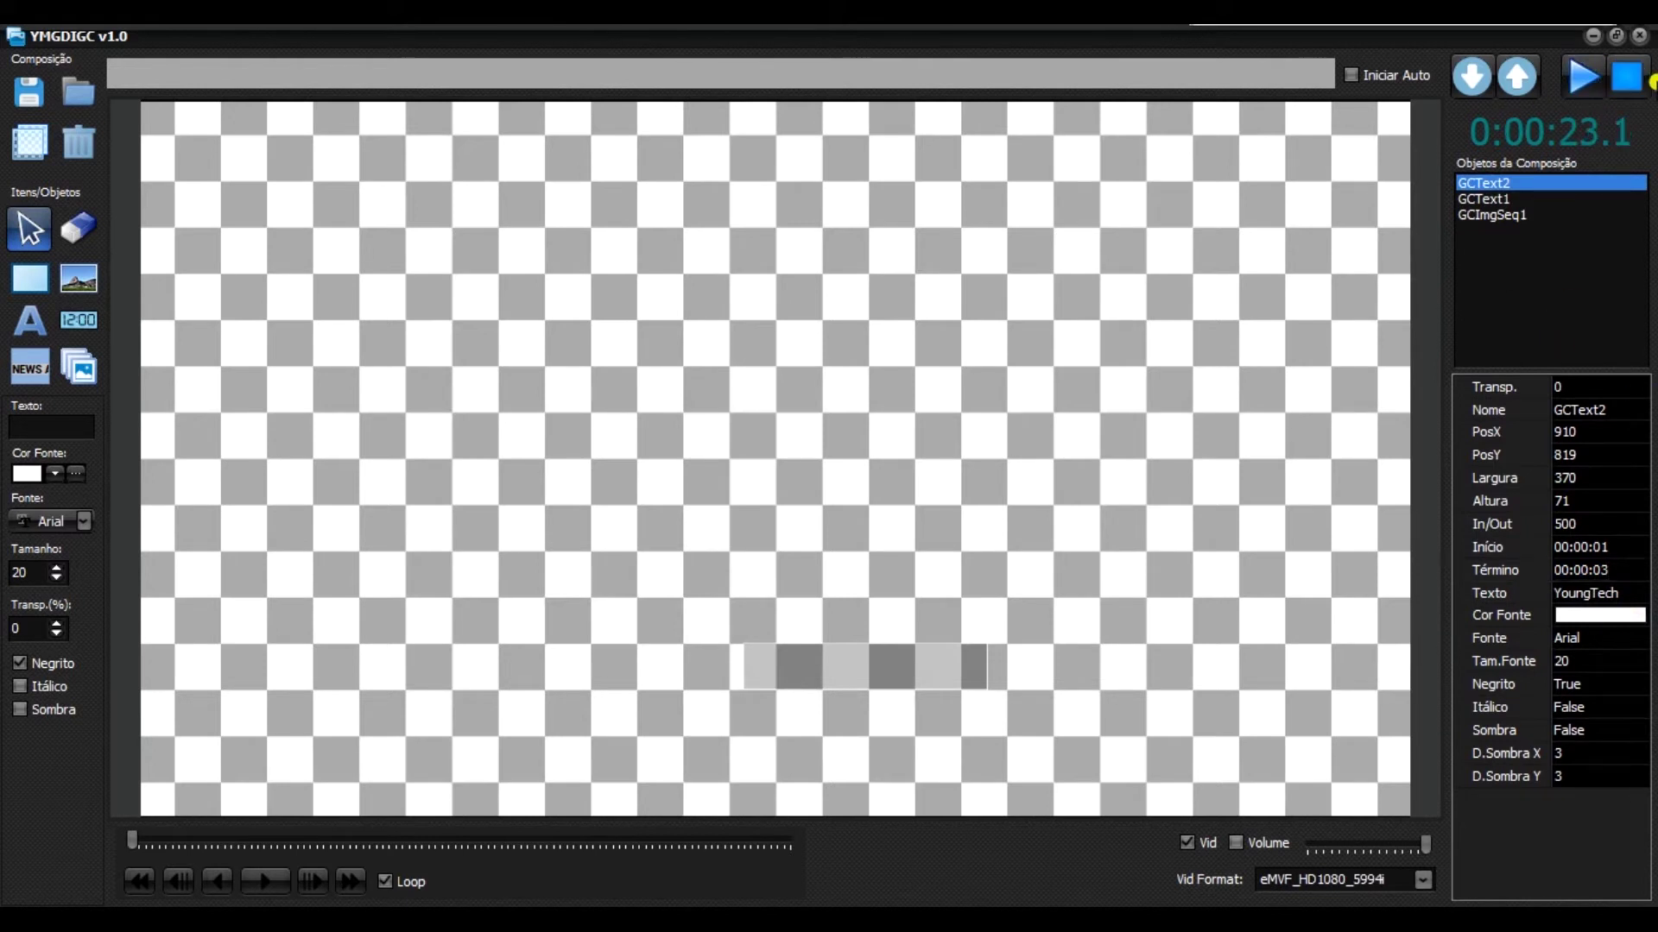
pyautogui.click(1616, 81)
pyautogui.click(1591, 76)
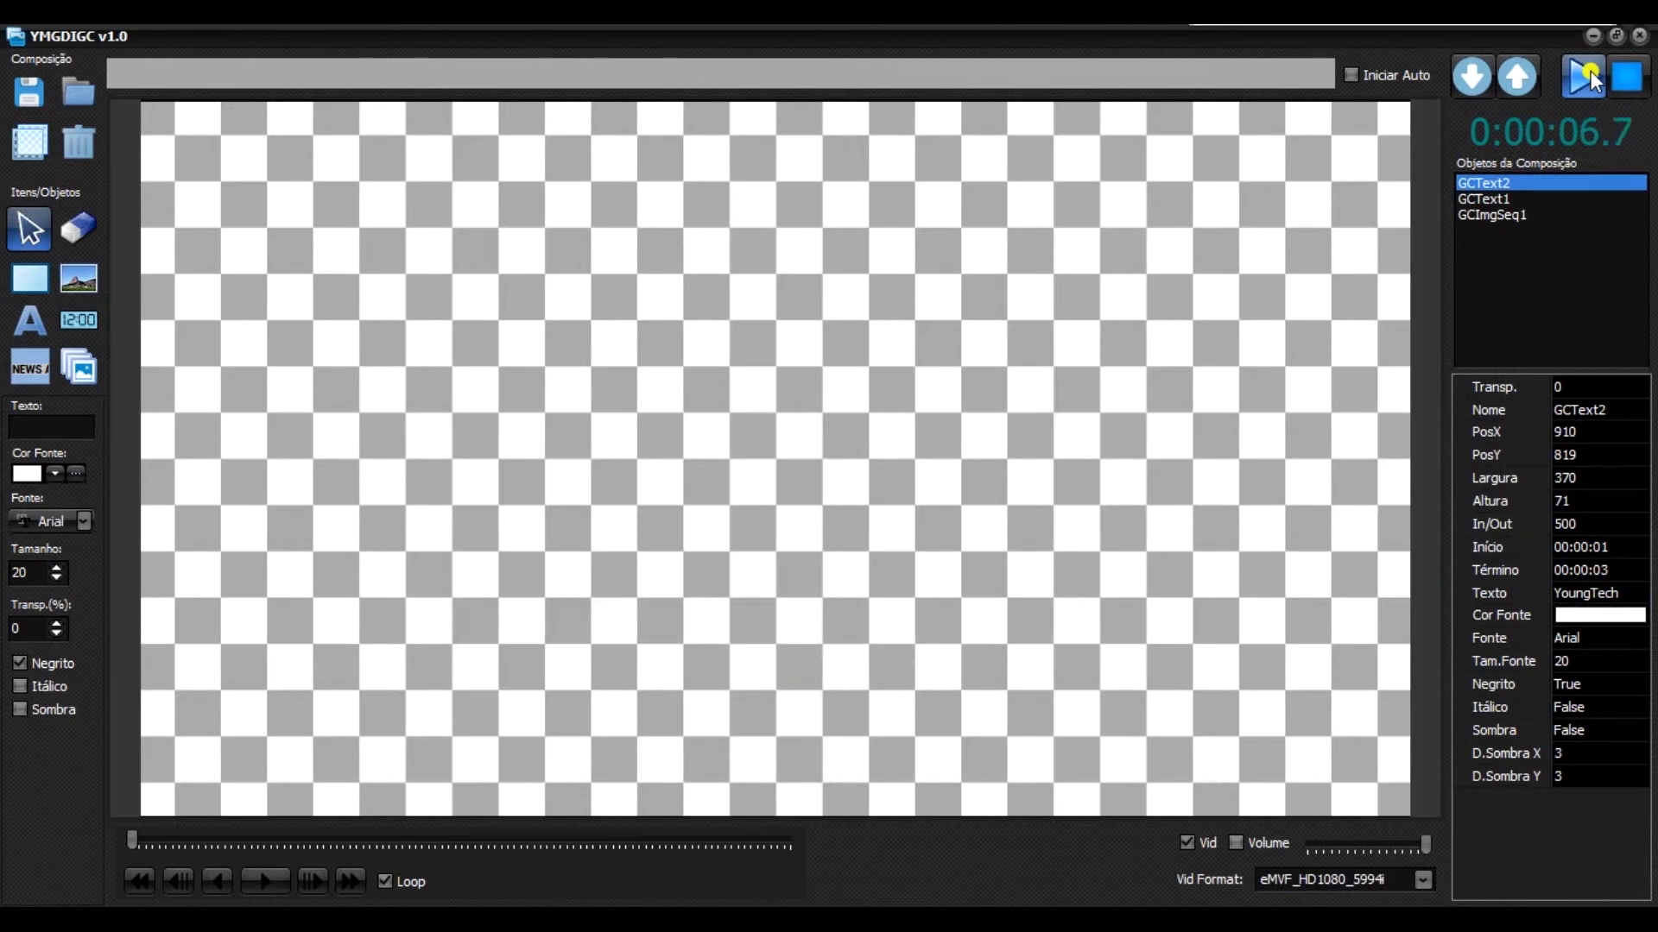
# Save the composition as GC02 in the GC2020 folder.
pyautogui.click(26, 101)
pyautogui.click(725, 605)
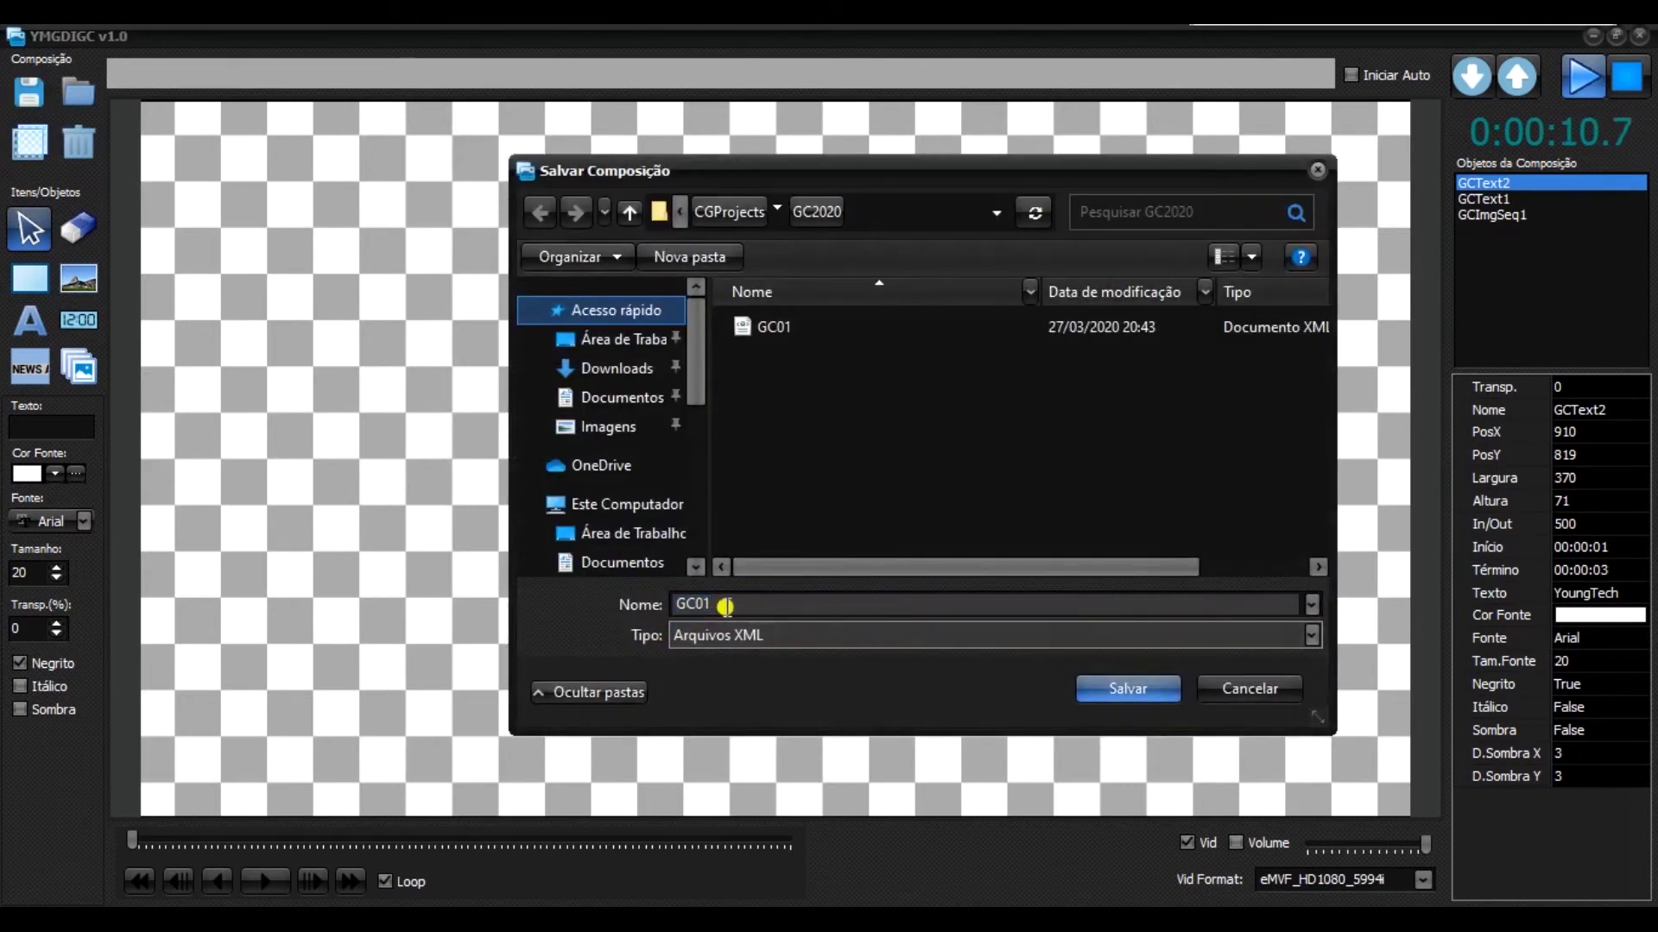
pyautogui.press('BackSpace')
pyautogui.write('2')
pyautogui.click(1114, 691)
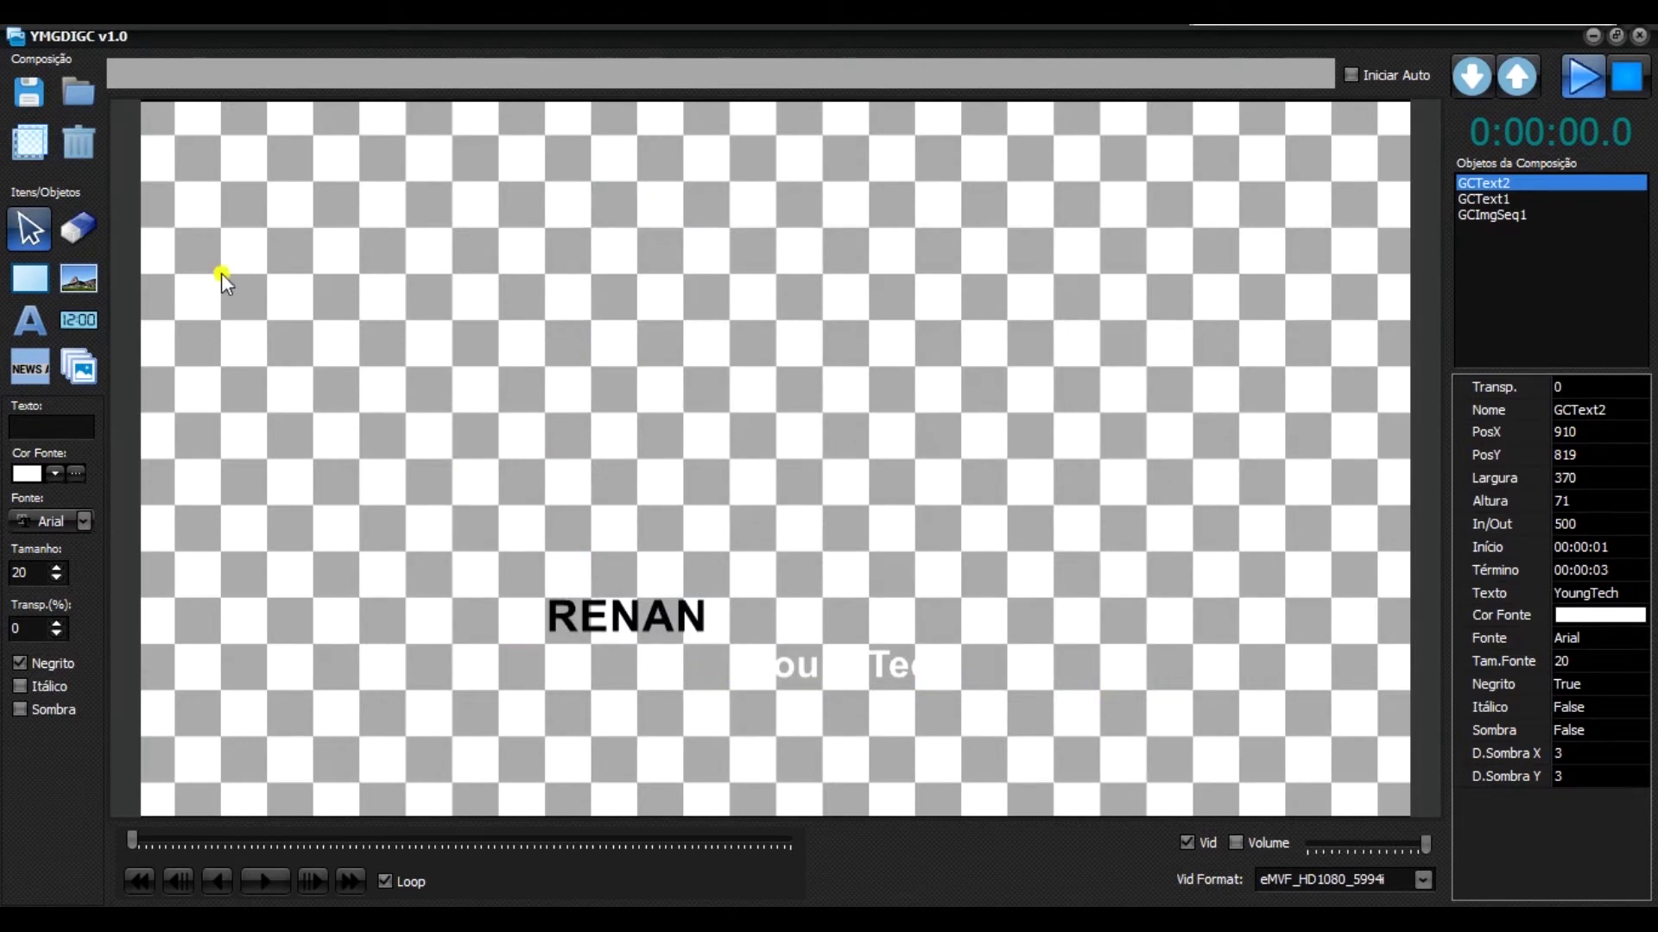
# Delete the existing image sequence from the composition, keeping both texts.
pyautogui.click(1520, 216)
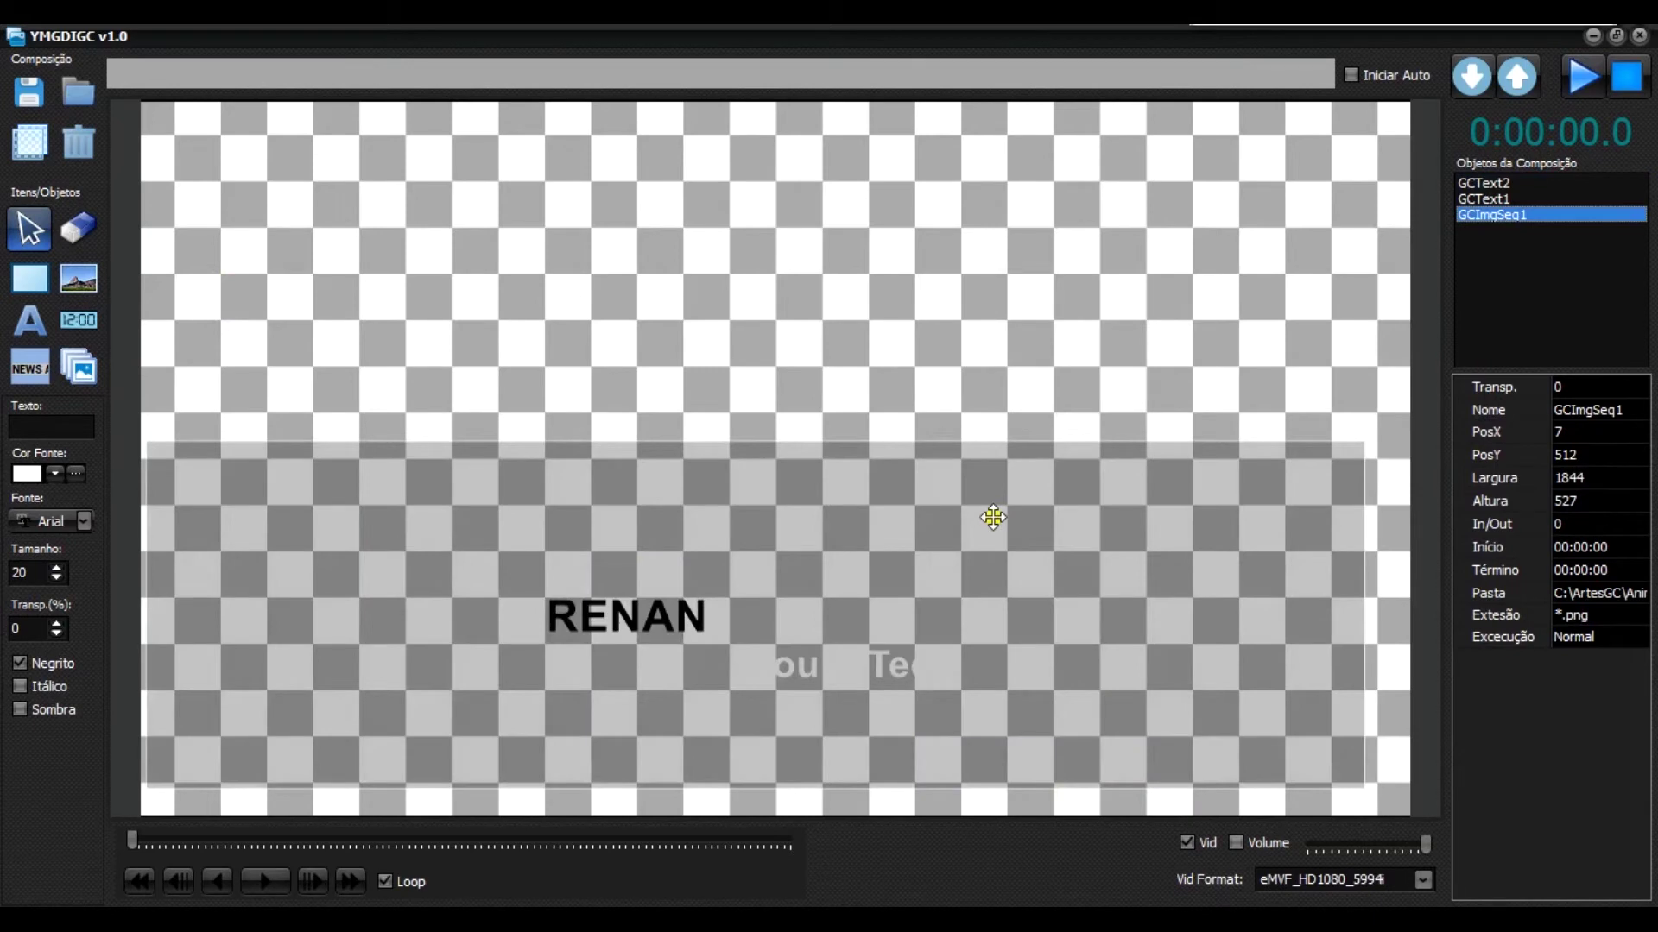
pyautogui.rightClick(862, 526)
pyautogui.click(903, 617)
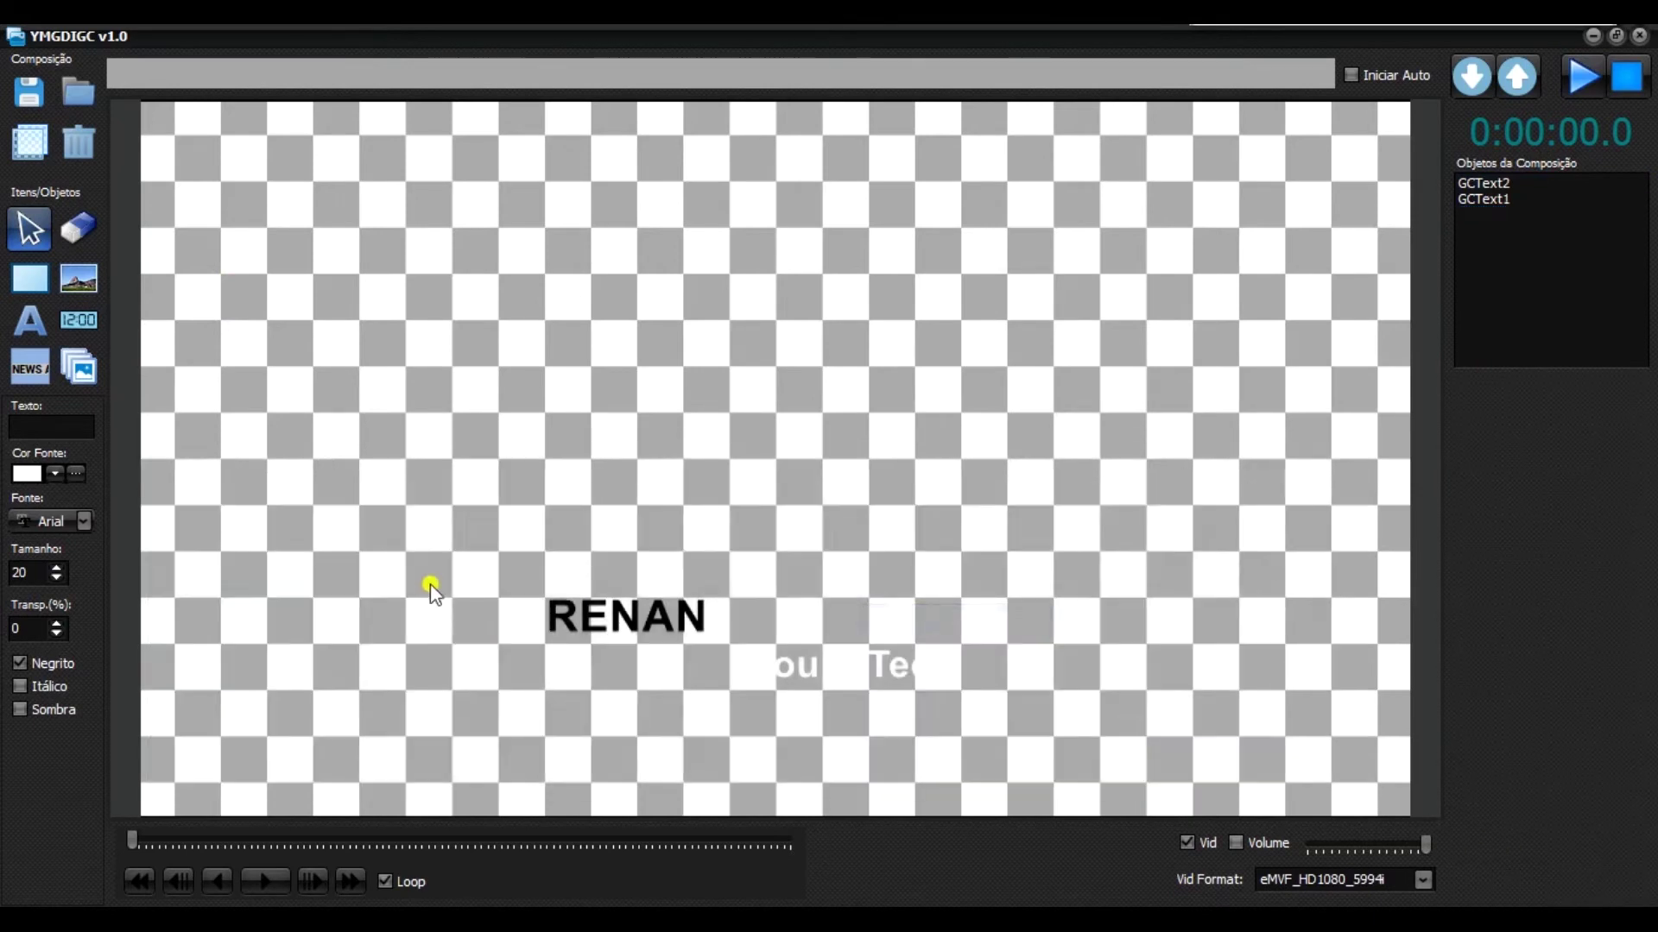
# Insert a new image sequence from the folder C:\ArtesGC\Animação04.
pyautogui.click(79, 367)
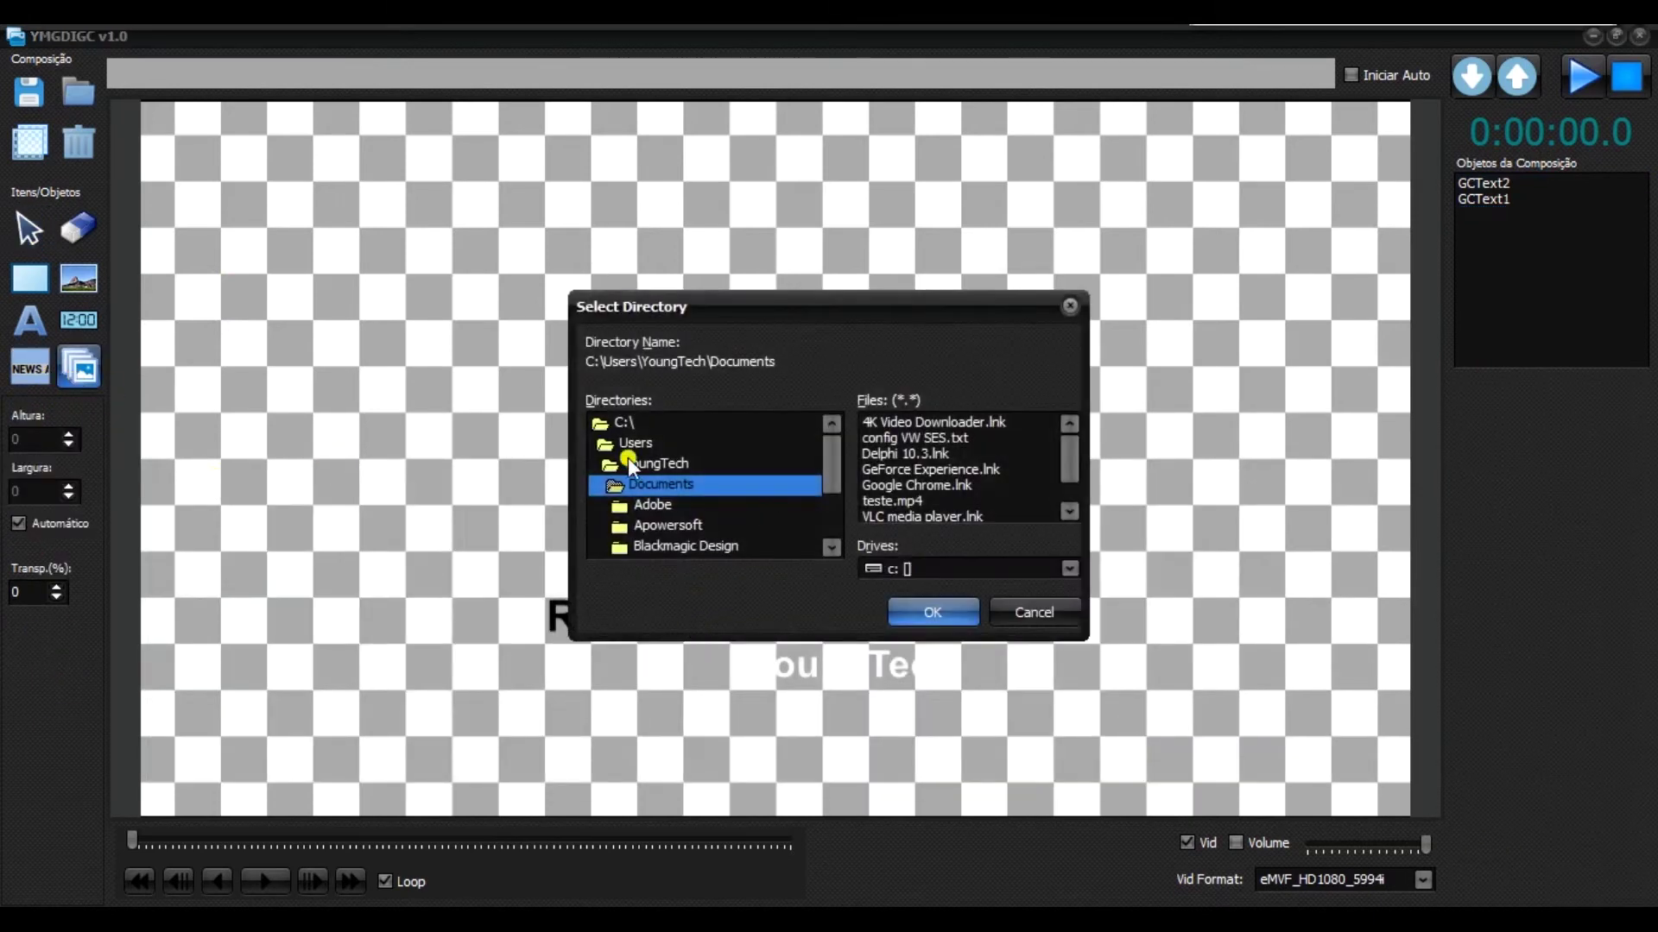
pyautogui.doubleClick(615, 425)
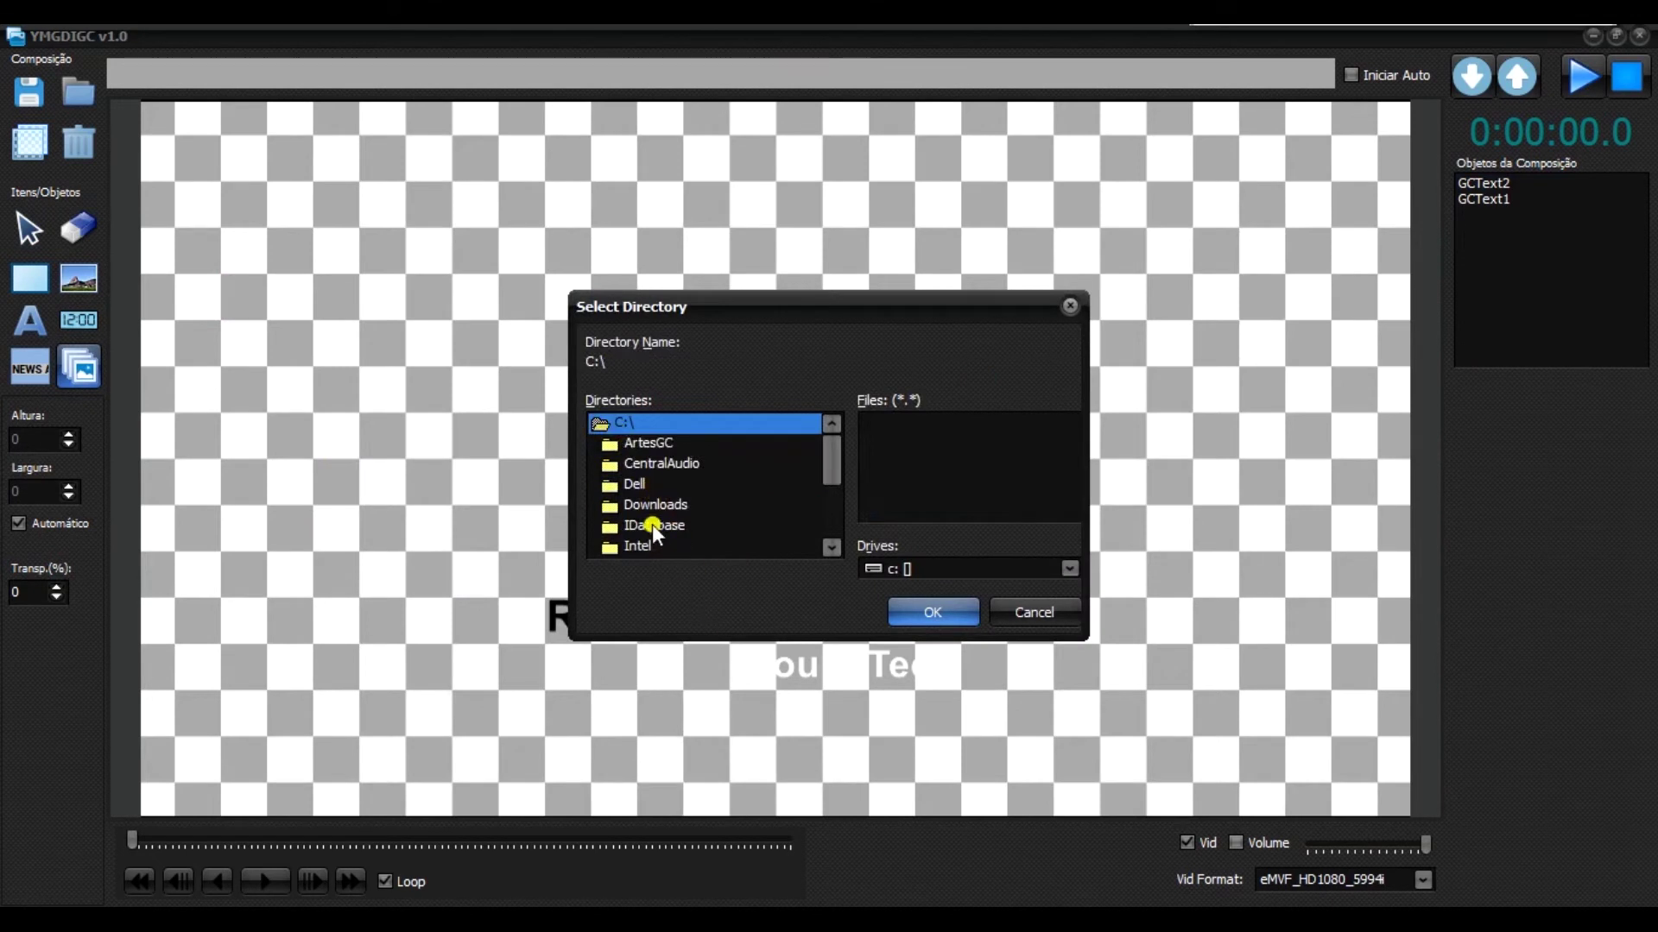
pyautogui.doubleClick(660, 441)
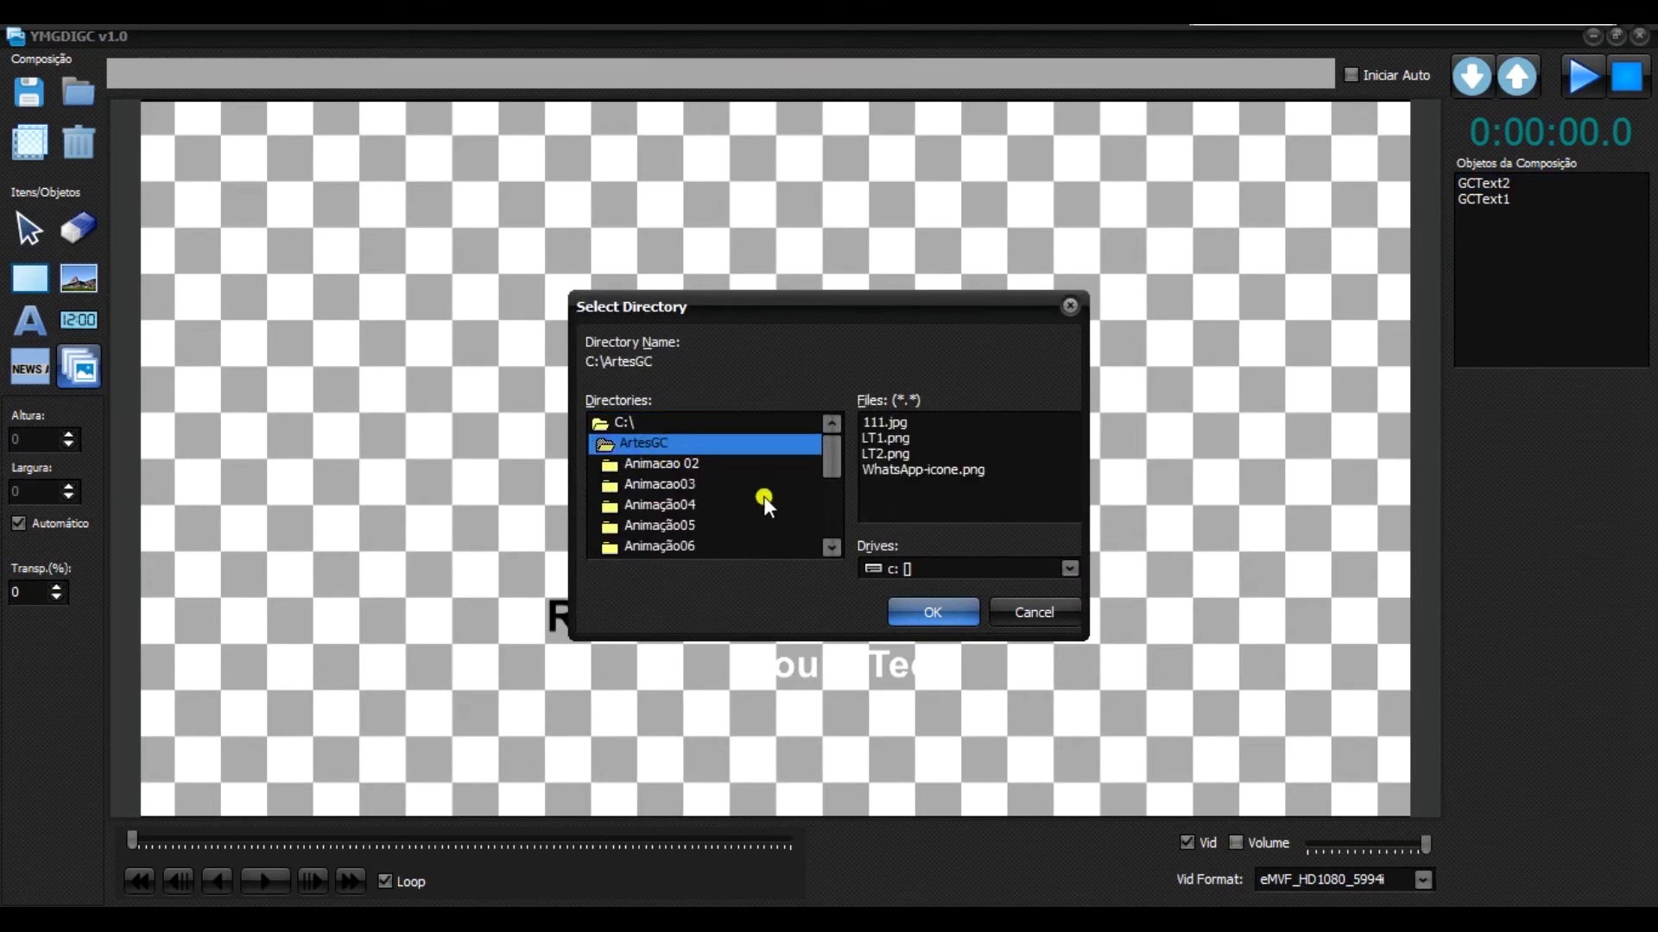
pyautogui.click(692, 488)
pyautogui.scroll(-1, 702, 495)
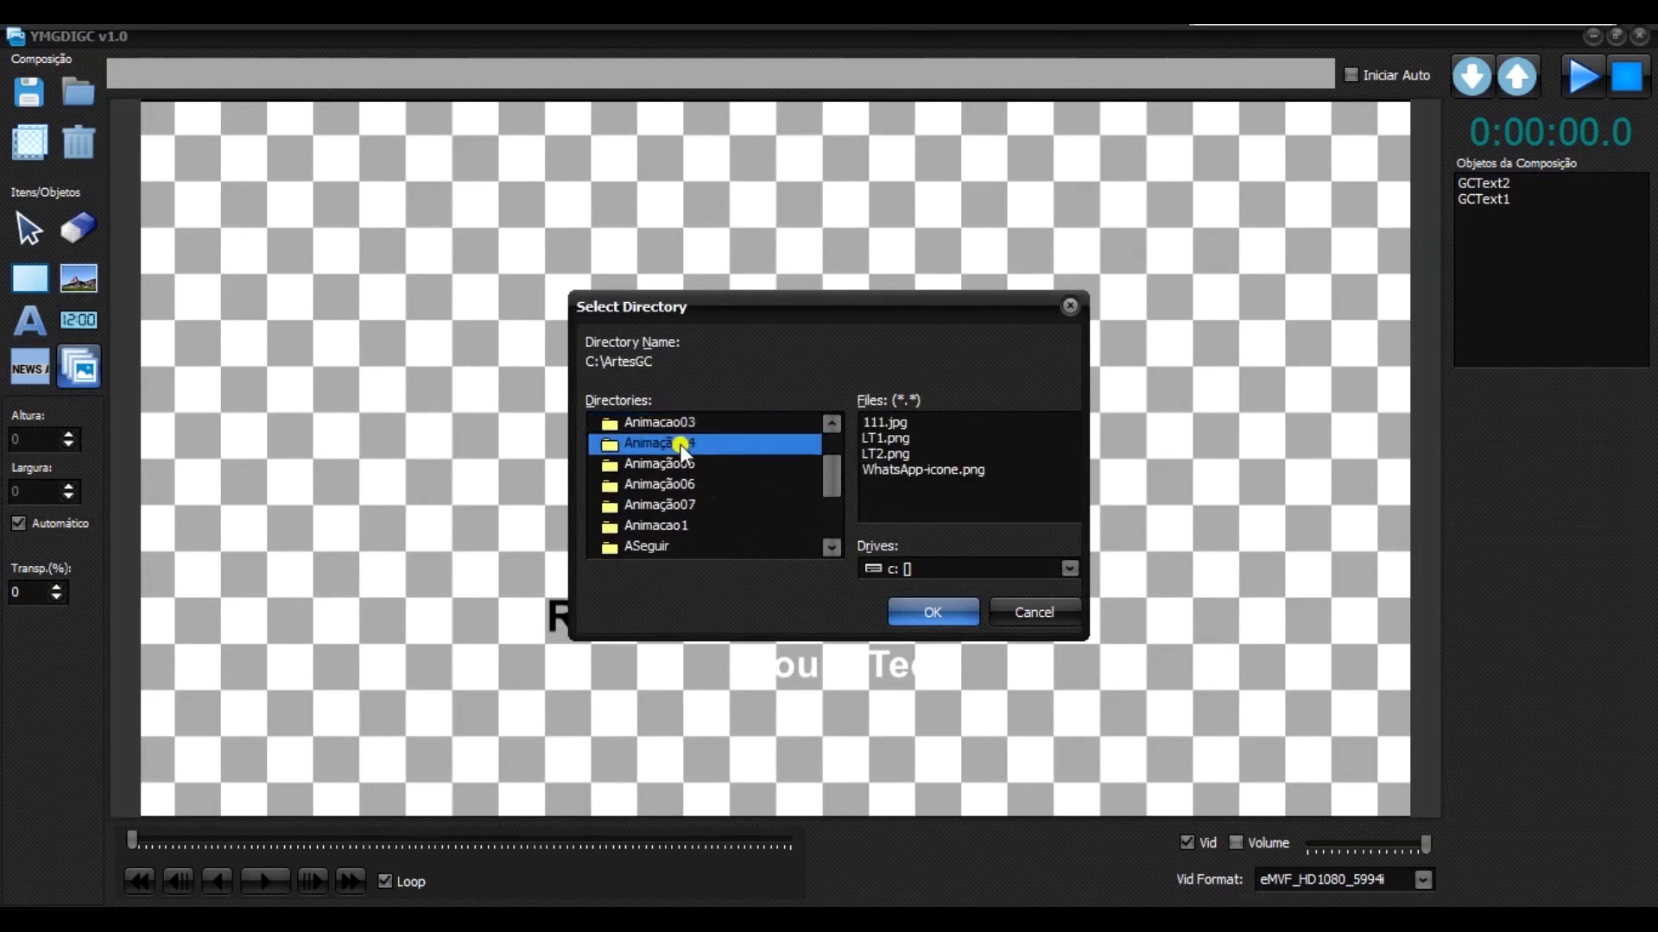
pyautogui.doubleClick(680, 444)
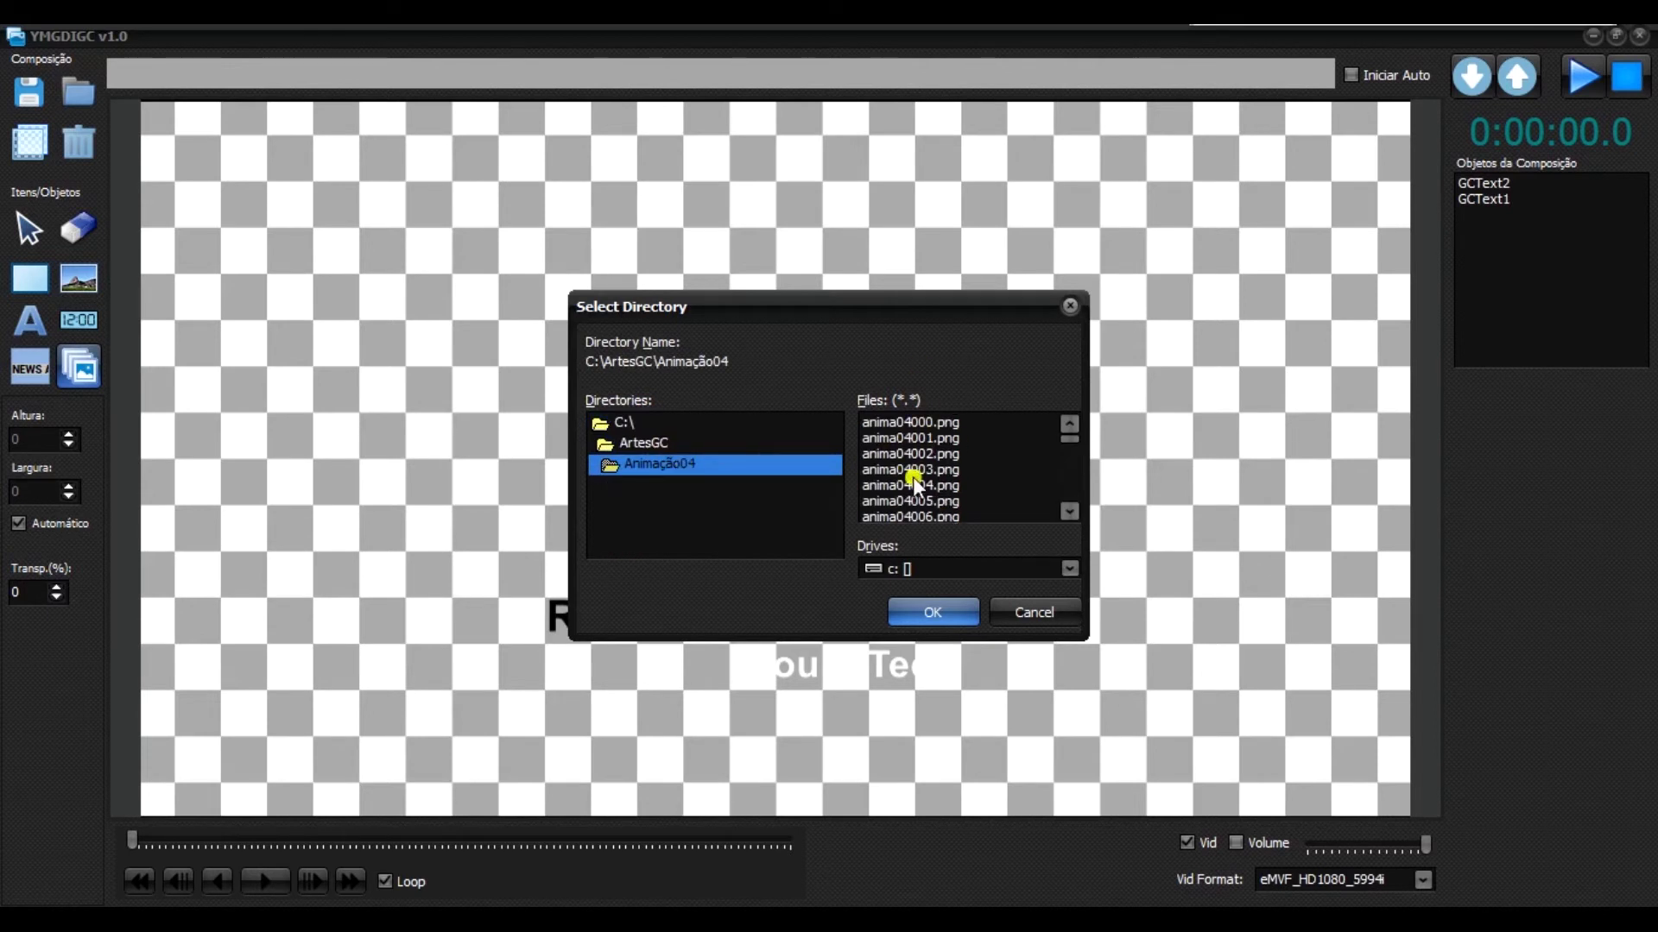
pyautogui.click(921, 614)
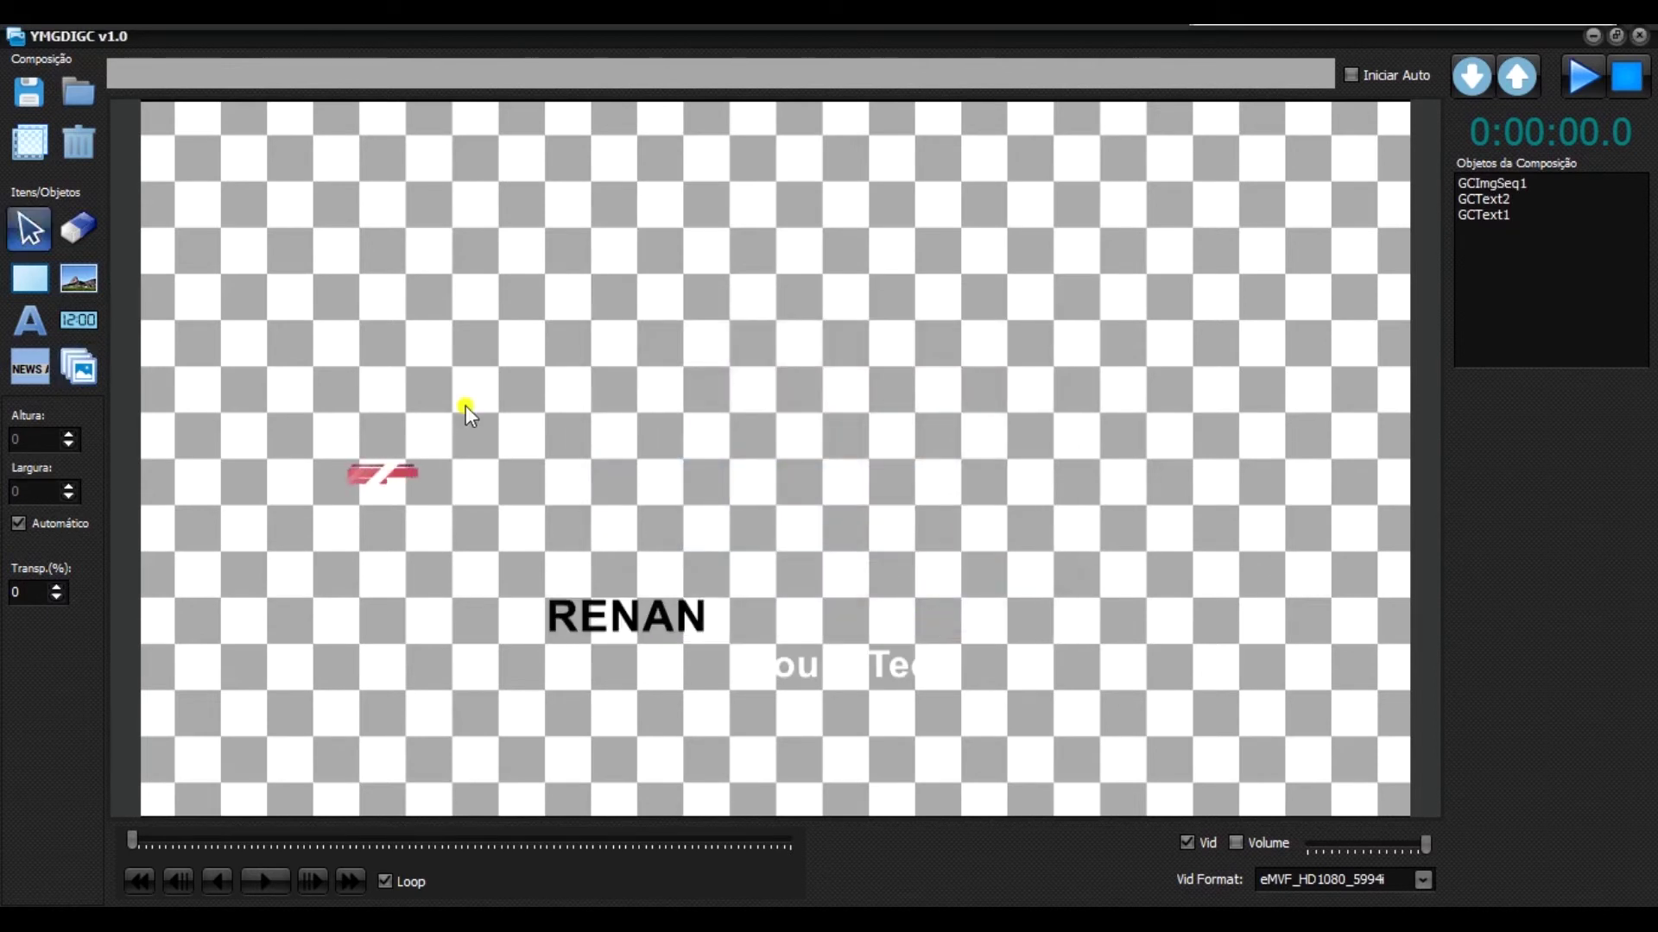
# Enlarge the new image sequence to about 1757 by 462 and place it in the canvas's lower-left area.
pyautogui.click(1503, 183)
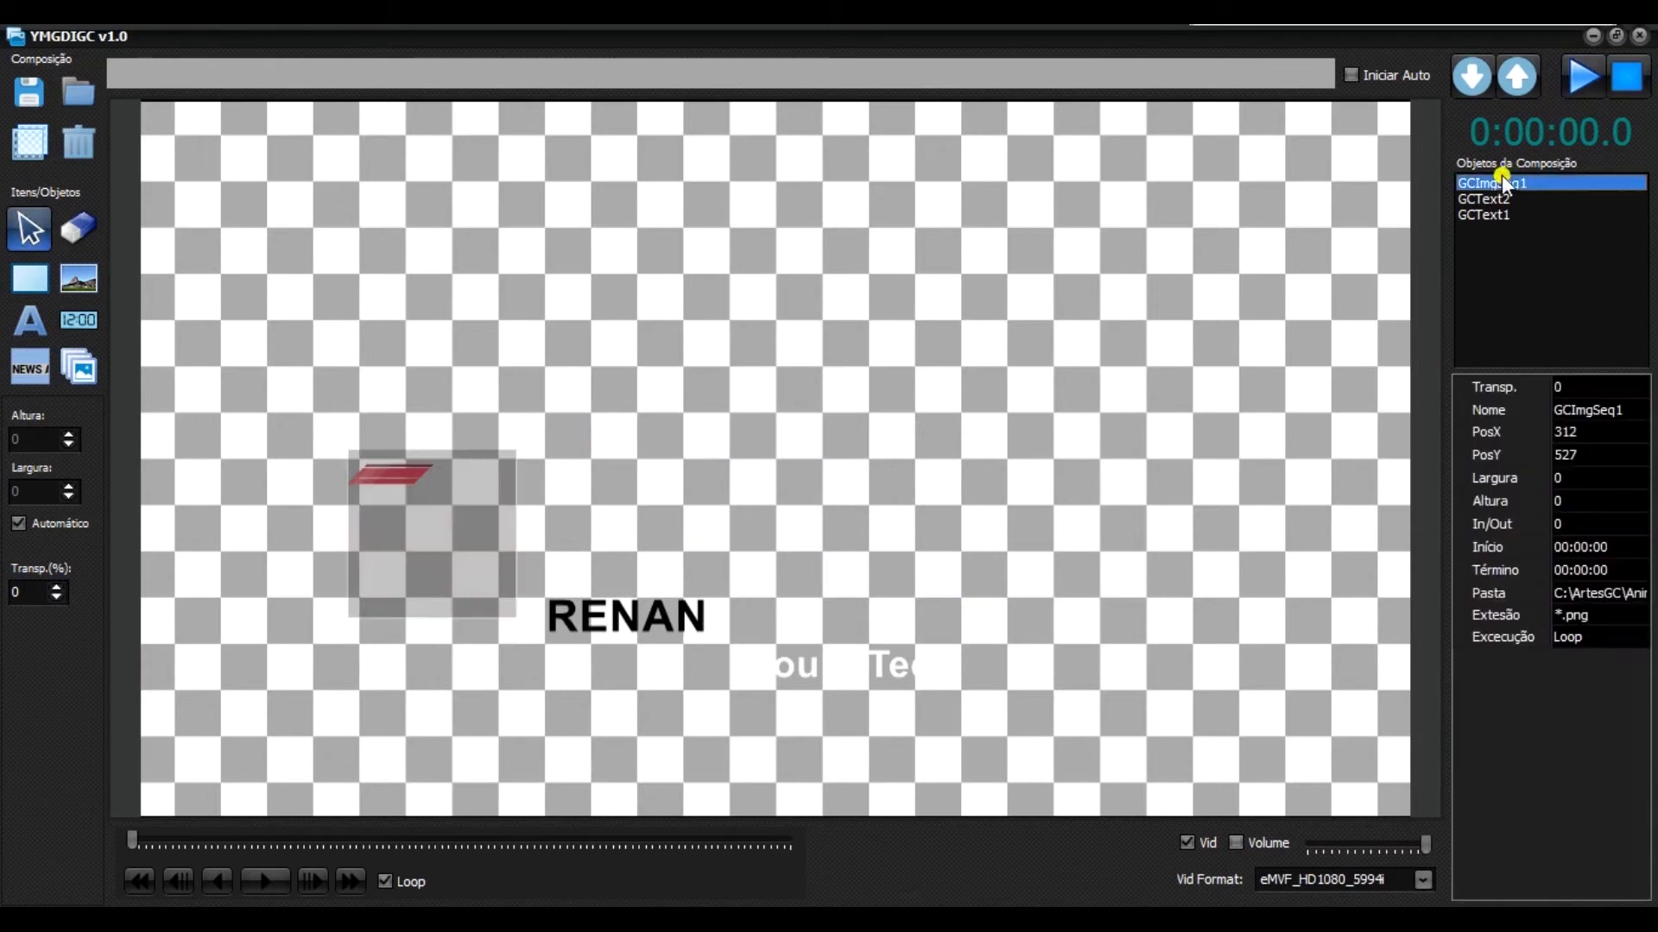
pyautogui.click(392, 482)
pyautogui.click(1499, 286)
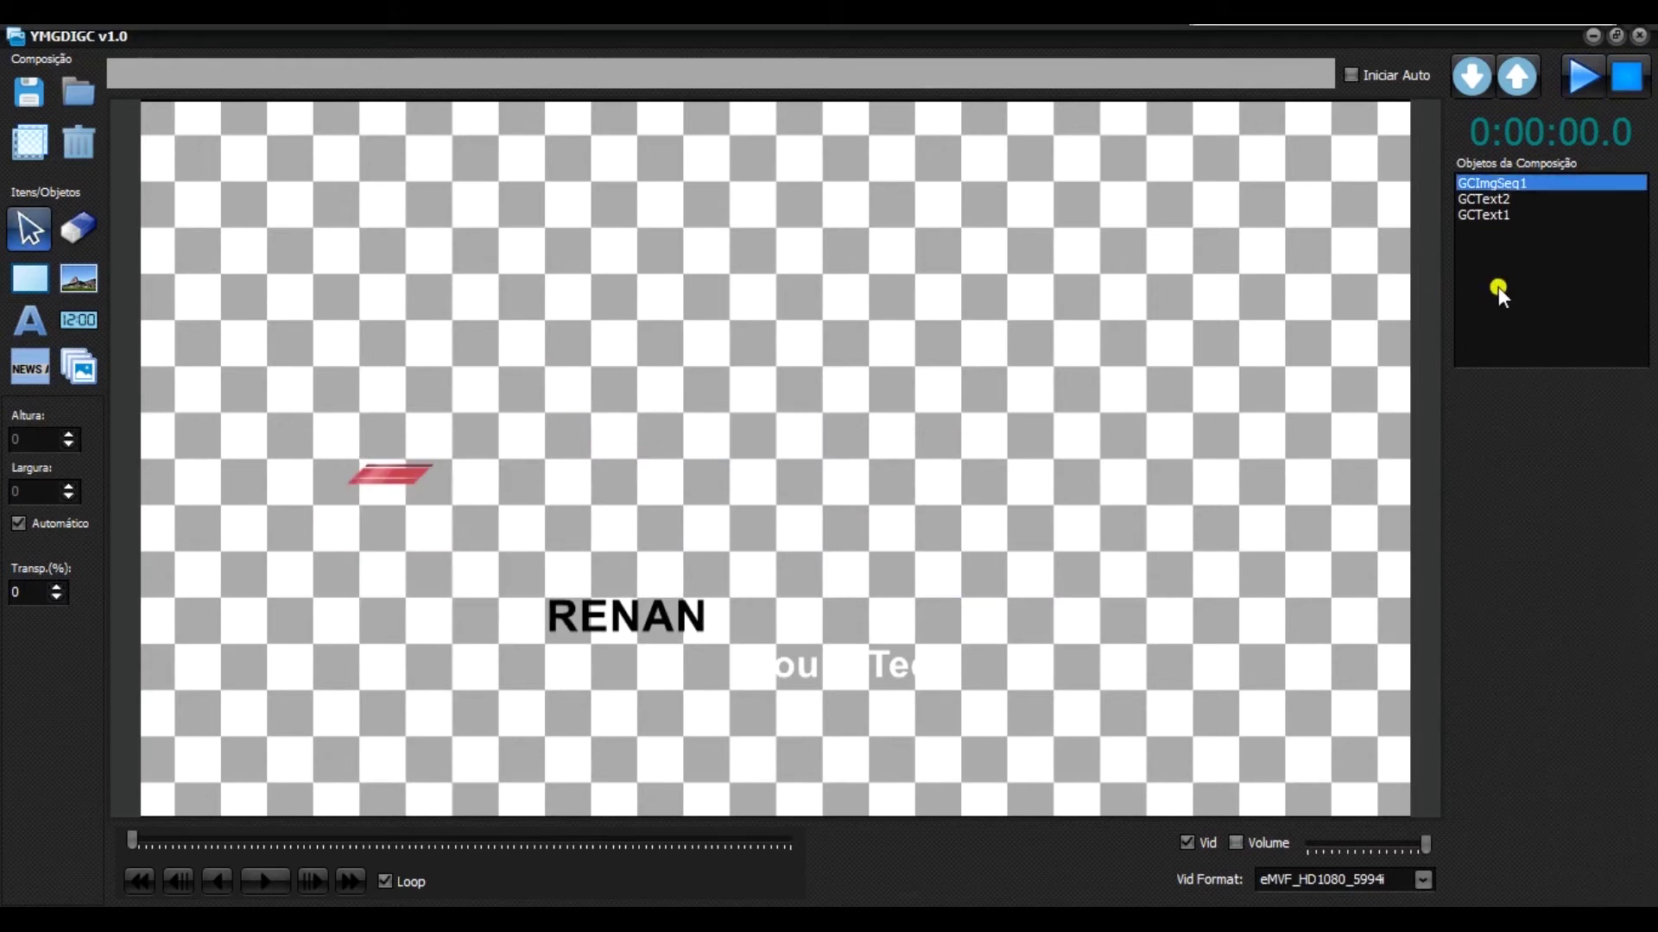
pyautogui.click(1516, 197)
pyautogui.click(1502, 183)
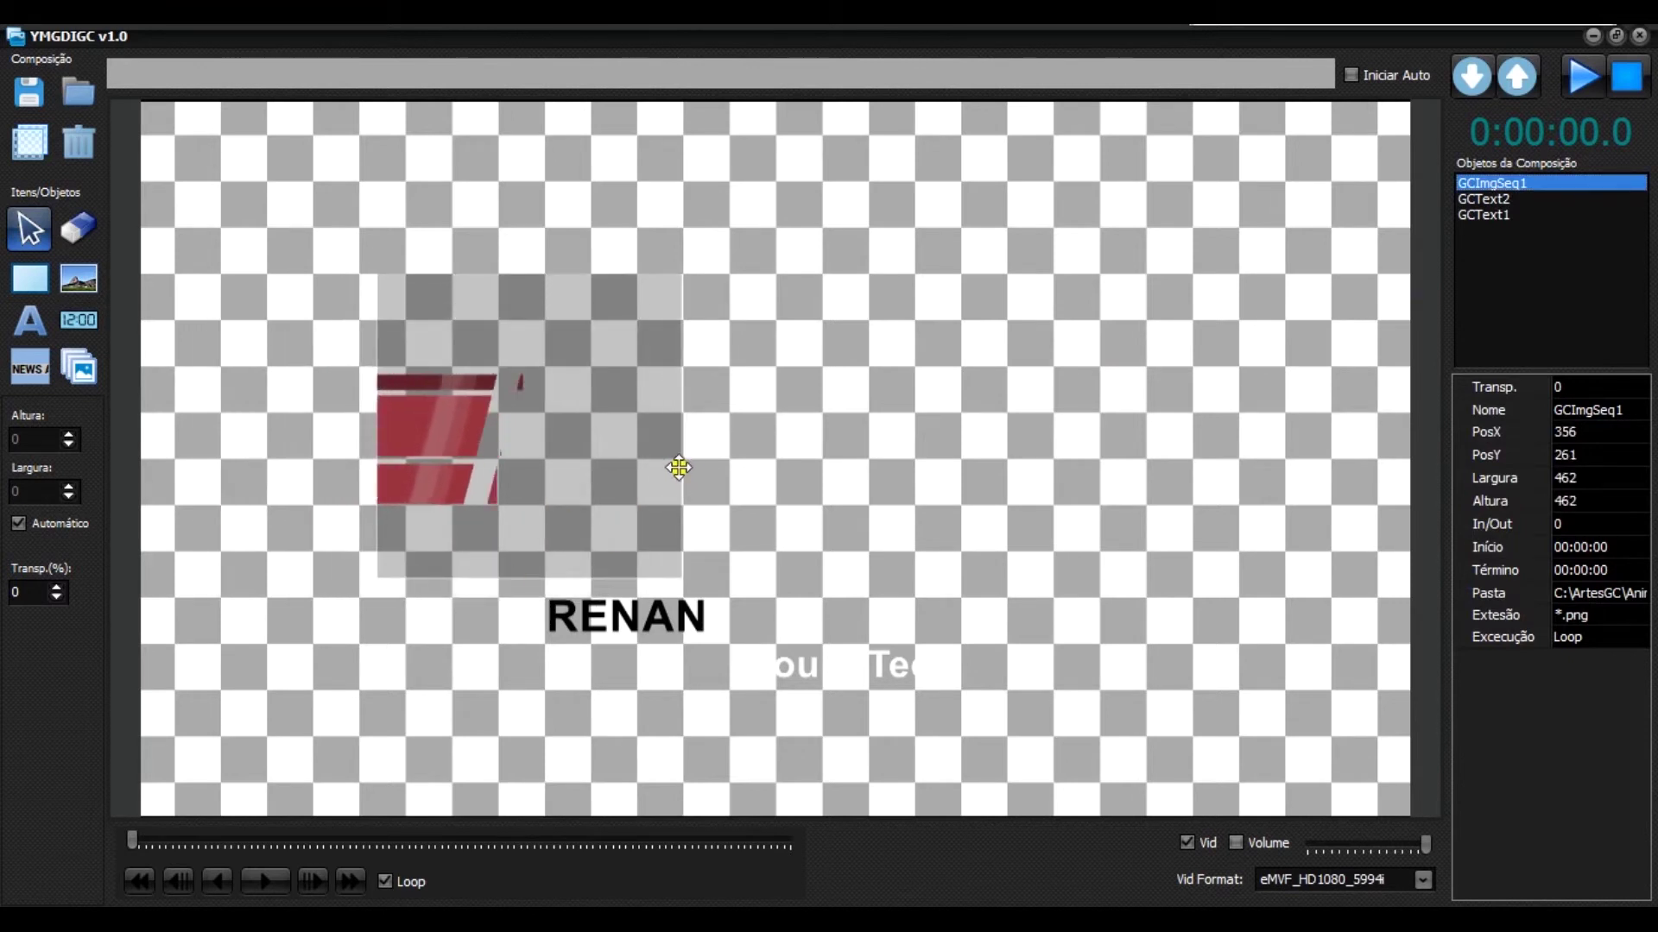
pyautogui.moveTo(683, 469); pyautogui.dragTo(1390, 477)
pyautogui.moveTo(760, 516); pyautogui.dragTo(526, 670)
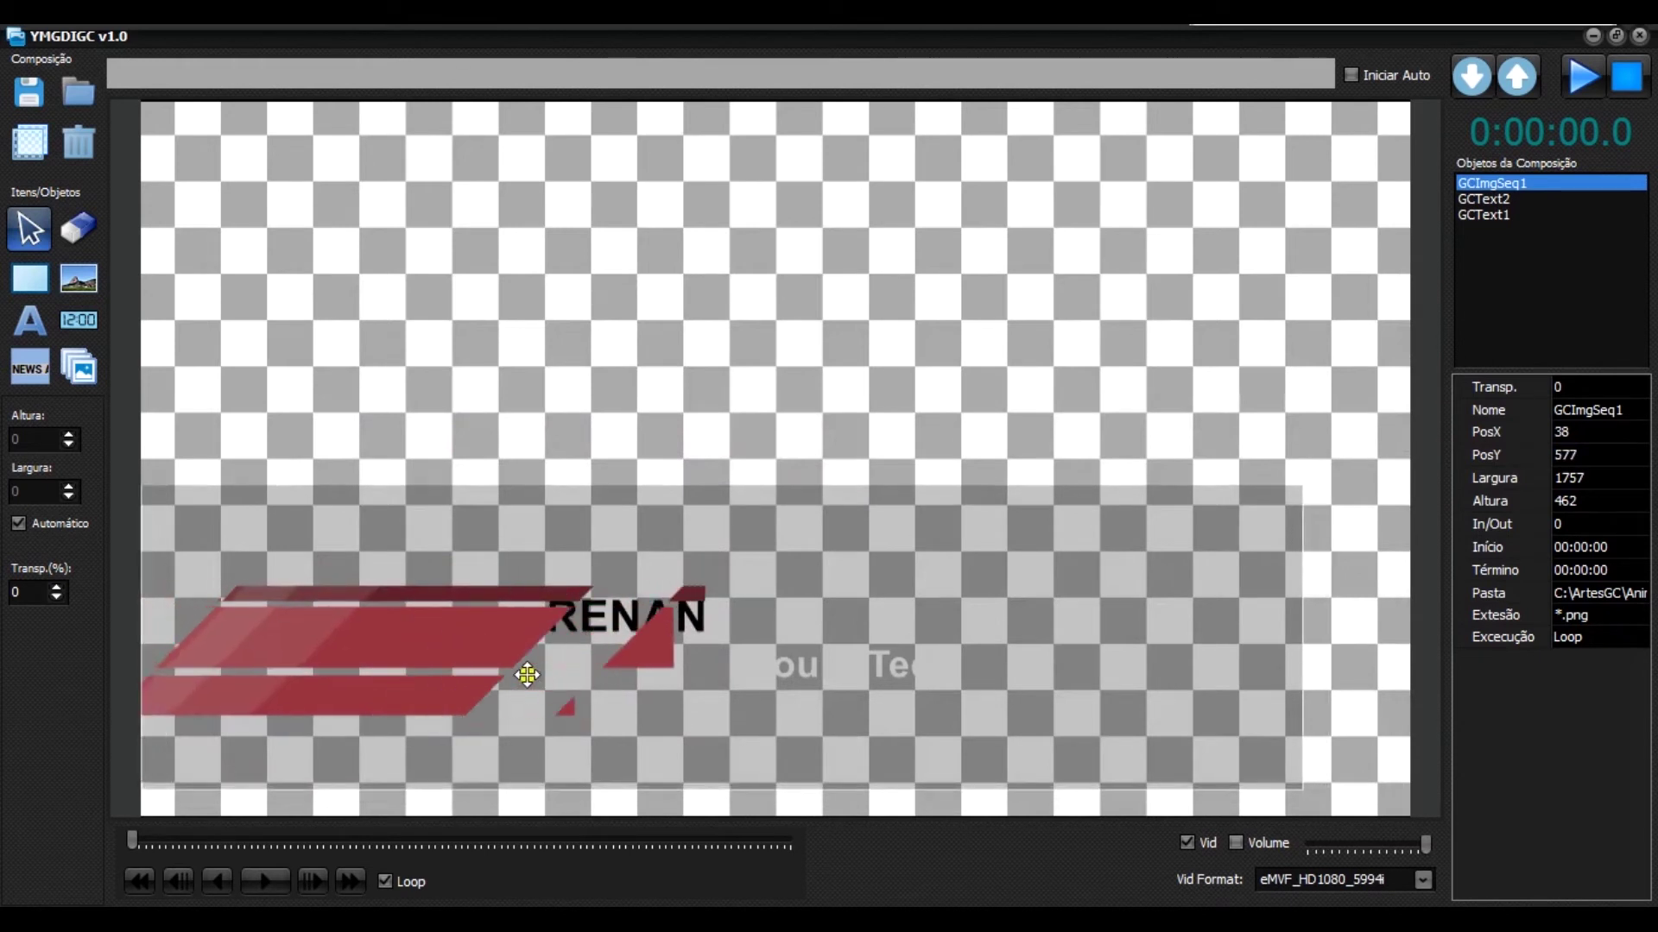
# Send the image sequence to the back, behind both texts.
pyautogui.rightClick(525, 670)
pyautogui.click(975, 528)
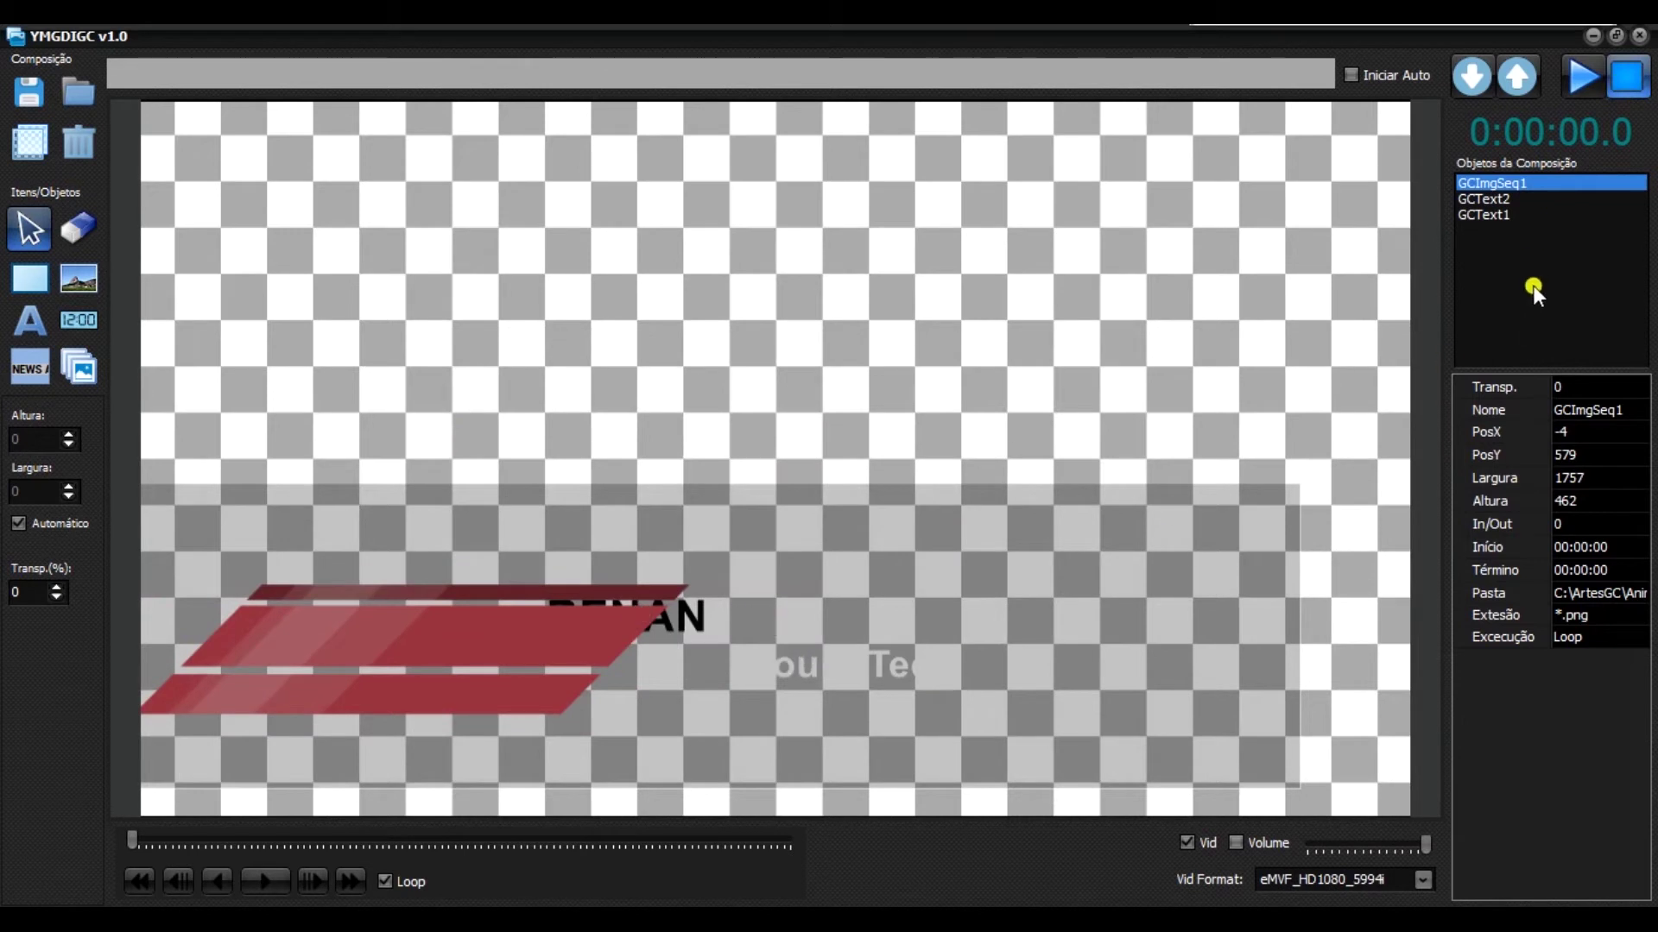
pyautogui.rightClick(554, 626)
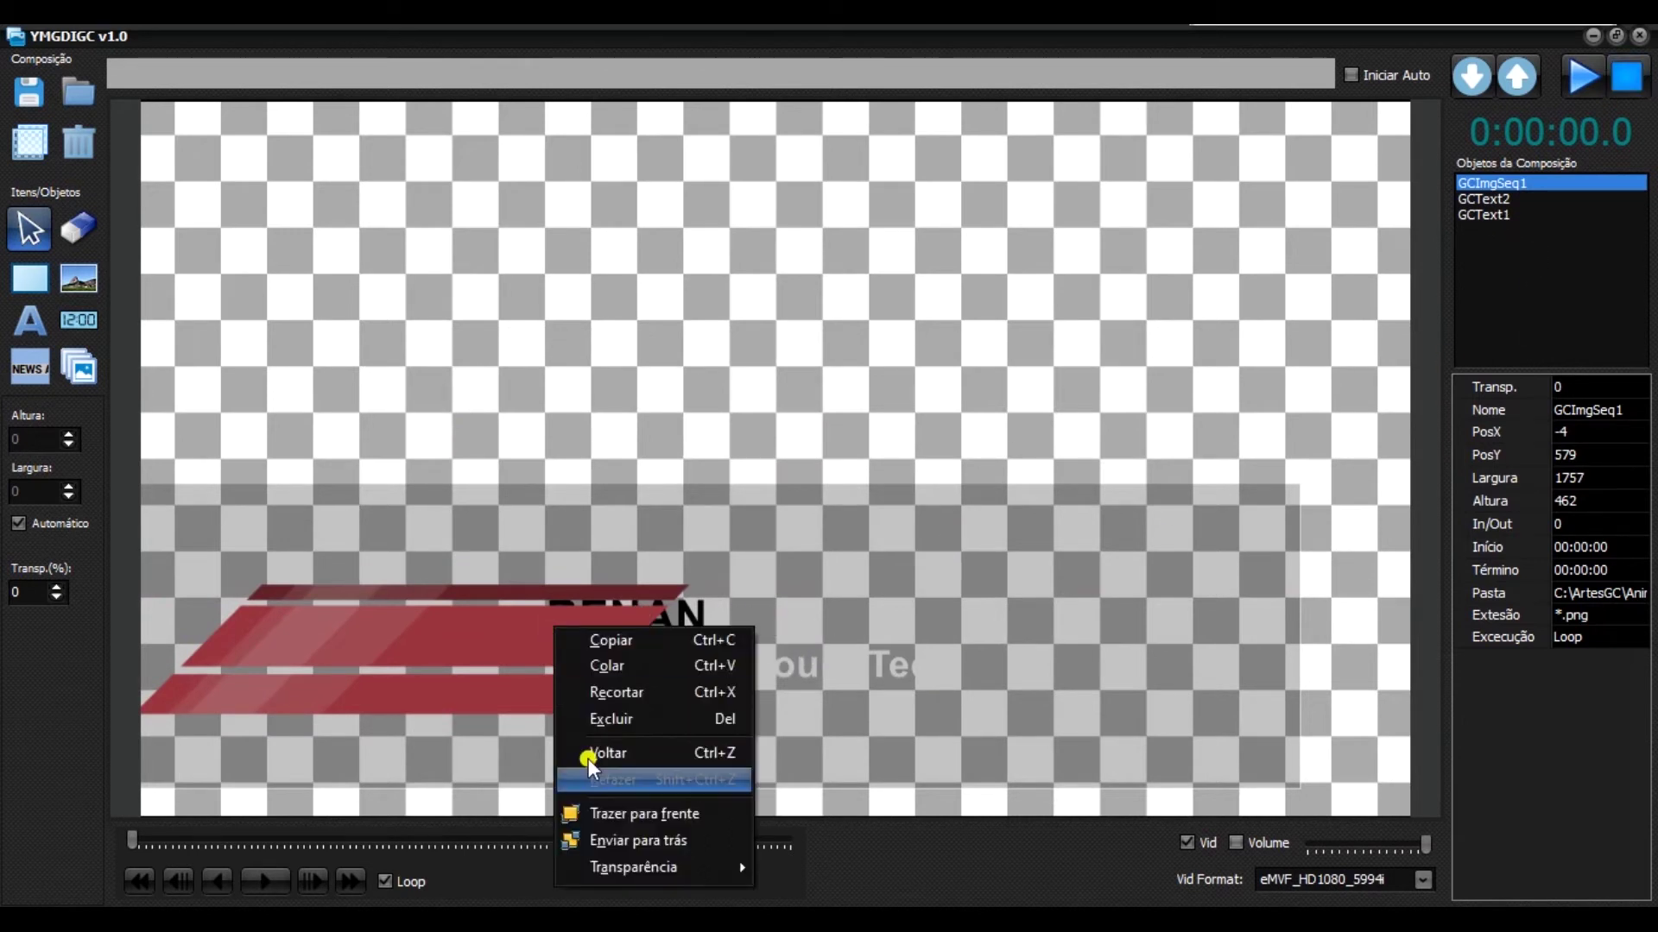
pyautogui.click(665, 839)
# Place the first-name text on the upper red bar and the YoungTech text, reduced to about 352 by 53, on the lower bar.
pyautogui.moveTo(655, 620); pyautogui.dragTo(368, 640)
pyautogui.moveTo(791, 676); pyautogui.dragTo(458, 702)
pyautogui.click(677, 454)
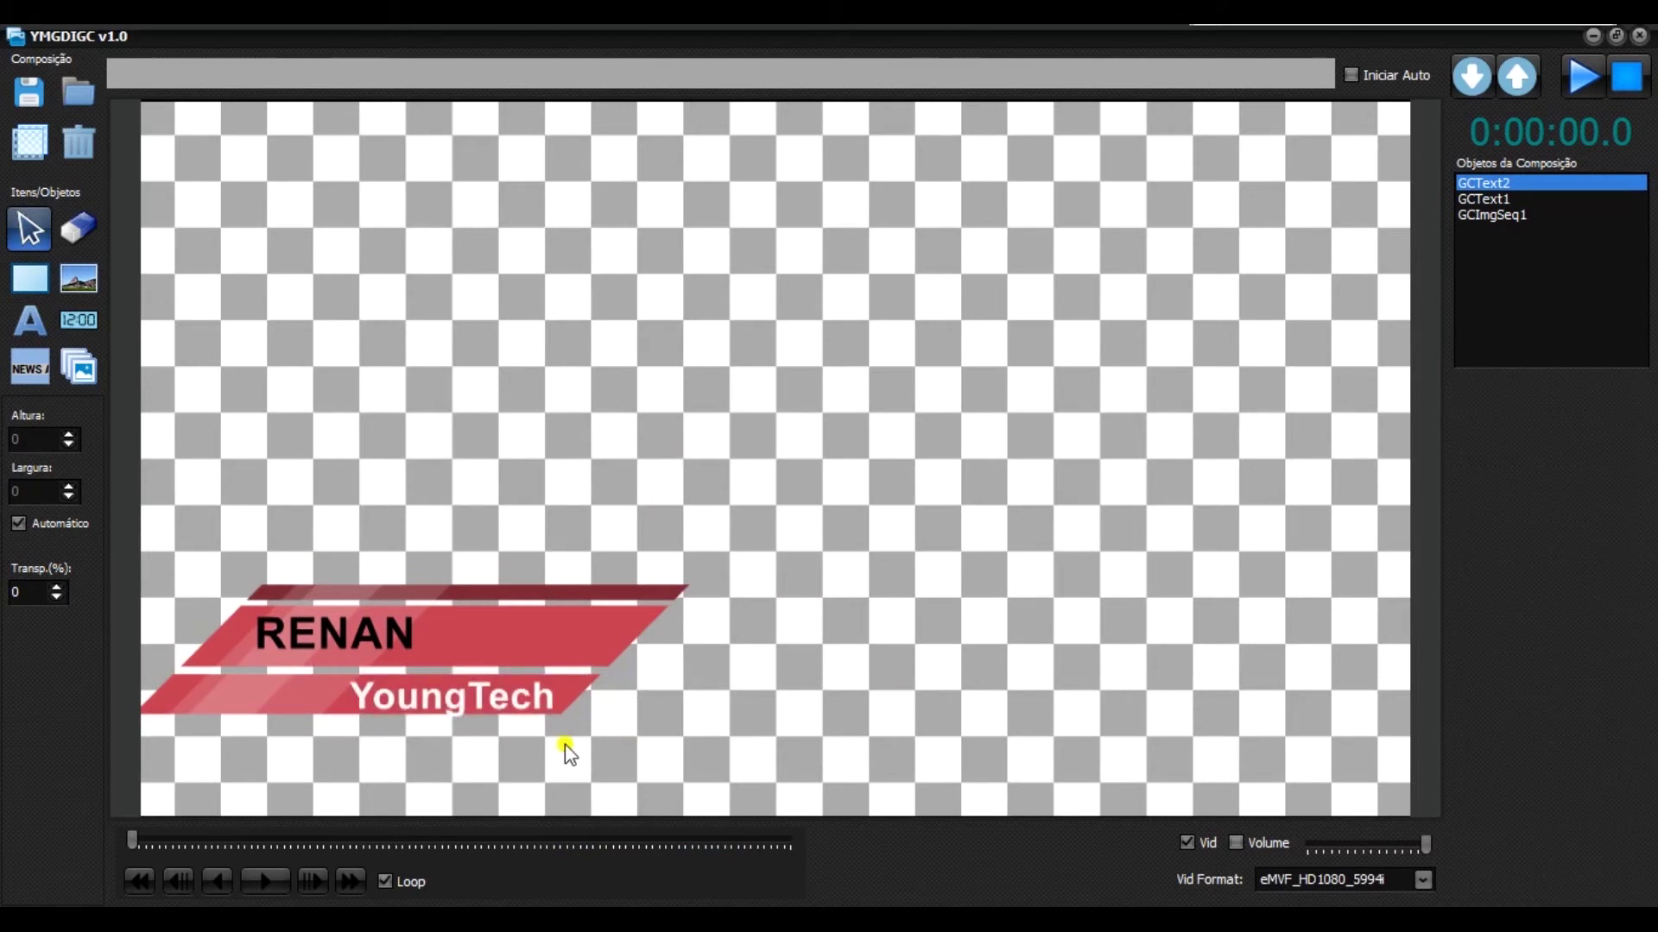
pyautogui.click(503, 704)
pyautogui.moveTo(481, 712); pyautogui.dragTo(509, 693)
pyautogui.click(697, 345)
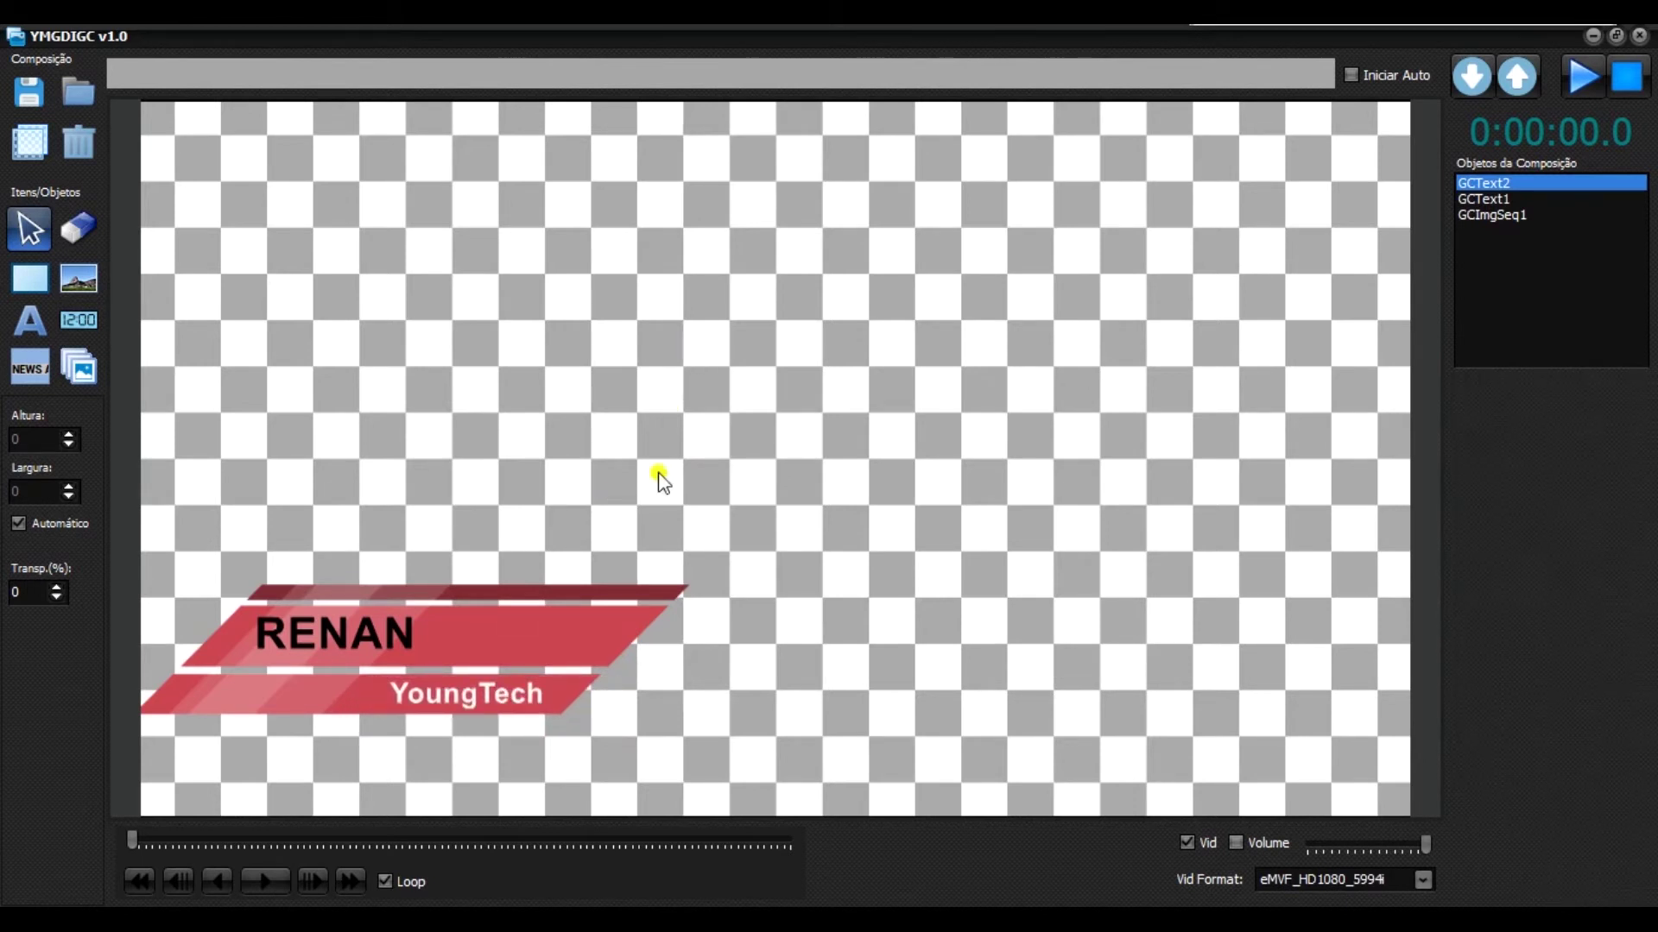
# Play and stop the composition, and extend the first-name text's end time.
pyautogui.click(1589, 85)
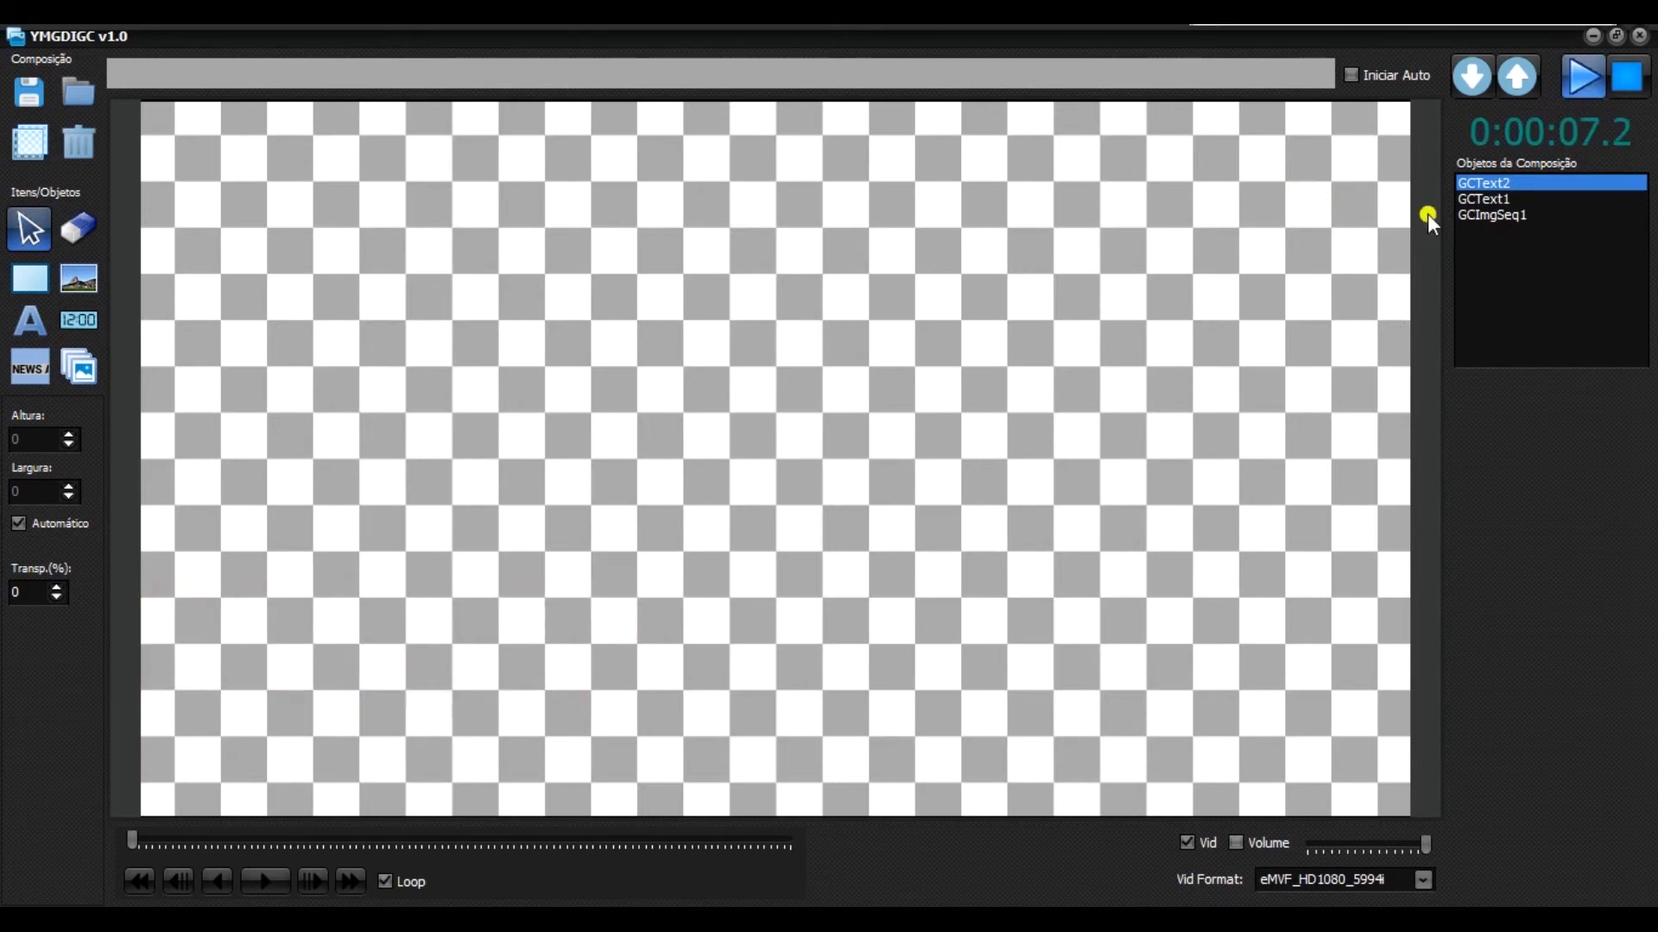
pyautogui.click(1641, 80)
pyautogui.click(1482, 198)
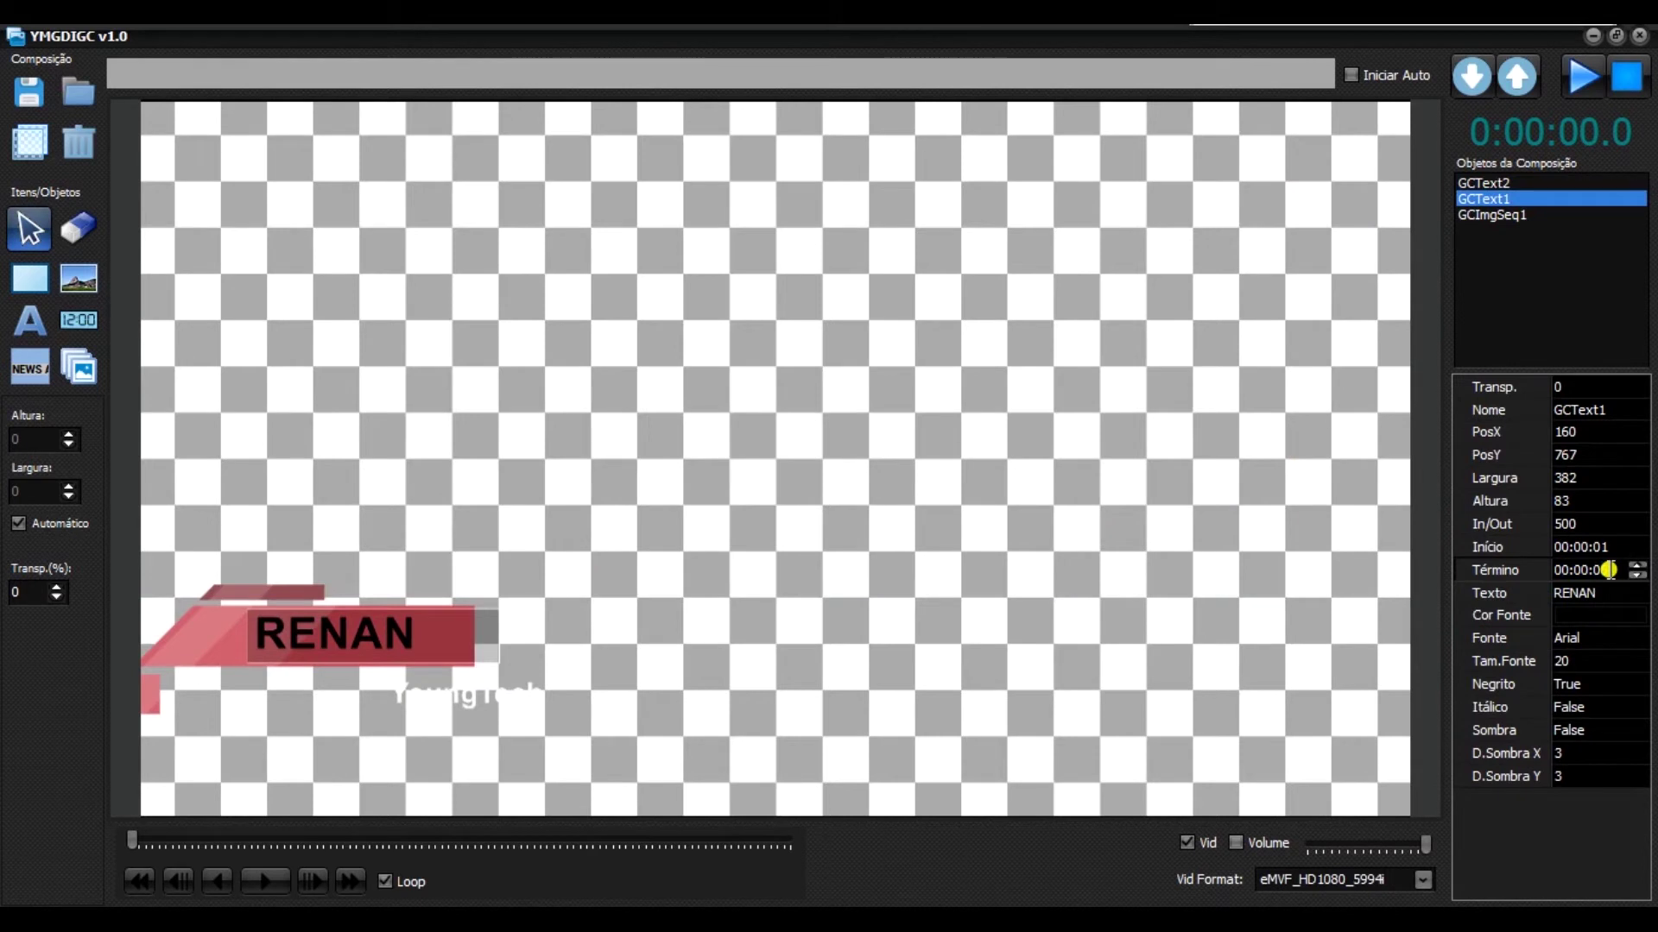
# Set the YoungTech text's end time to 00:00:05 and play the composition.
pyautogui.click(1485, 185)
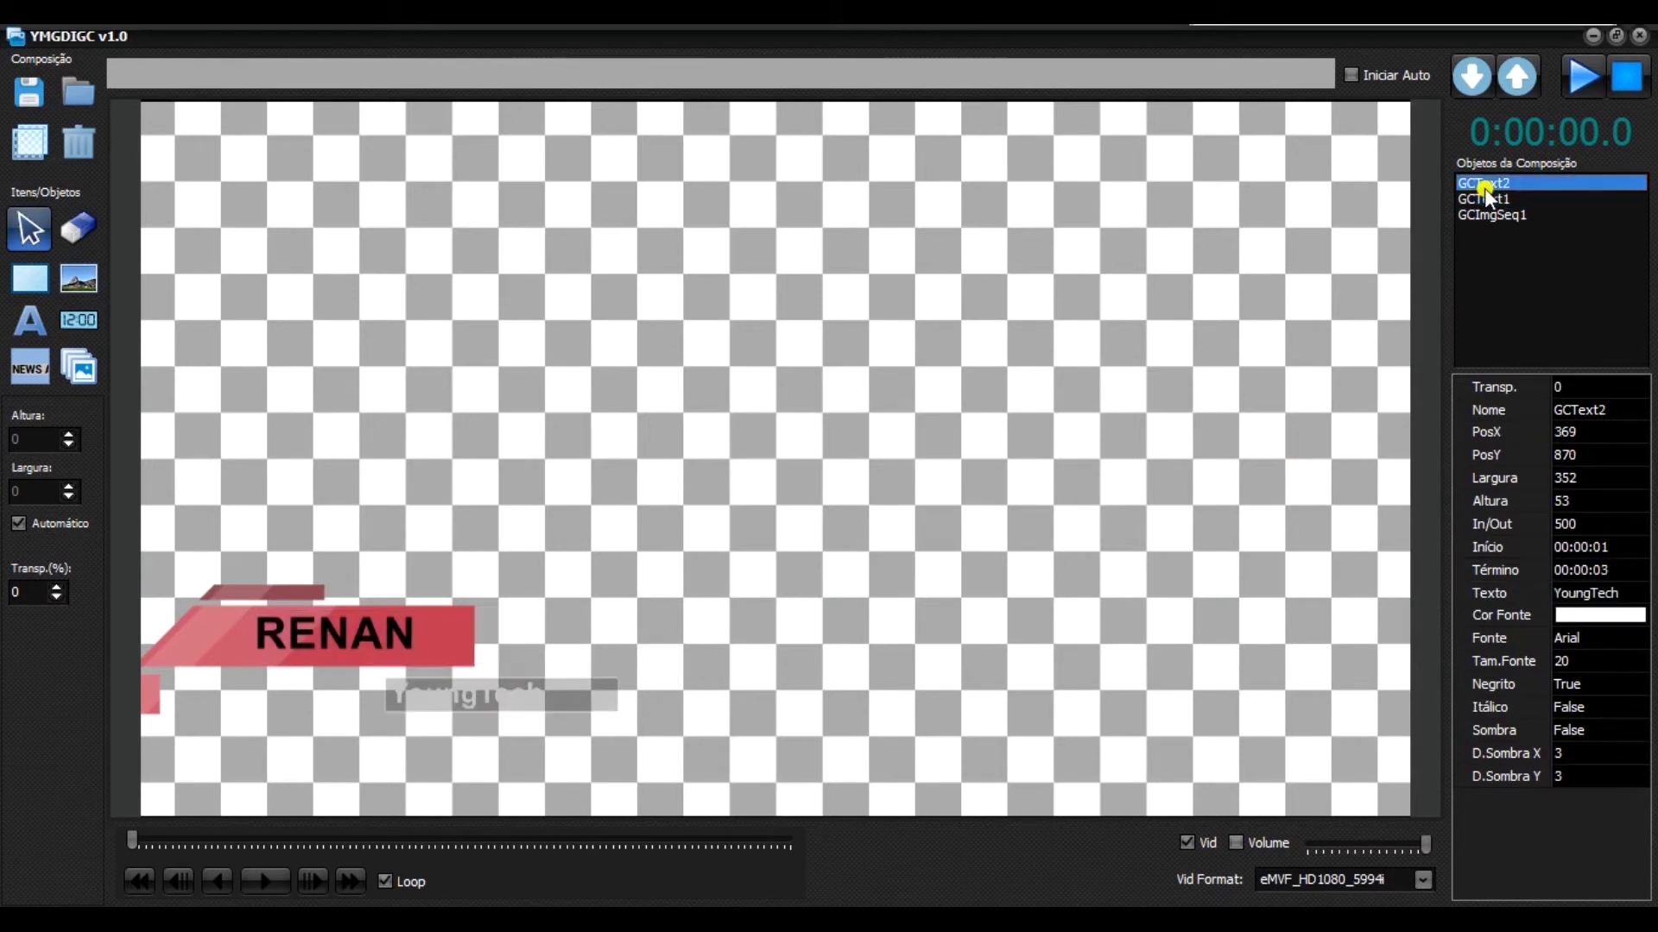
pyautogui.click(1608, 572)
pyautogui.click(1579, 79)
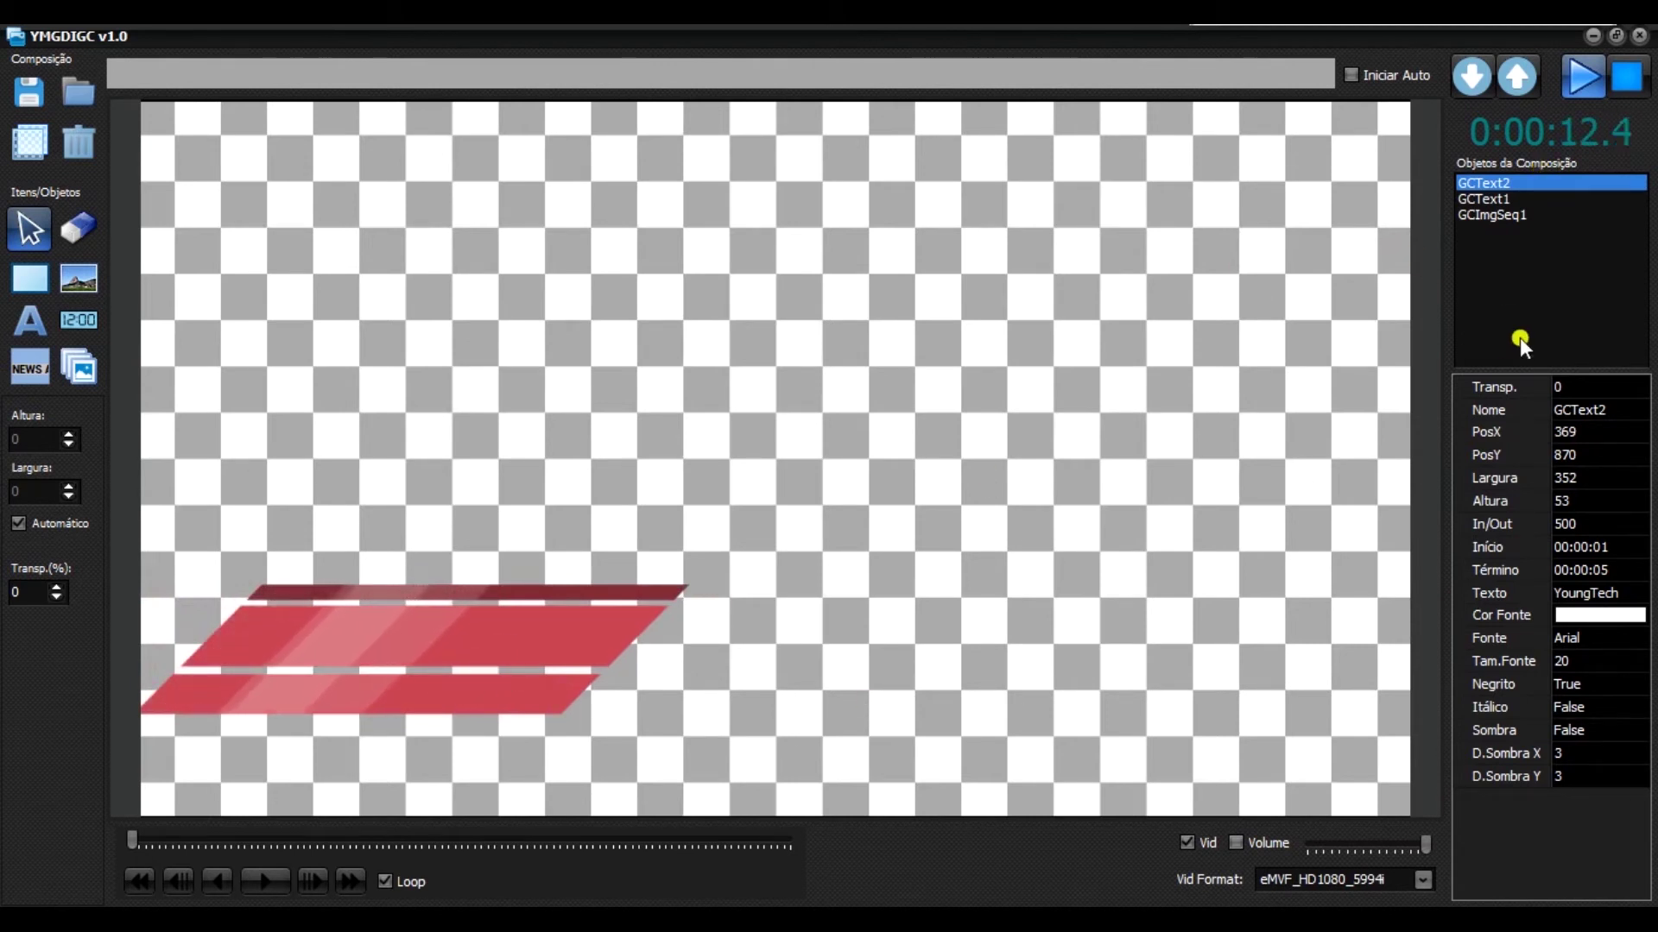
# Set the image sequence's execution mode to Normal and stop the playback.
pyautogui.click(1501, 198)
pyautogui.click(1505, 214)
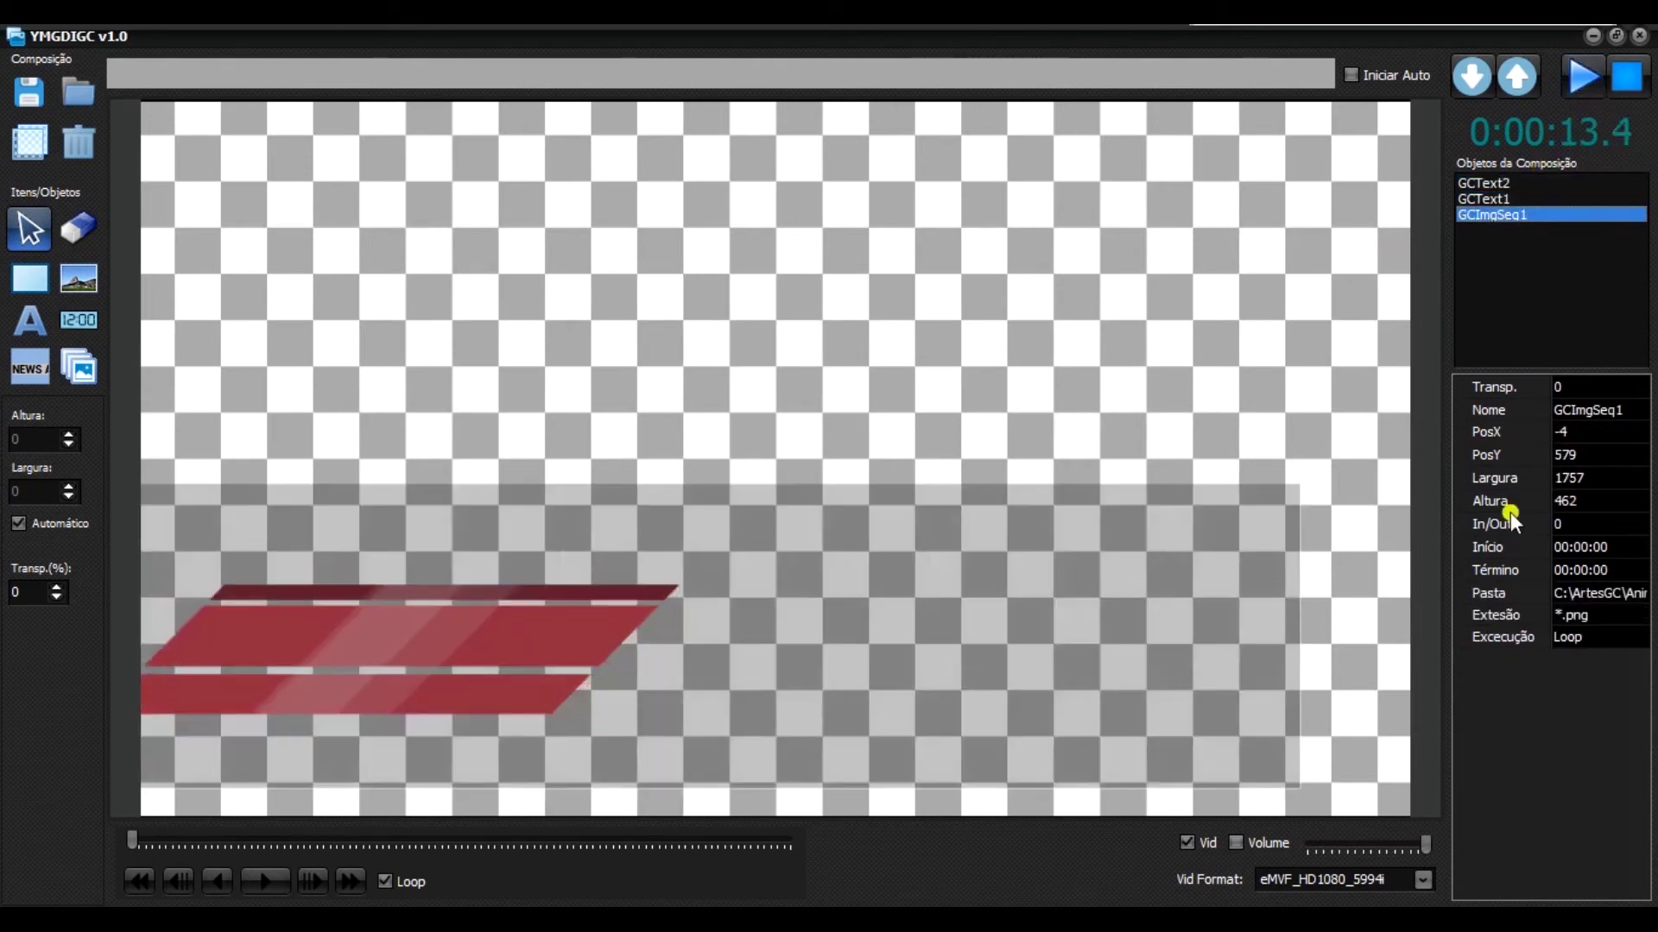
pyautogui.click(1585, 637)
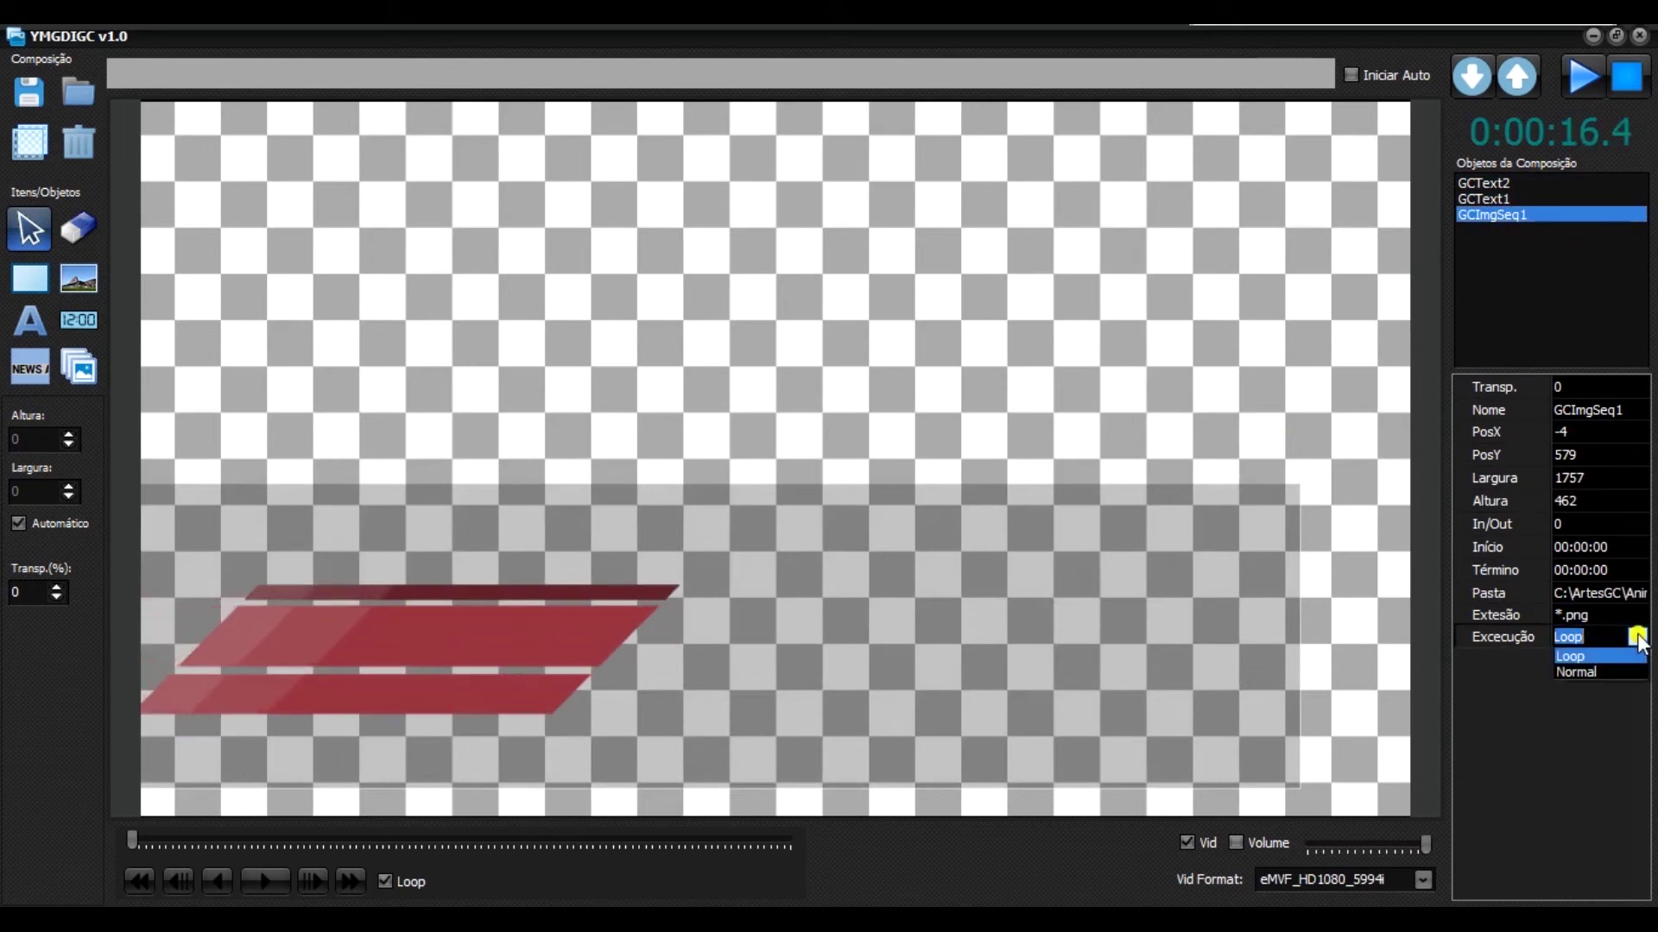
pyautogui.click(1583, 674)
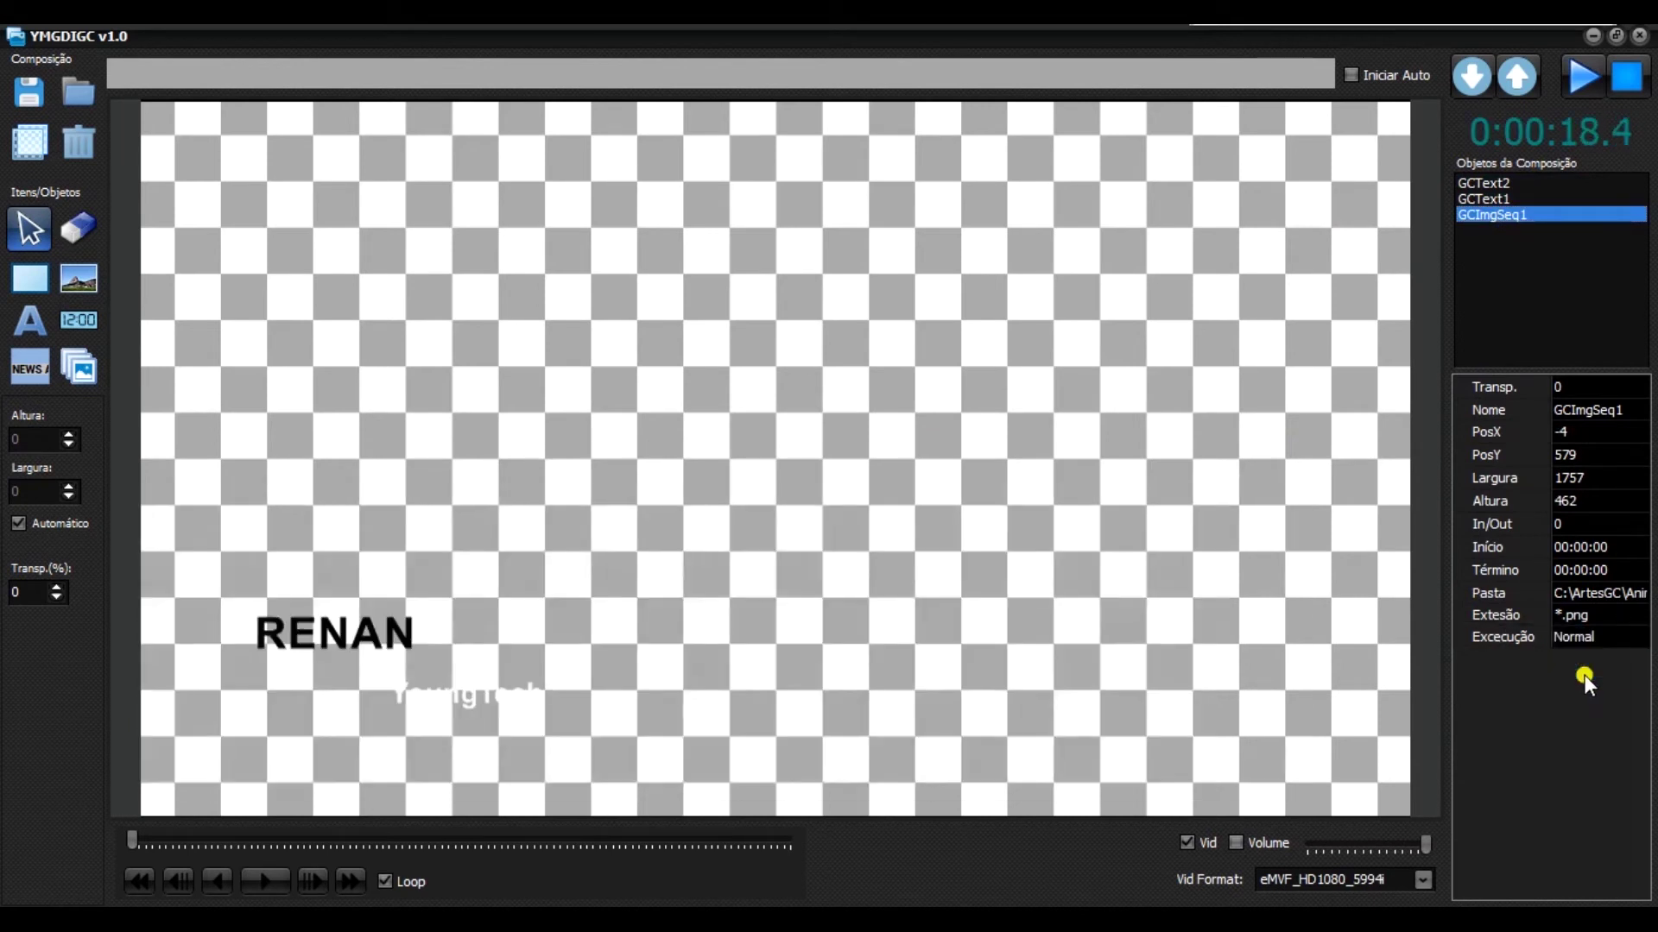
pyautogui.click(1626, 76)
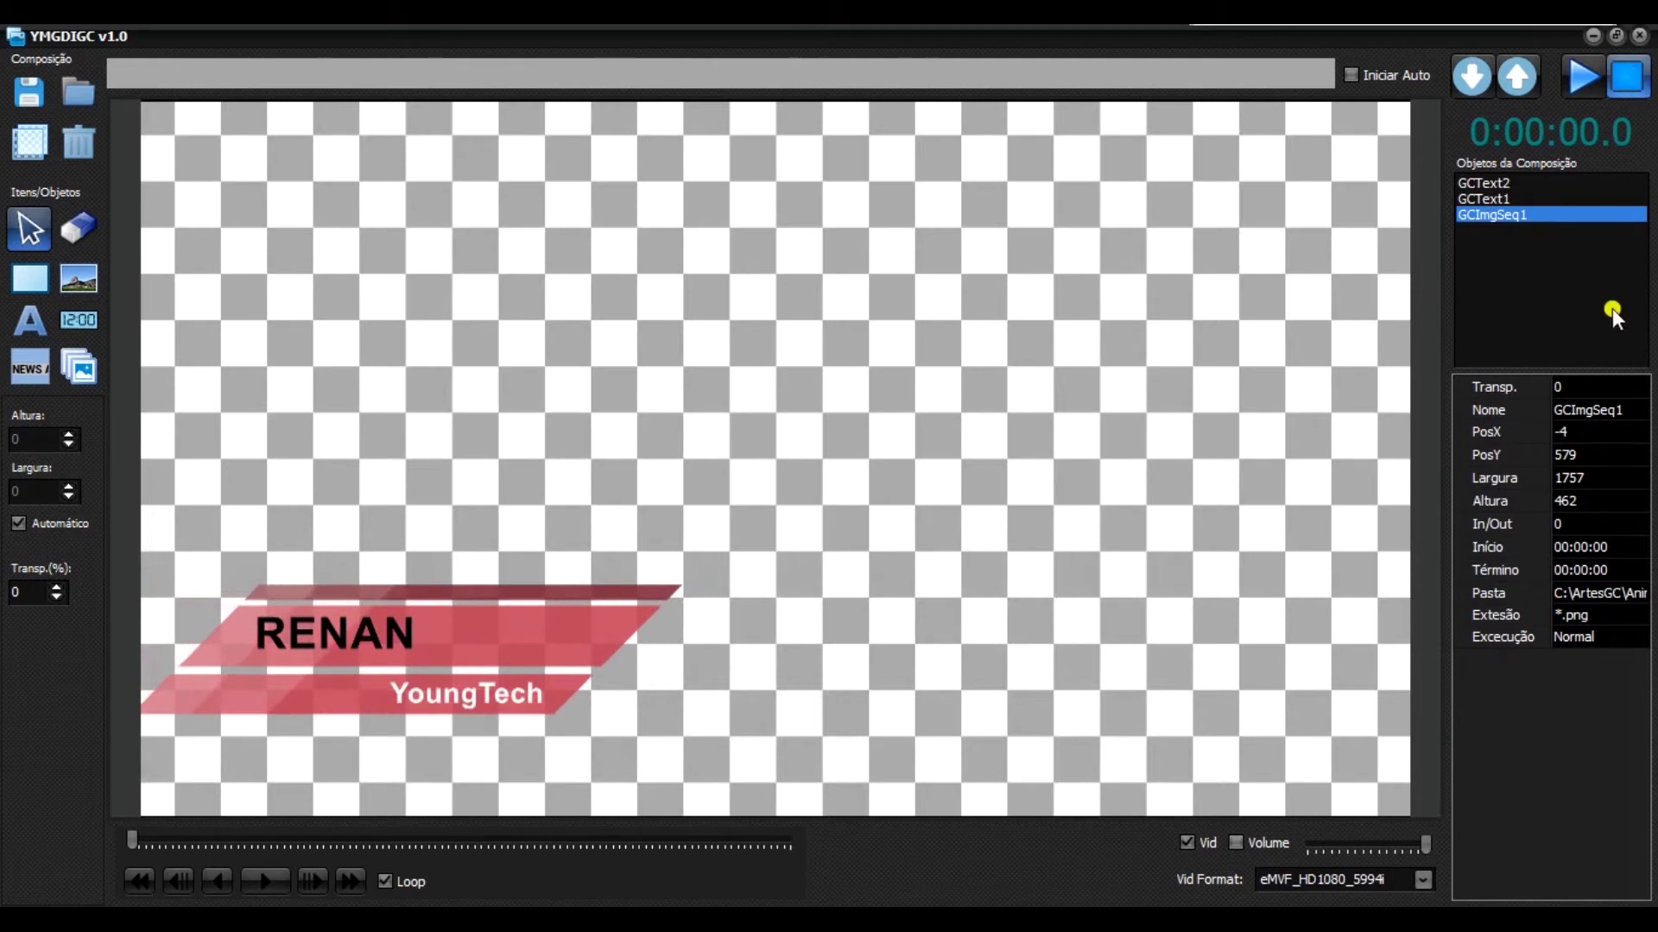
# Play the composition once more, stop it, and save it as GC03.
pyautogui.click(1588, 71)
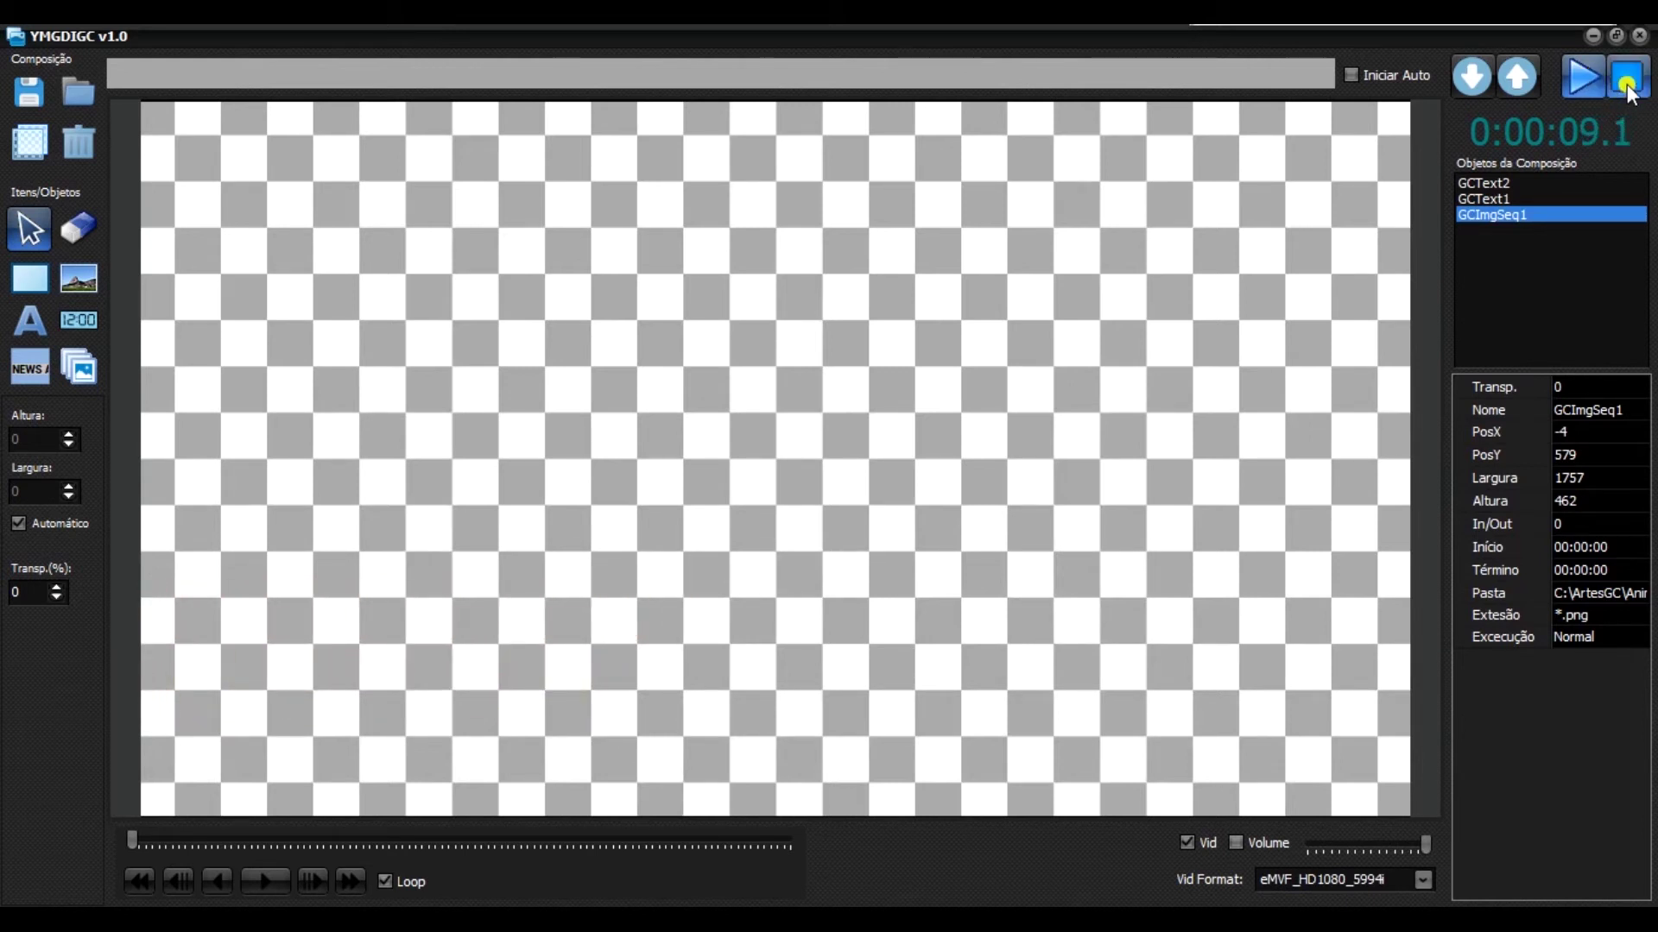
pyautogui.click(1628, 86)
pyautogui.click(32, 92)
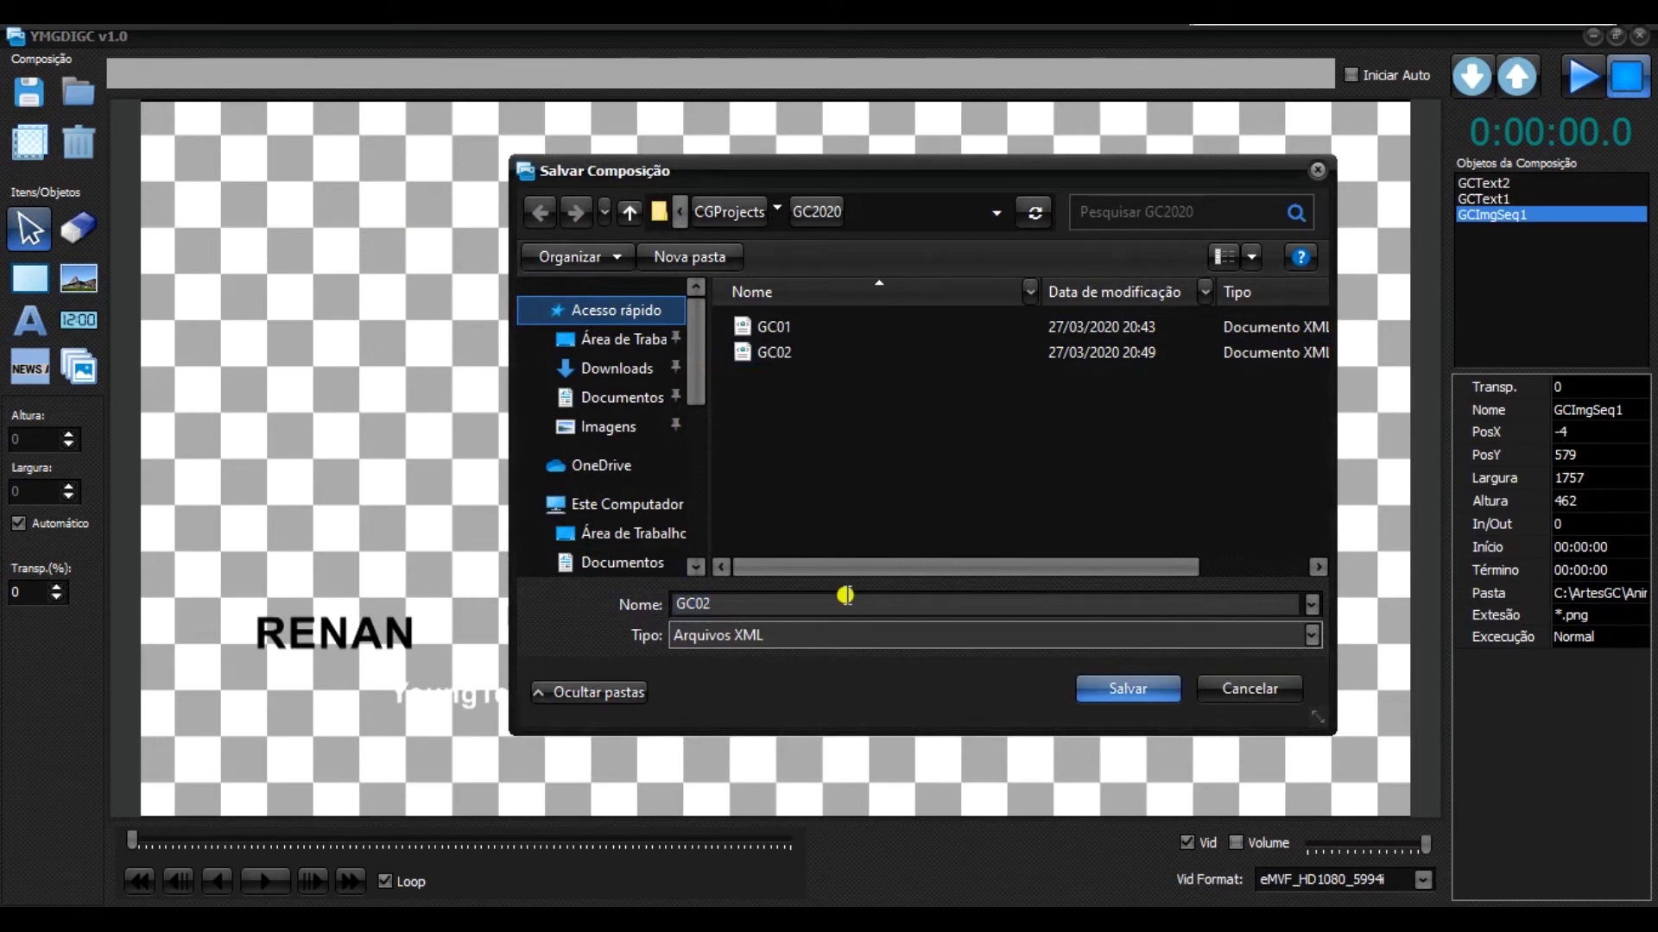
pyautogui.click(1102, 684)
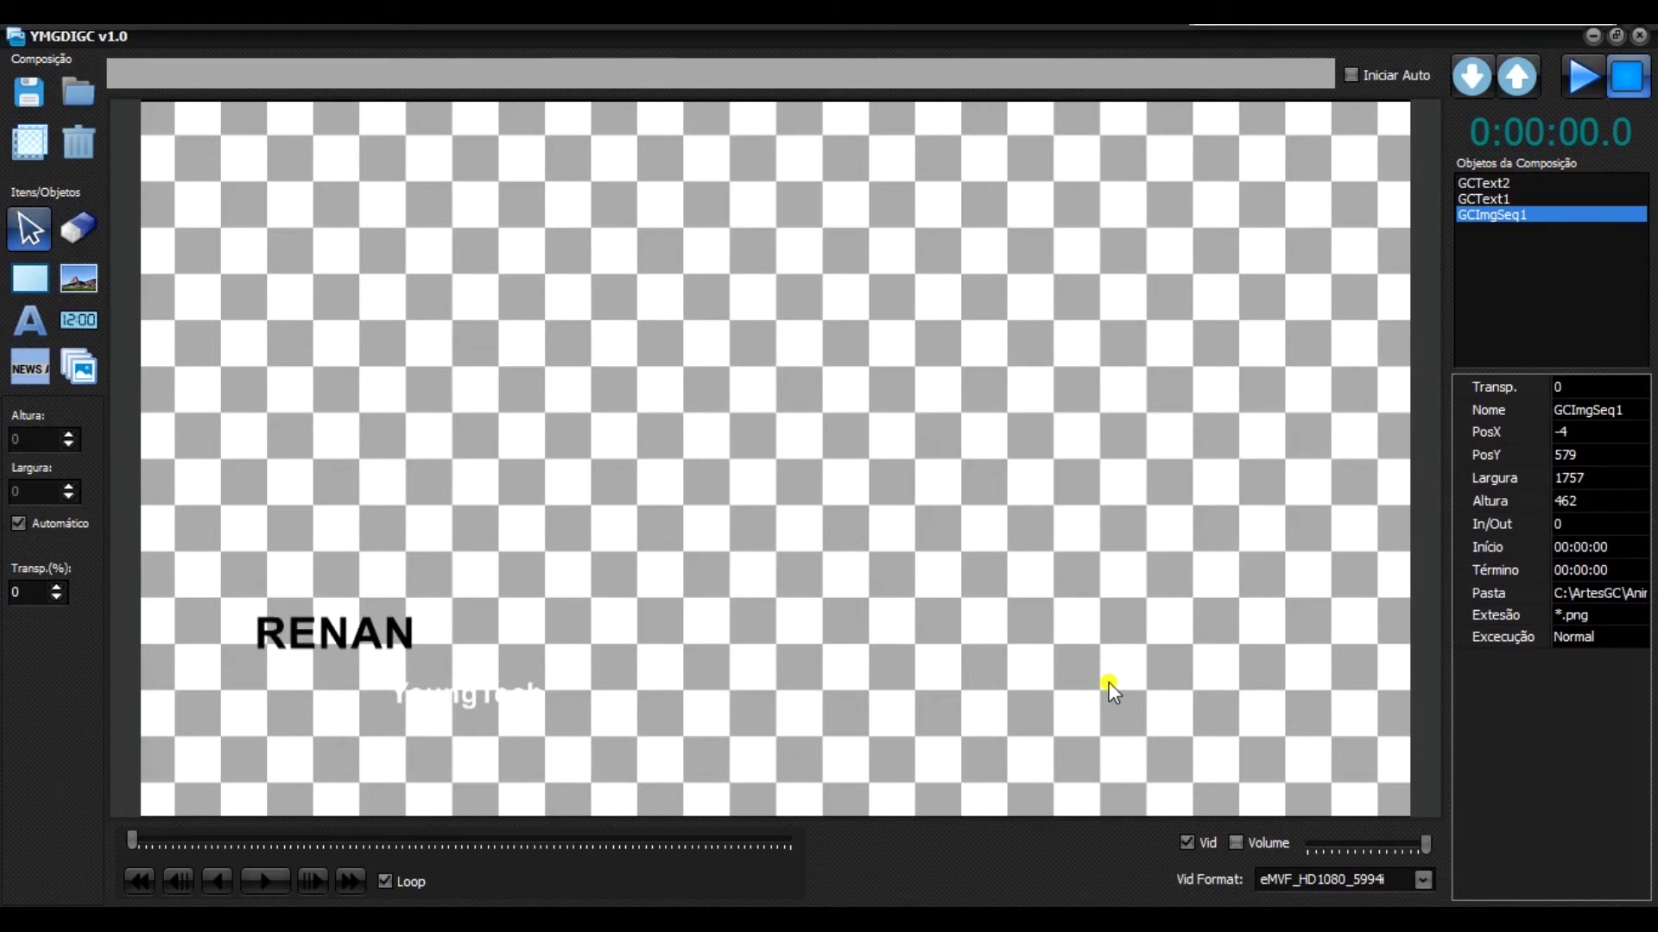
# Switch to VideoLive Switcher and play the clip in input 02.
pyautogui.hotkey('alt', 'Tab')
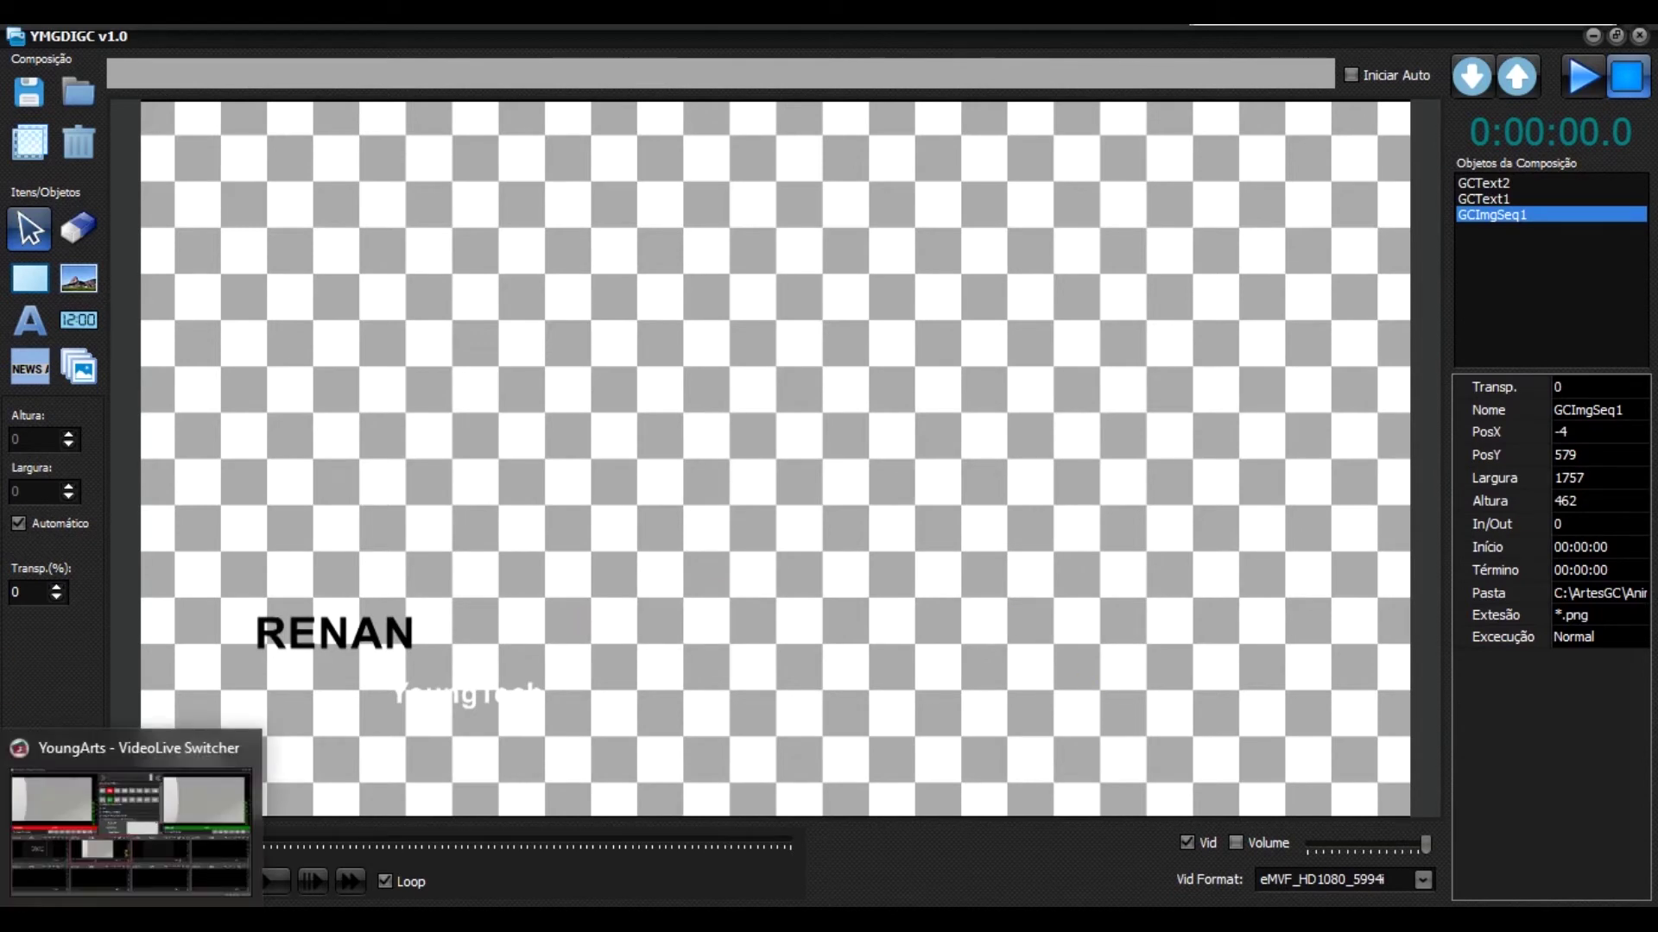
pyautogui.click(484, 650)
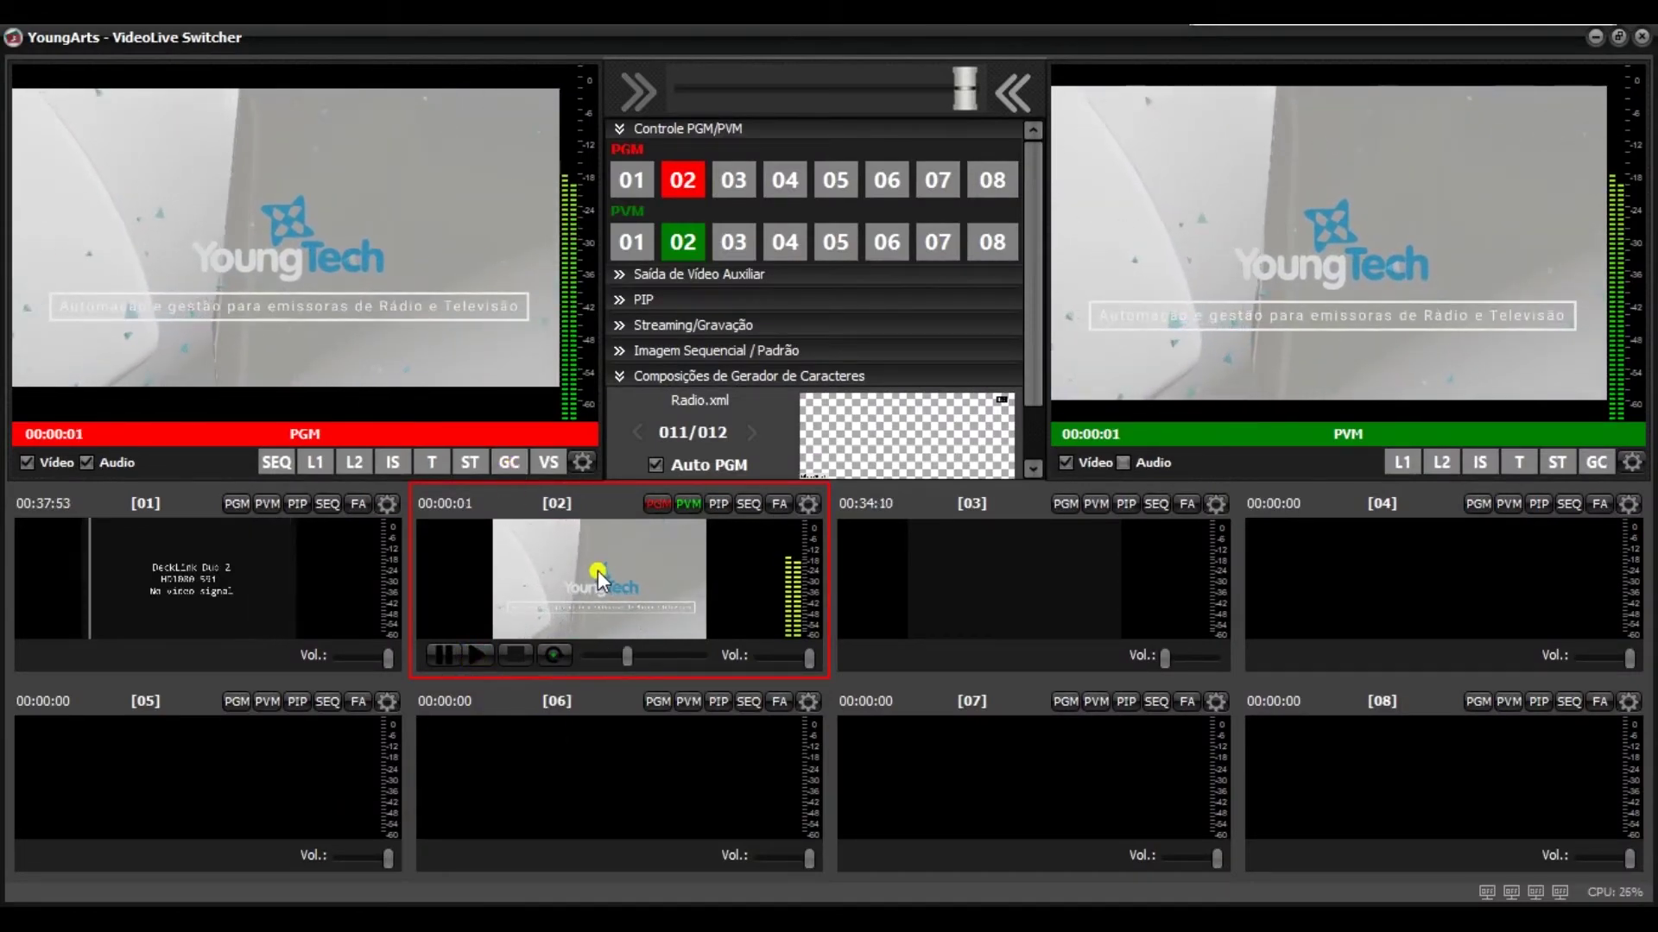
# Load the GC01.xml composition from the GC2020 folder onto the program output.
pyautogui.moveTo(1039, 362); pyautogui.dragTo(1040, 397)
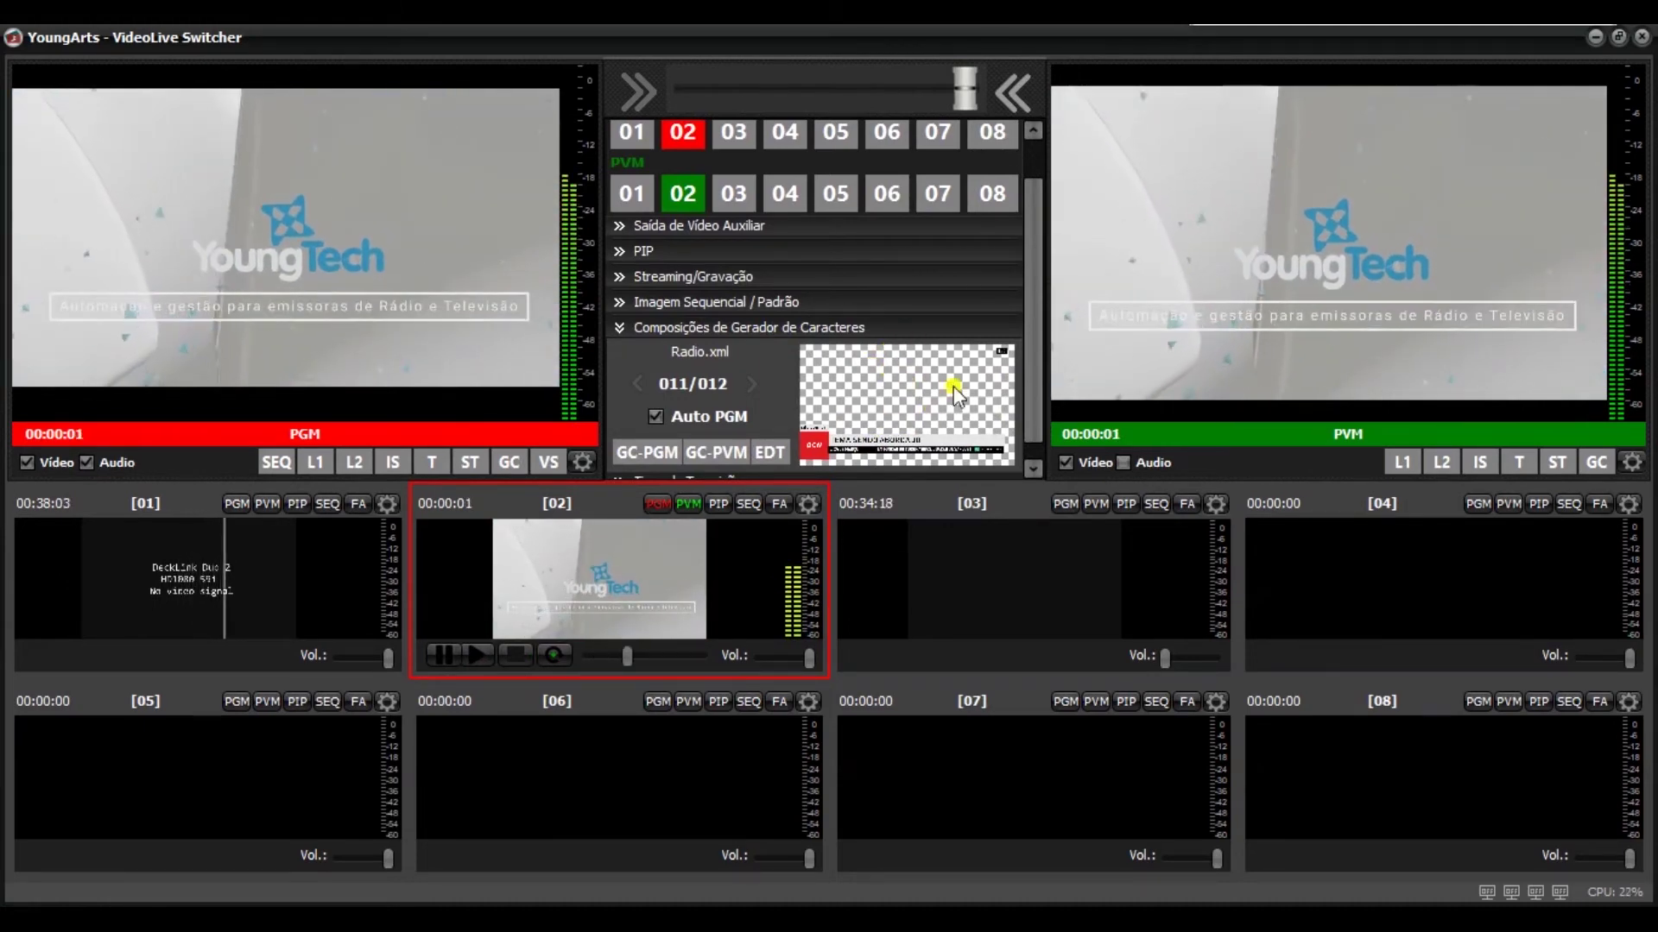
pyautogui.doubleClick(898, 412)
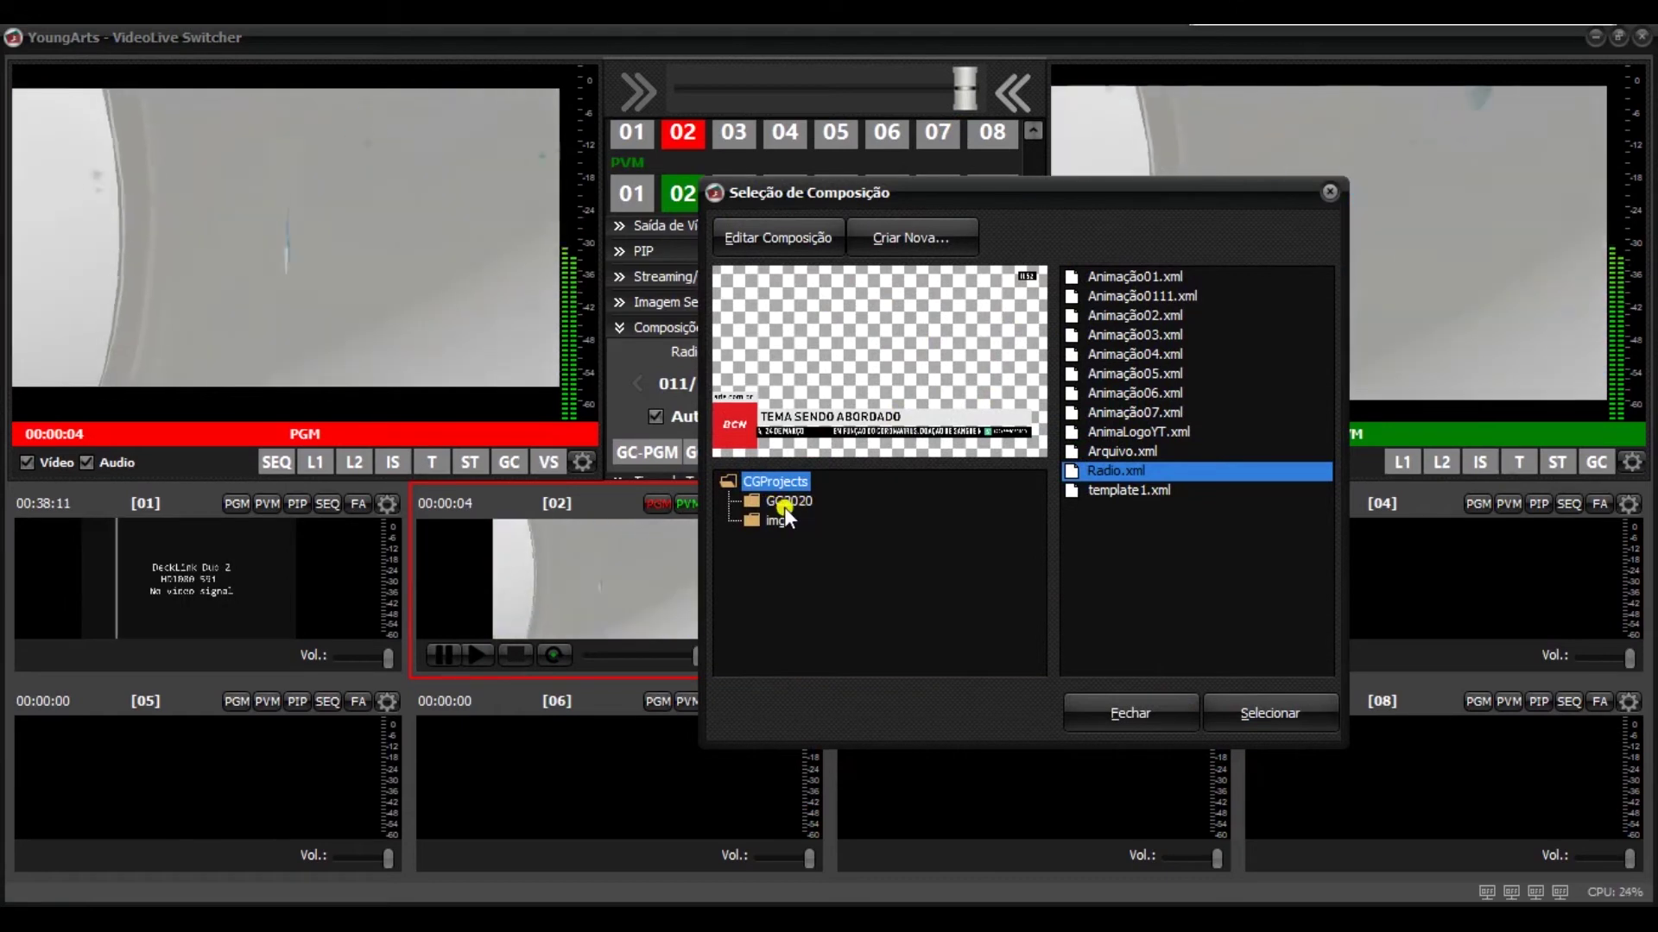
pyautogui.click(784, 504)
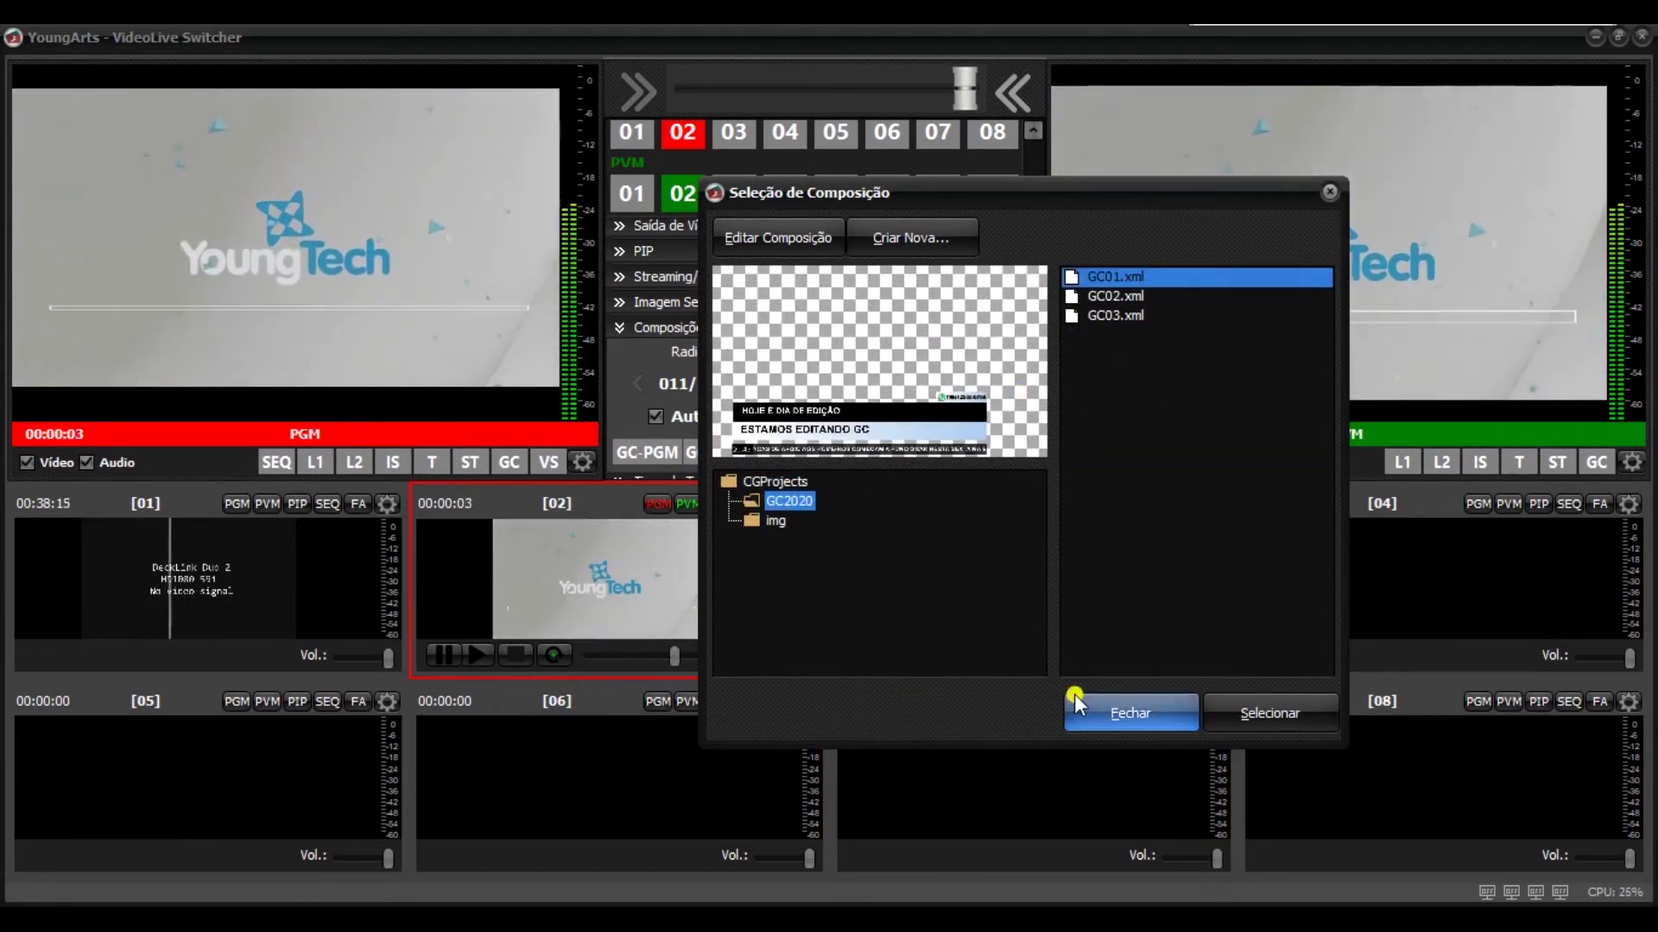
pyautogui.moveTo(781, 191); pyautogui.dragTo(947, 187)
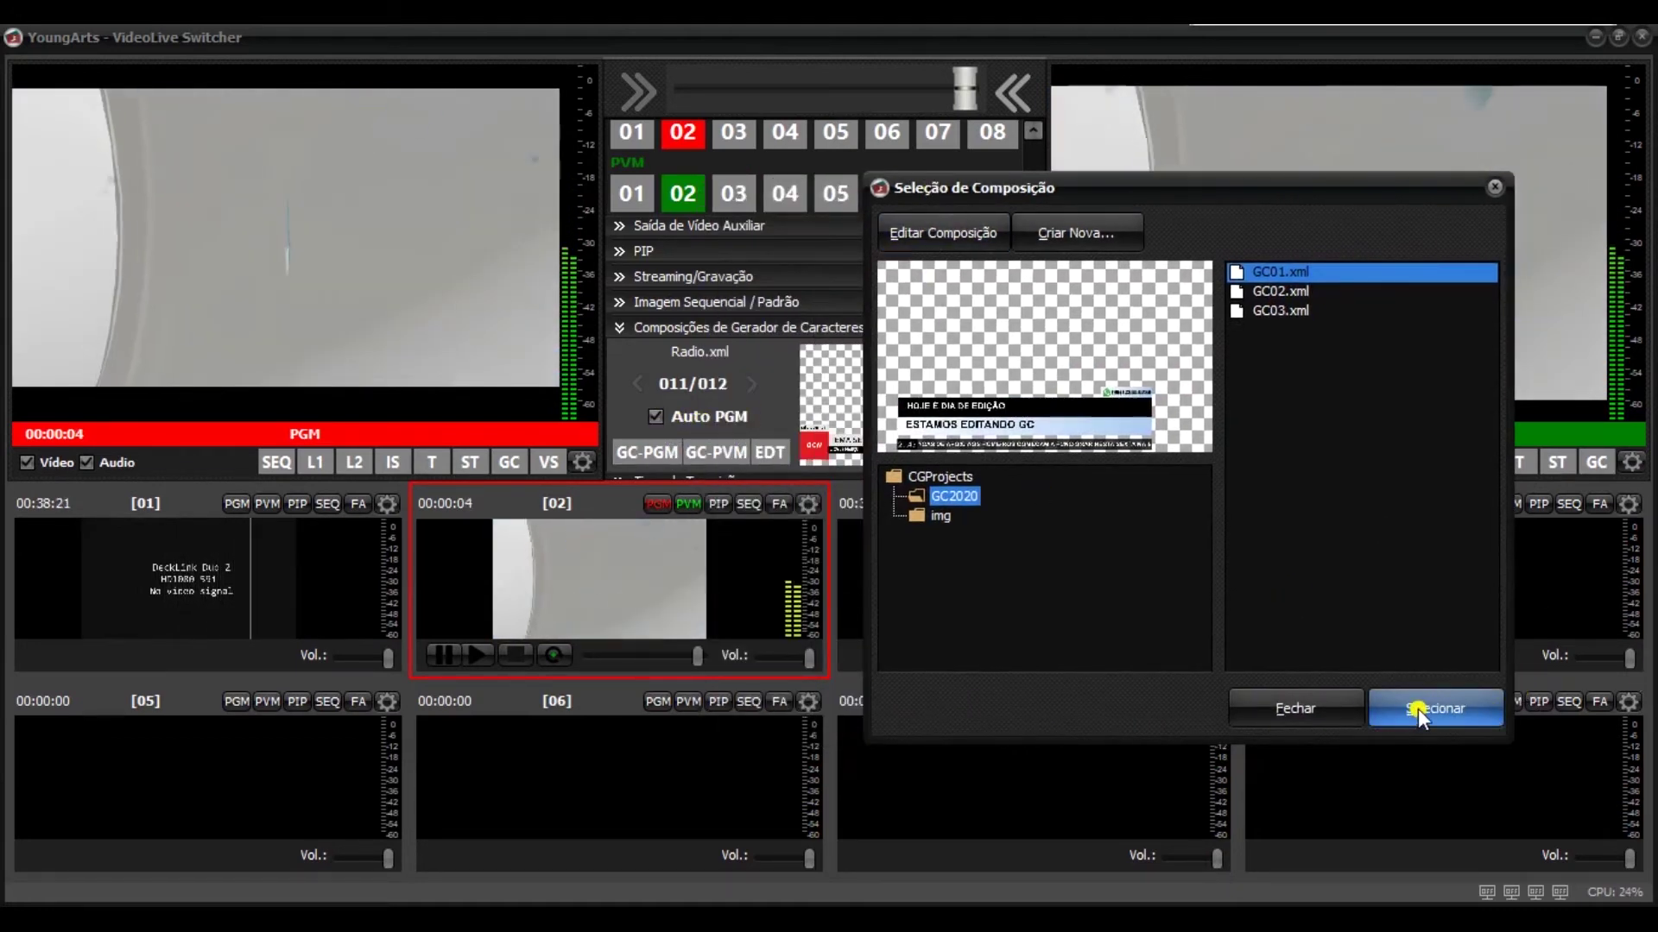
pyautogui.click(1418, 708)
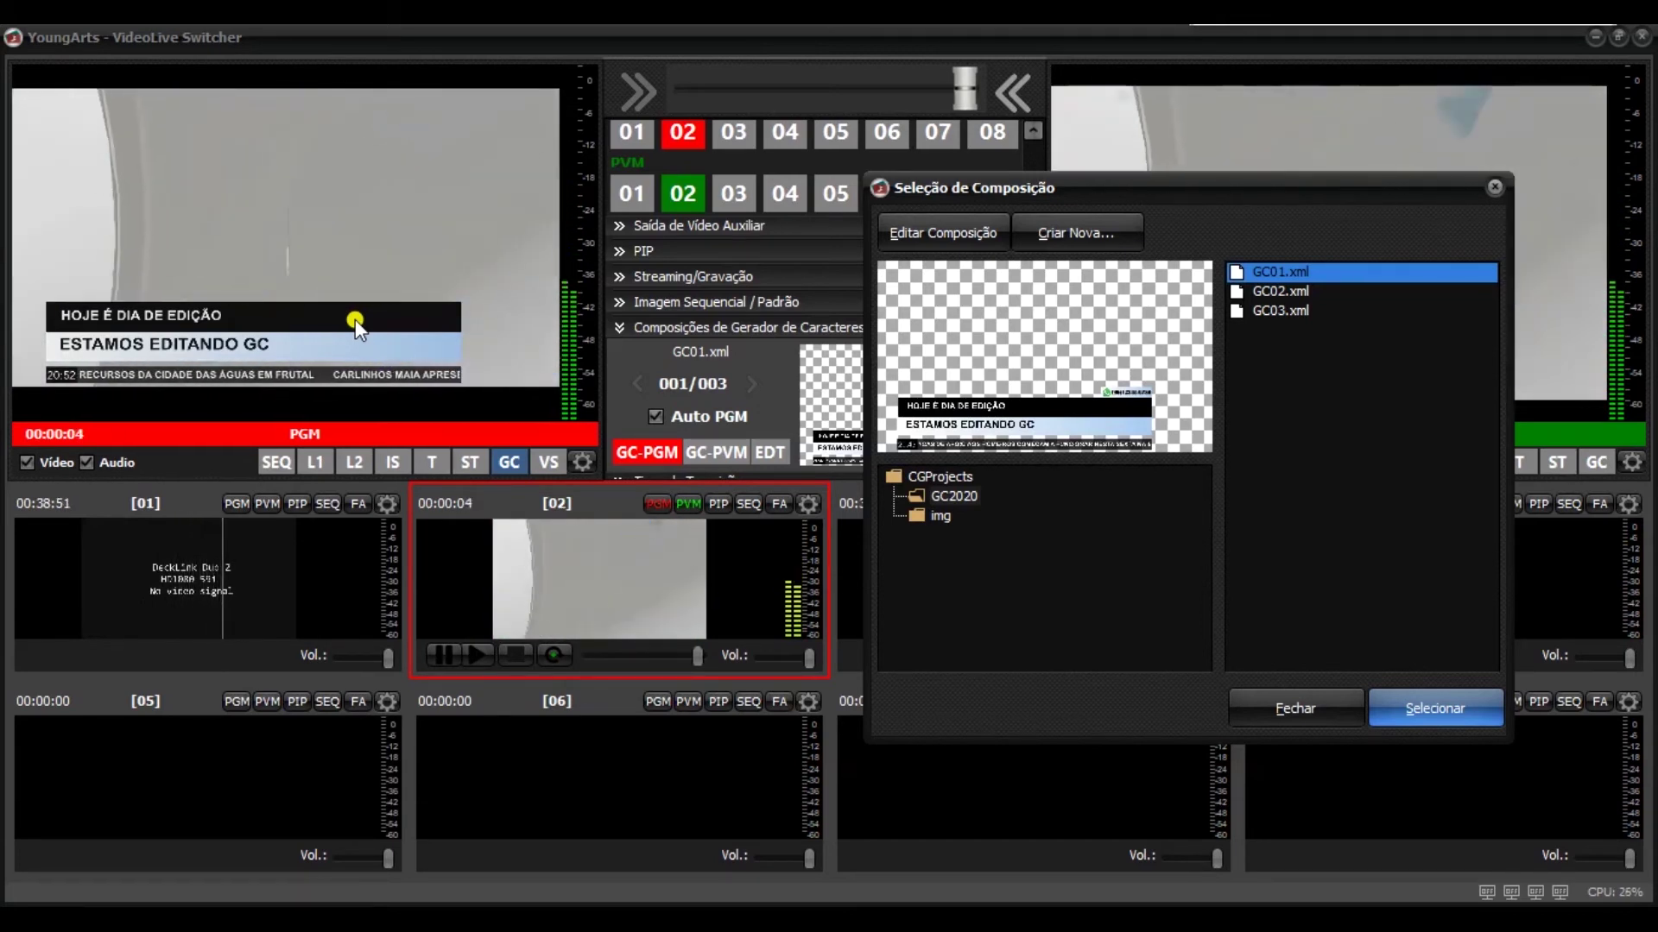
# Load GC02.xml and GC03.xml in turn onto the program output, then close the composition selection and take the graphics off air.
pyautogui.click(1291, 291)
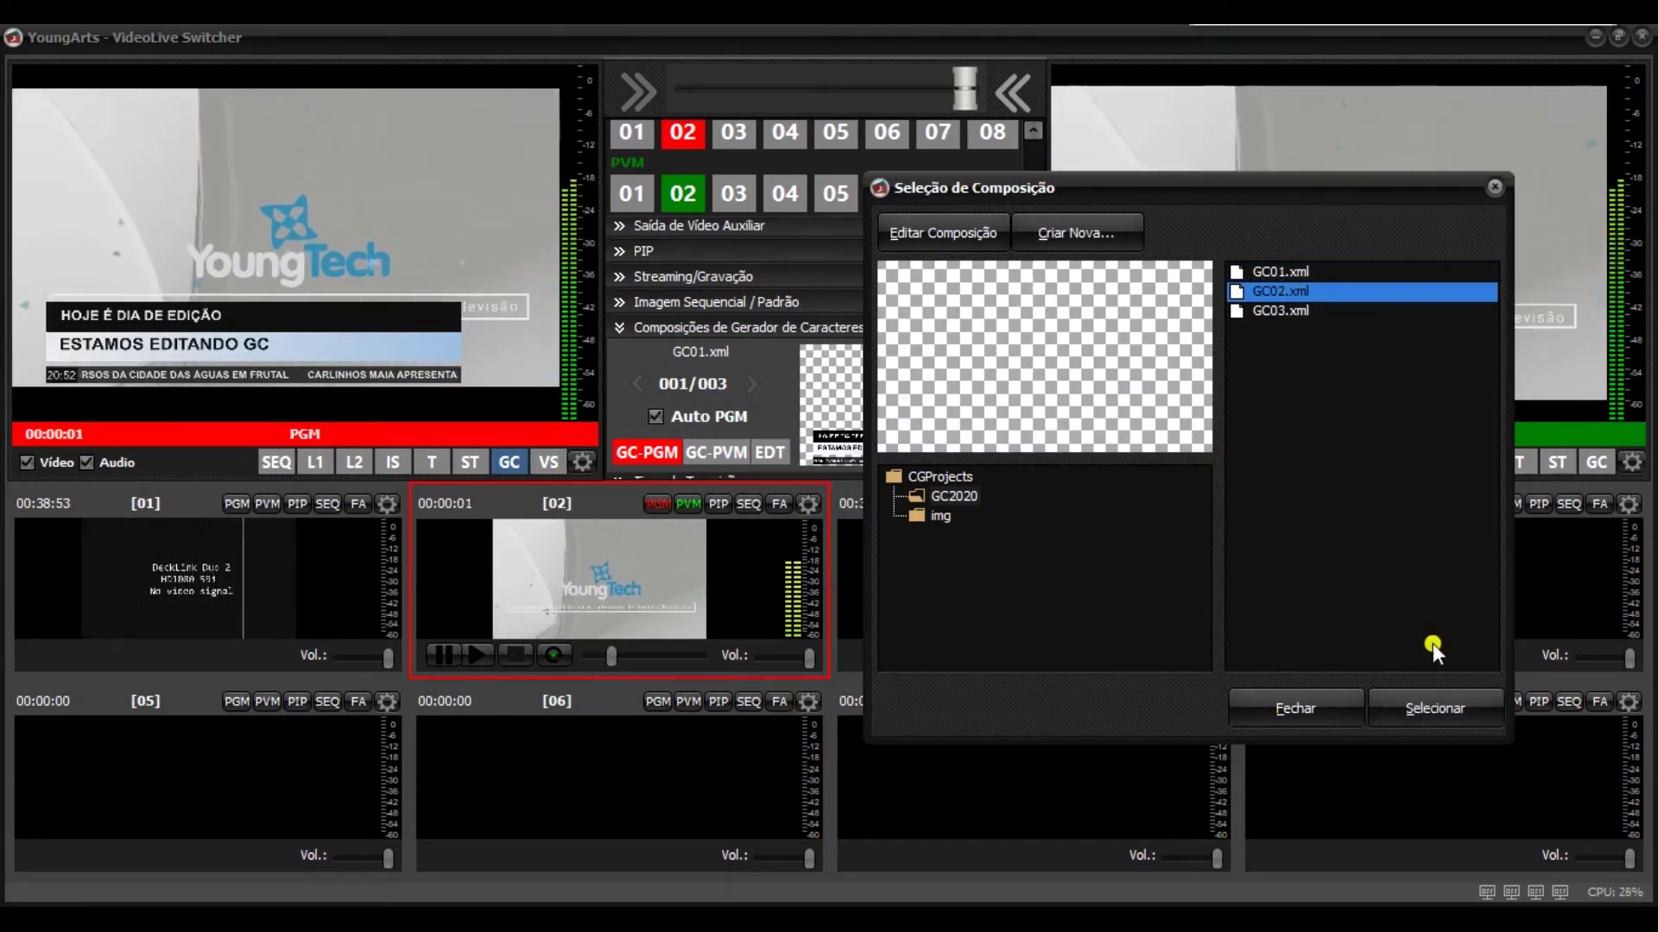
pyautogui.click(1428, 706)
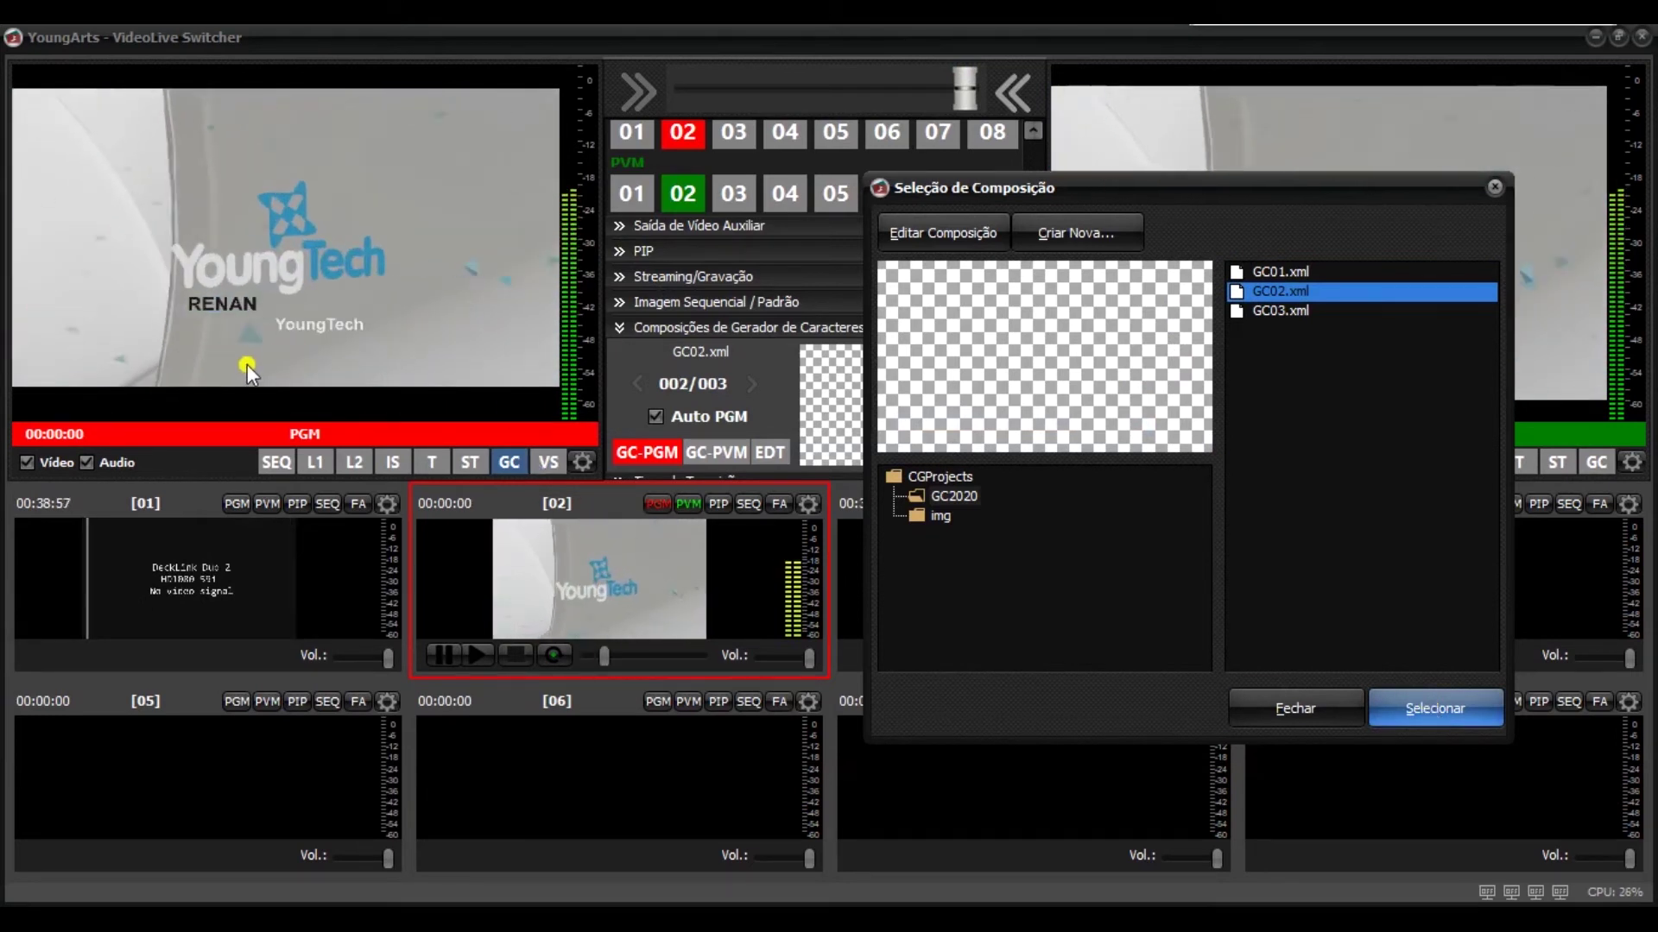
pyautogui.click(1274, 310)
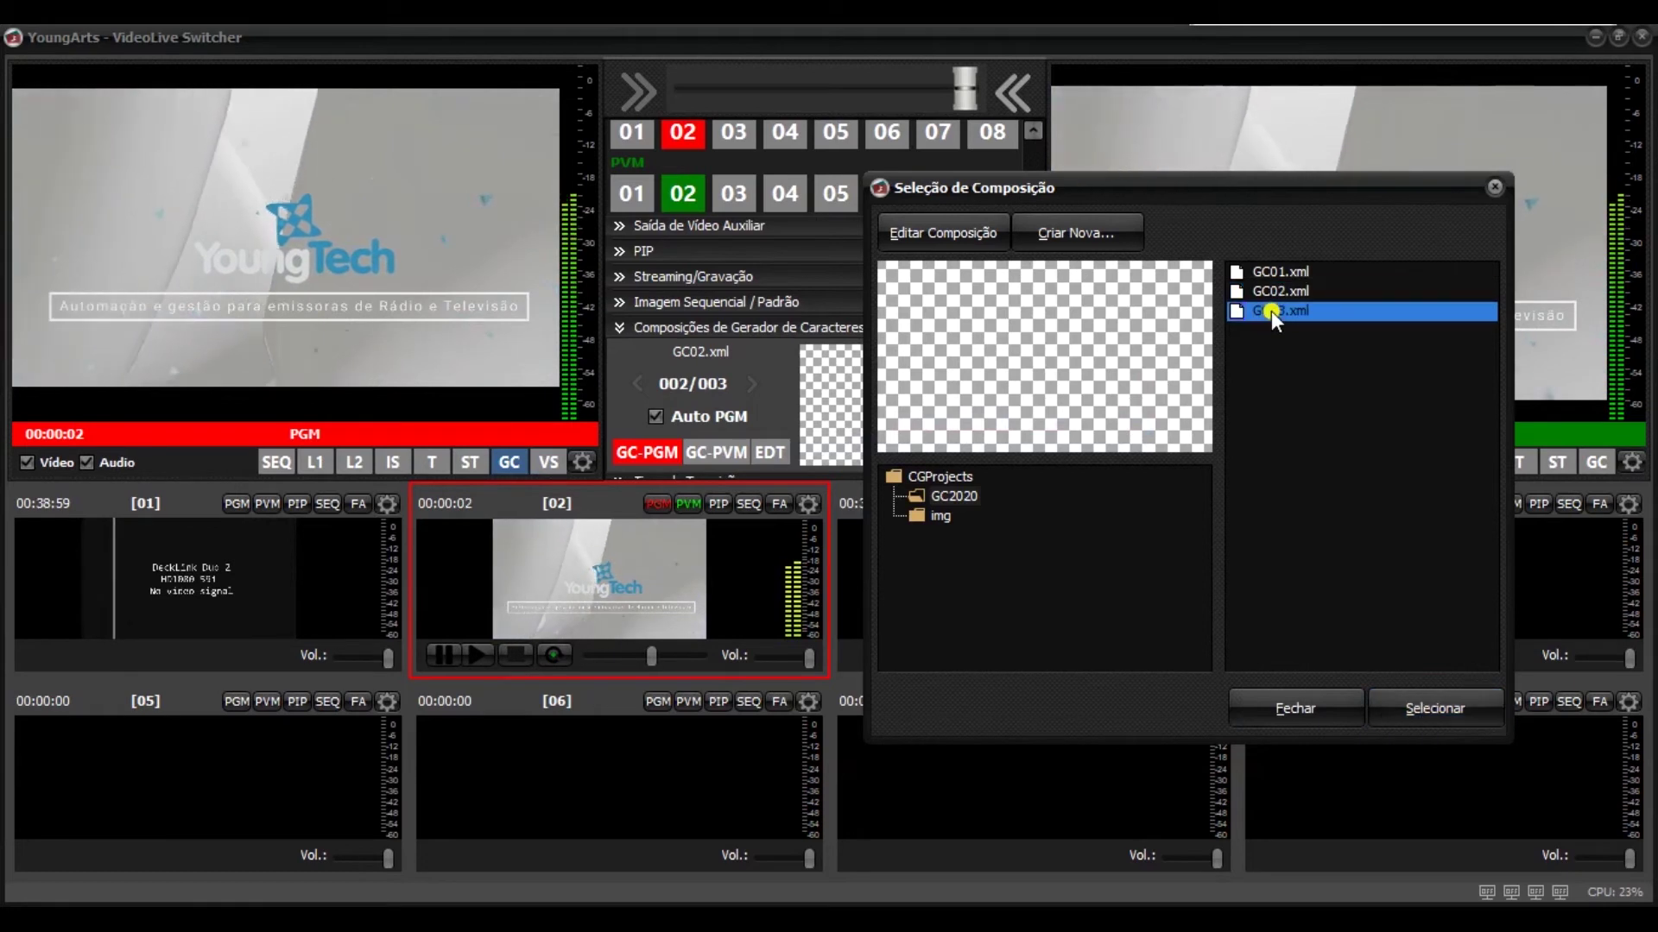
pyautogui.click(1427, 708)
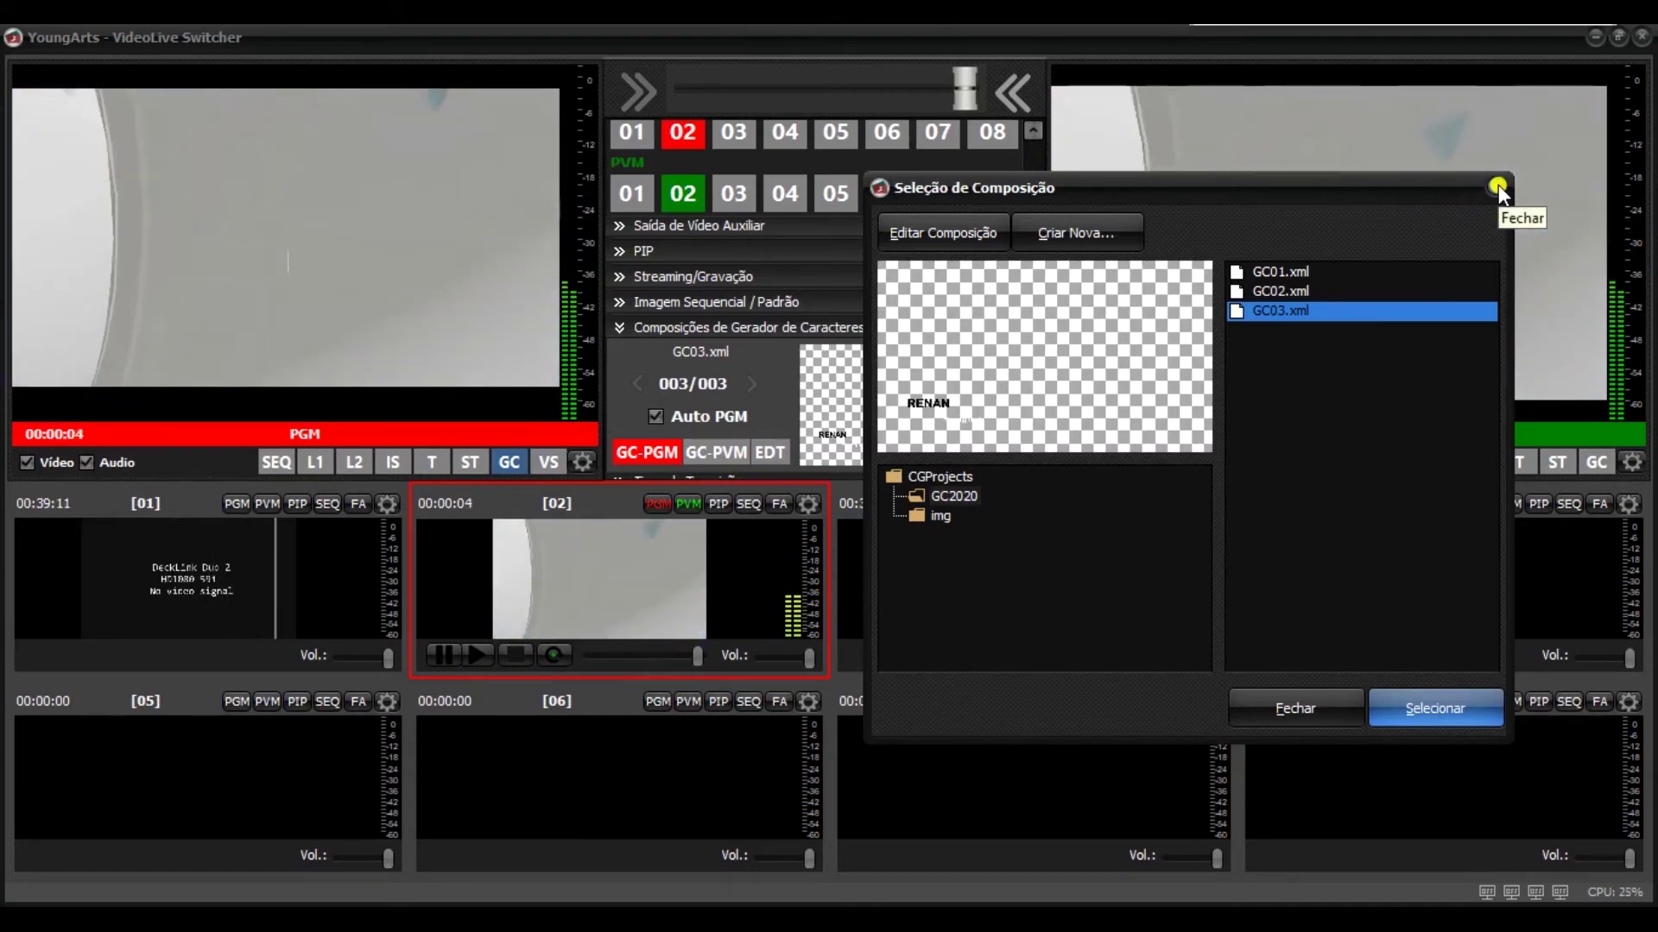
pyautogui.click(1499, 184)
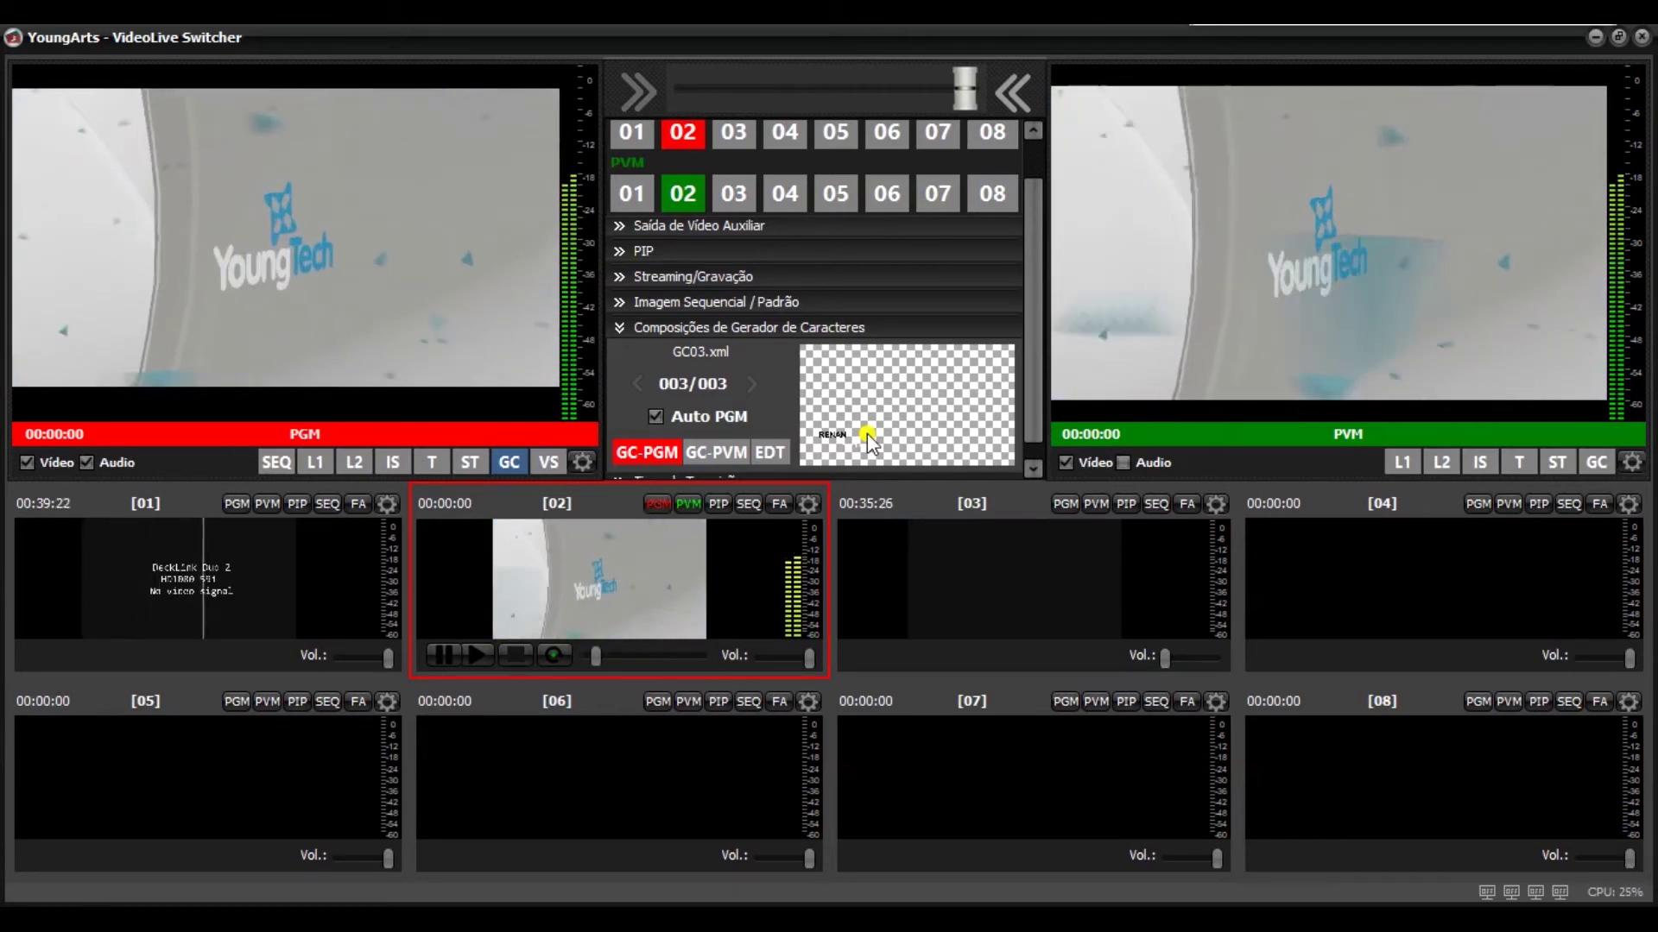
pyautogui.click(511, 463)
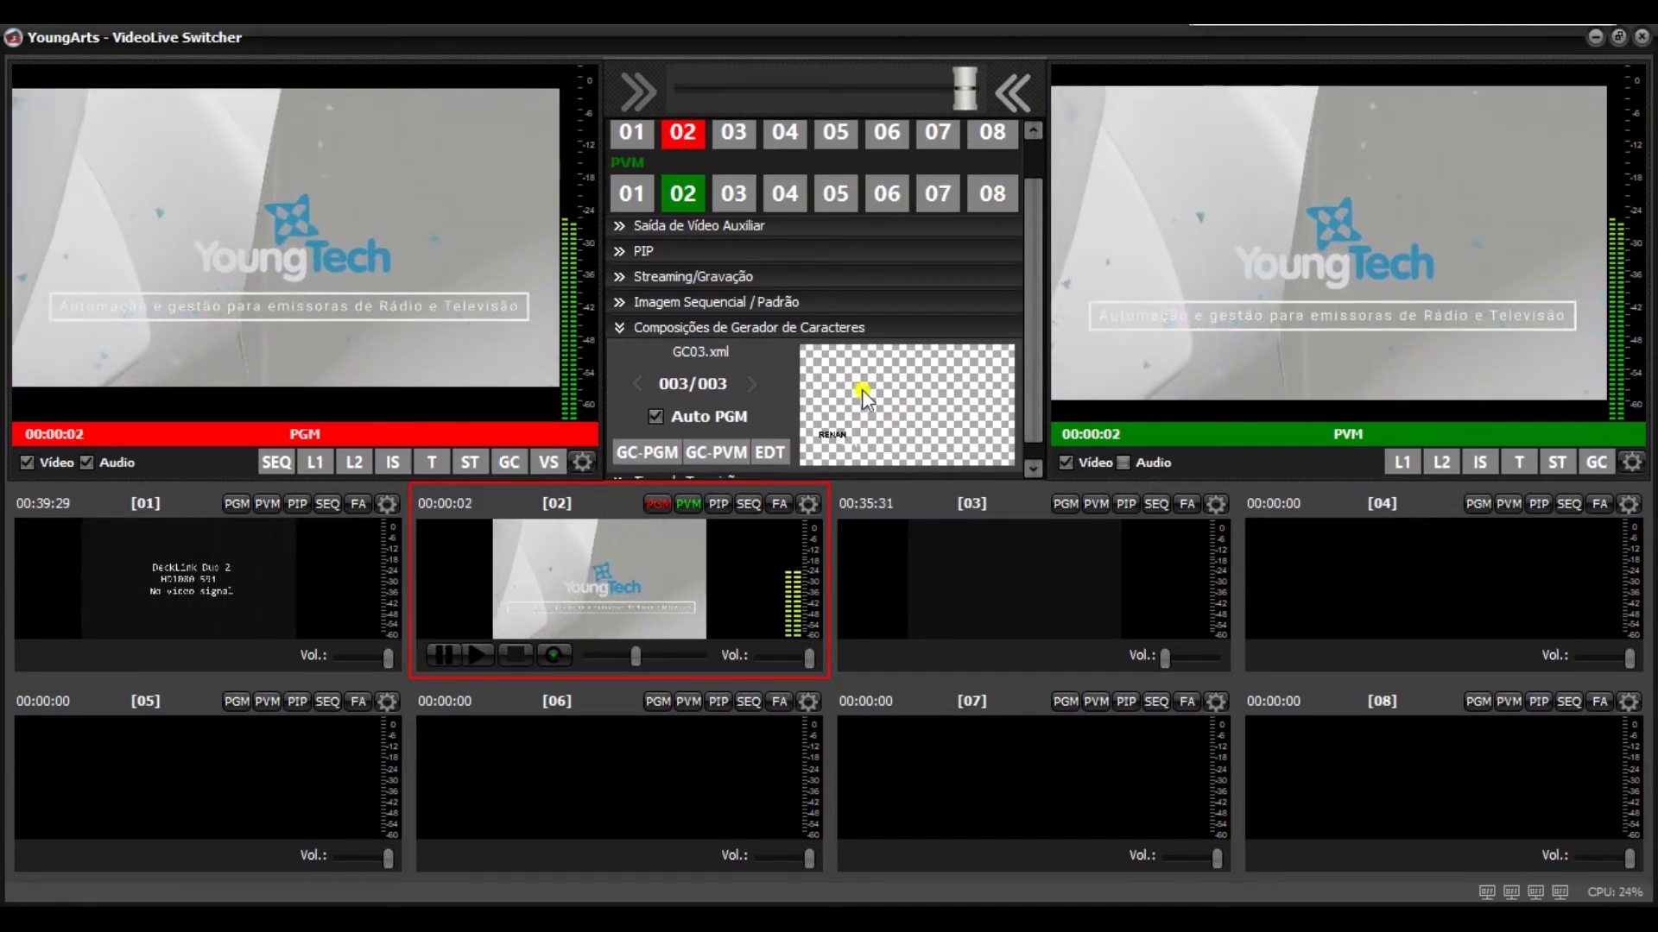
# Reopen the composition selection and preview the saved compositions in the GC2020 folder, ending on GC01.xml.
pyautogui.doubleClick(876, 395)
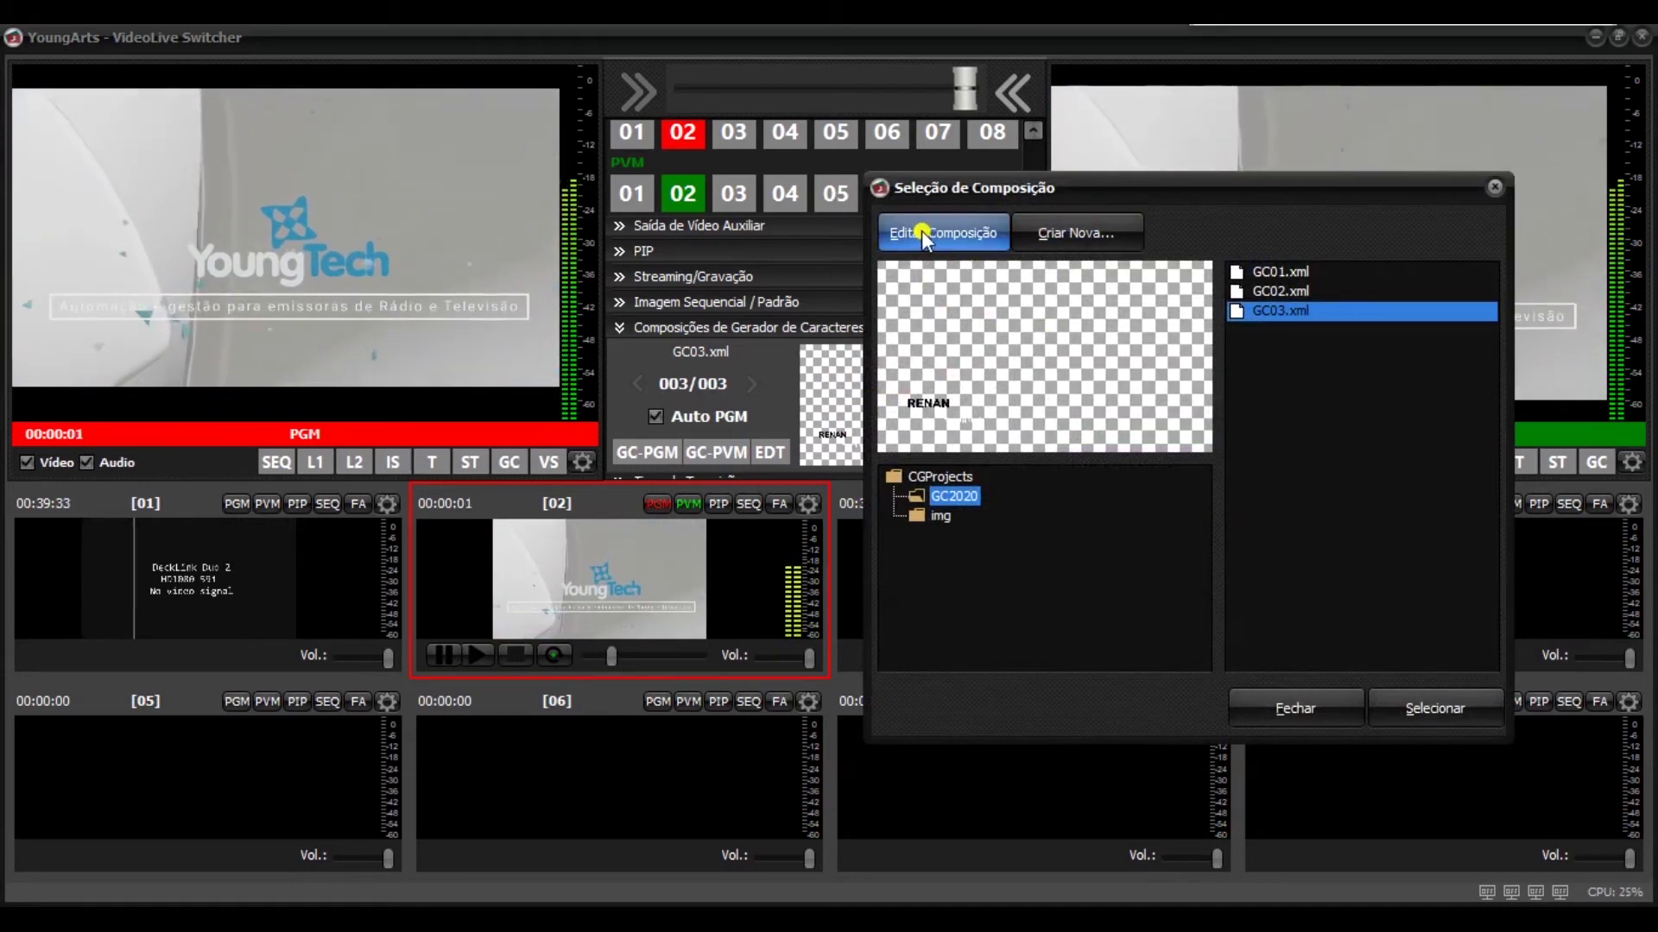
pyautogui.click(1280, 310)
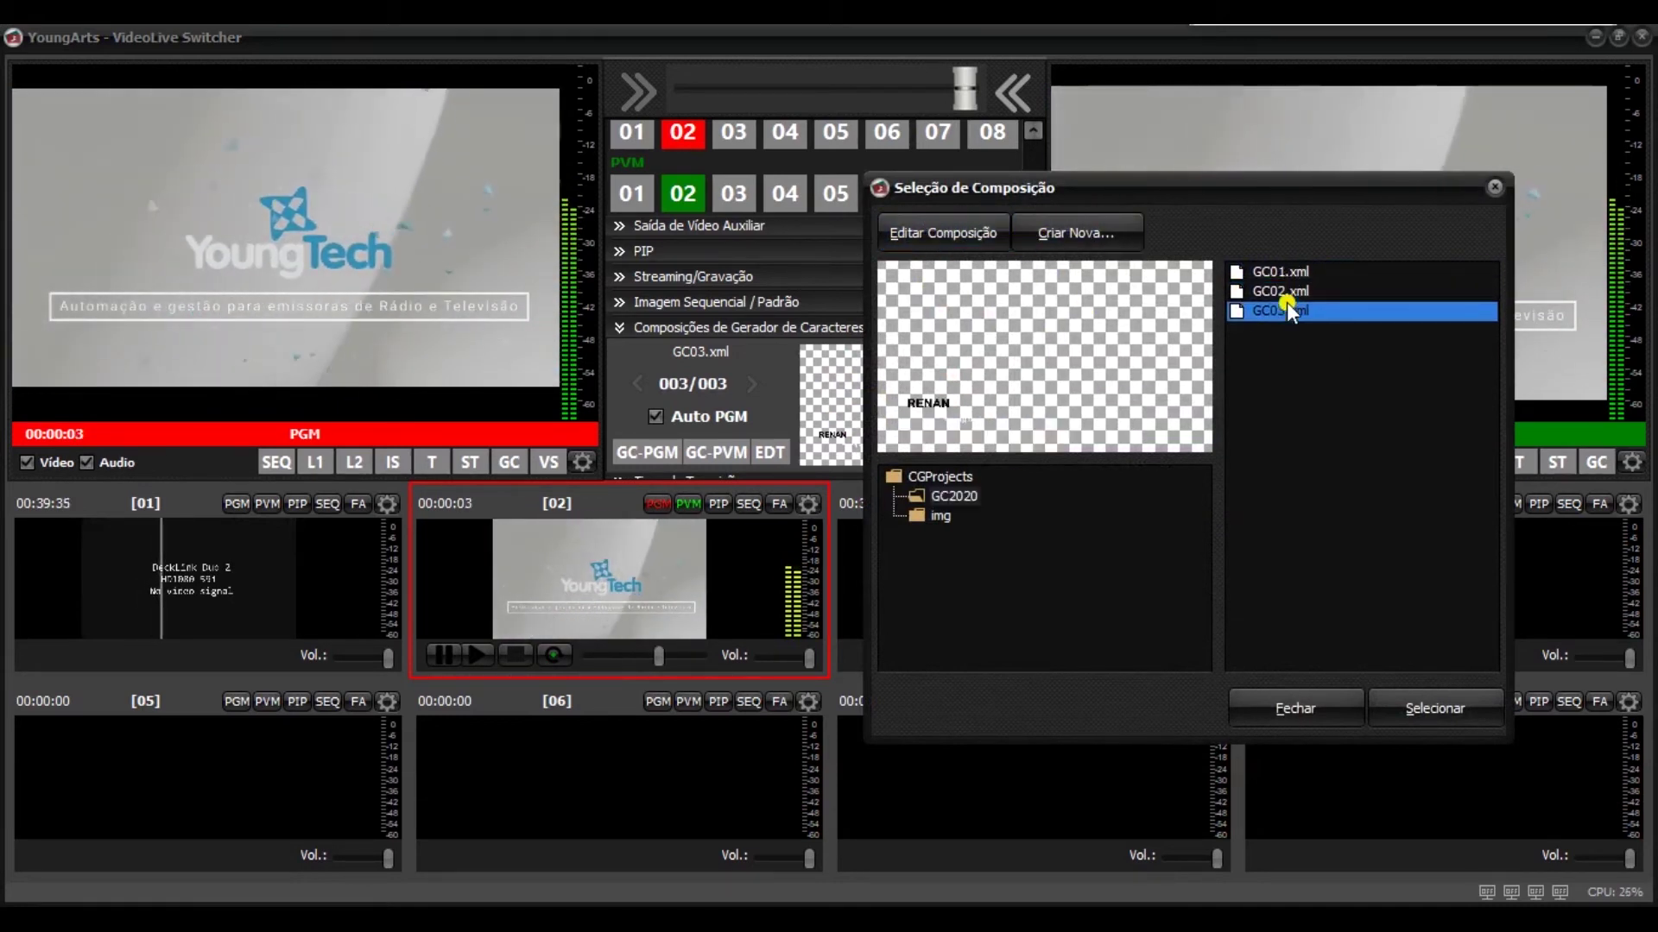
pyautogui.moveTo(1015, 185); pyautogui.dragTo(1104, 171)
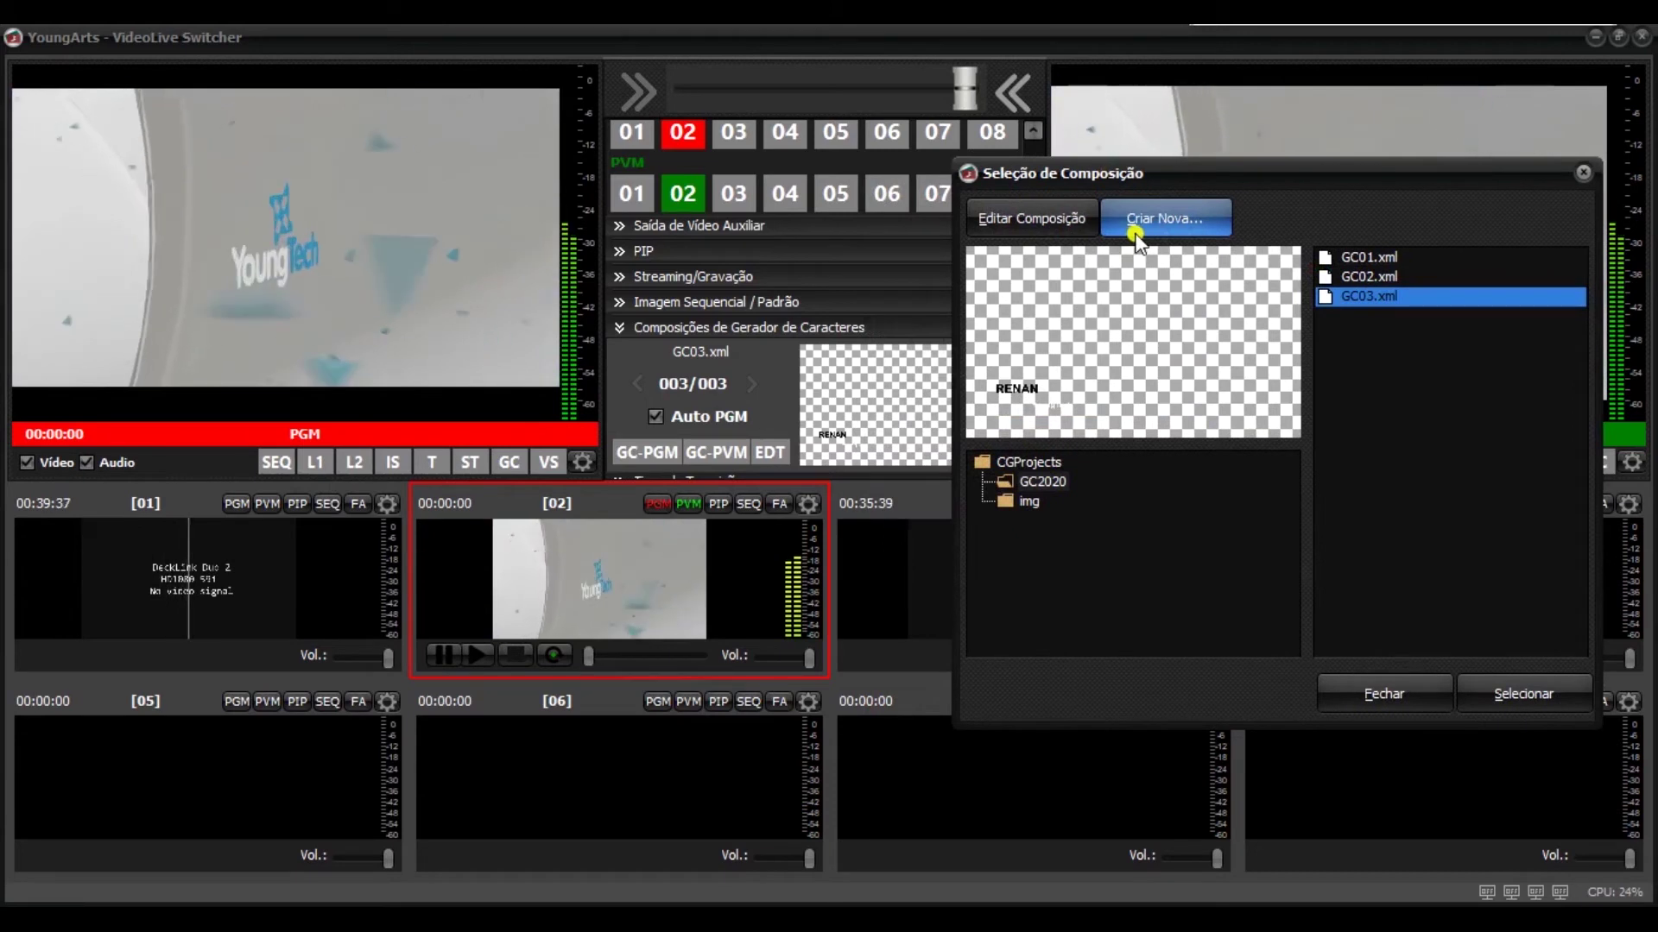
pyautogui.click(1381, 292)
pyautogui.click(1363, 253)
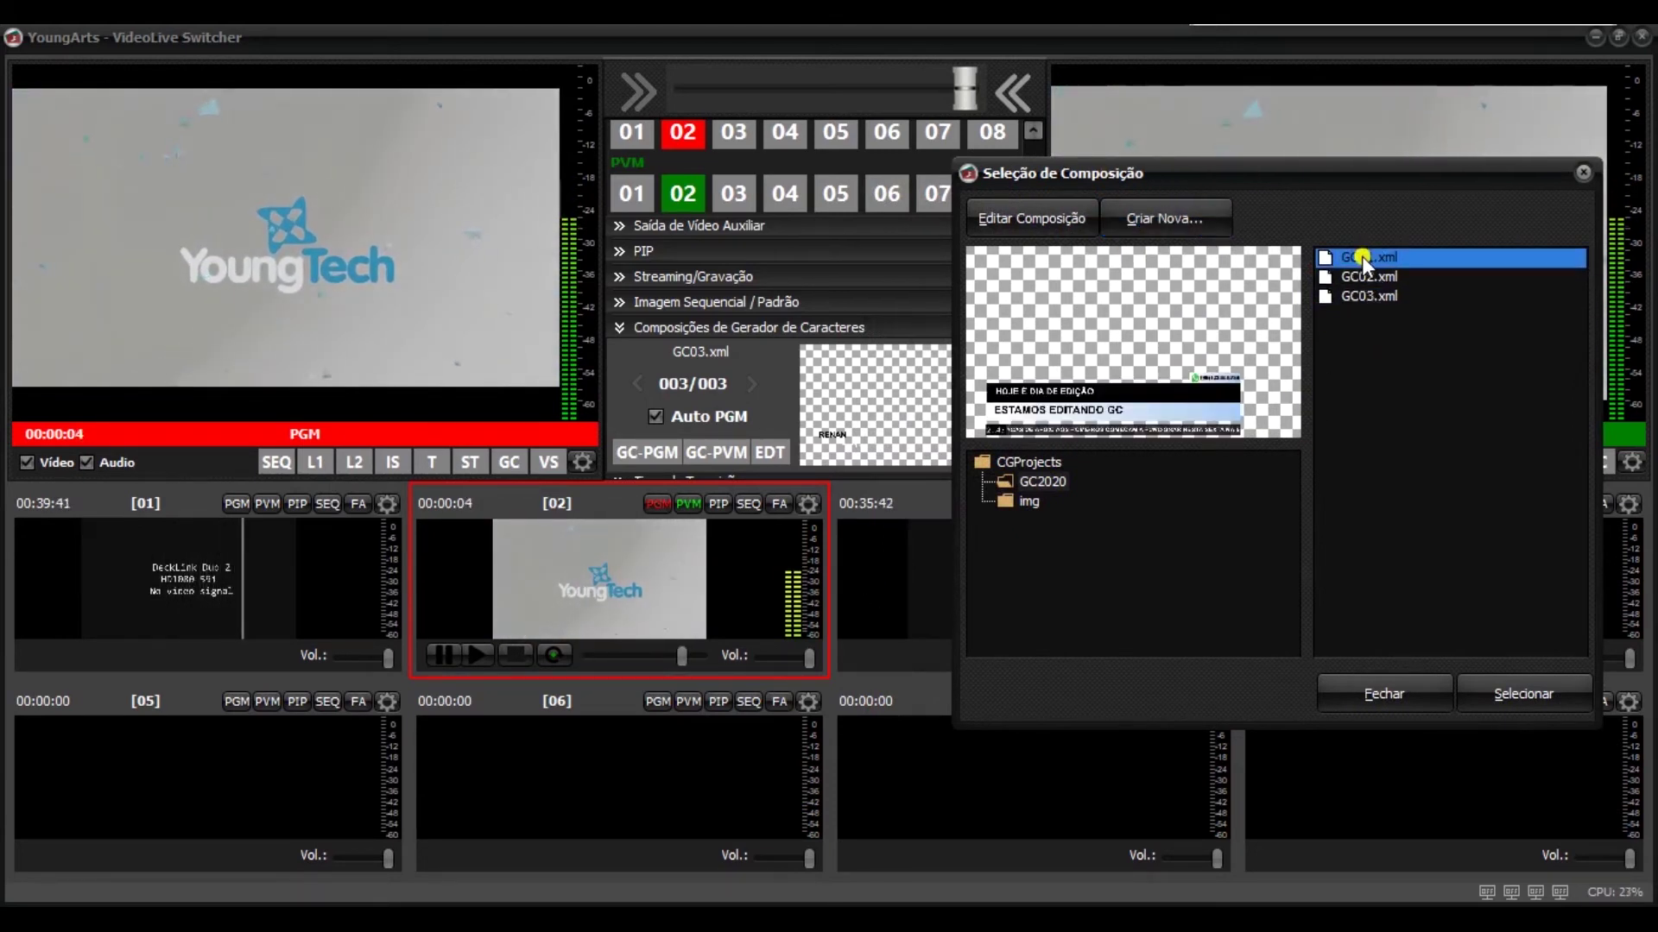
# View the editable texts of the GC03.xml composition and close the text editing window without changes.
pyautogui.click(781, 445)
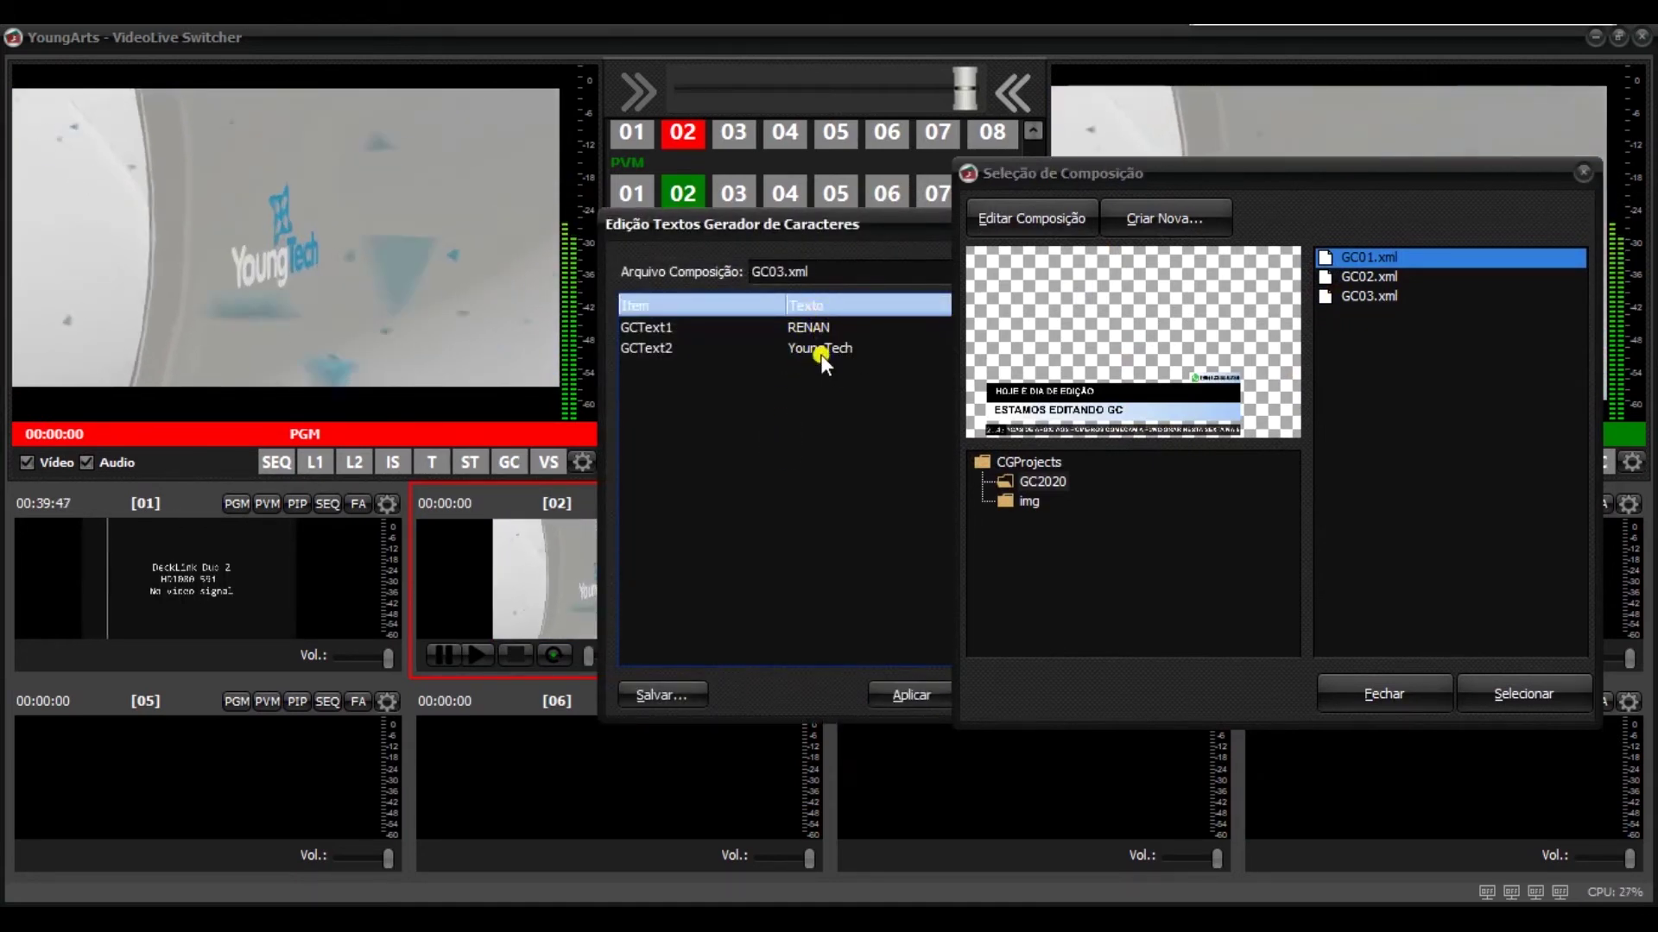
pyautogui.moveTo(812, 249); pyautogui.dragTo(620, 265)
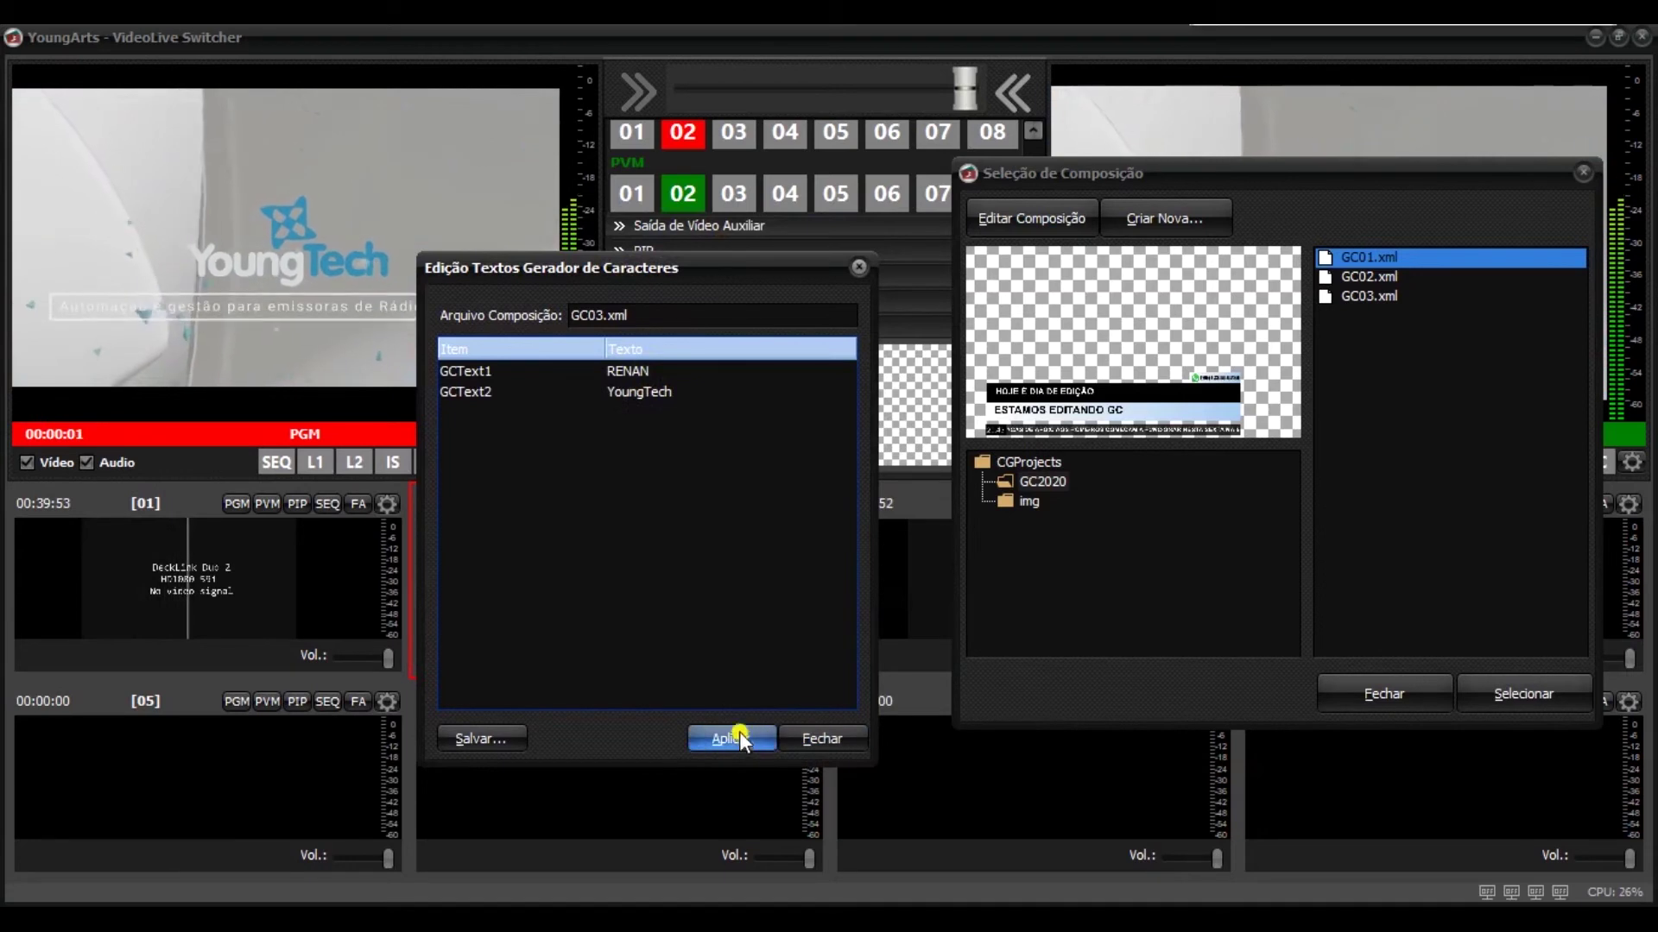
pyautogui.click(859, 268)
pyautogui.moveTo(1060, 174); pyautogui.dragTo(925, 169)
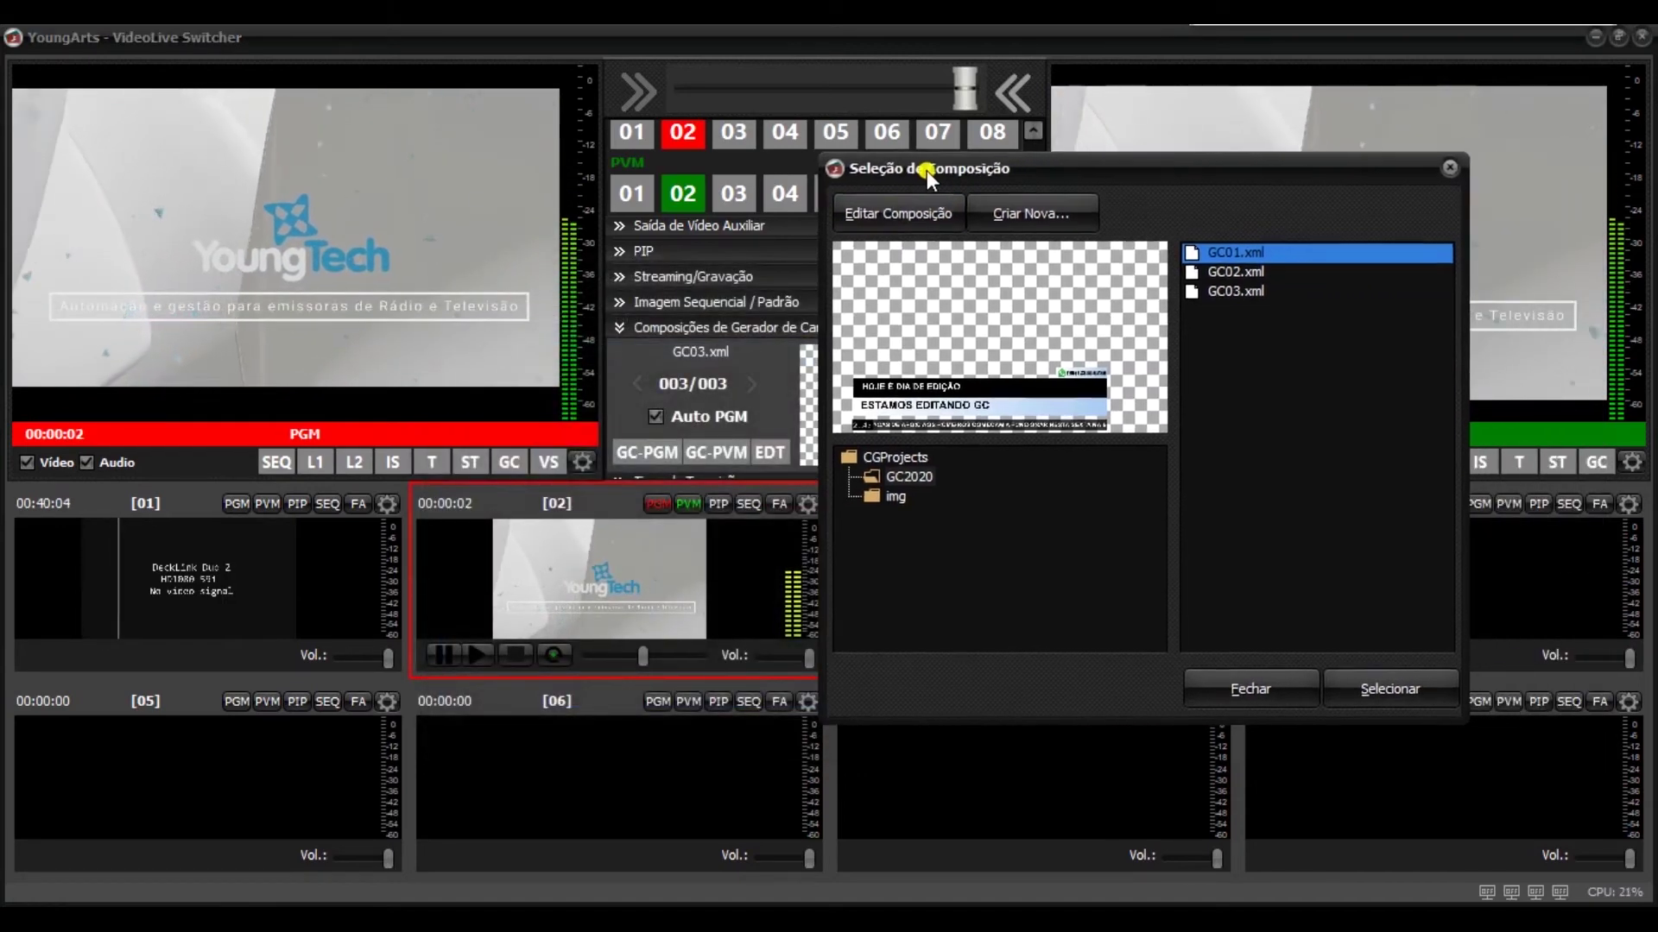
# Create a new composition and insert the text "imagens".
pyautogui.click(1010, 217)
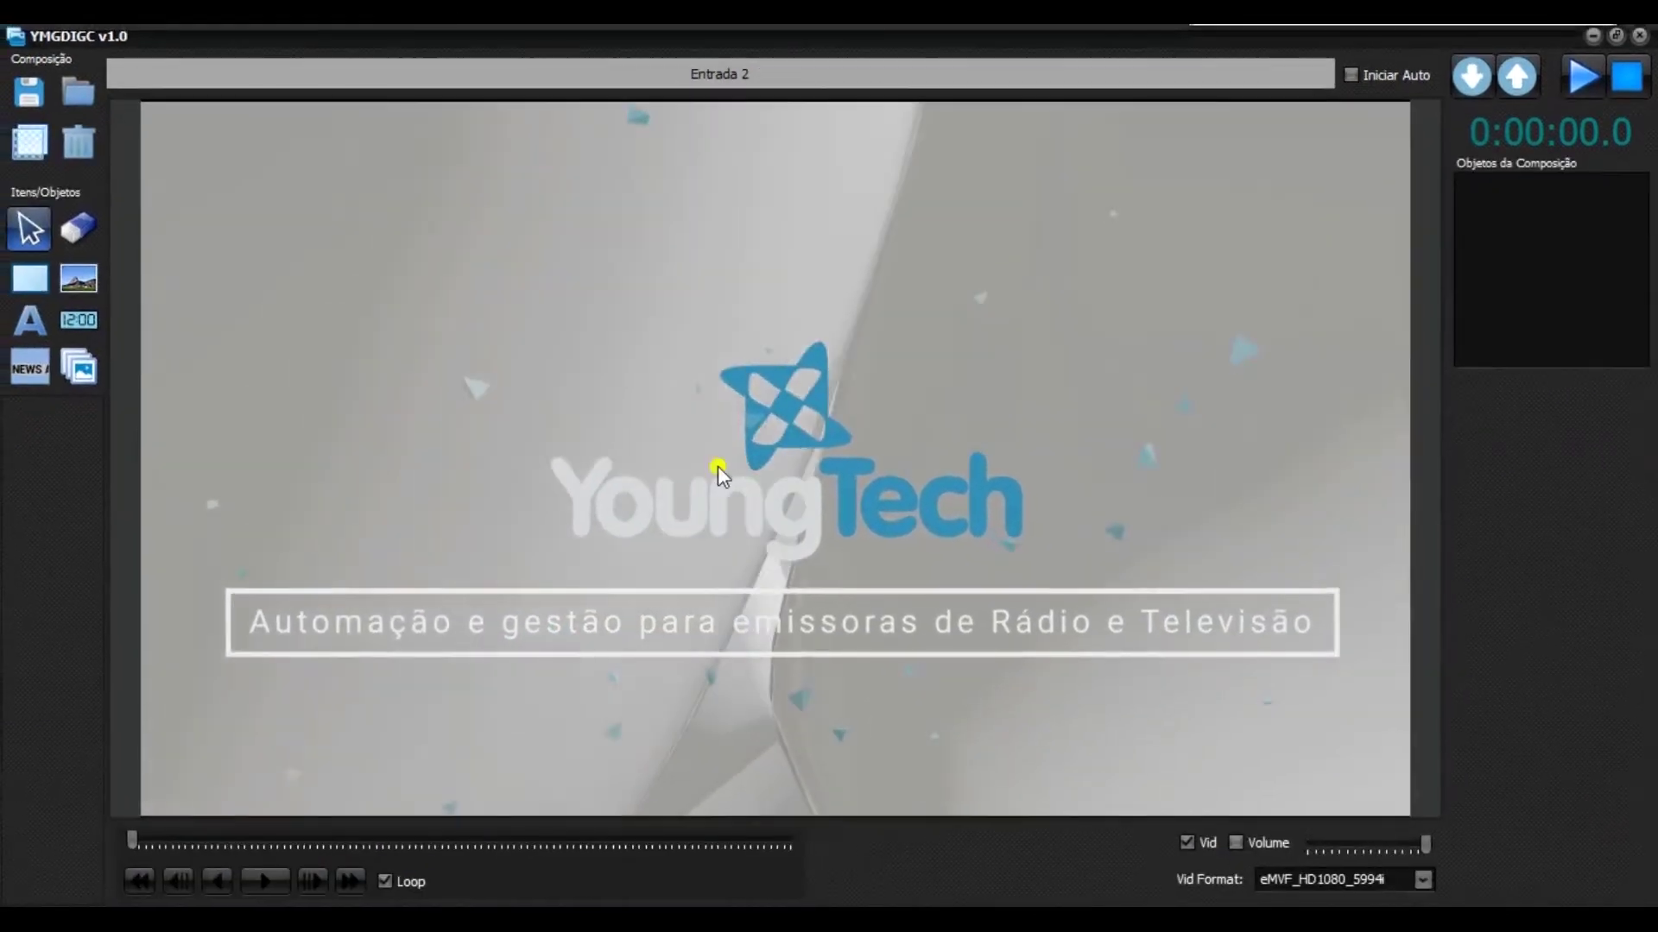
pyautogui.doubleClick(756, 51)
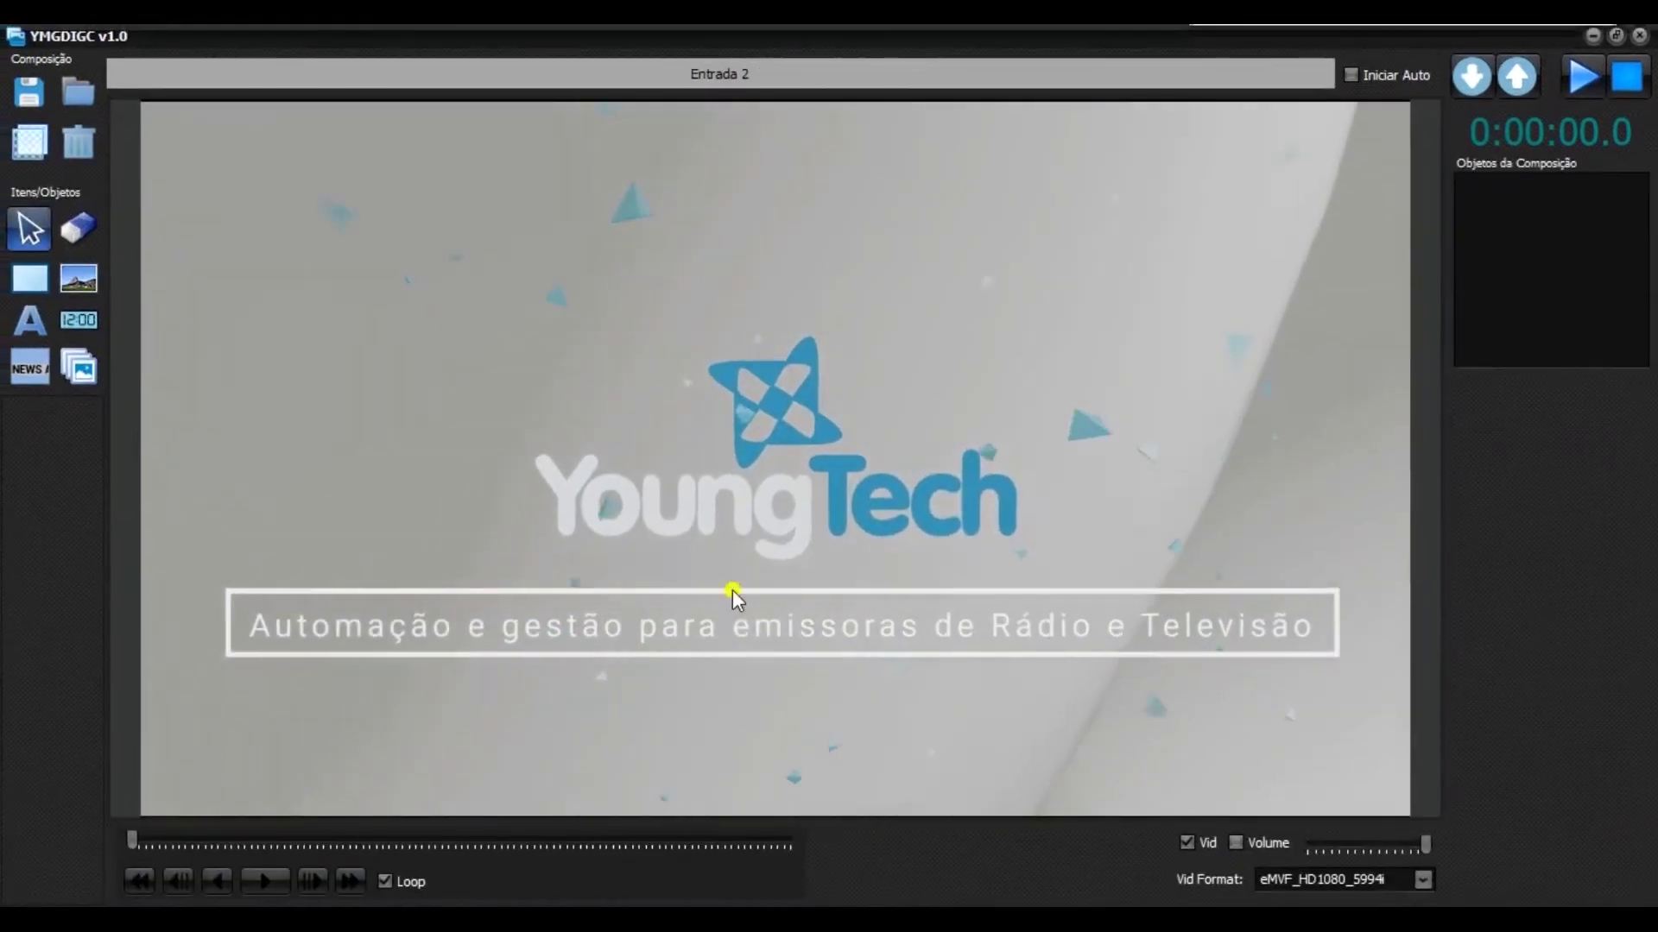
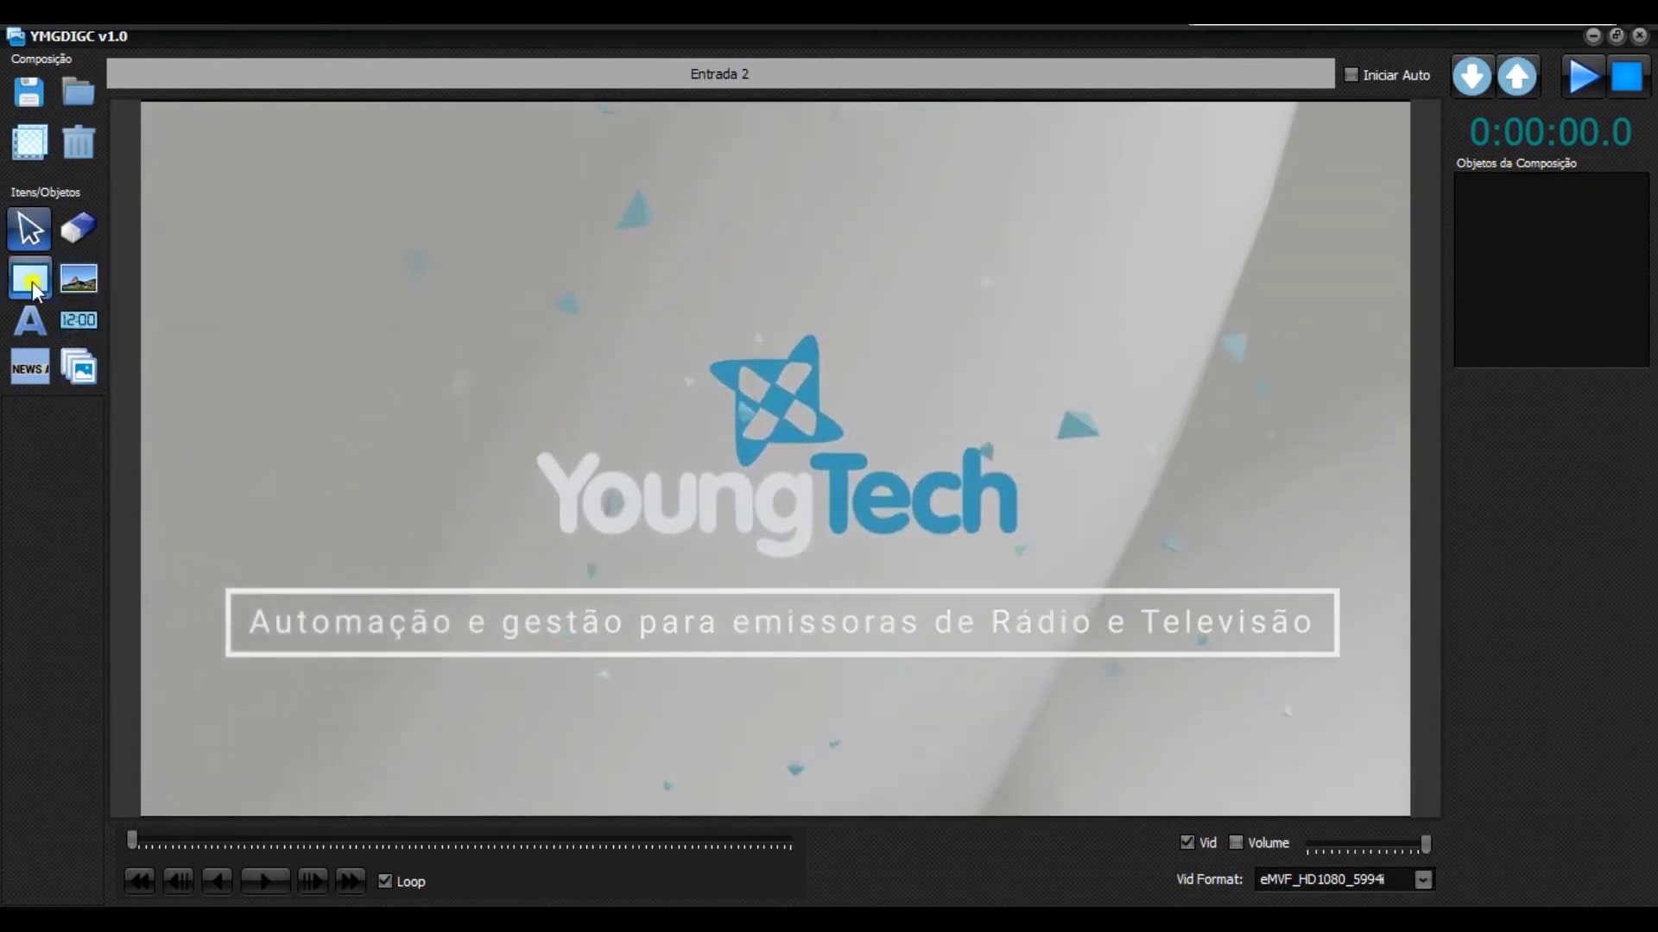
pyautogui.click(30, 321)
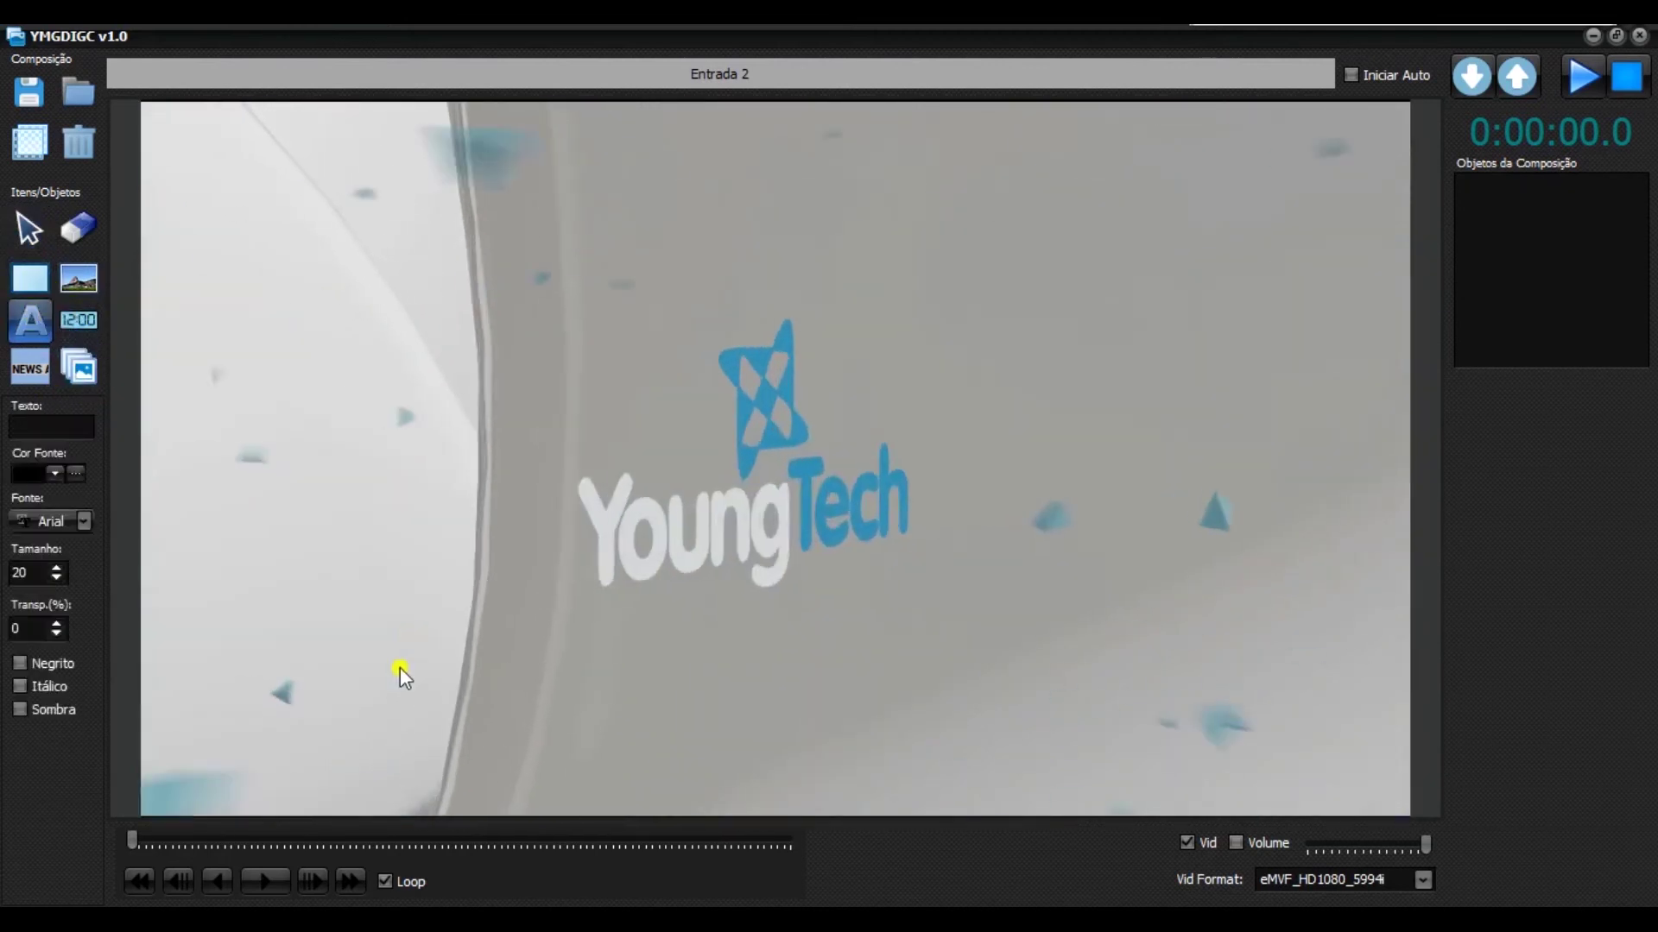
pyautogui.click(550, 775)
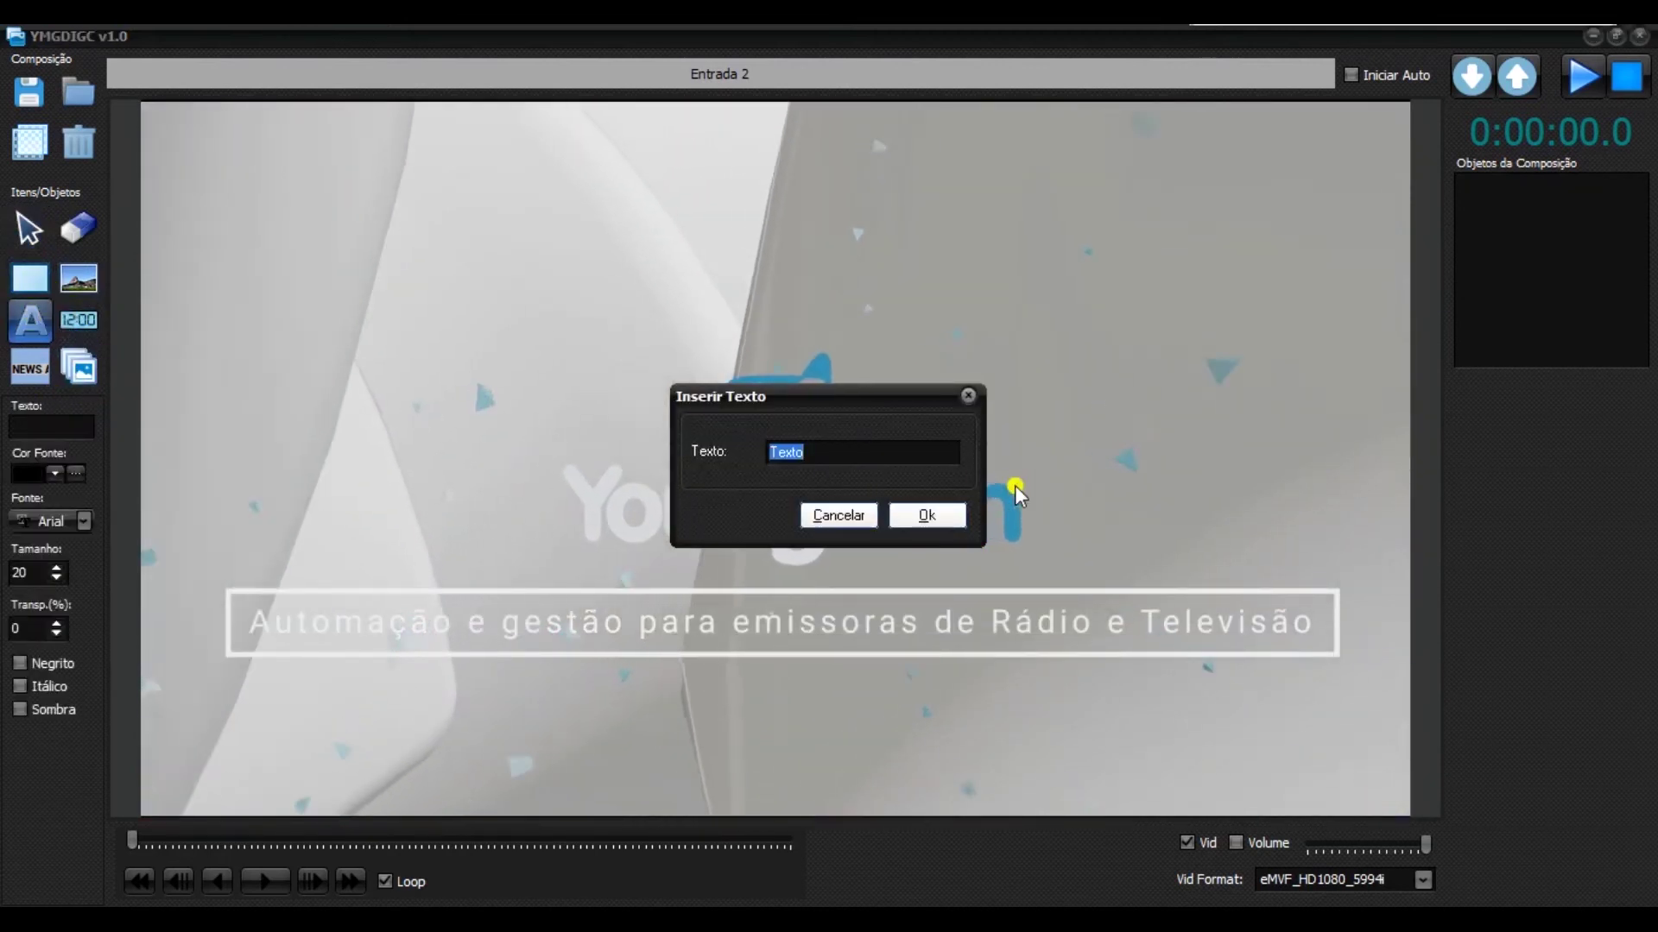
pyautogui.write('im')
pyautogui.press('BackSpace')
pyautogui.press('BackSpace')
pyautogui.write('imagens')
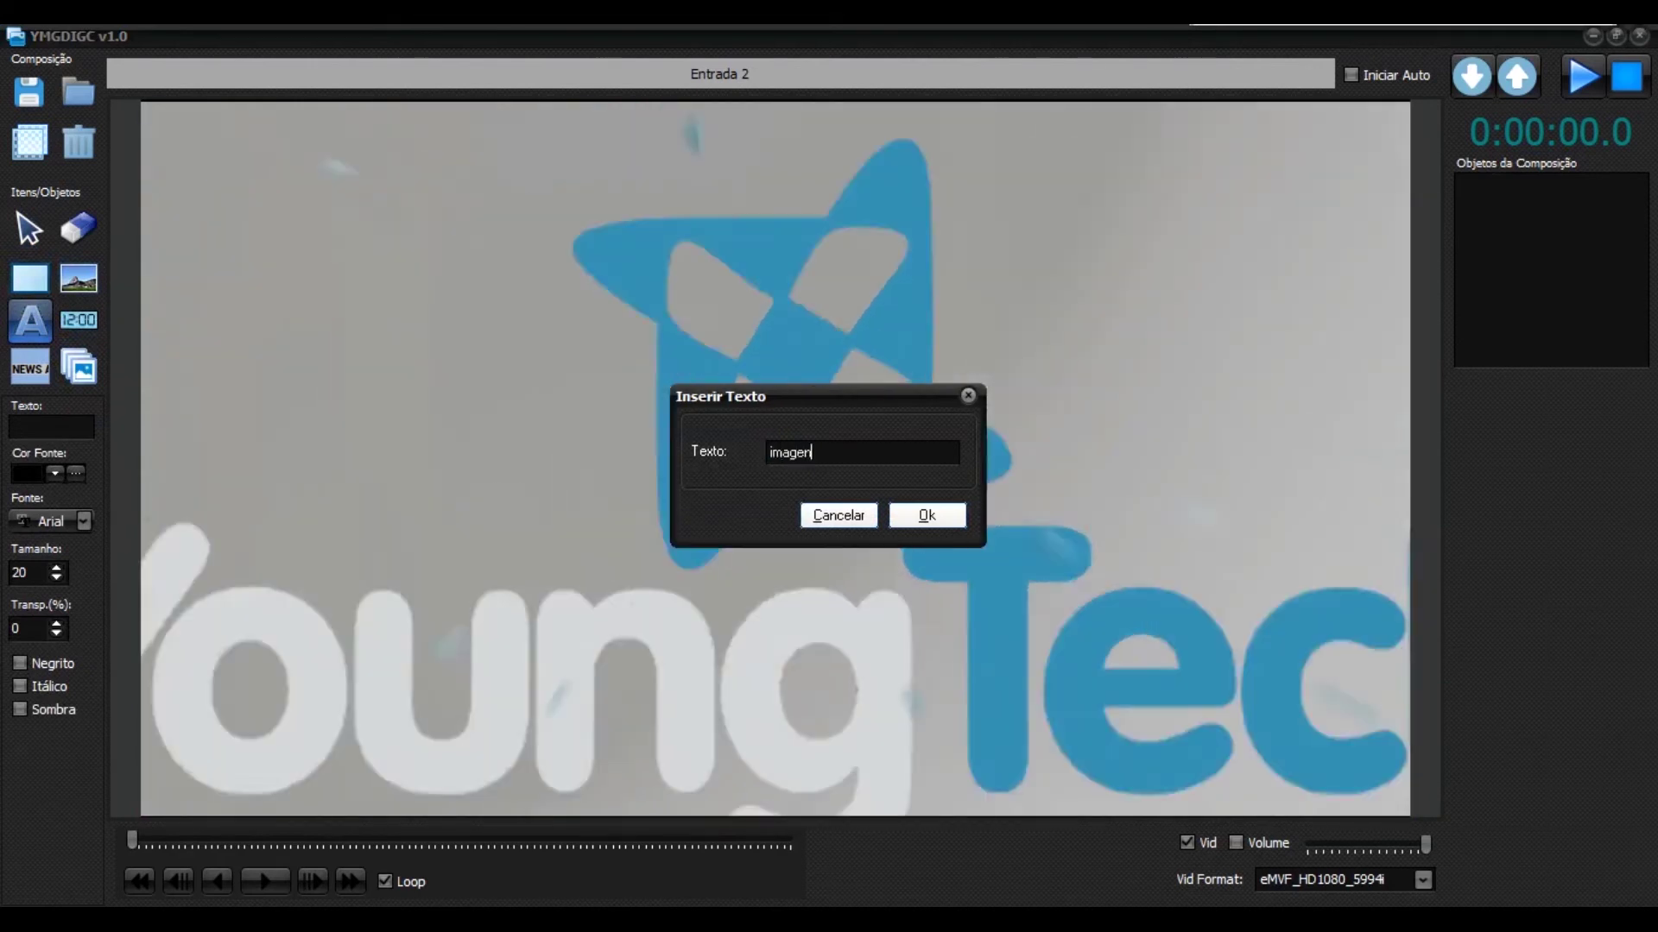
pyautogui.press('Return')
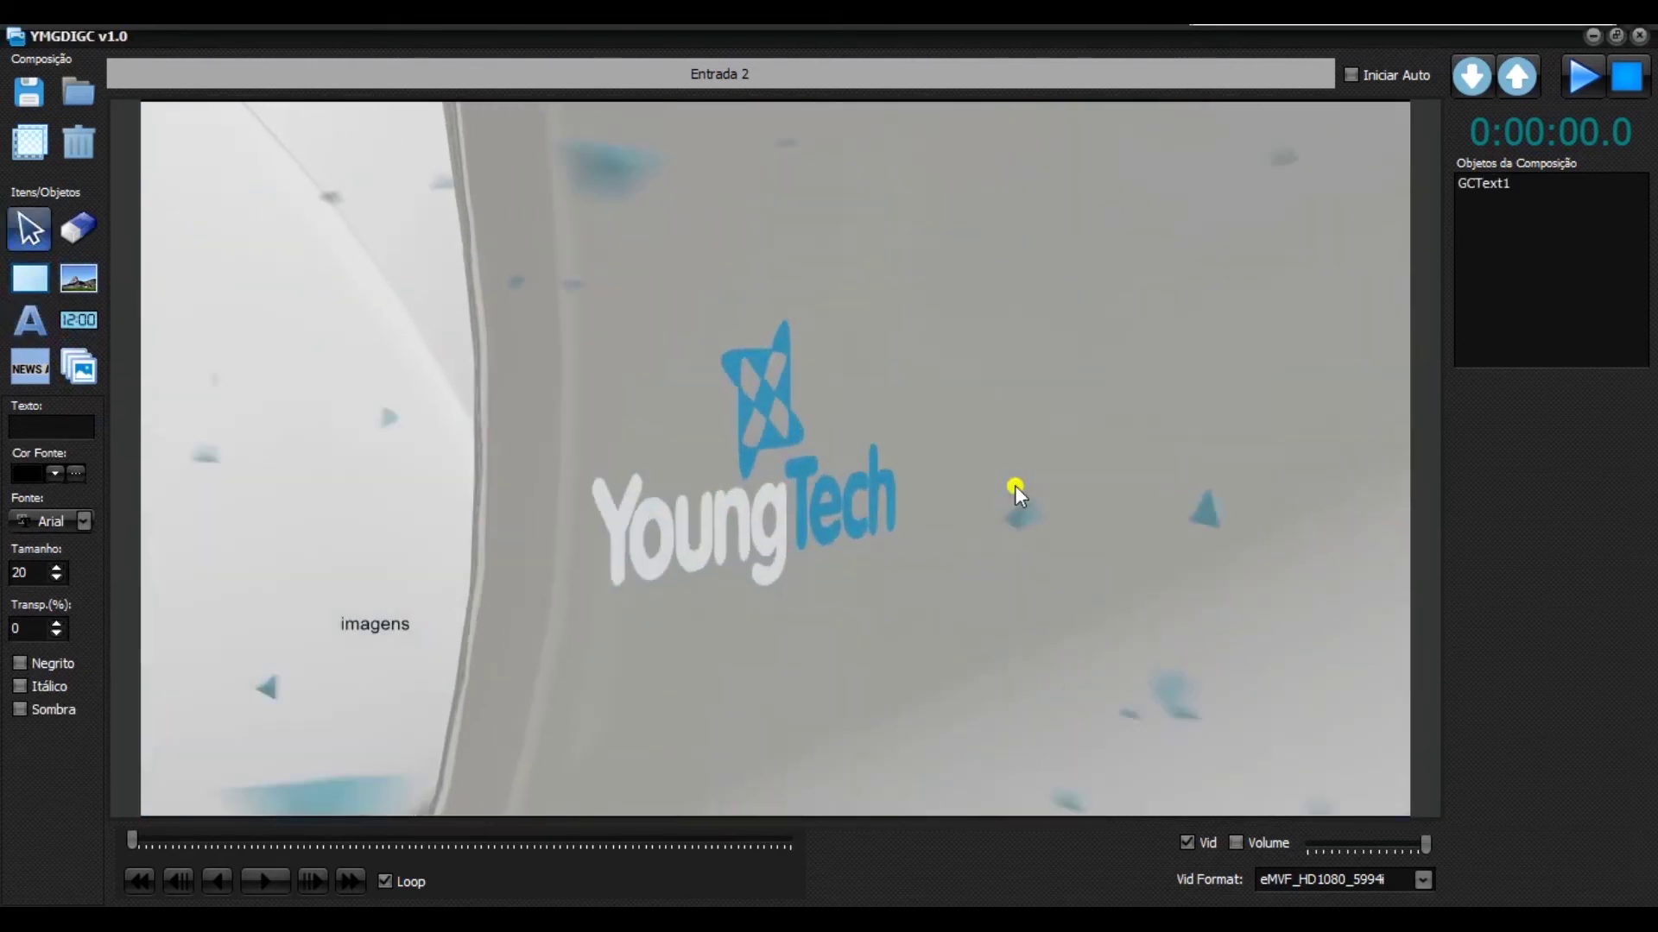
# Move the "imagens" text to about X 87, Y 669 and place a copy of it directly beneath at about X 85, Y 706.
pyautogui.click(370, 625)
pyautogui.moveTo(370, 625); pyautogui.dragTo(224, 562)
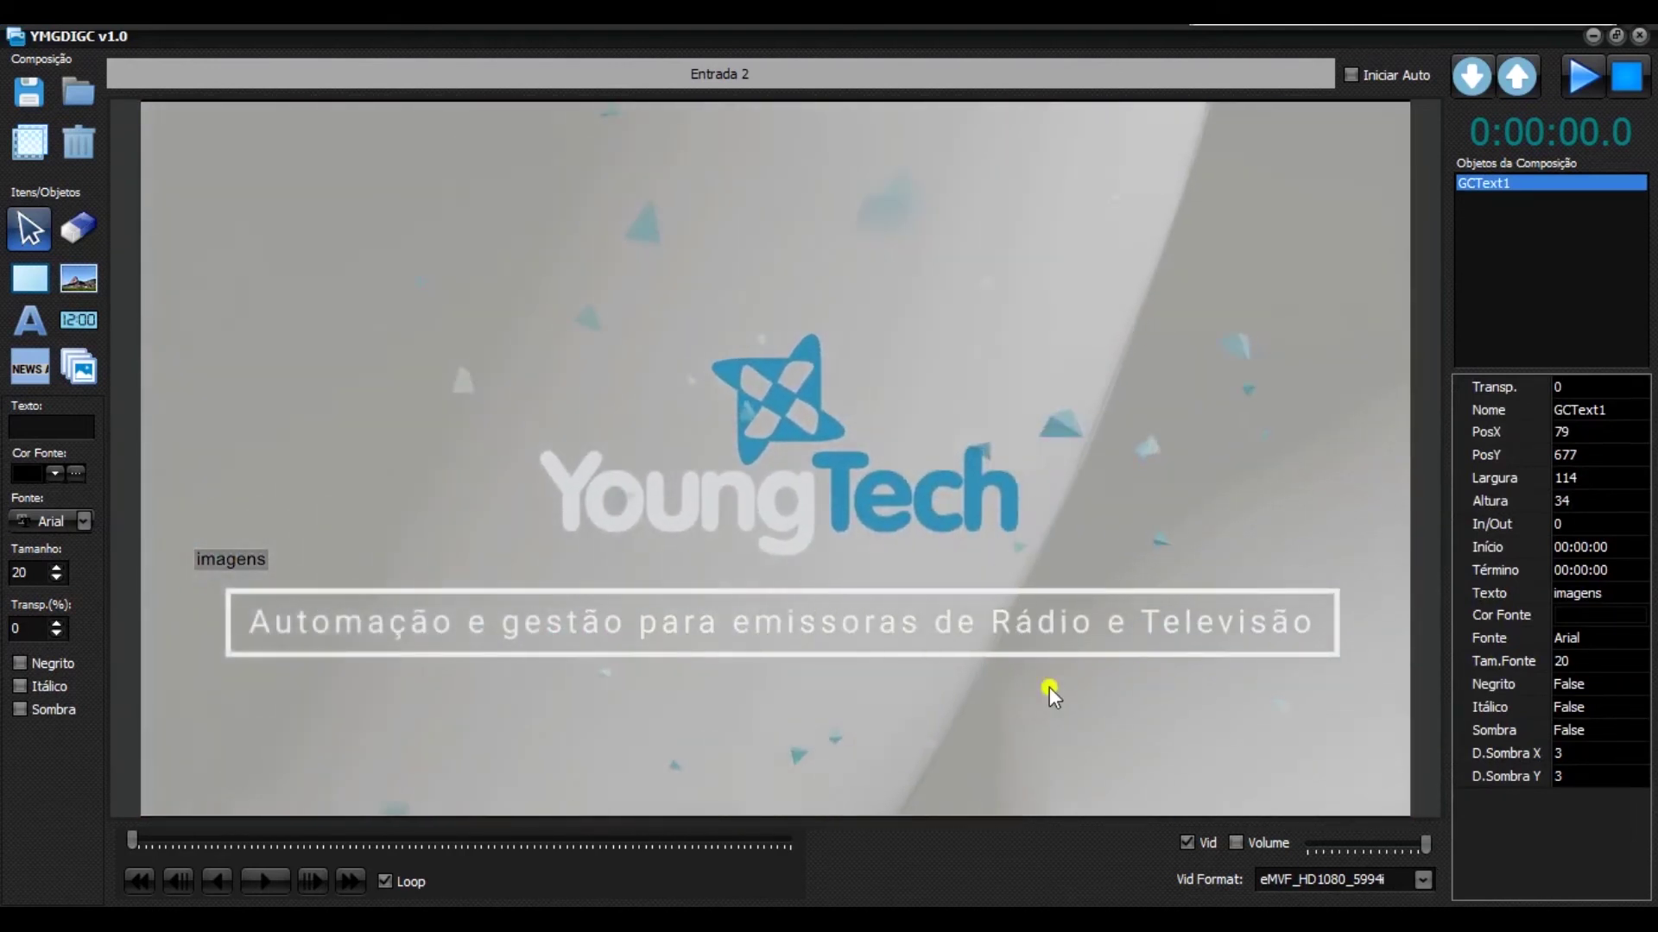
pyautogui.moveTo(191, 554); pyautogui.dragTo(197, 548)
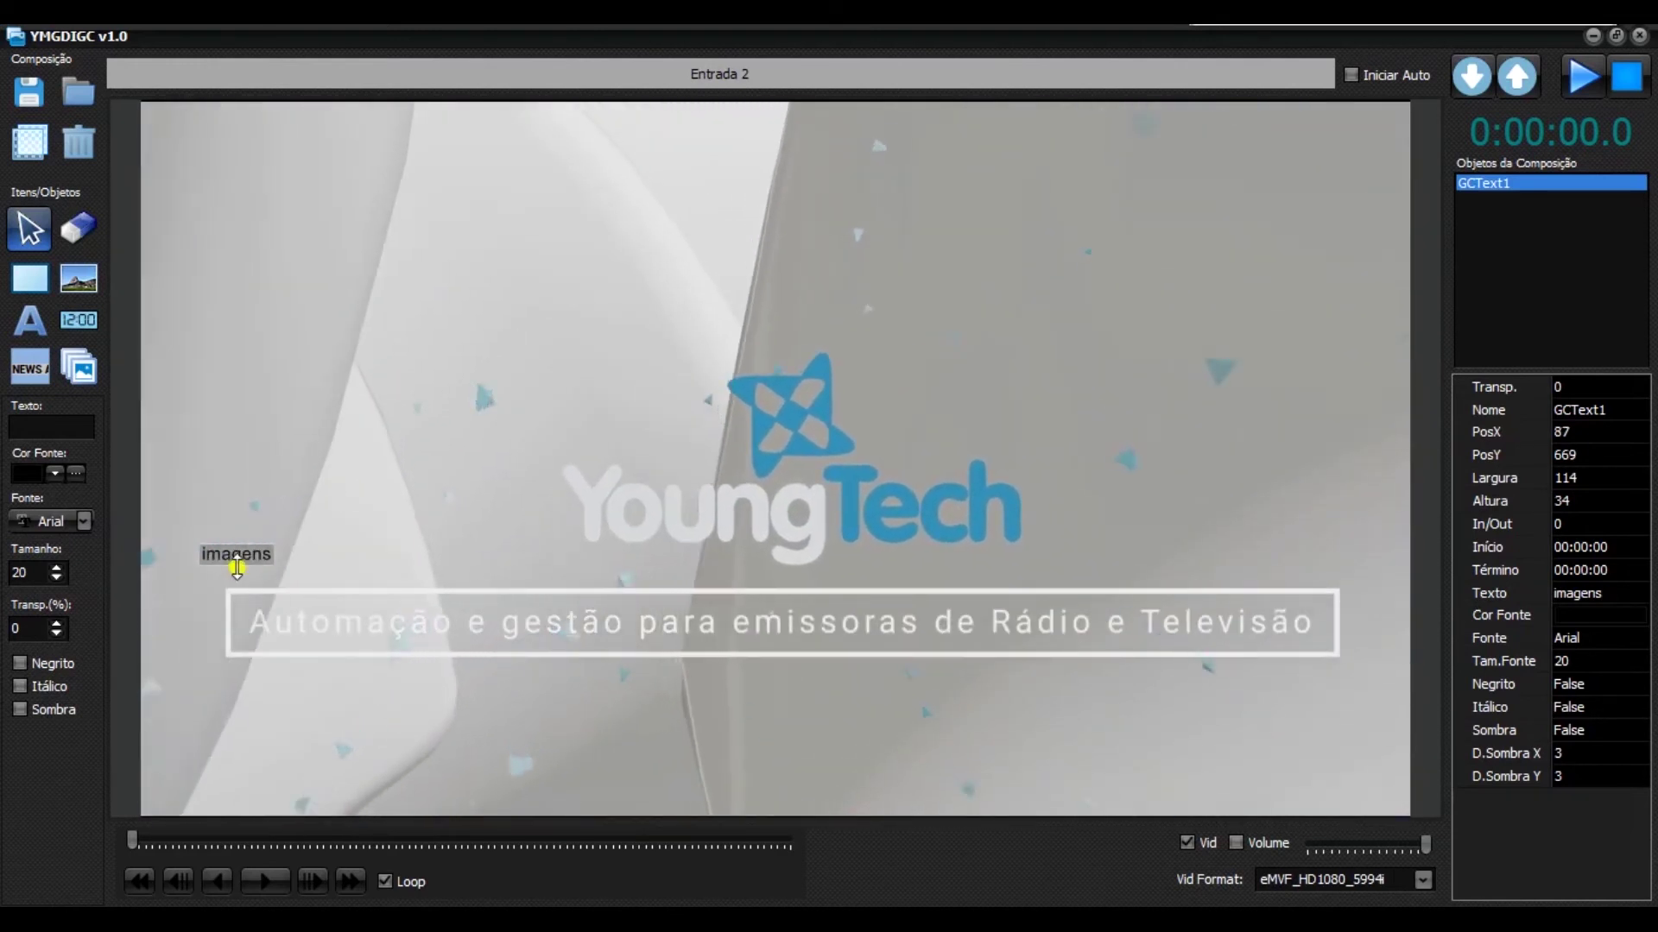
pyautogui.hotkey('ctrl', 'v')
pyautogui.moveTo(359, 575); pyautogui.dragTo(218, 591)
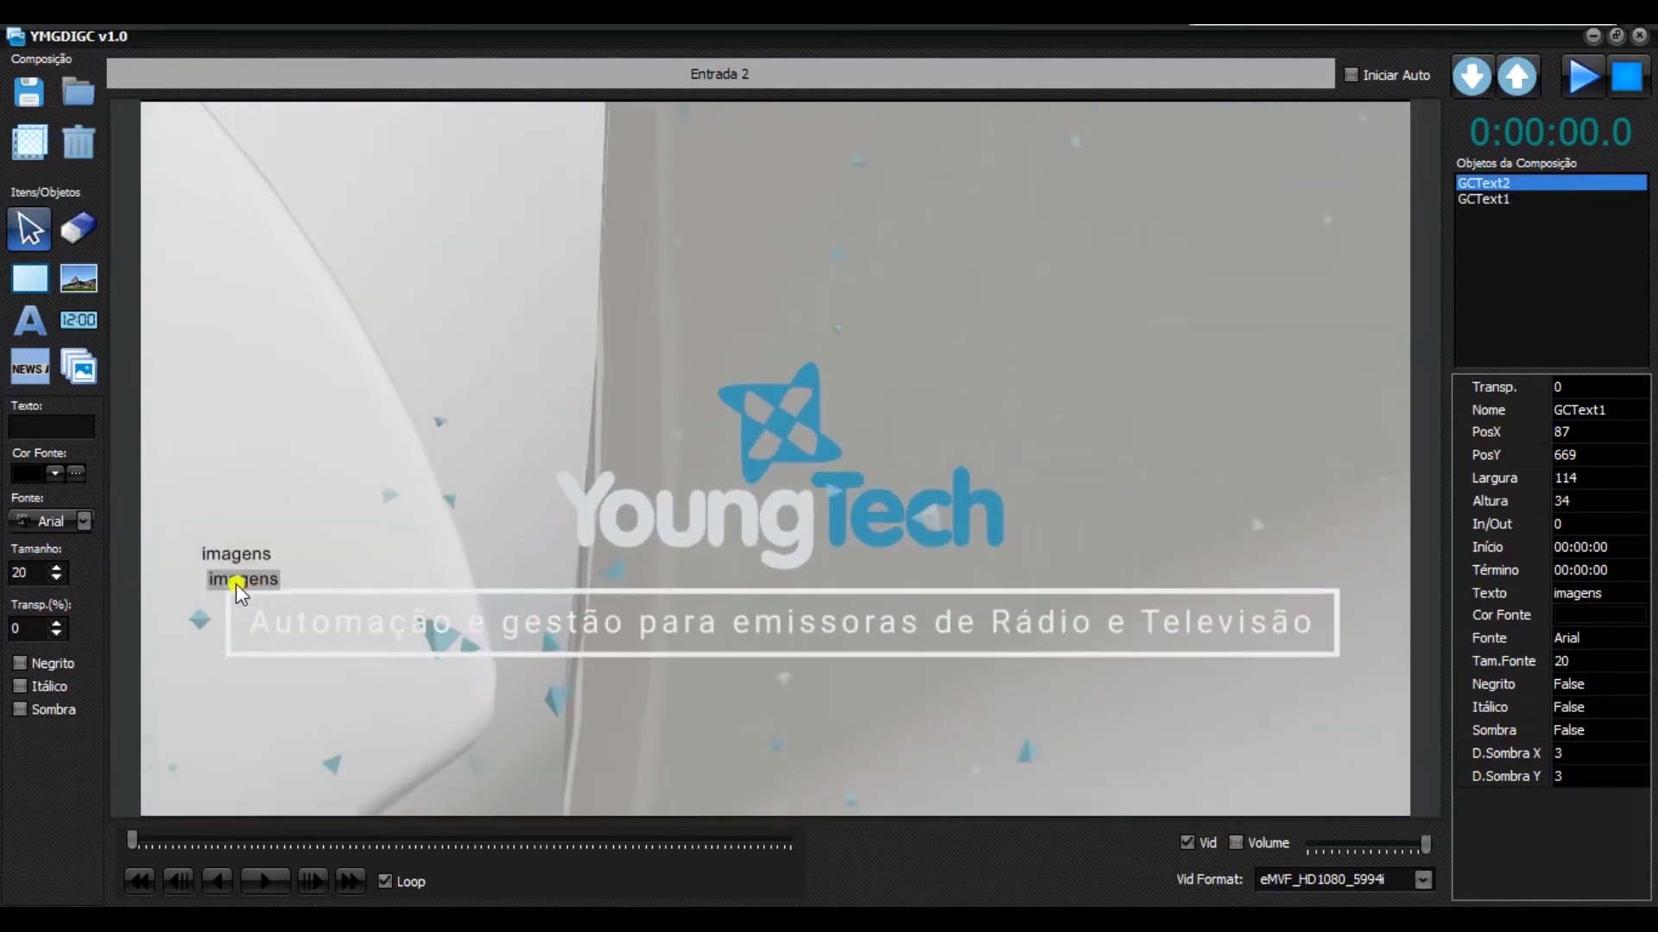
# Change the lower text to the person's first name followed by "YoungTech" and widen its box to about 201.
pyautogui.doubleClick(232, 583)
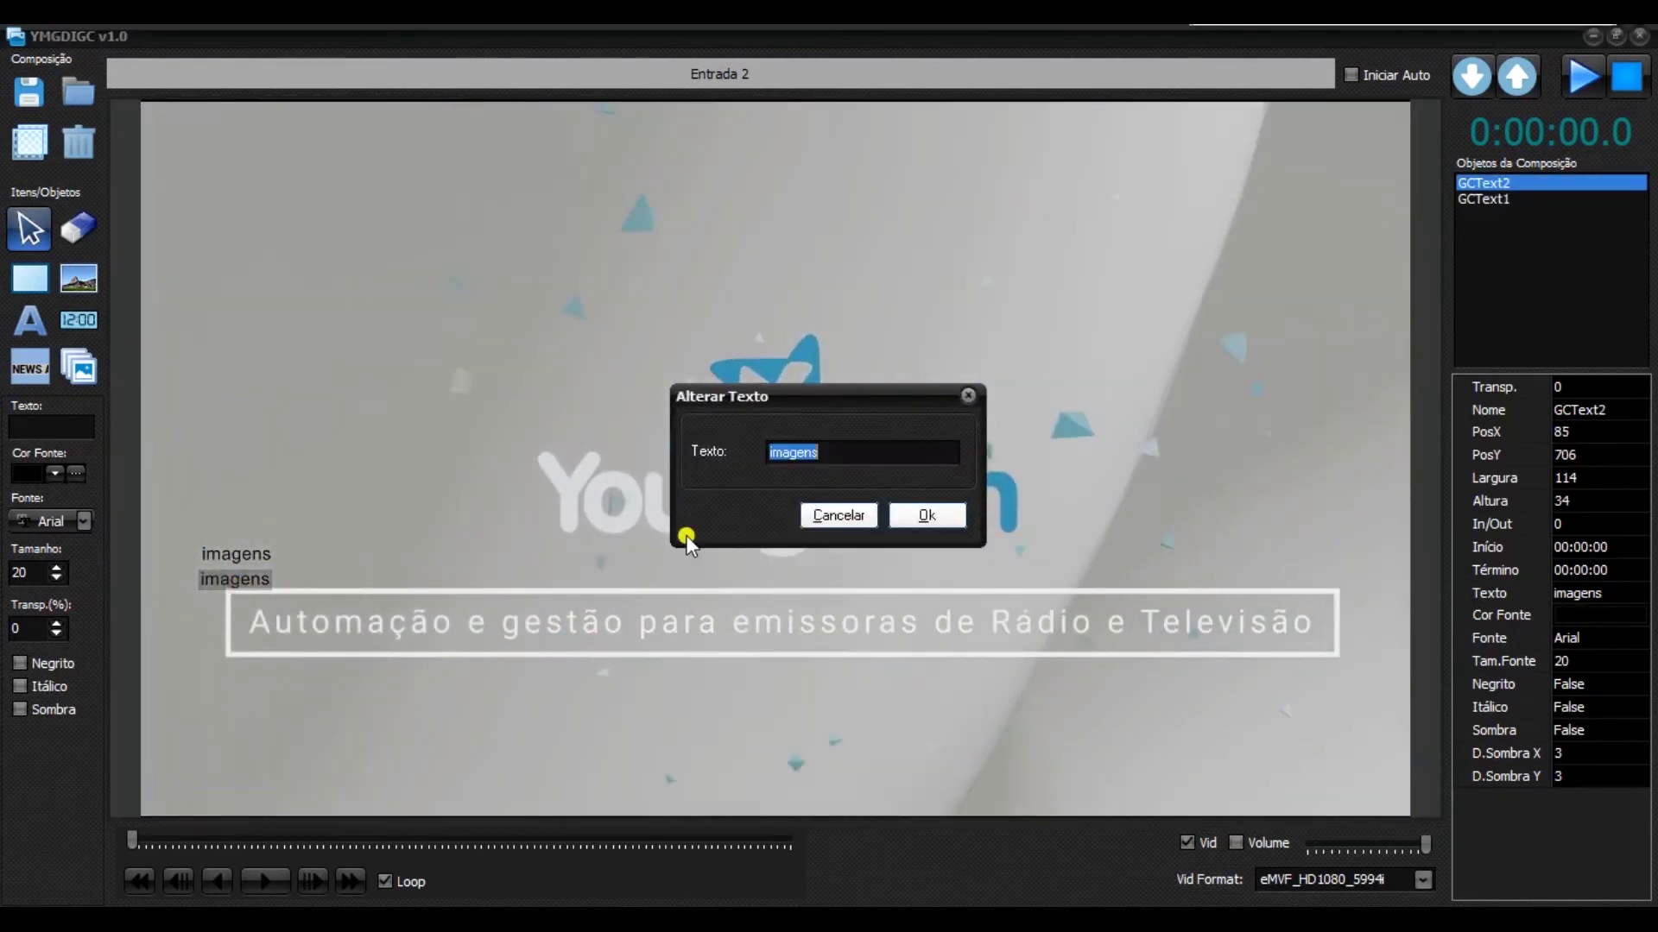
pyautogui.write('Jo')
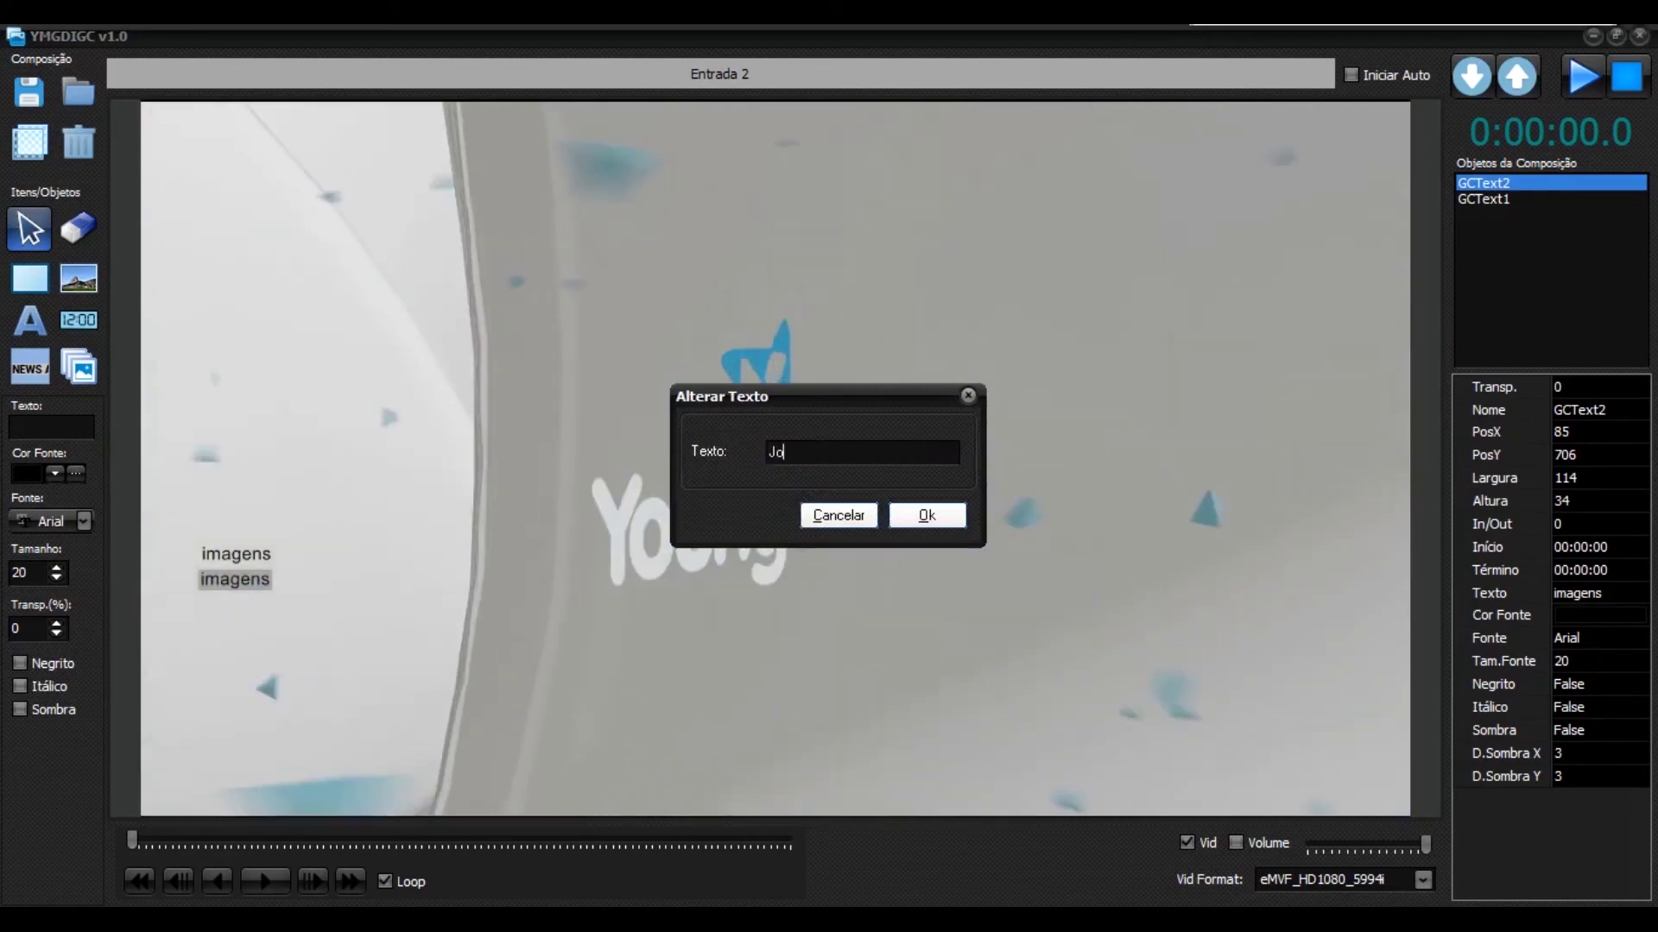
pyautogui.press('BackSpace')
pyautogui.write('Re')
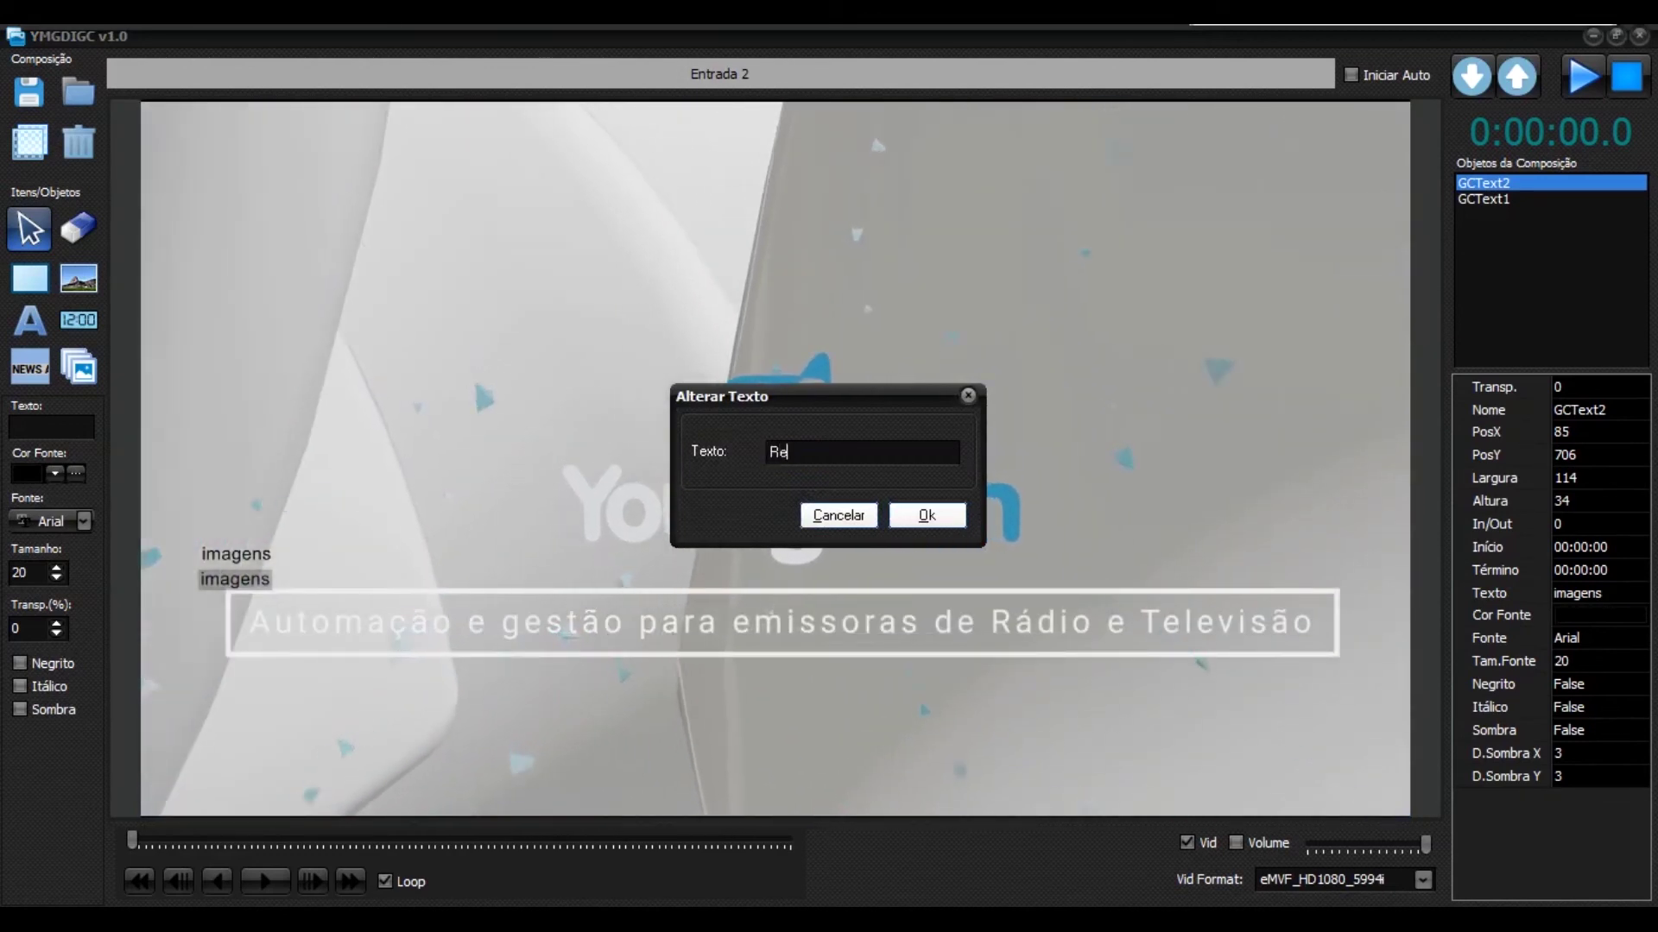
pyautogui.write('nan YoungTech')
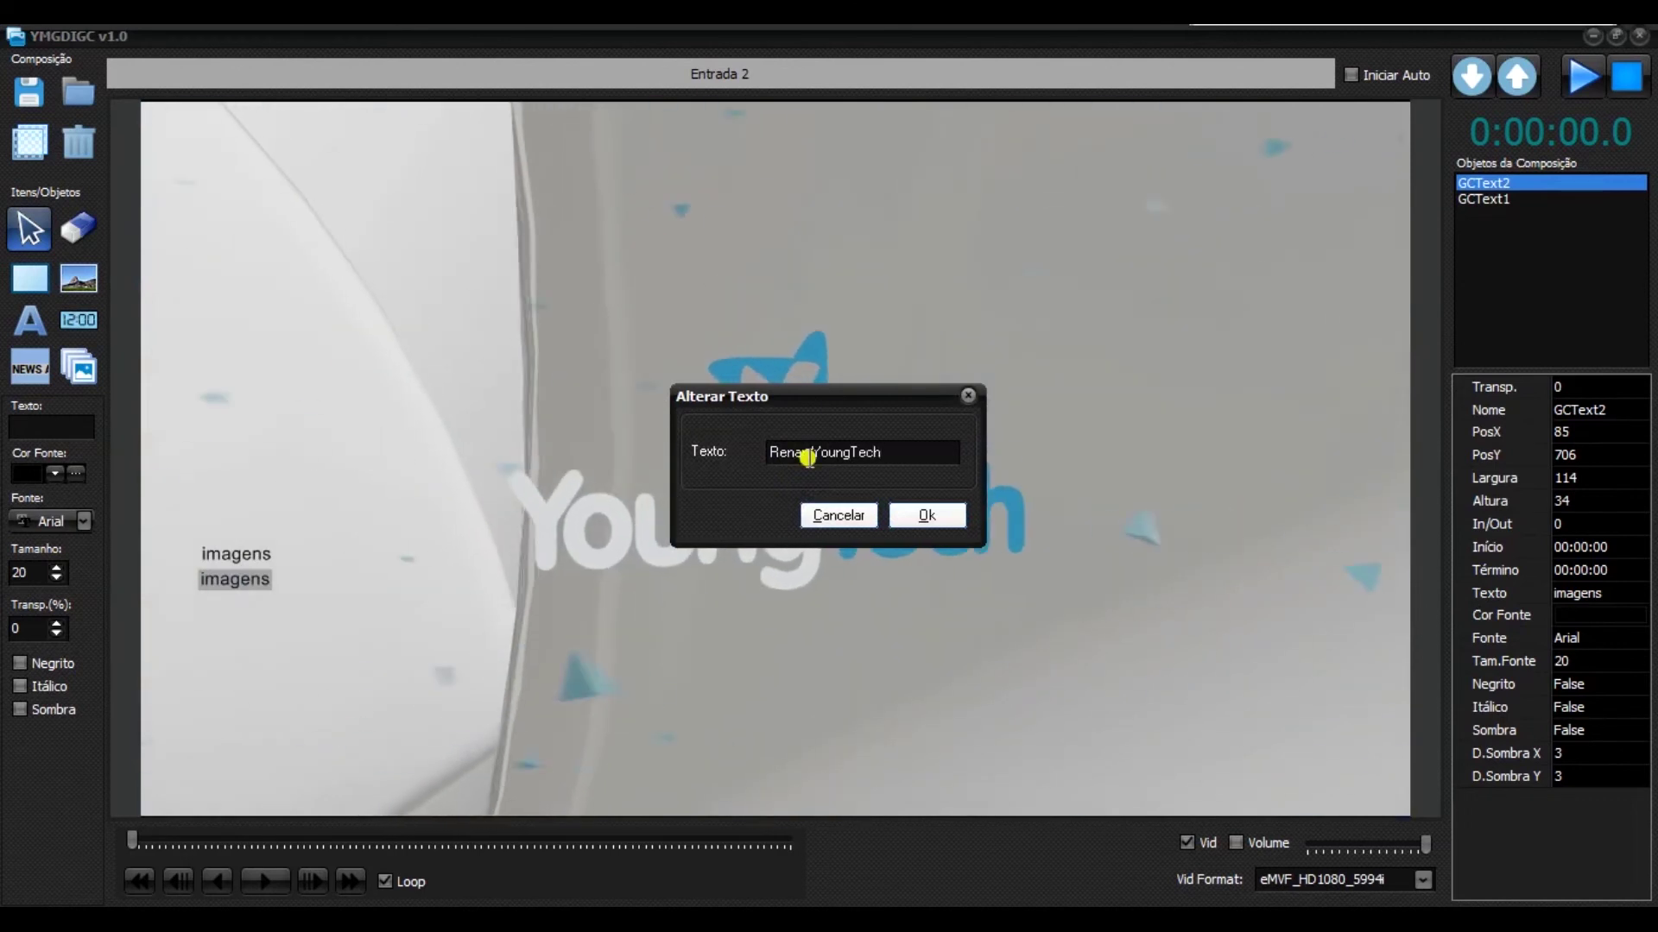
pyautogui.click(926, 516)
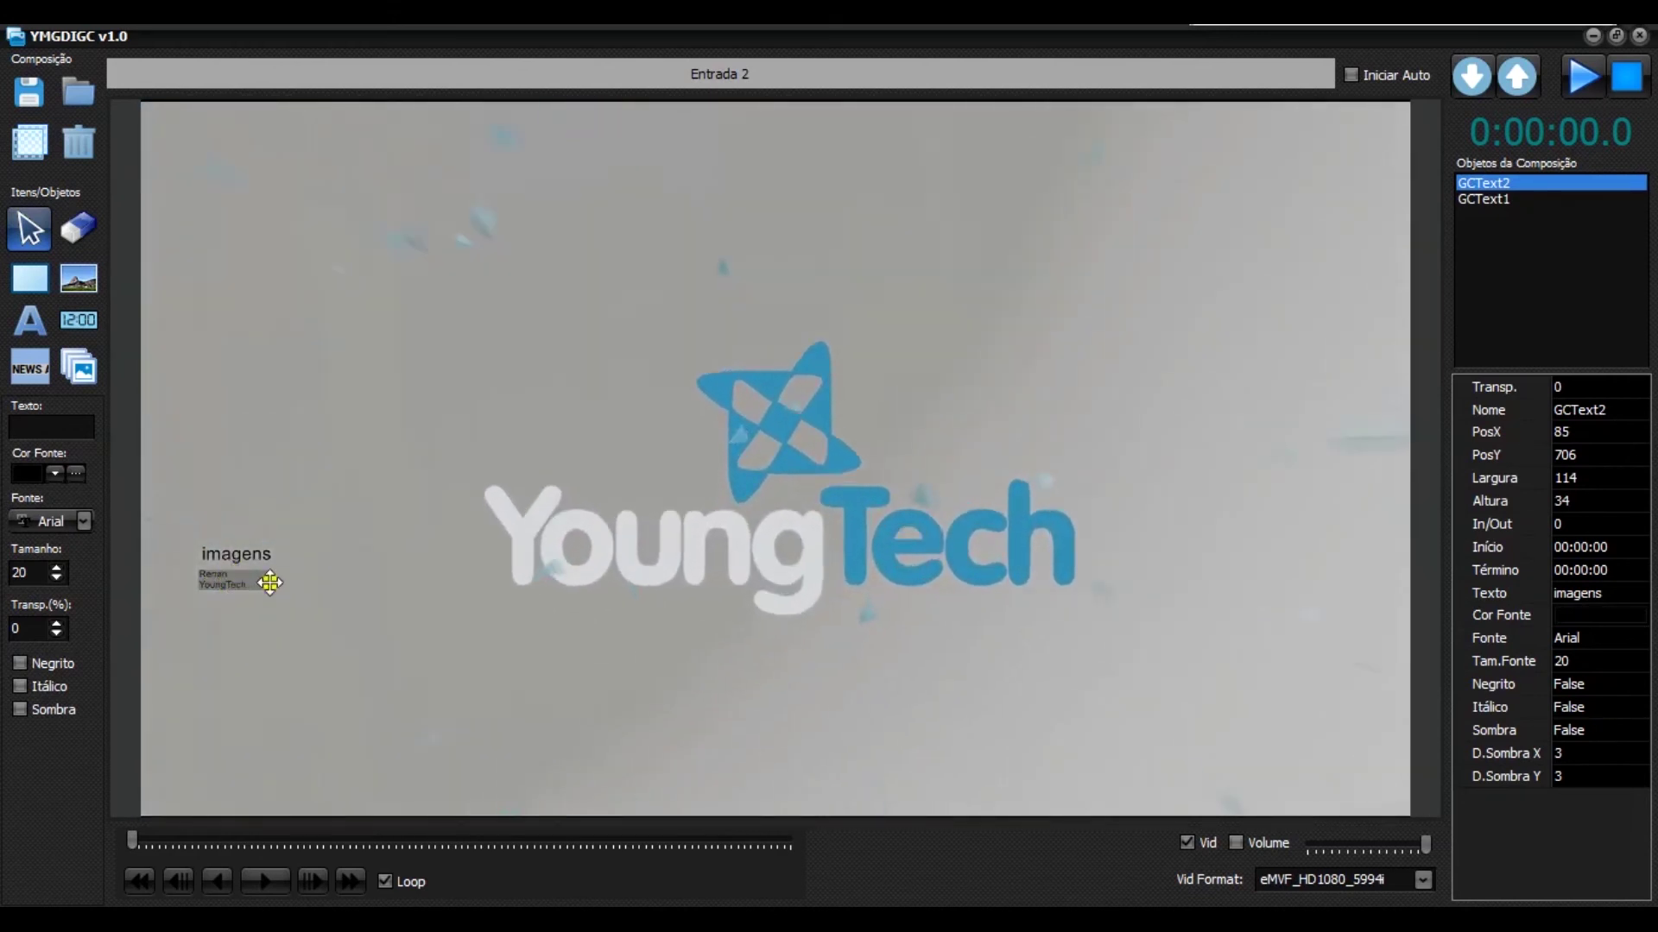
pyautogui.moveTo(272, 580); pyautogui.dragTo(330, 583)
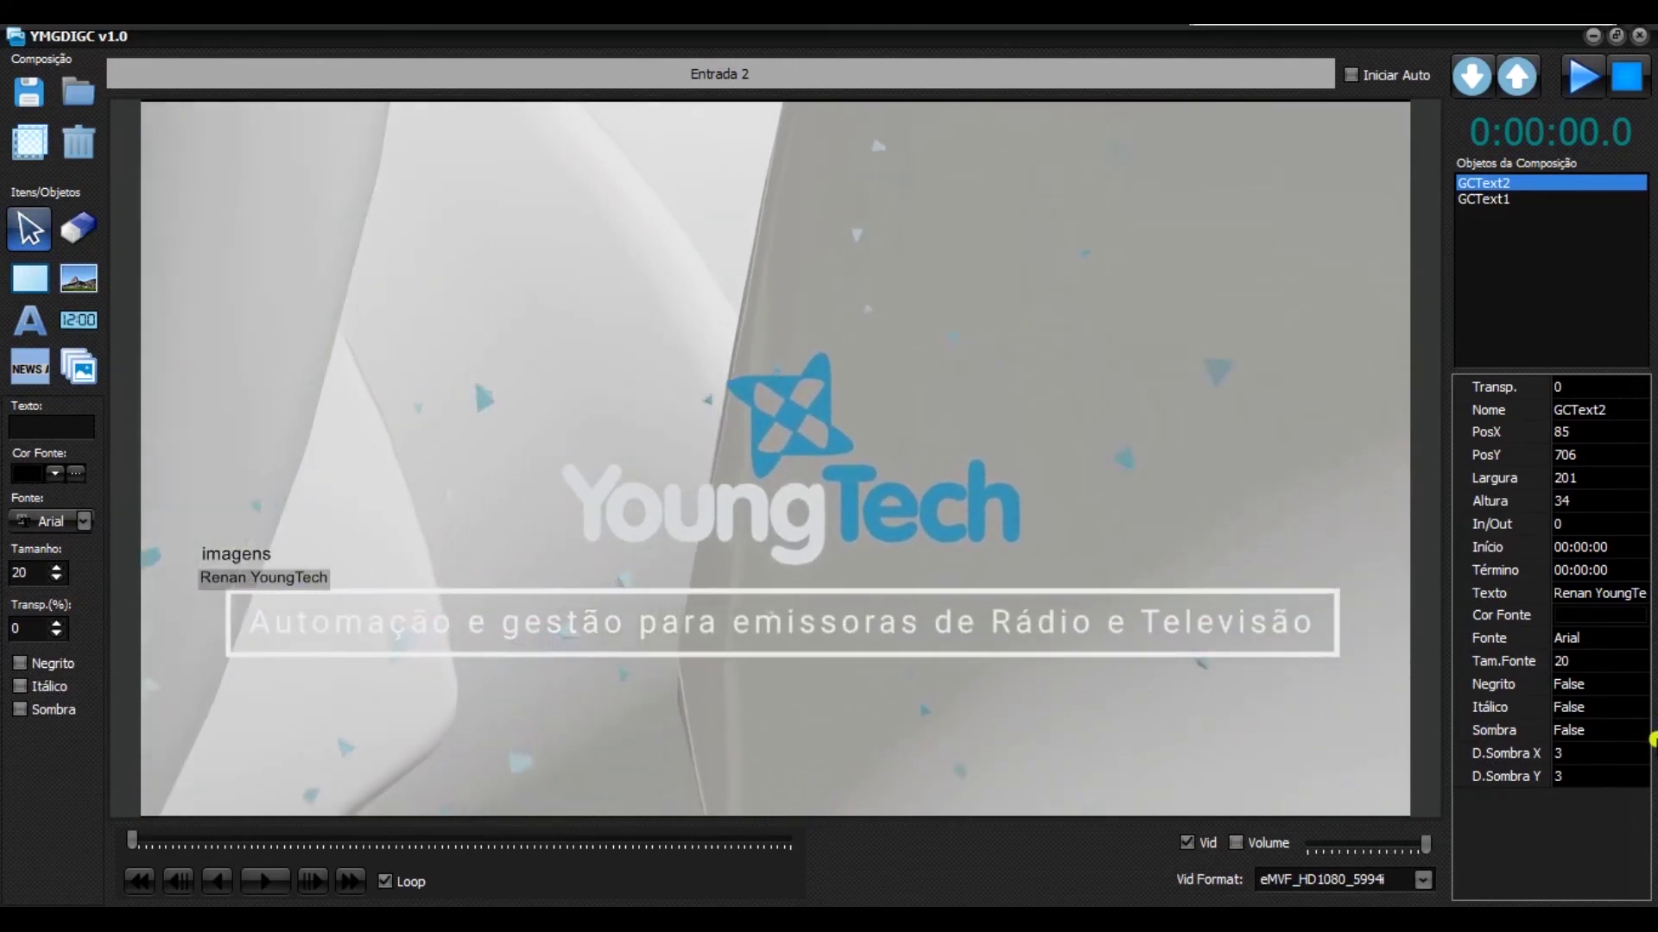
# Set the lower text's font colour to white and turn on bold for it.
pyautogui.click(1623, 618)
pyautogui.click(1623, 619)
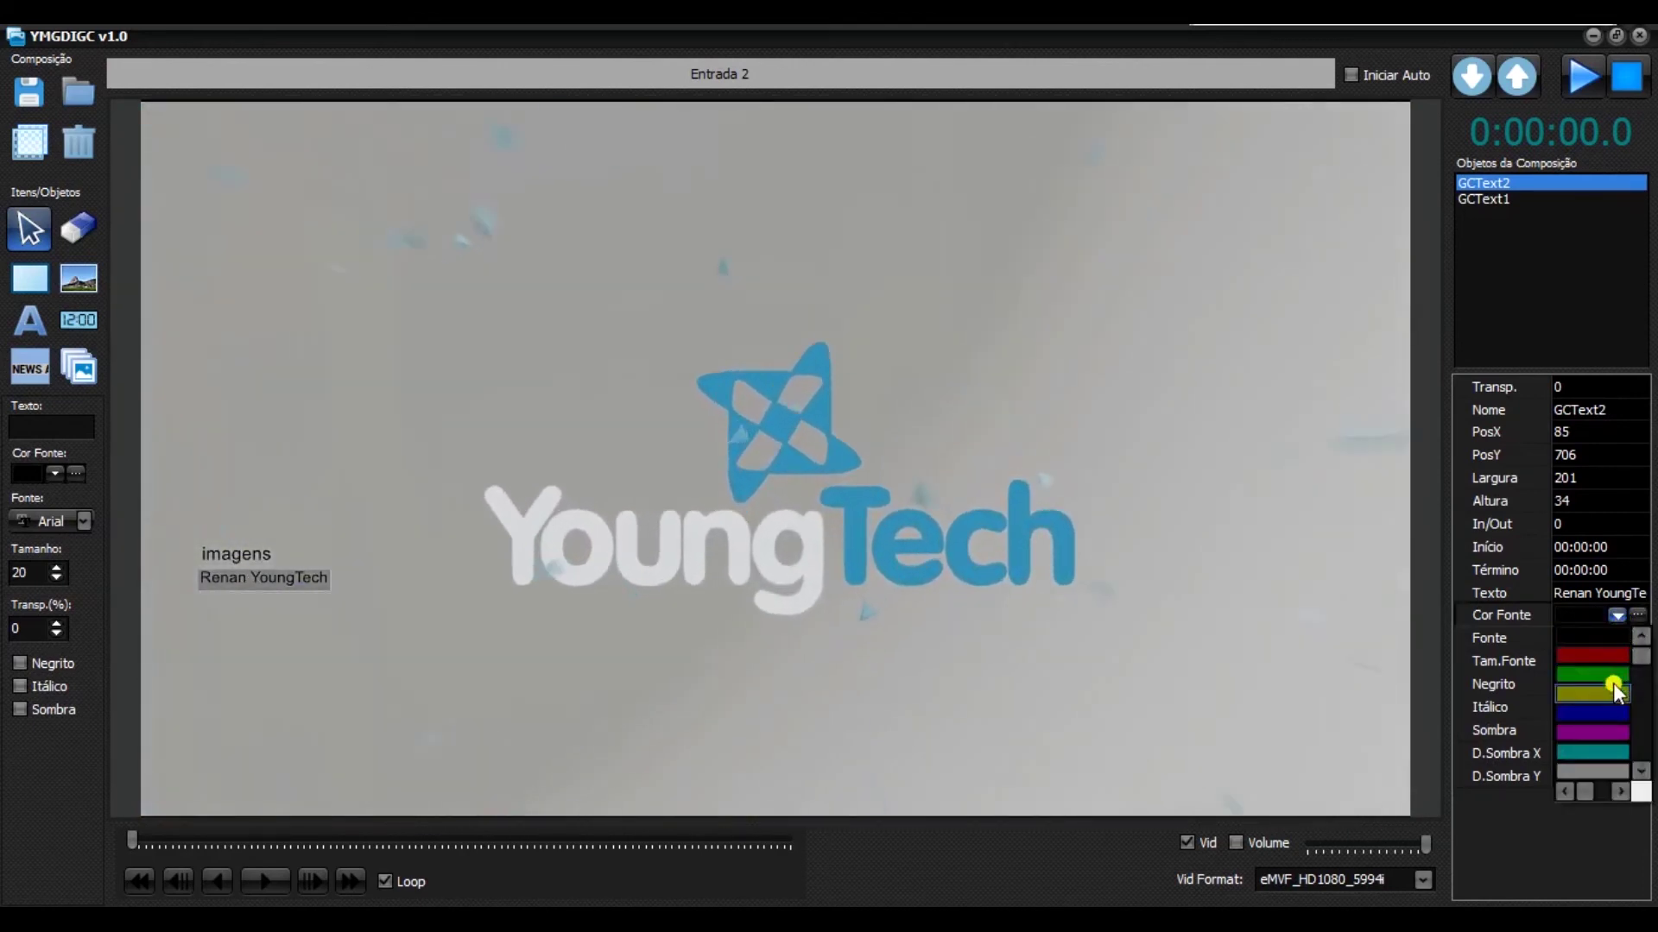
pyautogui.click(1593, 695)
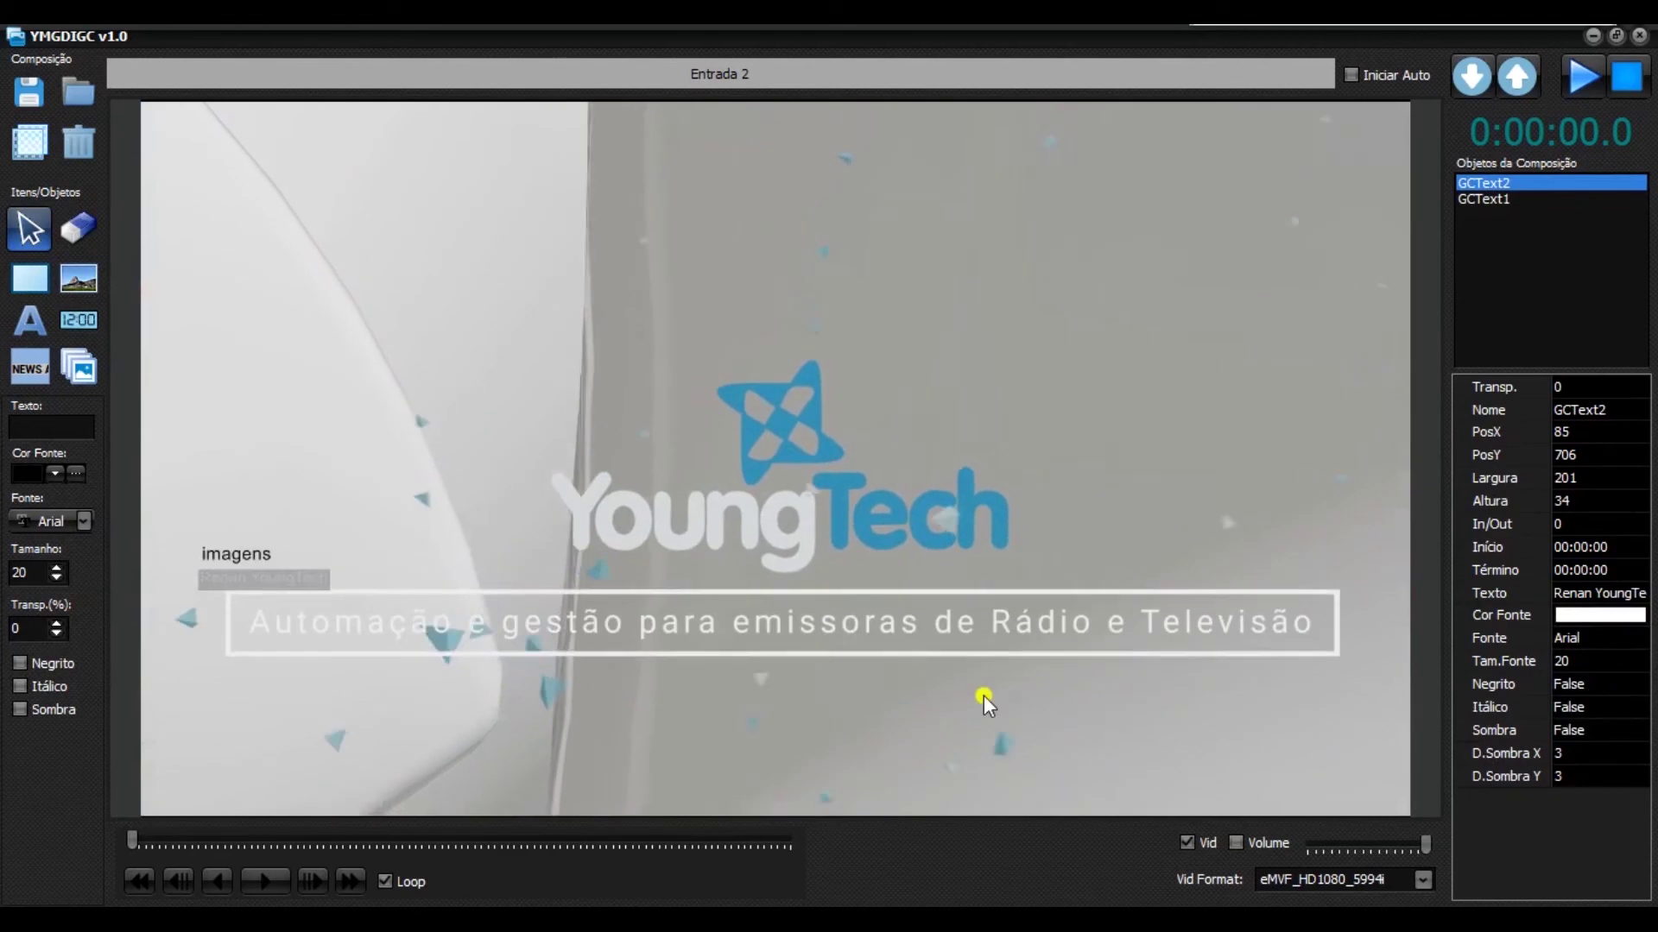
pyautogui.click(1609, 687)
pyautogui.click(1610, 688)
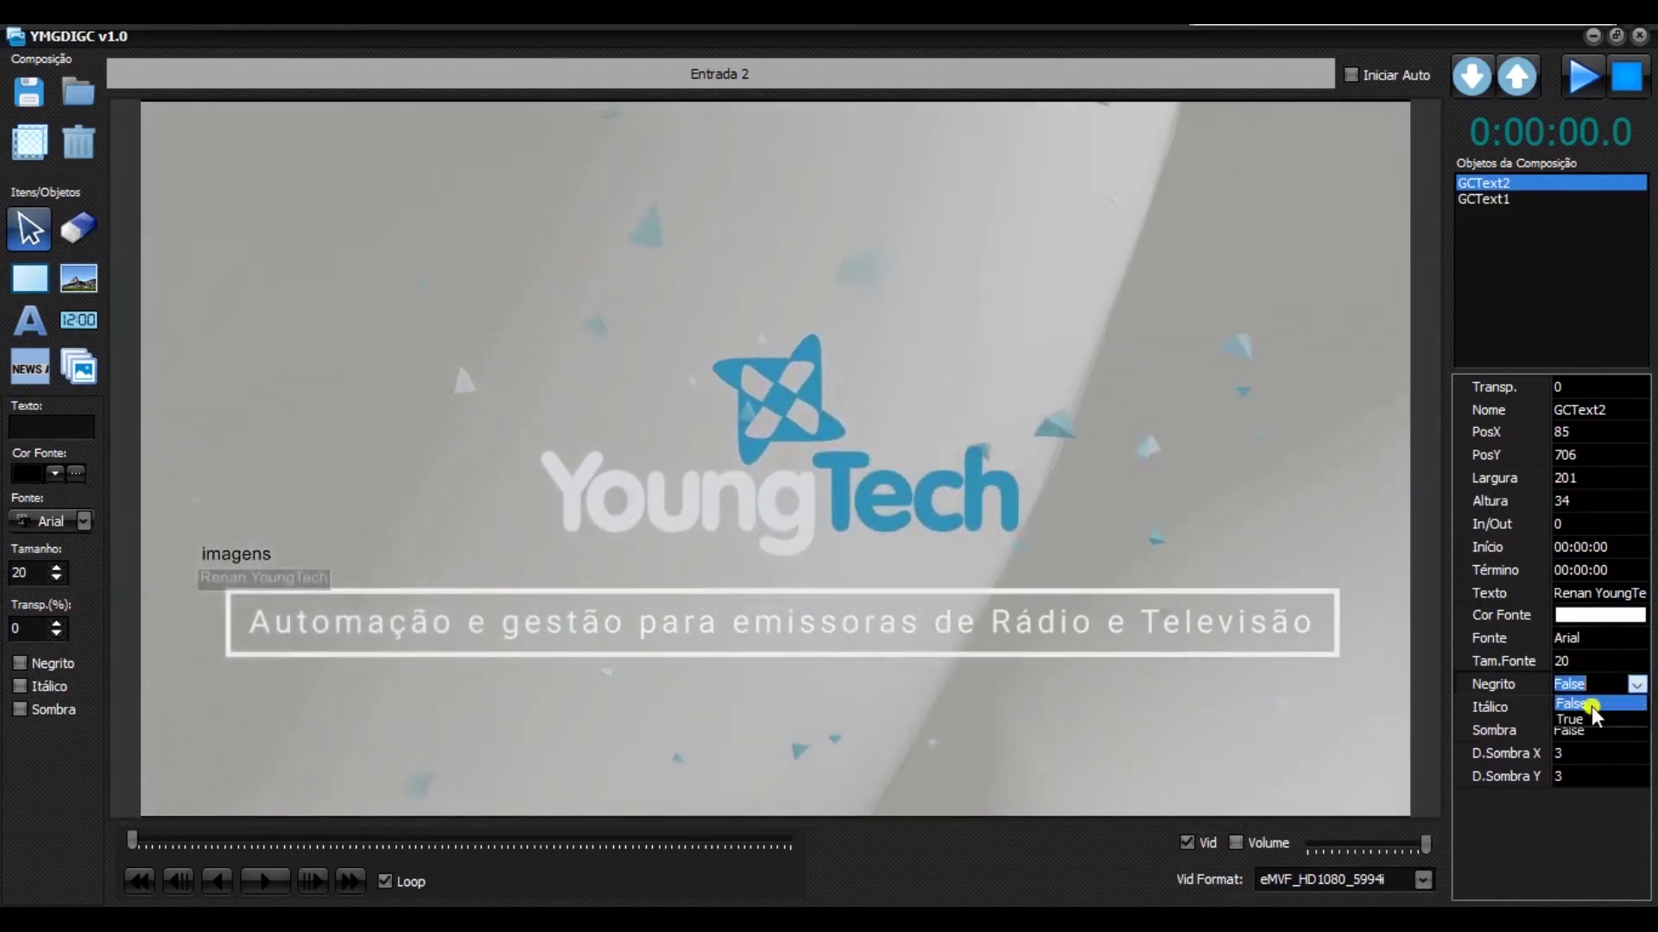
pyautogui.click(1590, 720)
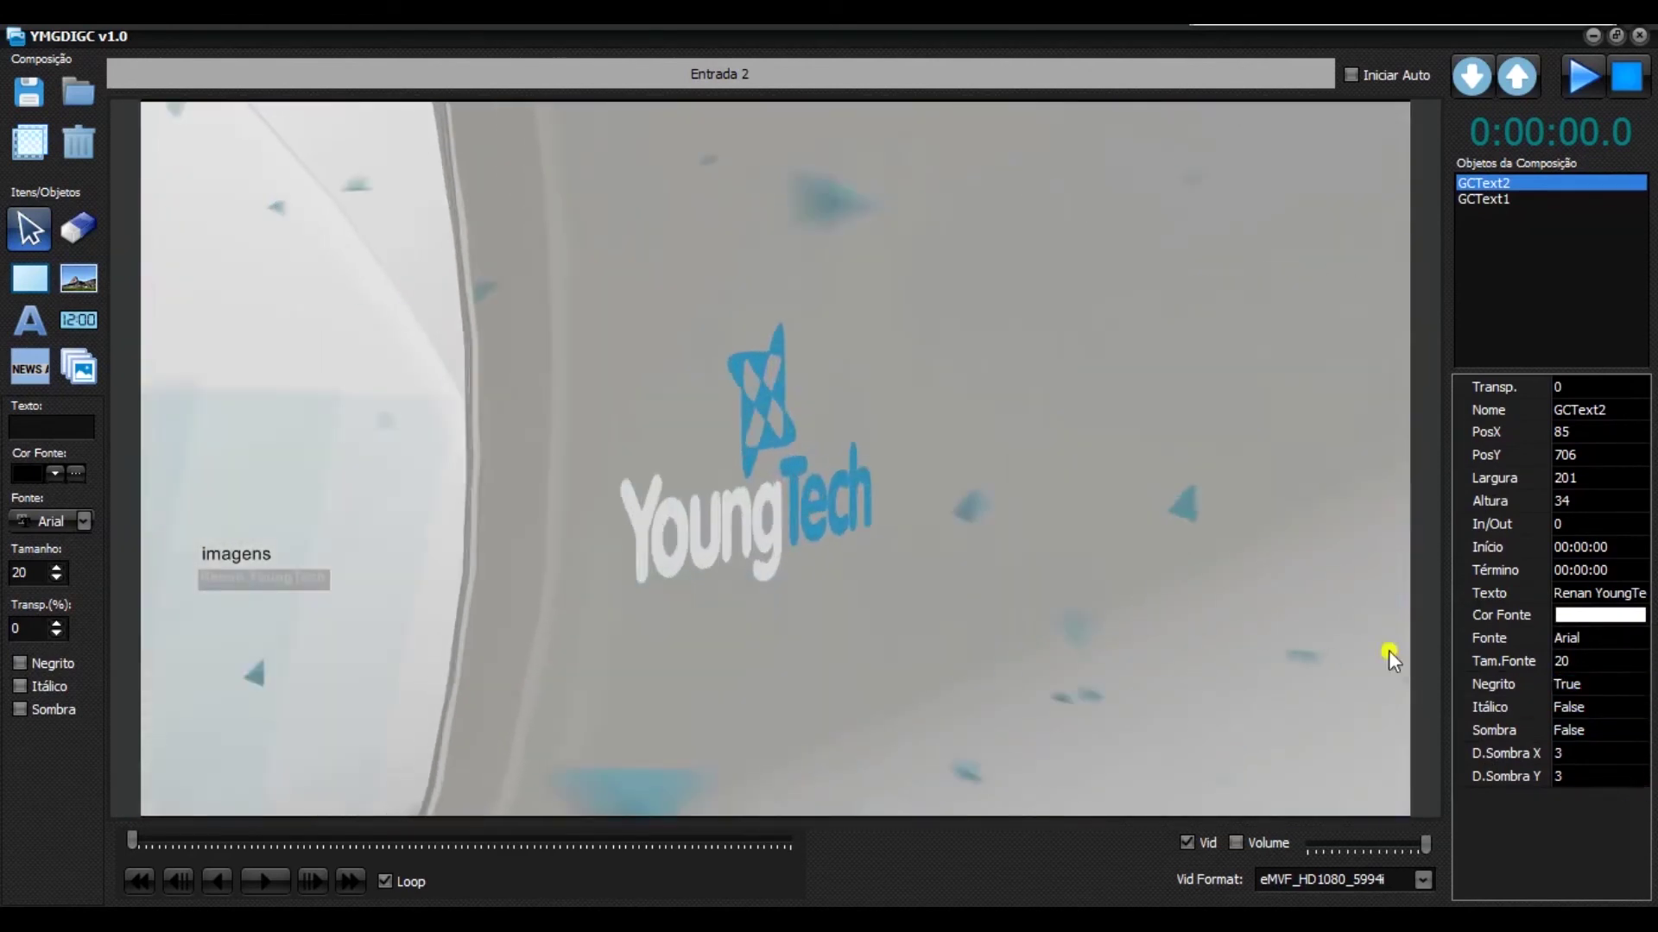
pyautogui.click(1019, 485)
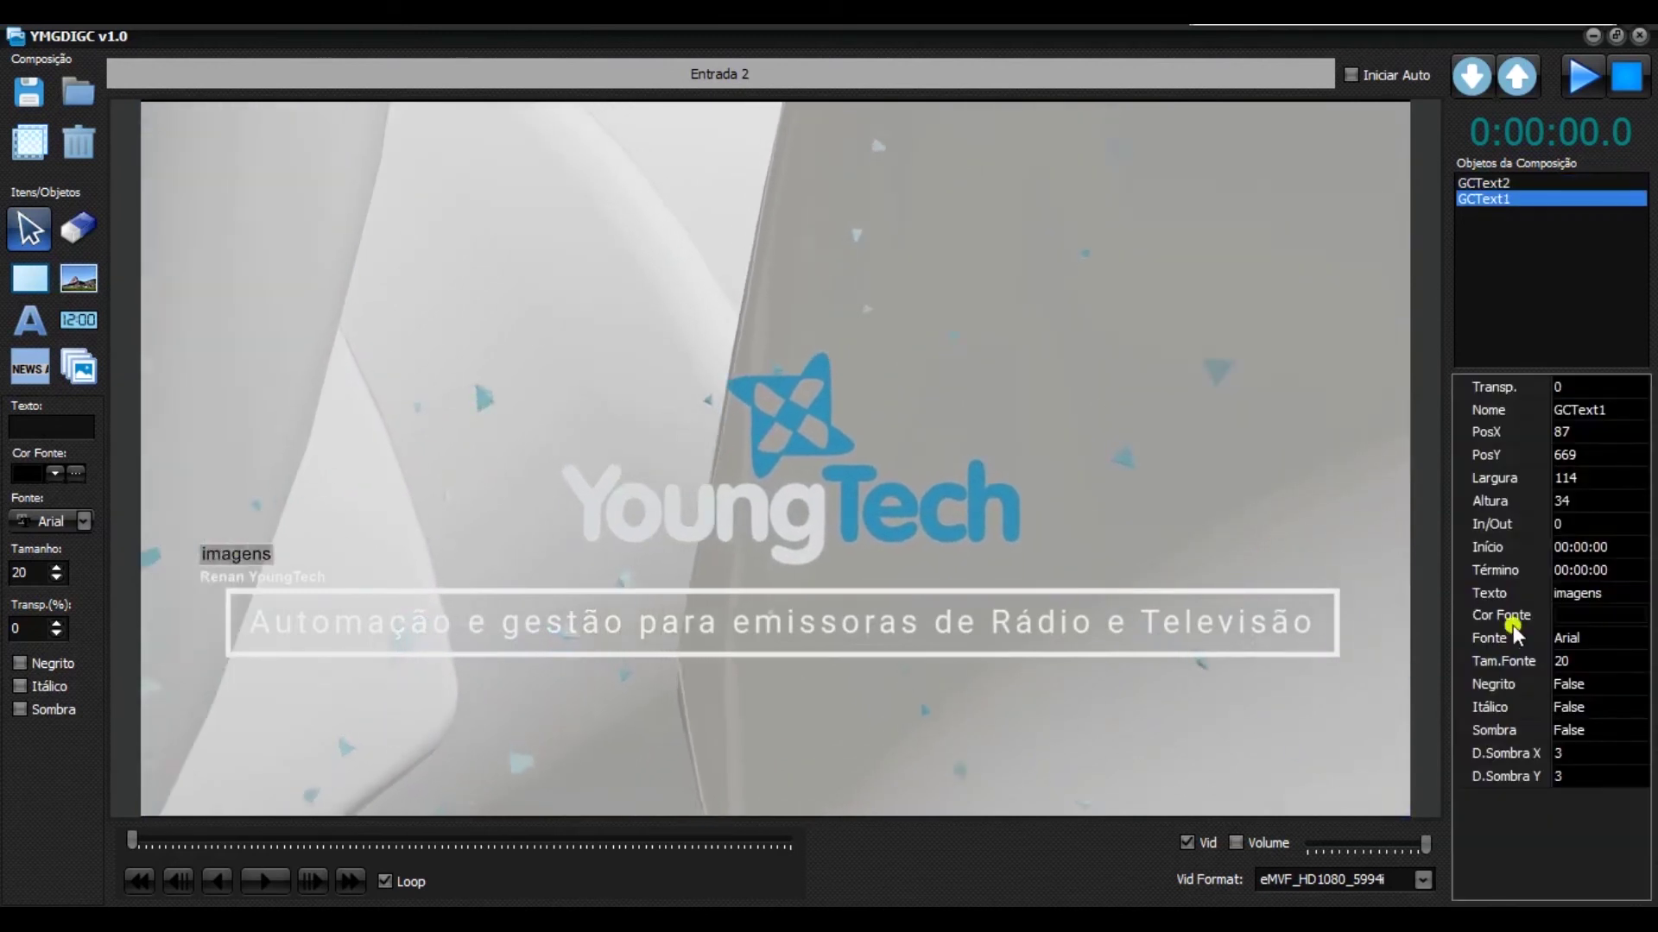
# Set the "imagens" text to start at 00:00:30 and end at 00:00:35.
pyautogui.click(1579, 550)
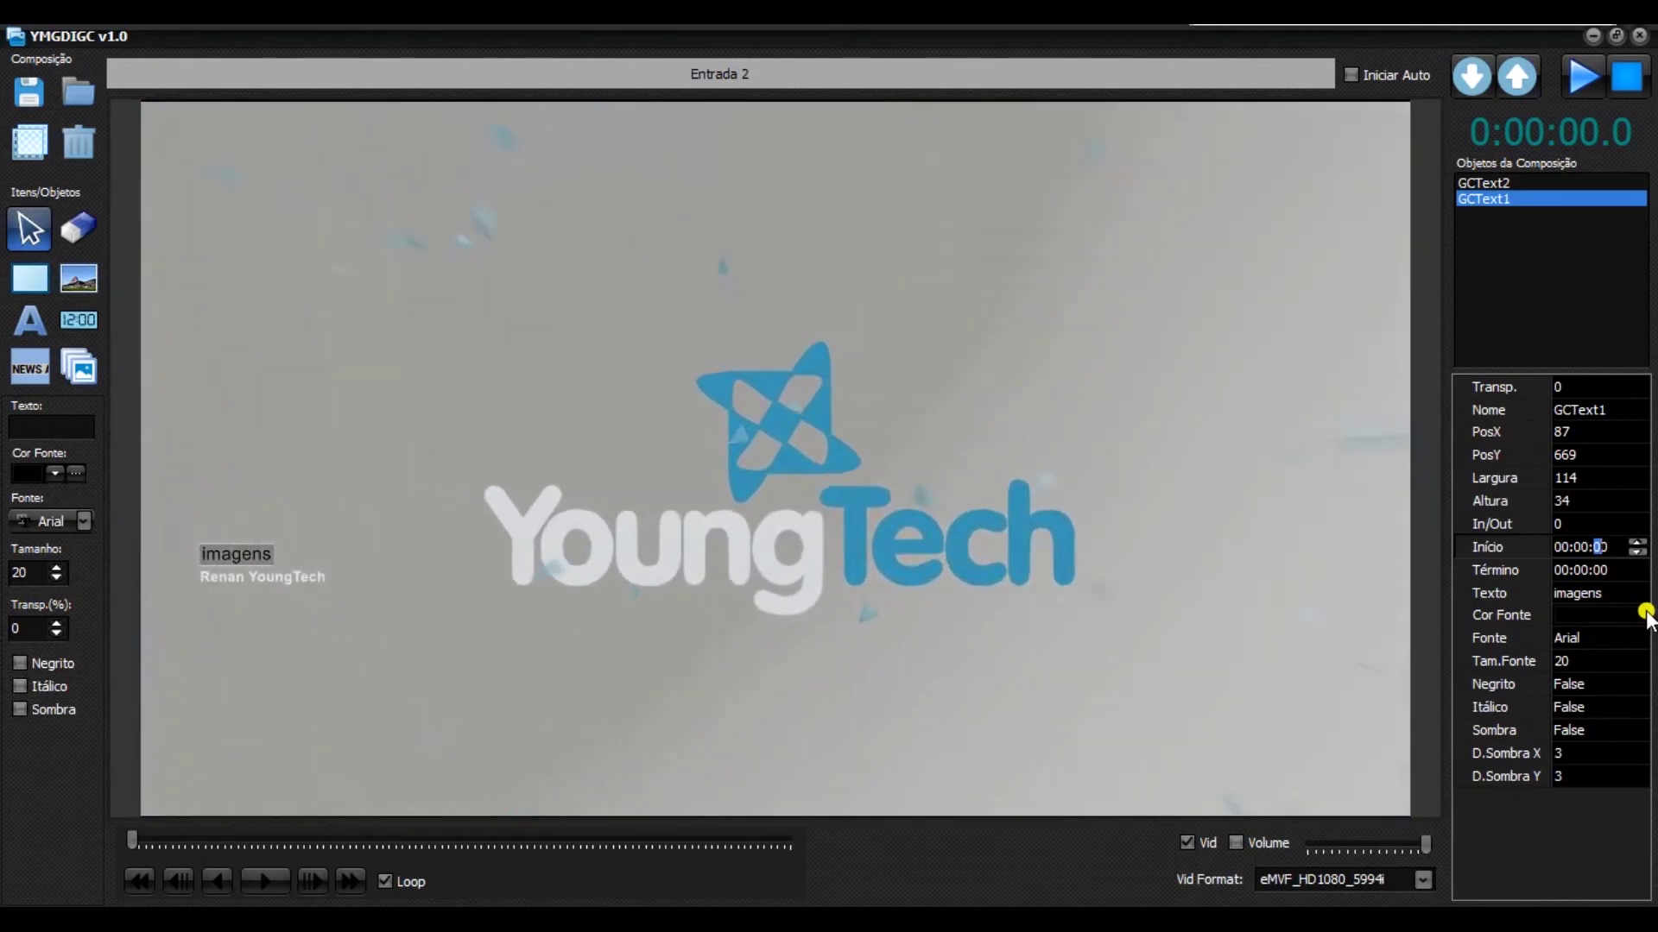
pyautogui.write('30')
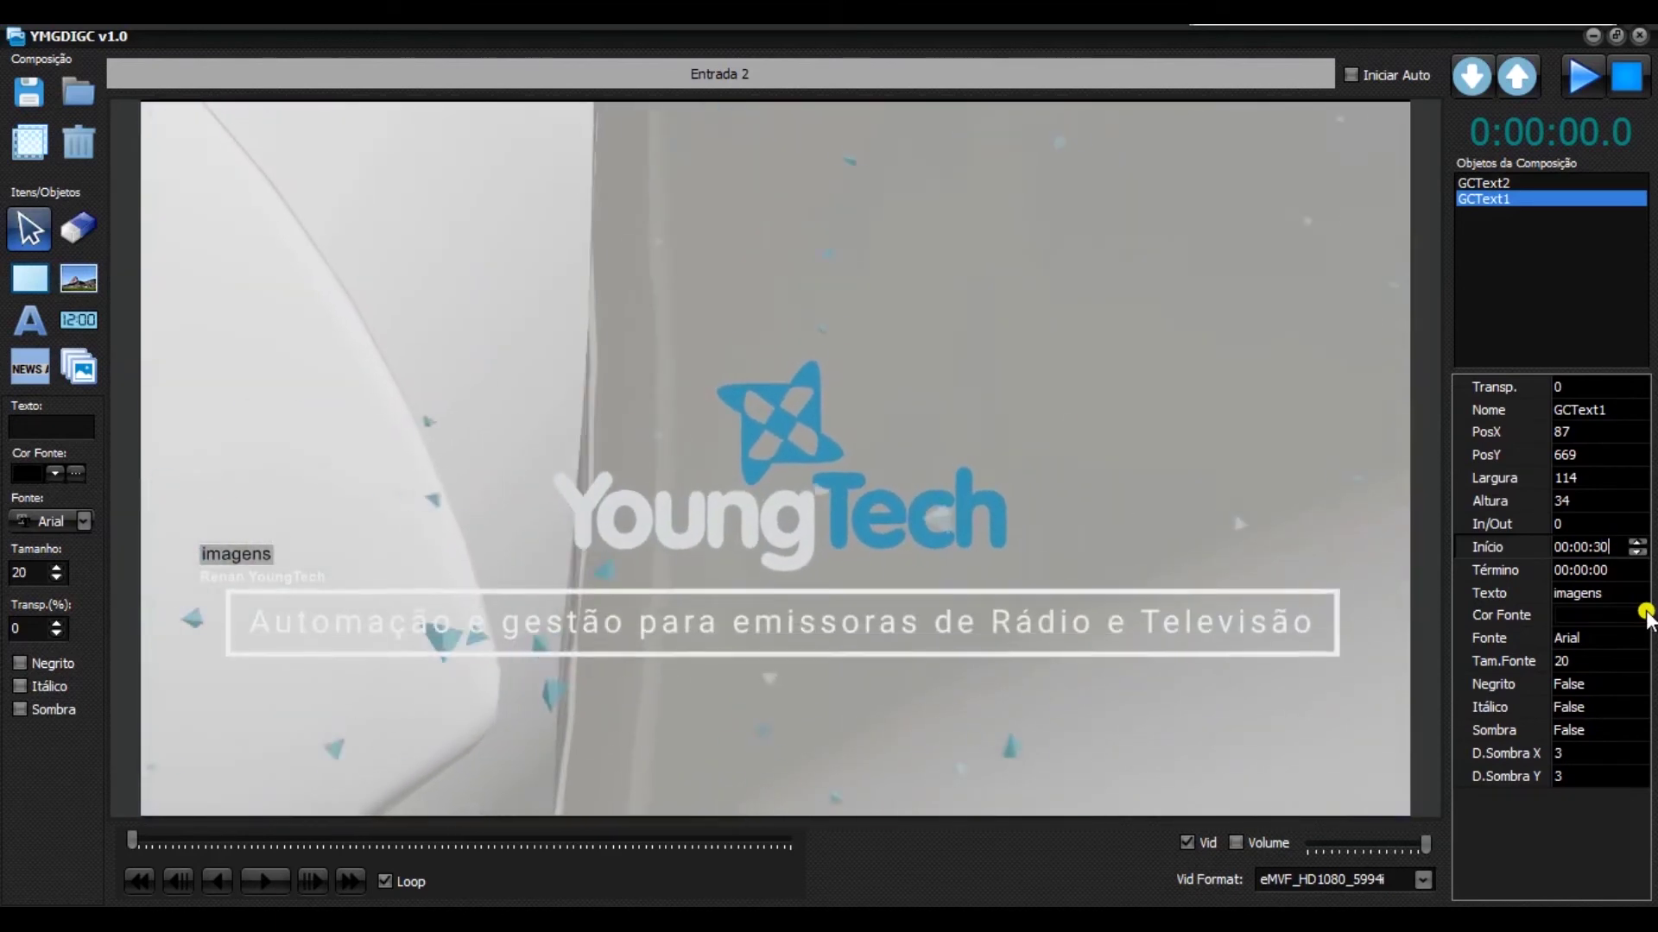
pyautogui.press('Tab')
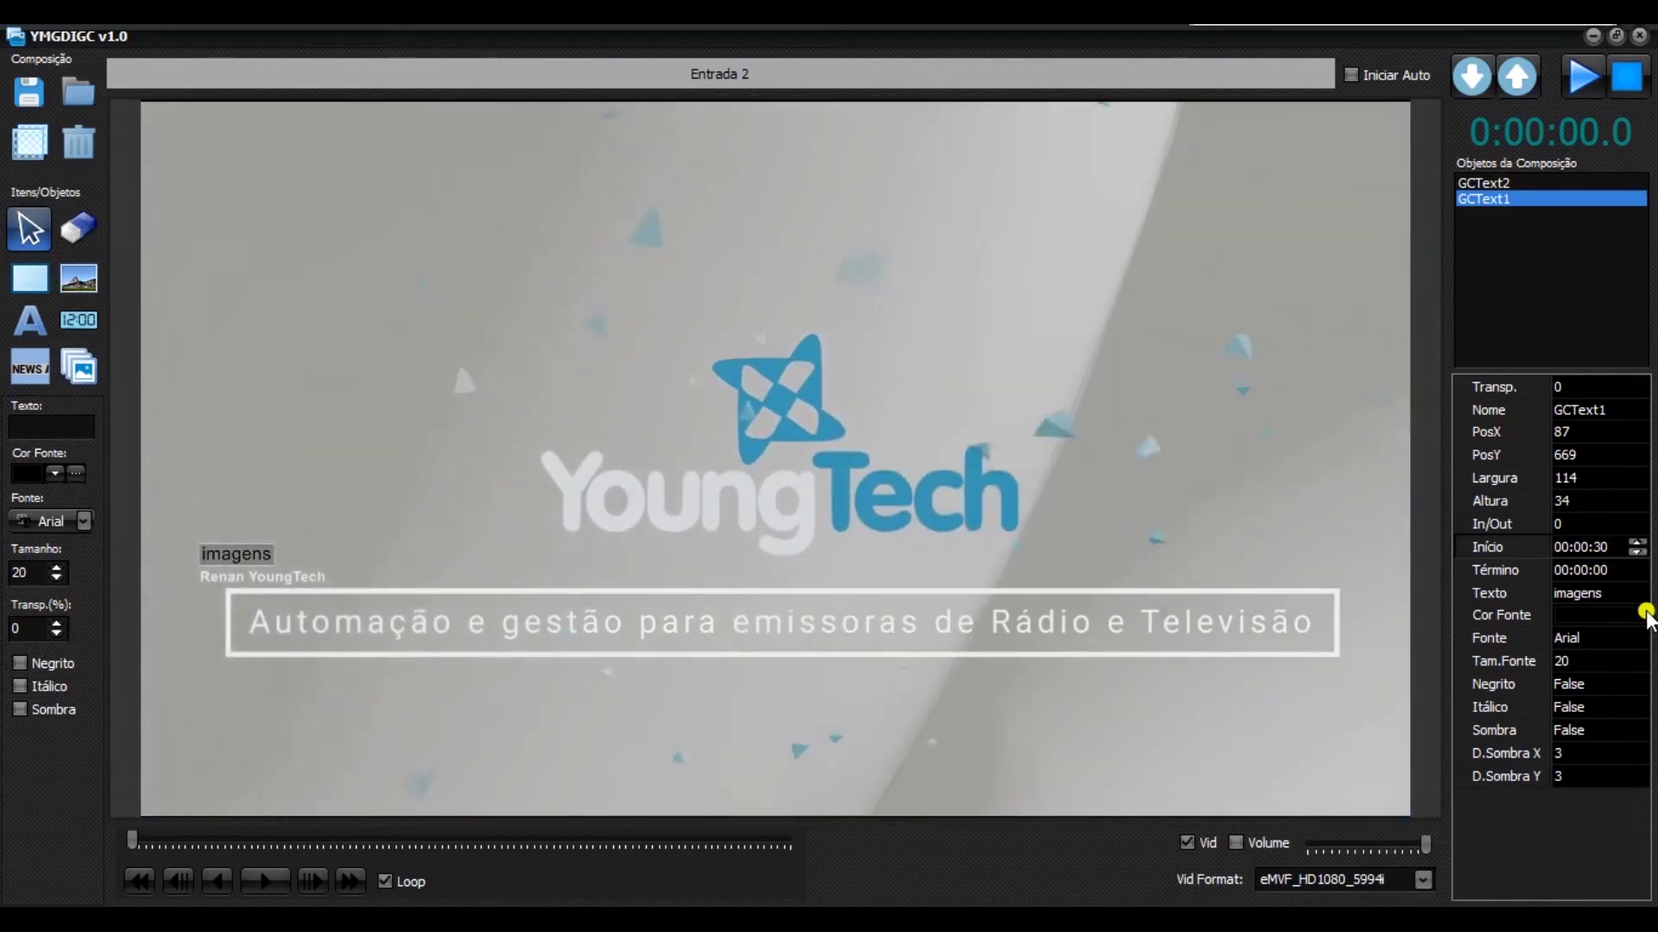
pyautogui.click(1616, 544)
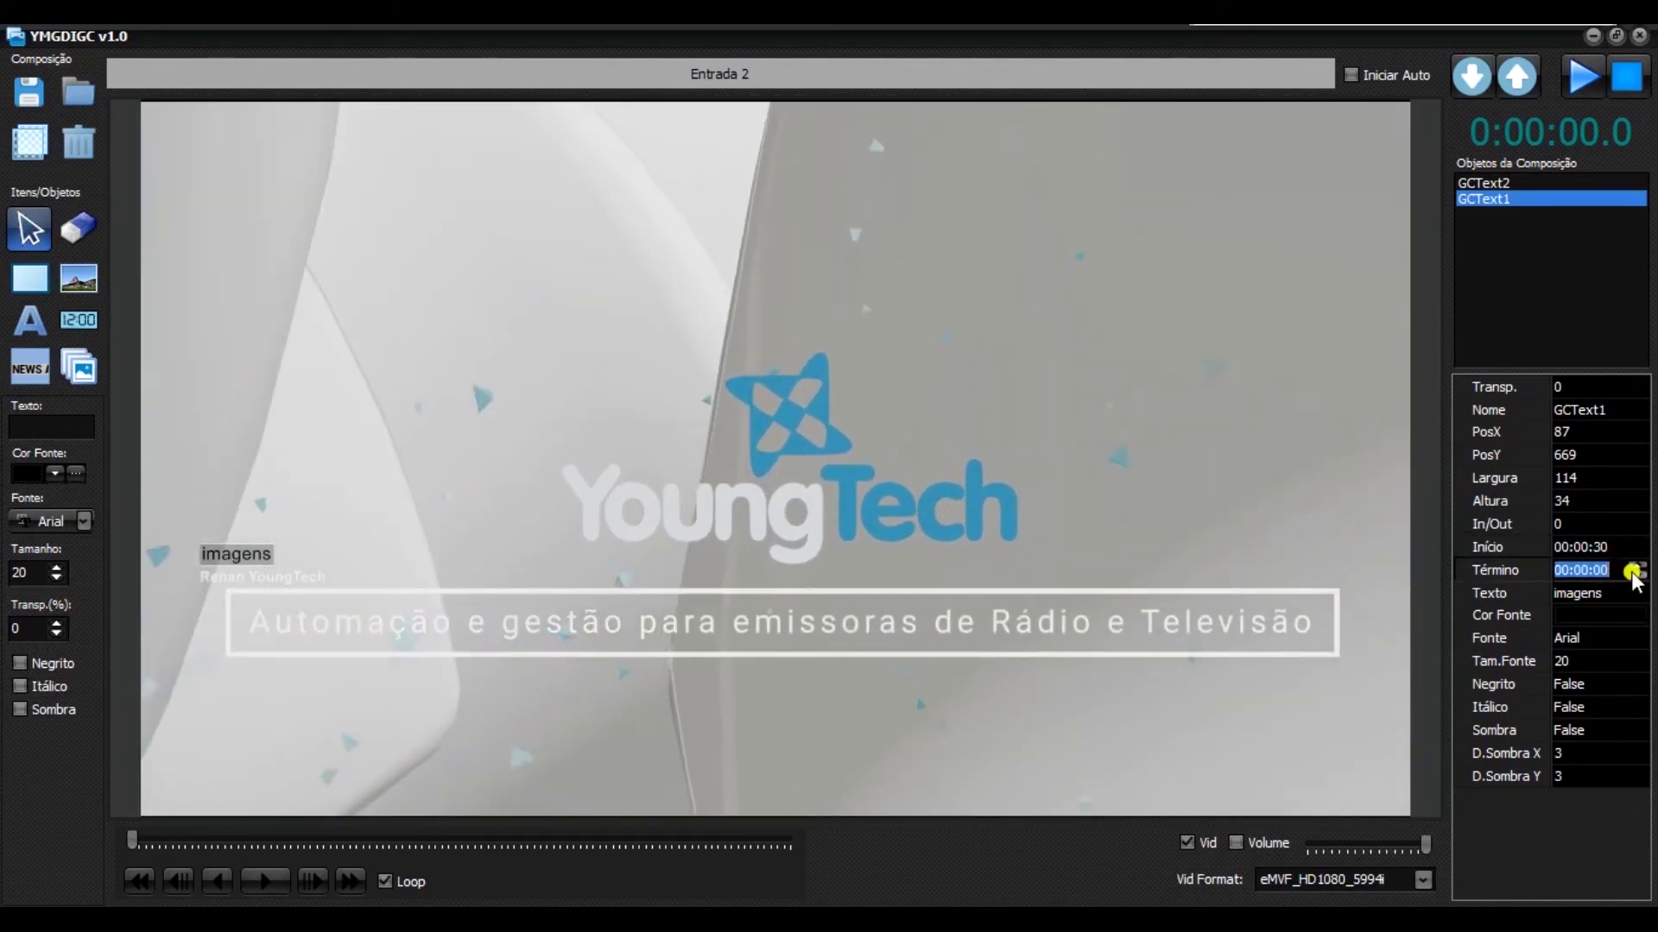
pyautogui.click(1635, 577)
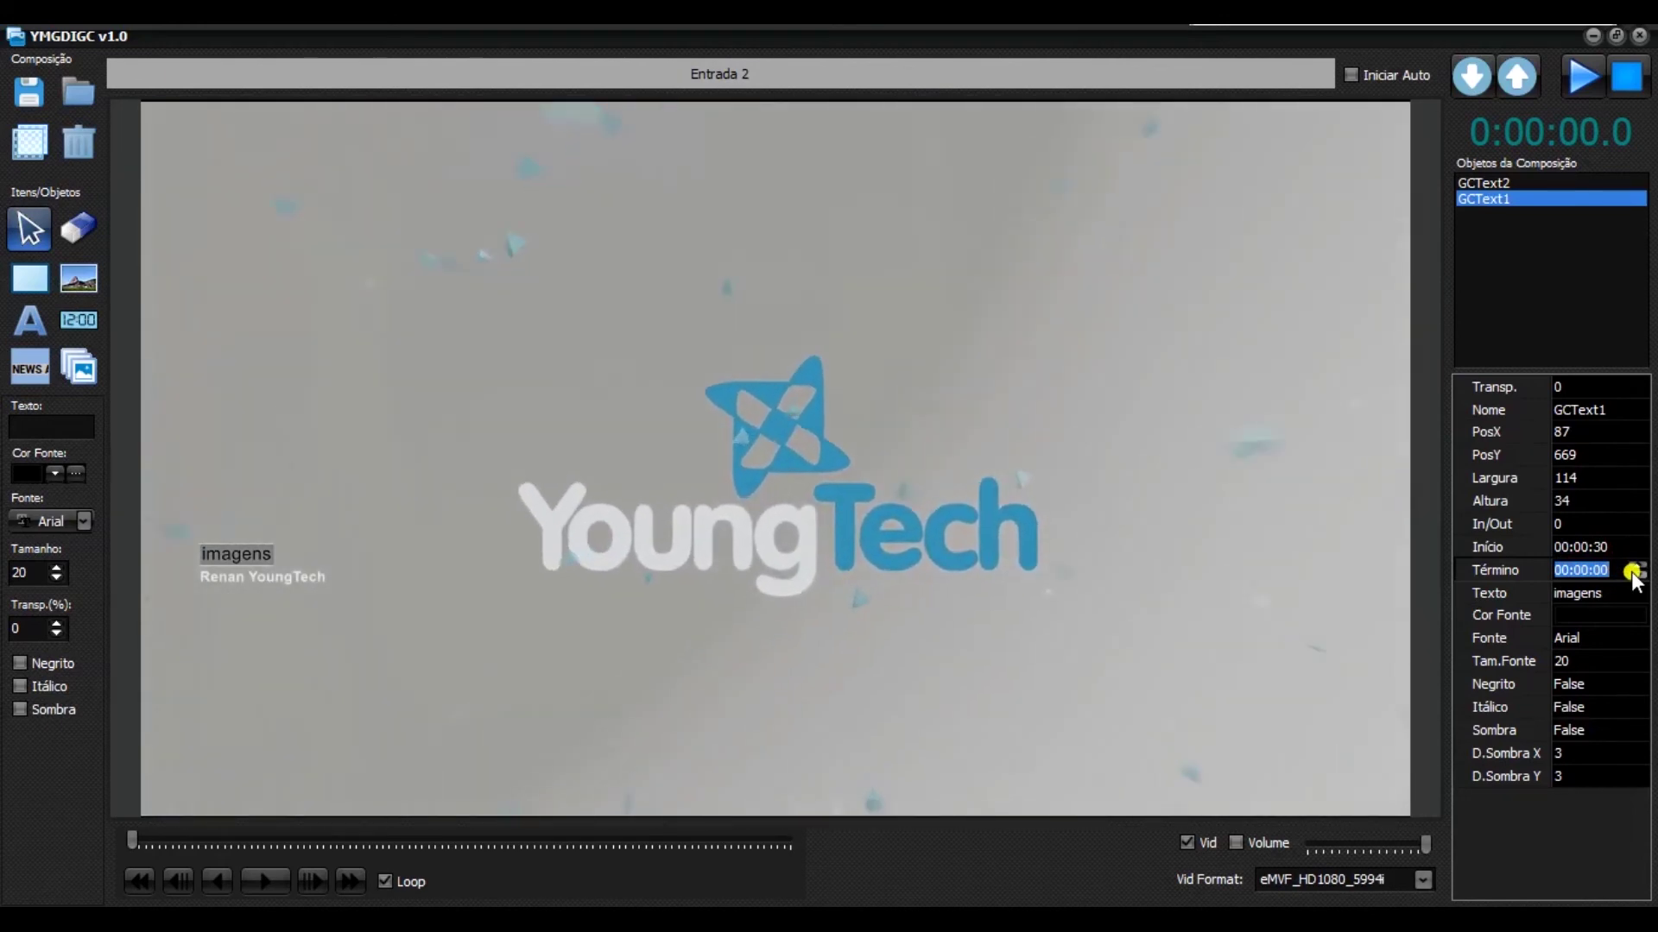
pyautogui.press('Right')
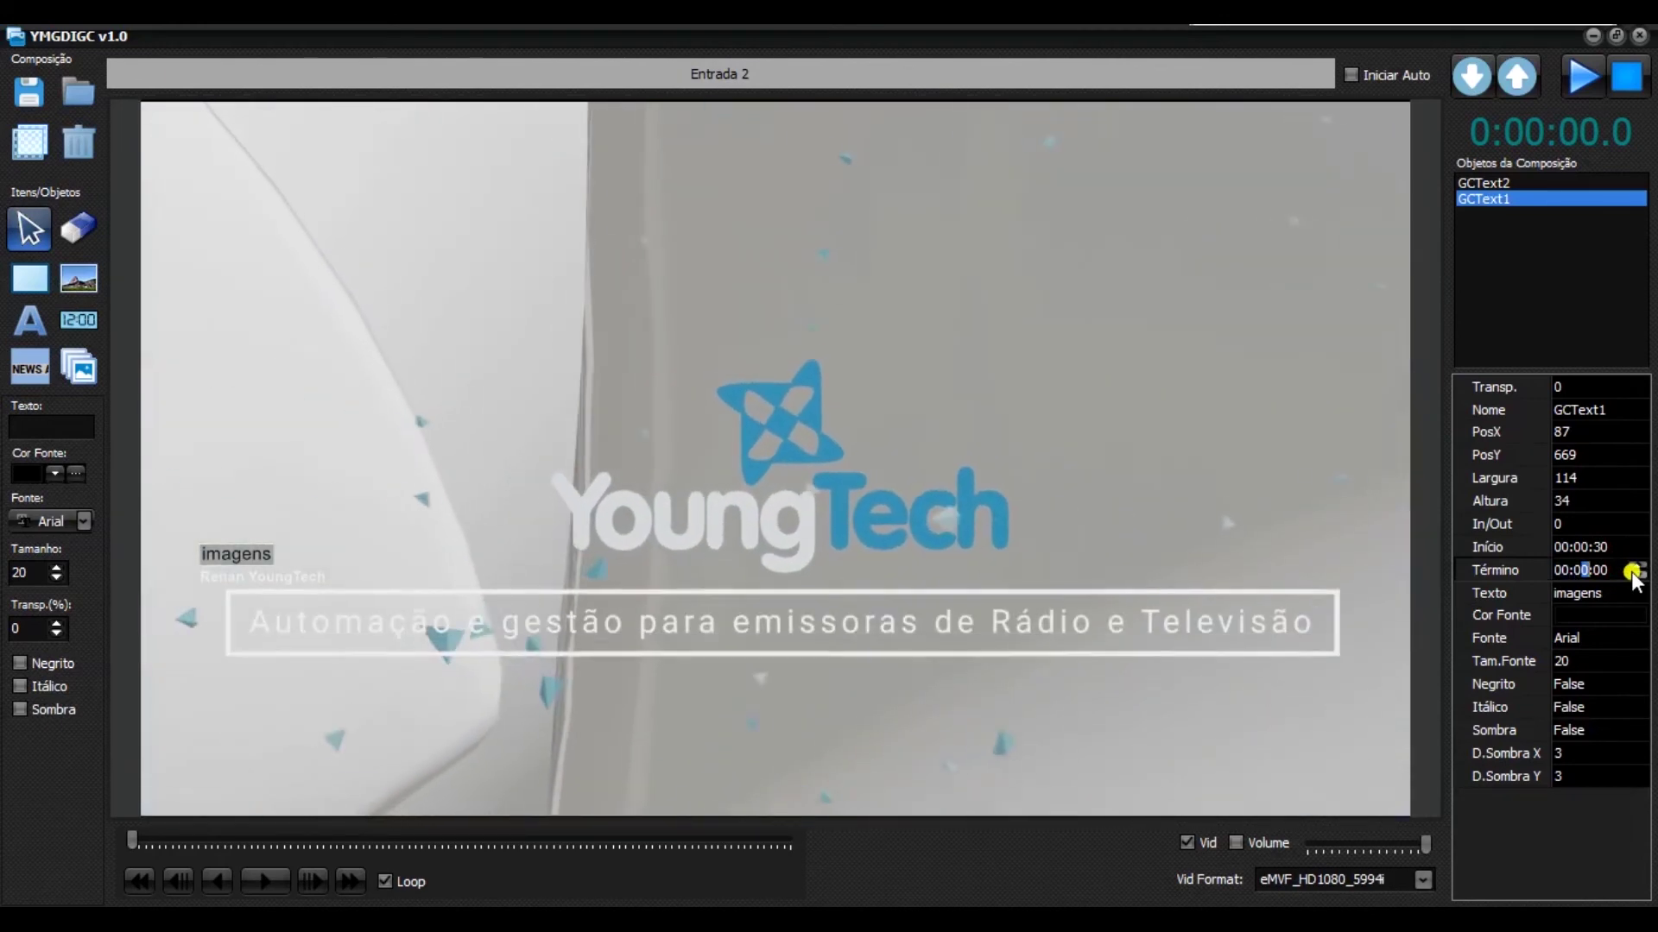
pyautogui.write('35')
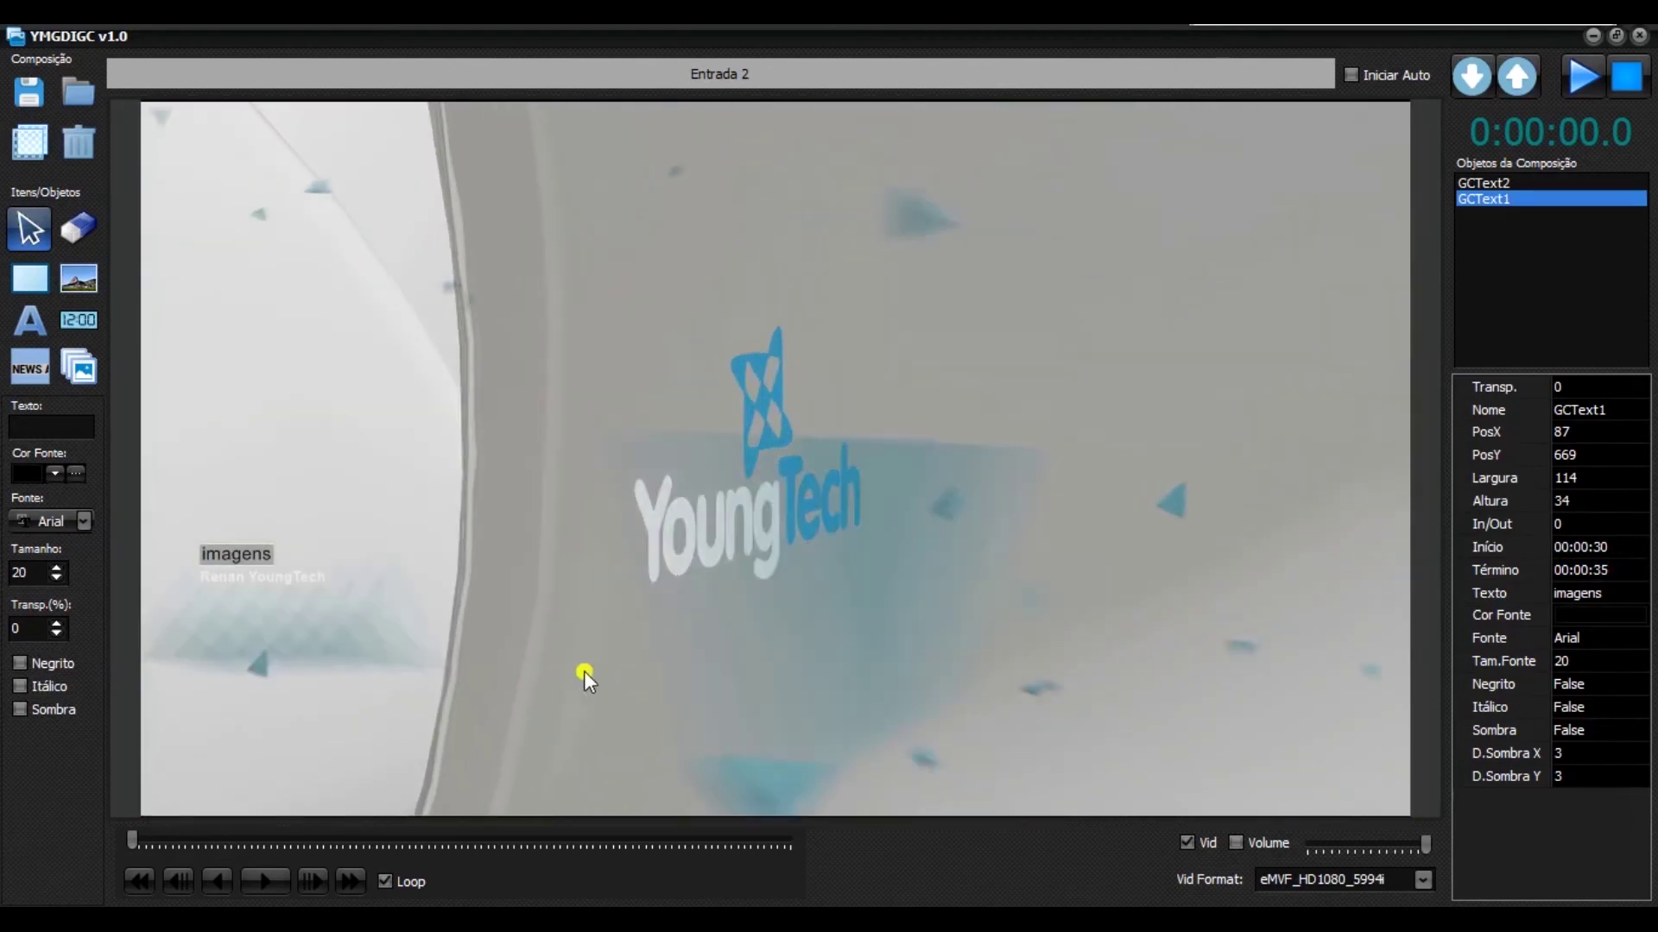
pyautogui.click(727, 473)
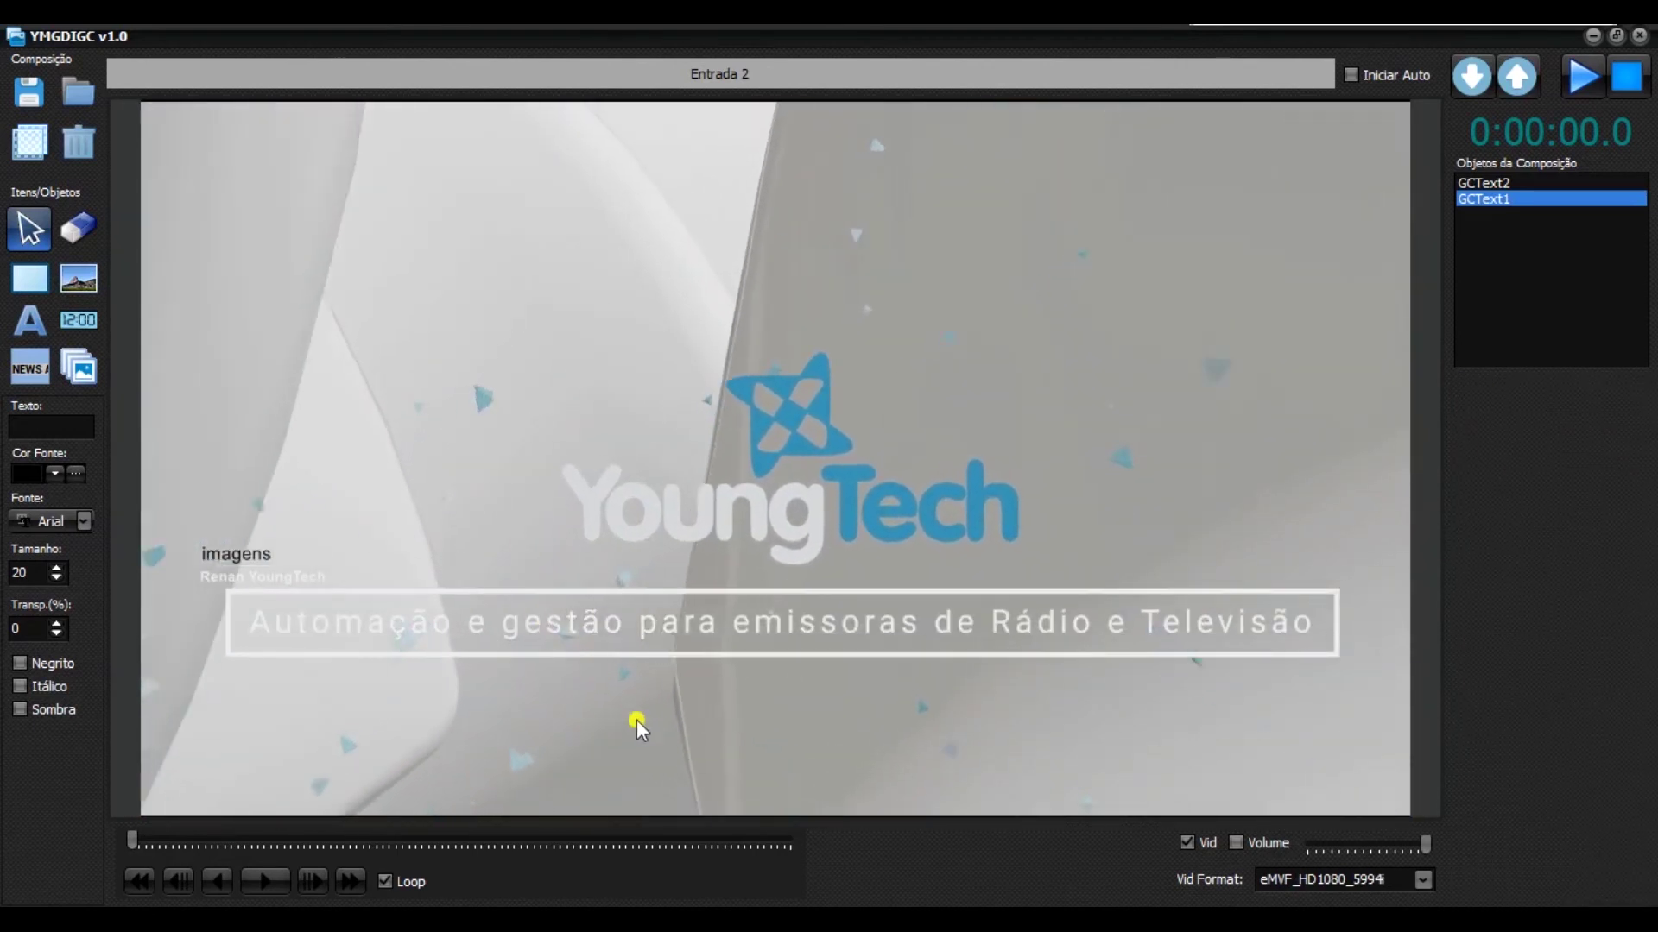
pyautogui.click(475, 615)
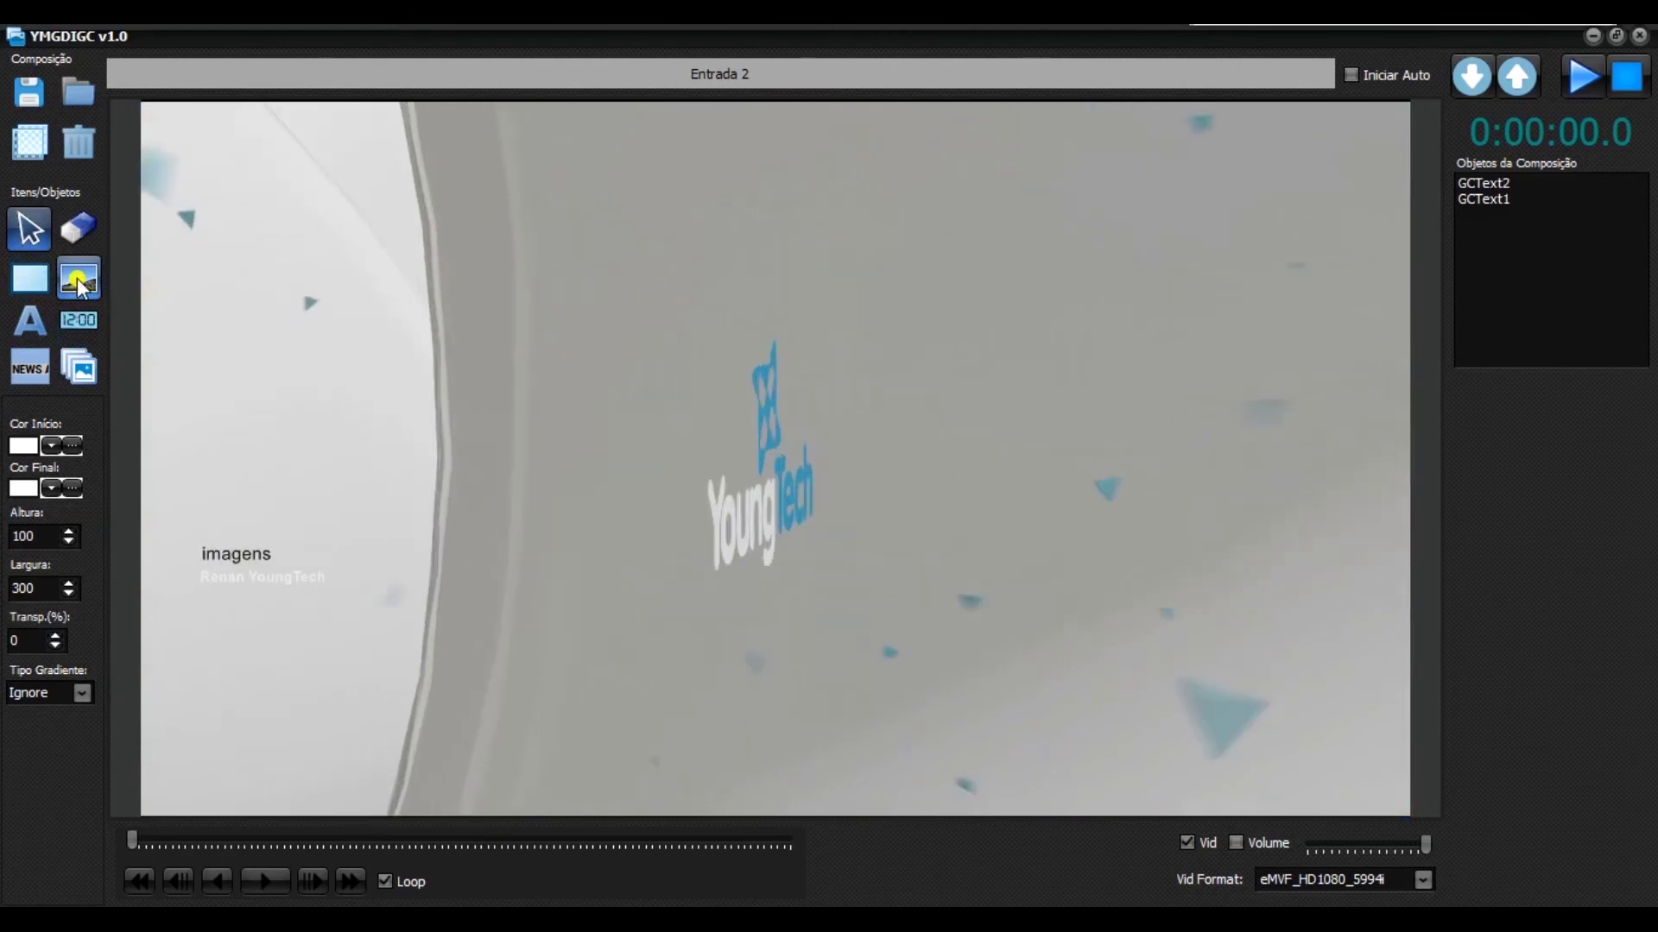
# Insert the LT1 image from the C:\ArtesGC folder into the composition.
pyautogui.click(77, 285)
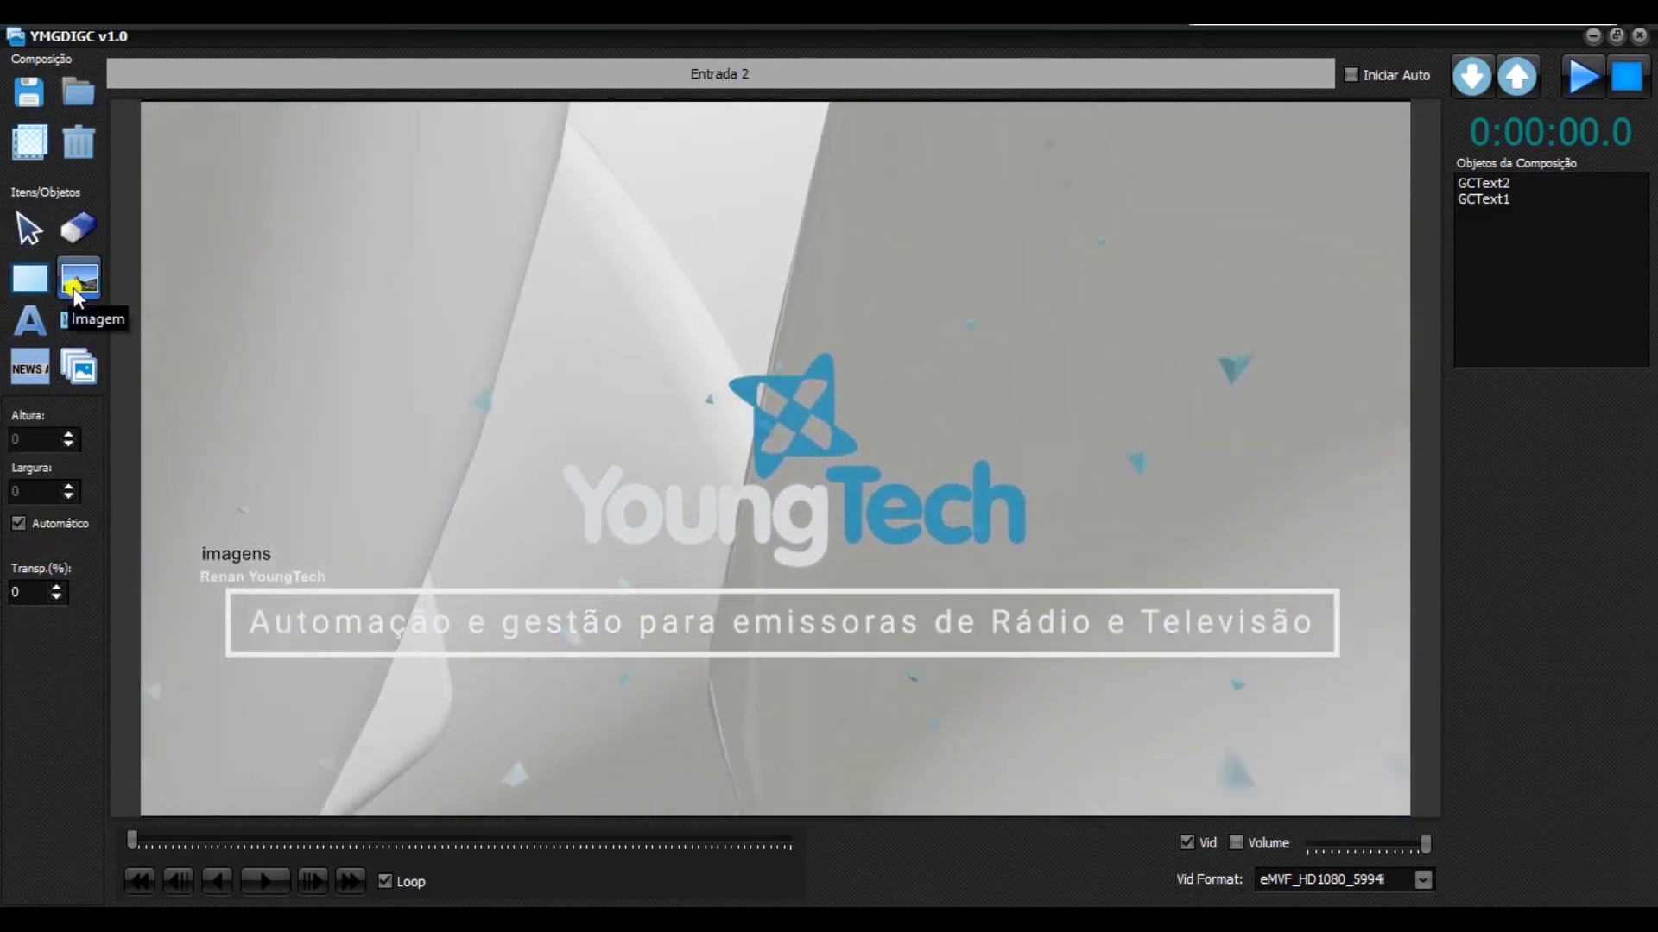
pyautogui.click(571, 469)
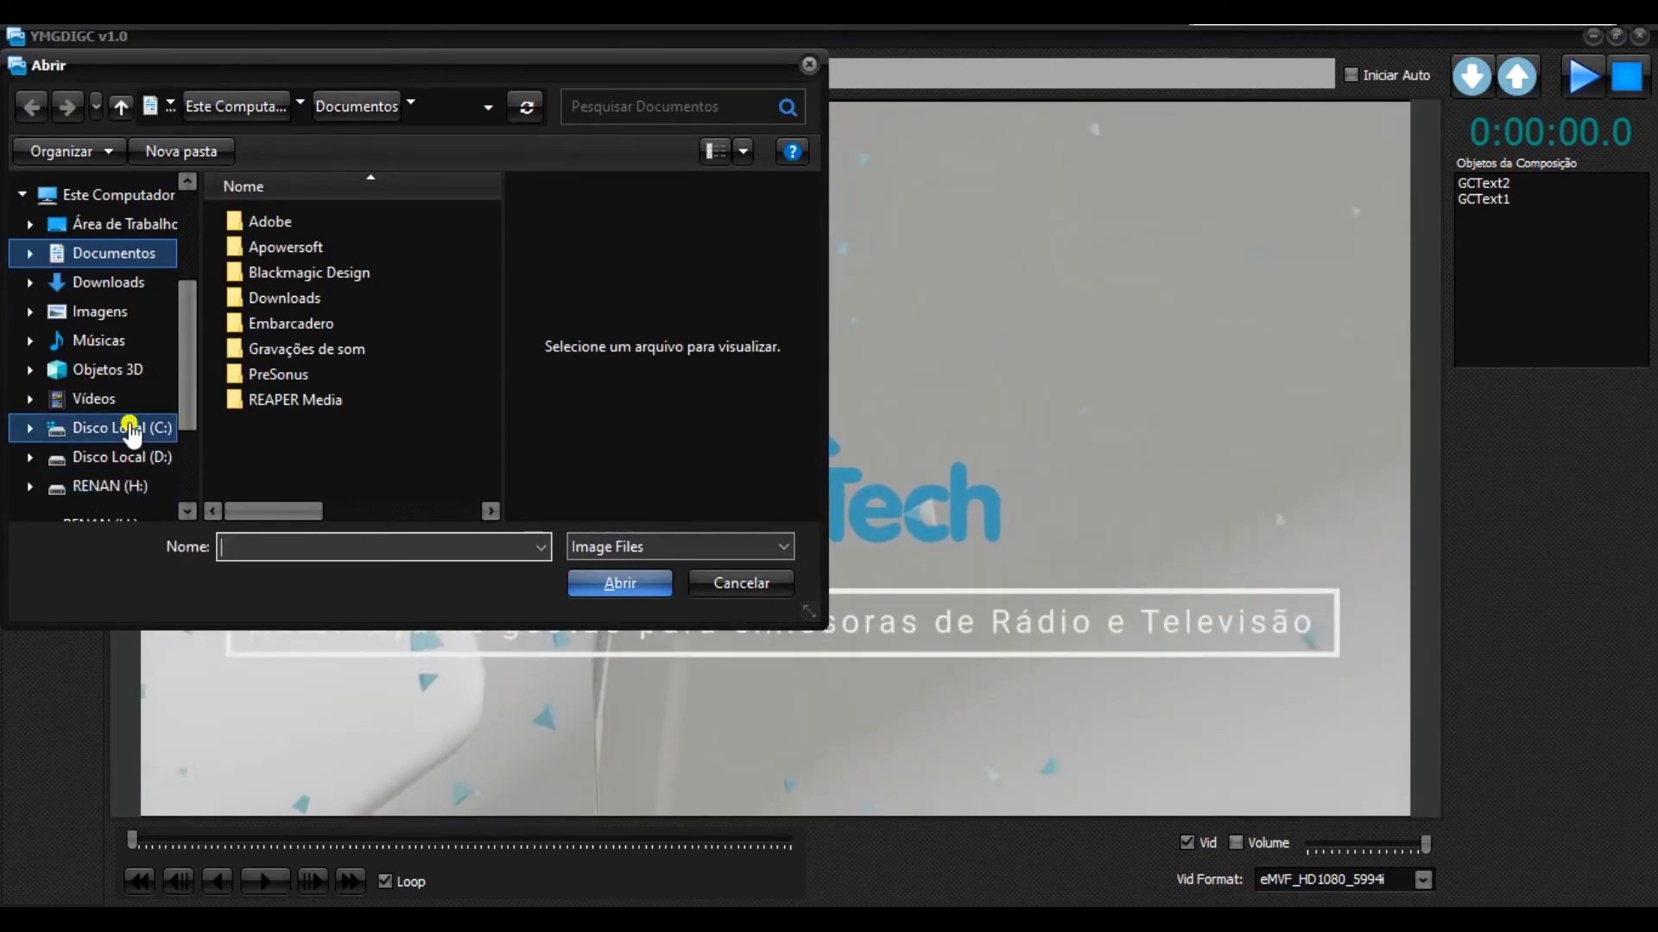
pyautogui.doubleClick(292, 271)
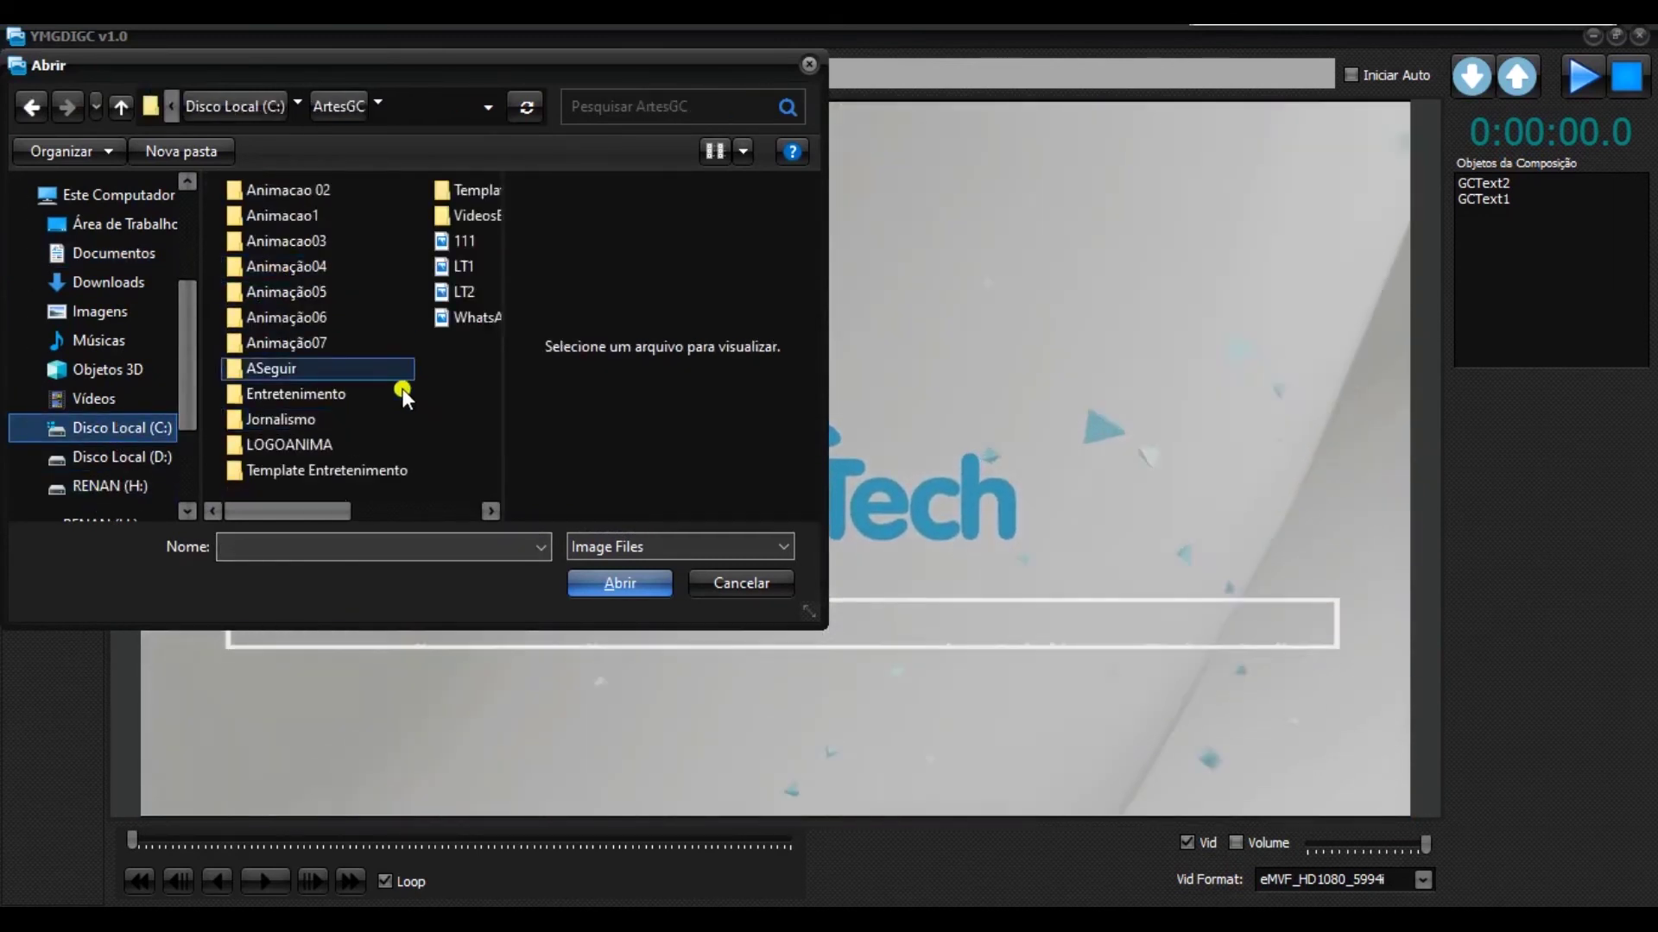
pyautogui.click(471, 266)
pyautogui.click(263, 290)
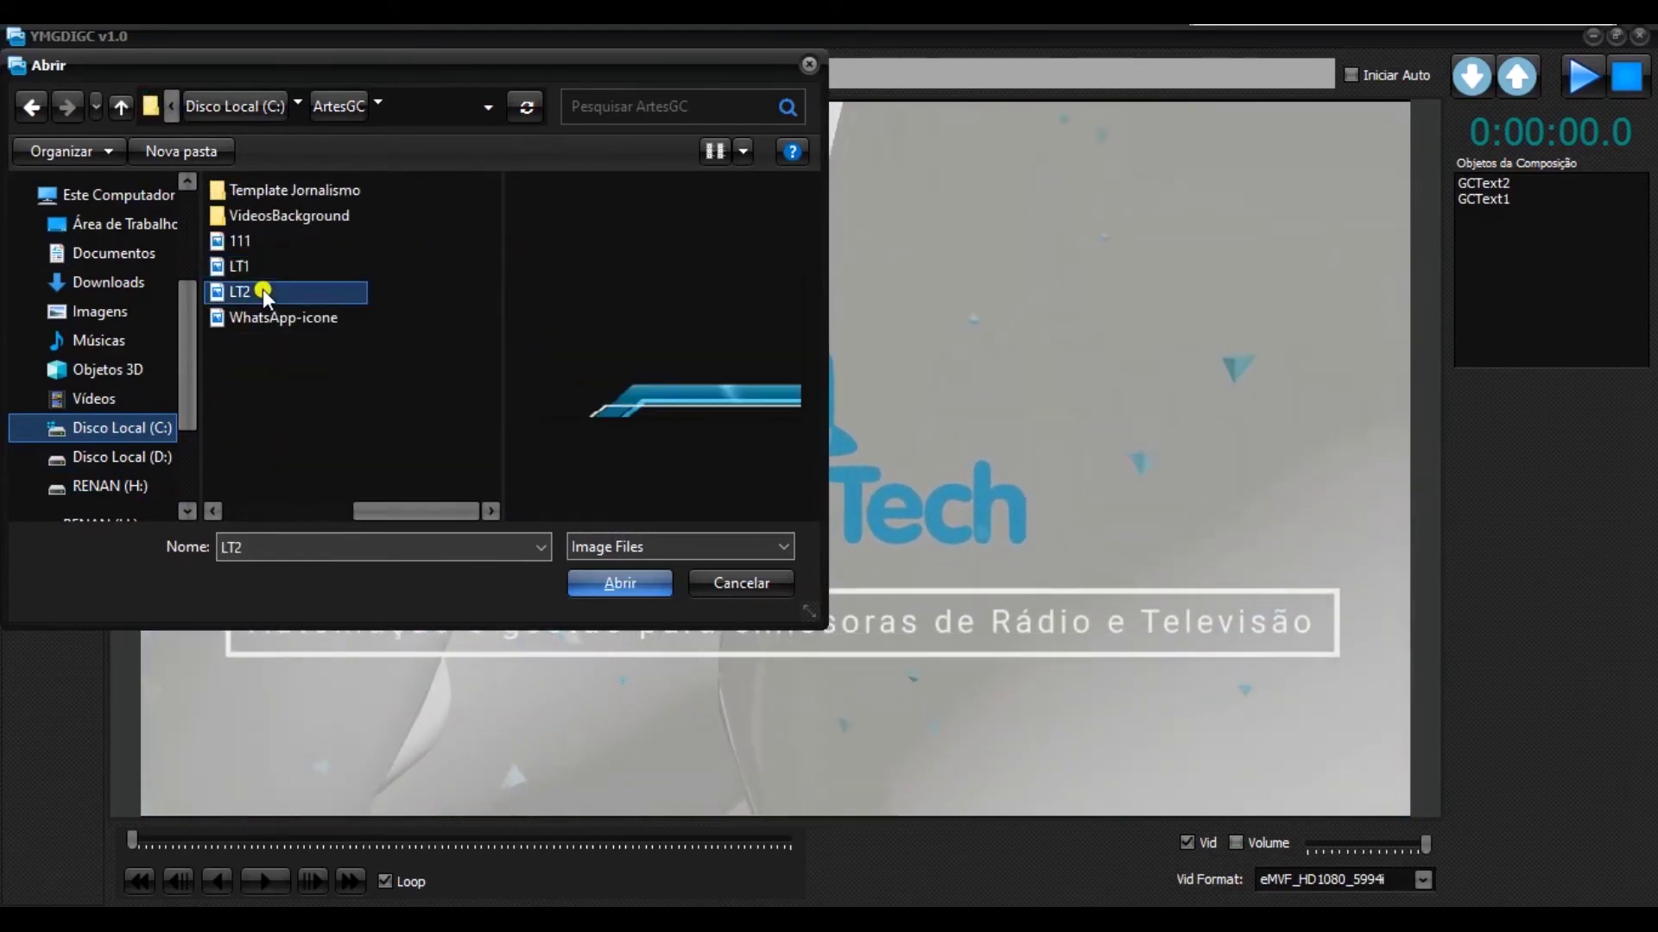
pyautogui.click(262, 267)
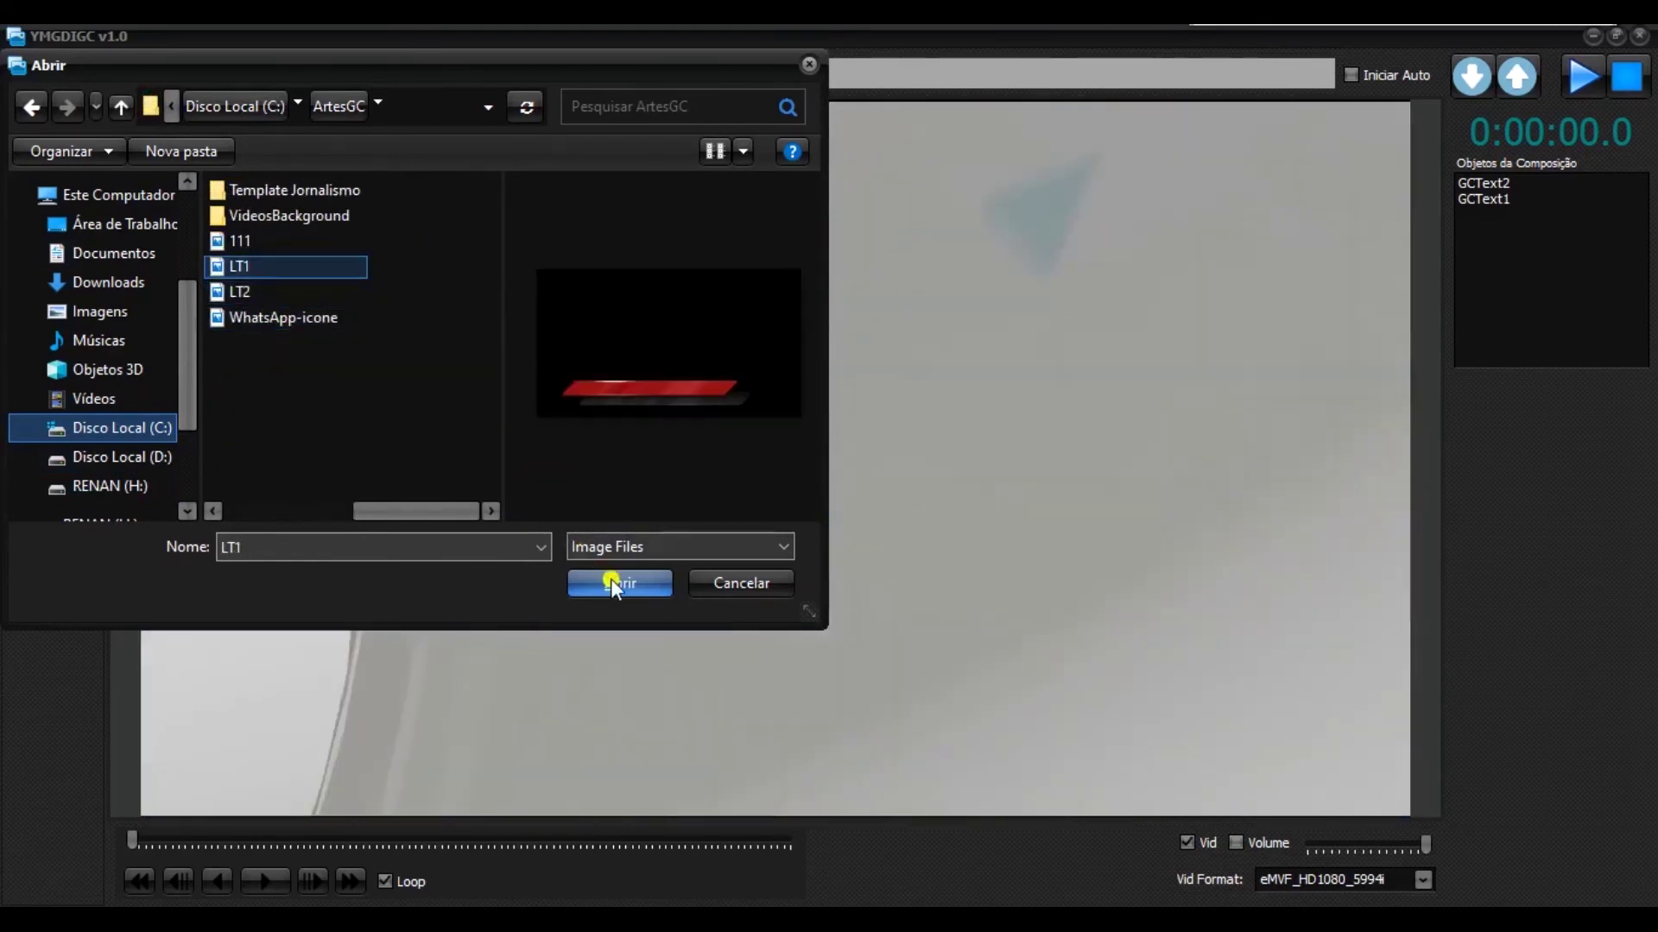
pyautogui.click(610, 581)
pyautogui.click(645, 477)
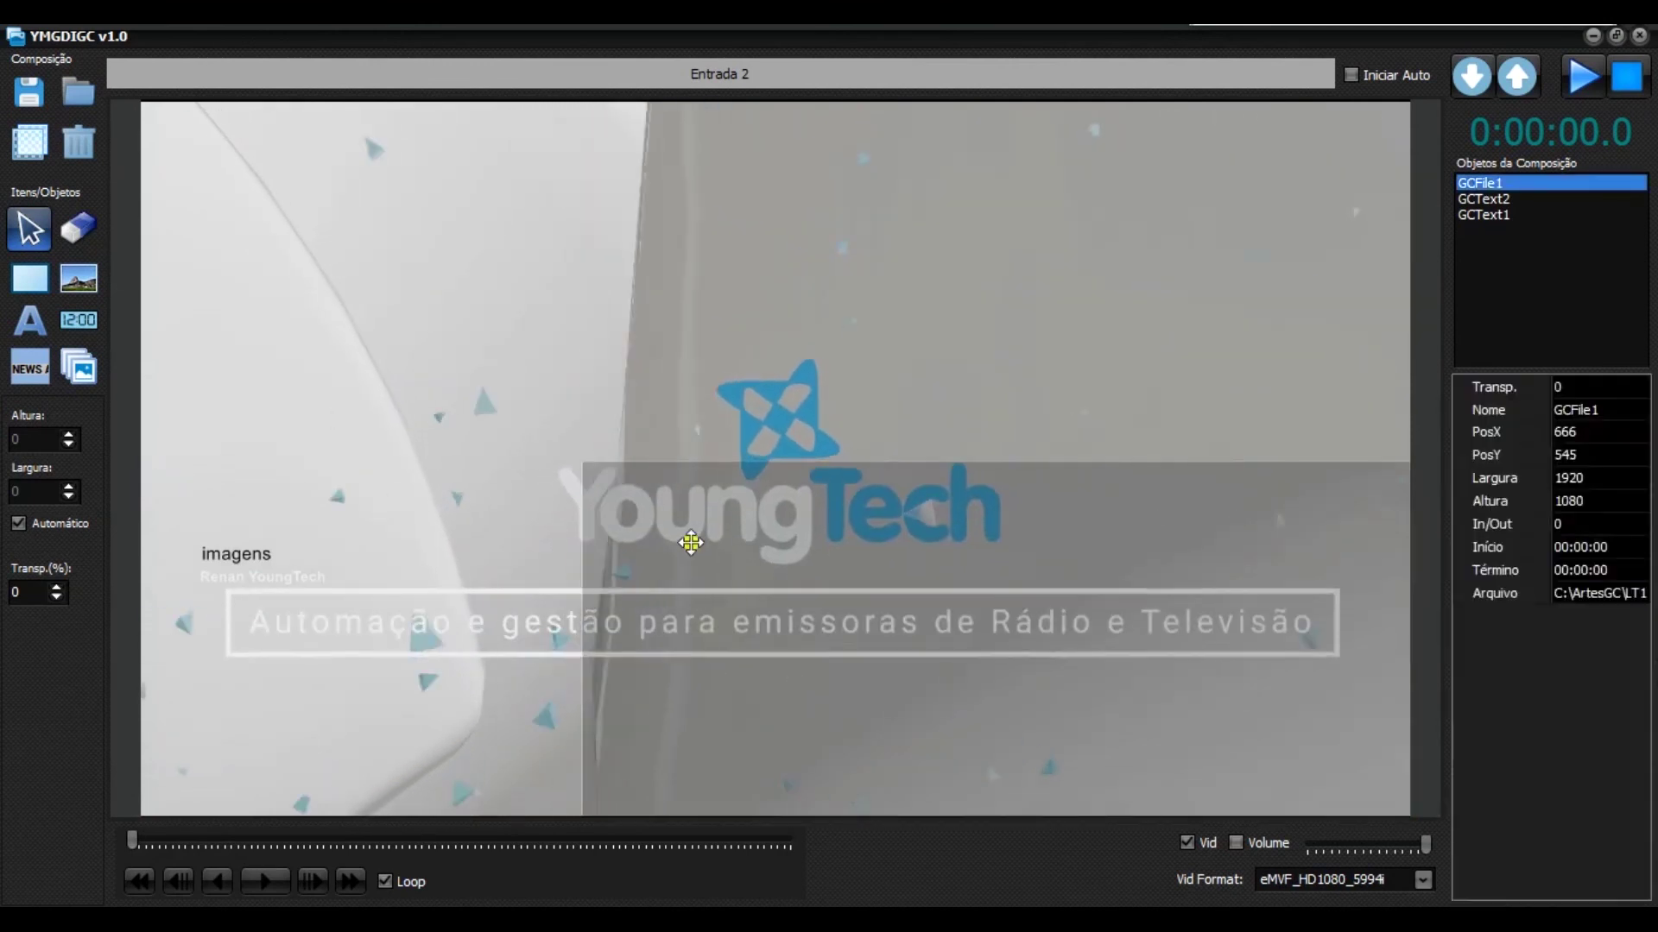
# Scale the LT1 image to about 1572 by 654 and place it at about X -66, Y 339 beneath the texts.
pyautogui.moveTo(438, 173); pyautogui.dragTo(660, 691)
pyautogui.moveTo(586, 152); pyautogui.dragTo(625, 167)
pyautogui.moveTo(547, 748); pyautogui.dragTo(558, 637)
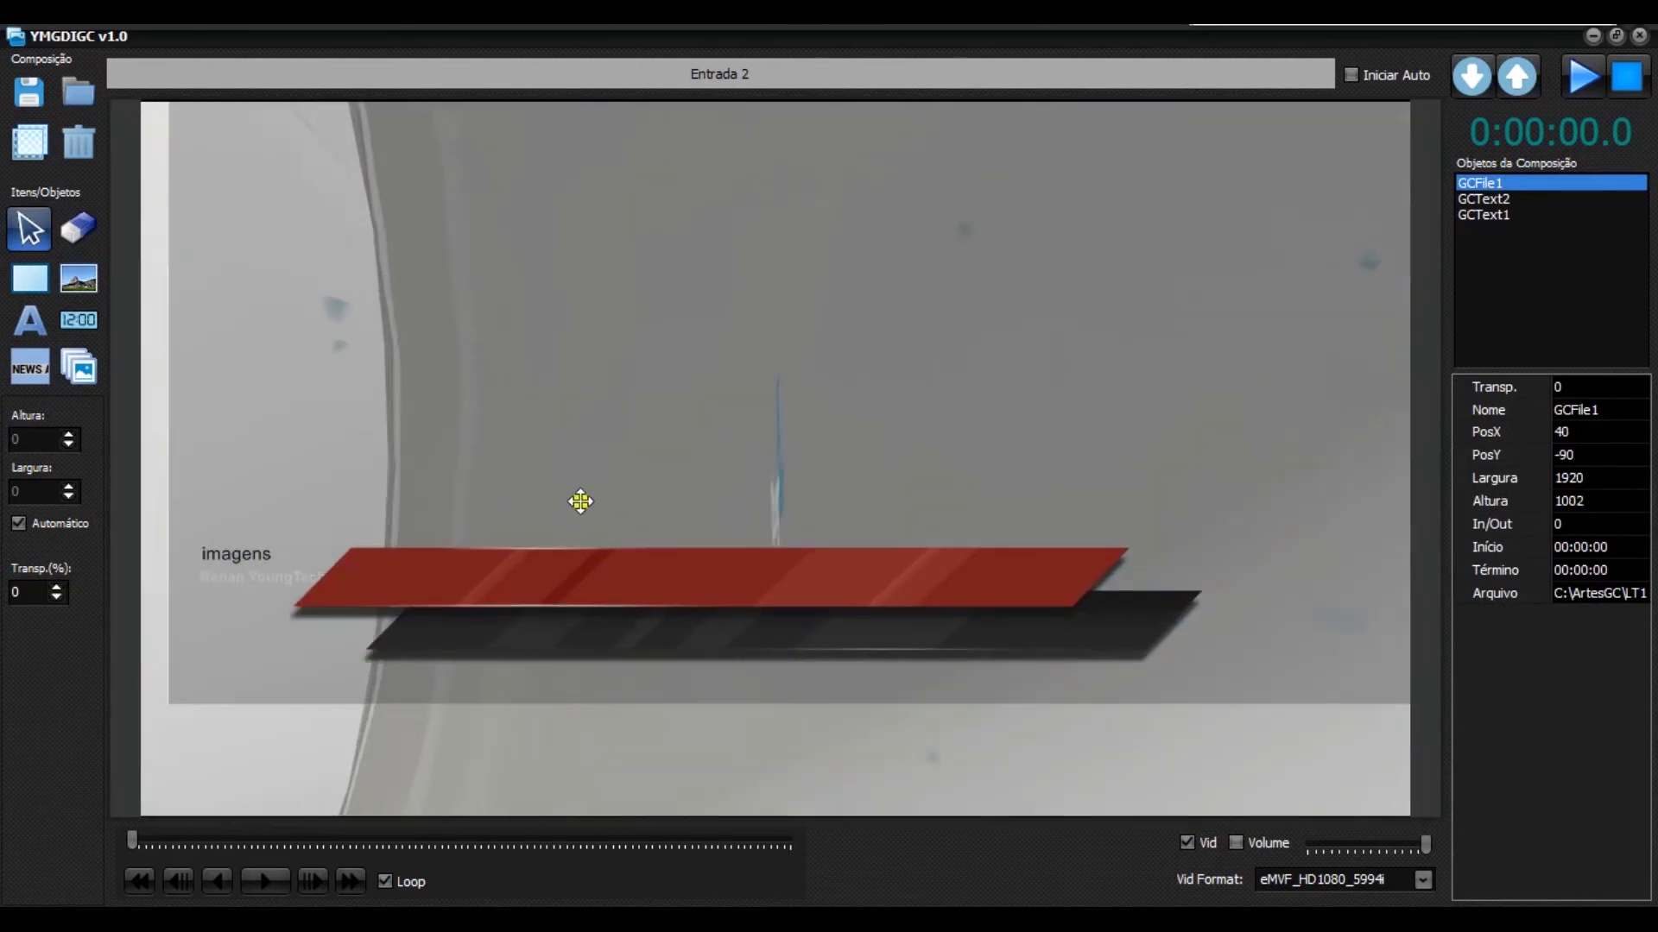
pyautogui.moveTo(680, 515); pyautogui.dragTo(788, 592)
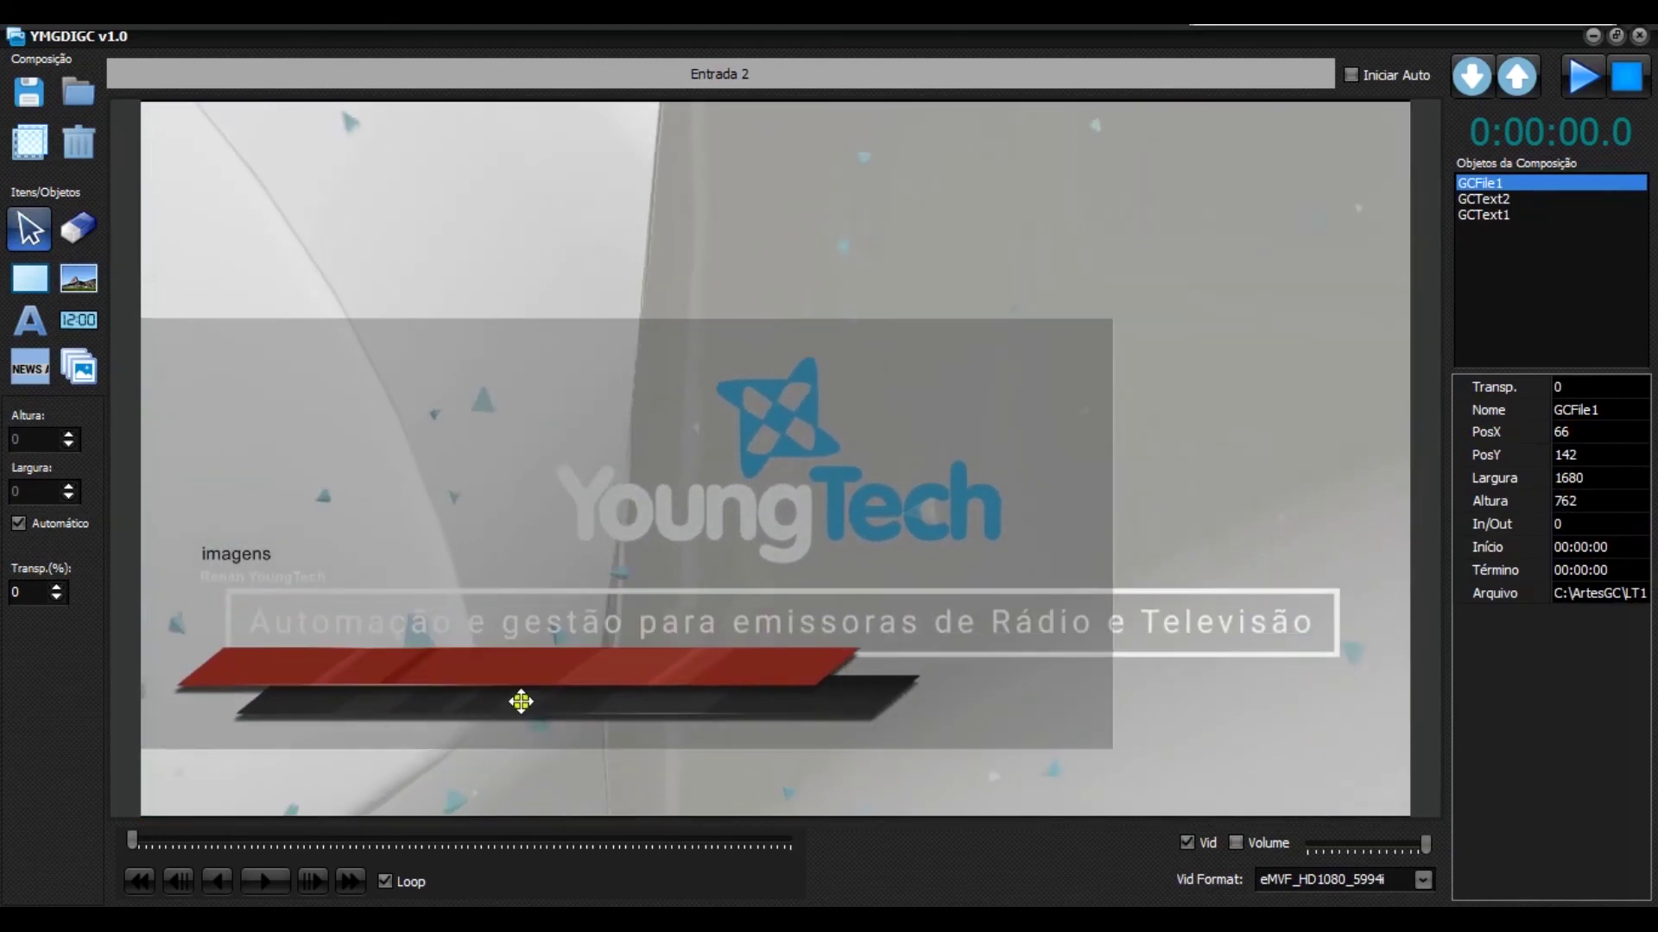
pyautogui.click(462, 770)
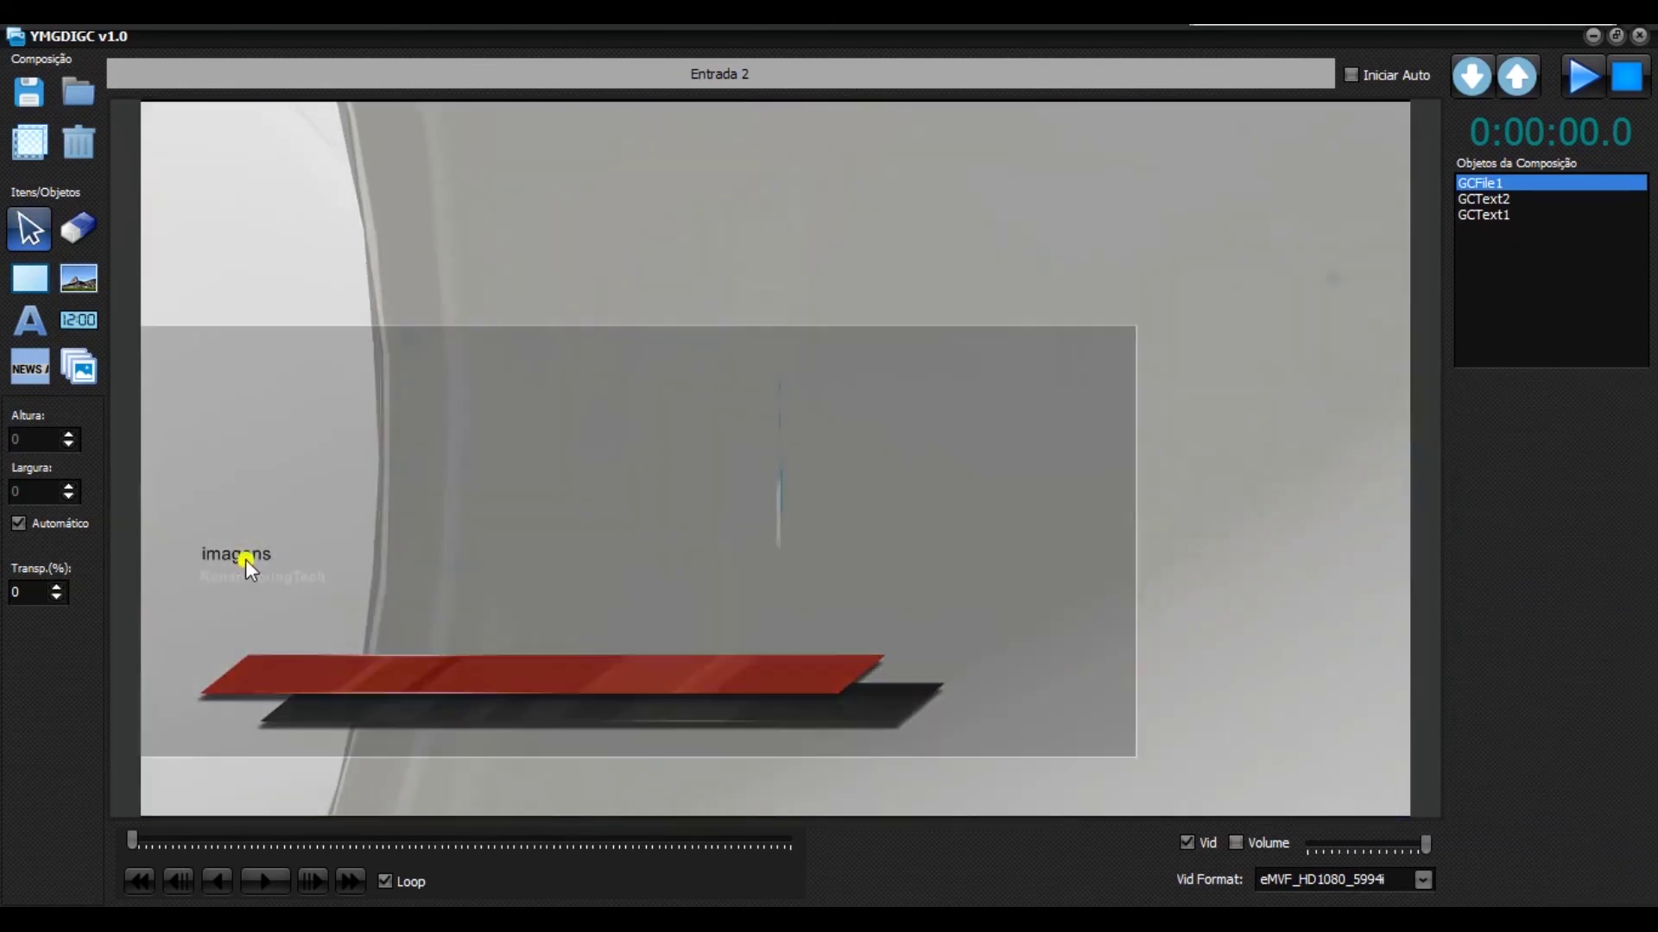
pyautogui.click(246, 560)
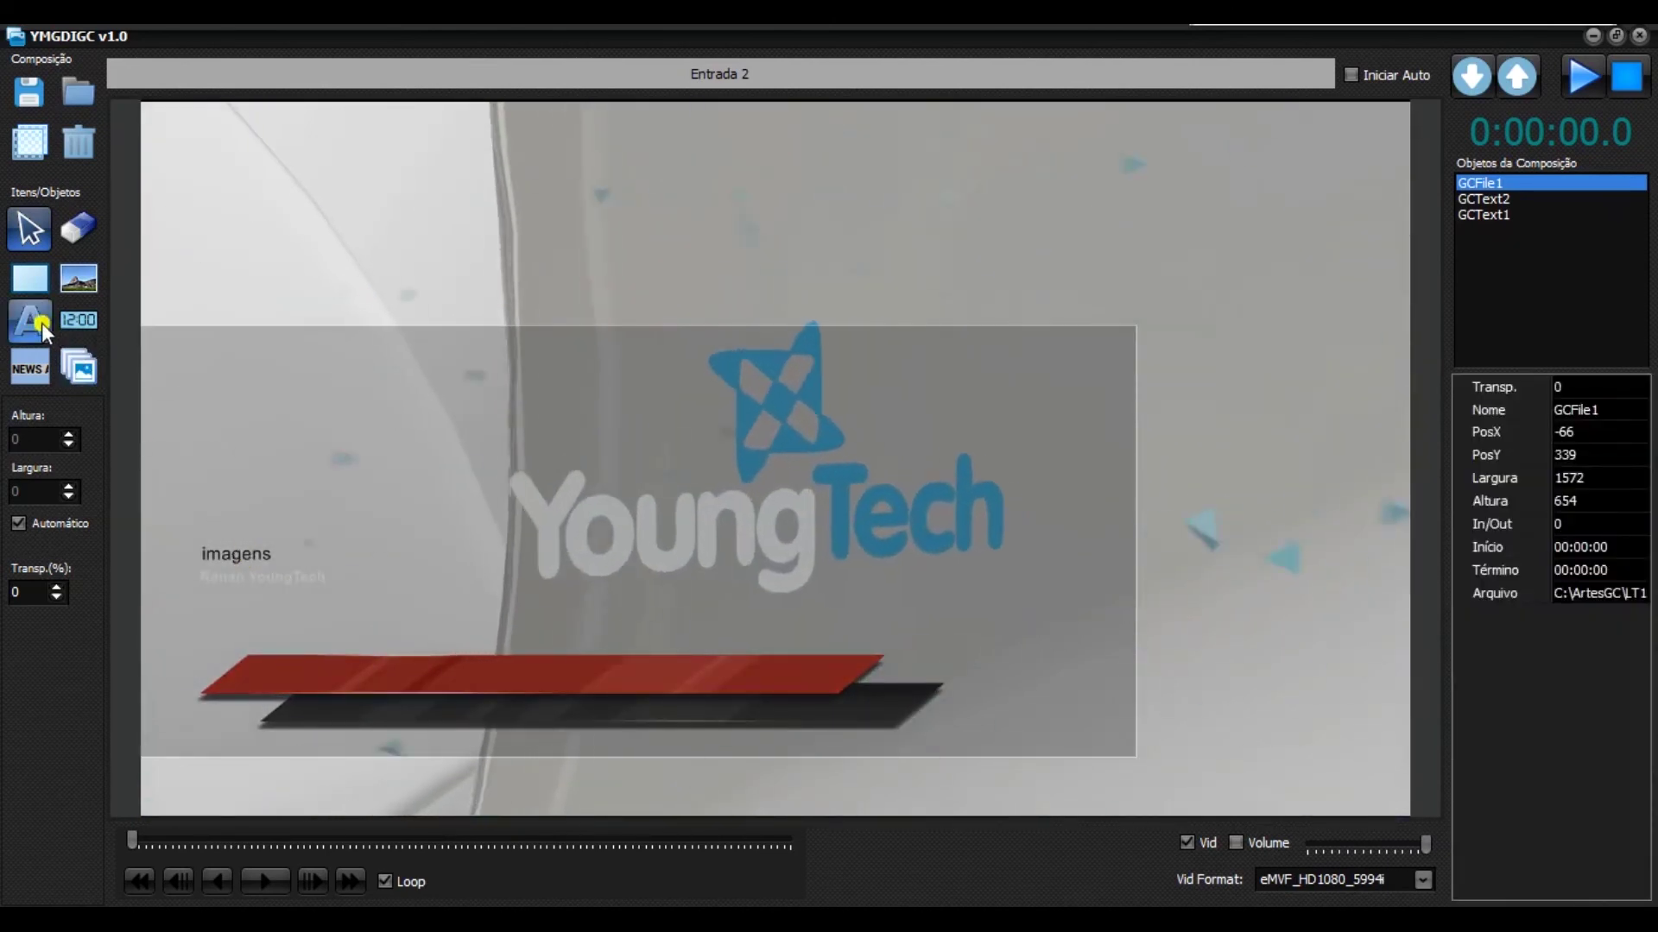
# Insert a text with the person's first name and fit it onto the red bar at about X 181, Y 839.
pyautogui.click(331, 649)
pyautogui.write('Renan')
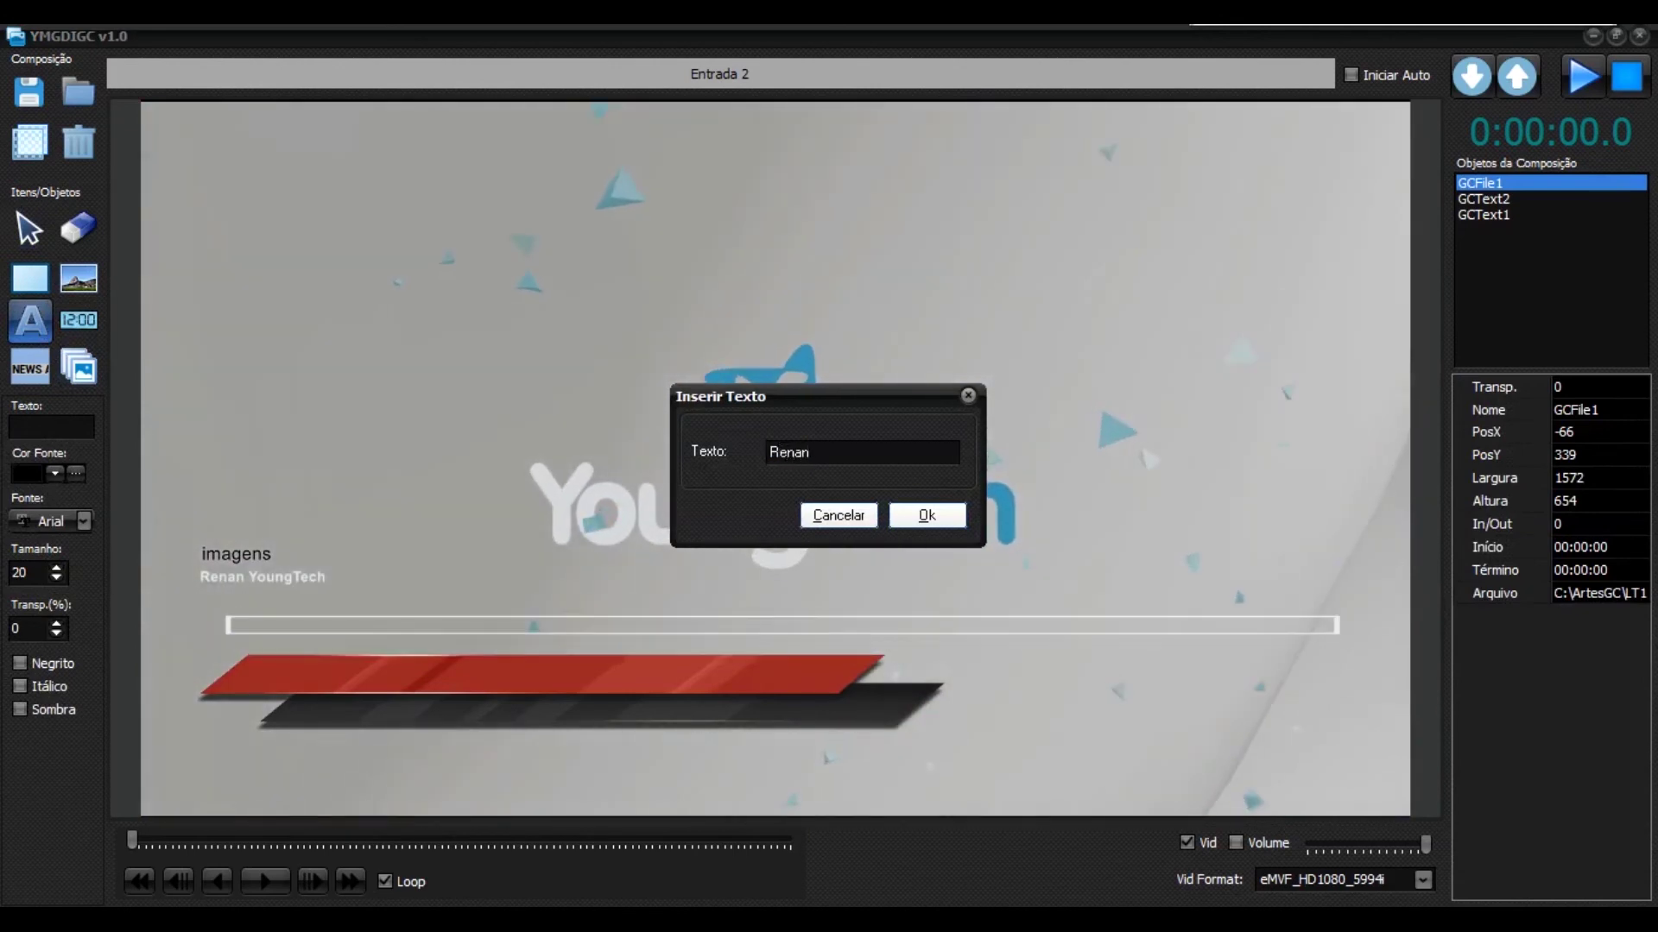
pyautogui.press('Return')
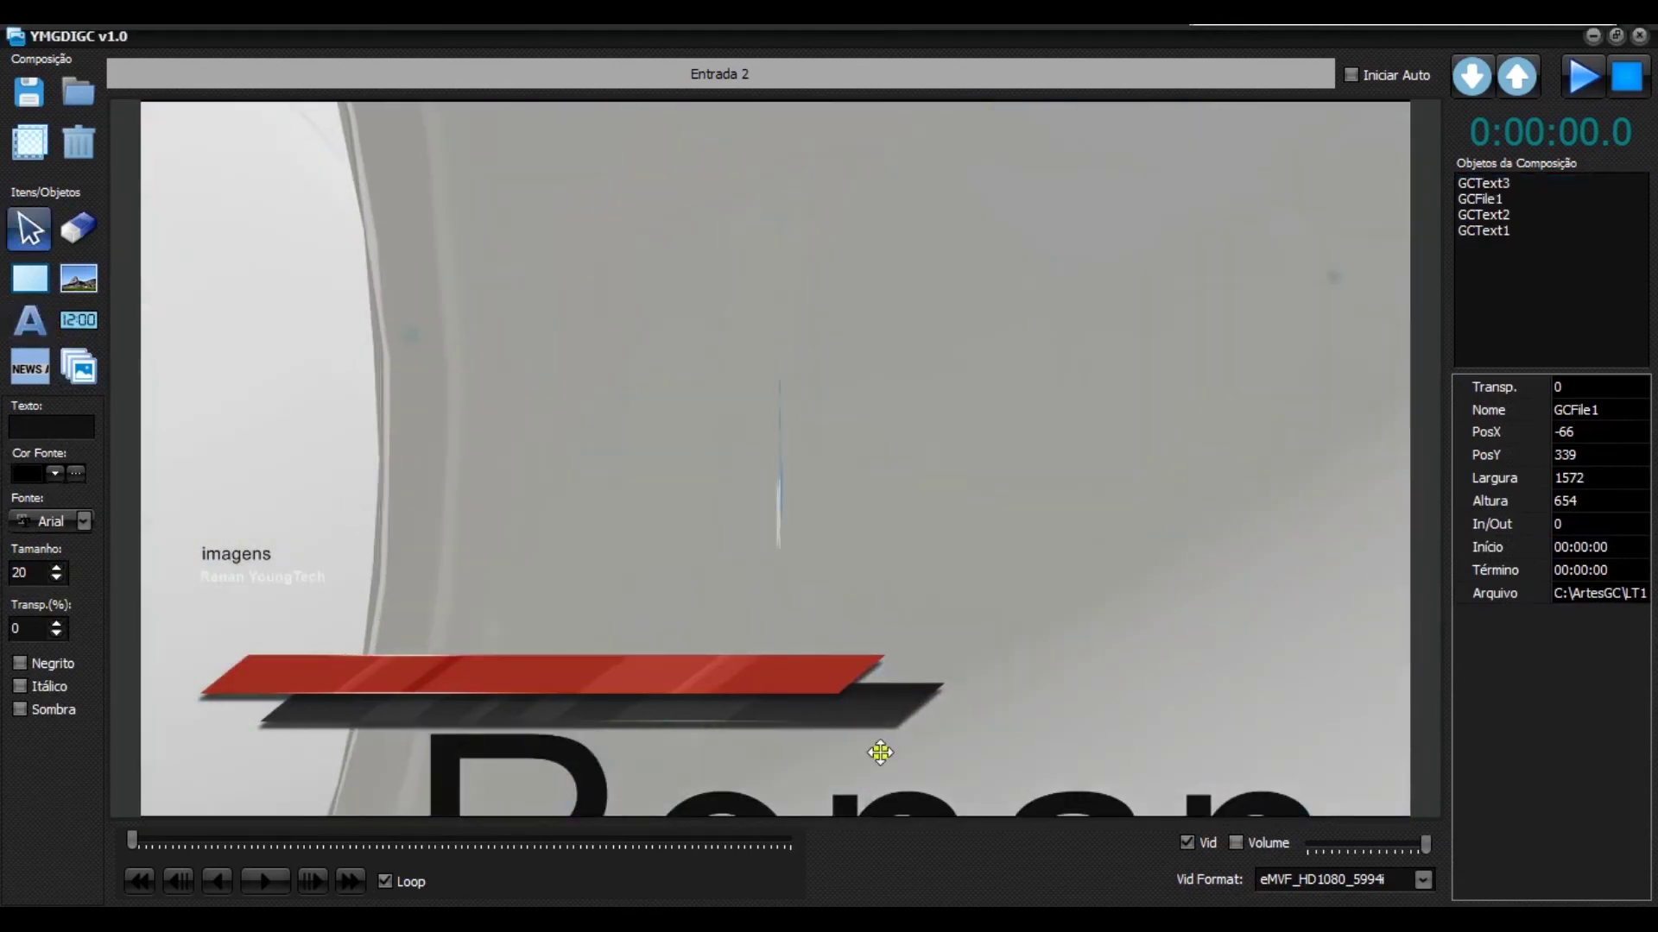
pyautogui.moveTo(505, 759); pyautogui.dragTo(463, 371)
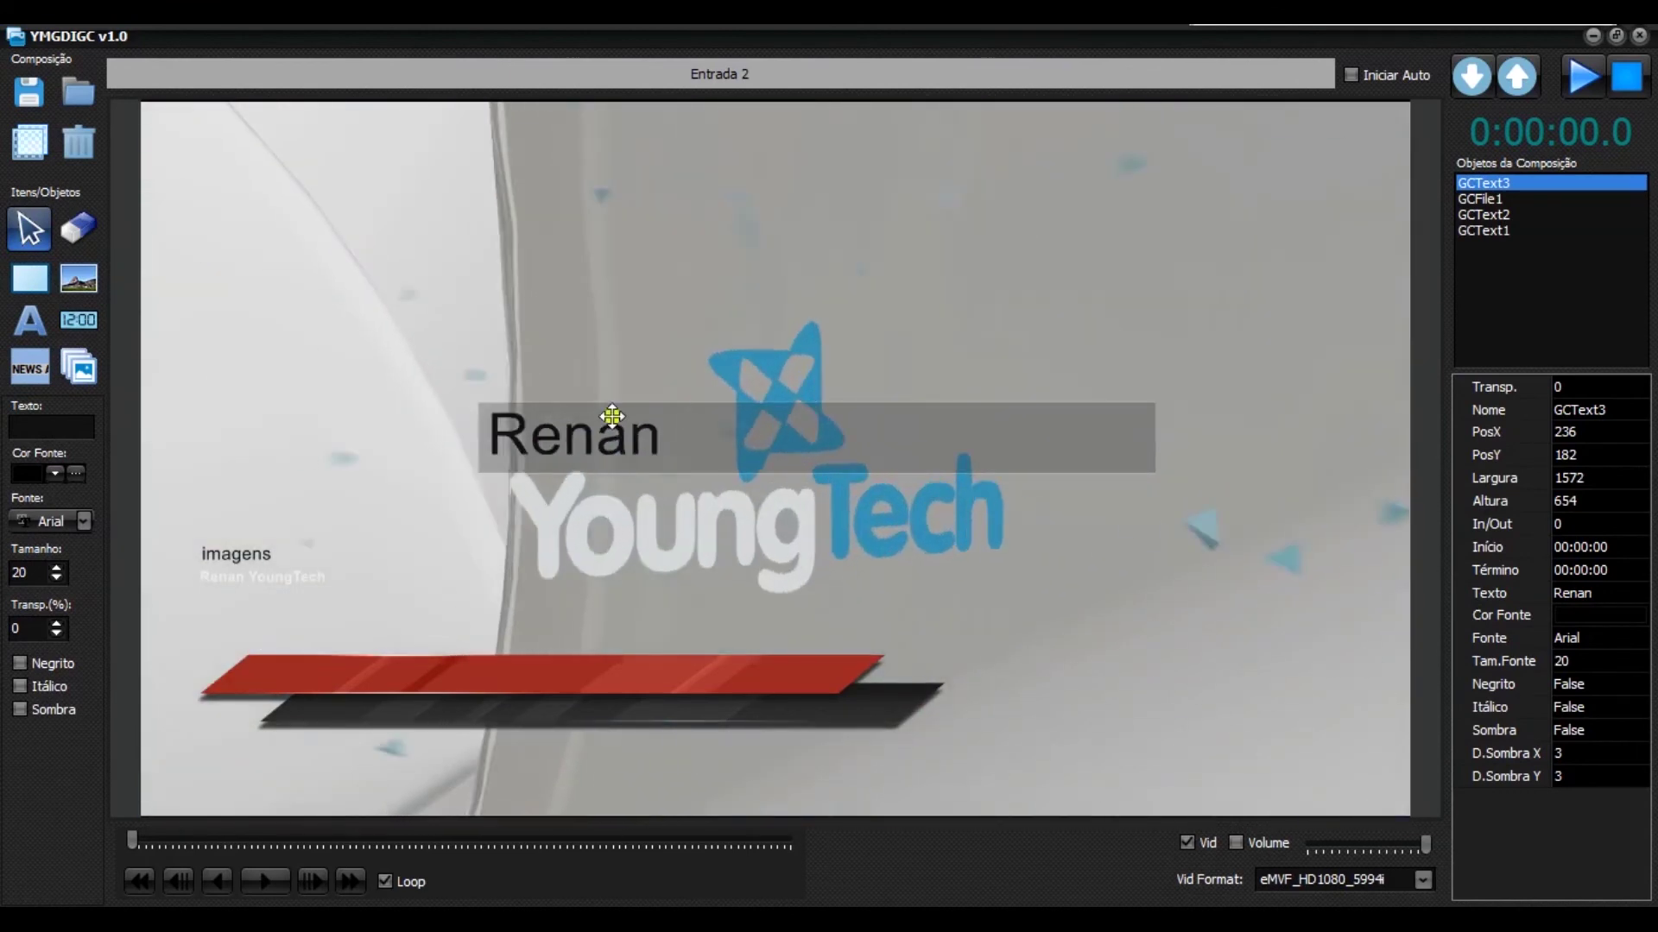
pyautogui.moveTo(612, 417); pyautogui.dragTo(318, 670)
pyautogui.click(448, 815)
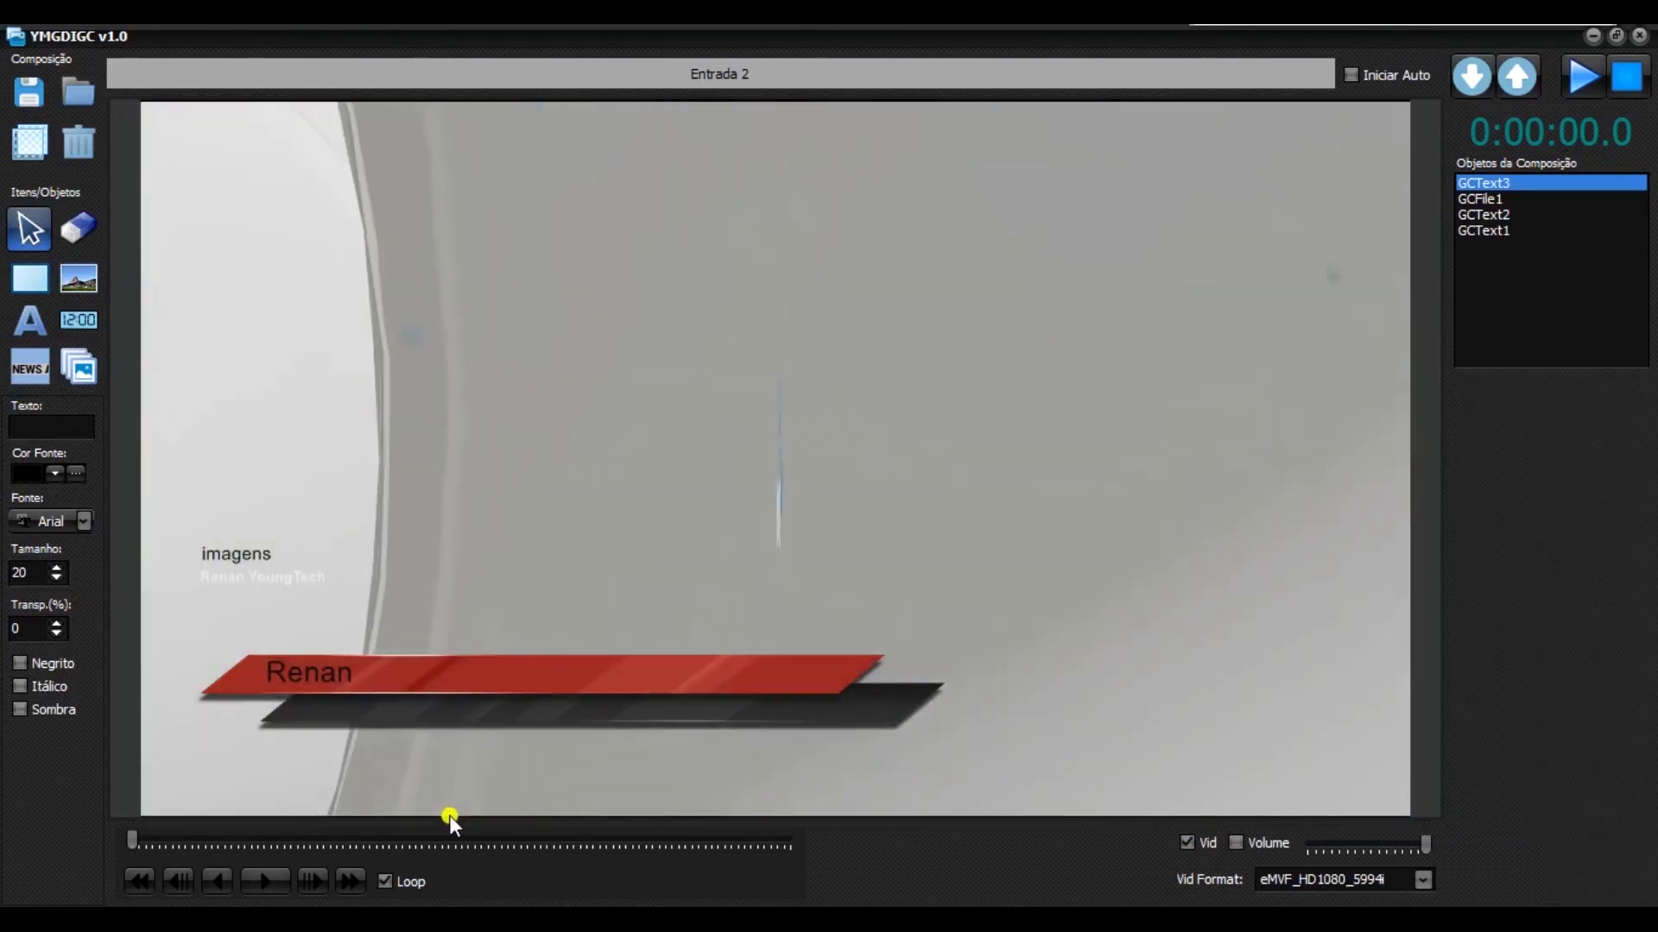
# Duplicate the name text on the red bar and position the copy above the bar at about X 350, Y 743.
pyautogui.click(314, 672)
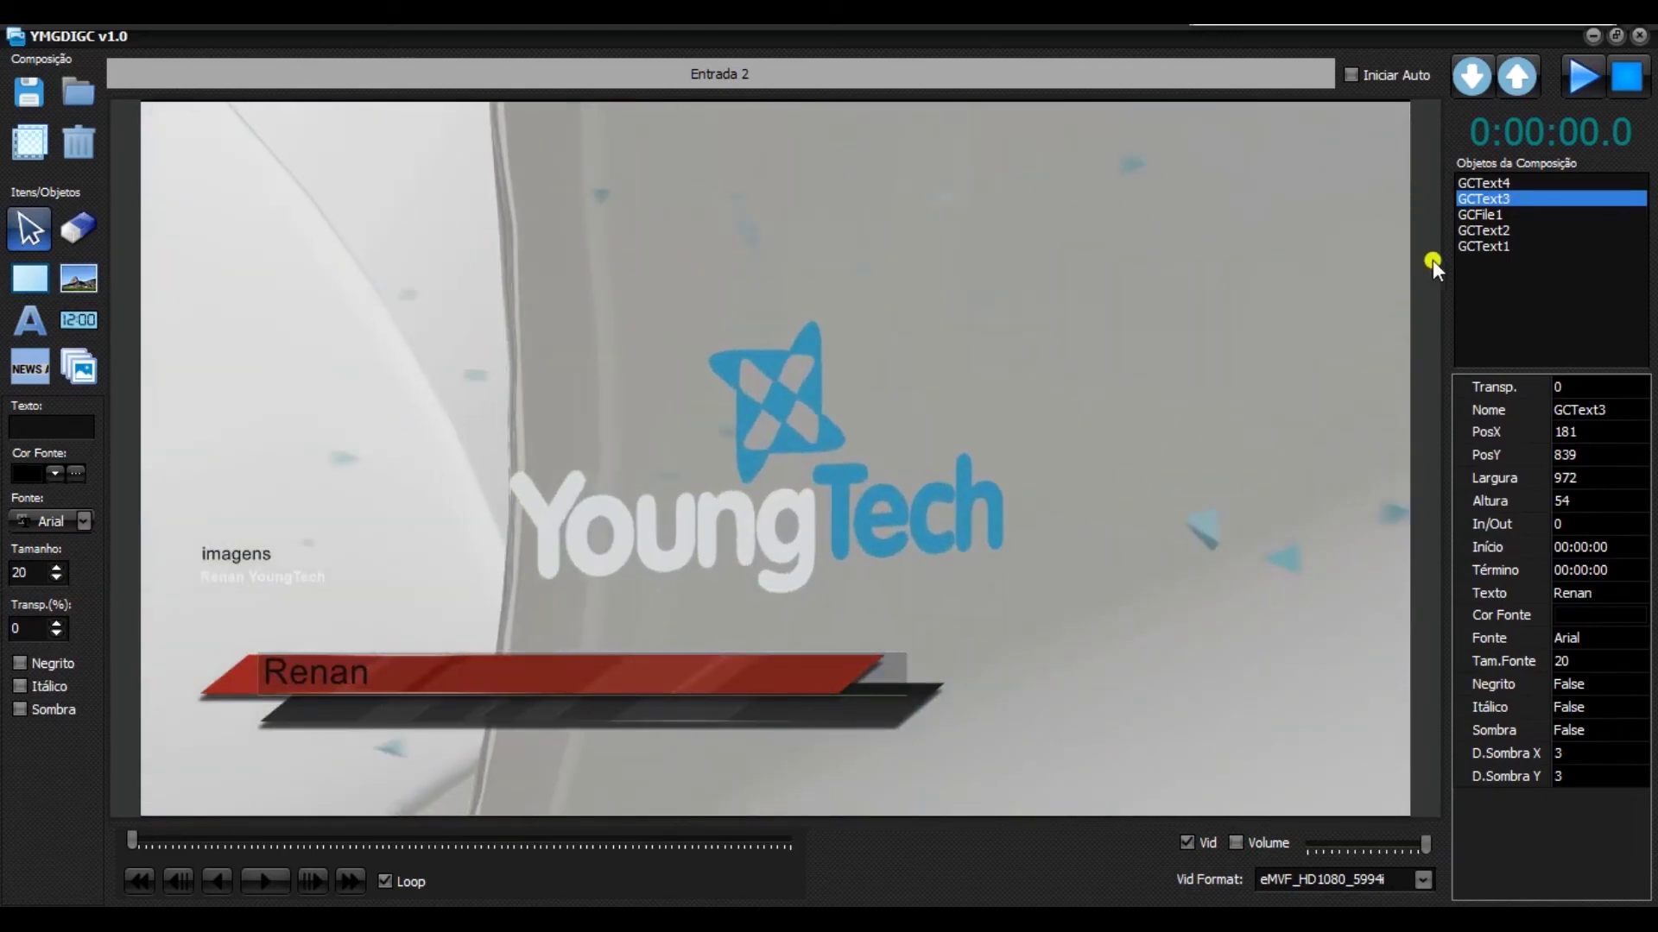
pyautogui.click(1493, 215)
pyautogui.click(1492, 183)
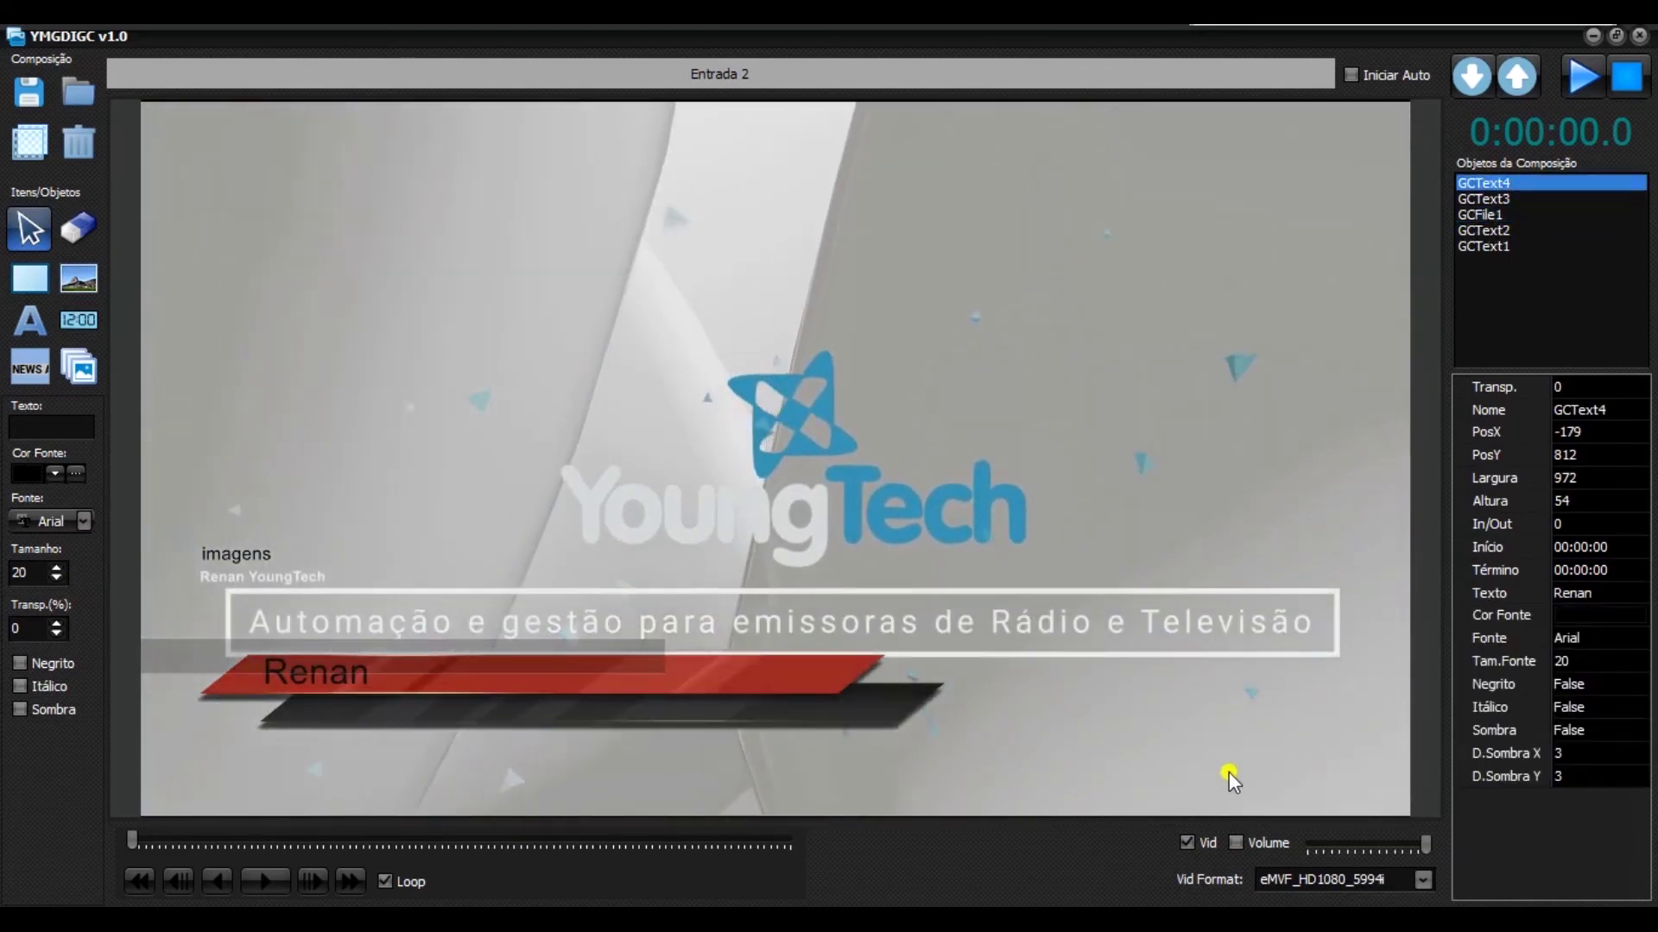
pyautogui.click(999, 432)
pyautogui.click(1483, 184)
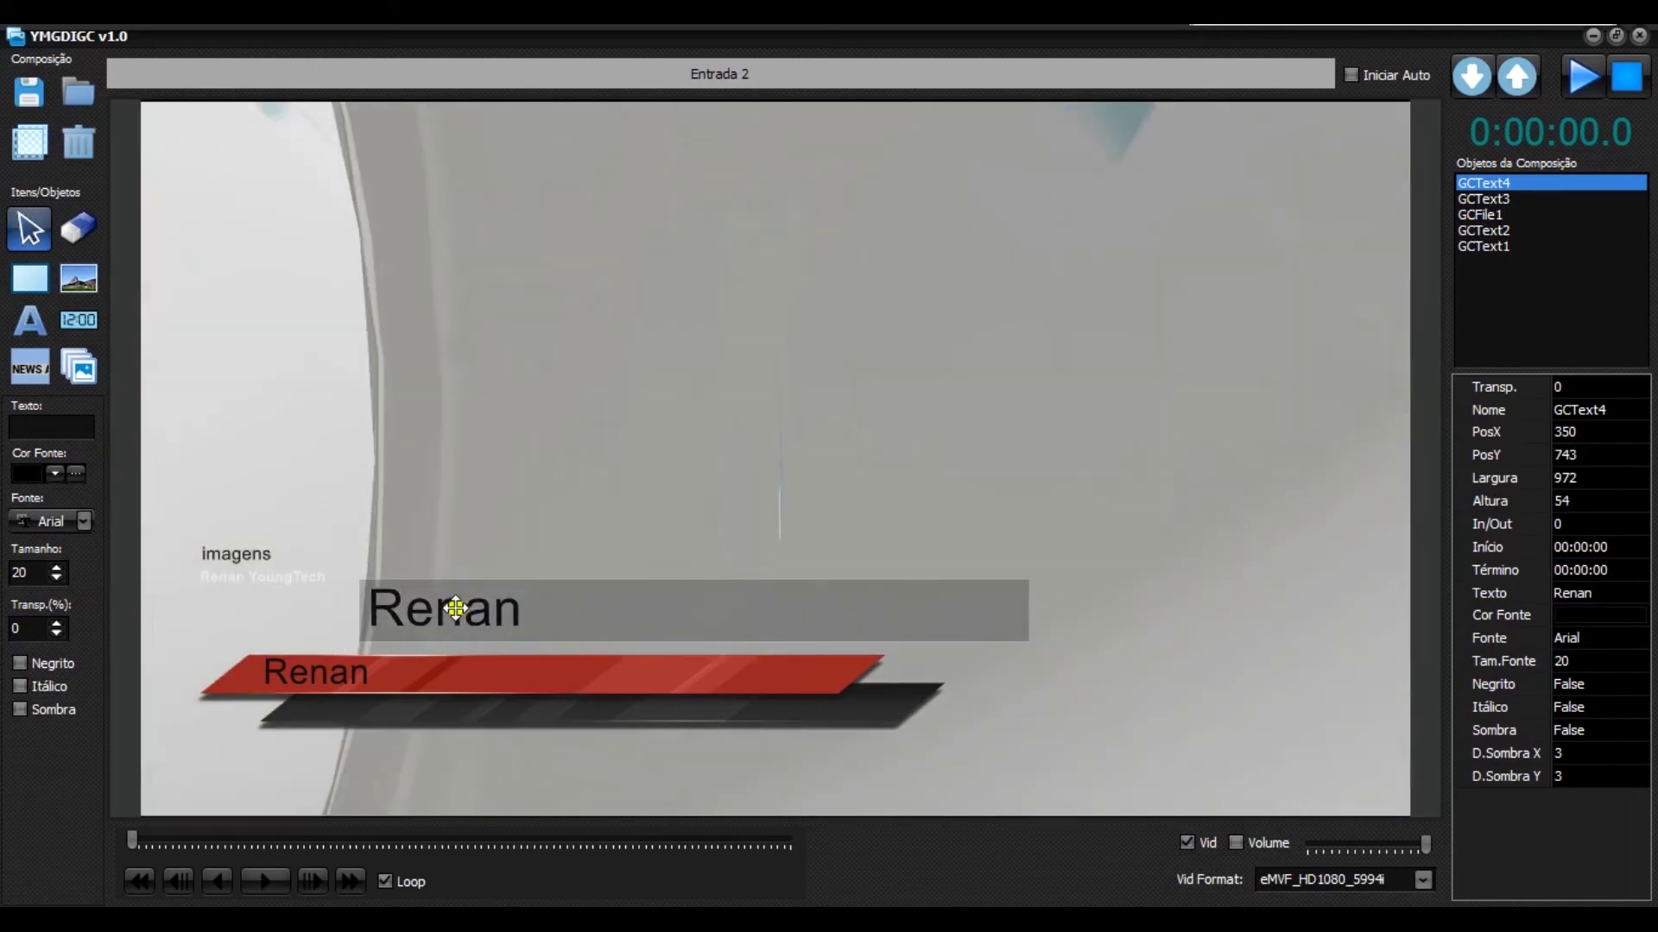
# Change the copied text to "Repórter" and fit it onto the dark bar at about X 249, Y 899, sized about 960 by 42.
pyautogui.doubleClick(457, 609)
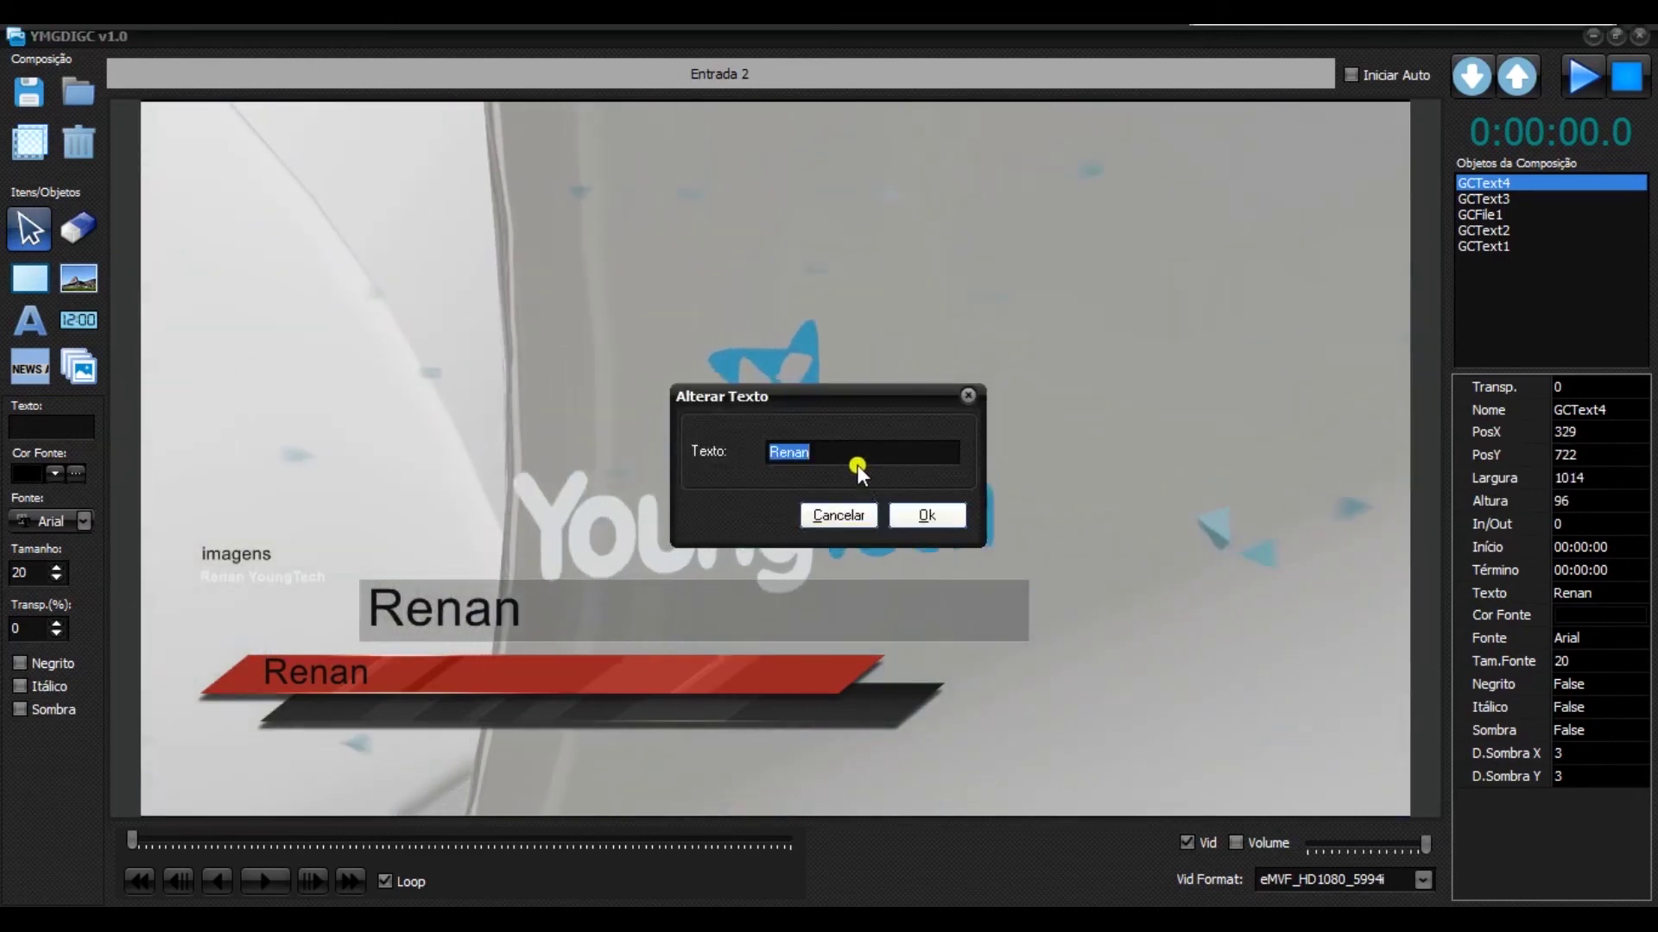
pyautogui.write('Repó')
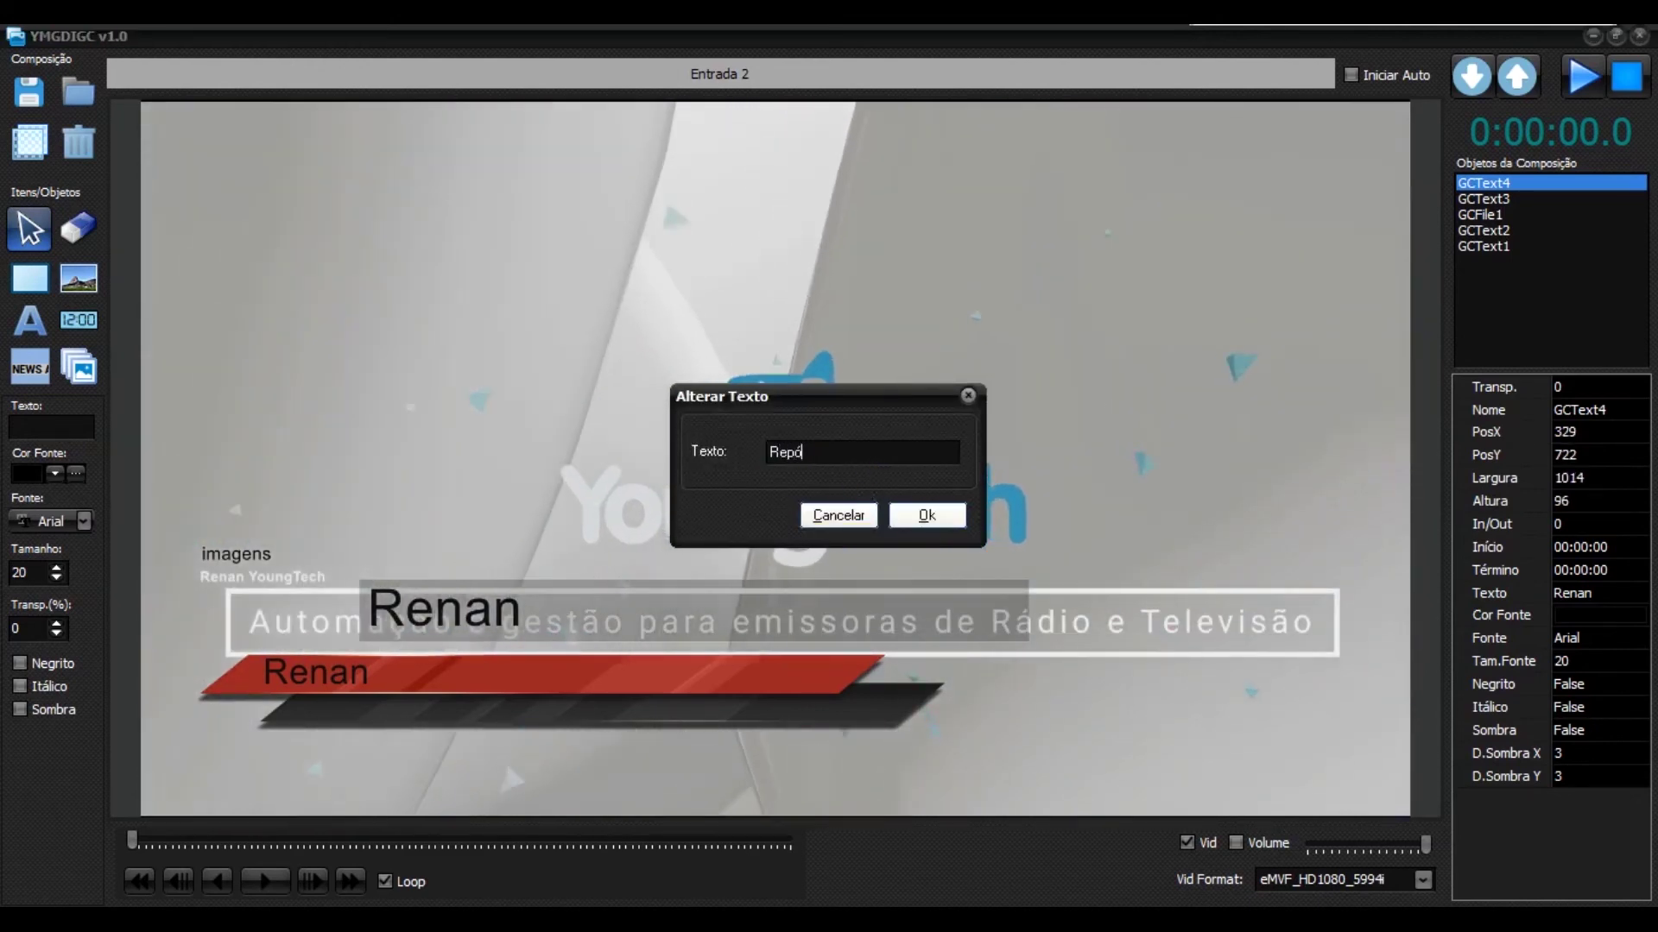
pyautogui.write('rter')
pyautogui.press('Return')
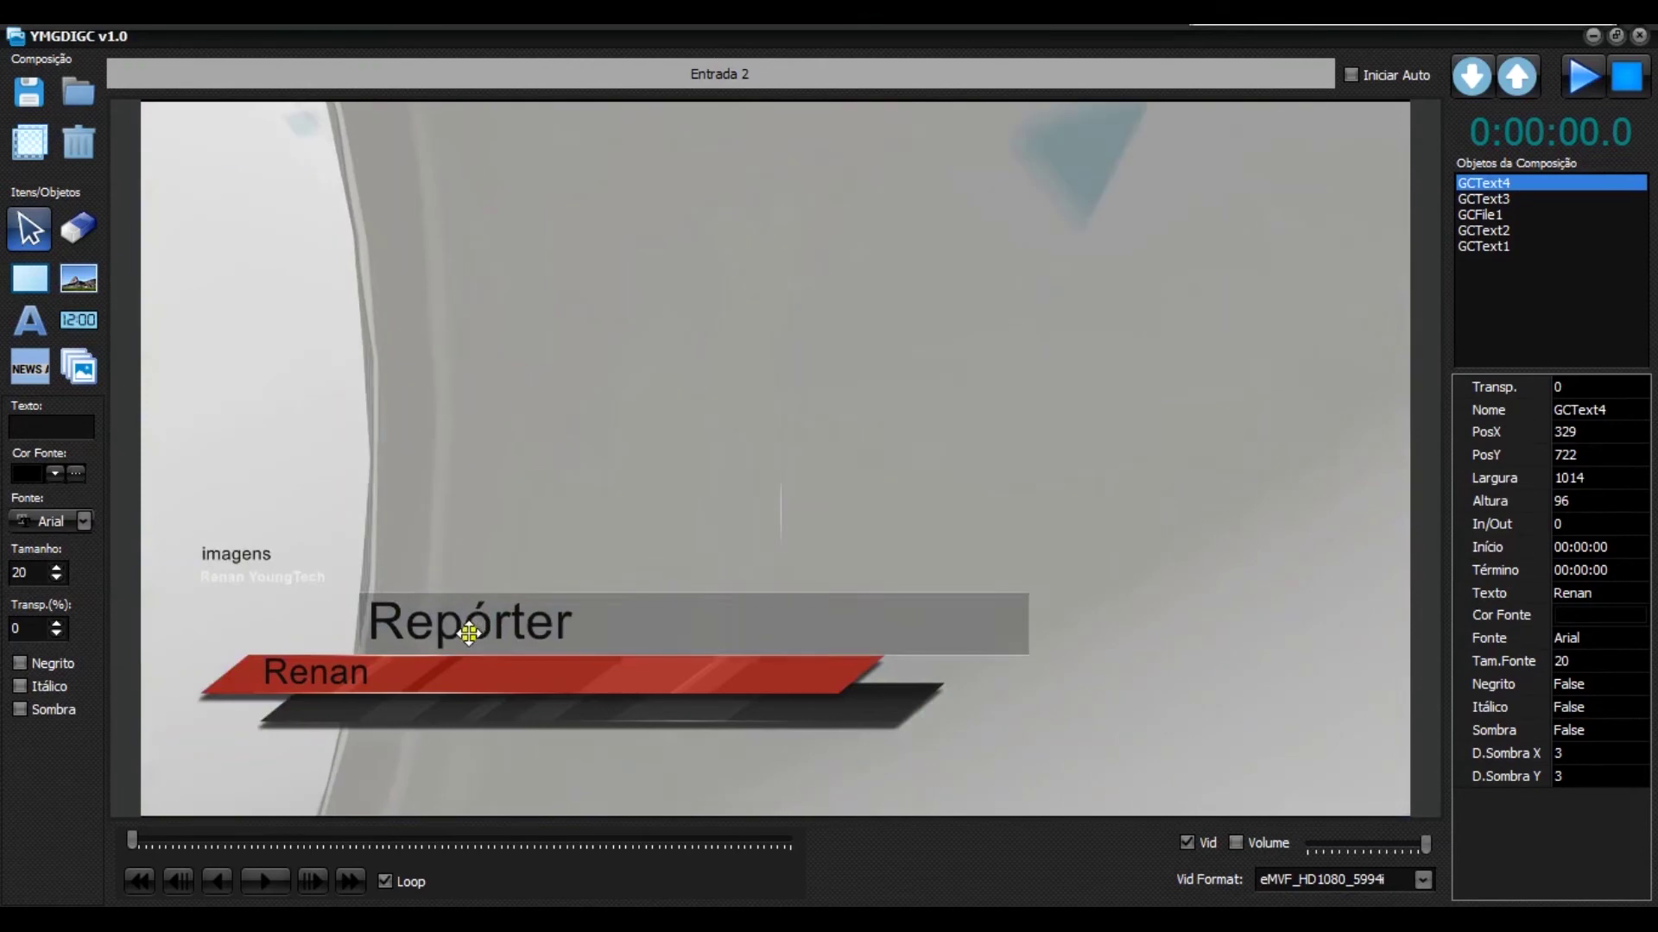
pyautogui.moveTo(469, 634); pyautogui.dragTo(364, 708)
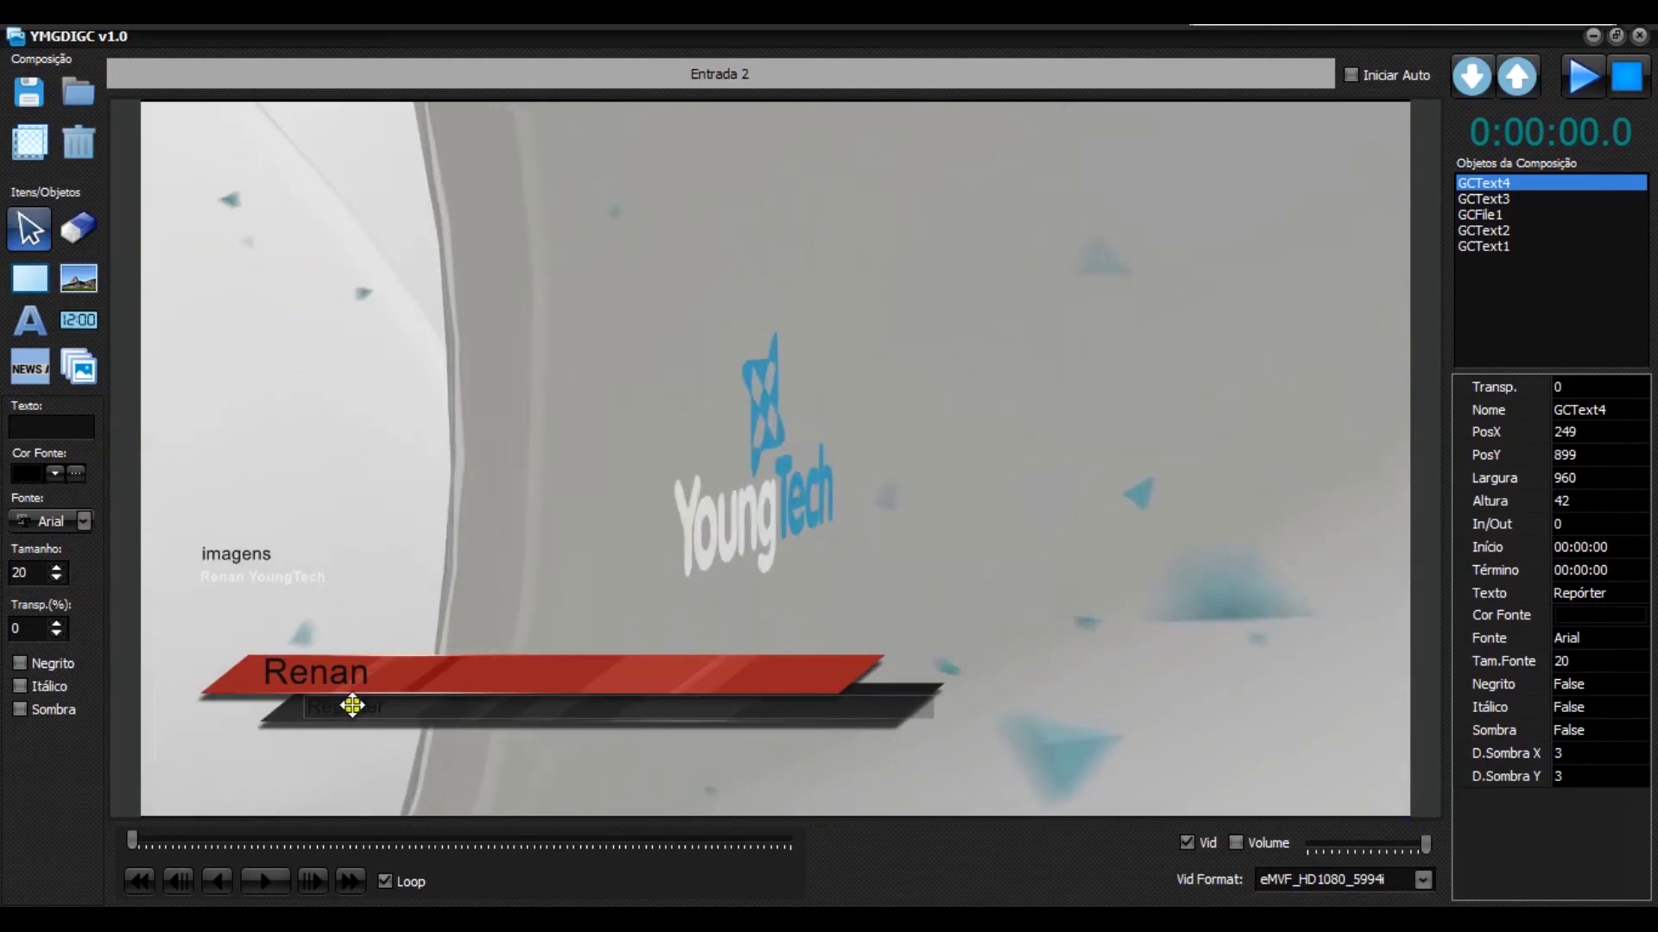
# Adjust the "Repórter" text box to about X 252, Y 900, sized about 954 by 36, and turn on its shadow.
pyautogui.moveTo(352, 706); pyautogui.dragTo(355, 706)
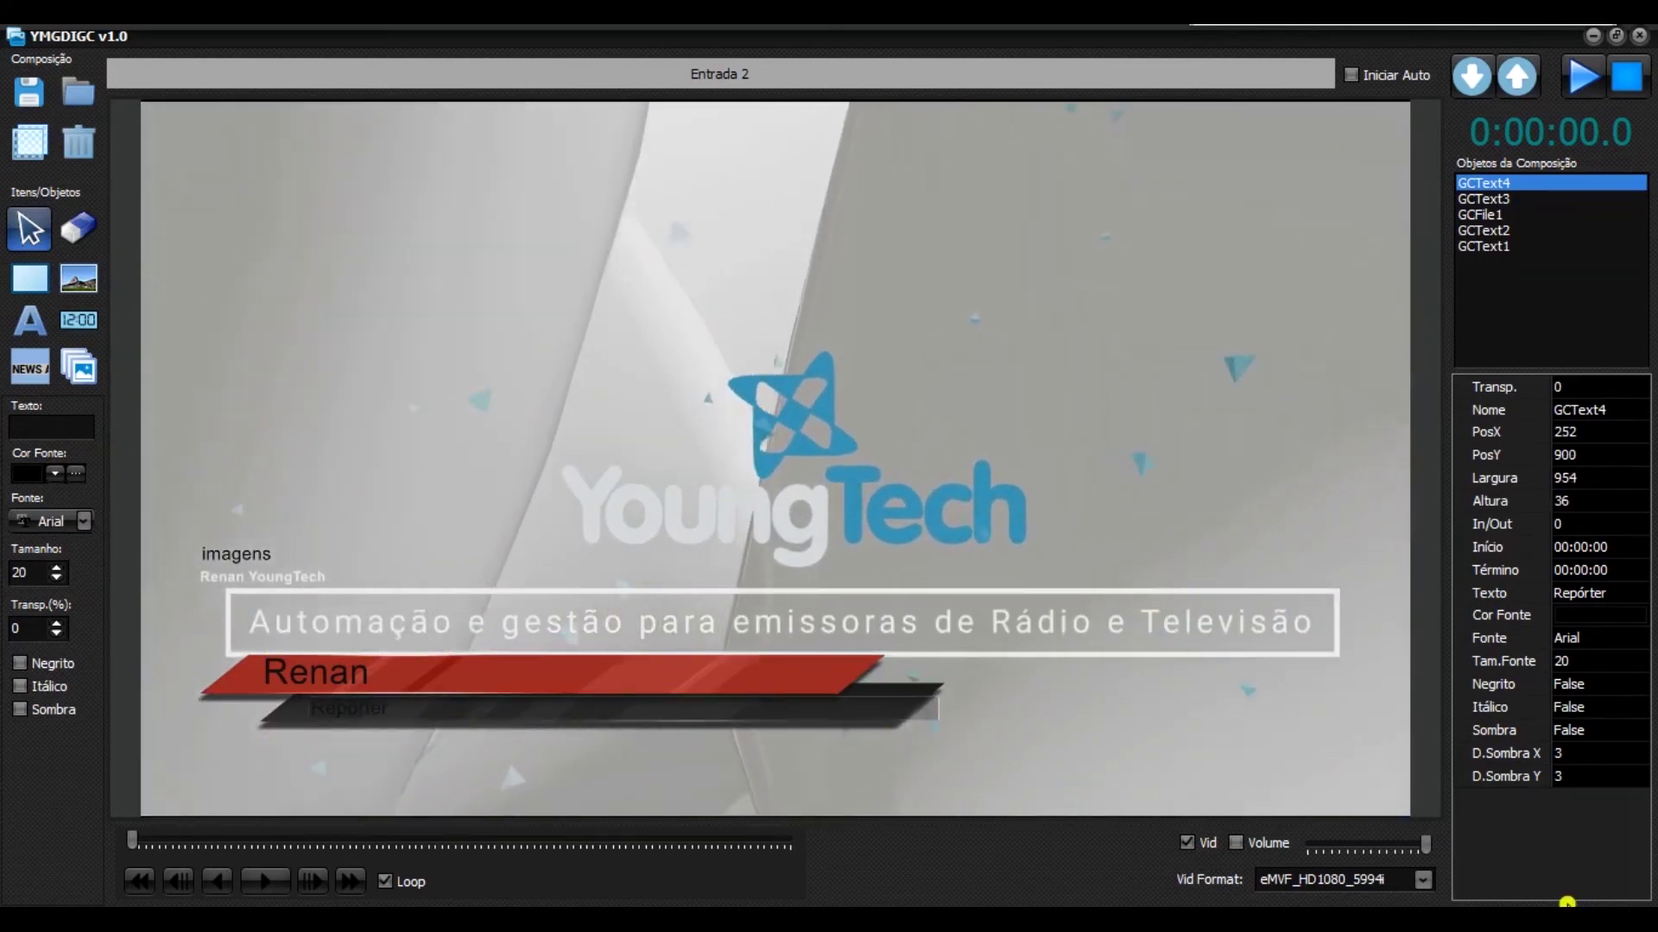
pyautogui.click(1587, 731)
pyautogui.click(1634, 732)
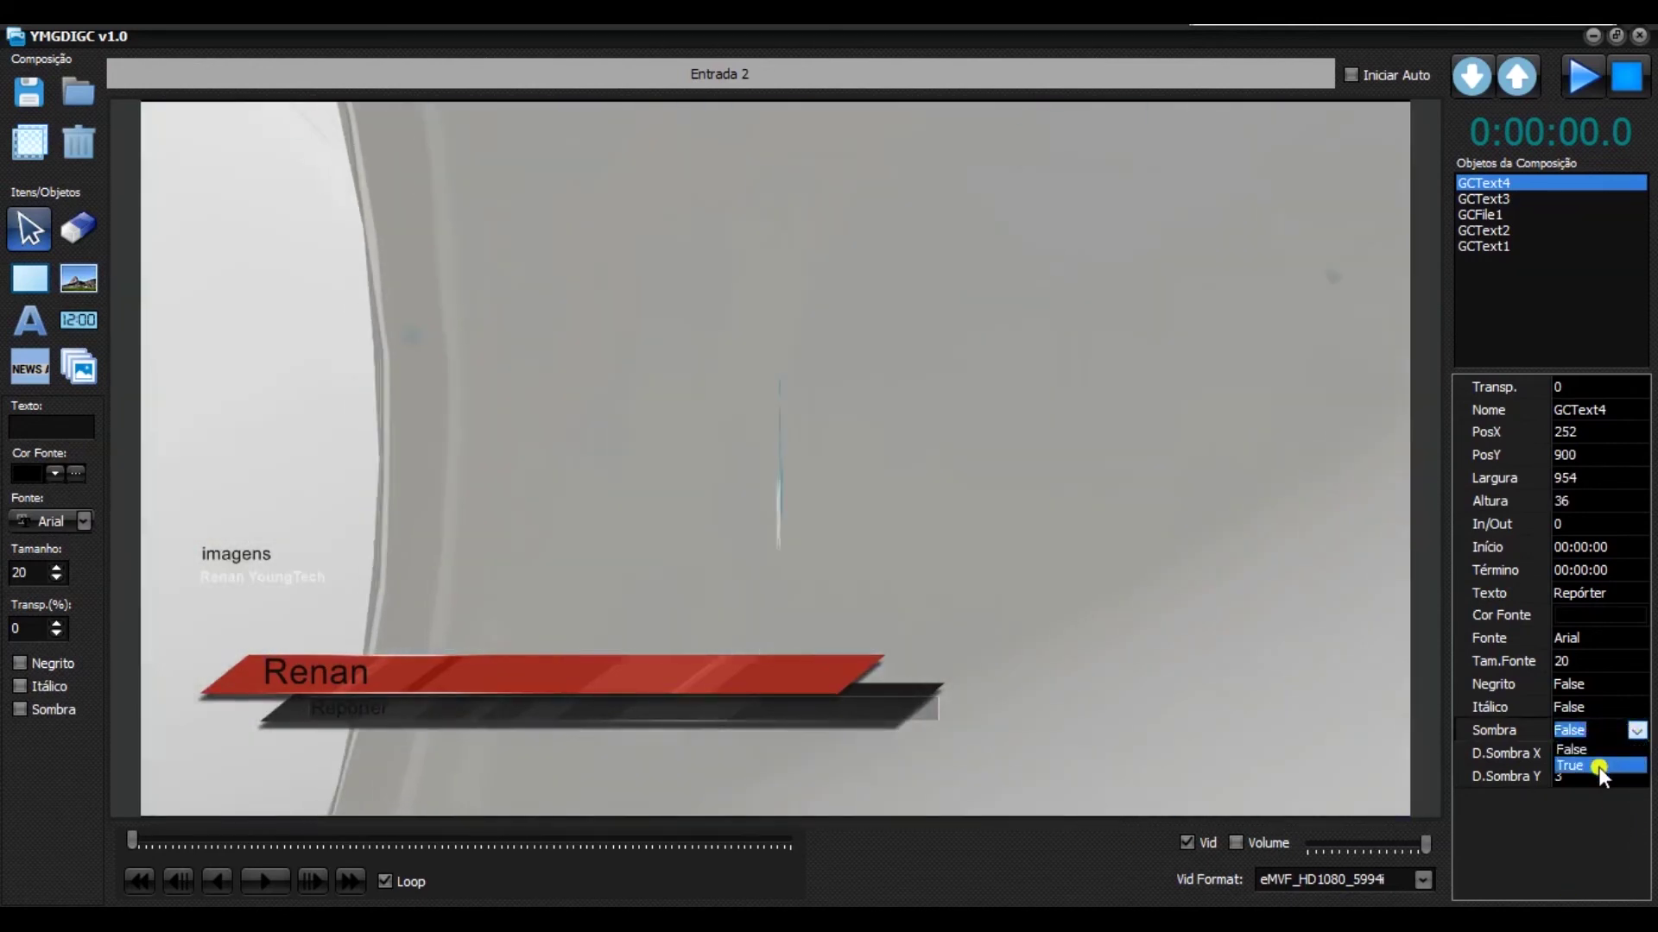
pyautogui.click(628, 774)
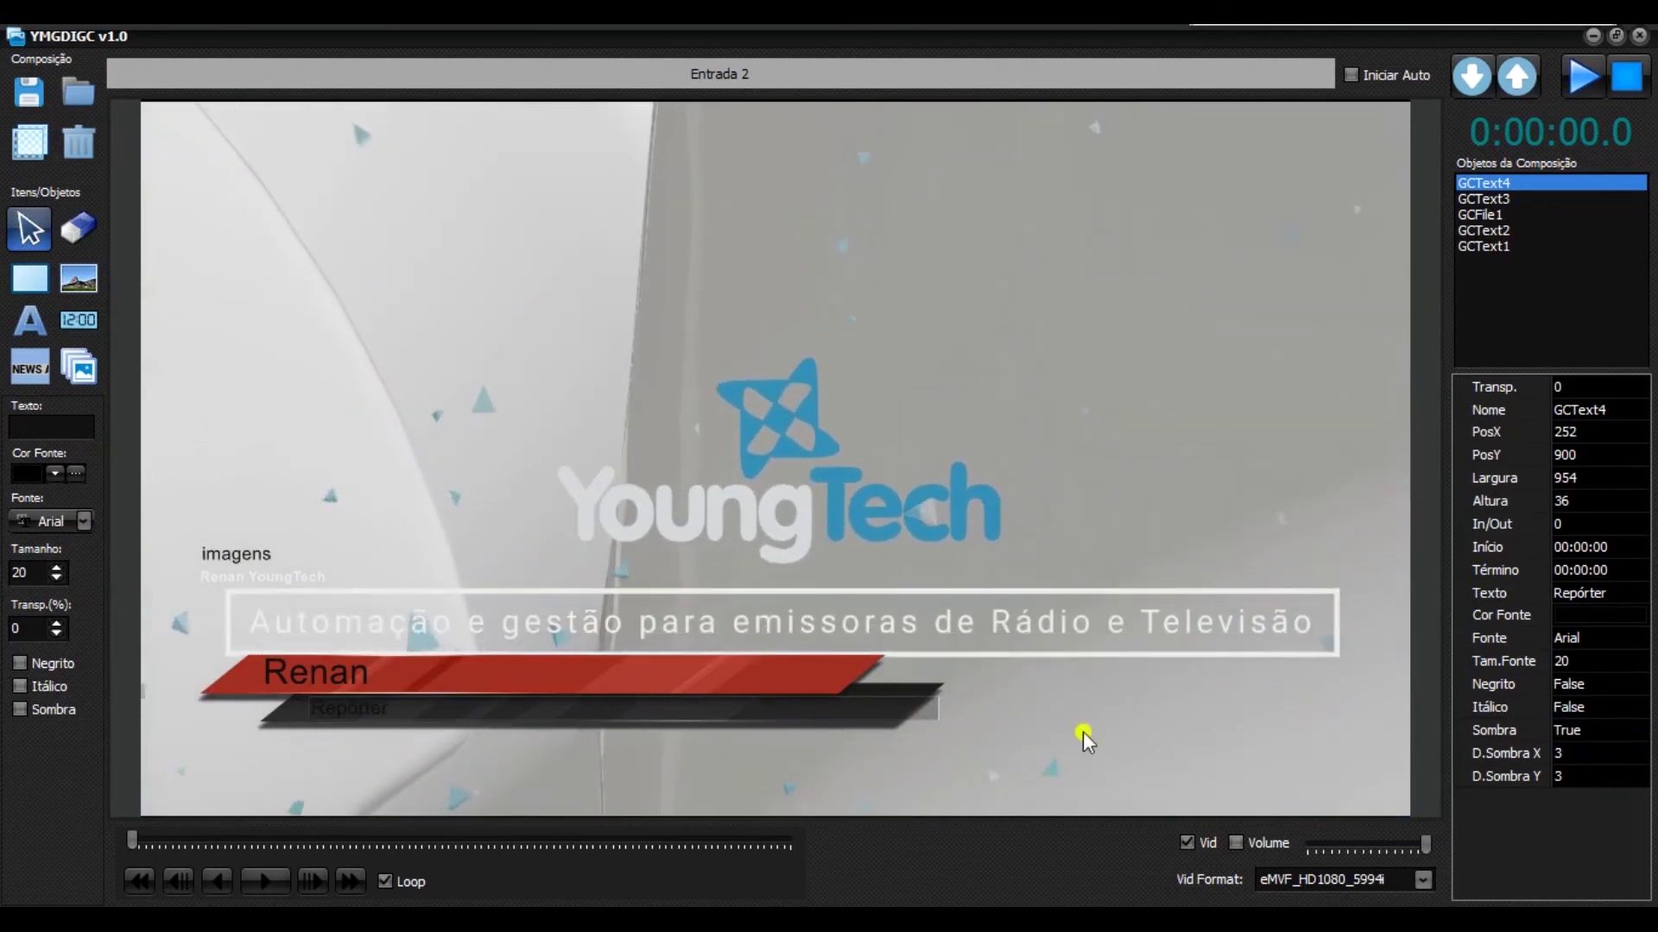
# Set the font colour of the "Repórter" text on the dark bar to off-white.
pyautogui.click(1615, 616)
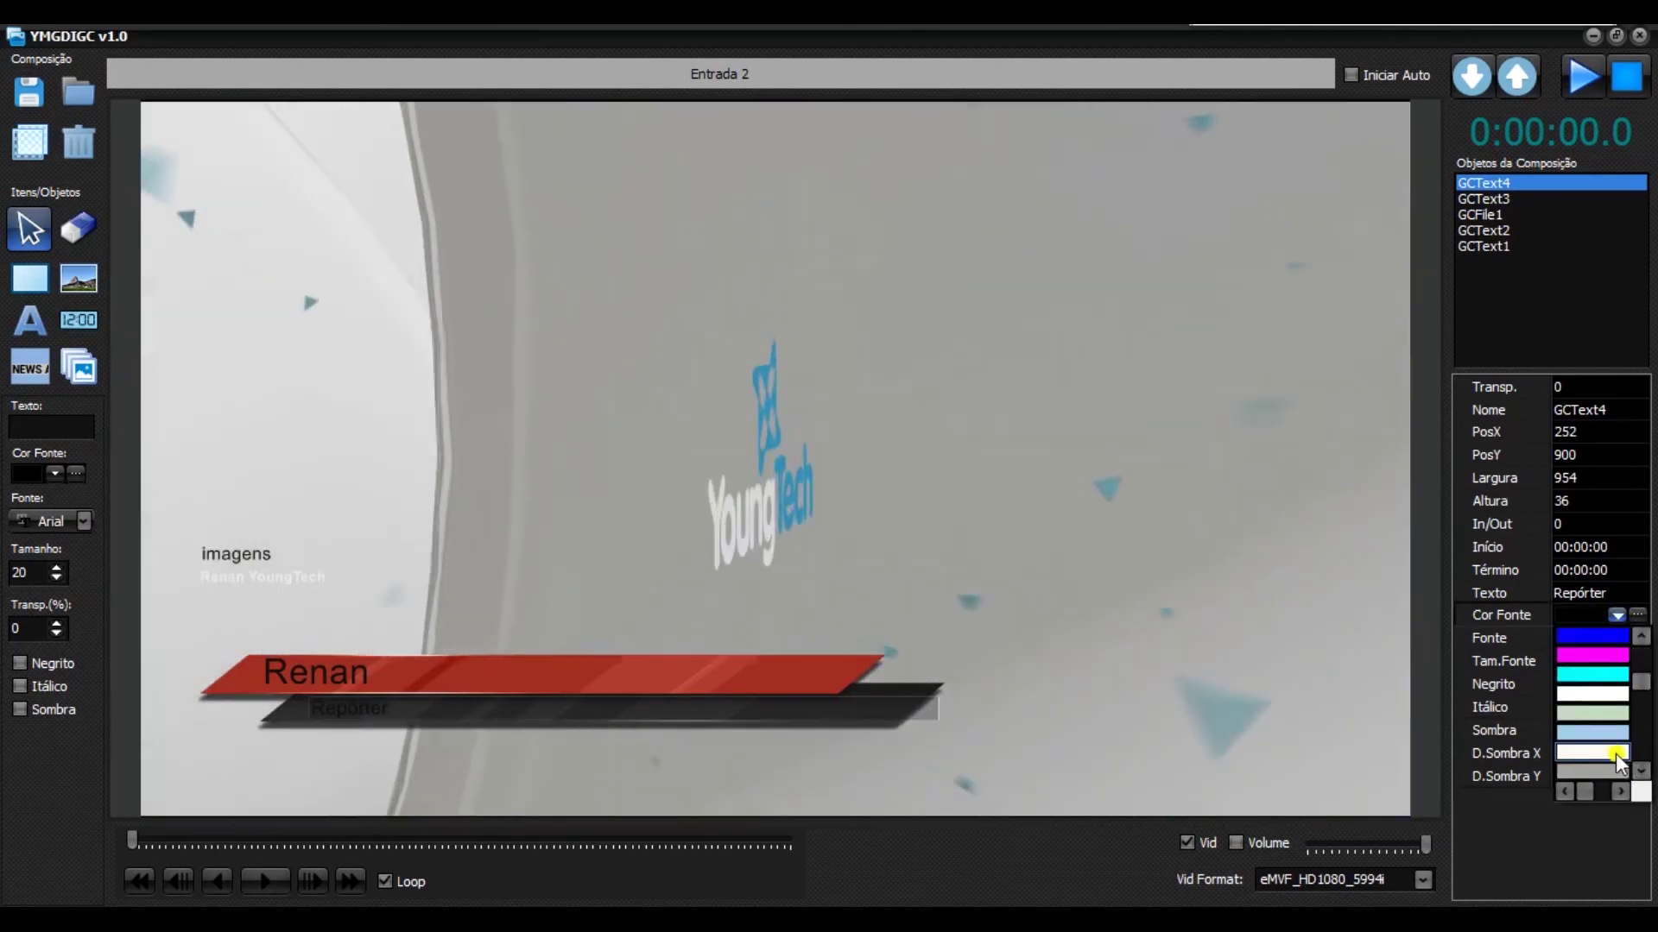
pyautogui.click(1612, 753)
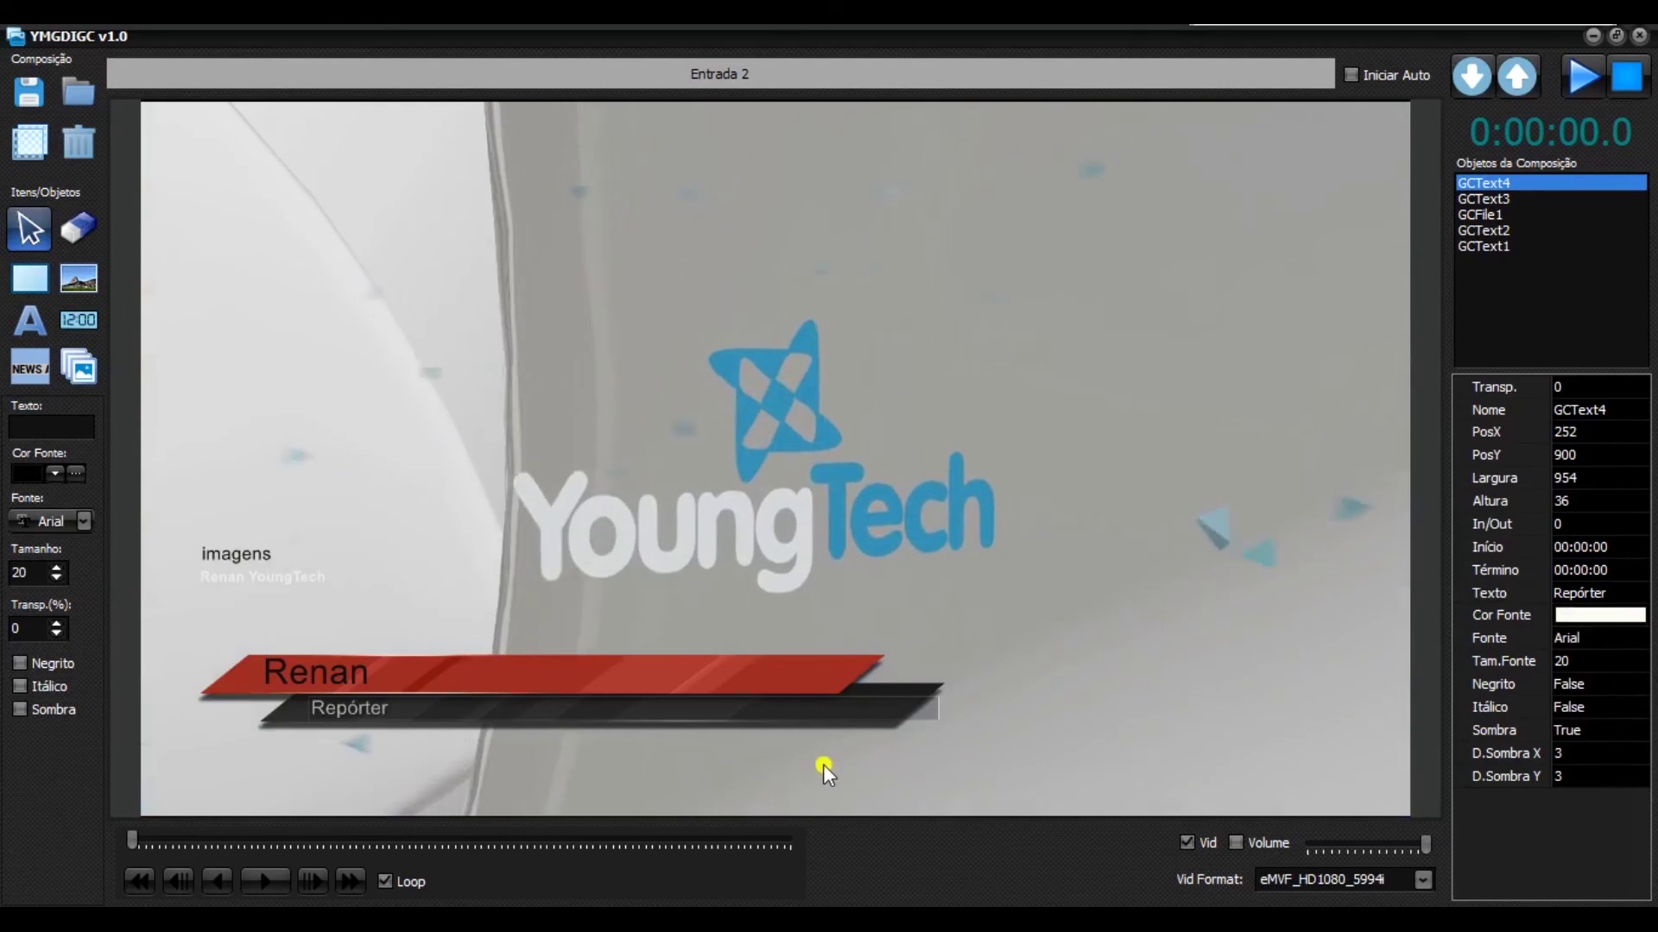
pyautogui.click(815, 535)
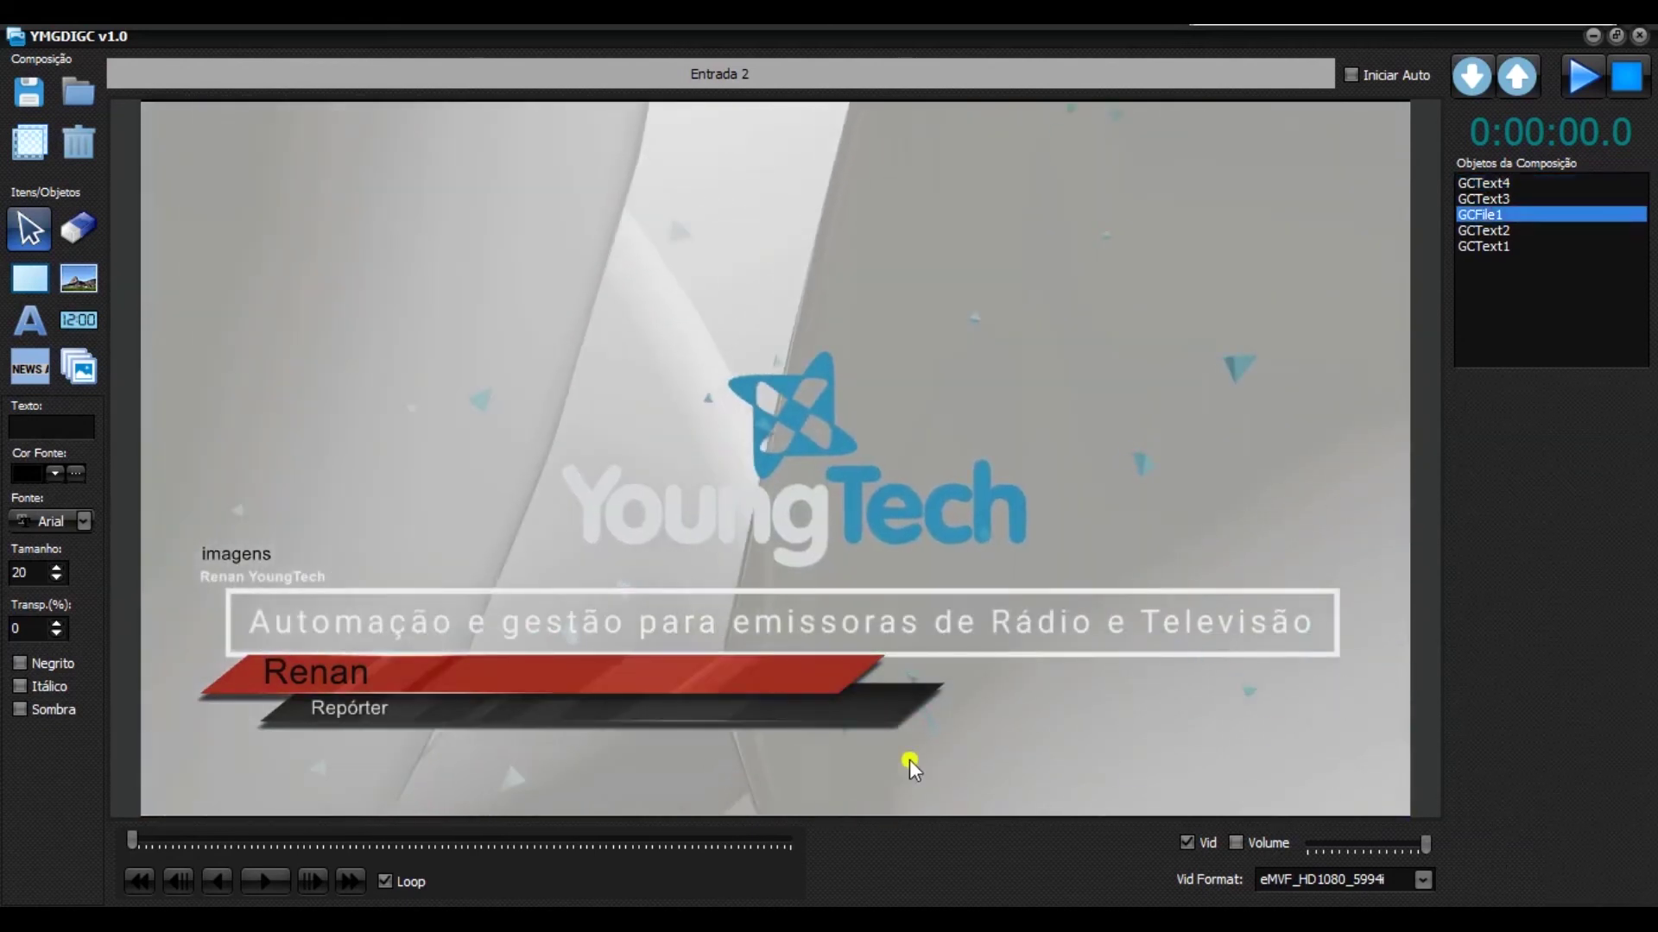
pyautogui.click(504, 680)
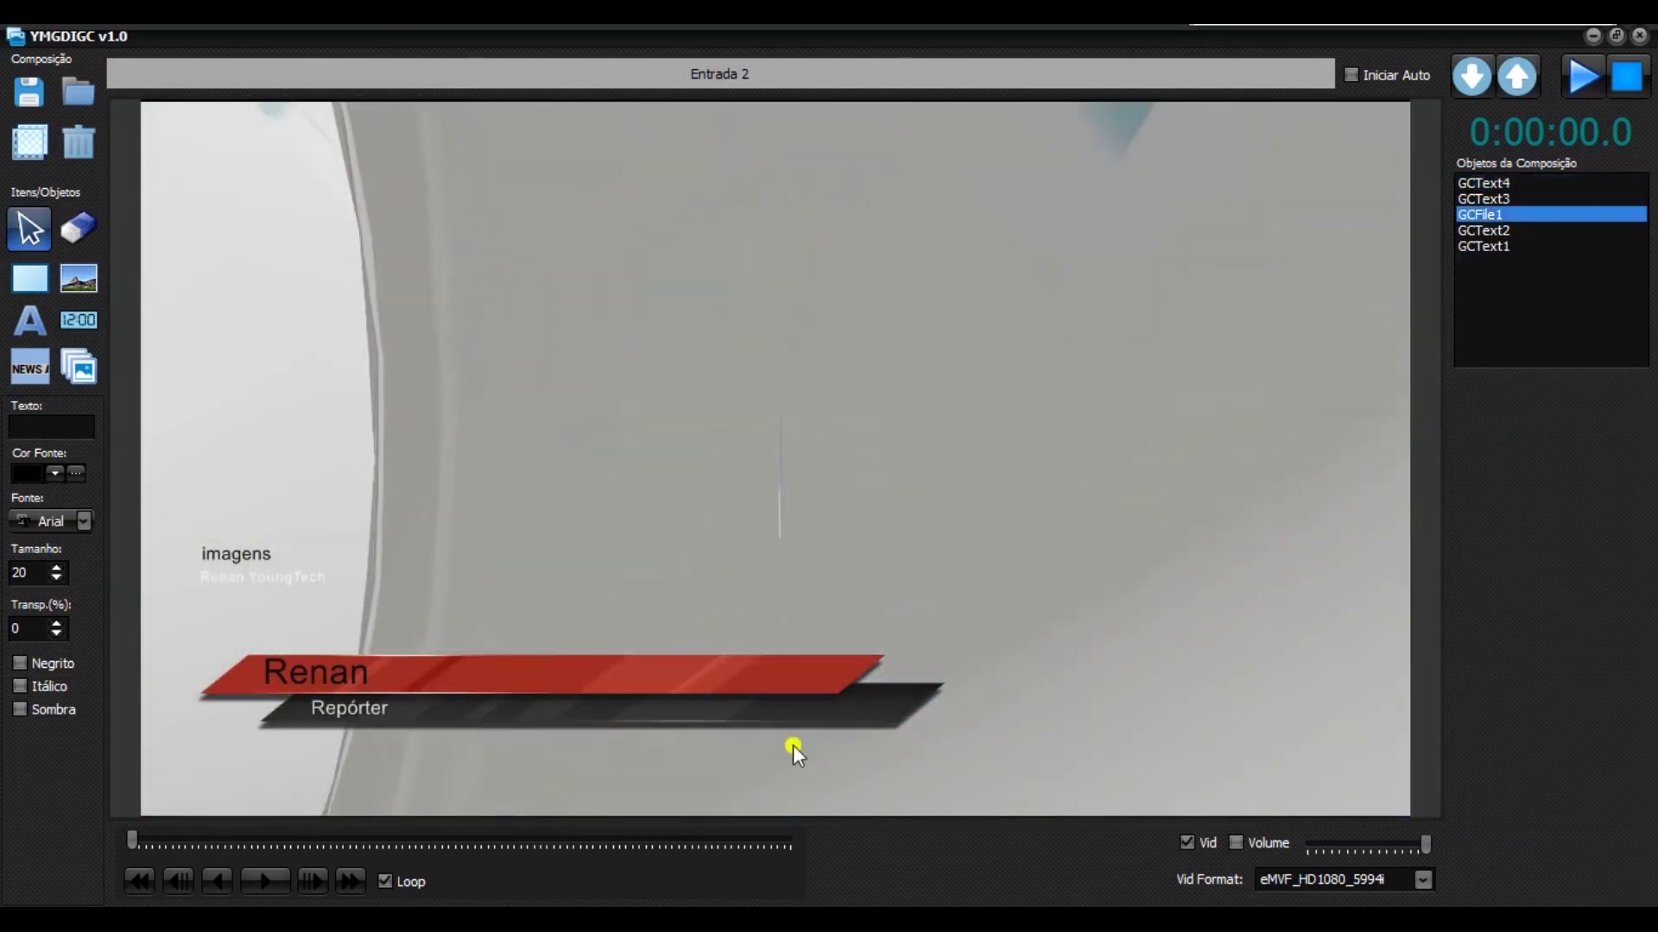
pyautogui.click(687, 694)
pyautogui.click(813, 685)
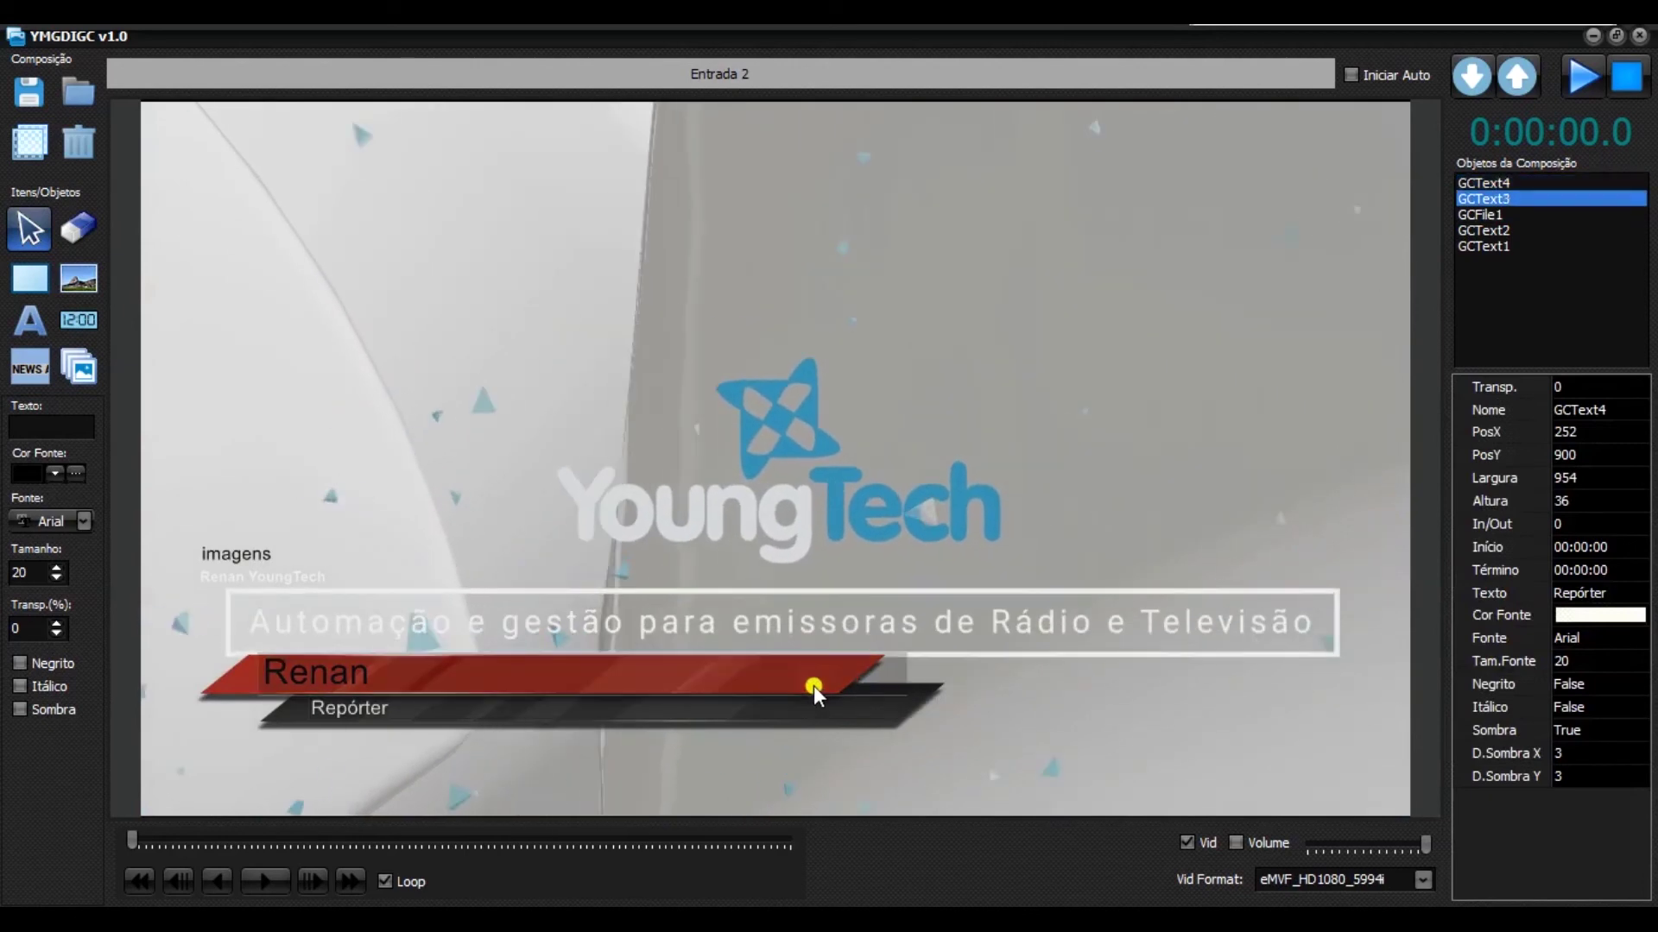
# Set the LT1 image to start at 00:01:20 and end at 00:01:35.
pyautogui.click(1492, 214)
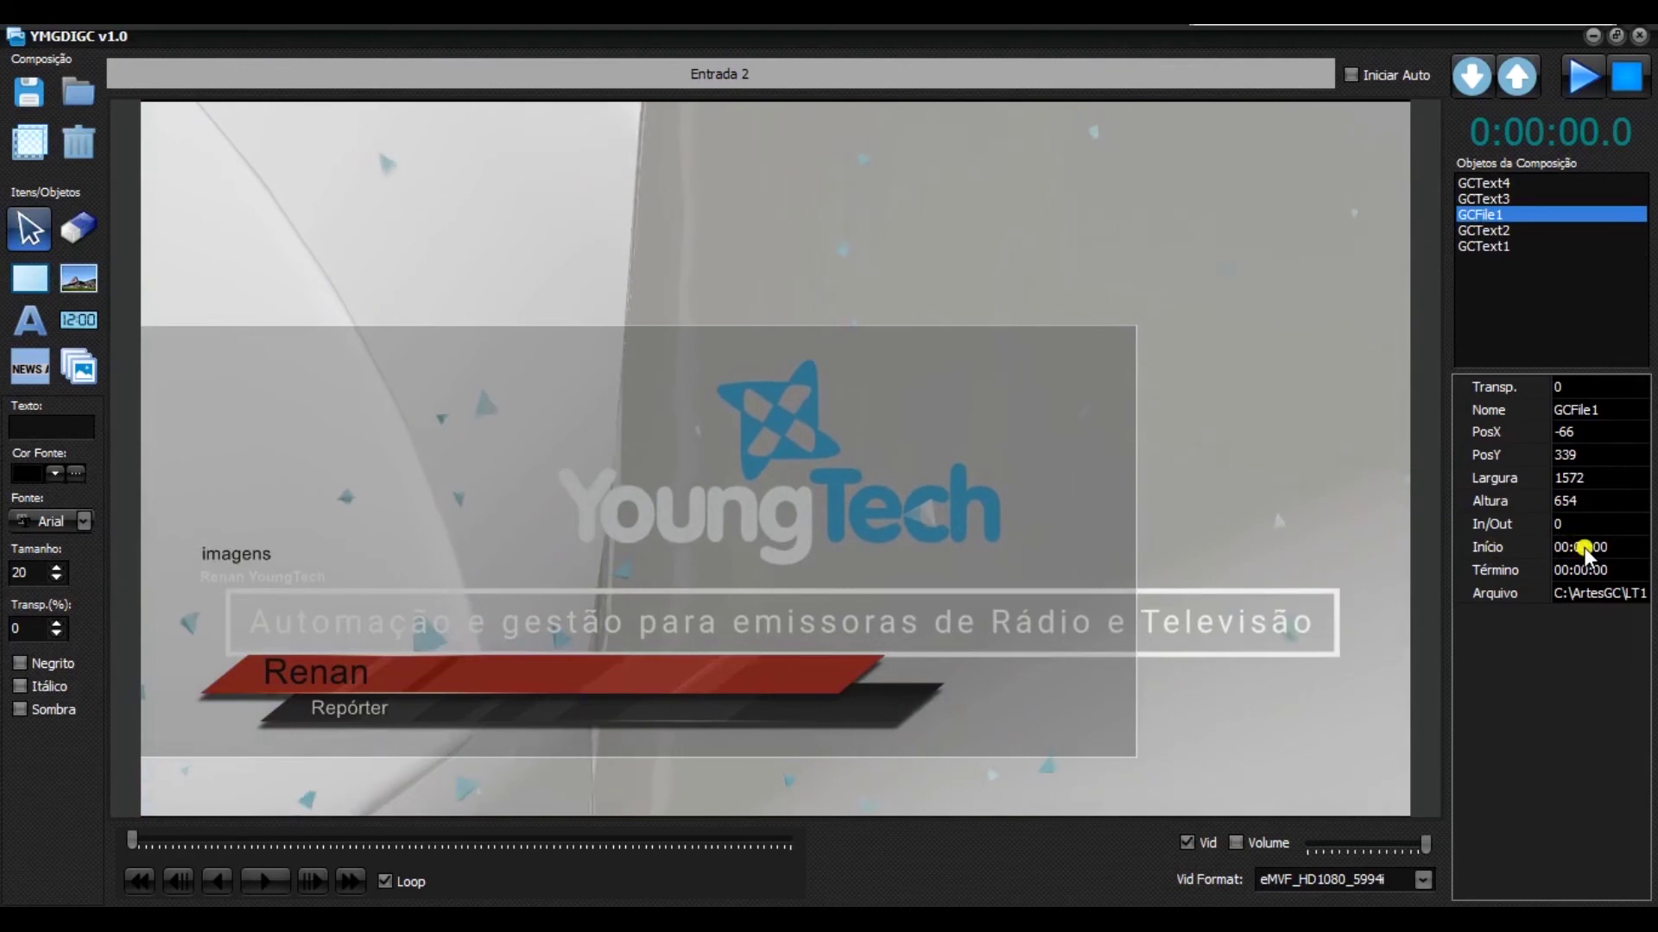
pyautogui.click(1580, 547)
pyautogui.write('0:01:')
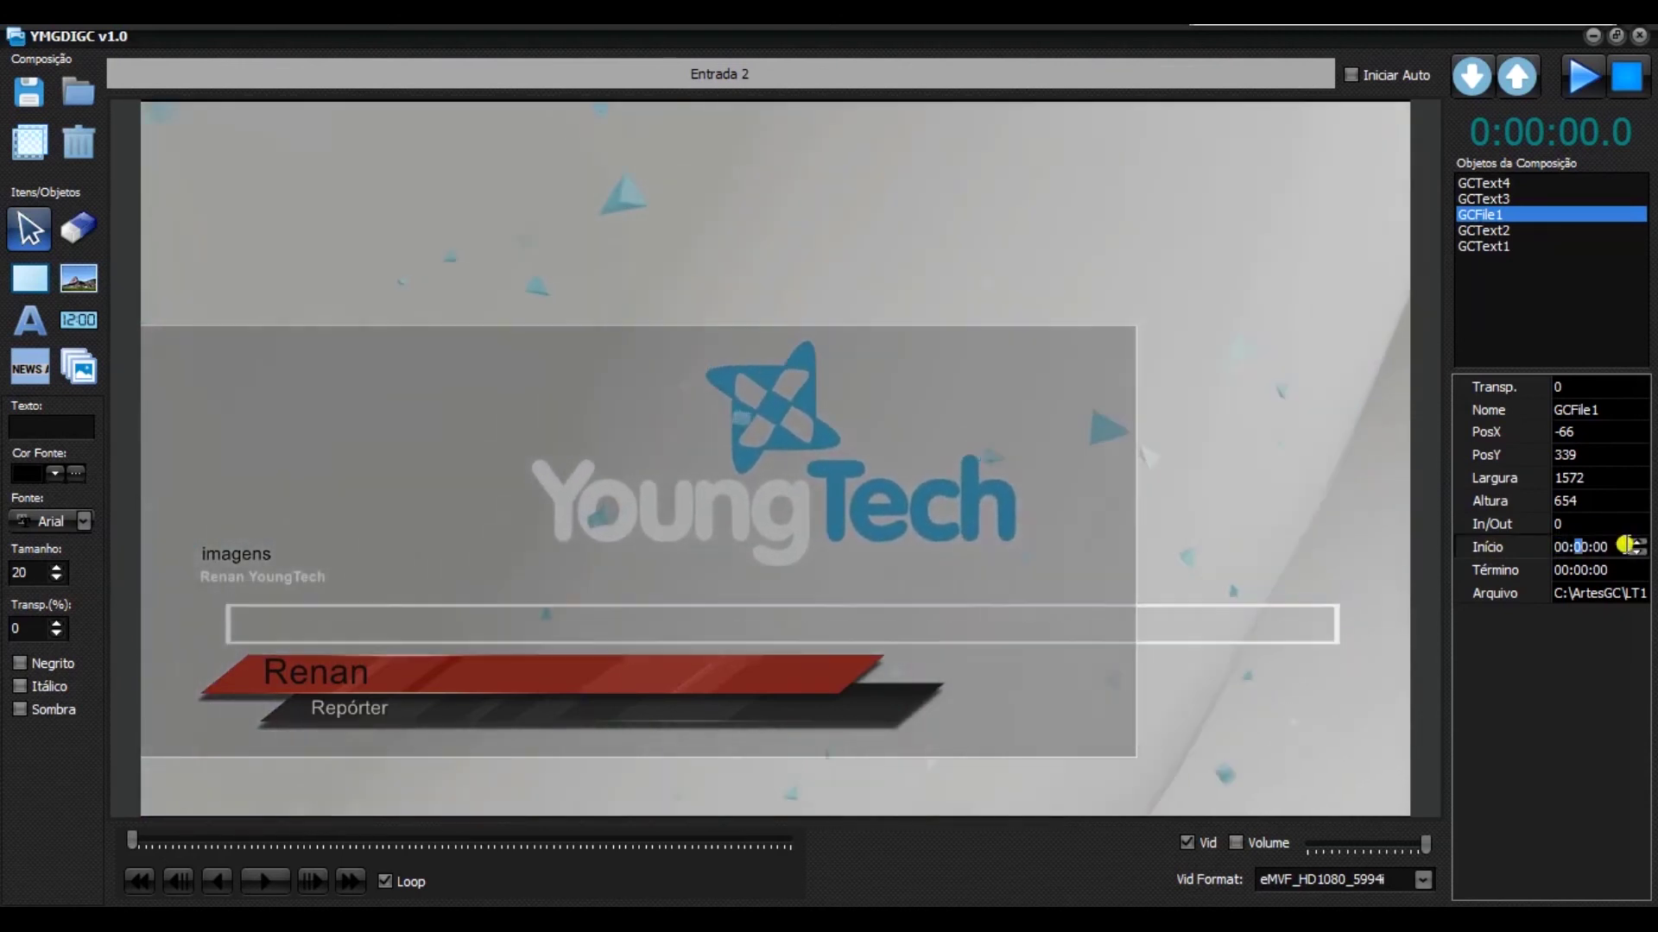
pyautogui.write('20')
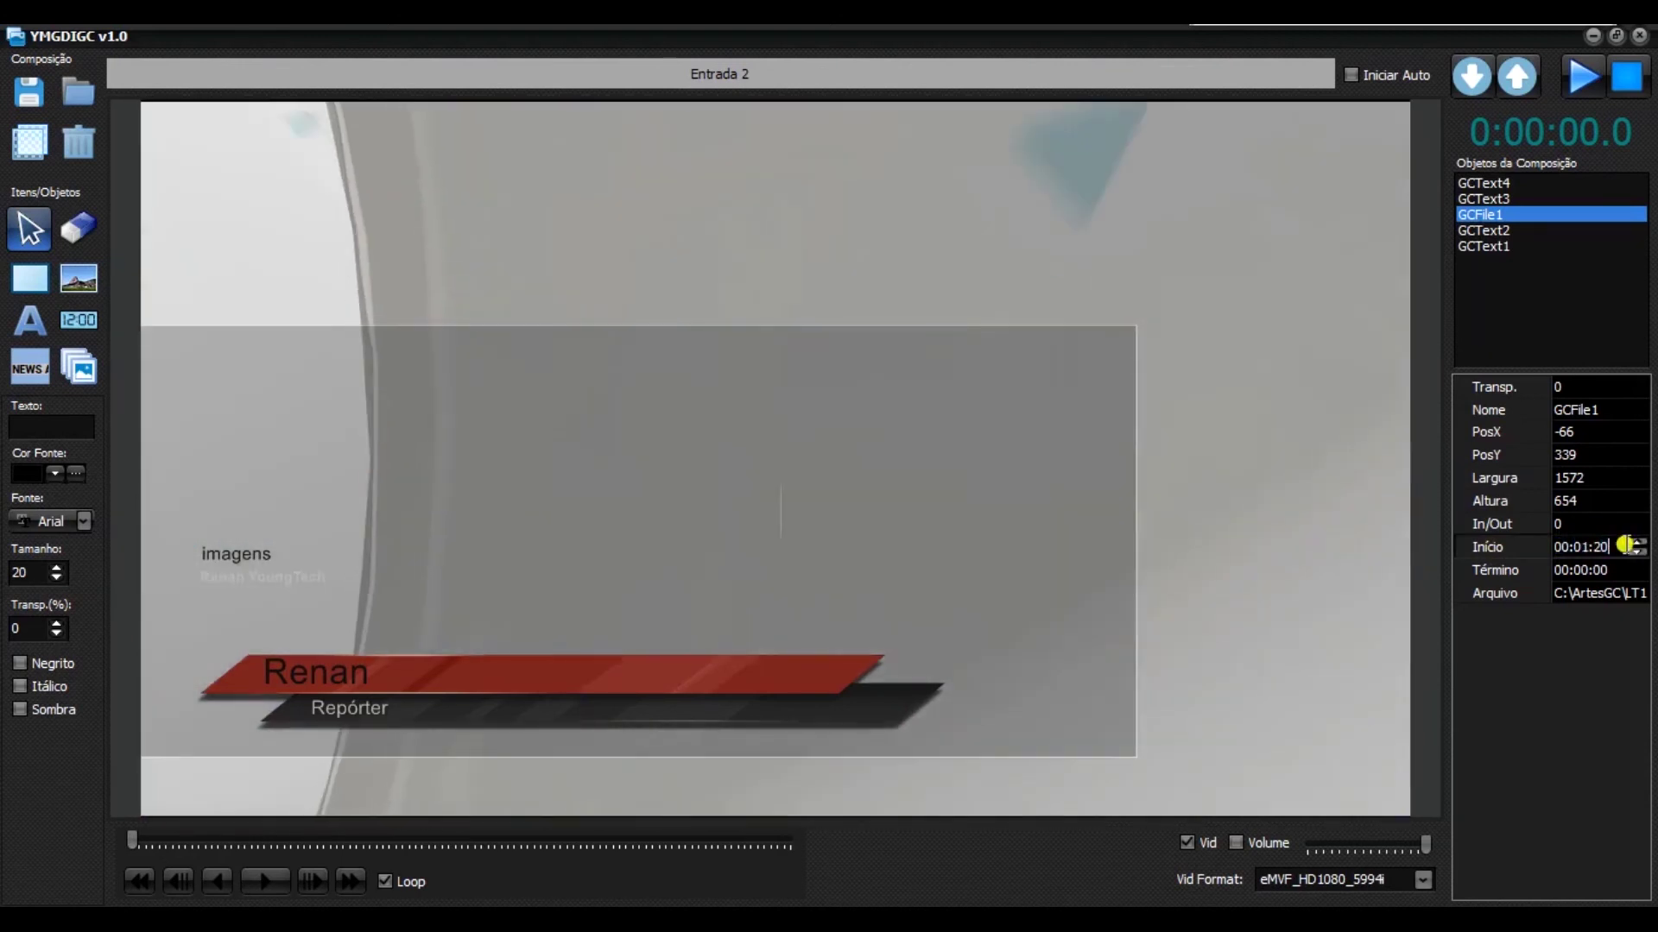
pyautogui.click(1565, 571)
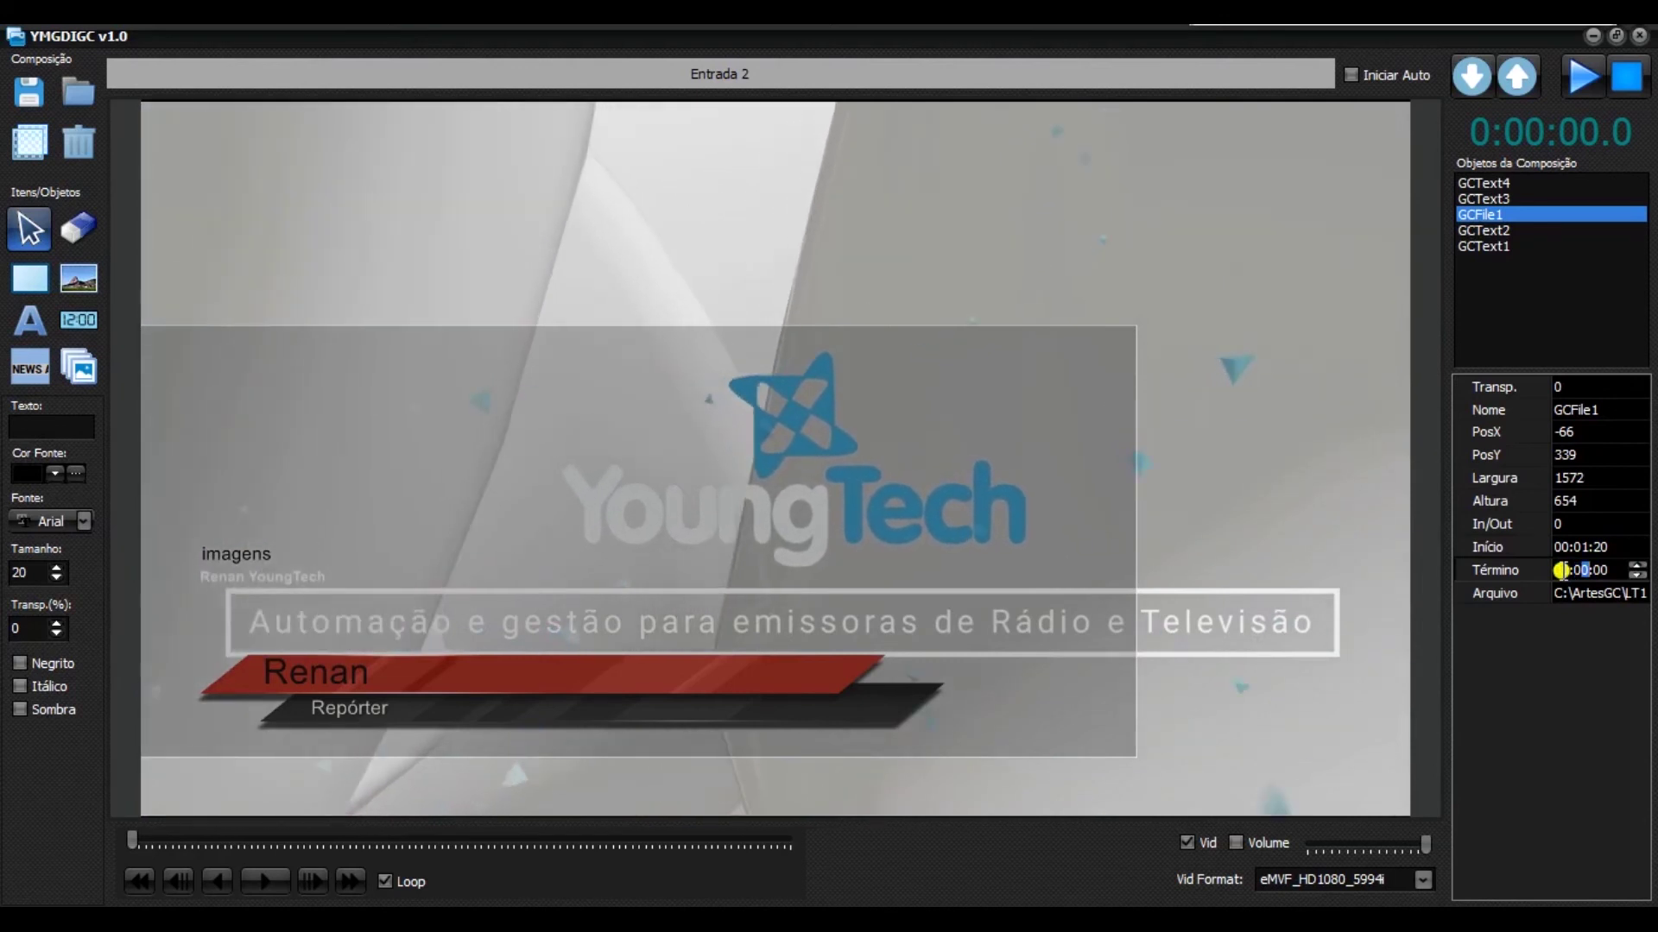
pyautogui.write('01:30')
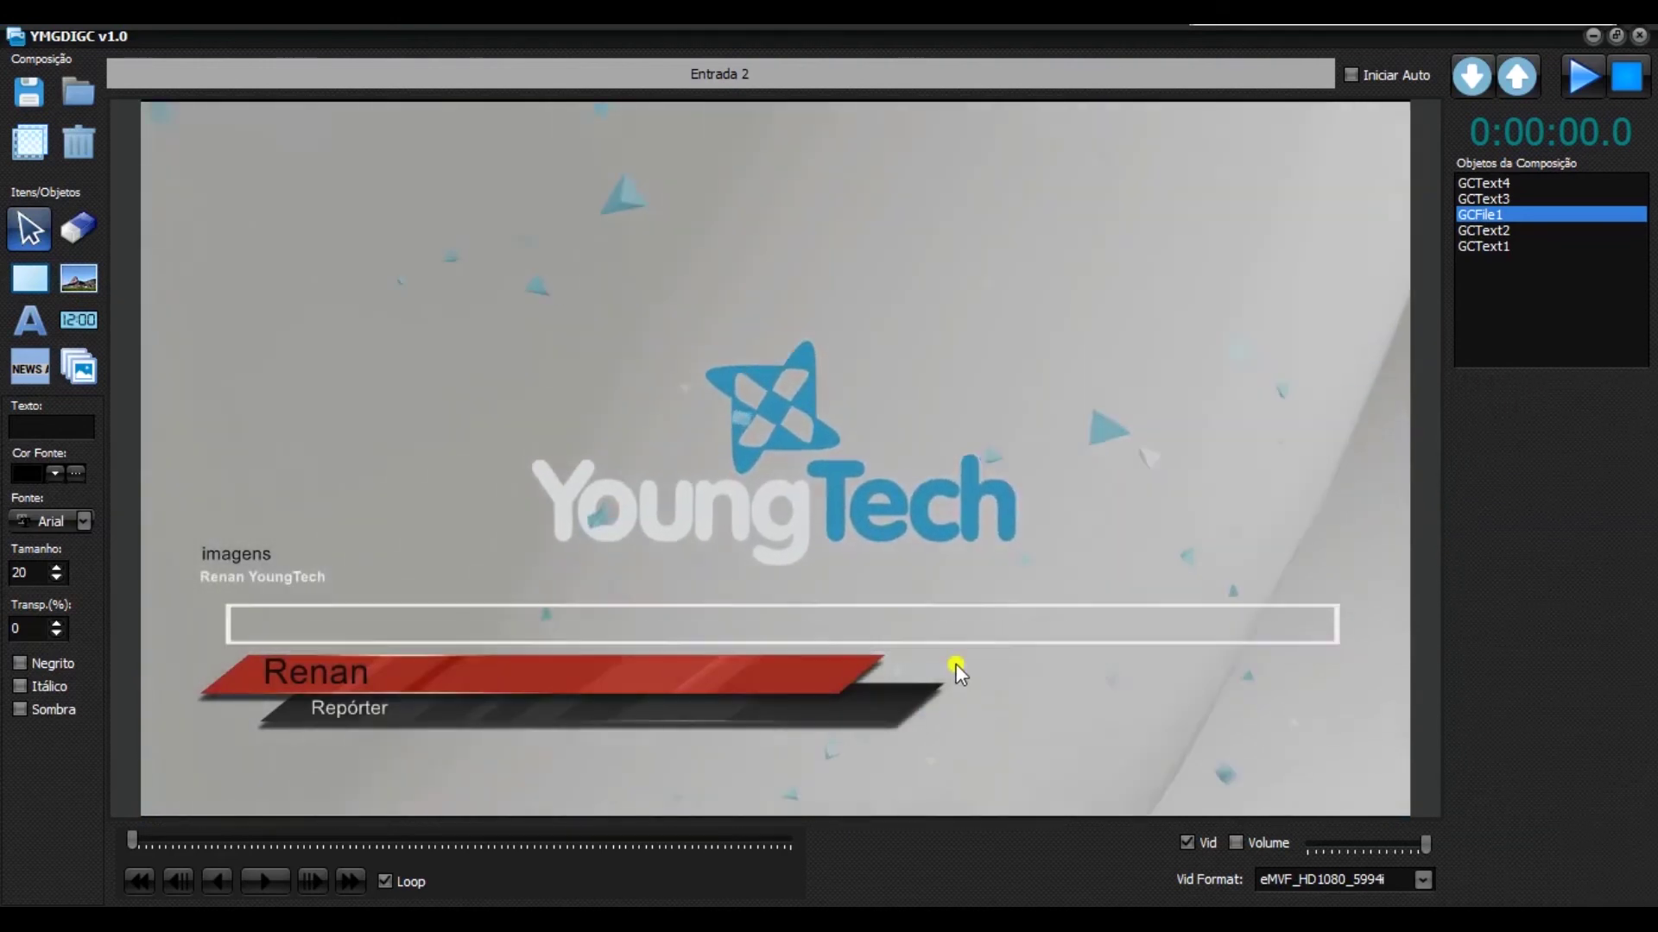
pyautogui.click(765, 676)
pyautogui.click(644, 718)
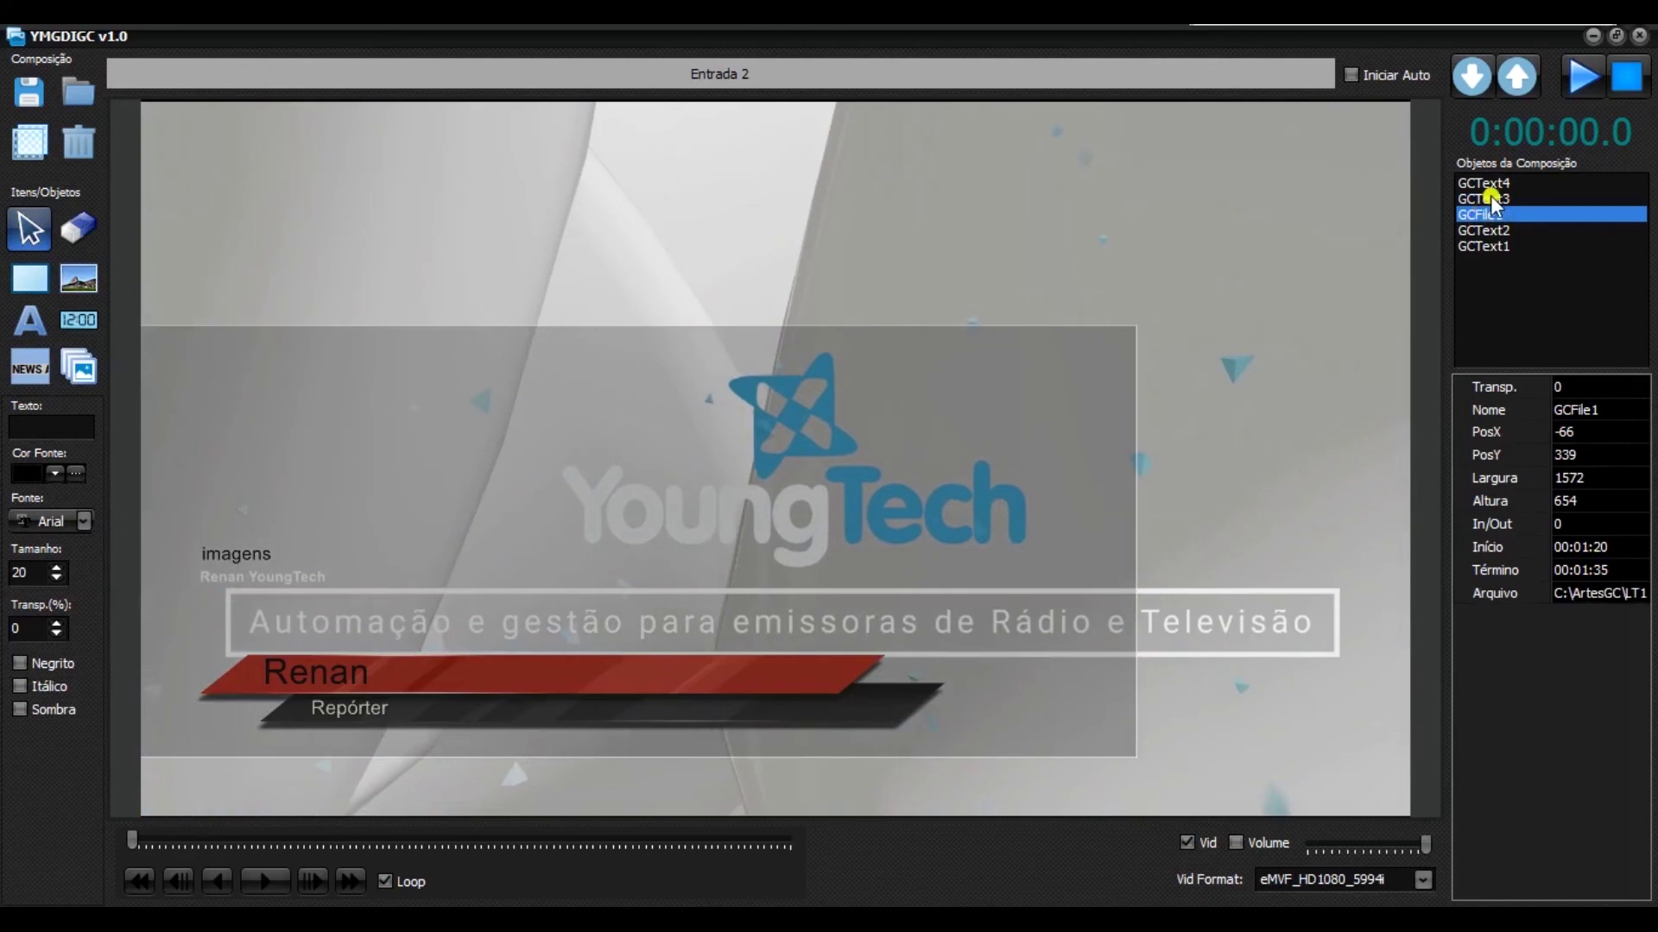
# Set the start time of the name text on the red bar to 00:01:20 and match its end time to the LT1 image.
pyautogui.click(614, 689)
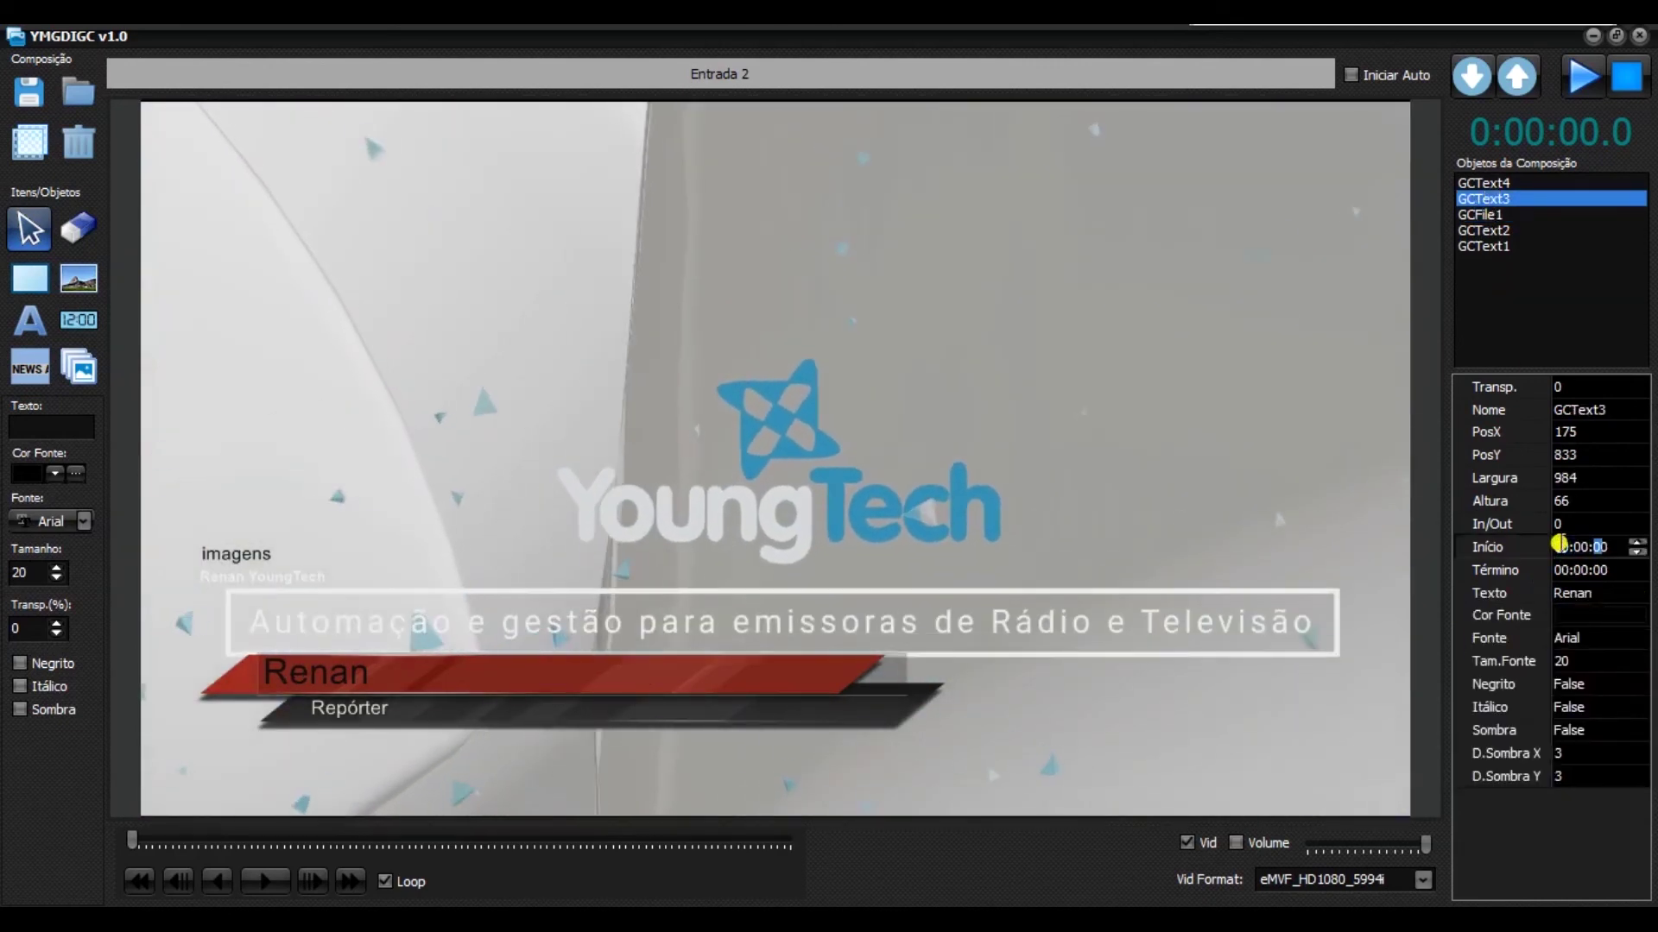
pyautogui.write('0130')
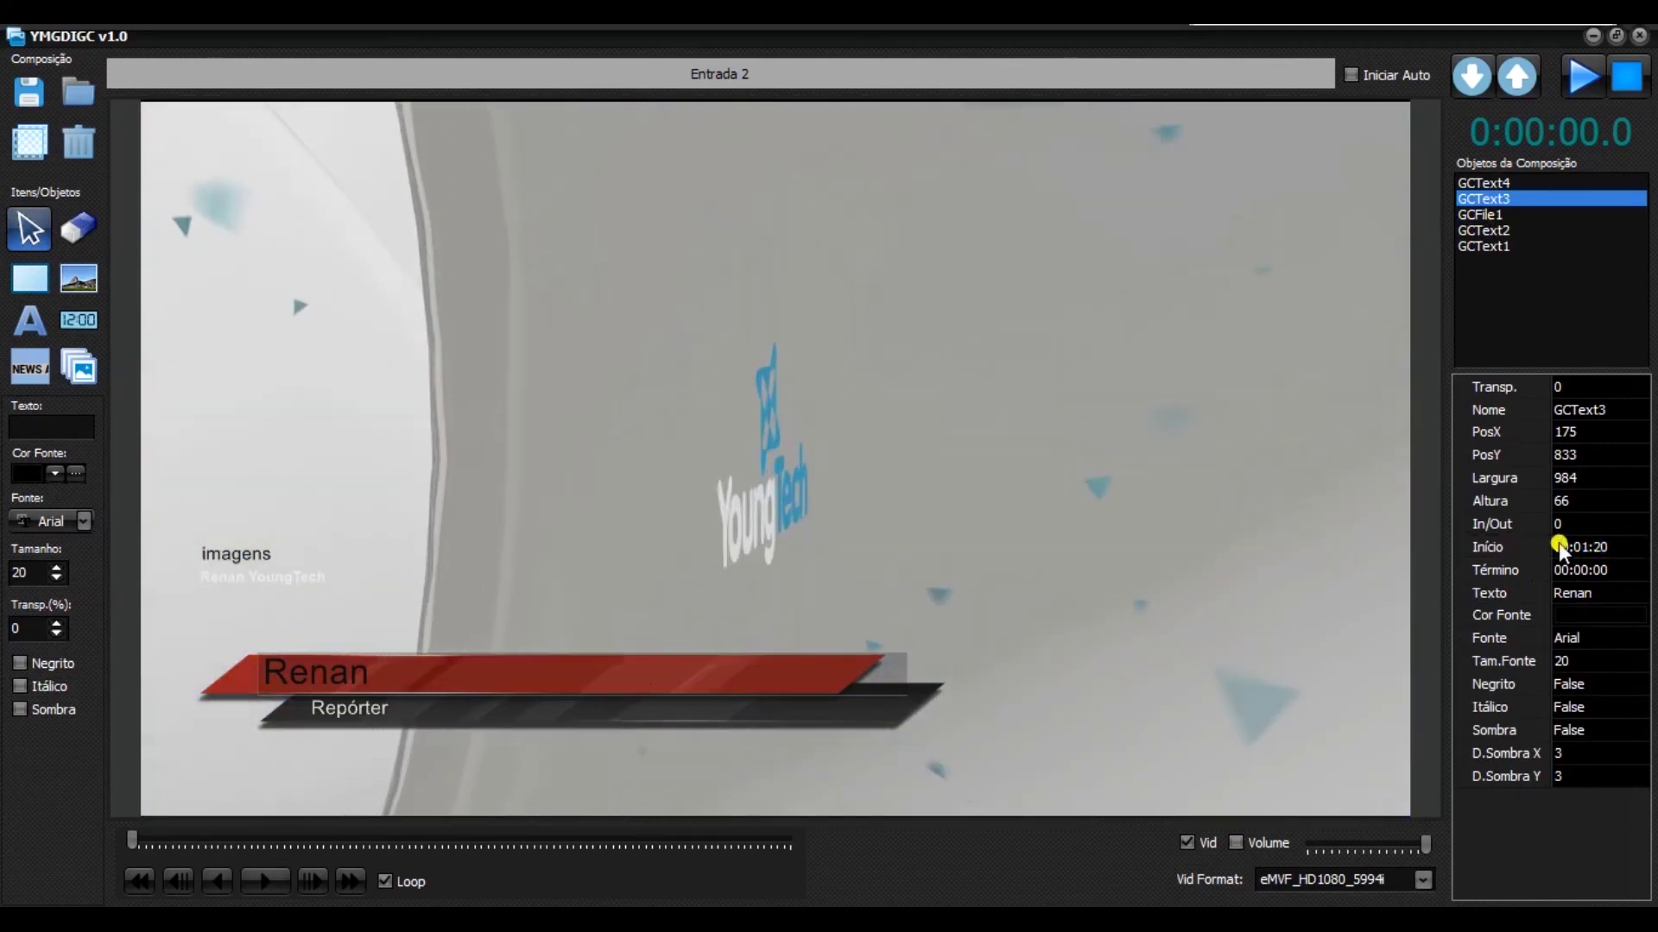
pyautogui.click(1559, 569)
pyautogui.write('0130')
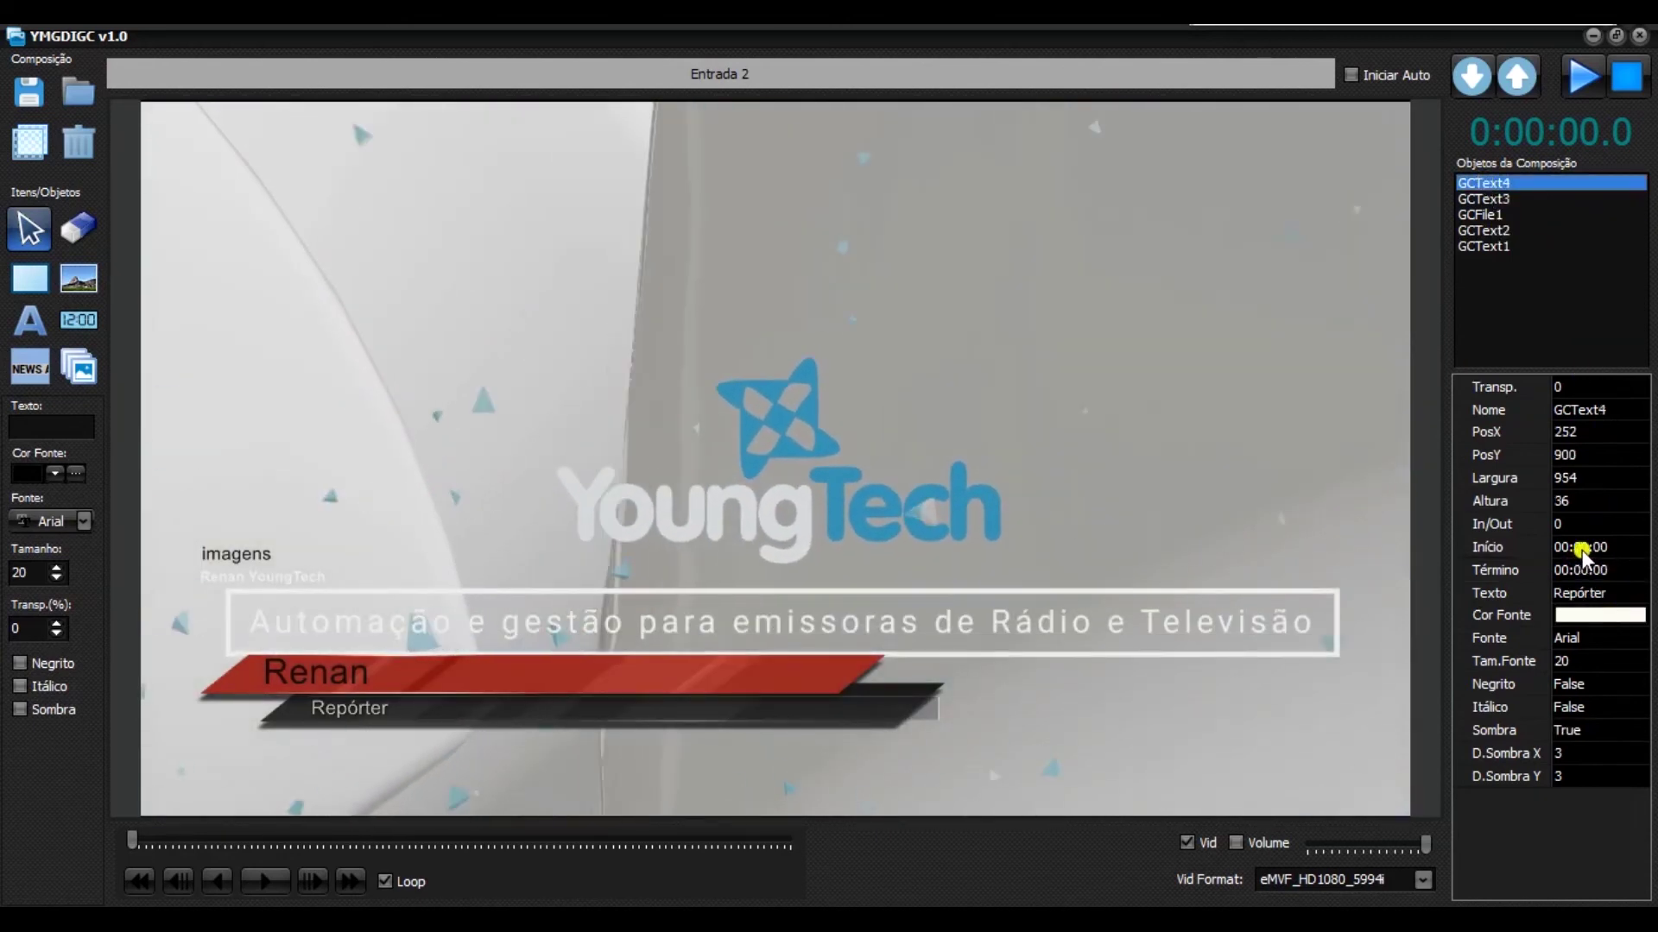
# Set the "Repórter" text to start at 00:01:20 and end at 00:01:35.
pyautogui.write('0100')
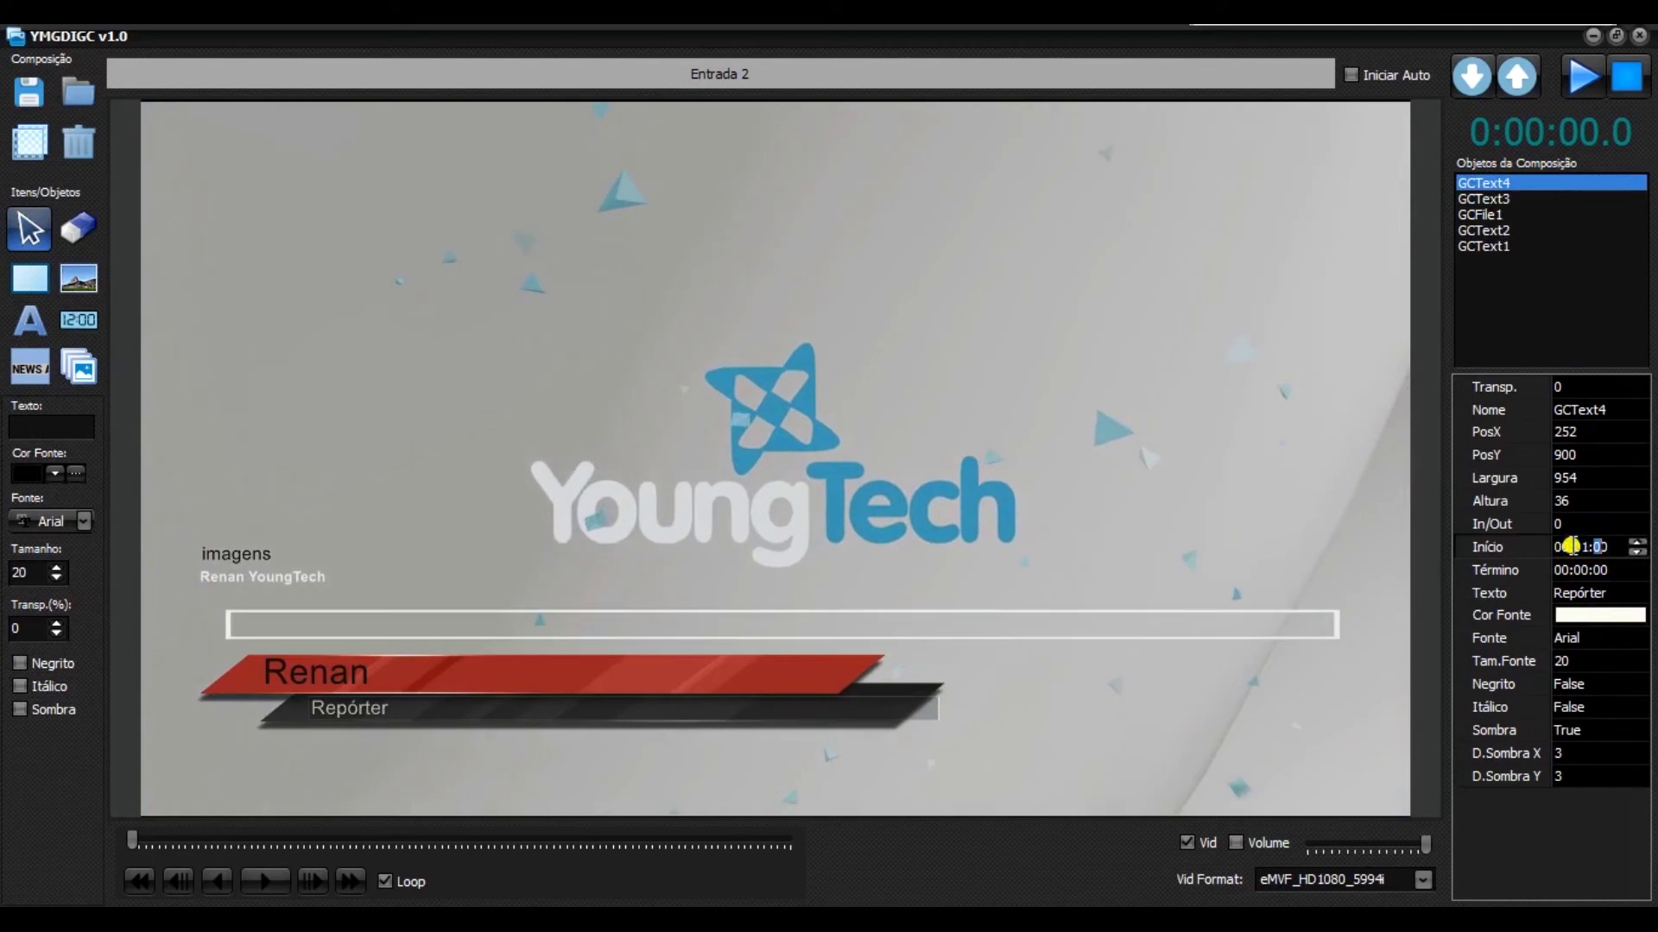
pyautogui.write('20')
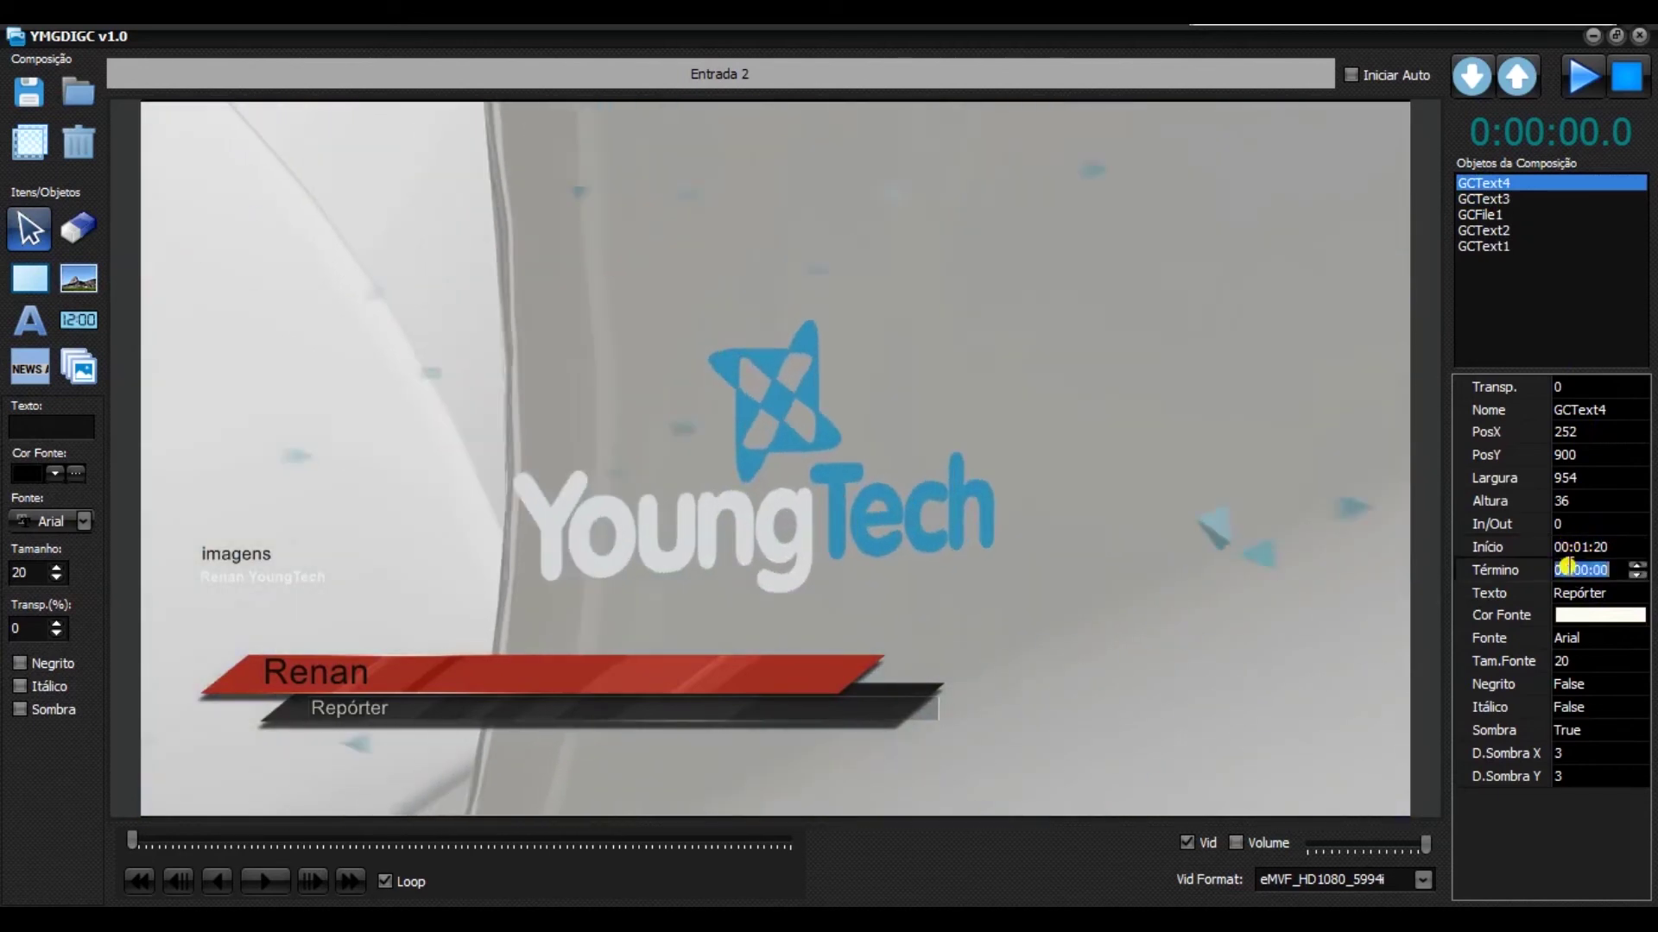
pyautogui.write('10')
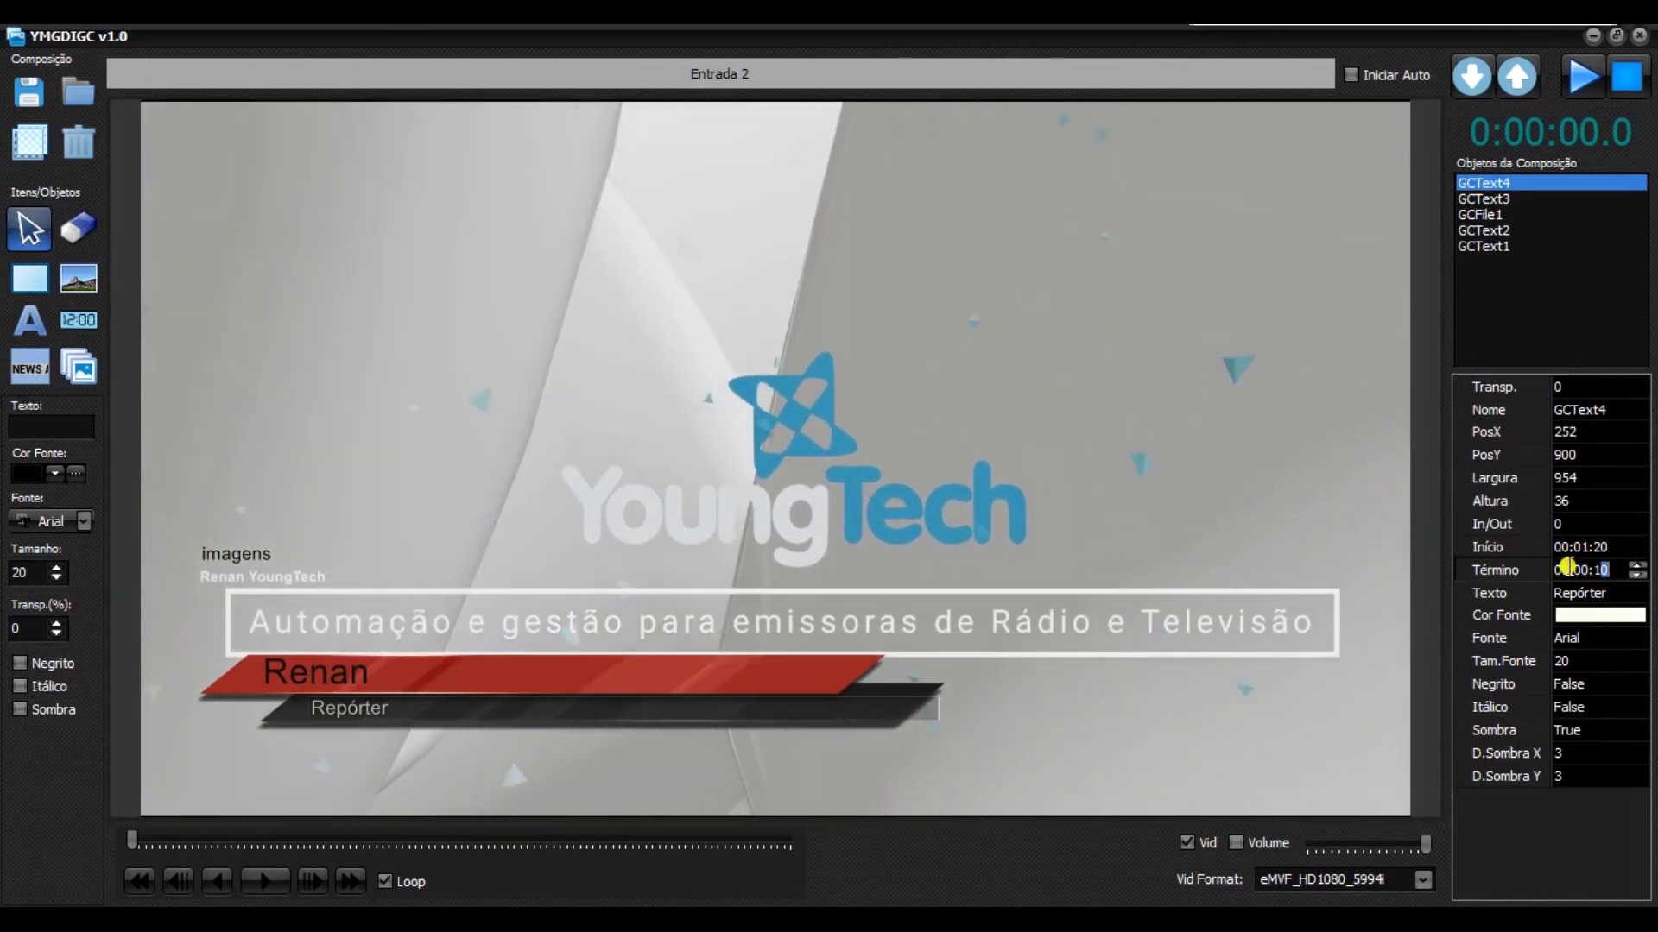
pyautogui.write('30')
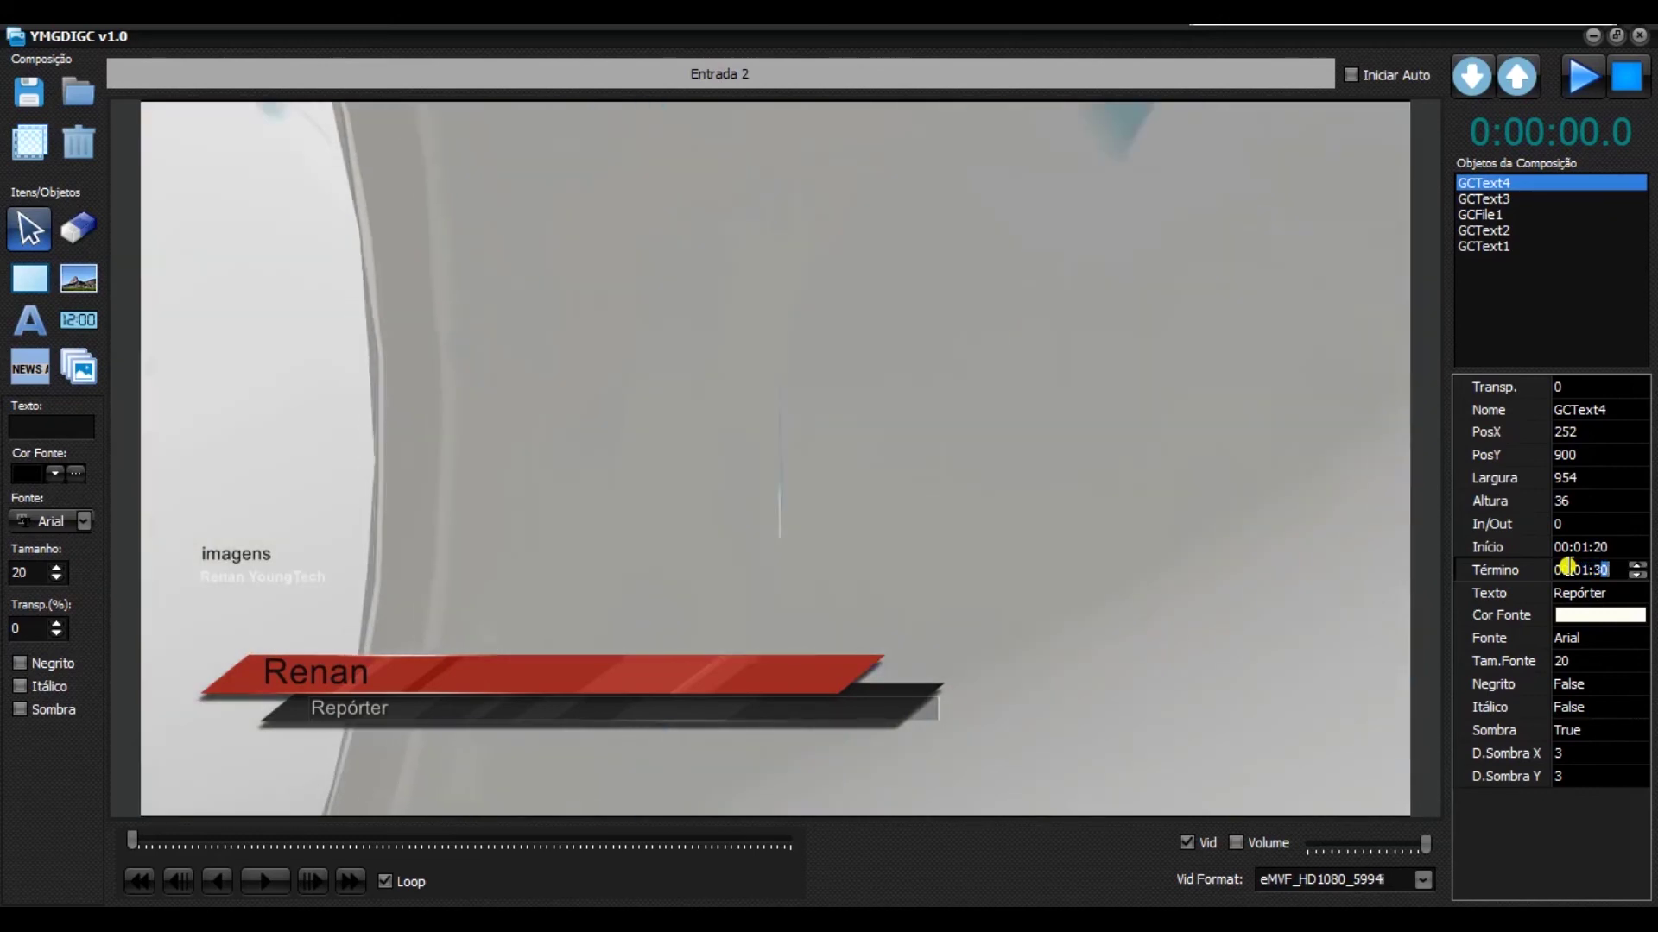
pyautogui.click(1490, 212)
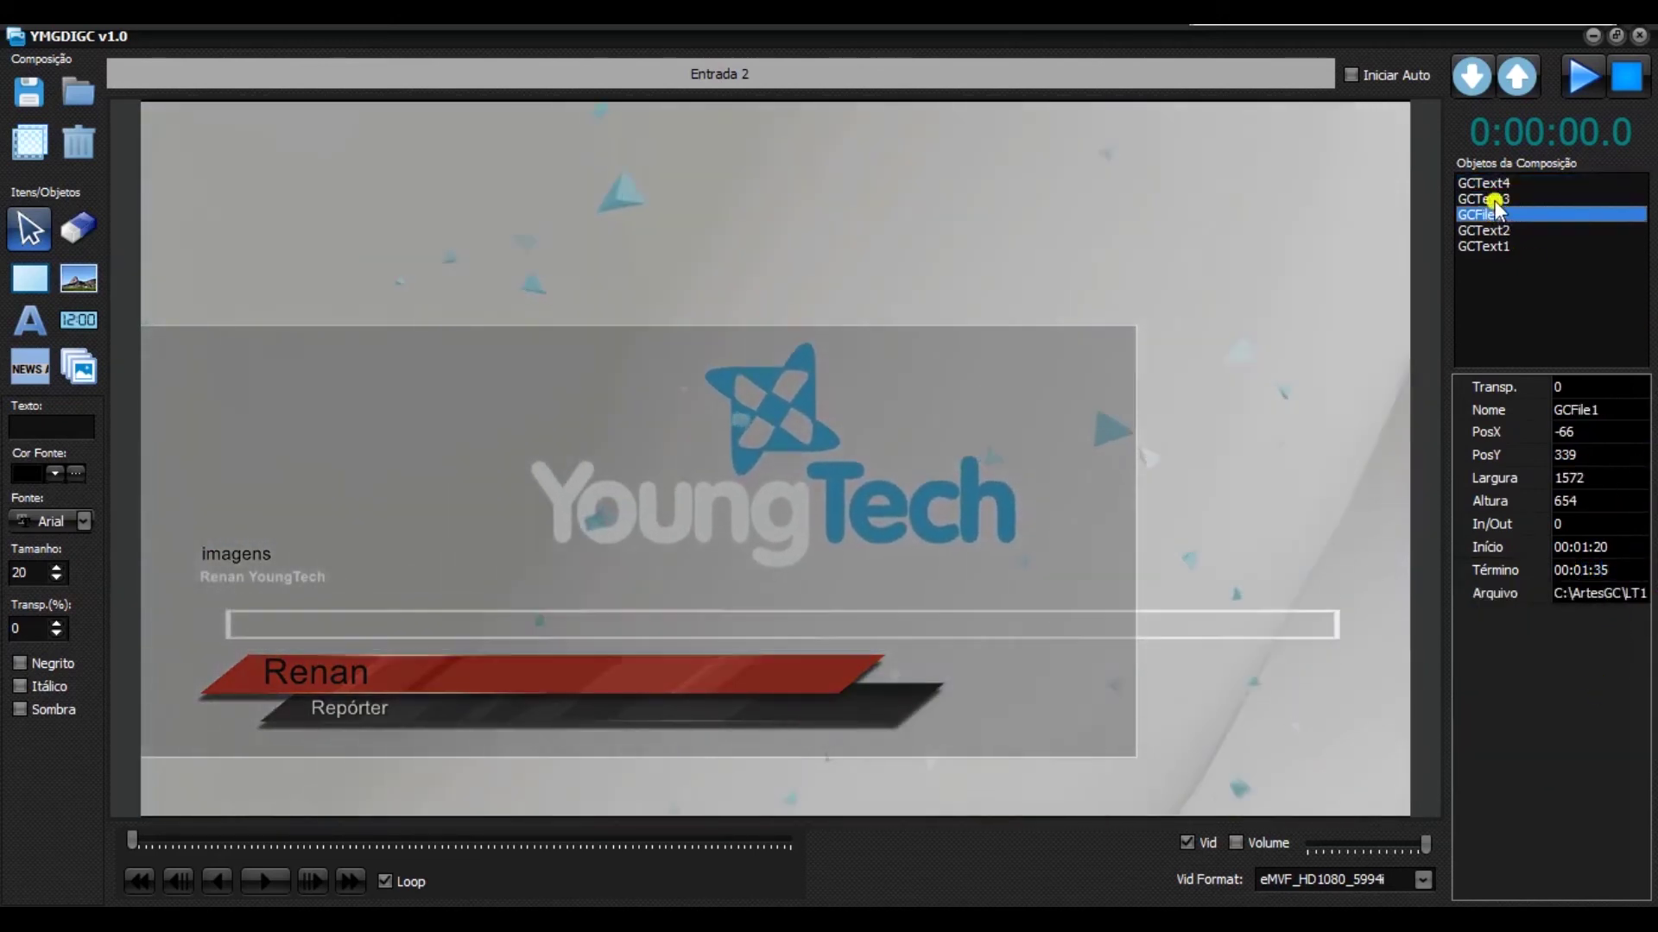
pyautogui.click(1484, 183)
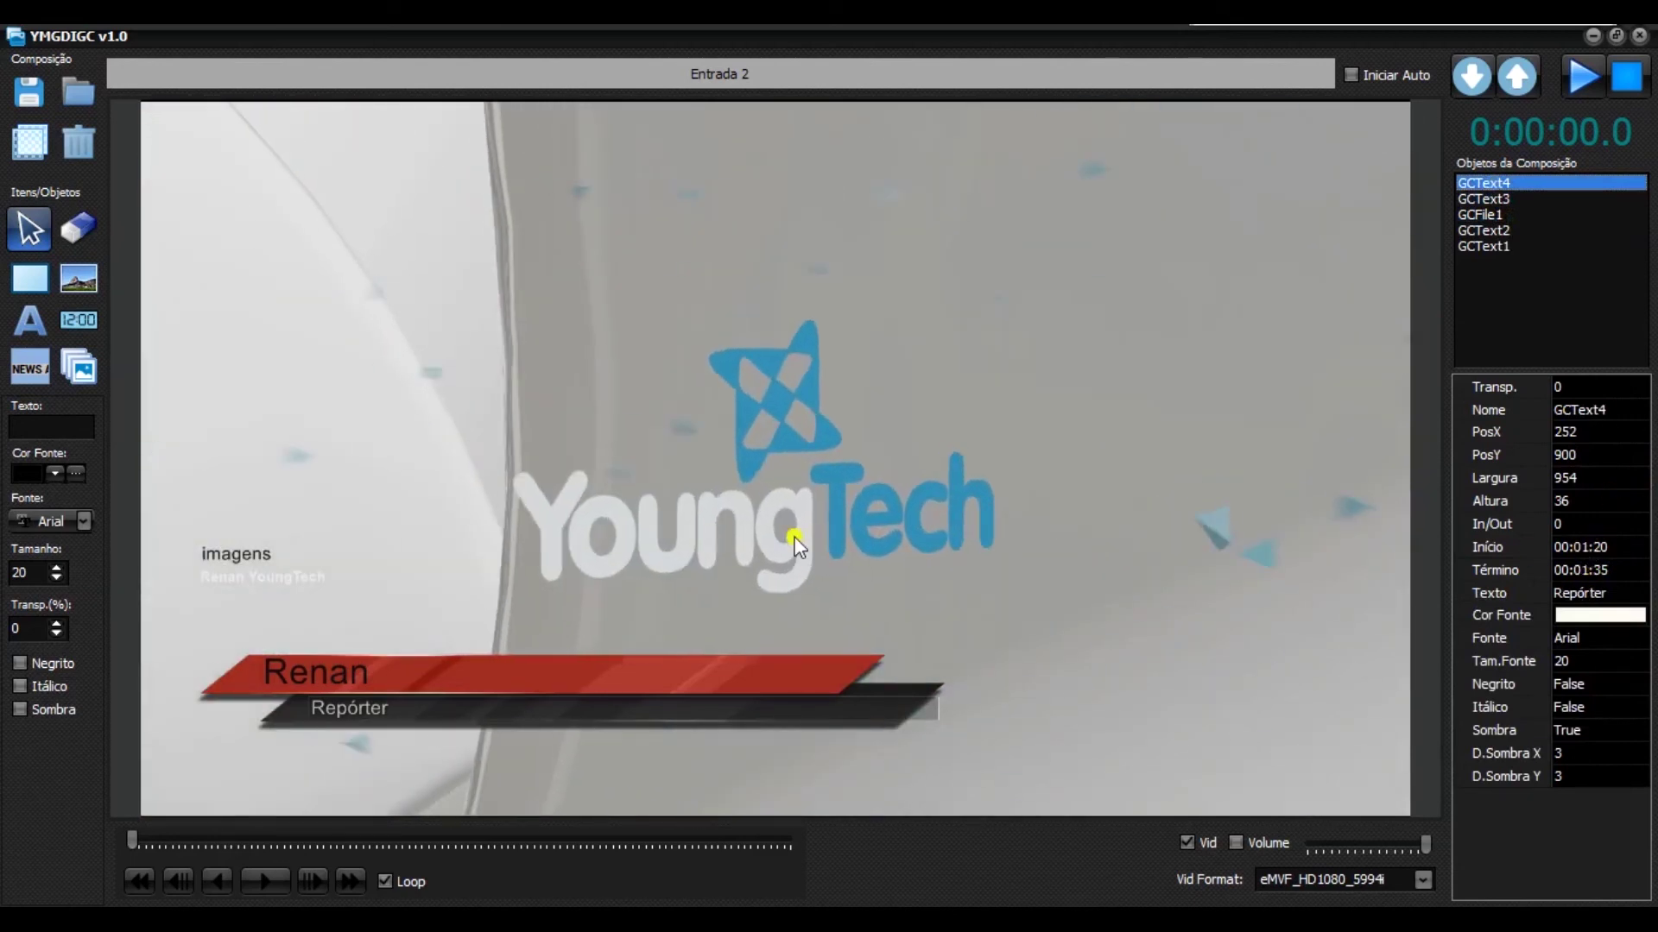
pyautogui.click(1110, 471)
pyautogui.click(1098, 769)
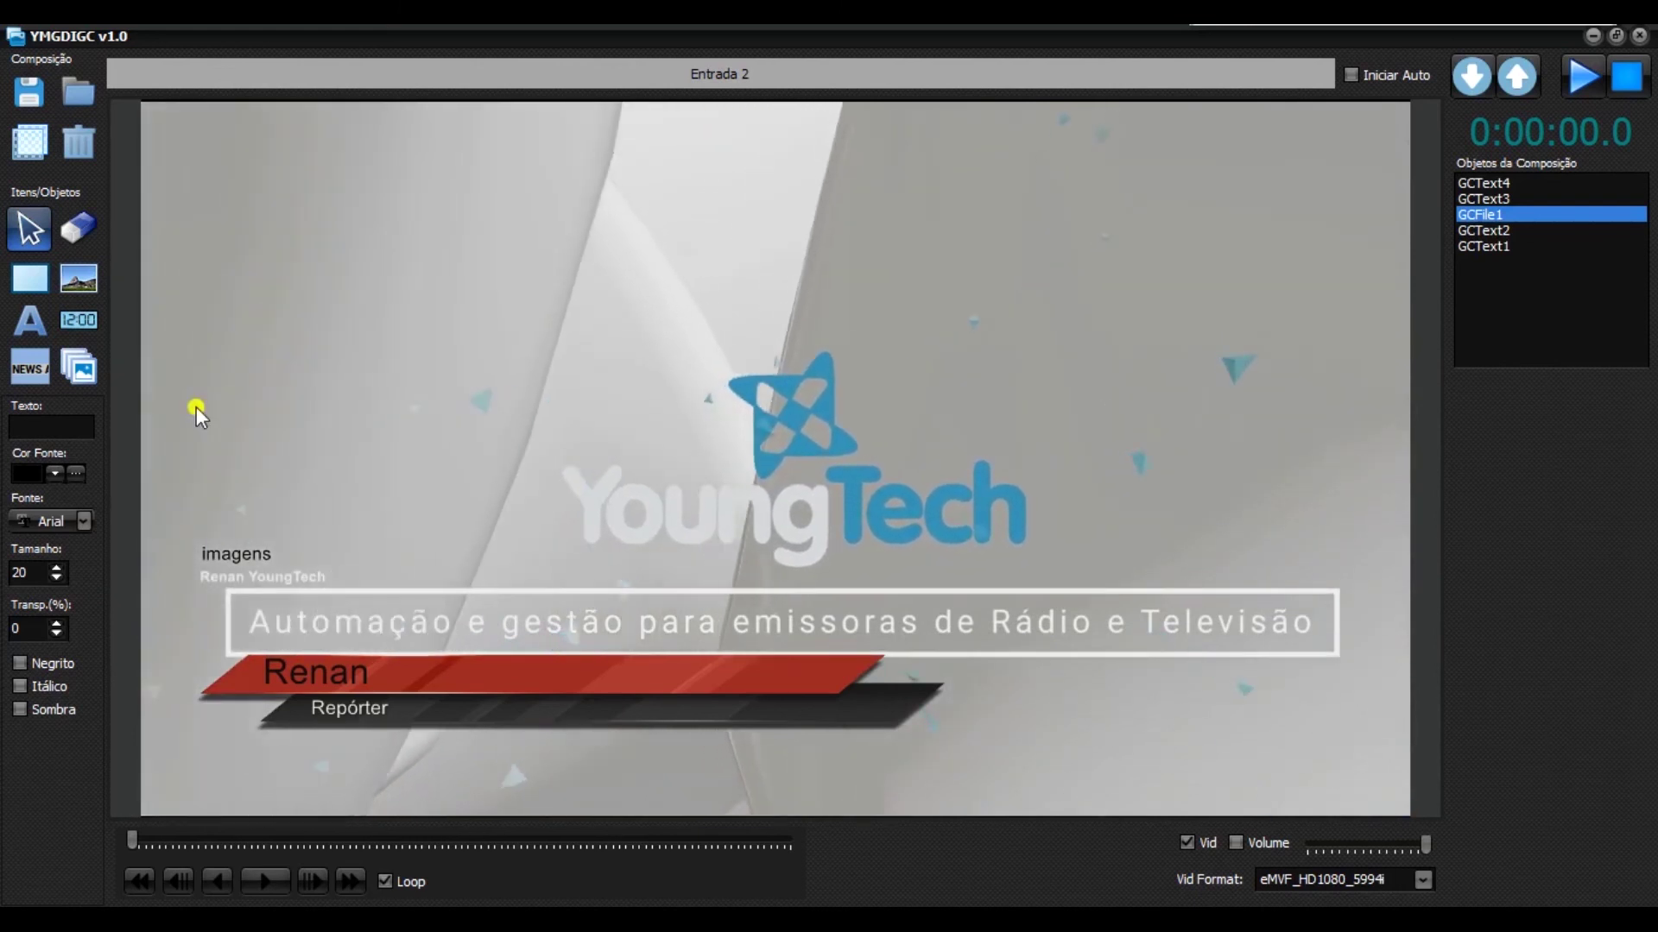
# Insert an image sequence near the middle of the composition from the folder C:\ArtesGC\ASeguir.
pyautogui.click(78, 370)
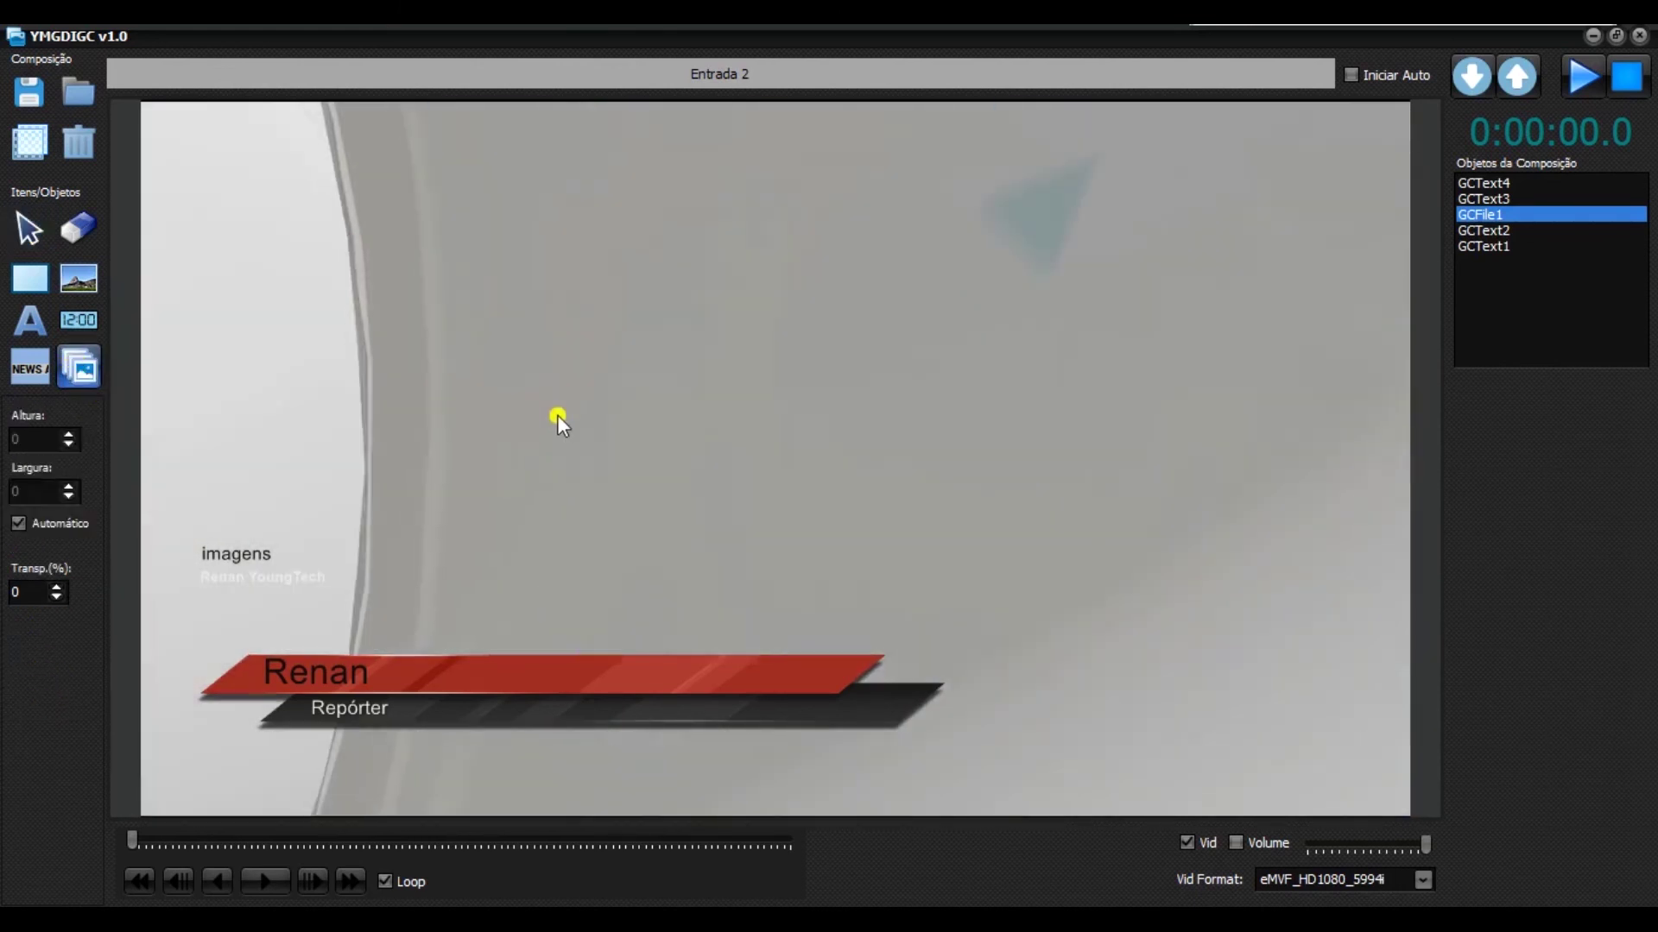
pyautogui.click(603, 443)
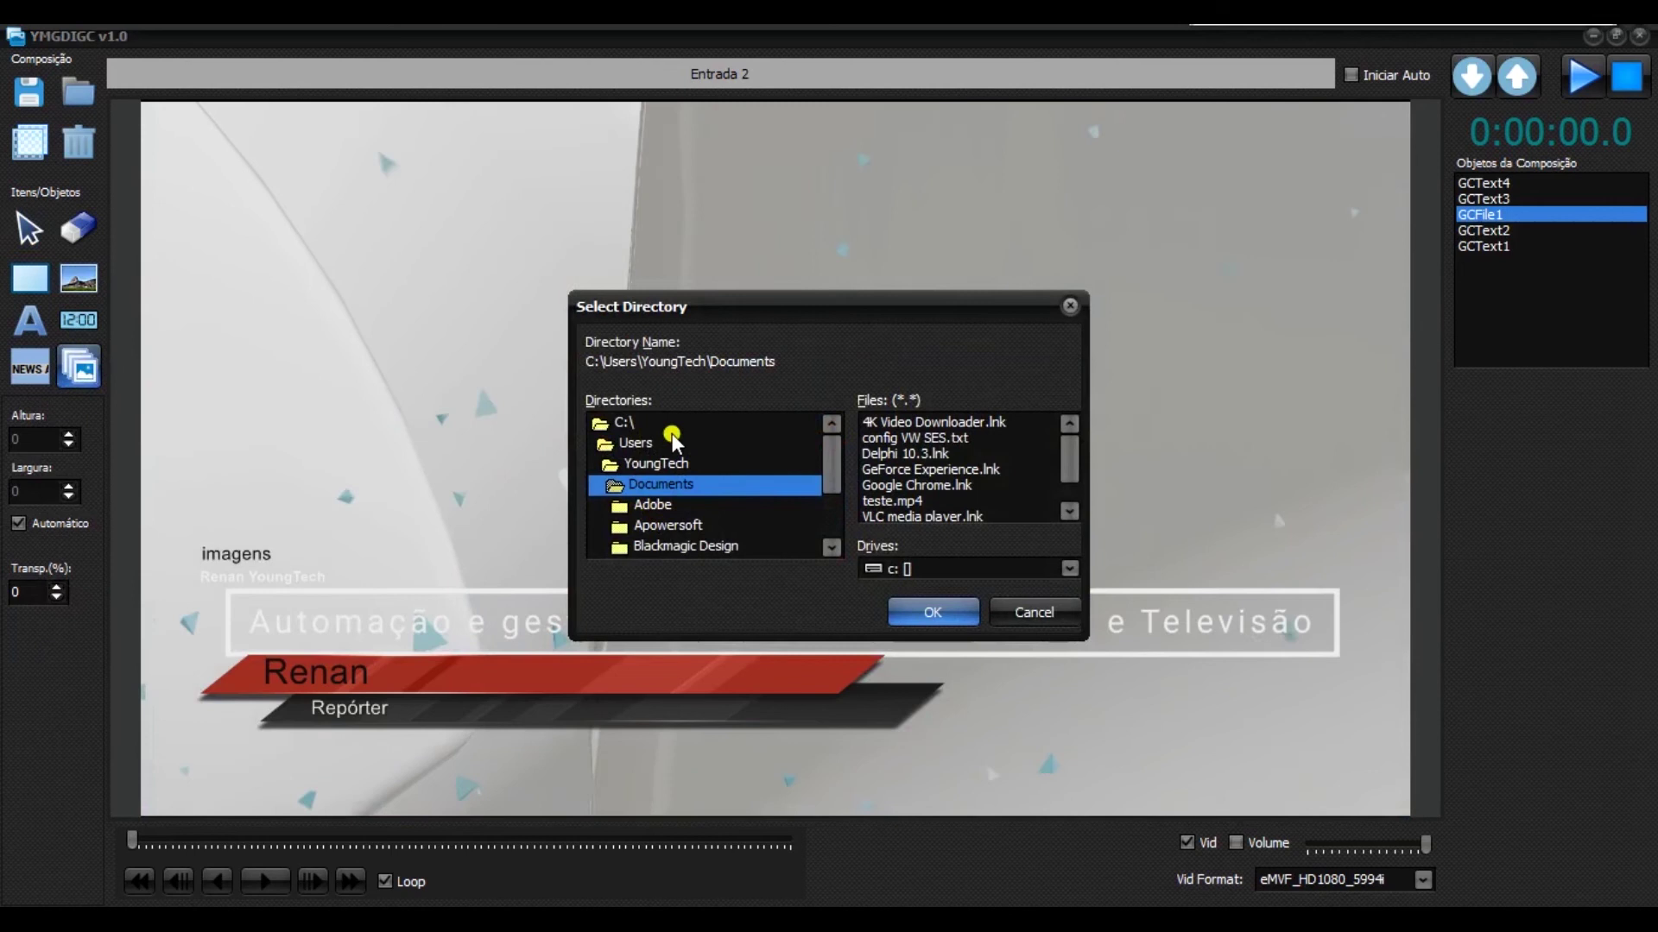
pyautogui.doubleClick(629, 422)
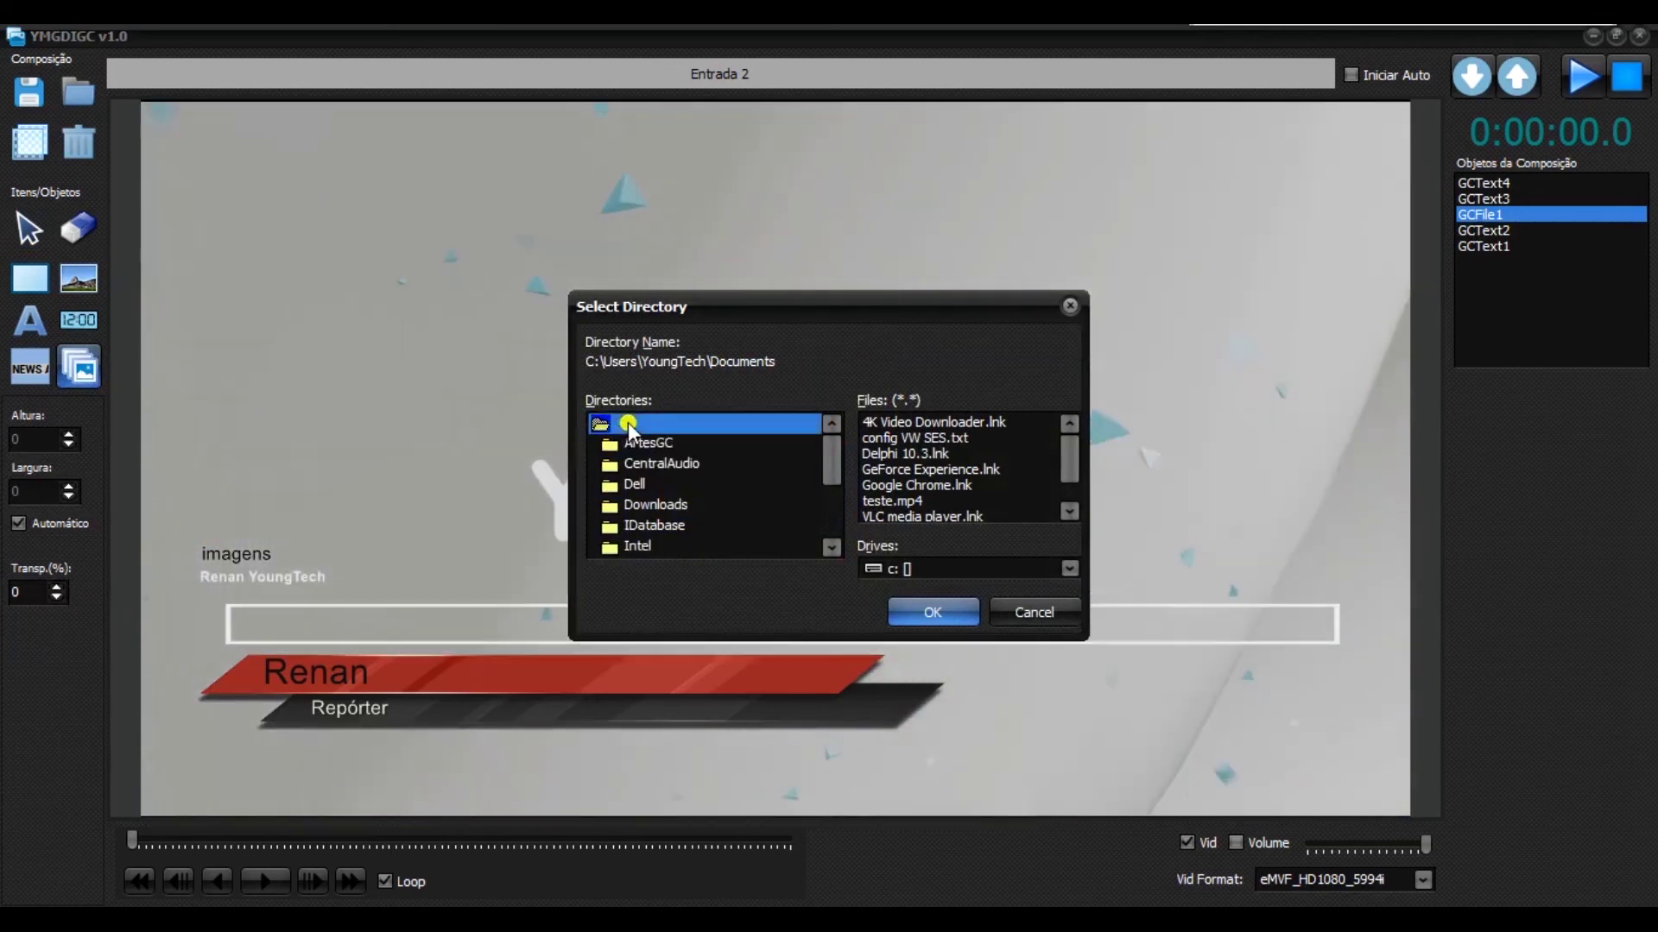
pyautogui.moveTo(832, 479)
pyautogui.mouseDown()
pyautogui.moveTo(832, 513)
pyautogui.moveTo(801, 456)
pyautogui.moveTo(846, 481)
pyautogui.mouseUp()
pyautogui.click(645, 502)
pyautogui.doubleClick(642, 503)
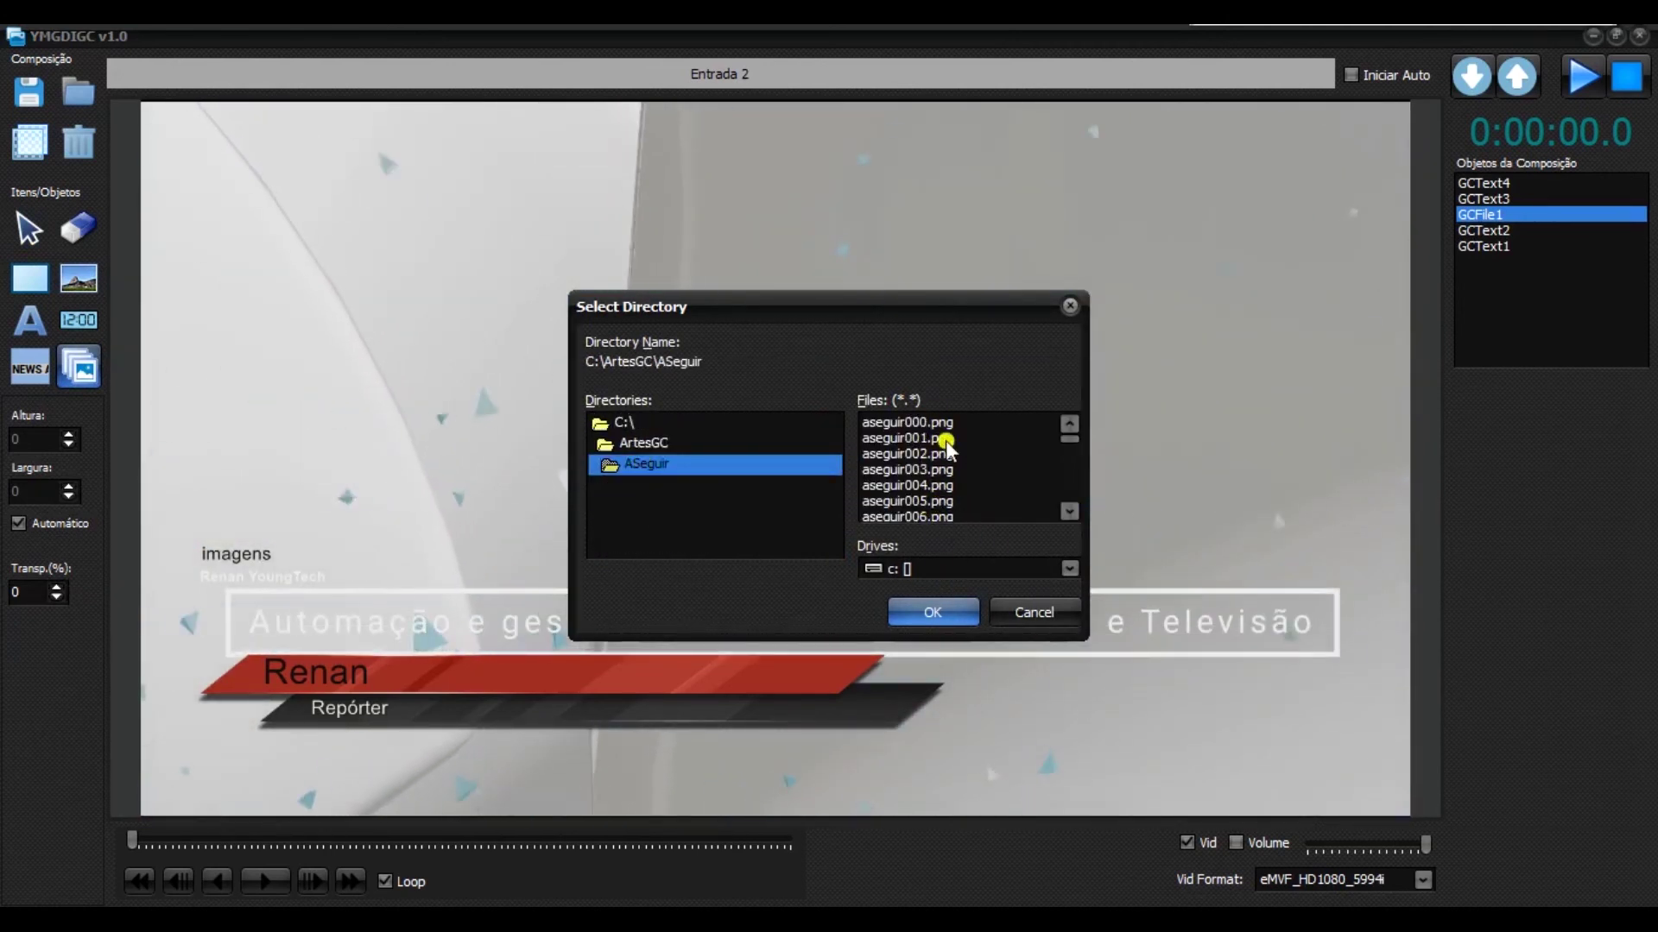
pyautogui.click(922, 610)
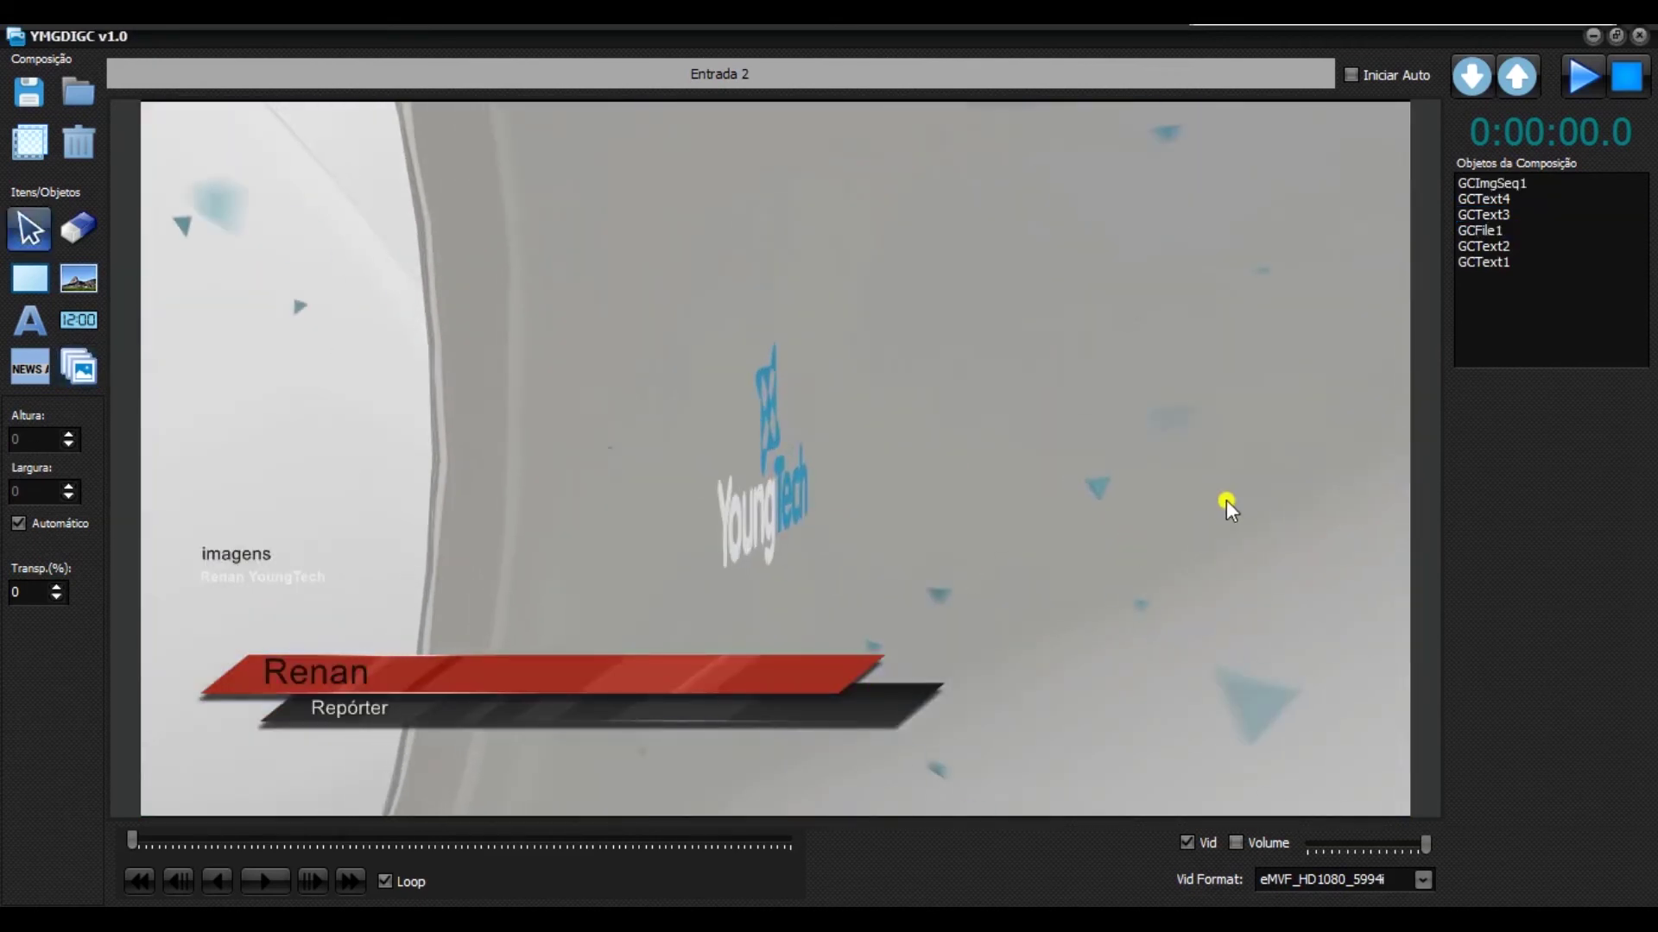
# Enlarge the inserted ASeguir image sequence to about 1329 by 504, placed at about X 446, Y 266.
pyautogui.click(1490, 183)
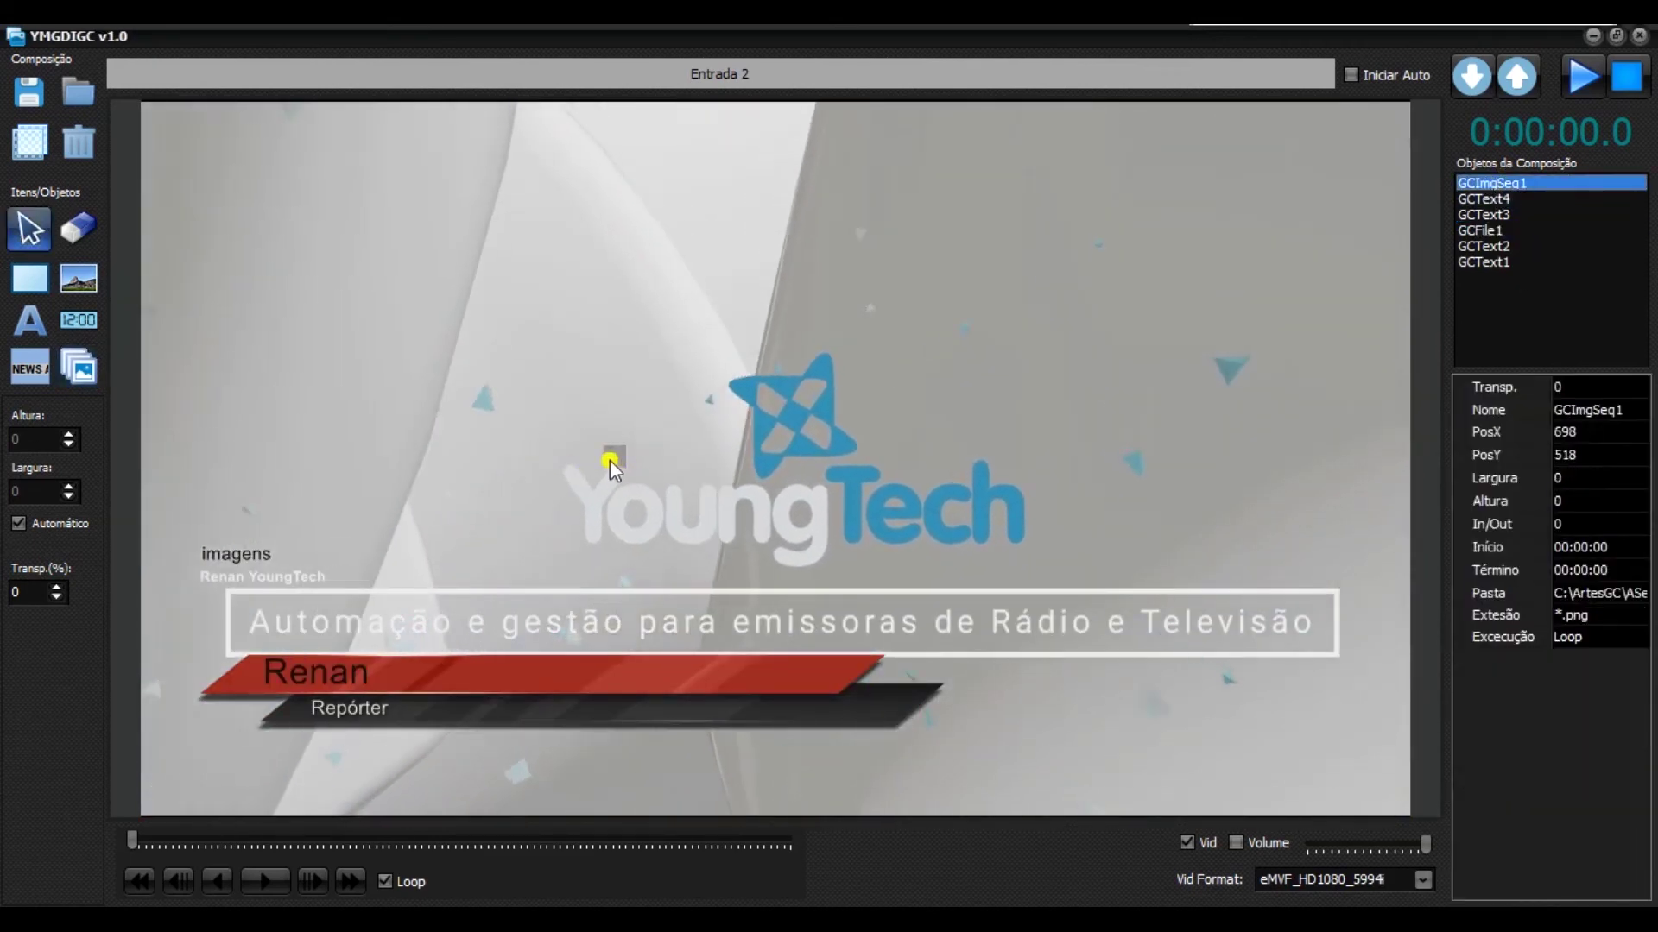
pyautogui.click(1492, 198)
pyautogui.click(1489, 183)
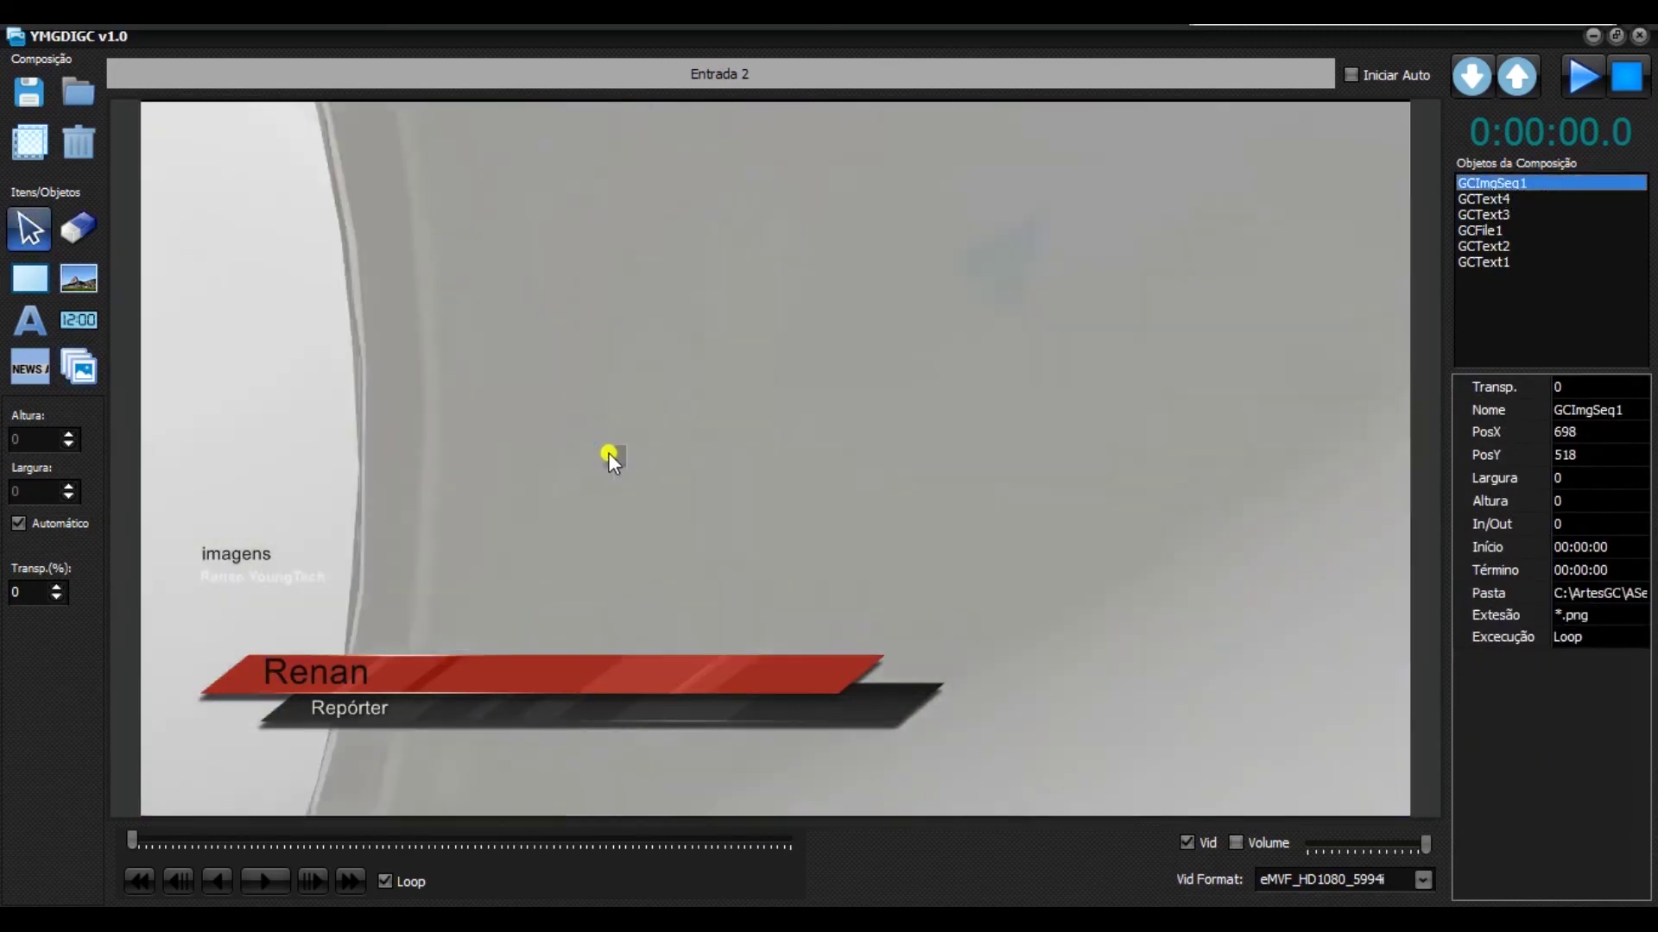
pyautogui.click(608, 453)
pyautogui.moveTo(603, 419); pyautogui.dragTo(609, 451)
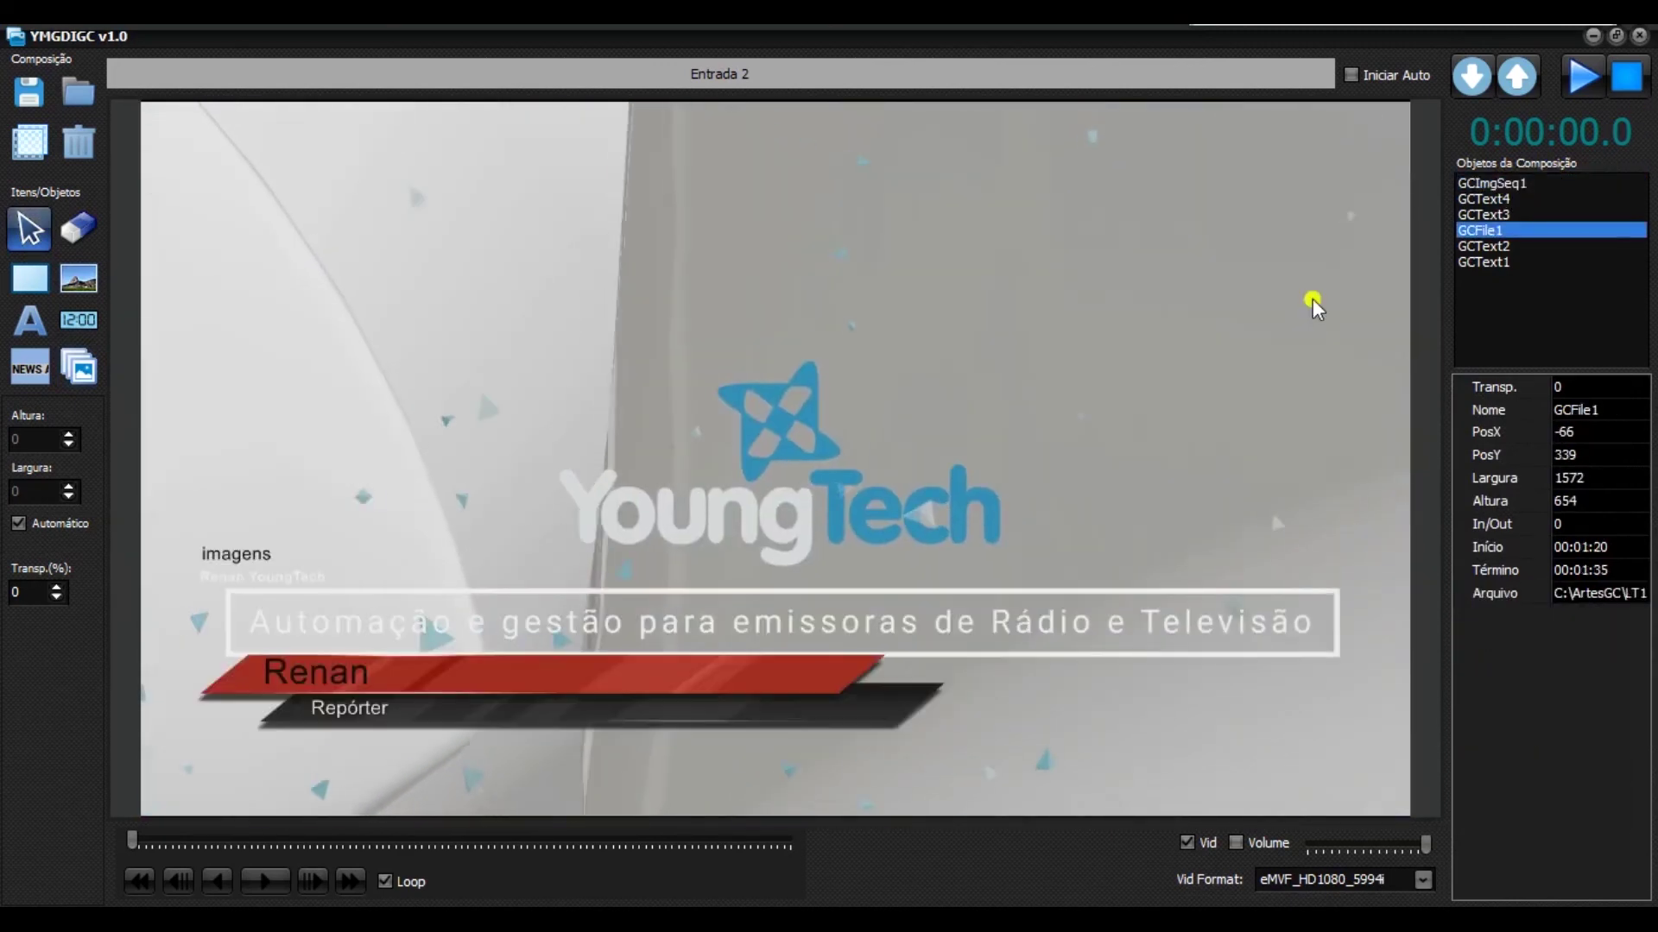
pyautogui.click(1504, 183)
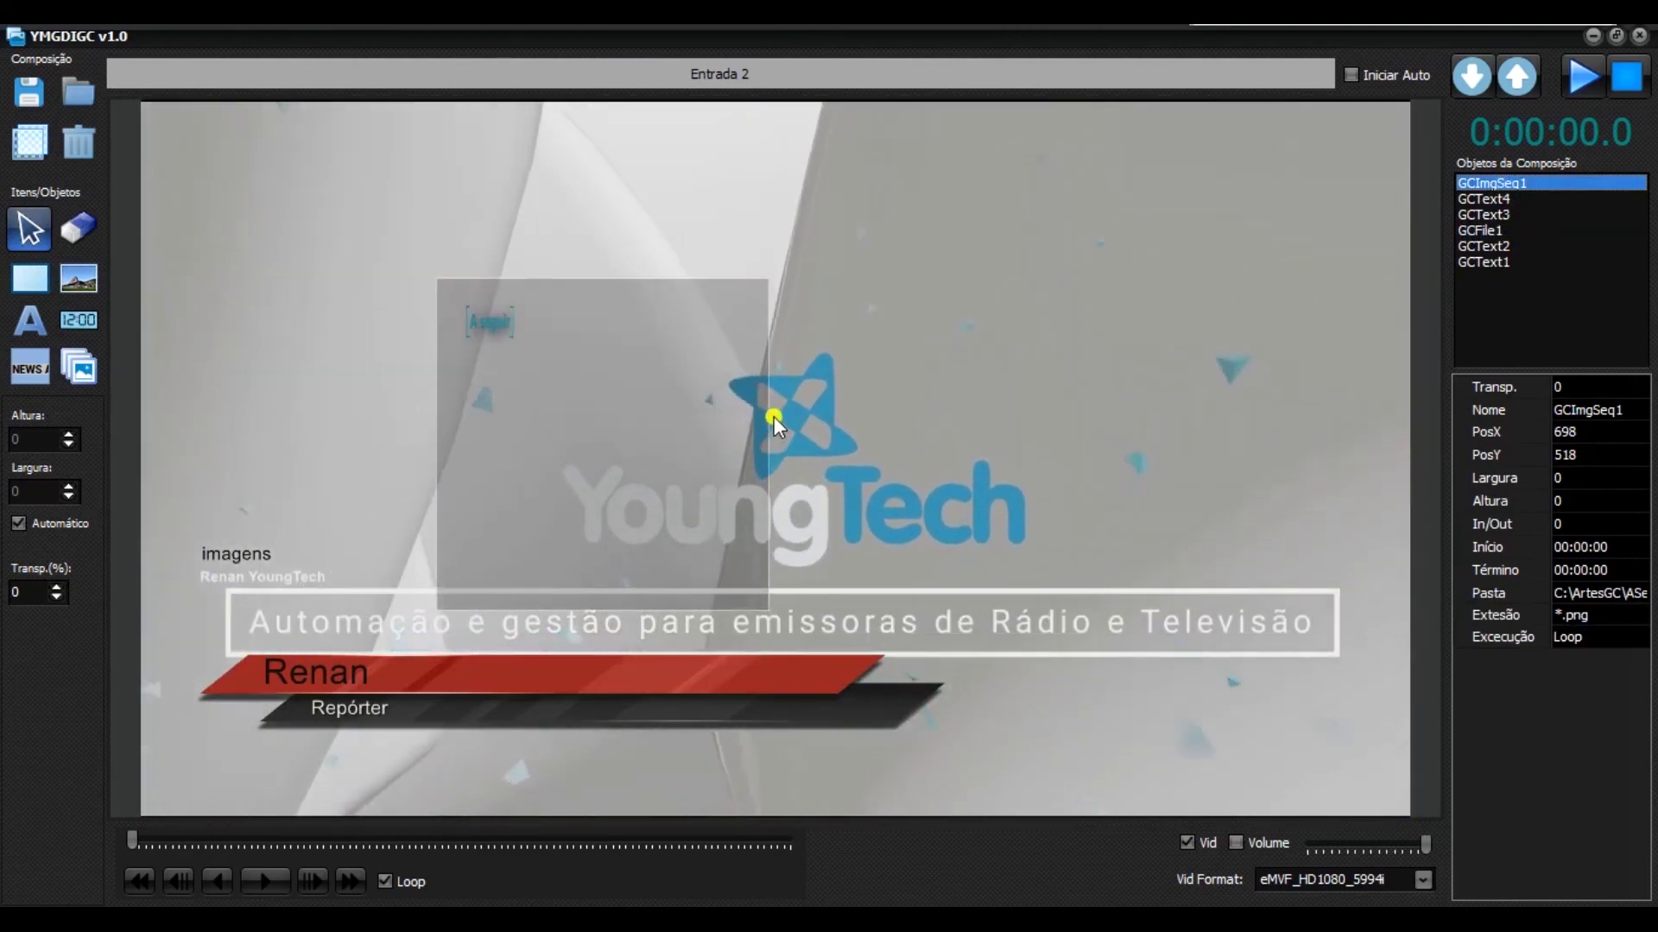
pyautogui.moveTo(766, 407); pyautogui.dragTo(1314, 385)
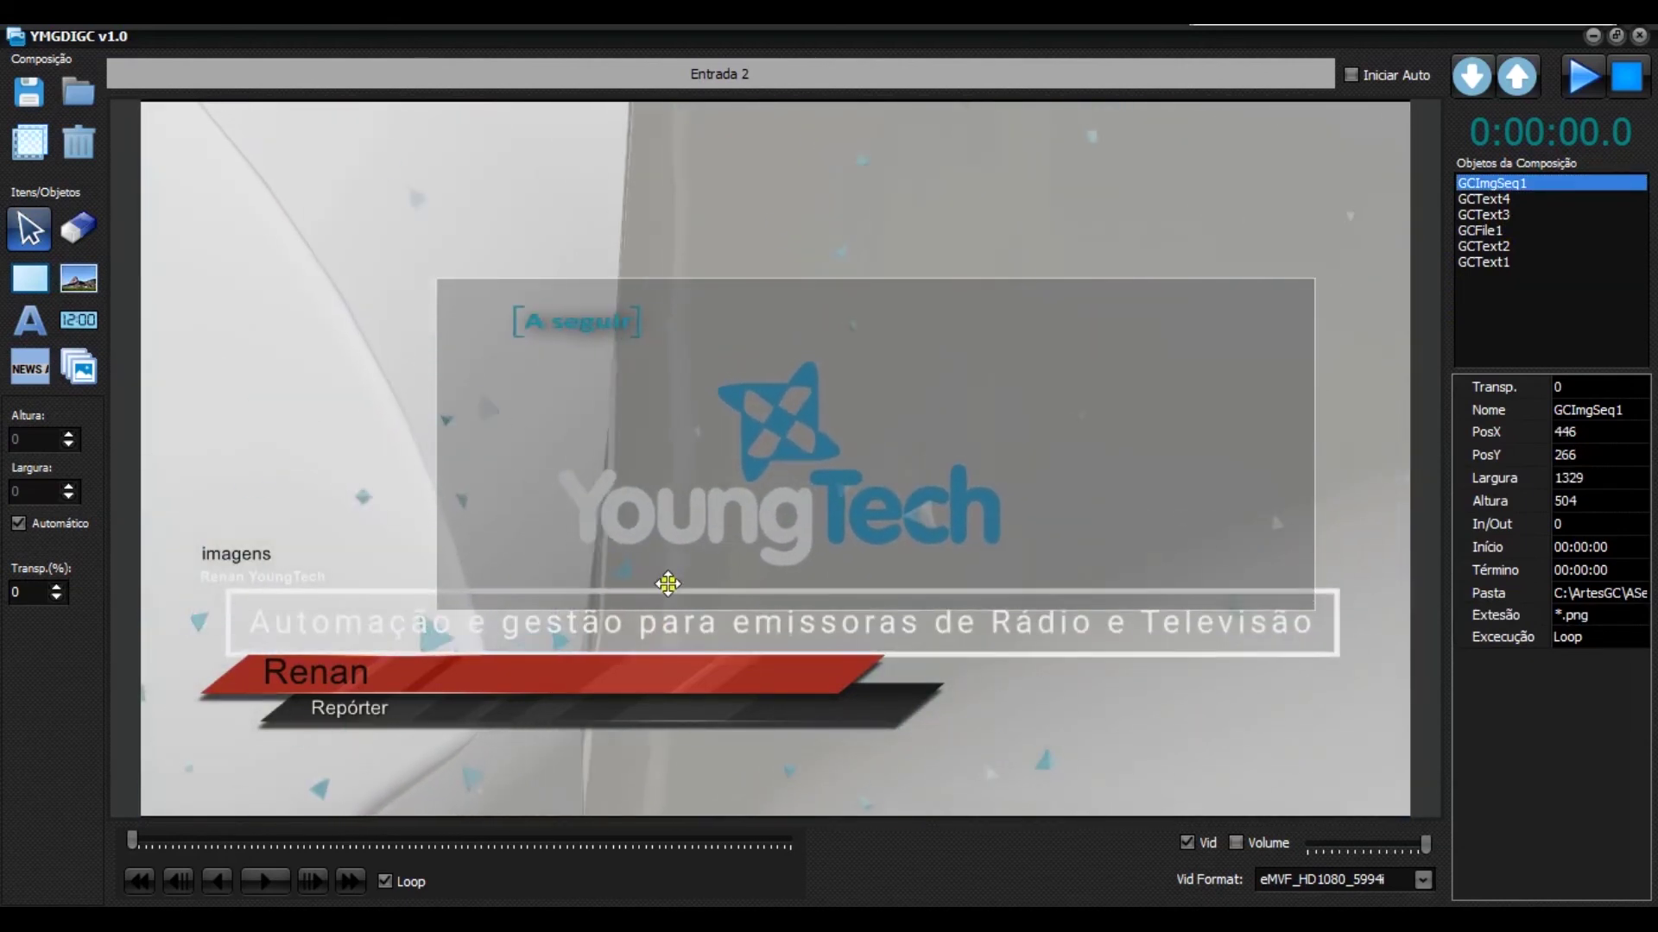
pyautogui.click(732, 763)
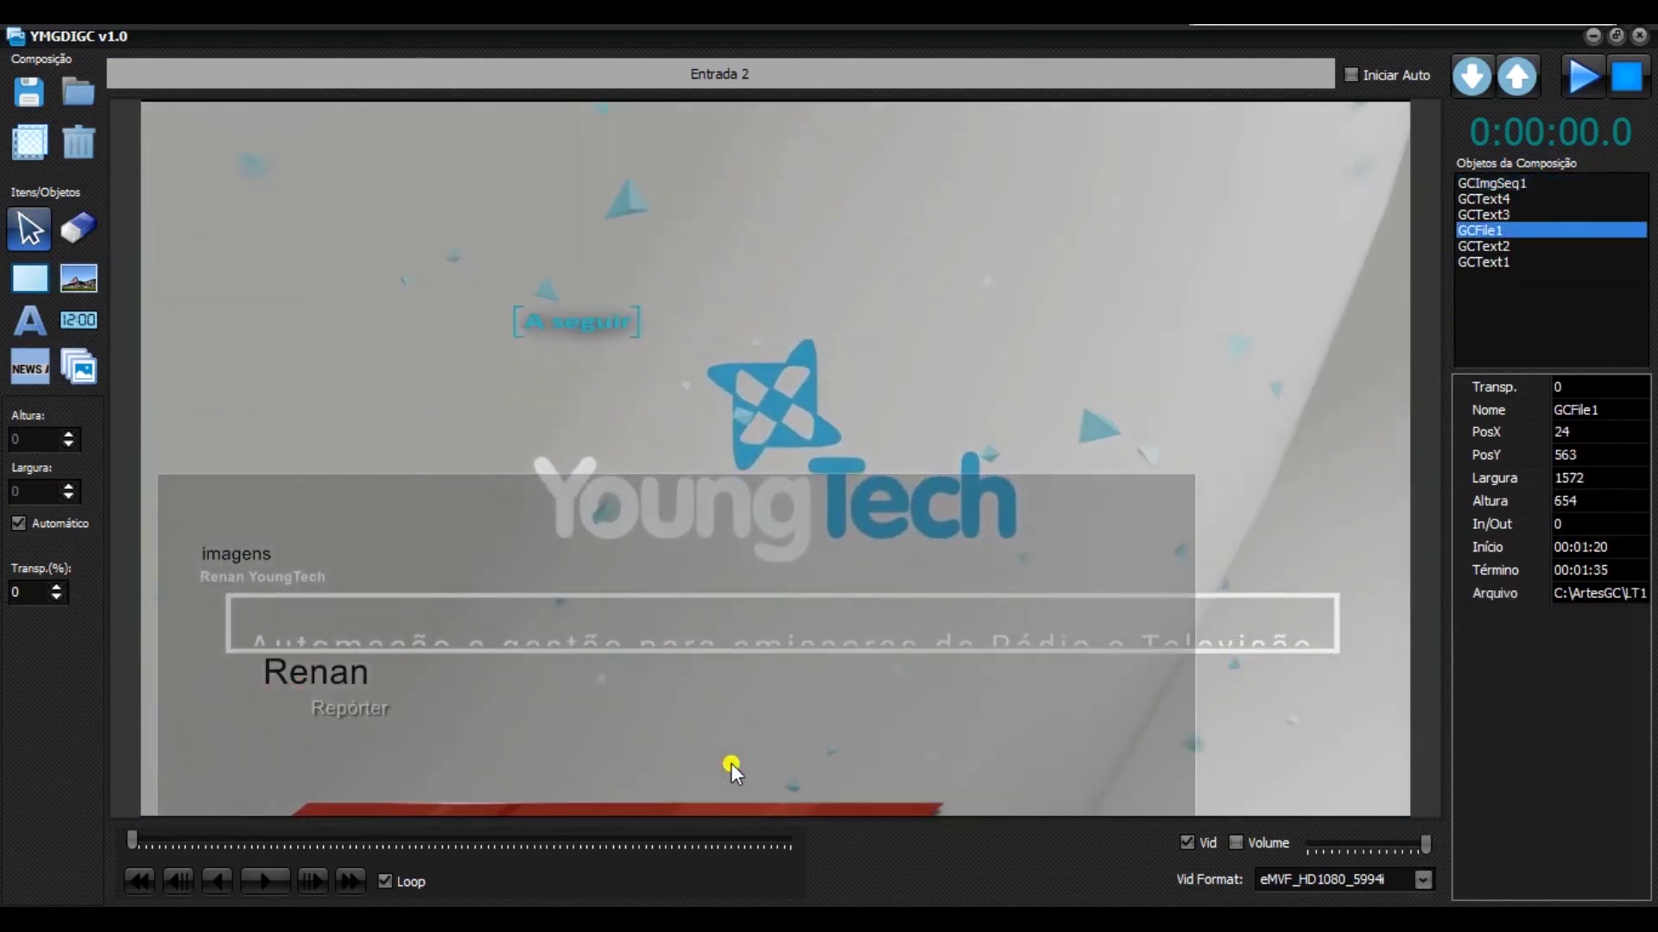
# Move the LT1 image back under the name texts and resize the ASeguir sequence to 1329 by 681, placed at X 11, Y 5.
pyautogui.moveTo(723, 749); pyautogui.dragTo(685, 607)
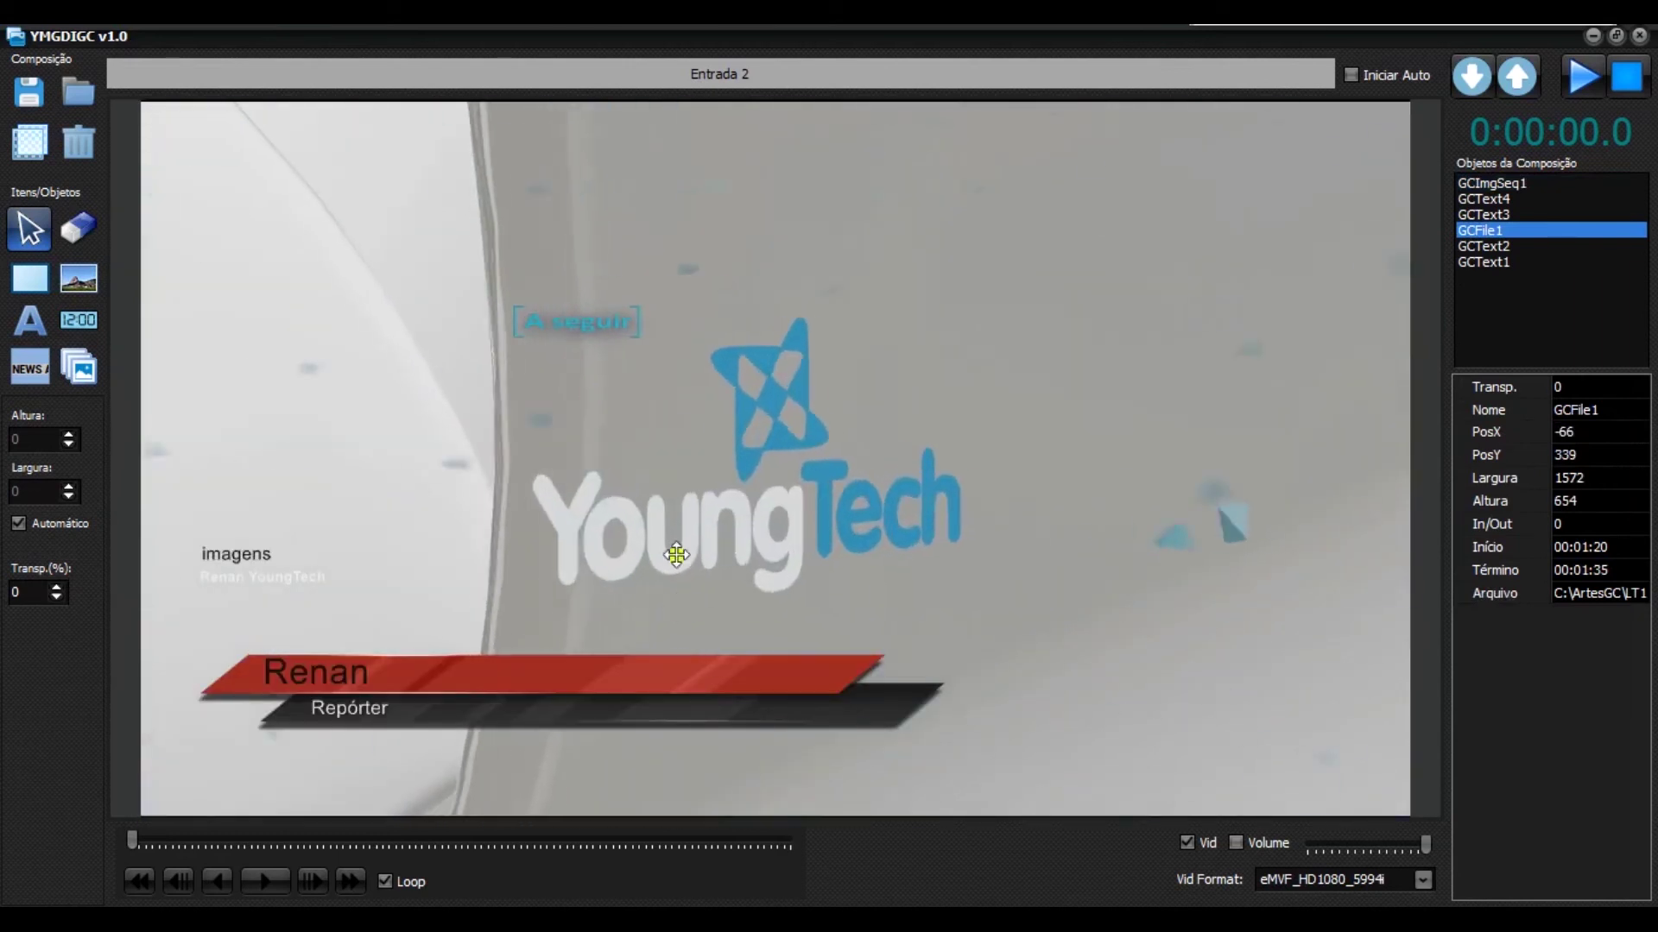
pyautogui.click(708, 595)
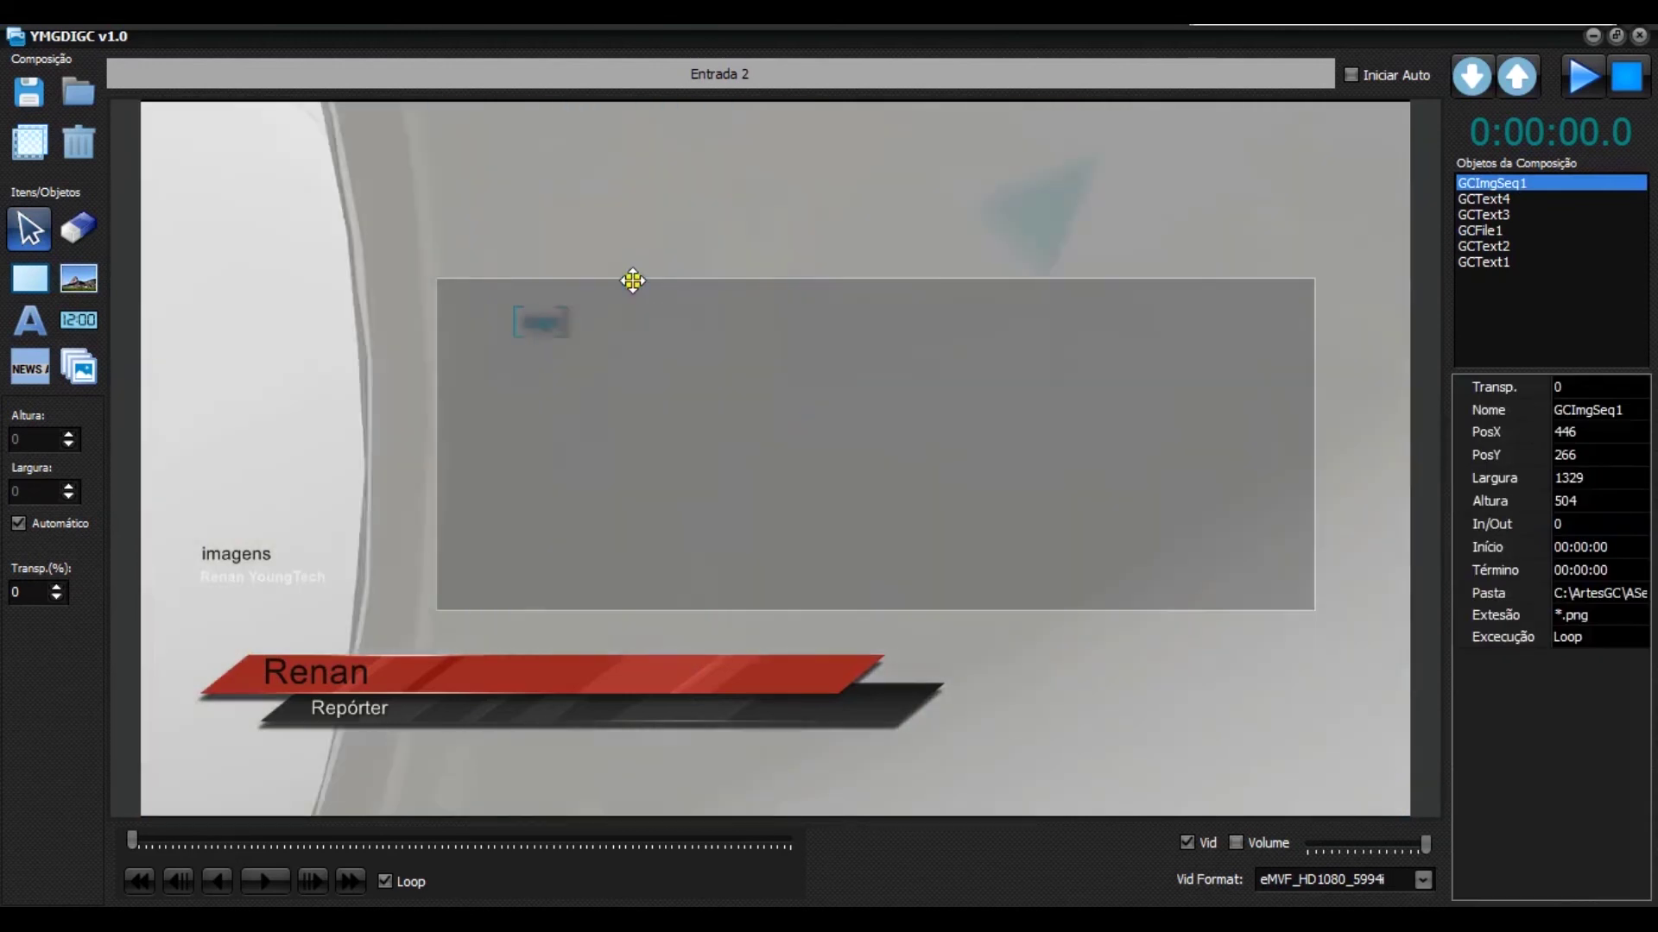
pyautogui.moveTo(630, 270); pyautogui.dragTo(629, 157)
pyautogui.moveTo(592, 222); pyautogui.dragTo(302, 167)
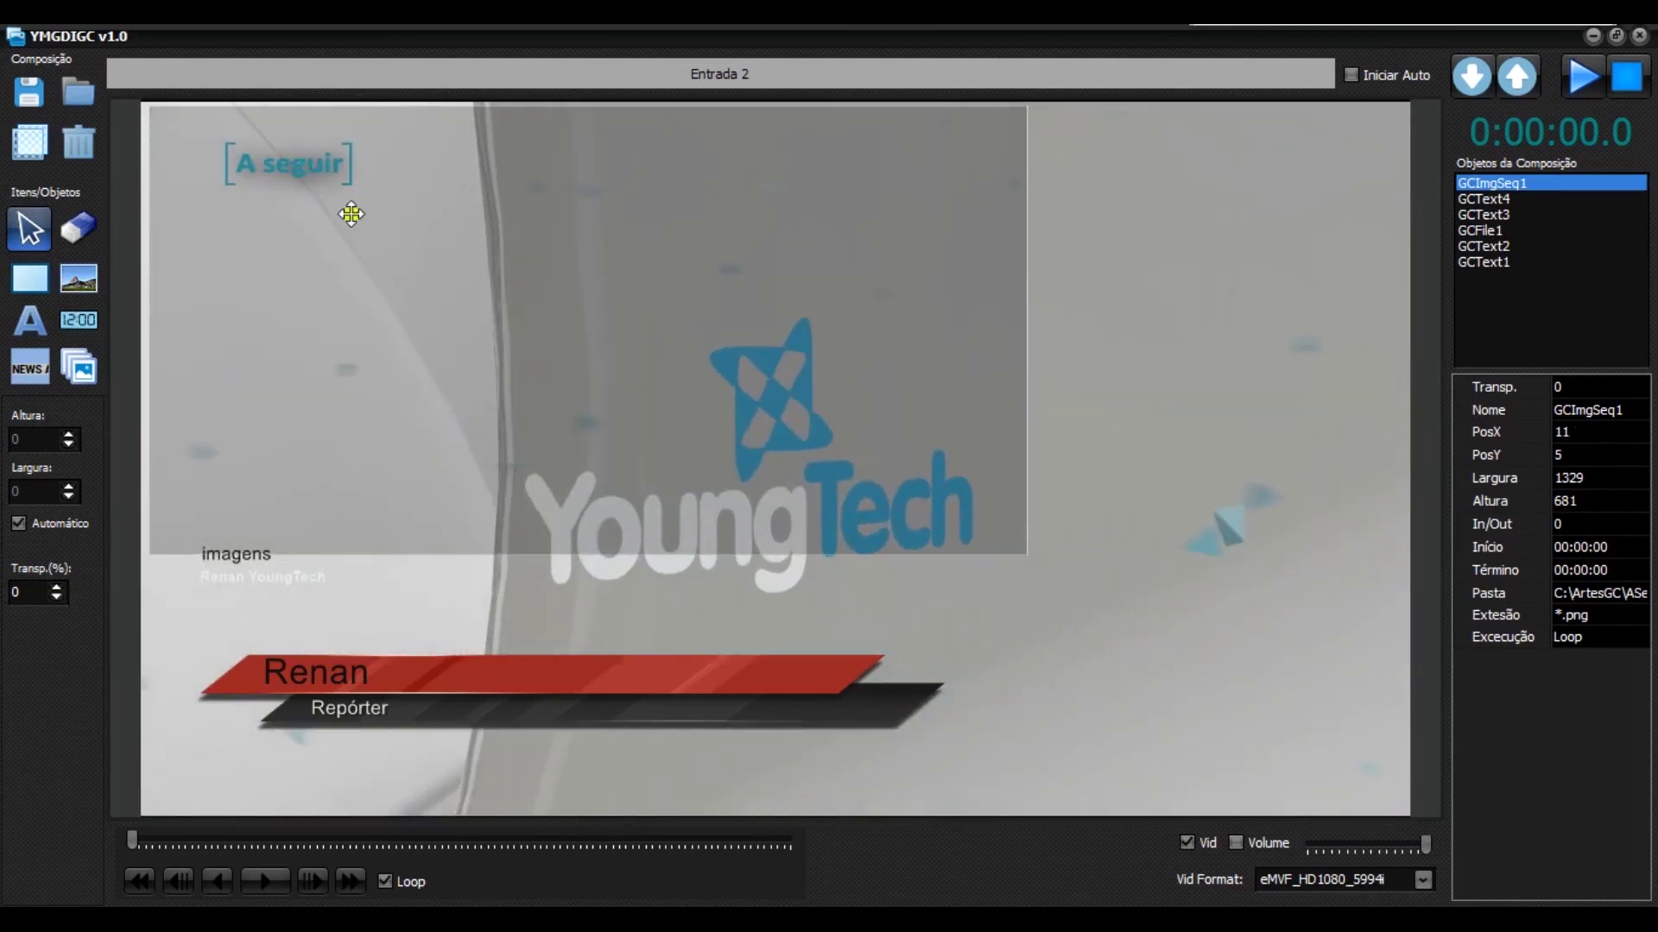
pyautogui.click(1271, 546)
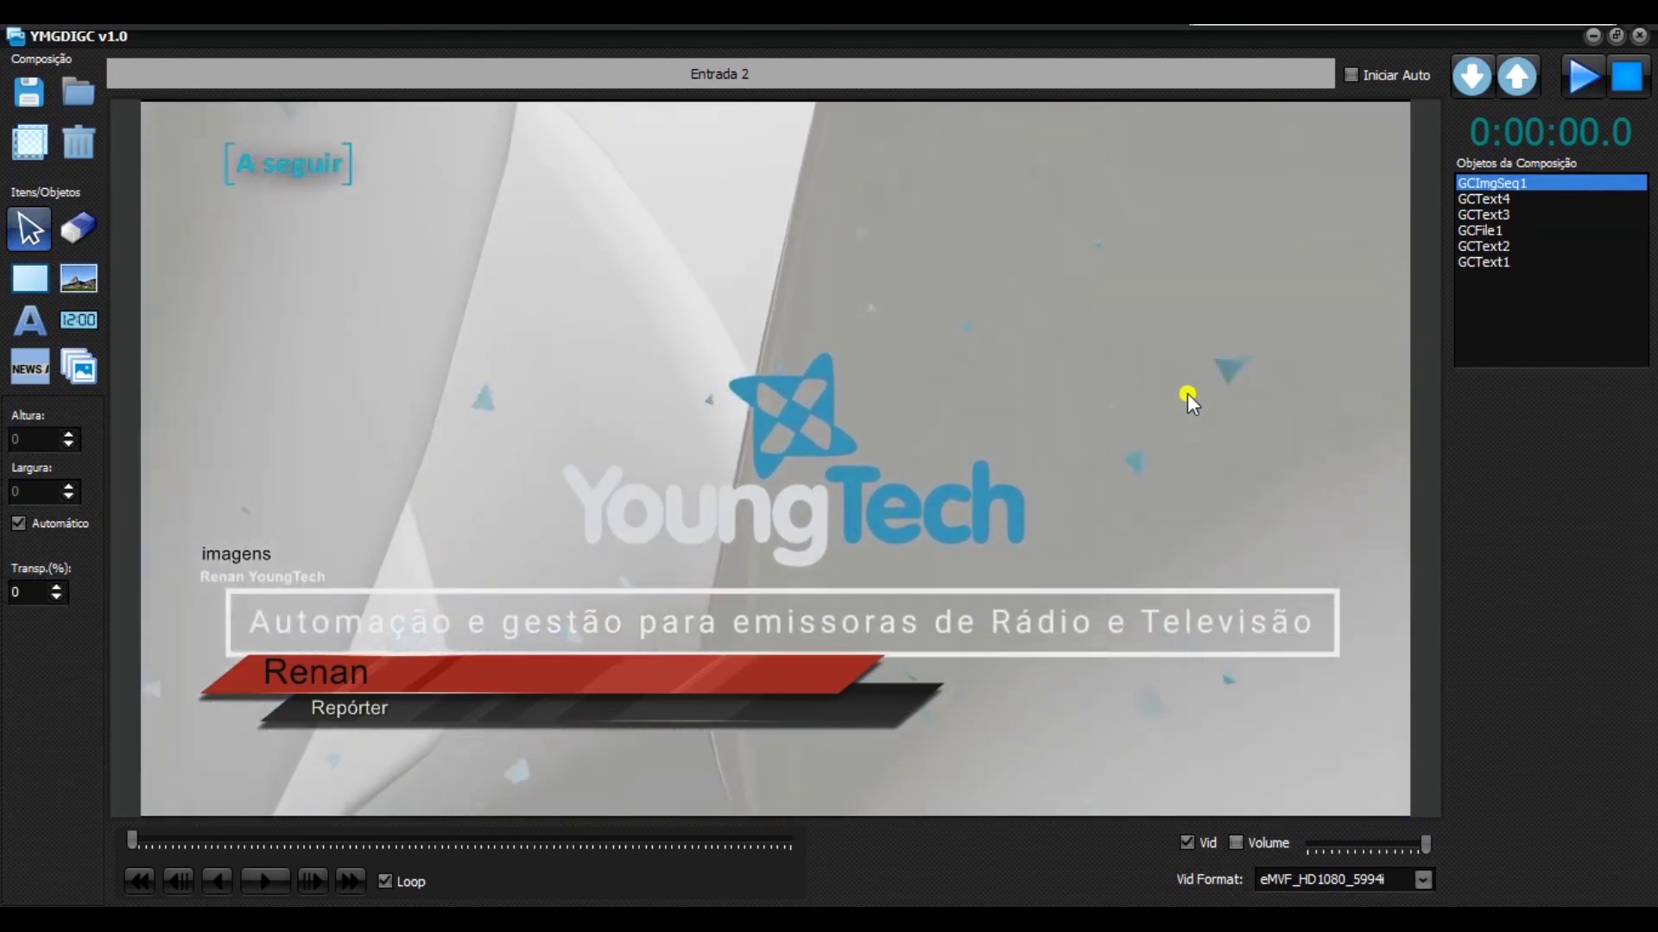
# Set the ASeguir image sequence to start at 00:02:00 and end at 00:02:20.
pyautogui.click(307, 169)
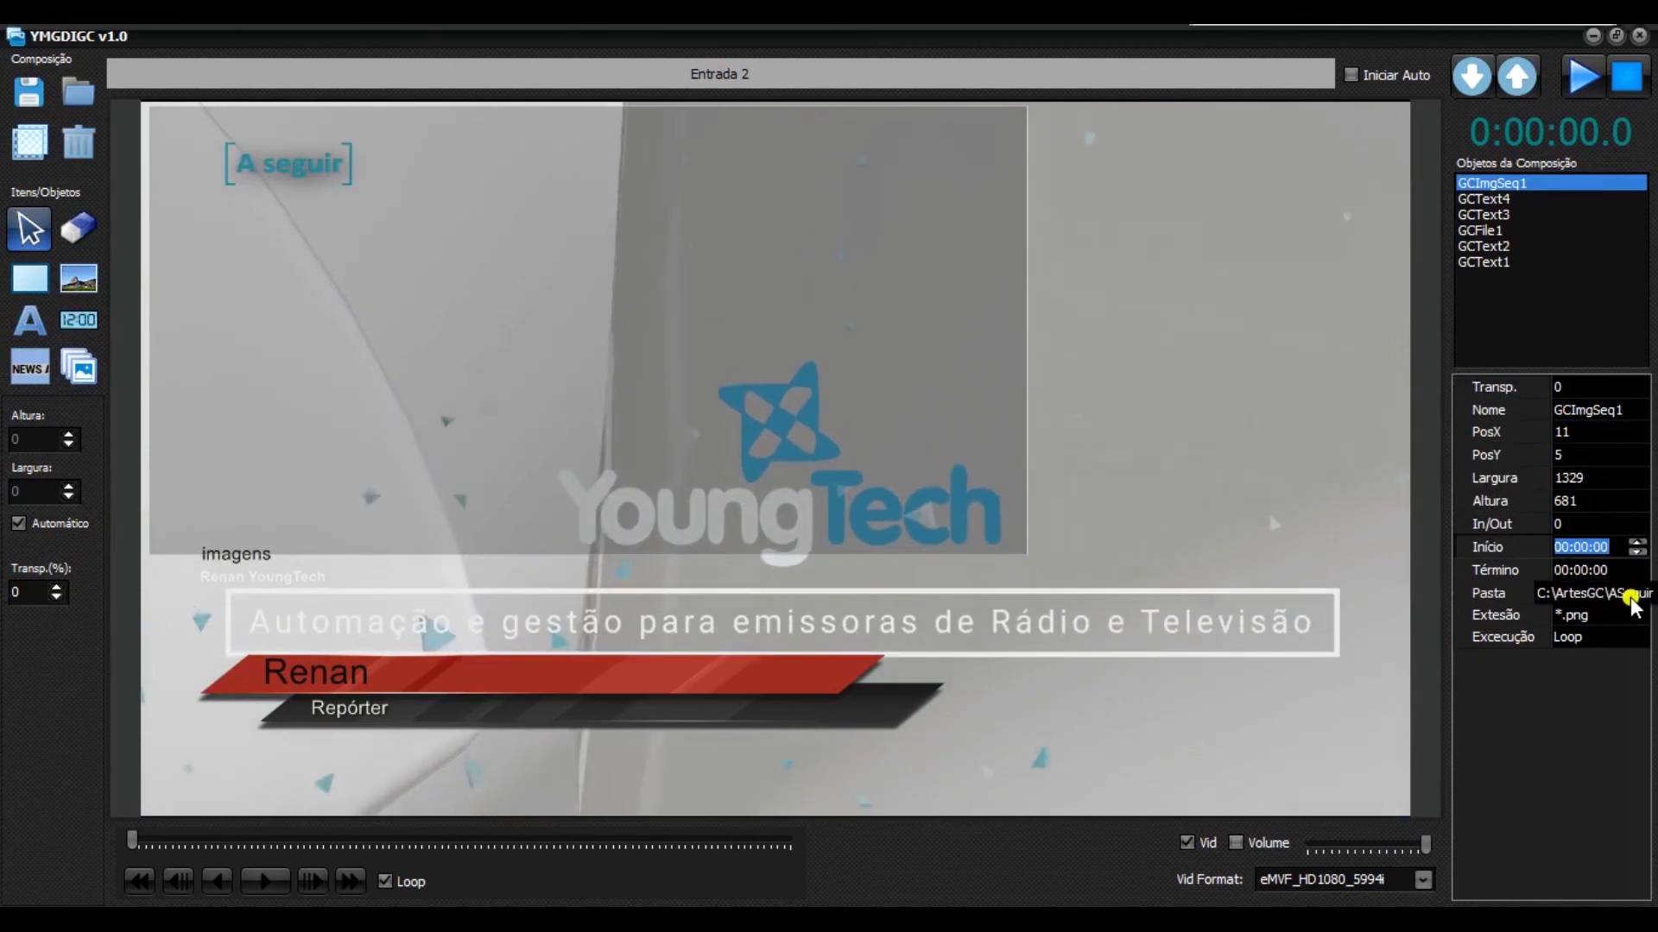
pyautogui.write('00020')
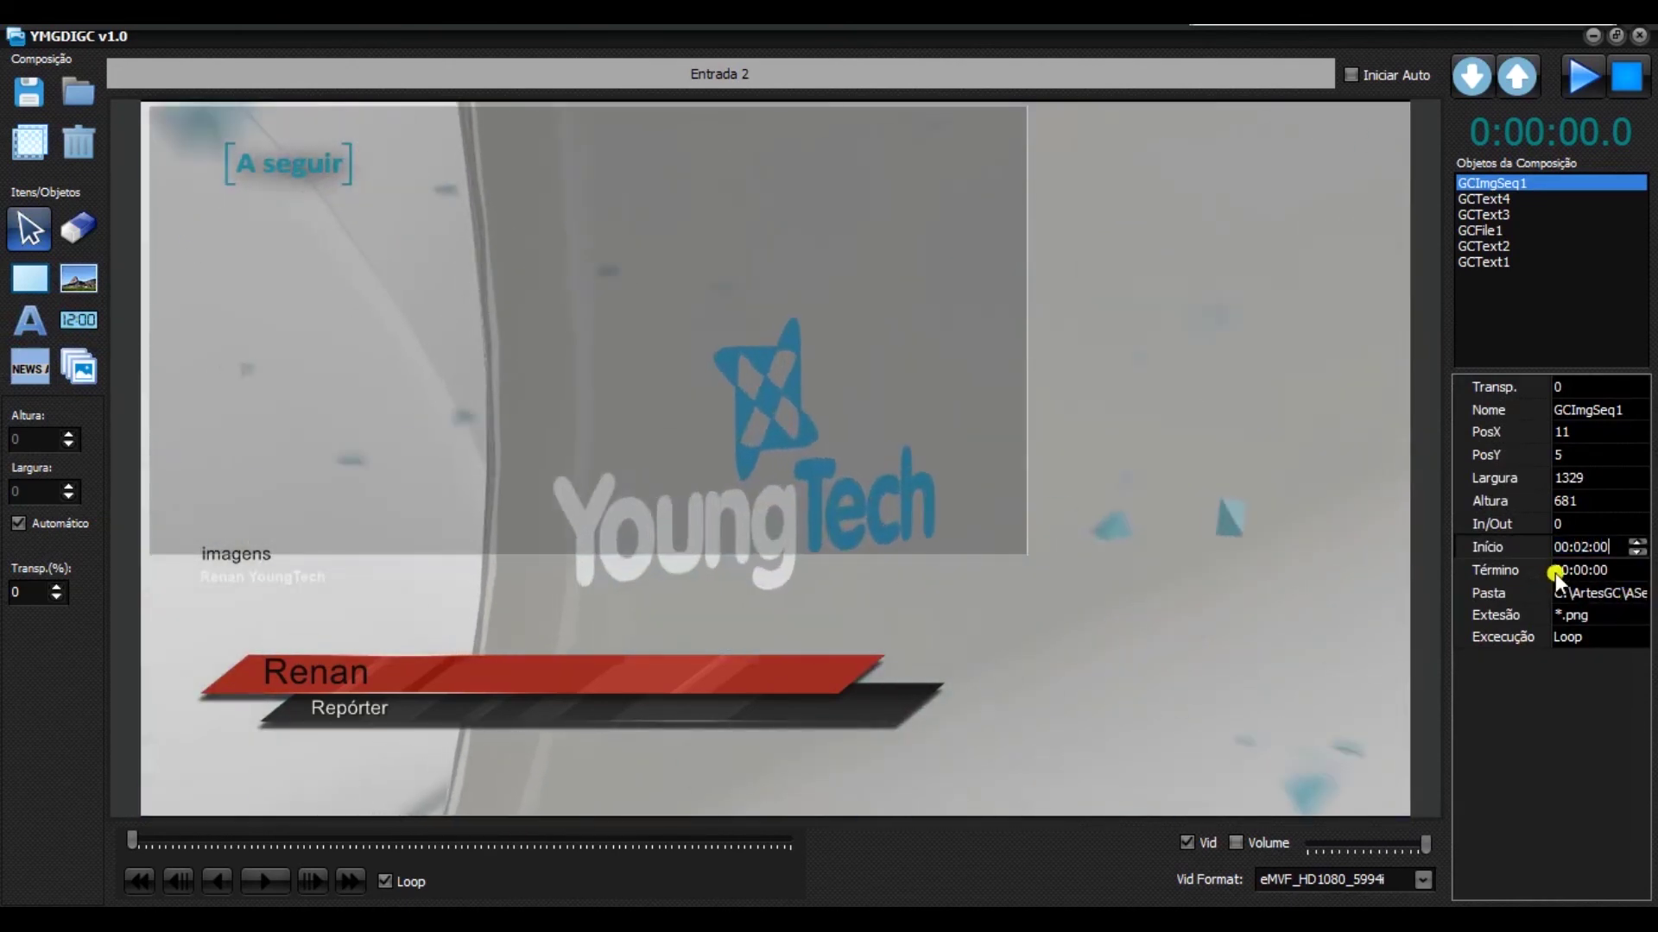
pyautogui.click(1552, 571)
pyautogui.write('00020')
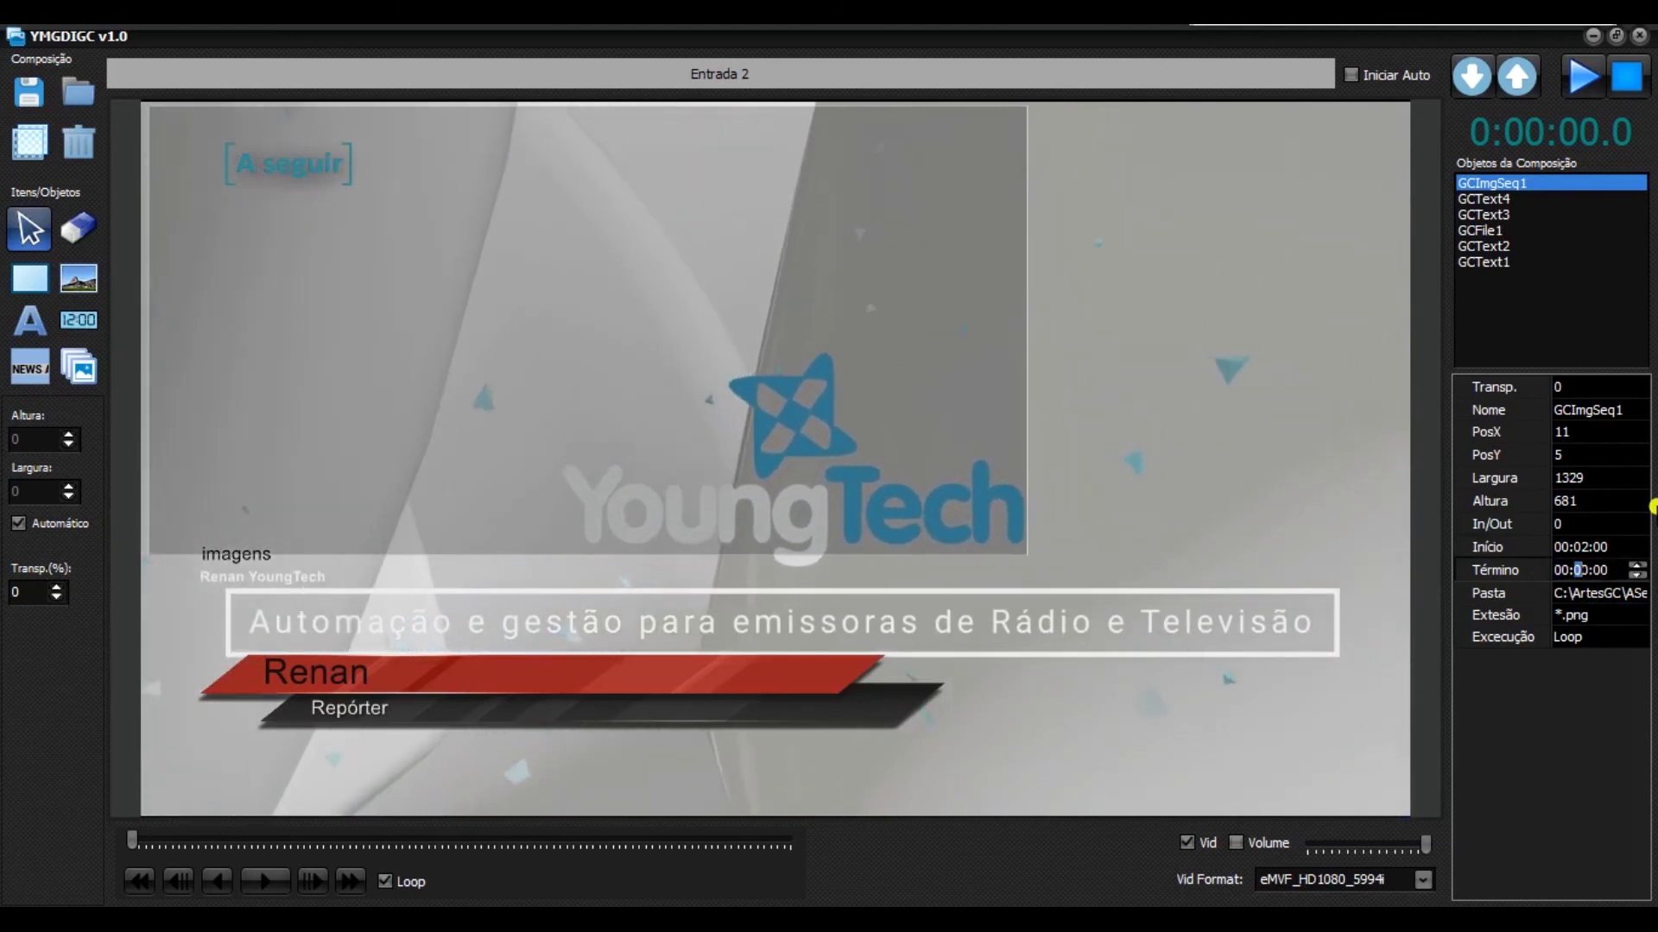
pyautogui.write('20')
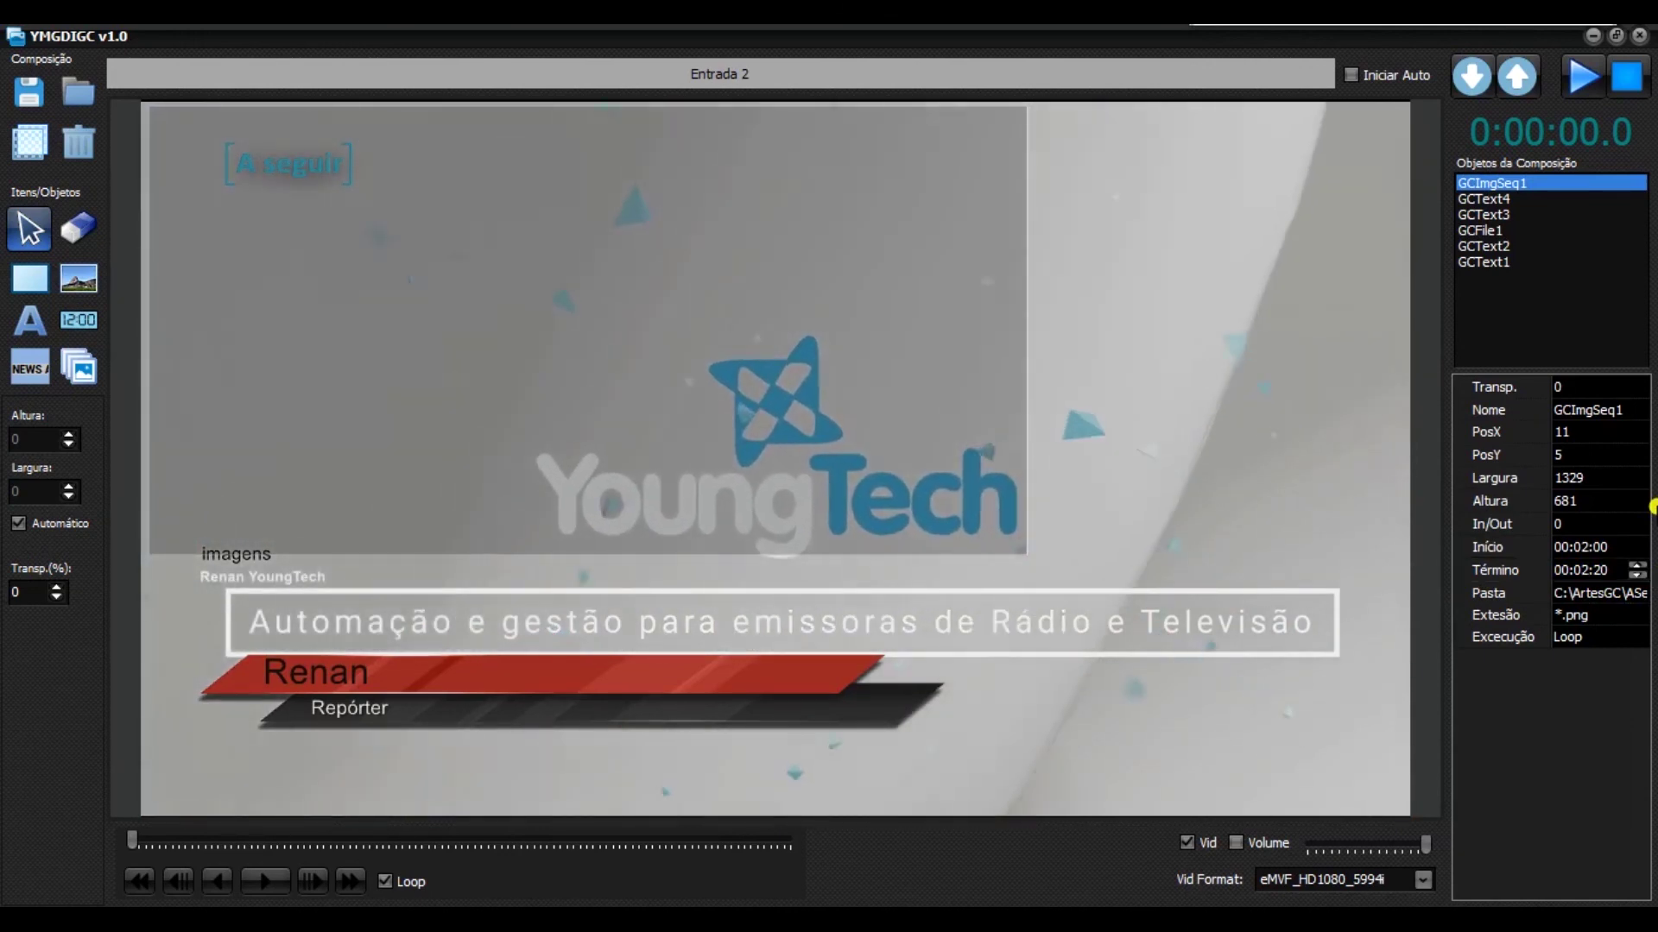
pyautogui.press('Return')
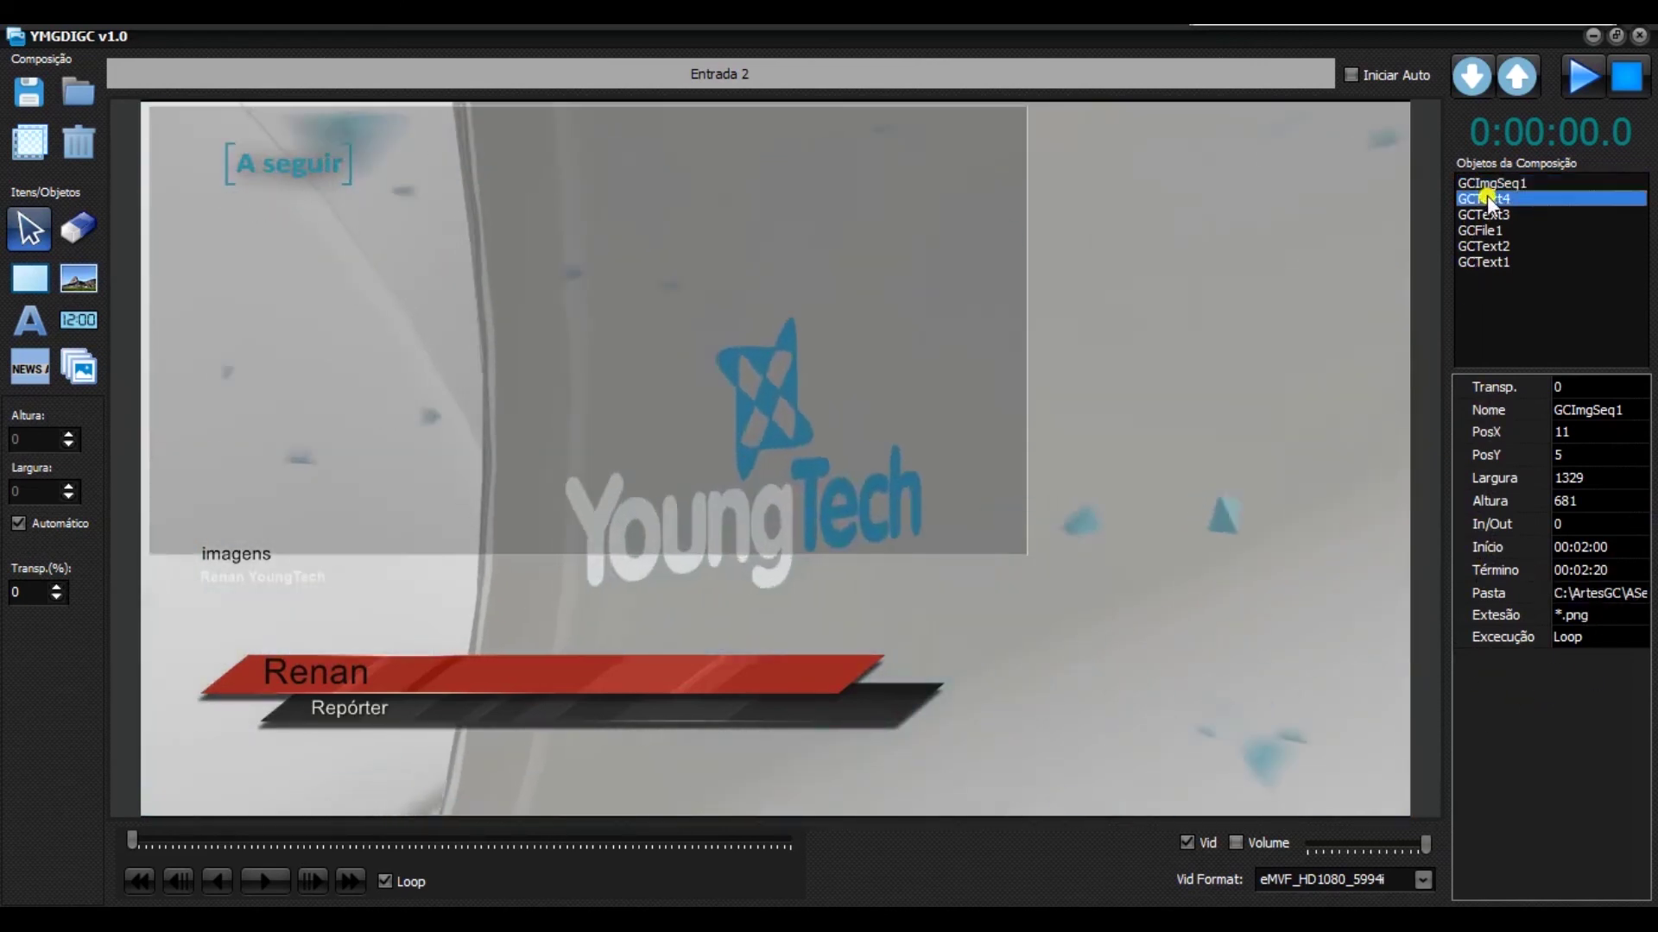
# Review the composition's text, image and sequence objects one by one.
pyautogui.click(1480, 214)
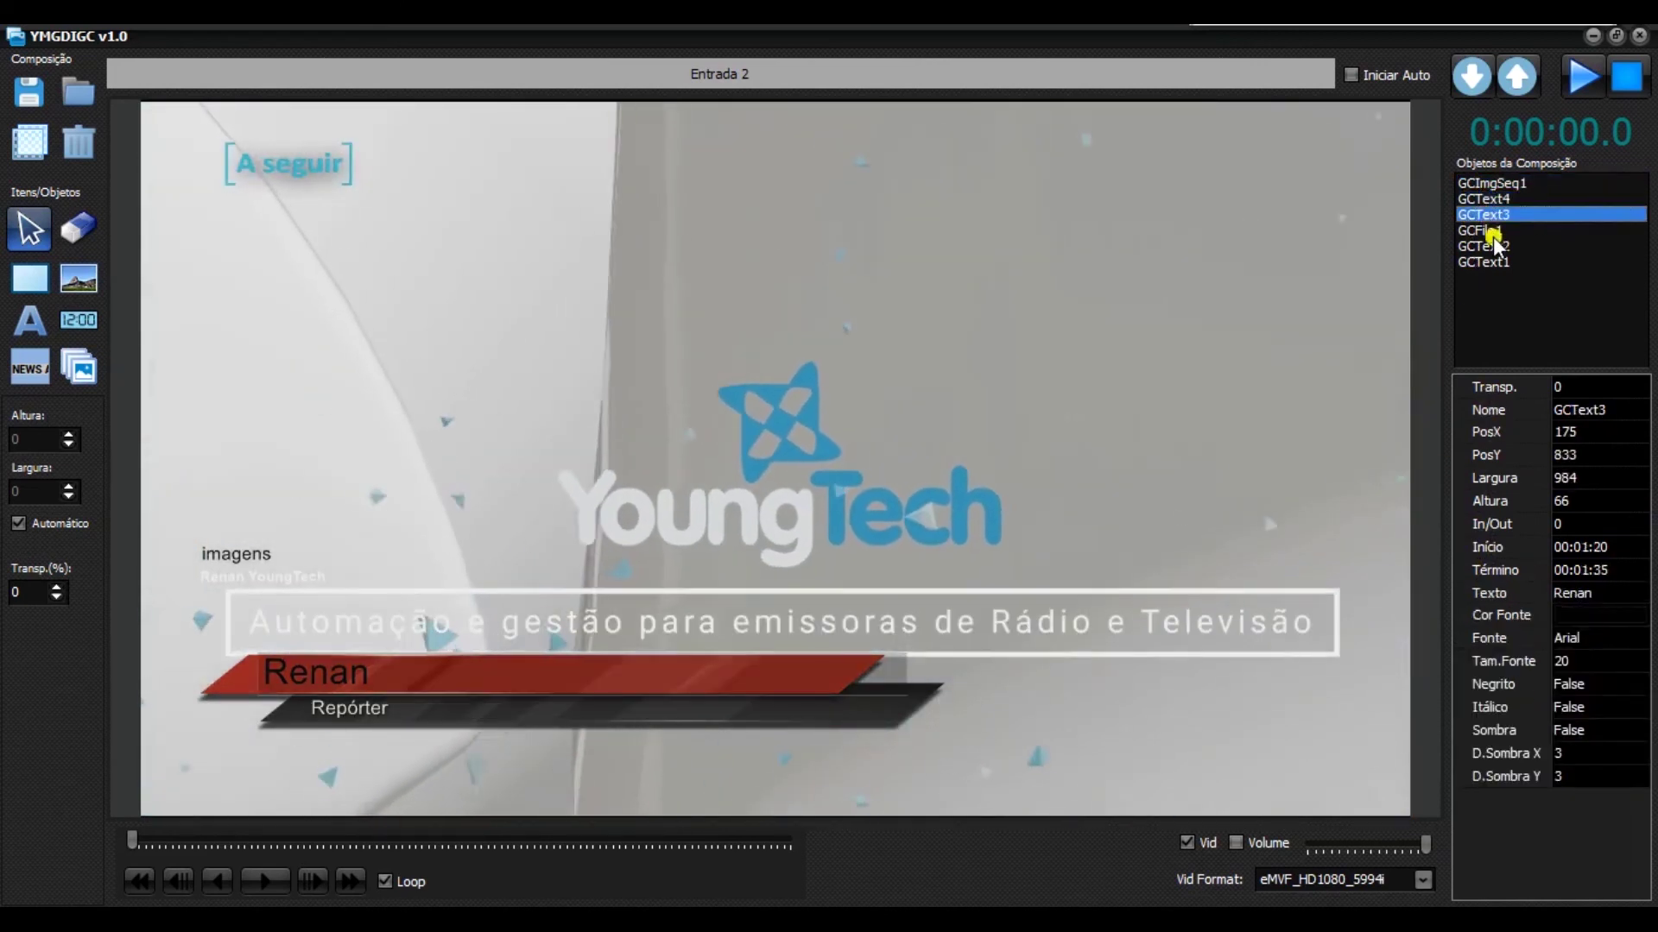
pyautogui.click(1502, 246)
pyautogui.click(1502, 259)
pyautogui.click(1498, 199)
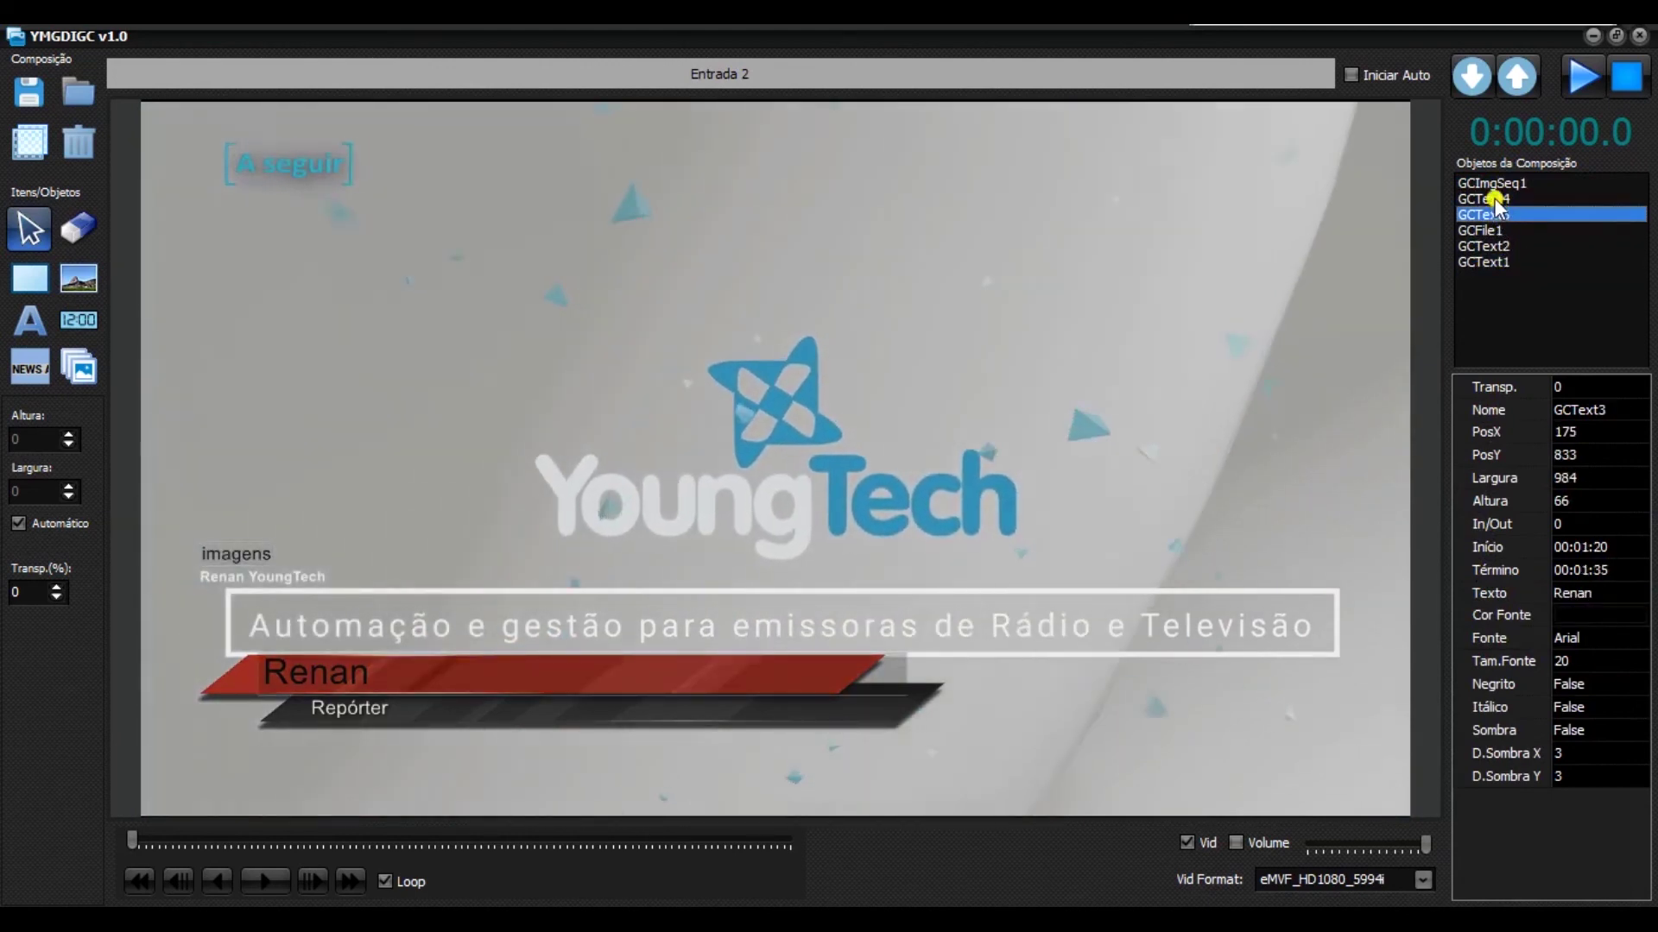
pyautogui.click(1498, 183)
pyautogui.click(1106, 337)
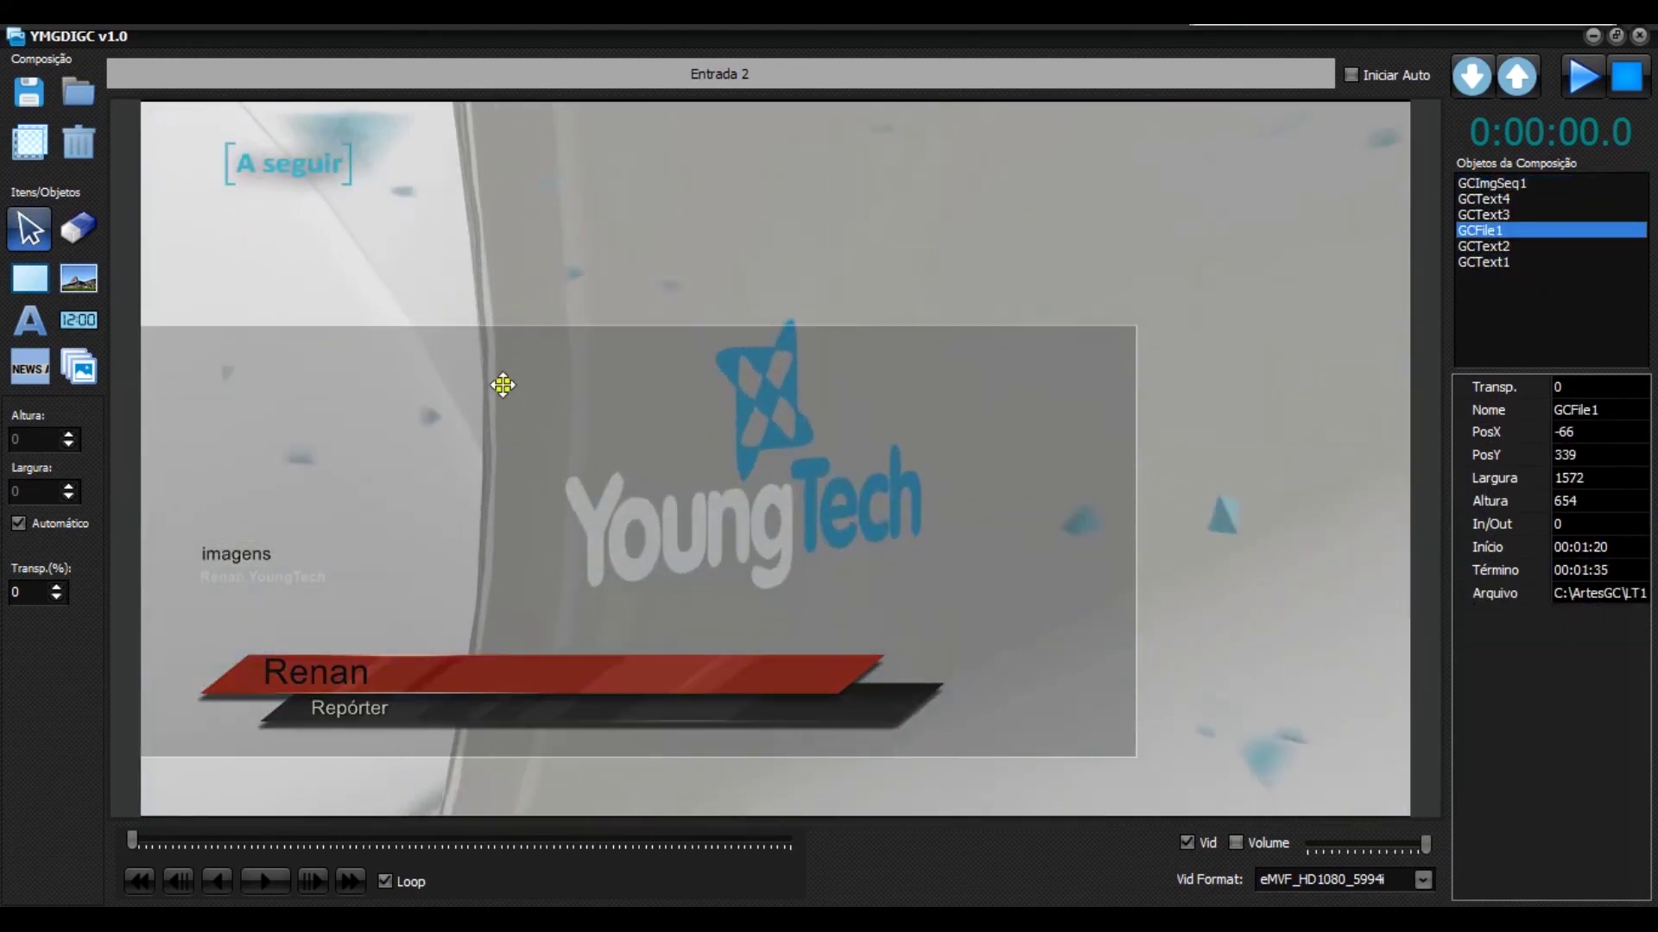
pyautogui.click(562, 258)
# Insert the text "ARQUIVO" and place it in the composition's upper right corner at about X 1576, Y 68.
pyautogui.click(30, 320)
pyautogui.click(762, 412)
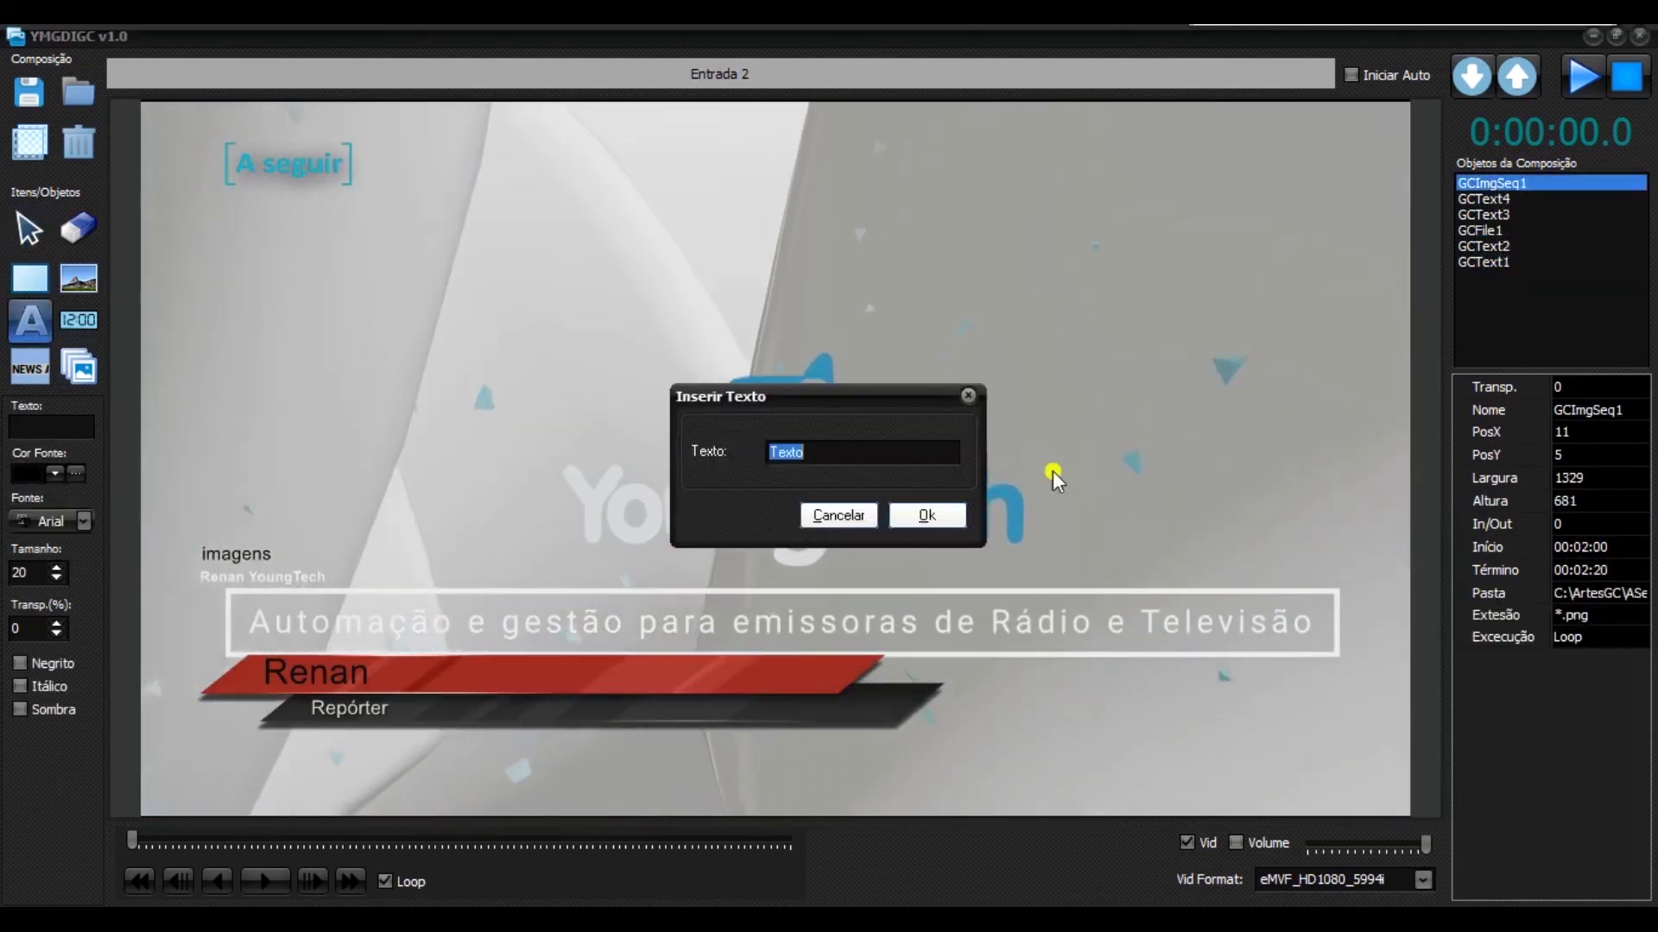
pyautogui.write('ARQUIVO')
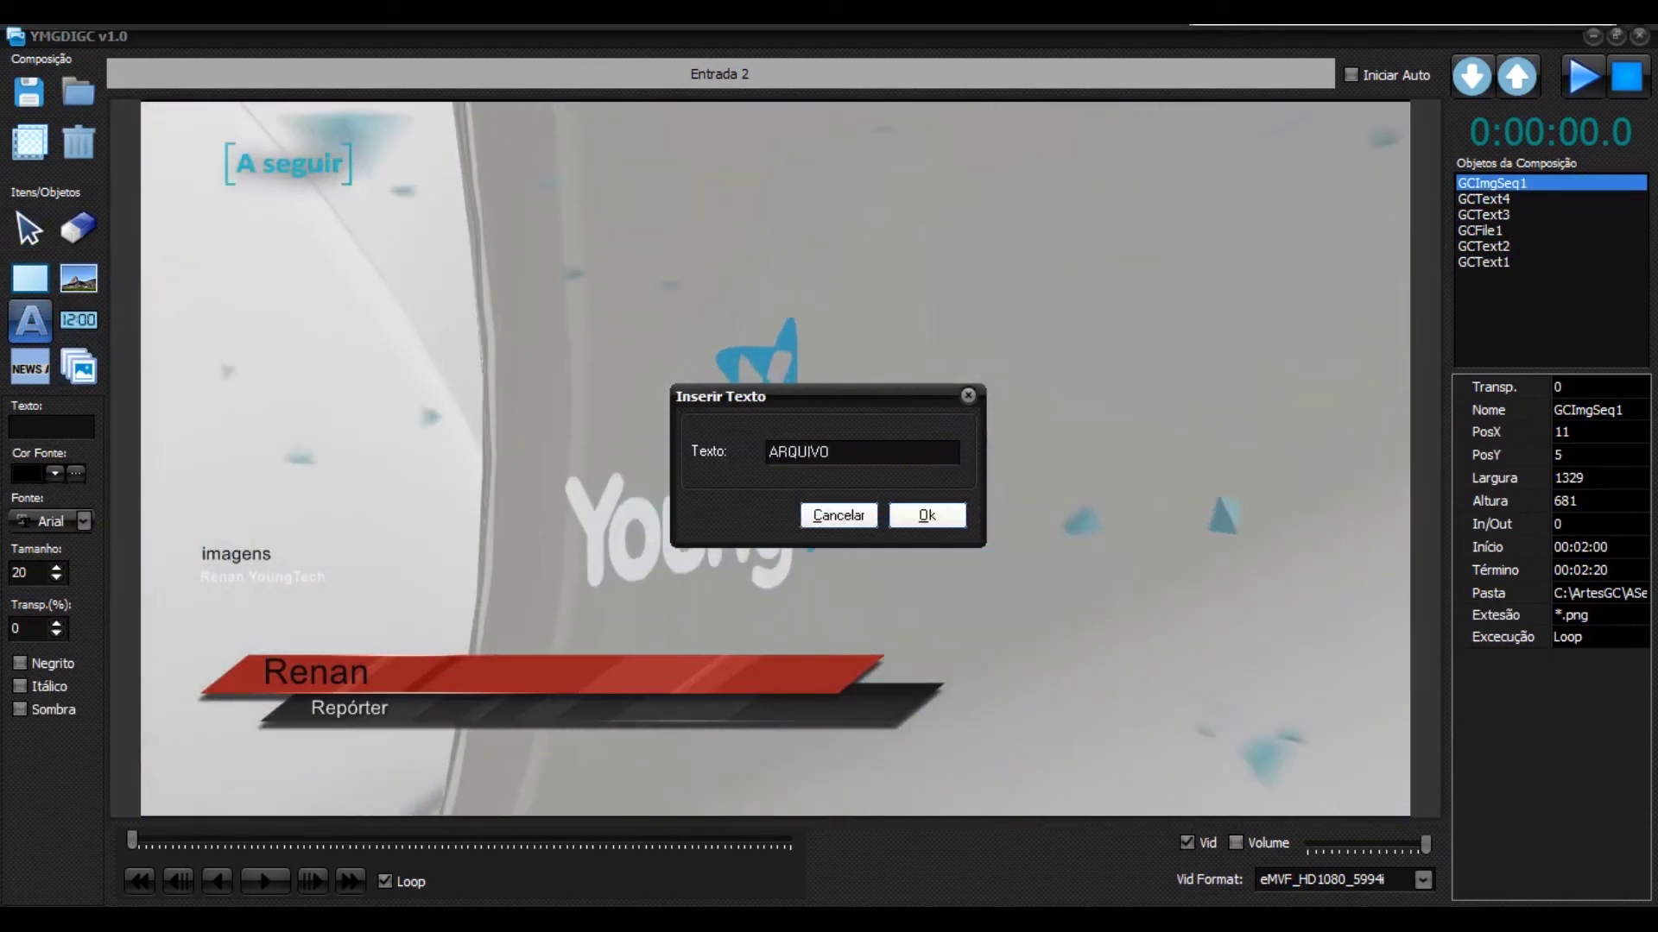
pyautogui.press('Return')
pyautogui.moveTo(1132, 463); pyautogui.dragTo(883, 486)
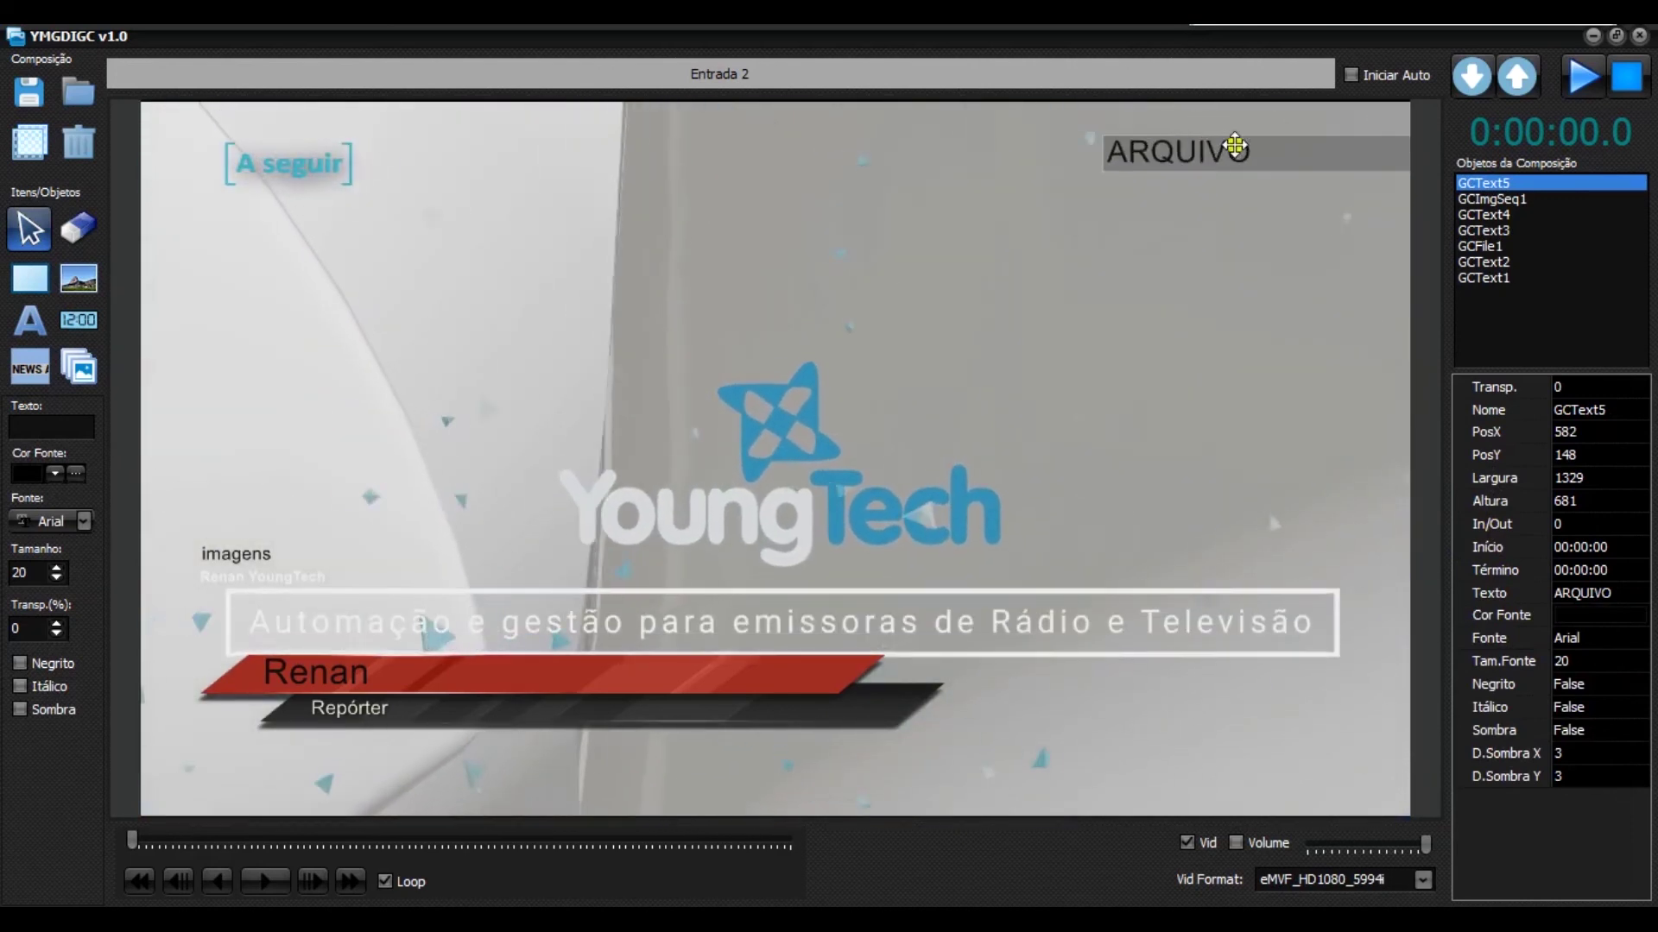
pyautogui.moveTo(1263, 145); pyautogui.dragTo(1291, 164)
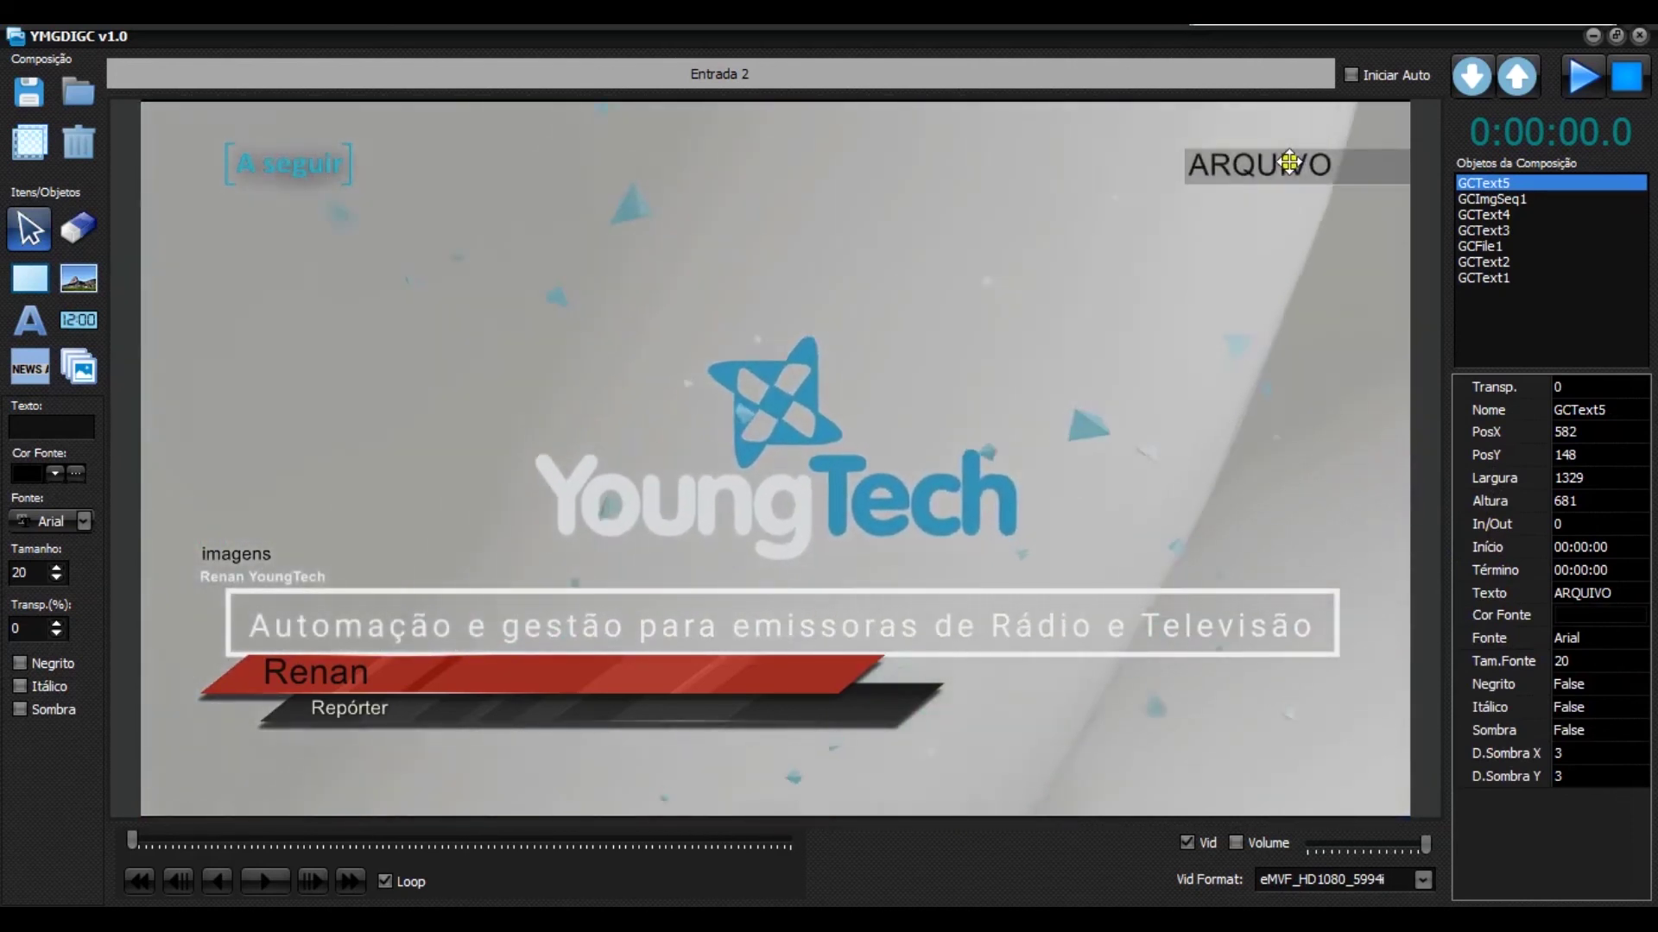
# Set the "ARQUIVO" text to start at 00:01:50 and end at 00:01:55.
pyautogui.click(1580, 547)
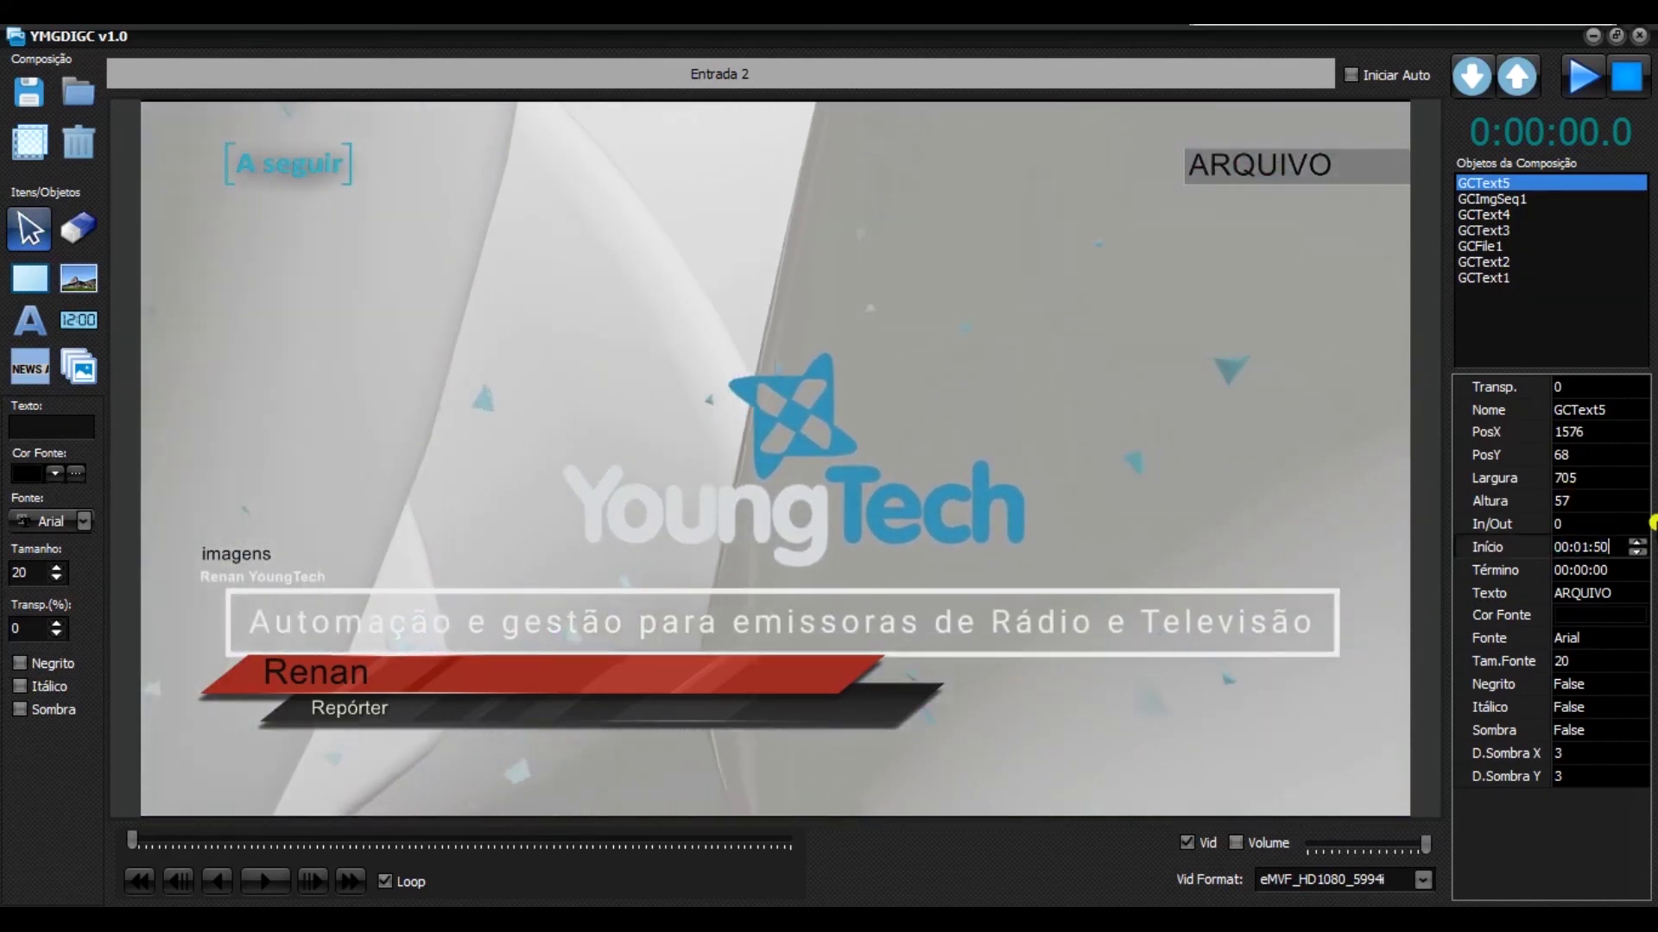
pyautogui.click(1583, 570)
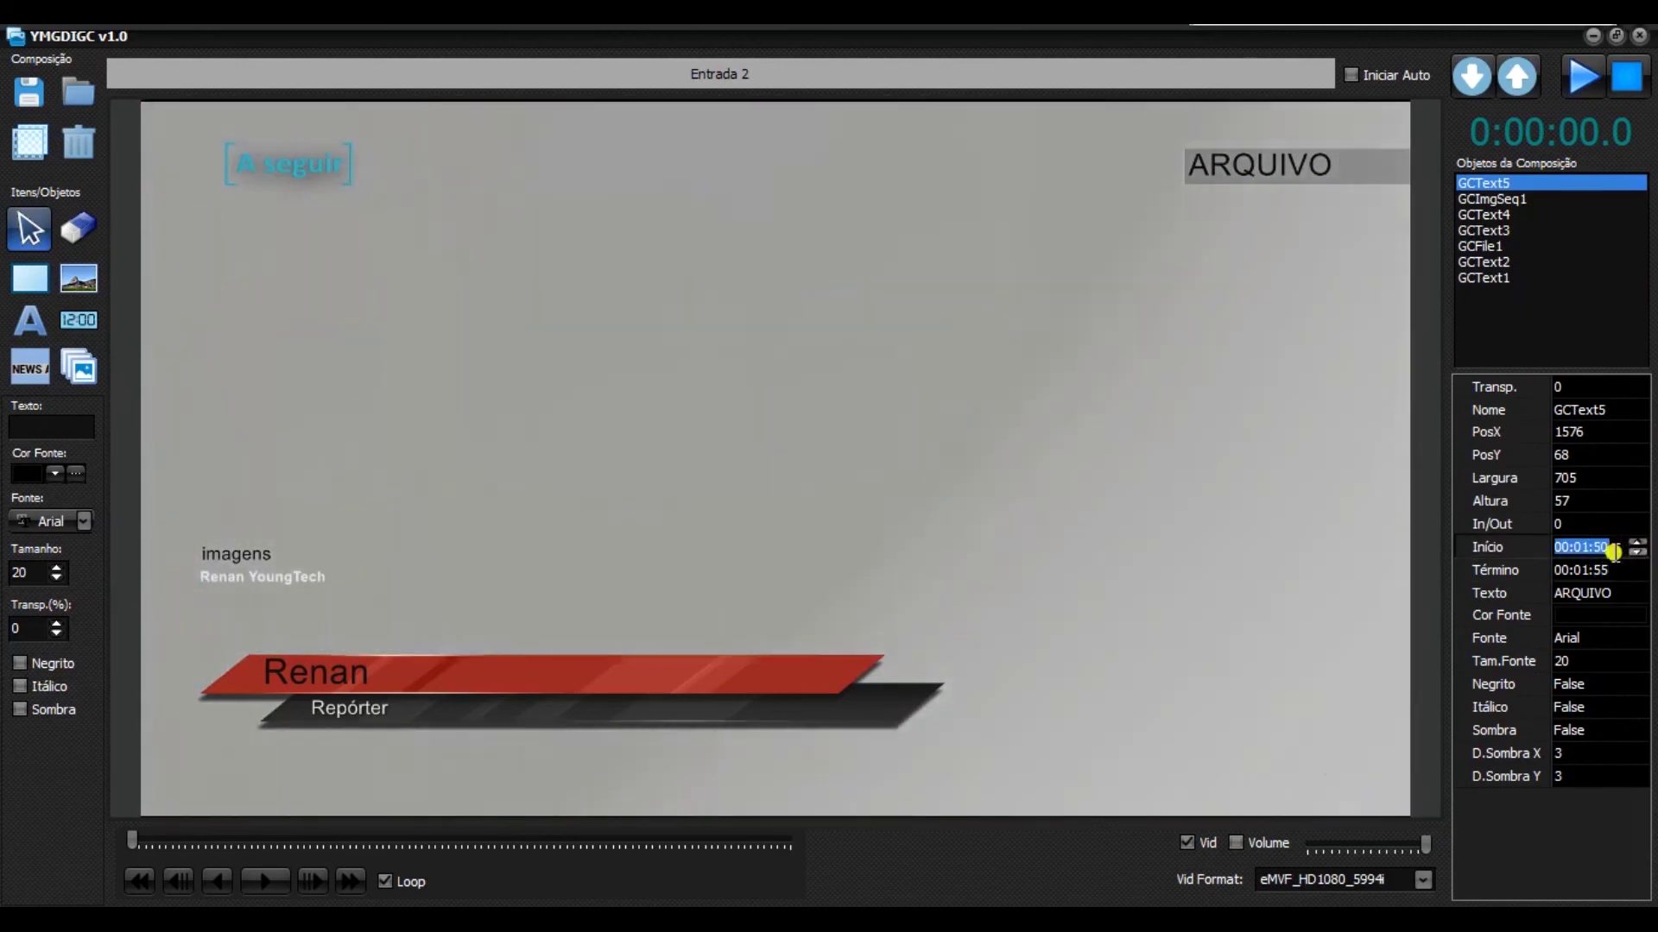
pyautogui.click(1610, 566)
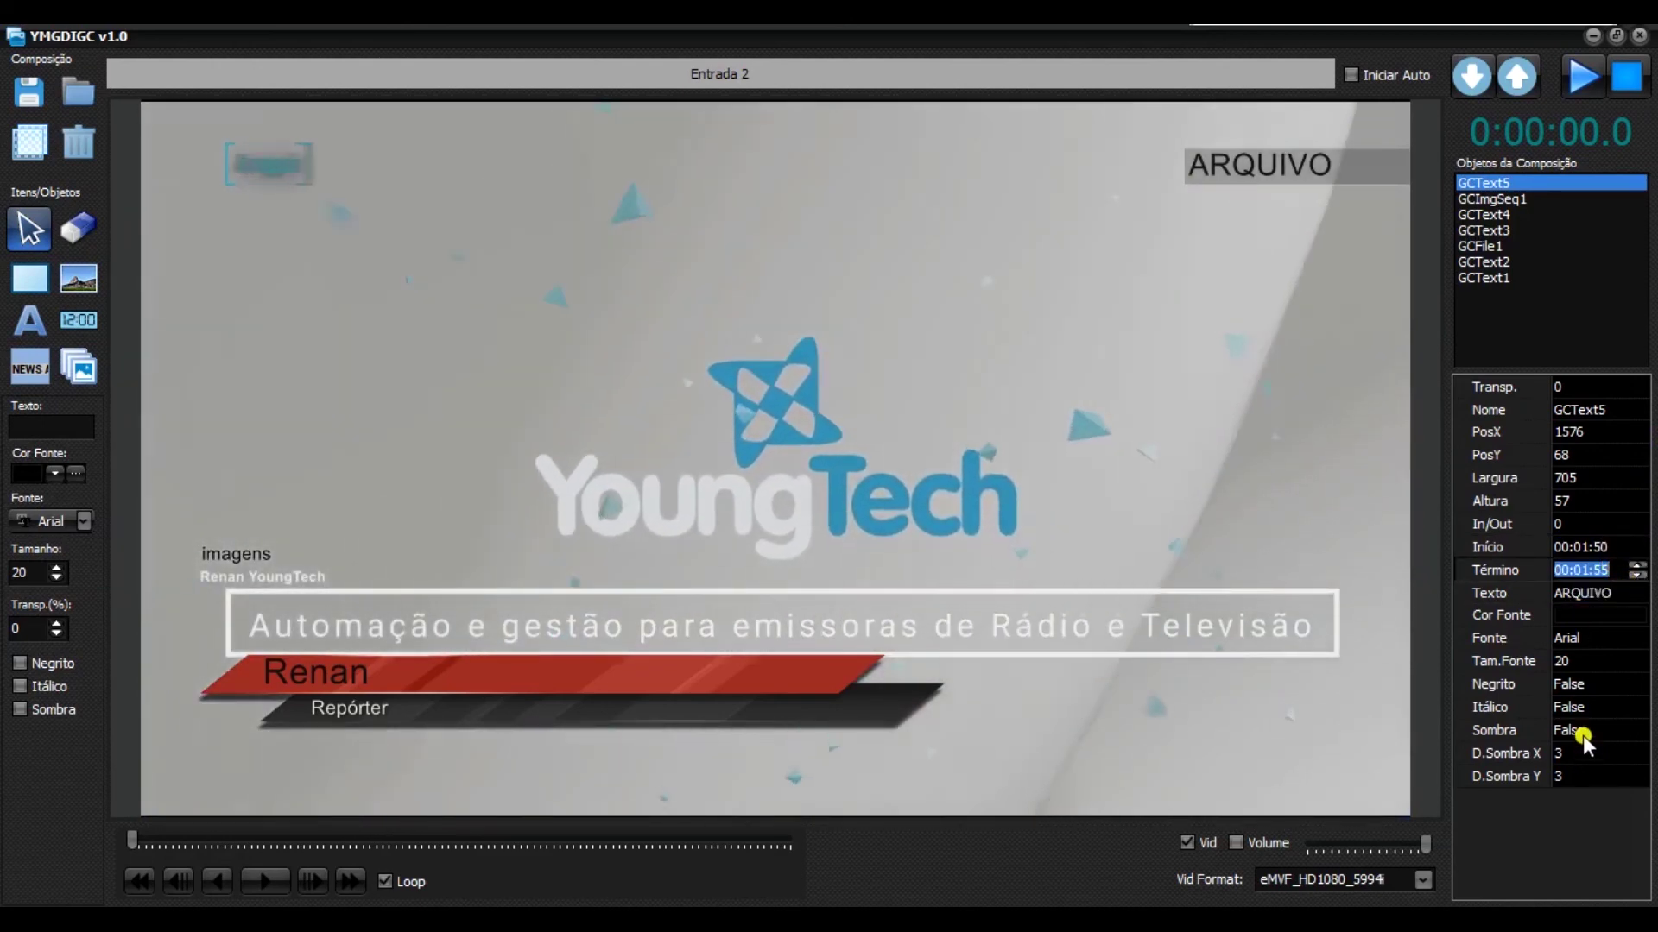
# Turn on the shadow (Sombra) for the "ARQUIVO" text and deselect it.
pyautogui.click(1588, 730)
pyautogui.click(1636, 731)
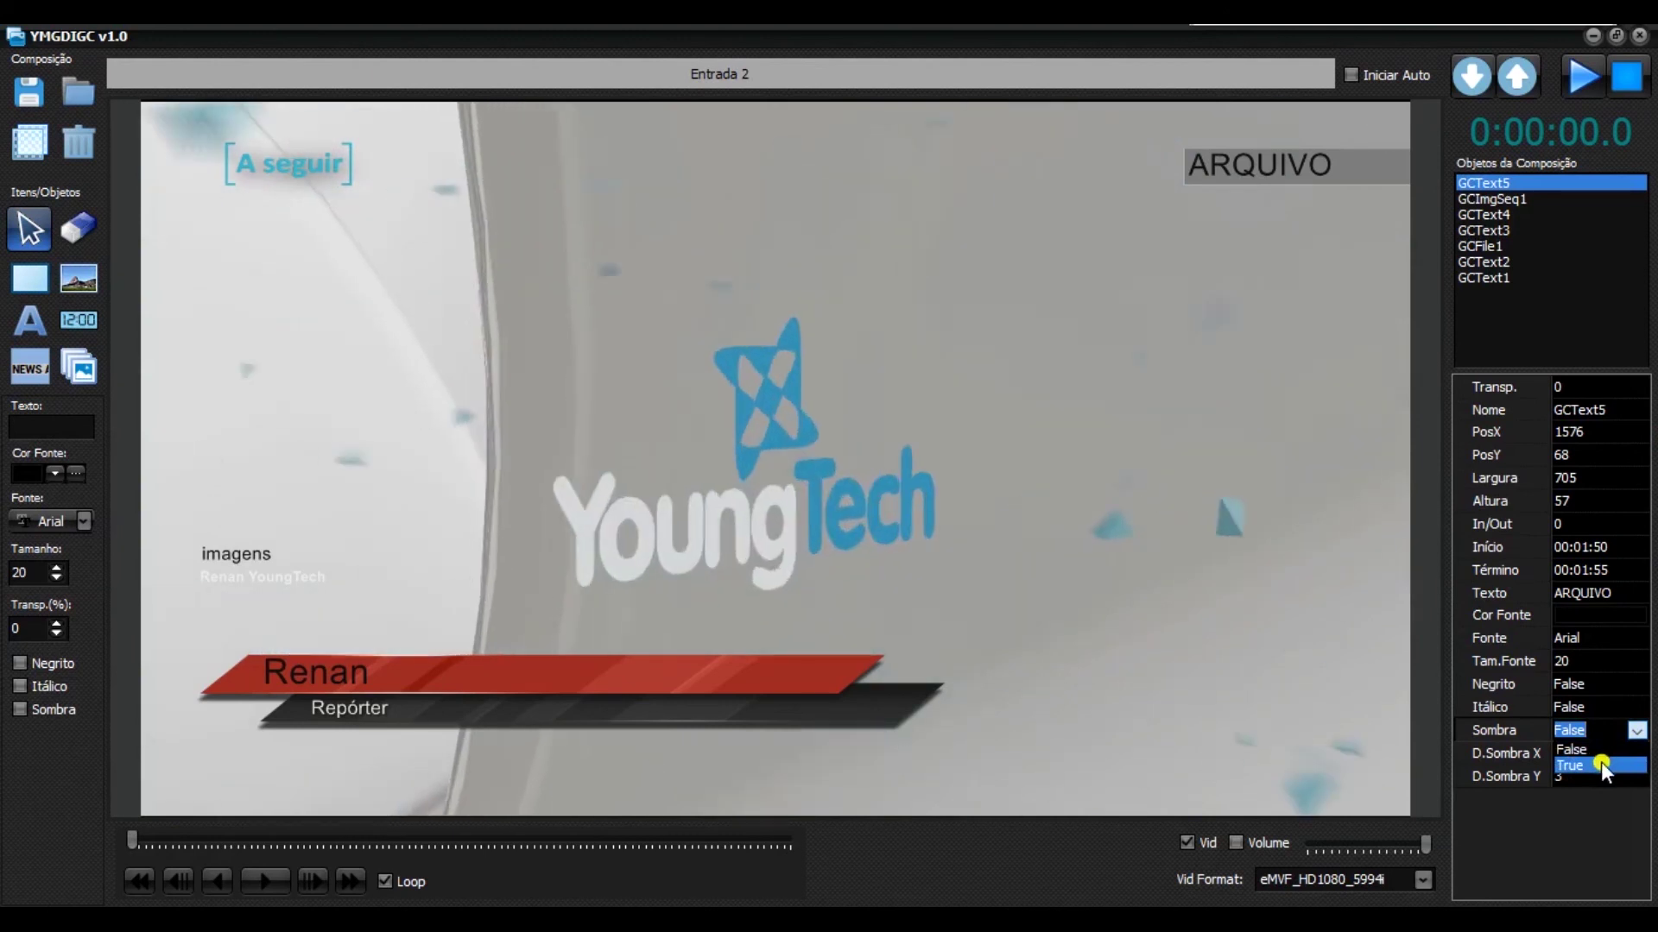
pyautogui.click(1601, 762)
pyautogui.click(1064, 281)
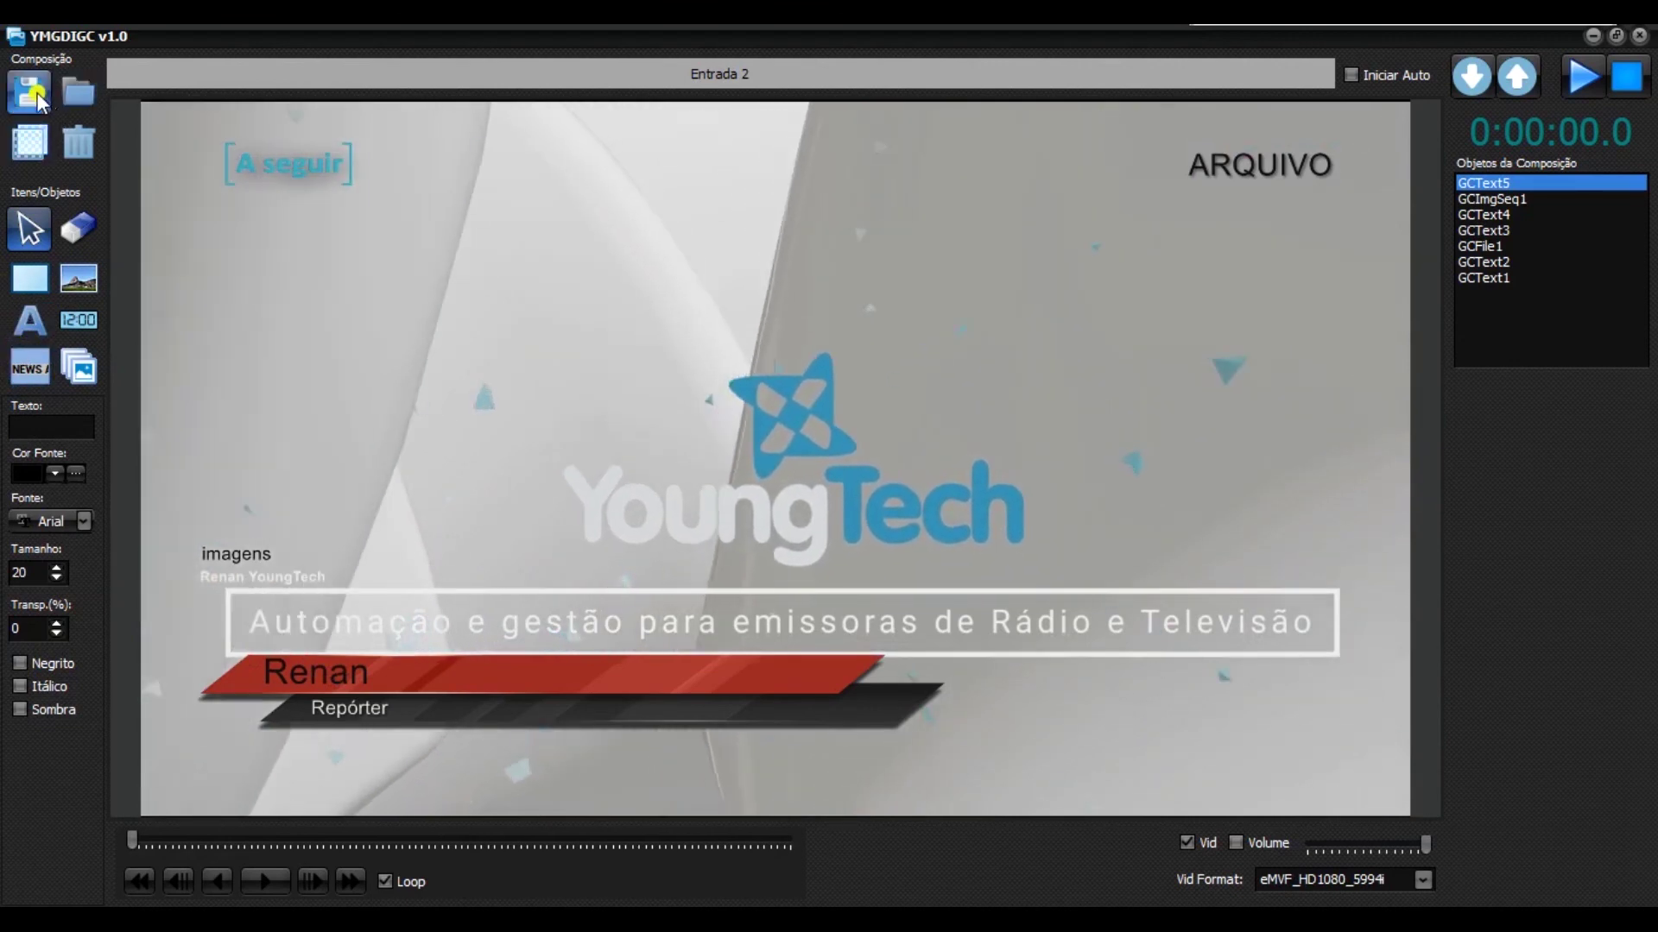
# Save the composition as GC04 in the GC2020 folder of VideoLive's CGProjects.
pyautogui.click(38, 90)
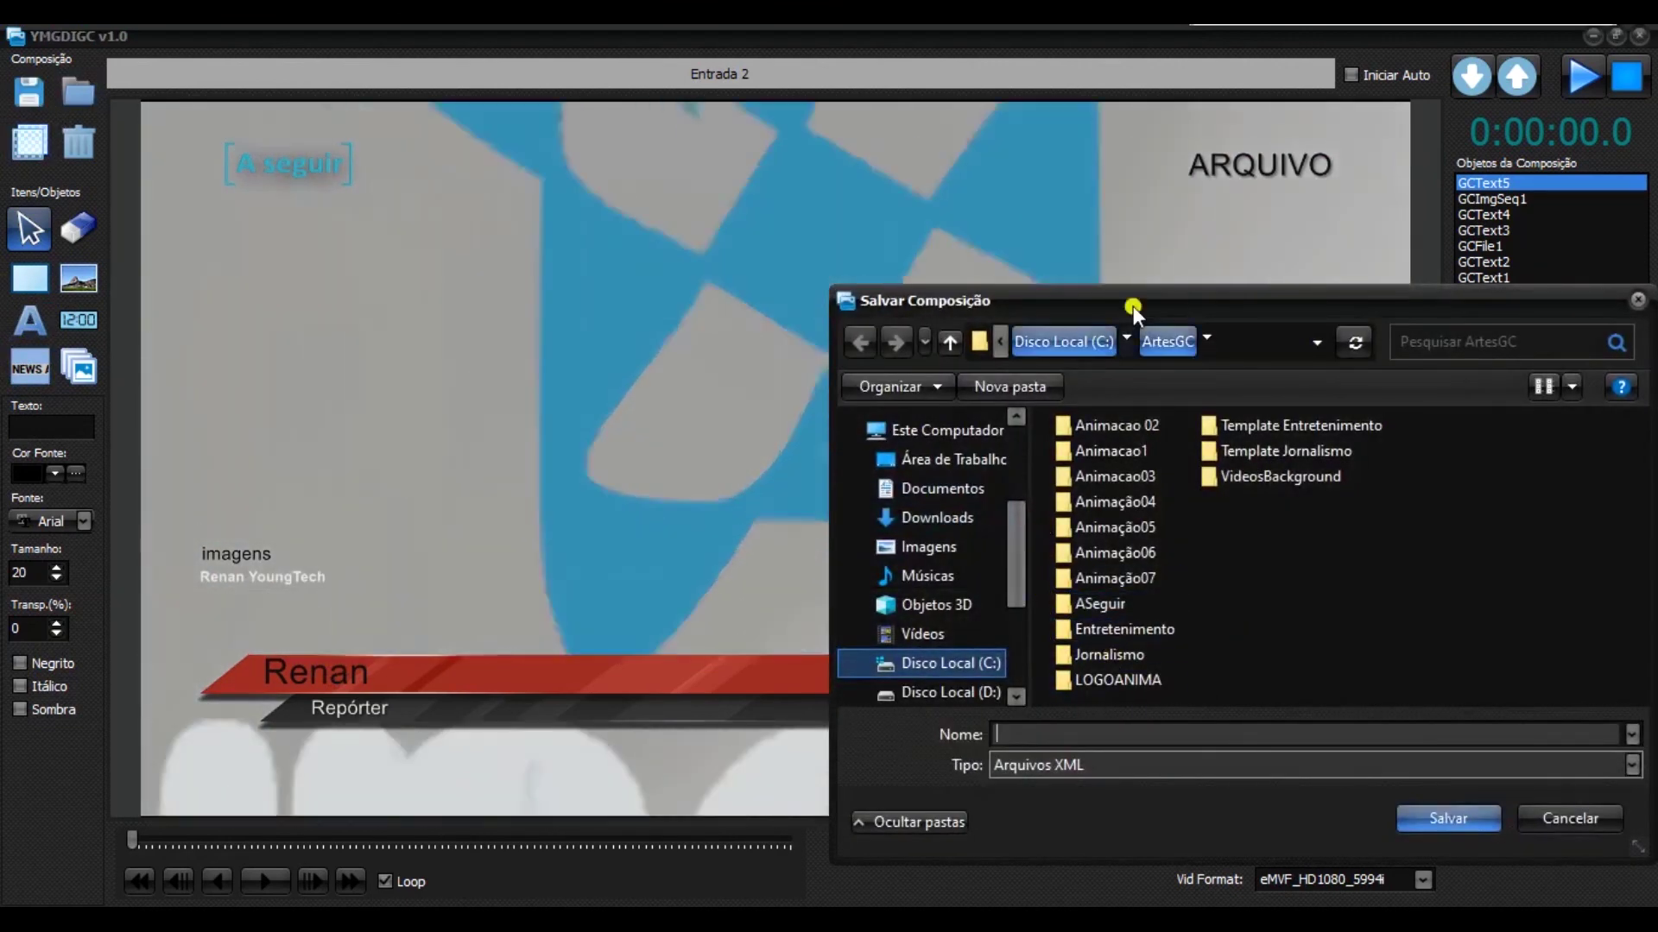
pyautogui.click(1250, 341)
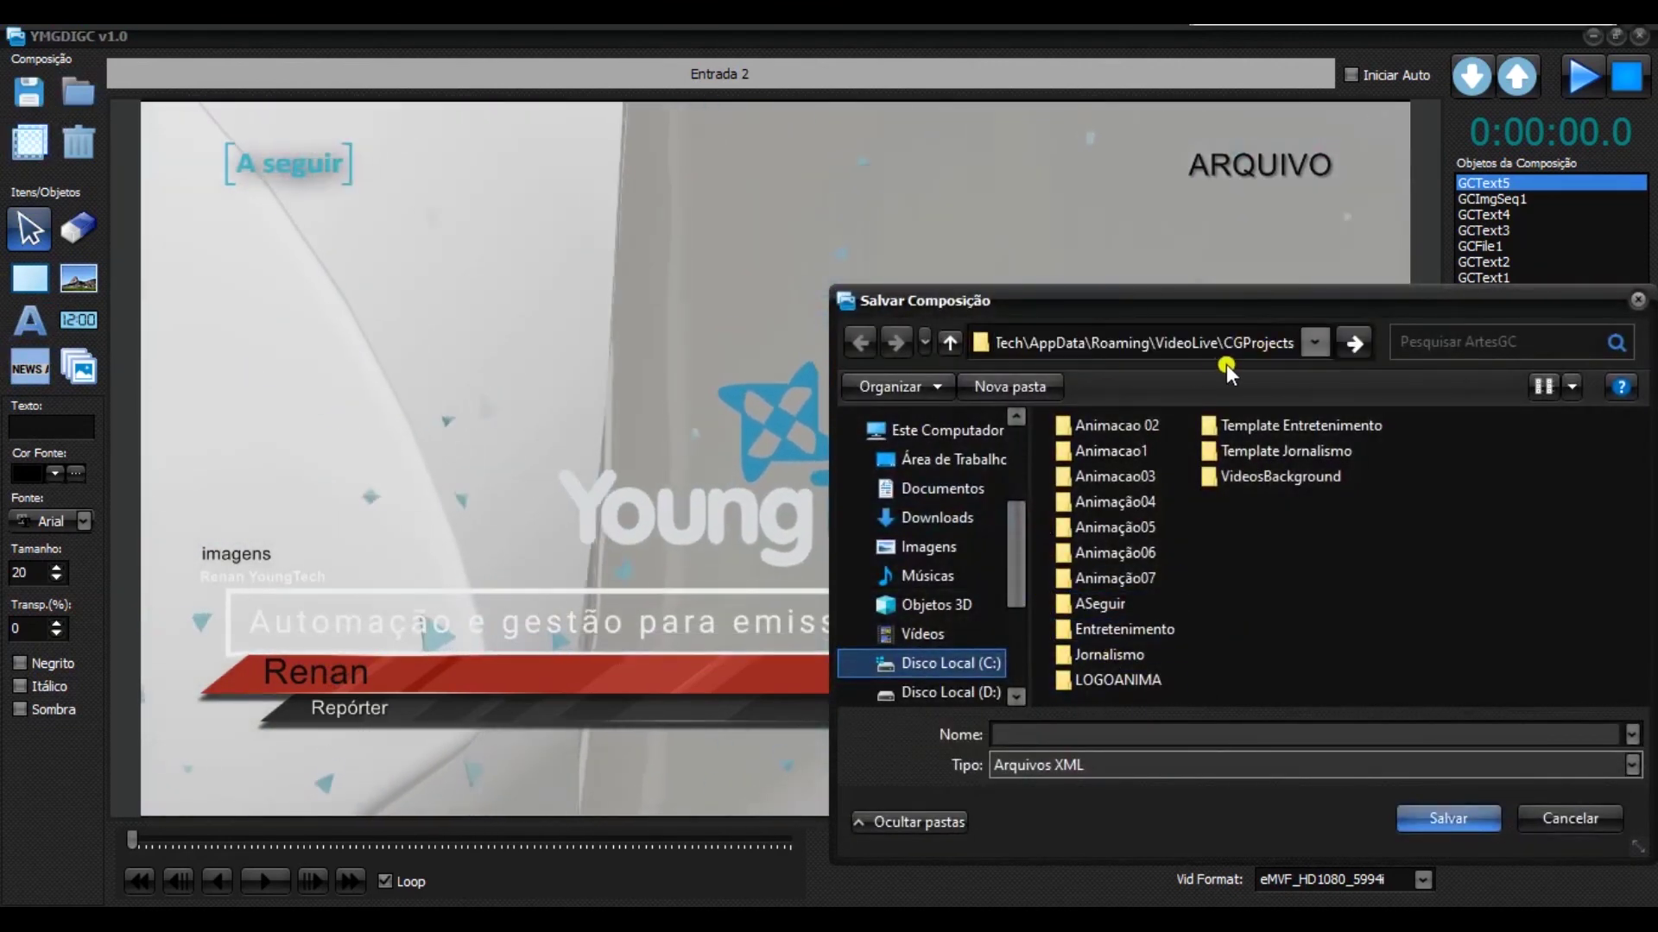
pyautogui.press('Return')
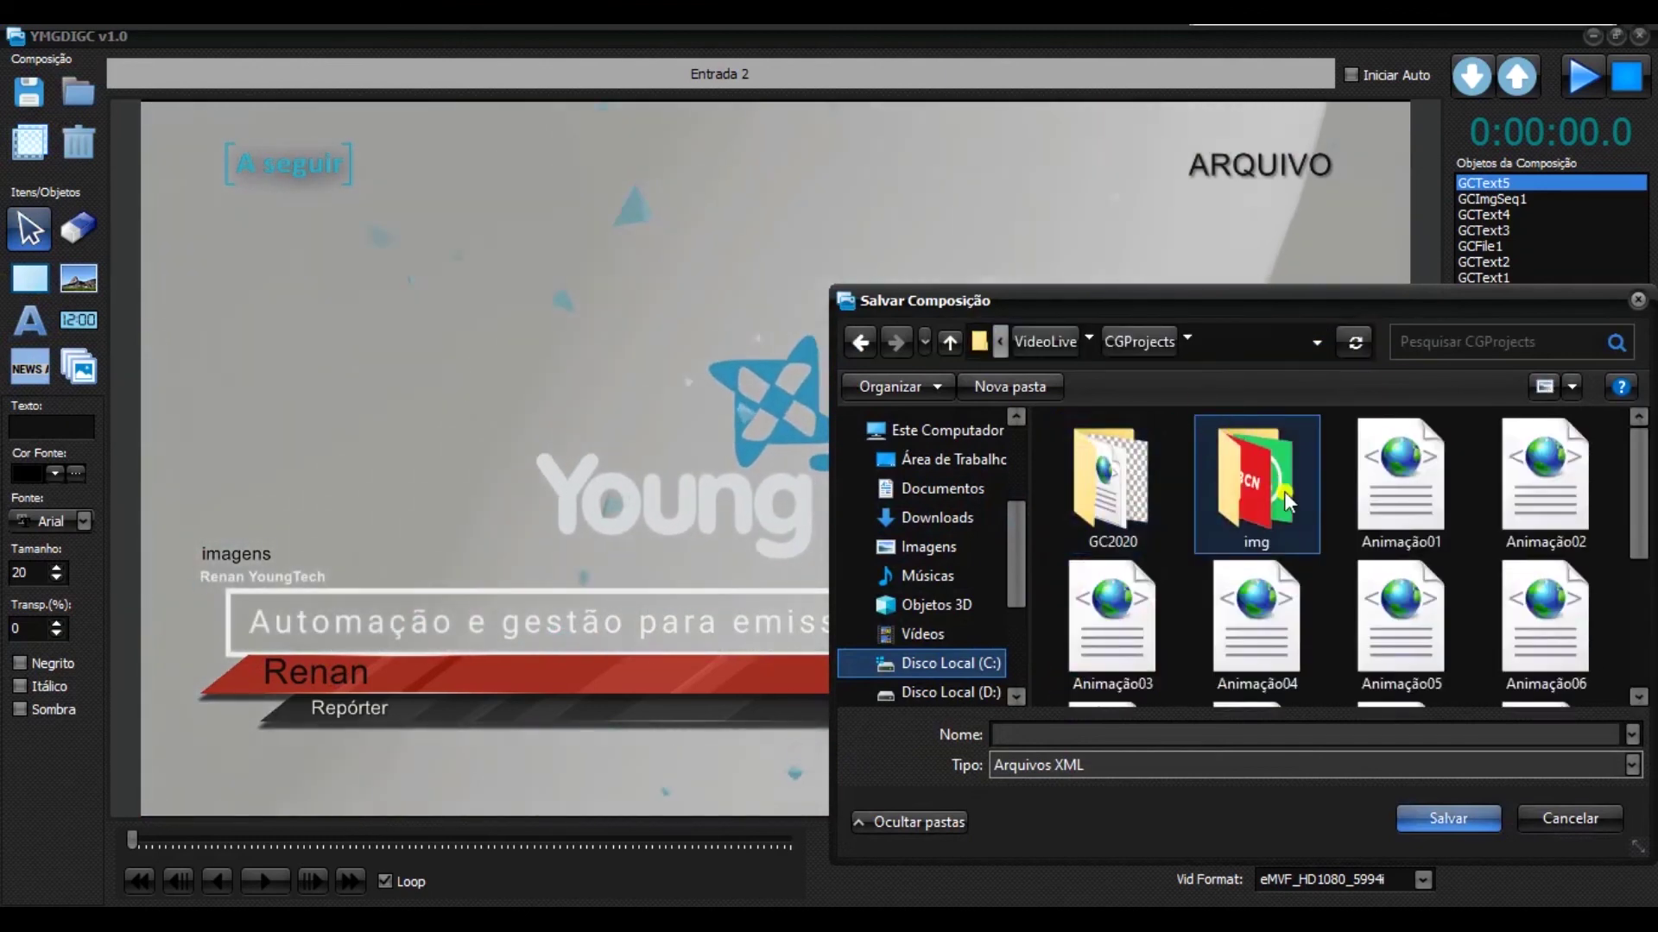
pyautogui.click(1120, 491)
pyautogui.click(1073, 732)
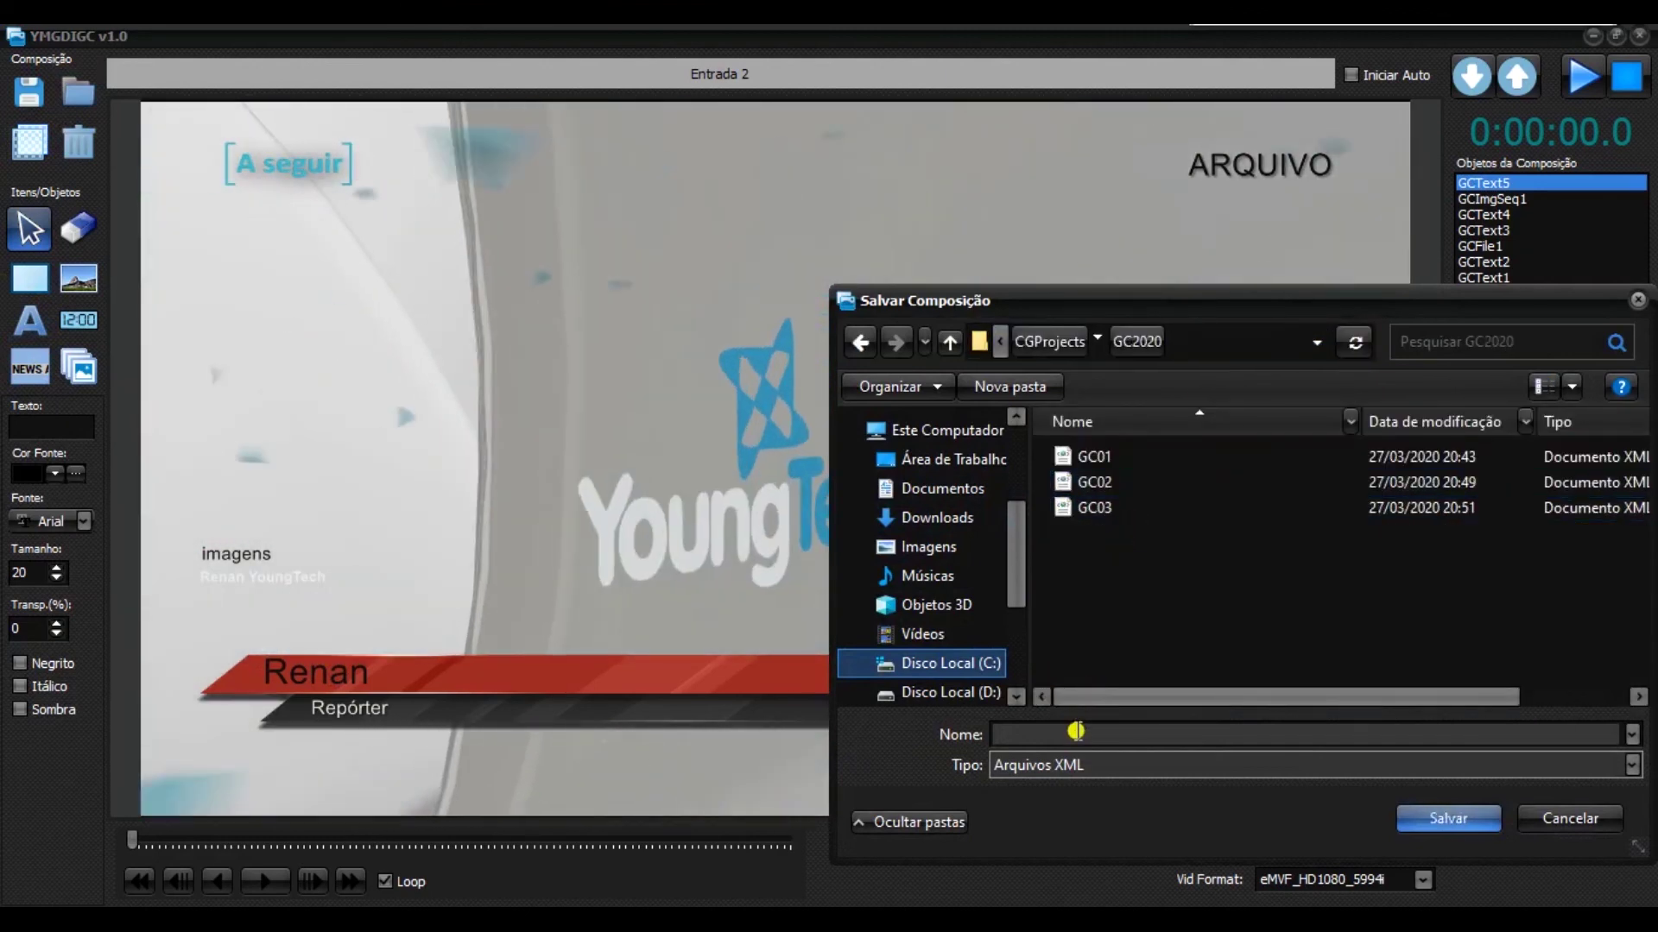
pyautogui.write('gc')
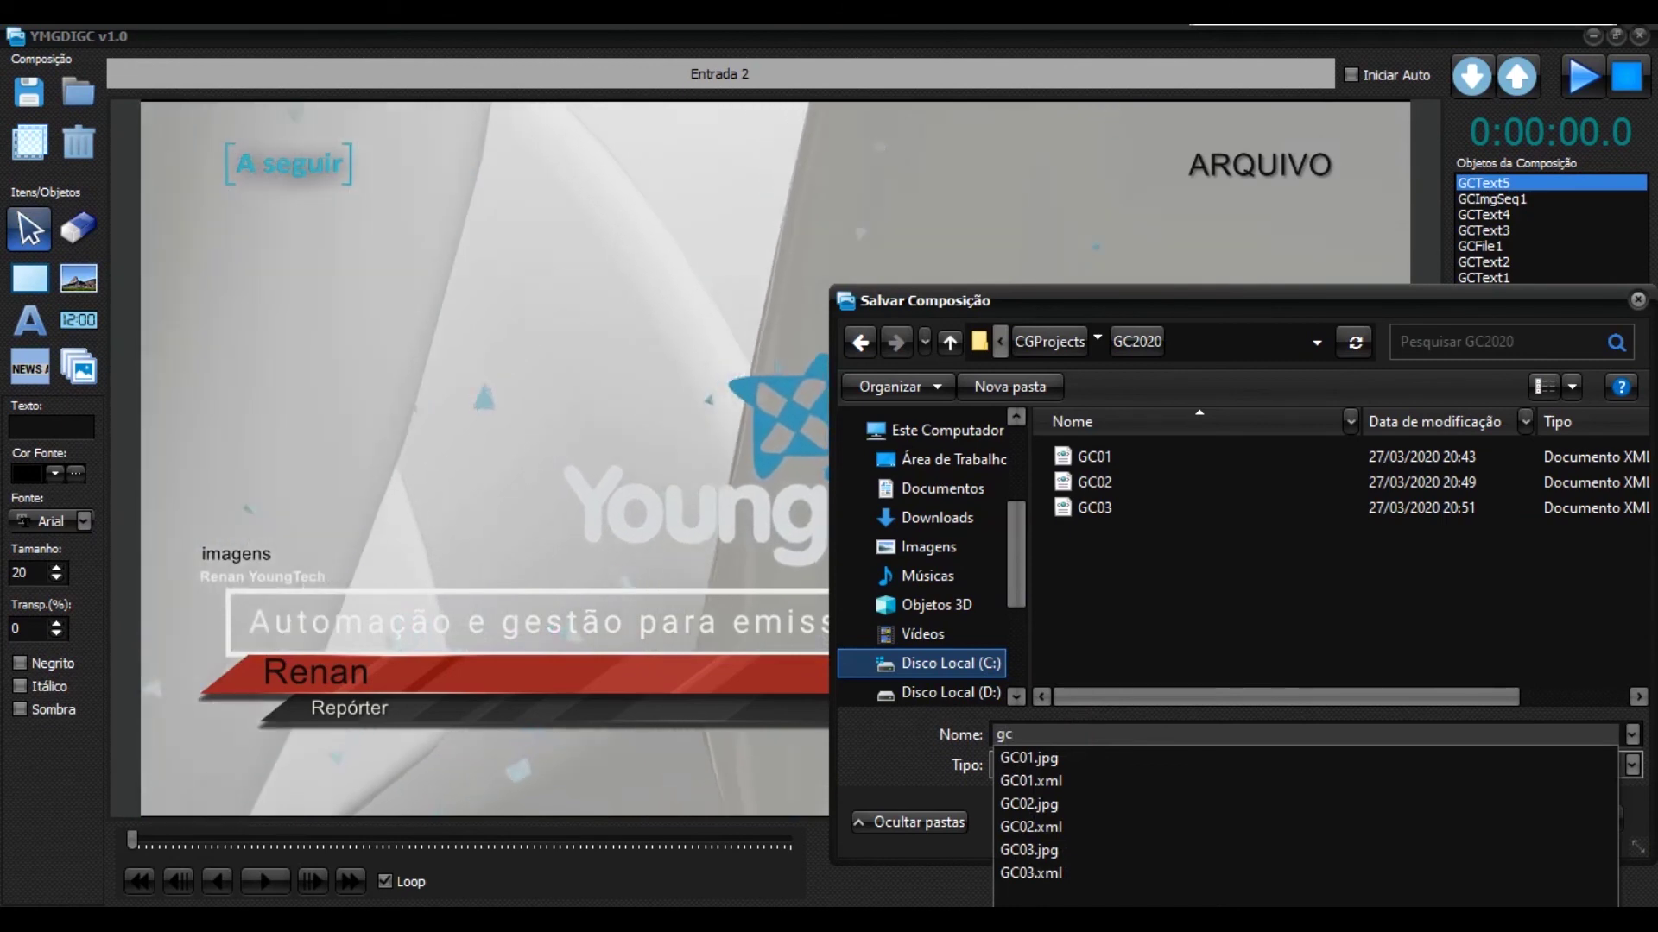
pyautogui.press('BackSpace')
pyautogui.press('BackSpace')
pyautogui.write('GC04')
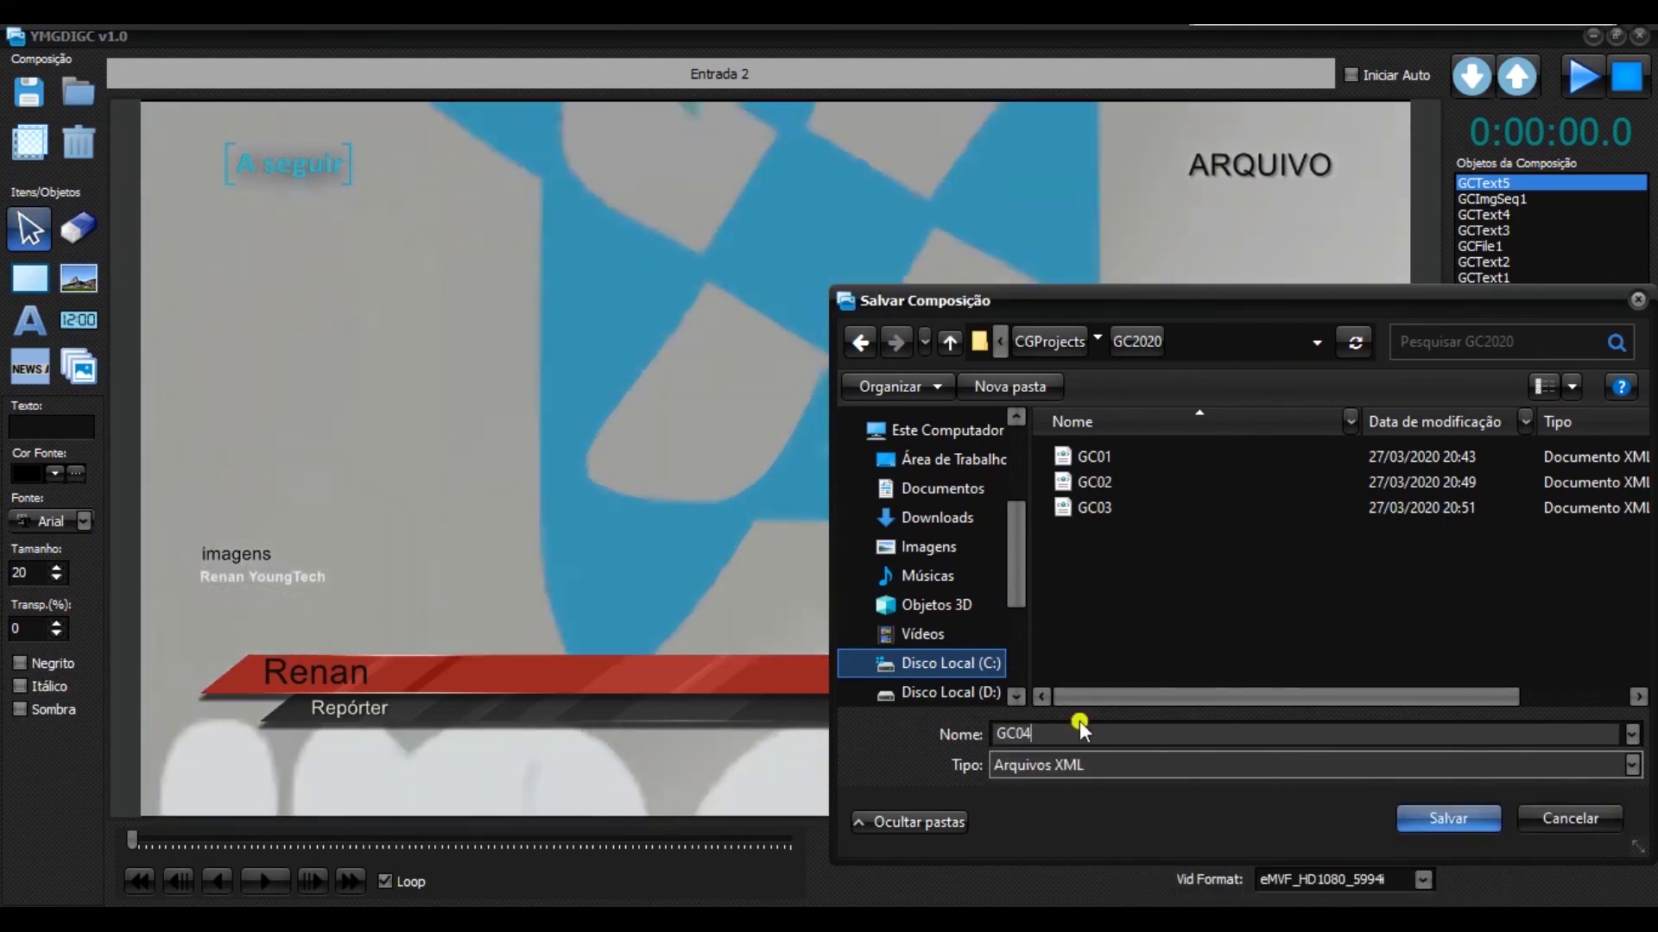
pyautogui.click(1433, 822)
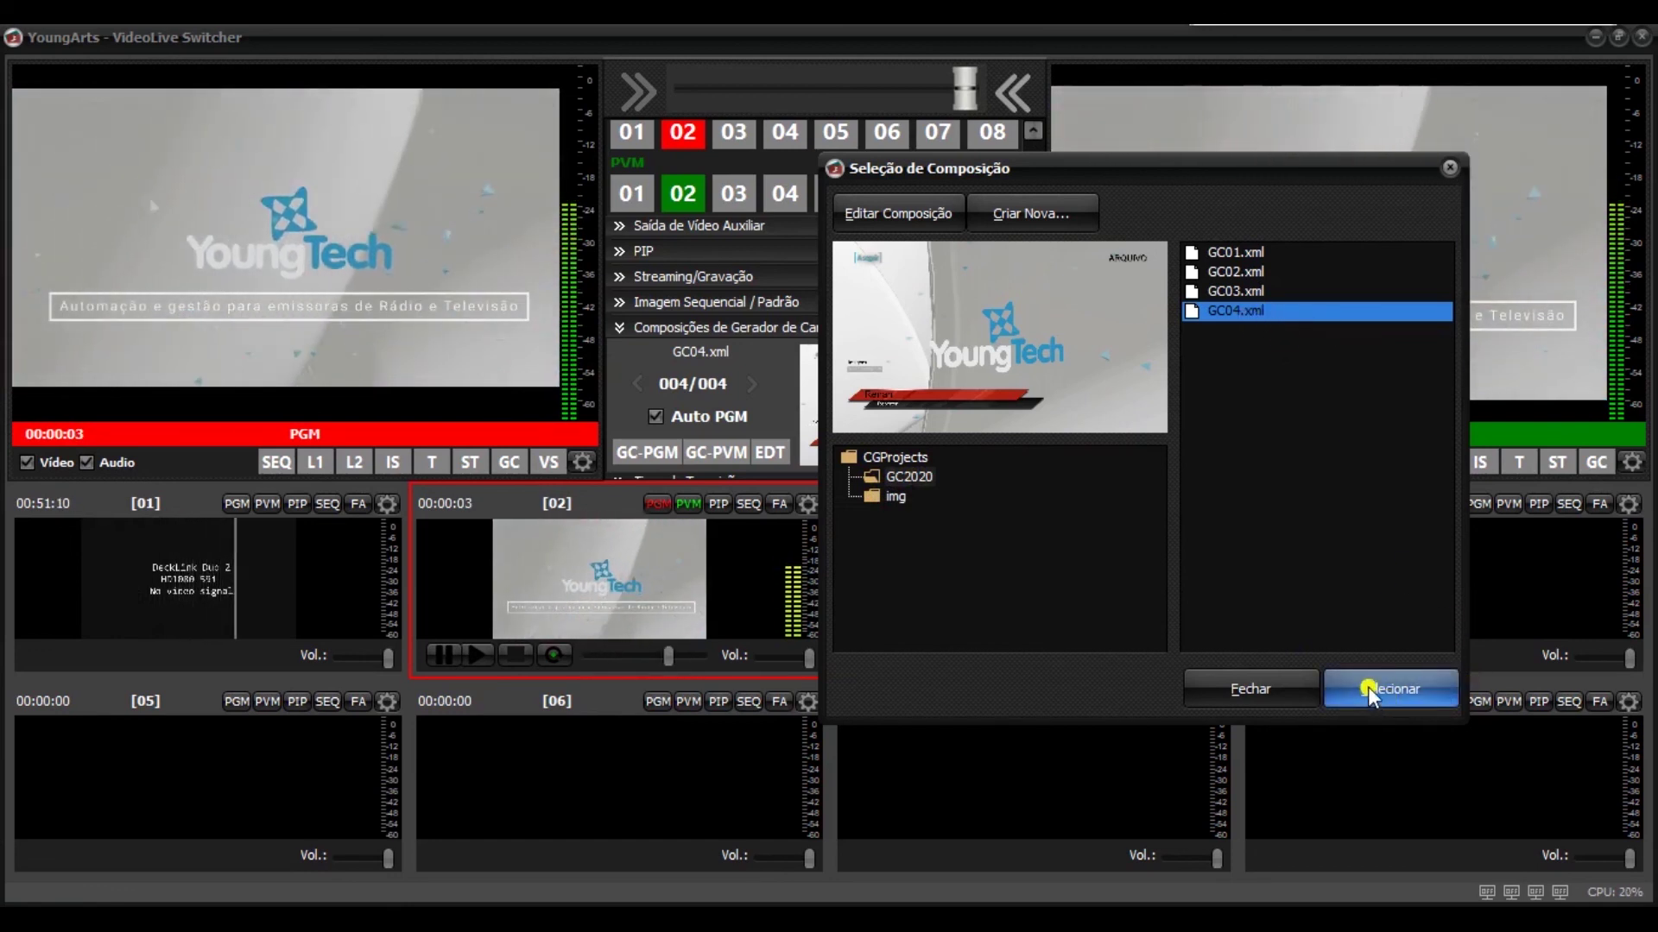
# Switch to VideoLive Switcher and load the GC04.xml composition from the GC2020 folder.
pyautogui.click(1370, 687)
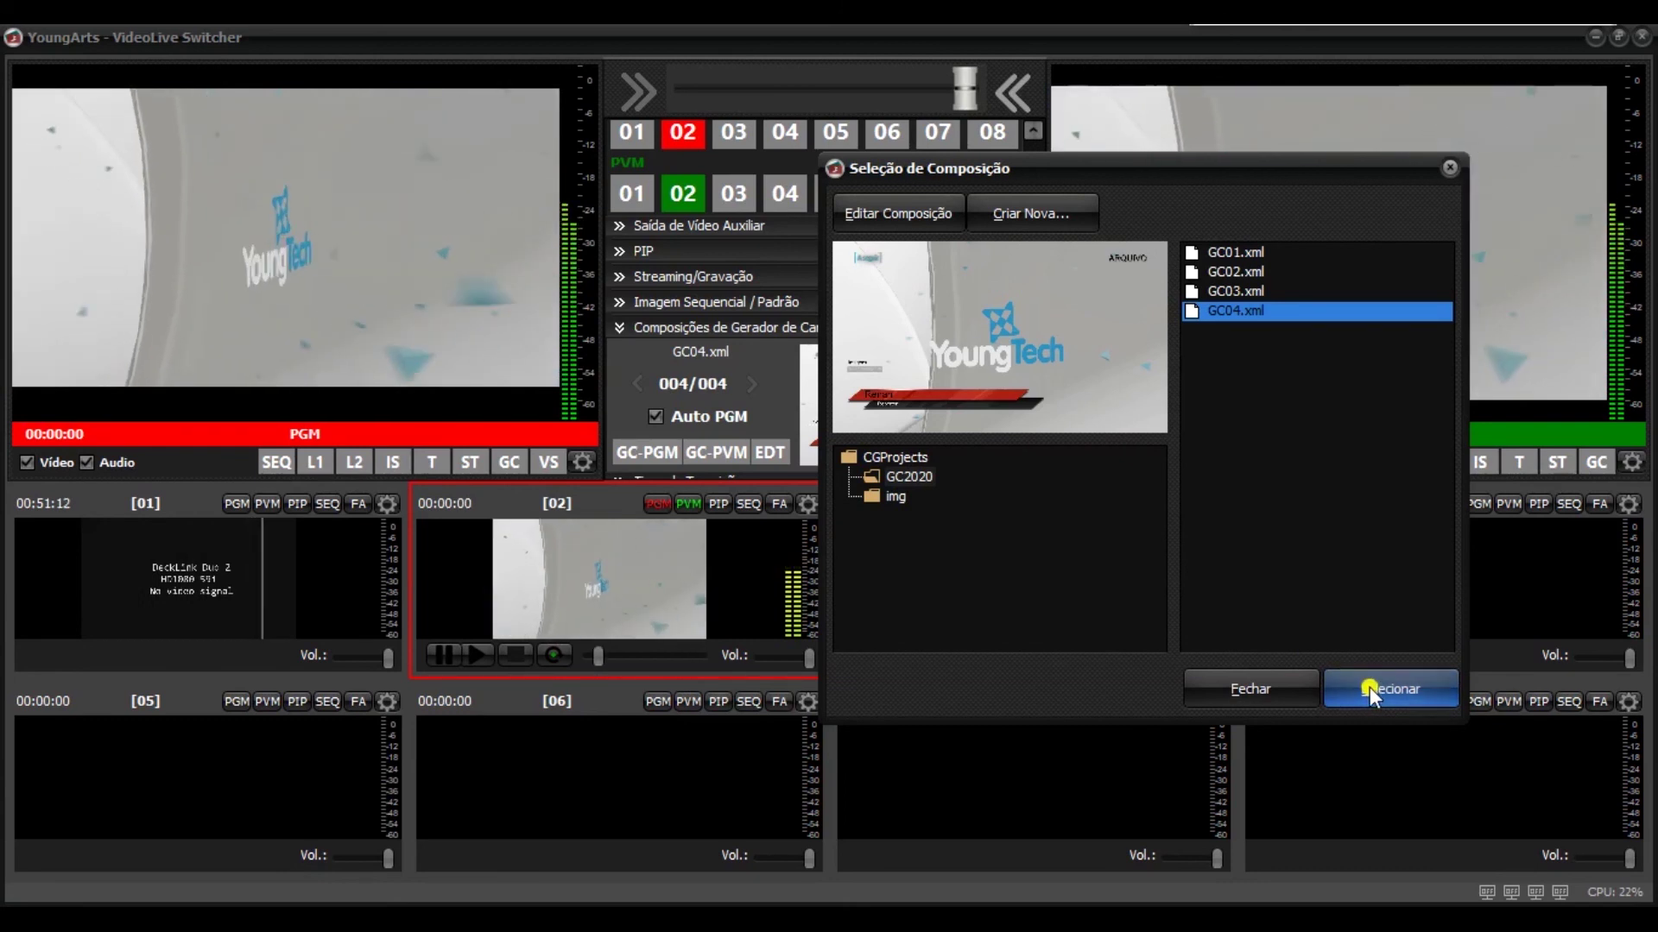